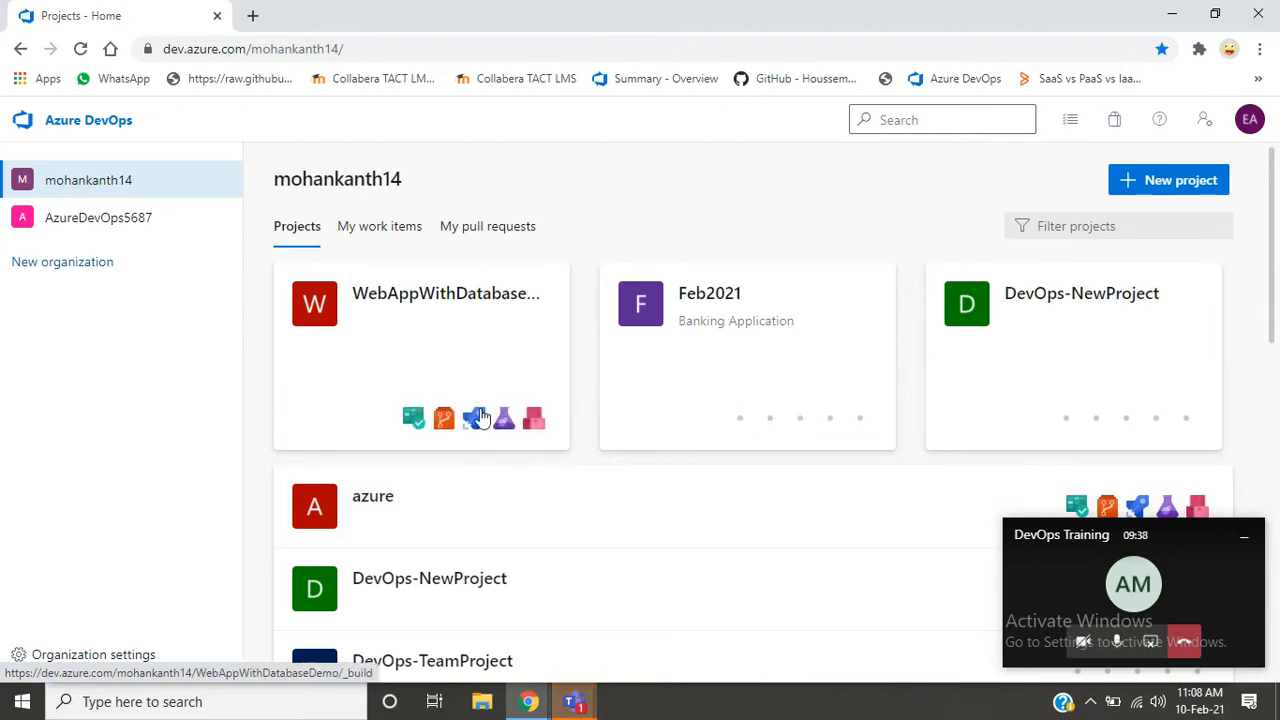
# - Open the Boards work items list of the WebAppWithDatabaseDemo project and view the available types for a new work item
pyautogui.click(444, 421)
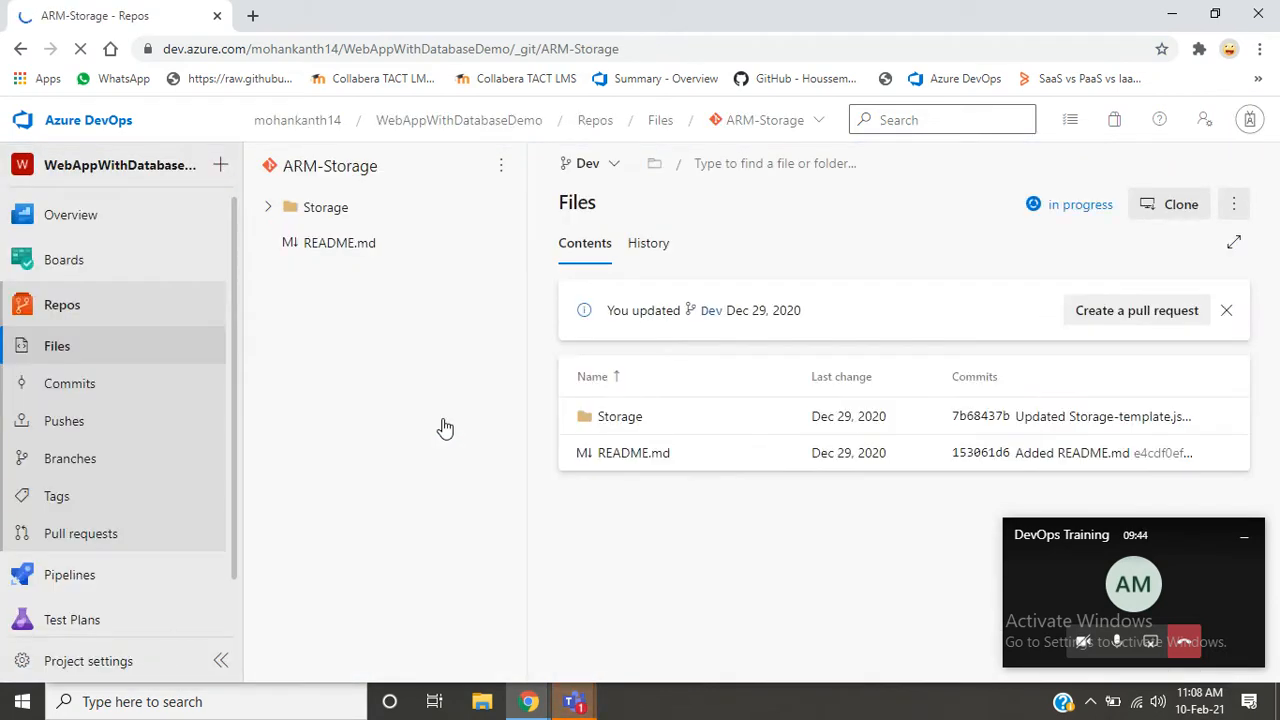
pyautogui.click(55, 261)
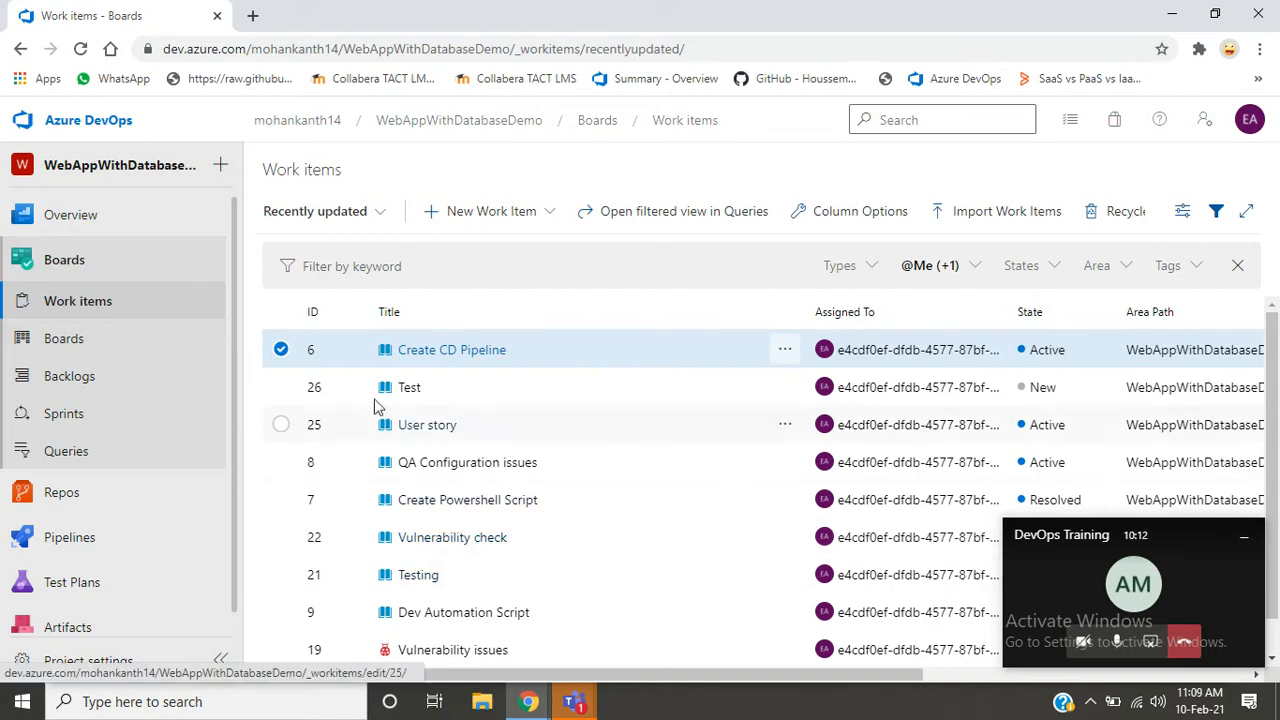
pyautogui.click(505, 214)
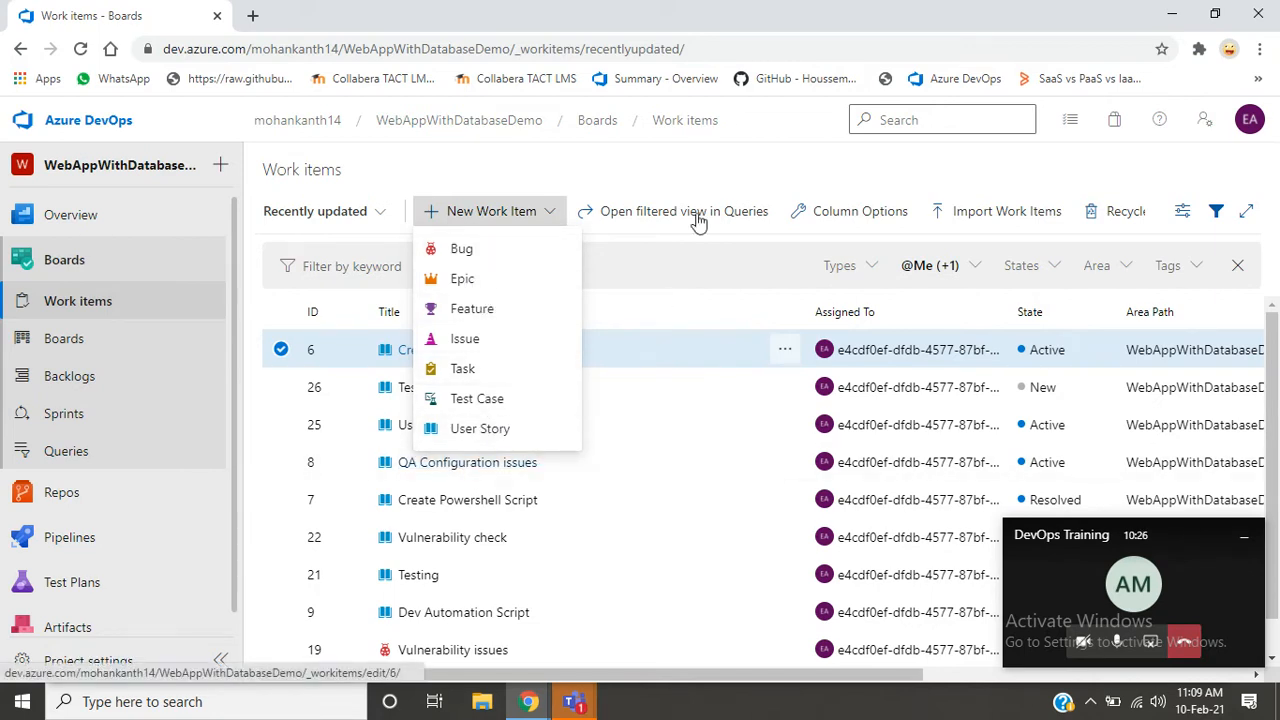
pyautogui.click(684, 162)
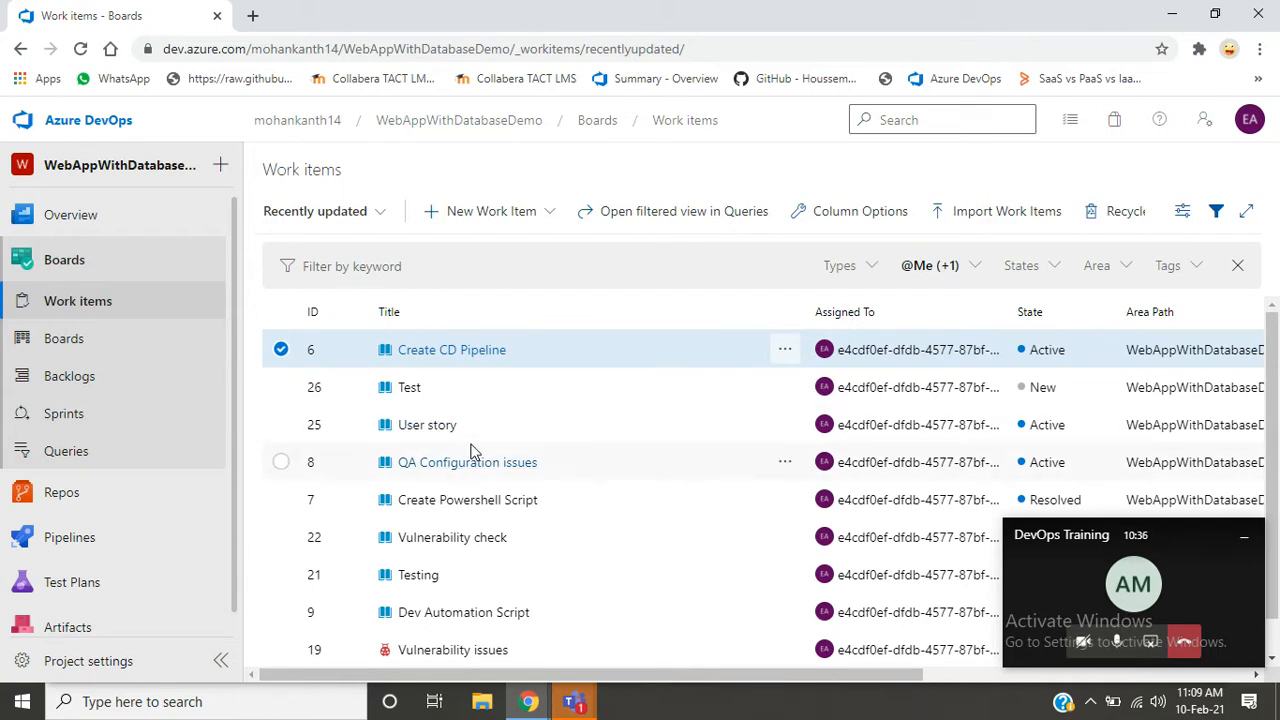
# - Start a new Task titled "Create CI CD Pipelines for APP-Signal" and assign it to the only suggested user
pyautogui.click(477, 218)
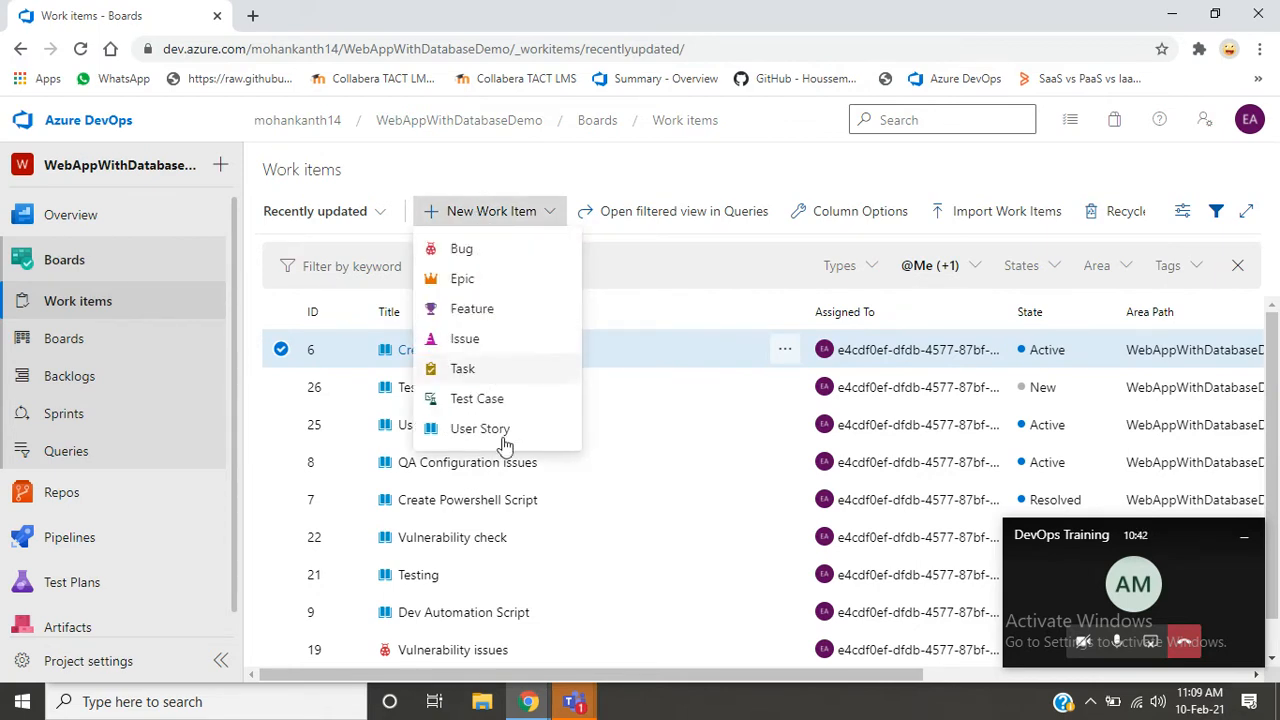
pyautogui.click(456, 378)
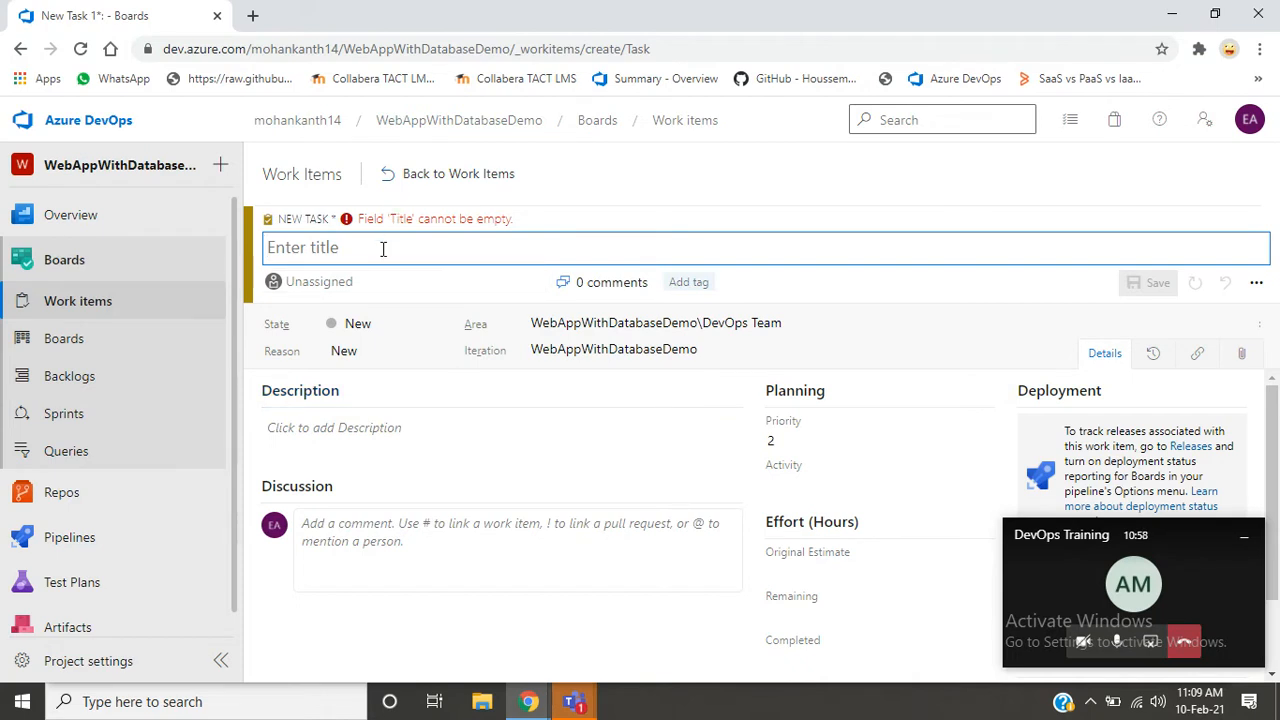
pyautogui.write('C')
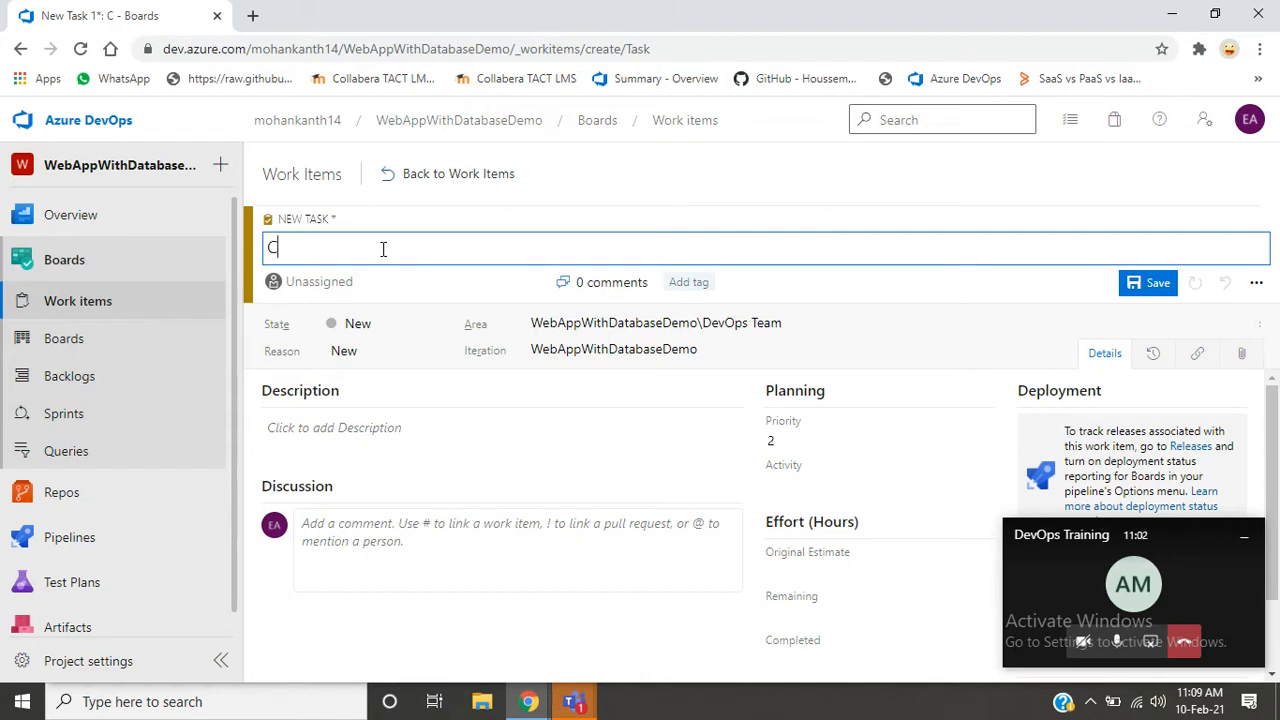
pyautogui.write('reate CI')
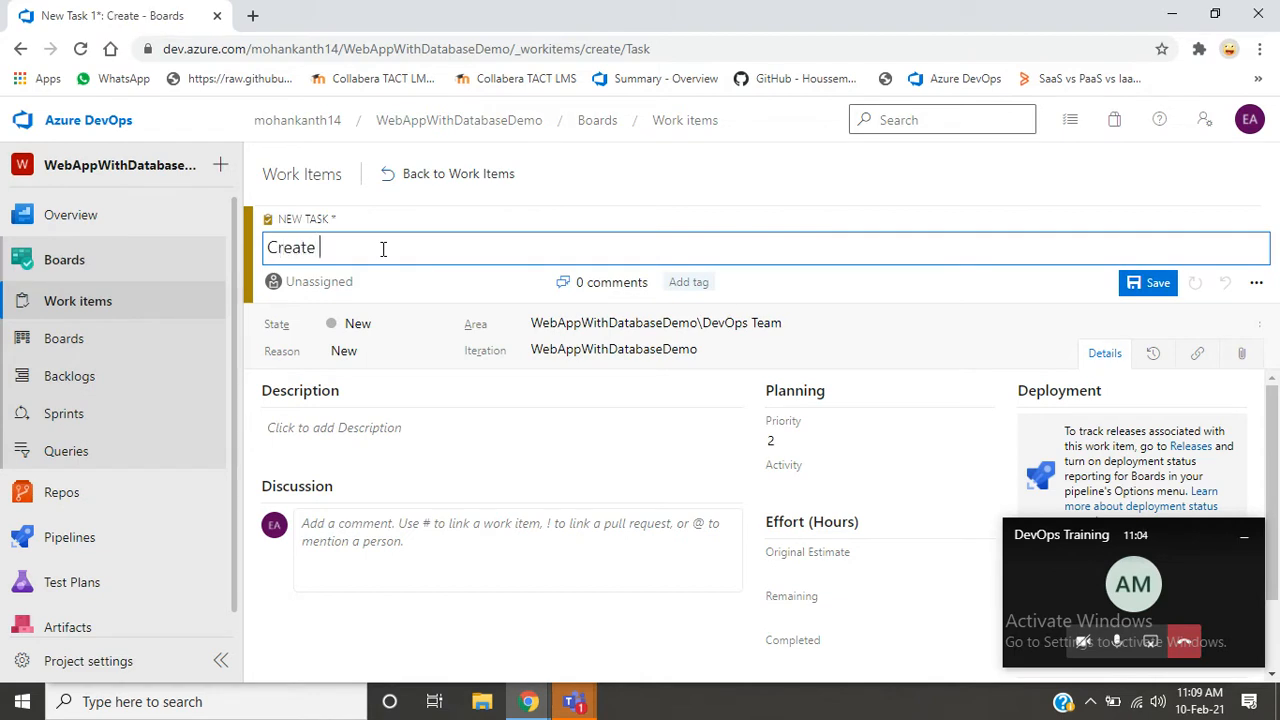
pyautogui.press('BackSpace')
pyautogui.press('BackSpace')
pyautogui.write('I CD')
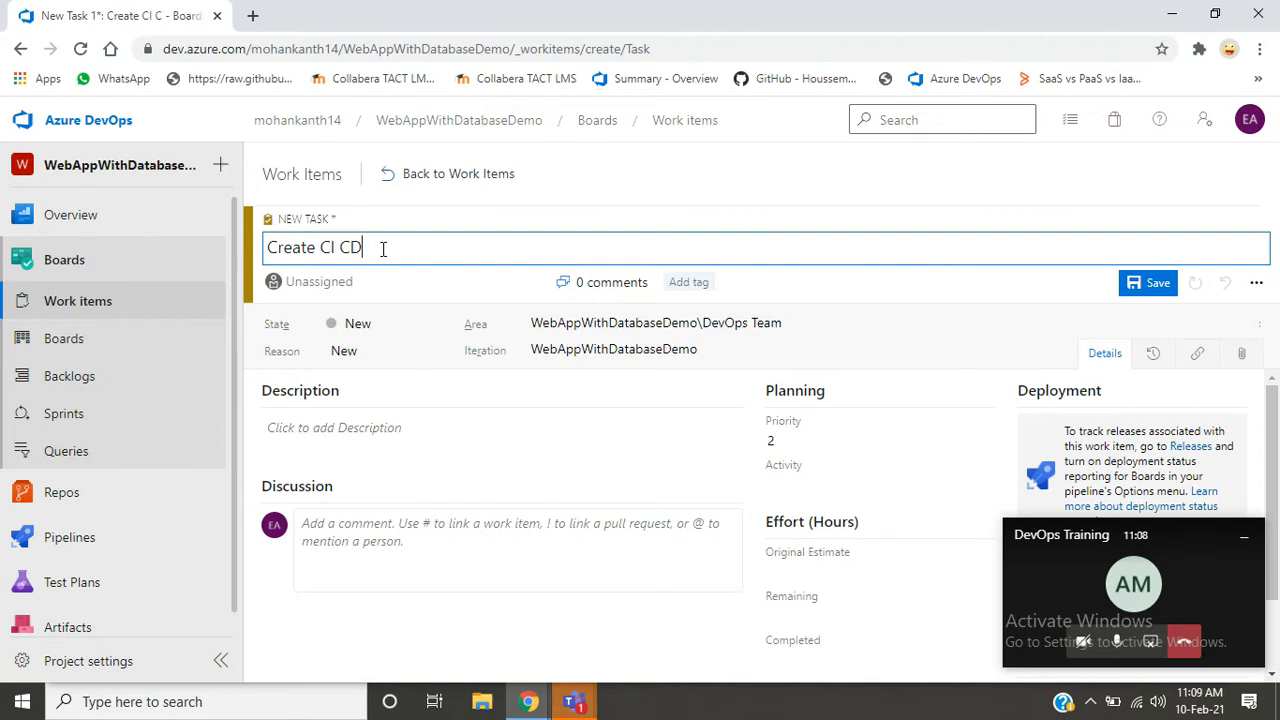
pyautogui.write(' Pipeline')
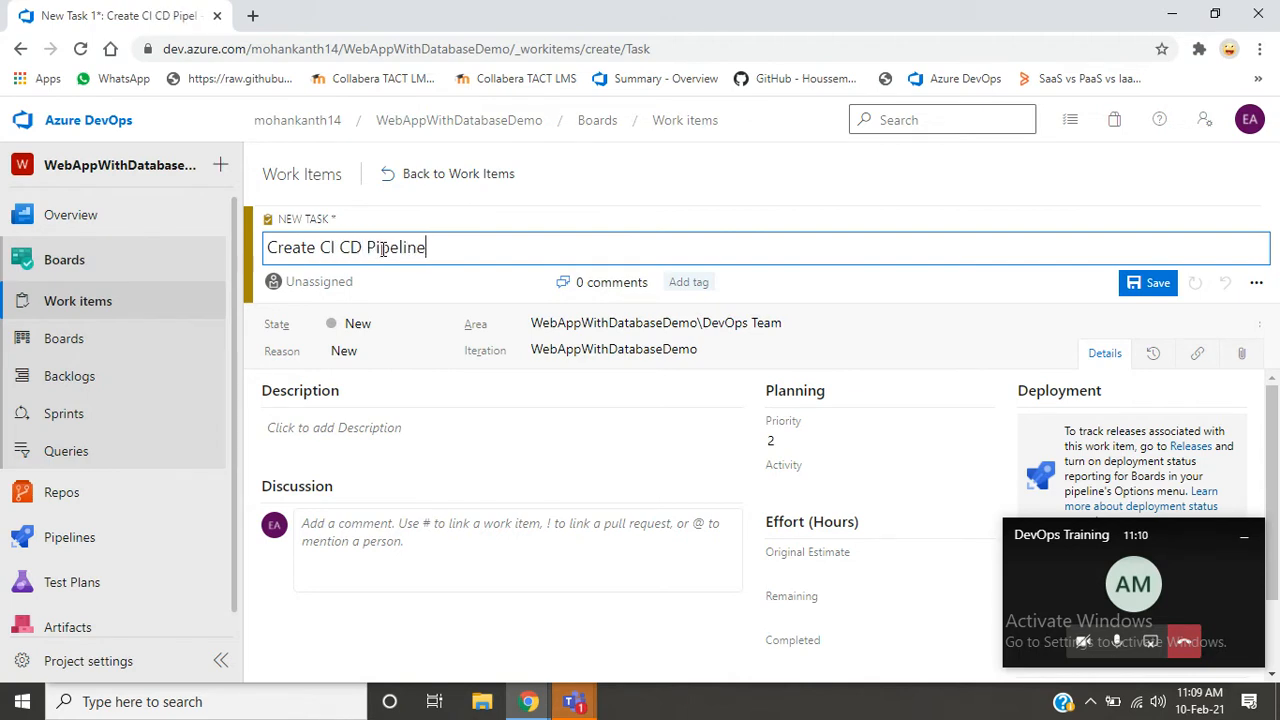
pyautogui.write('s for APP-')
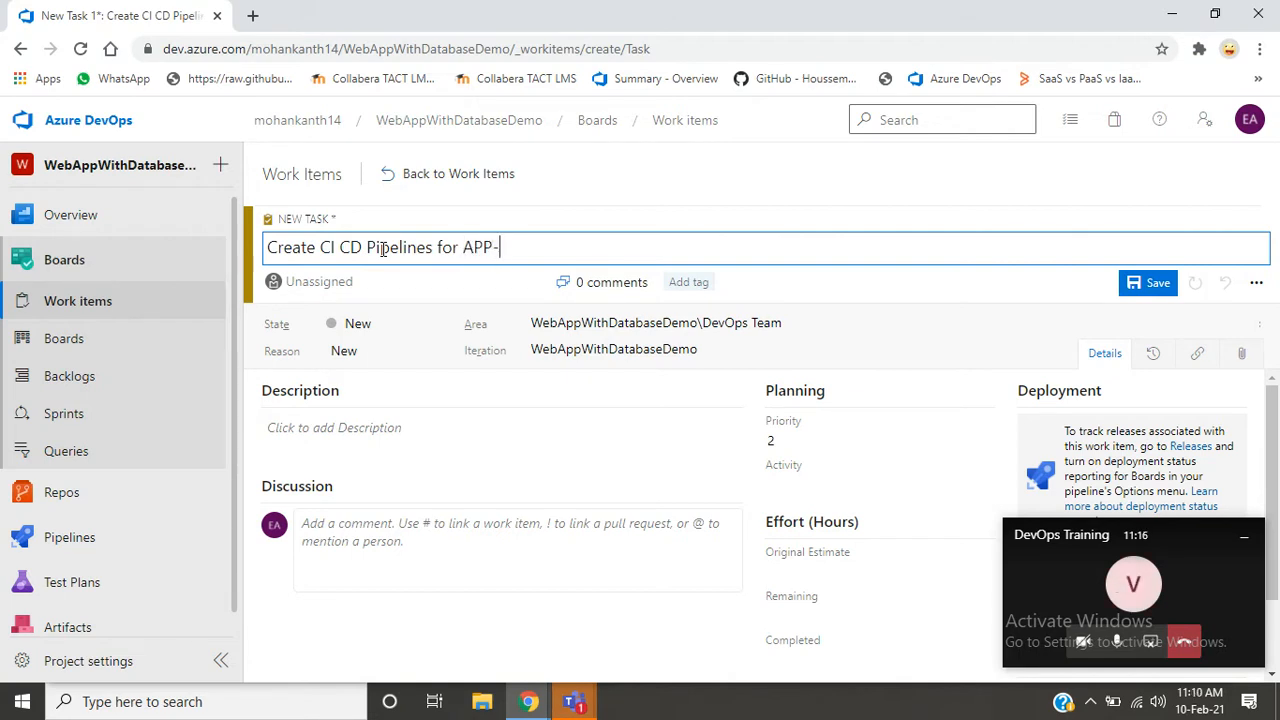
pyautogui.write('Signal')
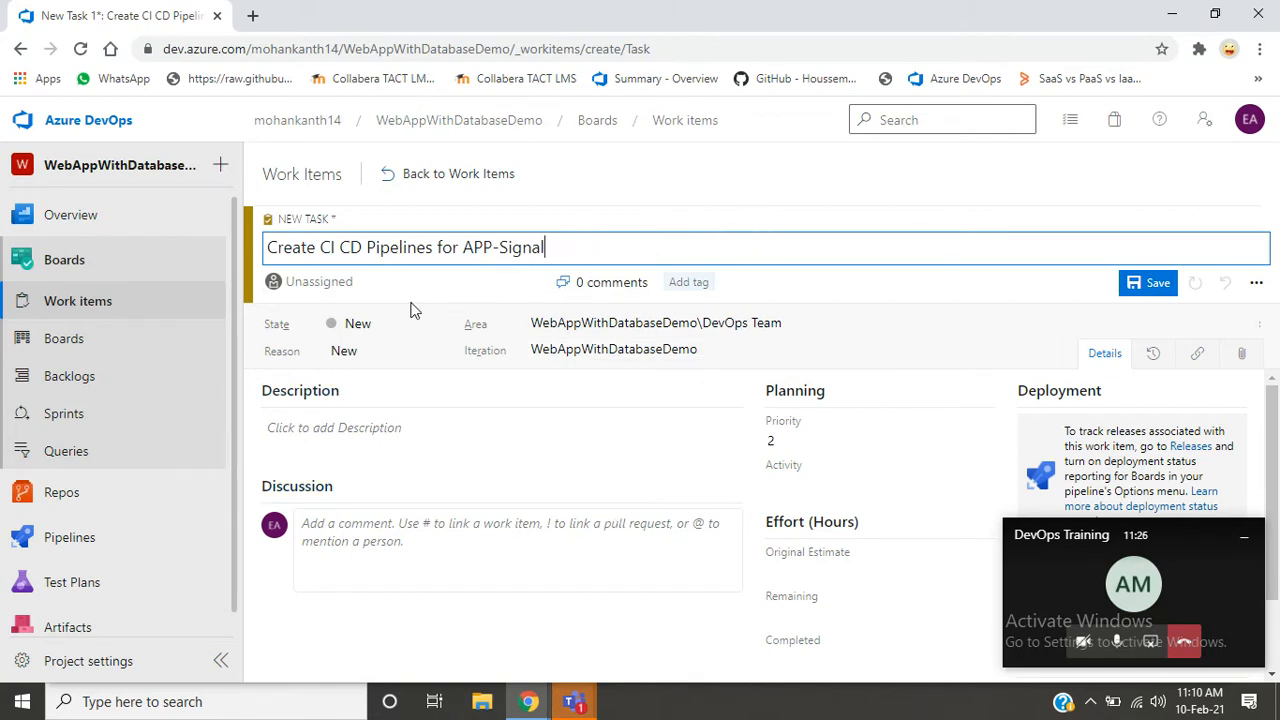
pyautogui.click(368, 282)
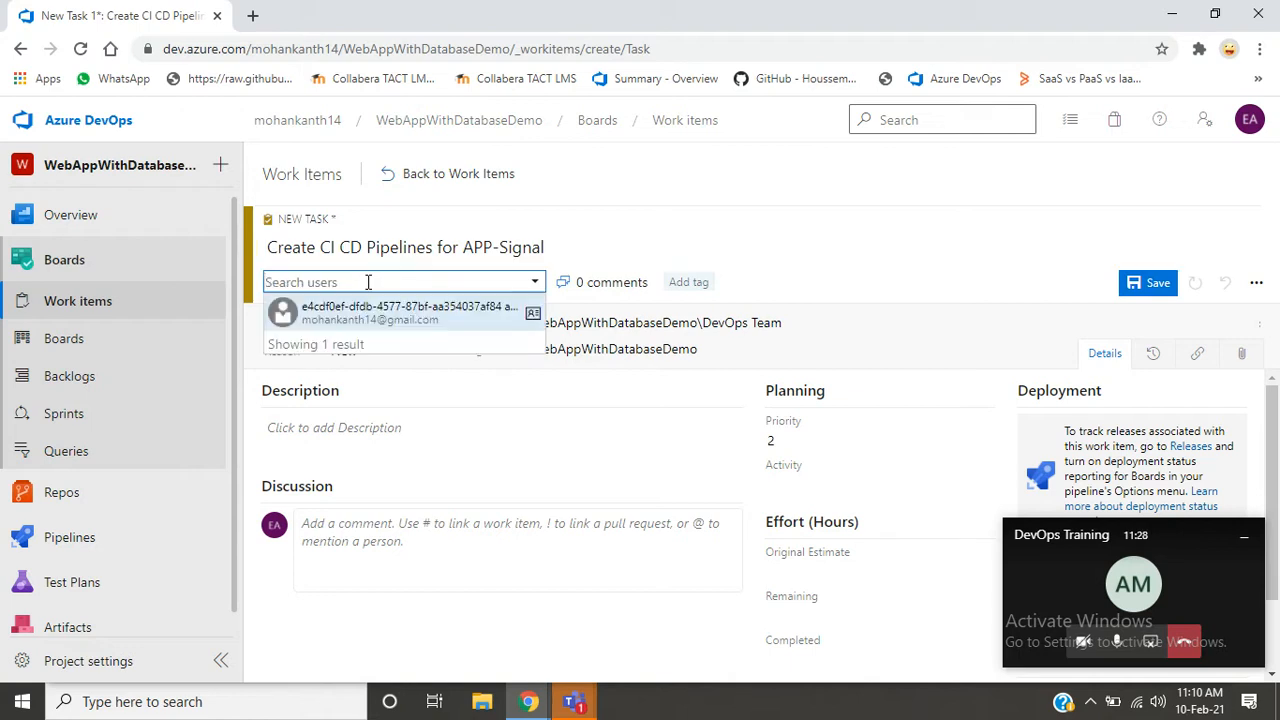
pyautogui.click(358, 318)
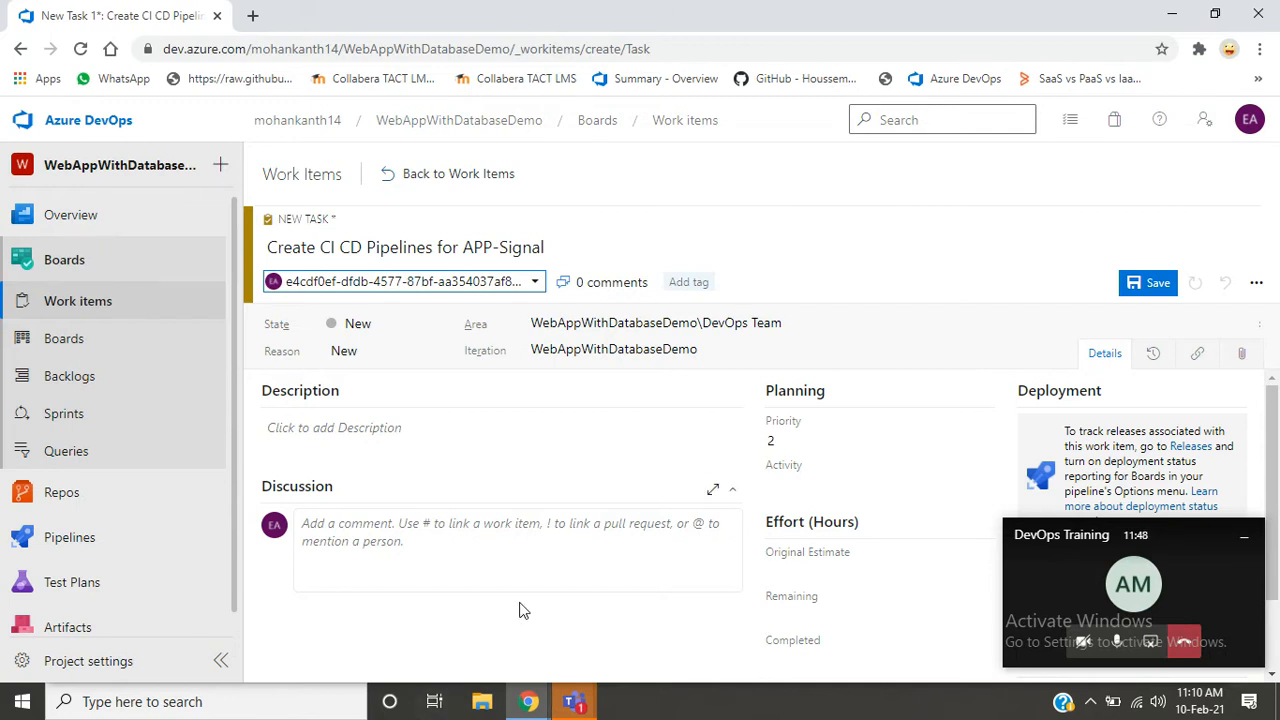
# - Switch to a new Notepad document and list "Dev", "QA" and "DevOps" on separate lines with a blank line between them
pyautogui.press('super+r')
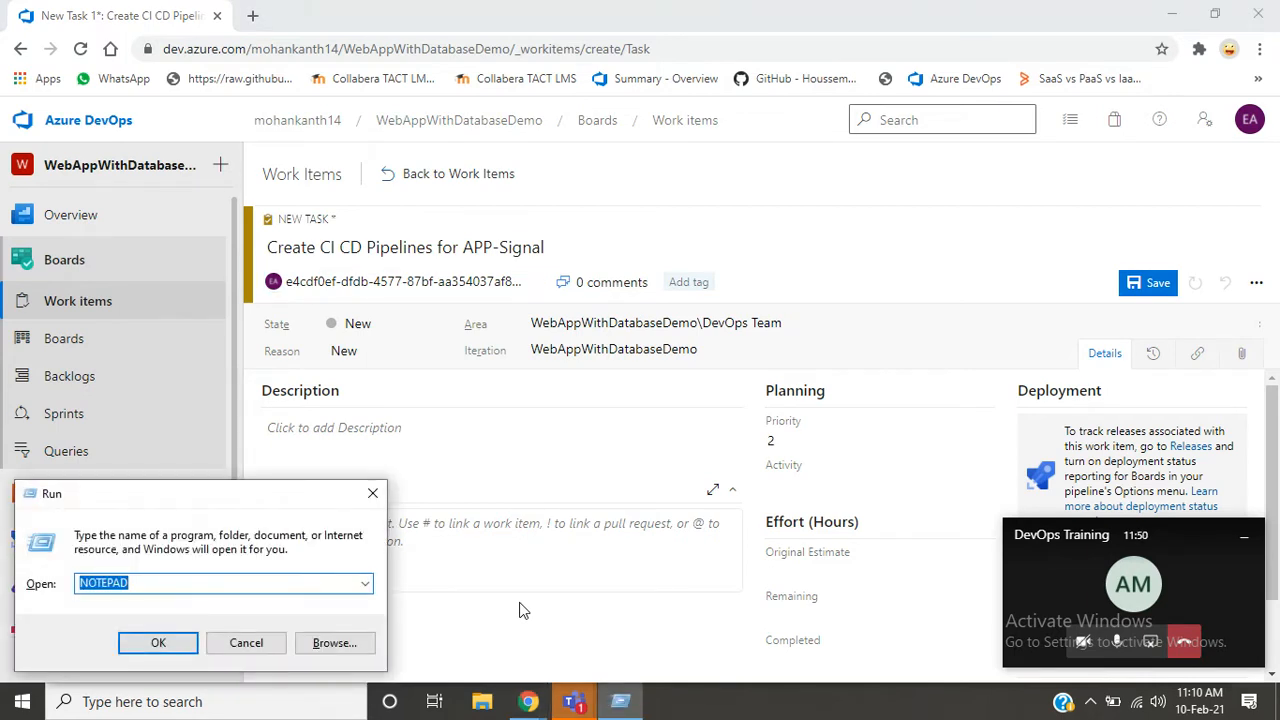
pyautogui.press('Return')
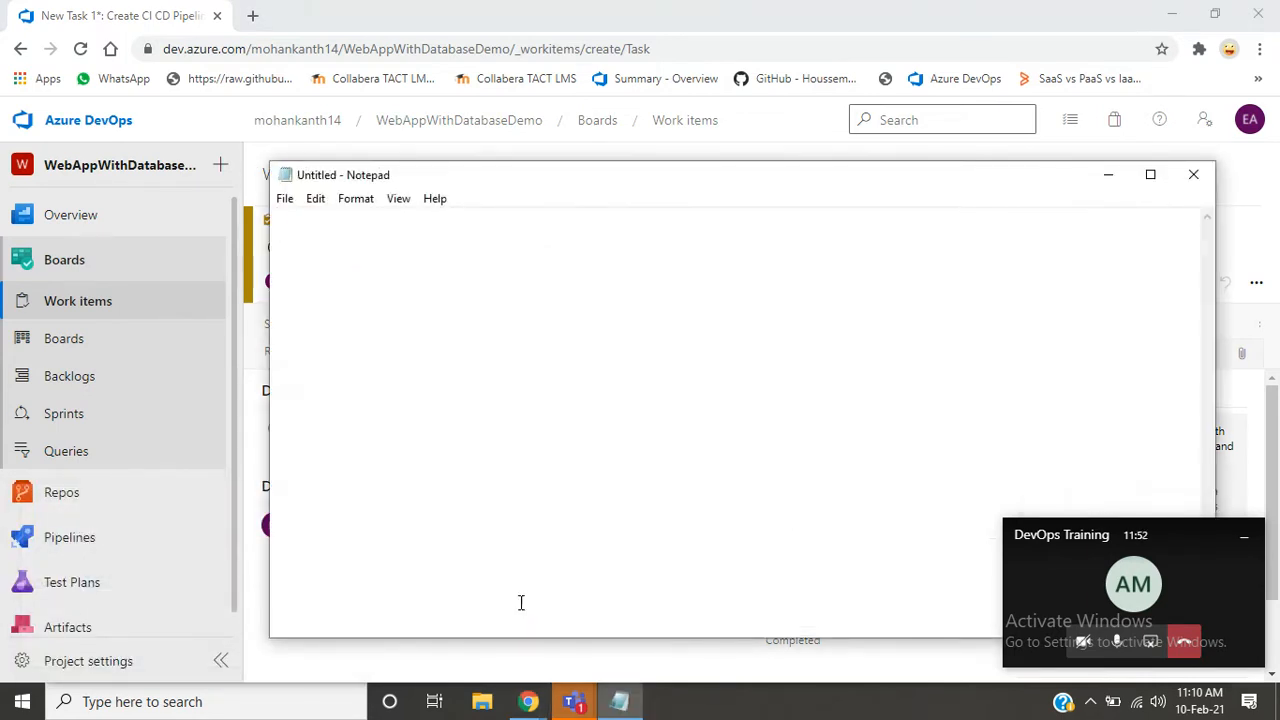
pyautogui.write('Dev')
pyautogui.press('Return')
pyautogui.press('Return')
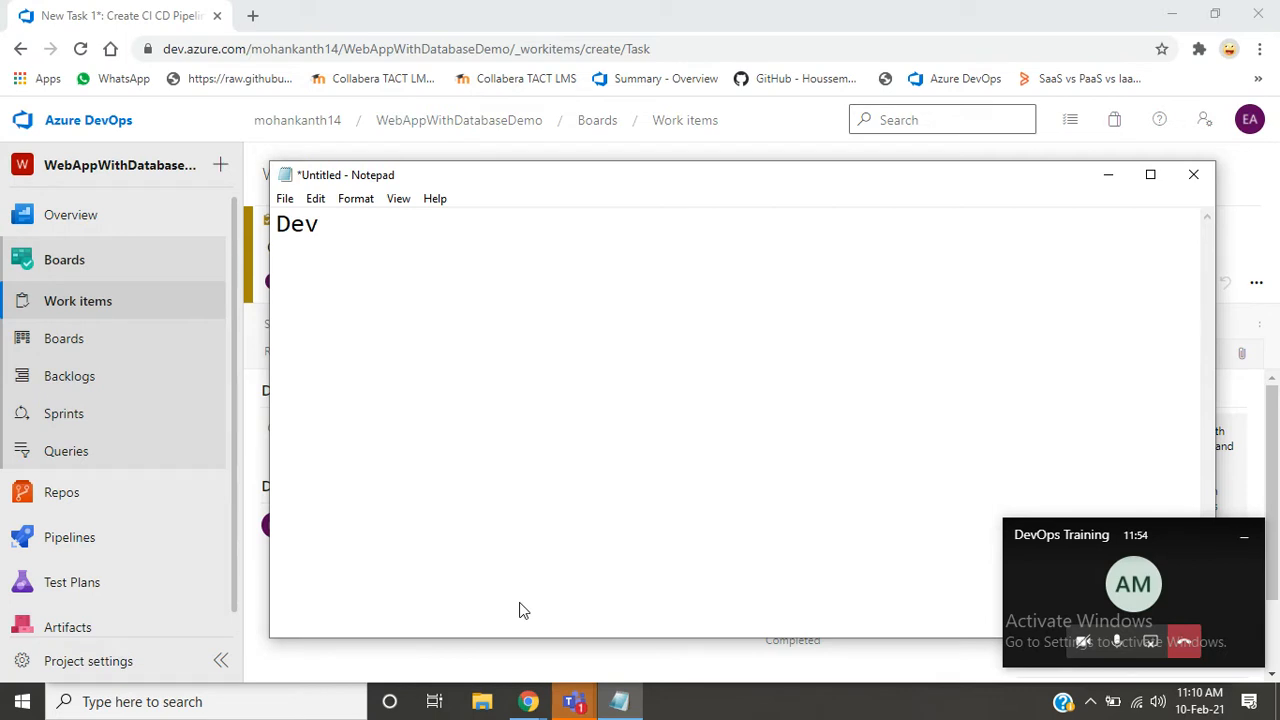
pyautogui.write('QA')
pyautogui.press('Return')
pyautogui.press('Return')
pyautogui.write('Dev')
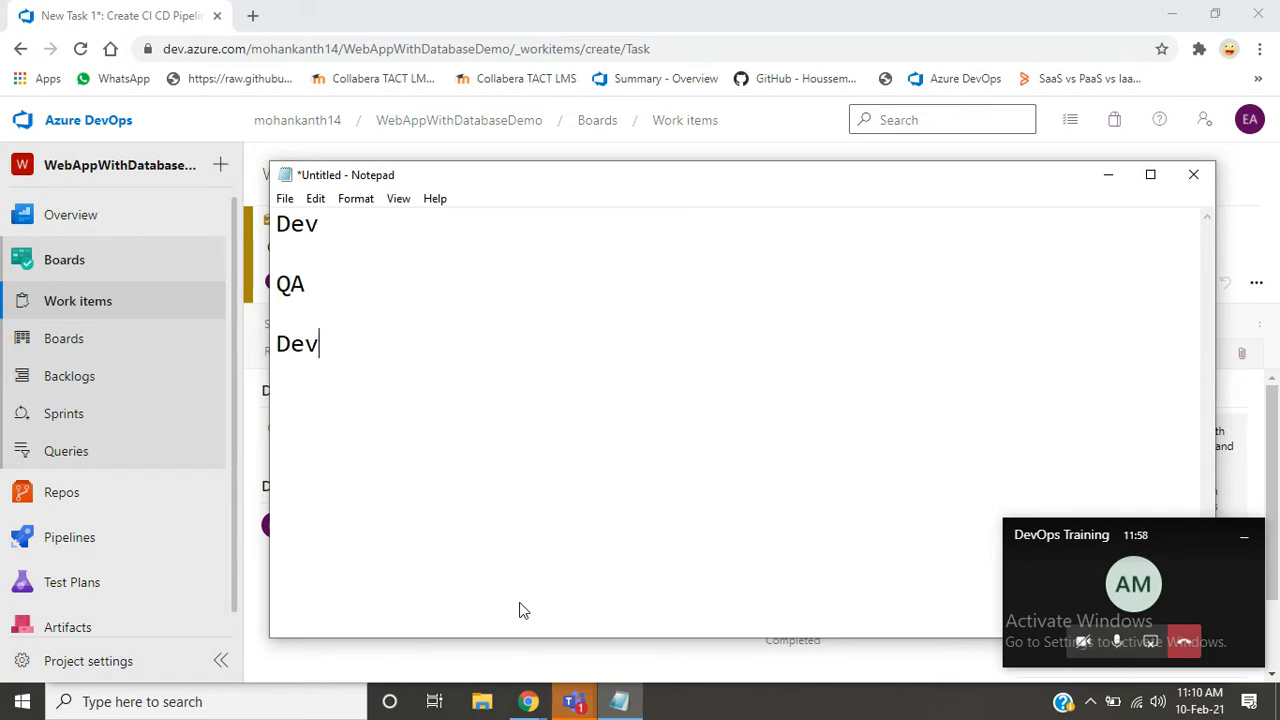
pyautogui.write('Ops')
pyautogui.press('Up')
pyautogui.press('Up')
pyautogui.press('Up')
pyautogui.press('Up')
pyautogui.press('Down')
pyautogui.press('Down')
pyautogui.press('Down')
pyautogui.press('Down')
pyautogui.press('Right')
pyautogui.press('End')
pyautogui.press('Return')
pyautogui.press('Return')
pyautogui.write('1.')
pyautogui.press('BackSpace')
pyautogui.press('BackSpace')
pyautogui.press('BackSpace')
# - Extend the Dev line to read "Dev - Code changes - App Installation/Deployment process"
pyautogui.press('Up')
pyautogui.press('Up')
pyautogui.press('Up')
pyautogui.press('Up')
pyautogui.press('Up')
pyautogui.press('Right')
pyautogui.press('Right')
pyautogui.press('Right')
pyautogui.write('- Cod')
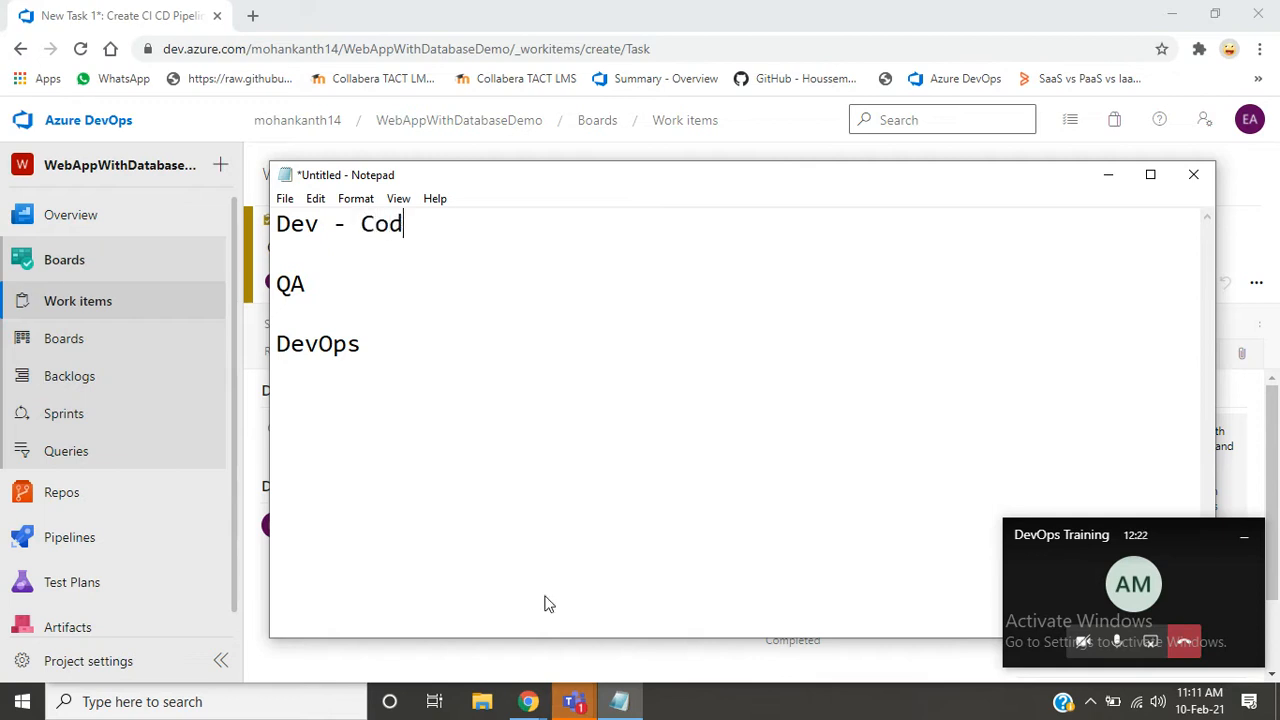
pyautogui.write('e changes - ')
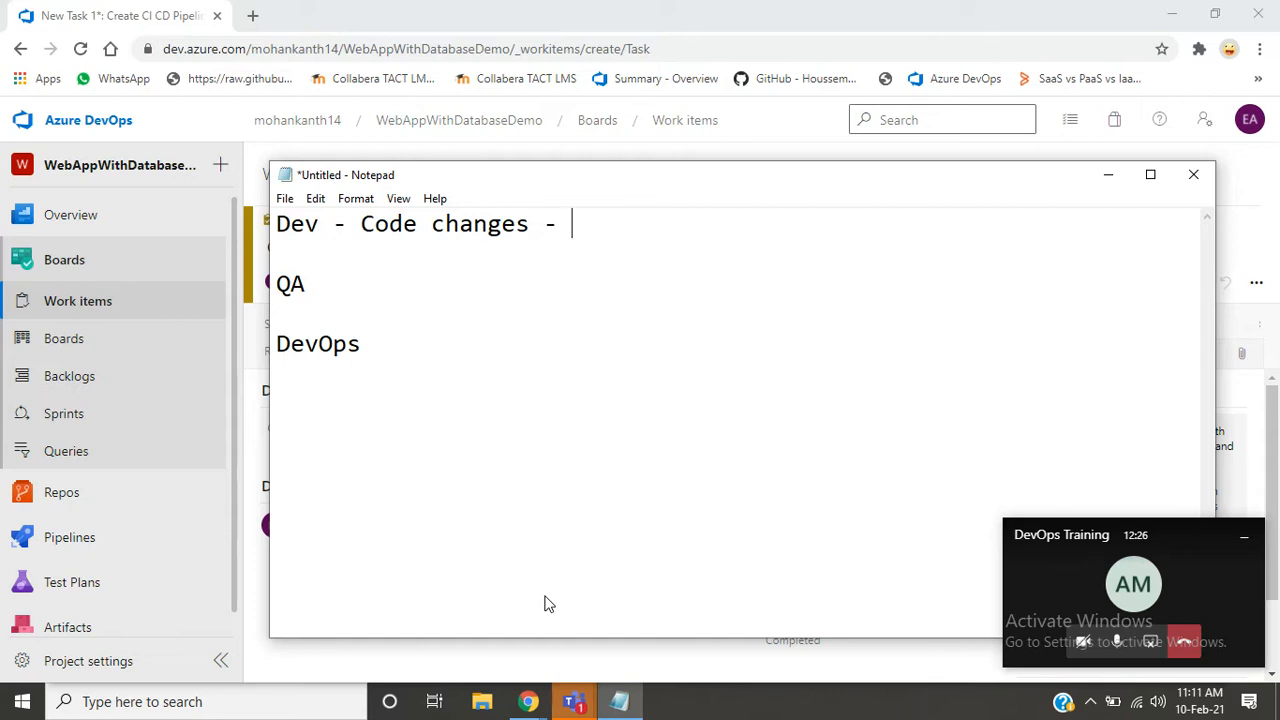
pyautogui.write('App Inst')
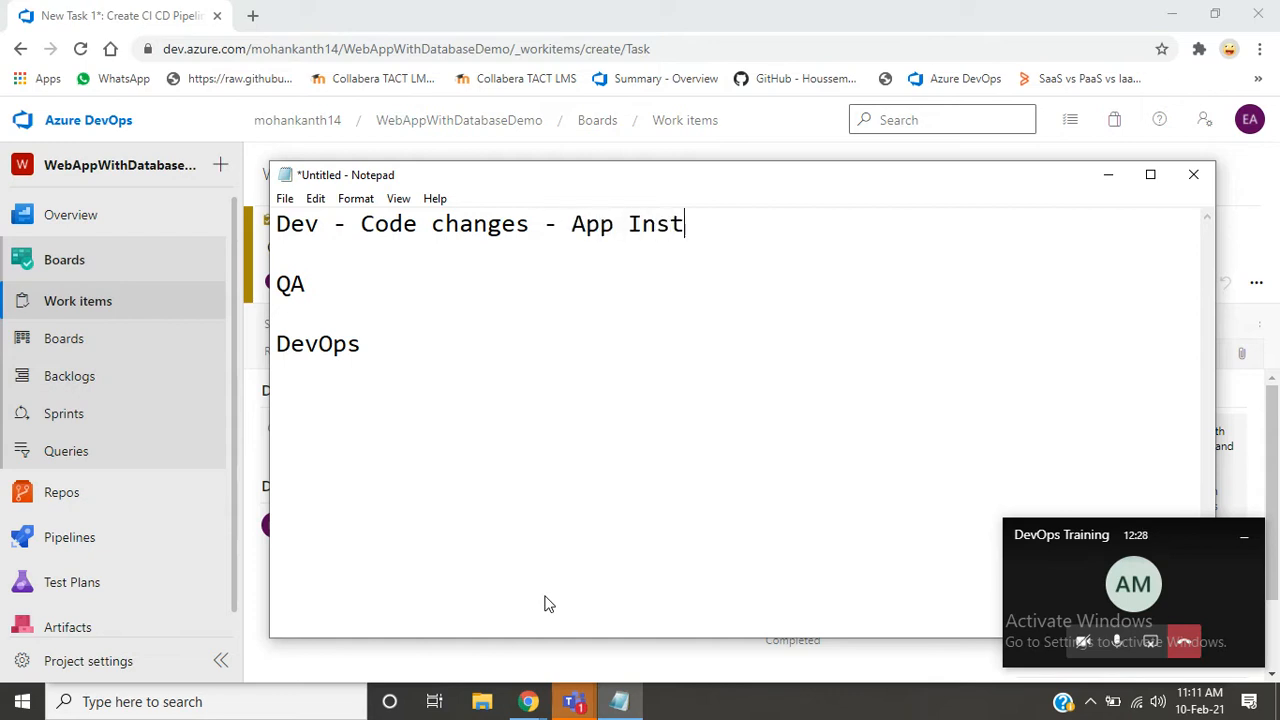
pyautogui.write('allation')
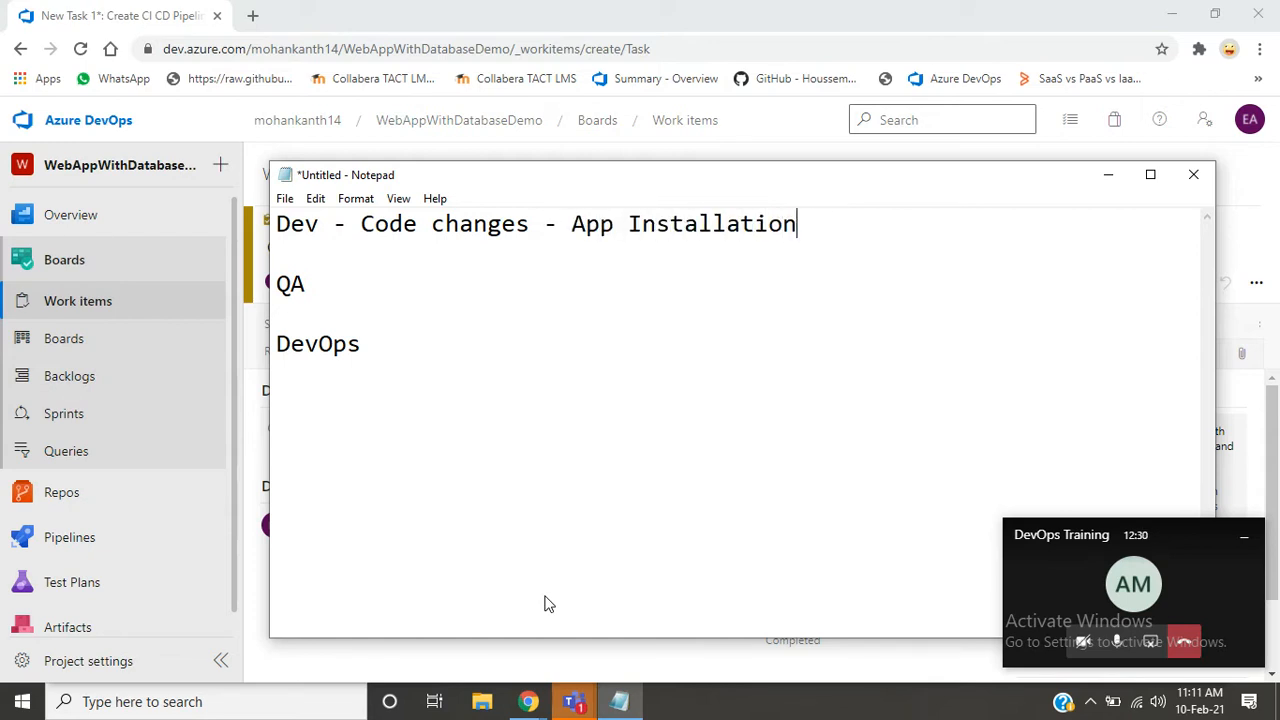
pyautogui.write('/Deployments')
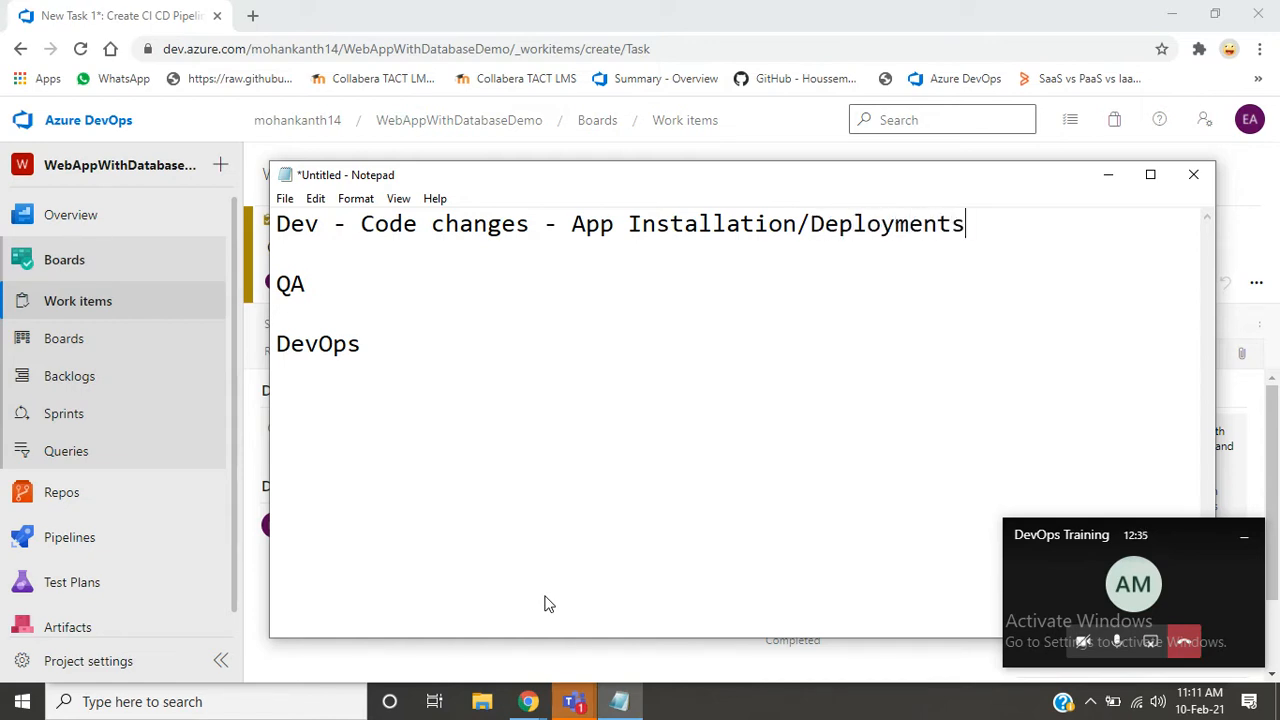
pyautogui.press('BackSpace')
pyautogui.write('poo')
pyautogui.press('BackSpace')
pyautogui.press('BackSpace')
pyautogui.write('rocess')
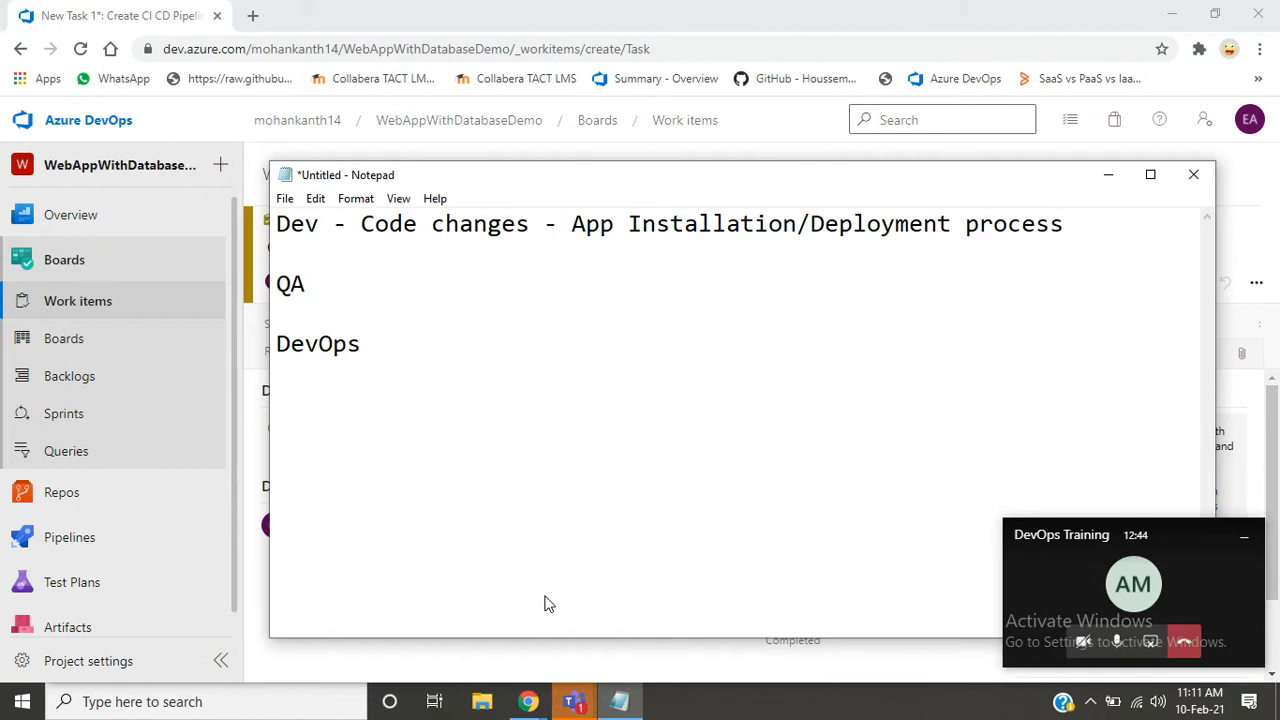
# - Remove "Installation/" from the Dev line so it reads "App Deployment process"
pyautogui.press('Left')
pyautogui.press('Left')
pyautogui.press('Left')
pyautogui.press('Left')
pyautogui.press('Left')
pyautogui.press('Left')
pyautogui.press('Left')
pyautogui.press('Left')
pyautogui.press('Left')
pyautogui.press('Left')
pyautogui.press('Left')
pyautogui.press('Left')
pyautogui.press('Left')
pyautogui.press('Left')
pyautogui.press('Left')
pyautogui.press('Left')
pyautogui.press('Left')
pyautogui.press('Left')
pyautogui.press('Left')
pyautogui.press('Left')
pyautogui.press('Right')
pyautogui.press('Right')
pyautogui.press('BackSpace')
pyautogui.press('BackSpace')
pyautogui.press('BackSpace')
pyautogui.press('BackSpace')
pyautogui.press('BackSpace')
pyautogui.press('BackSpace')
pyautogui.press('BackSpace')
pyautogui.press('BackSpace')
pyautogui.press('BackSpace')
pyautogui.press('BackSpace')
pyautogui.press('BackSpace')
pyautogui.press('BackSpace')
pyautogui.press('BackSpace')
pyautogui.press('BackSpace')
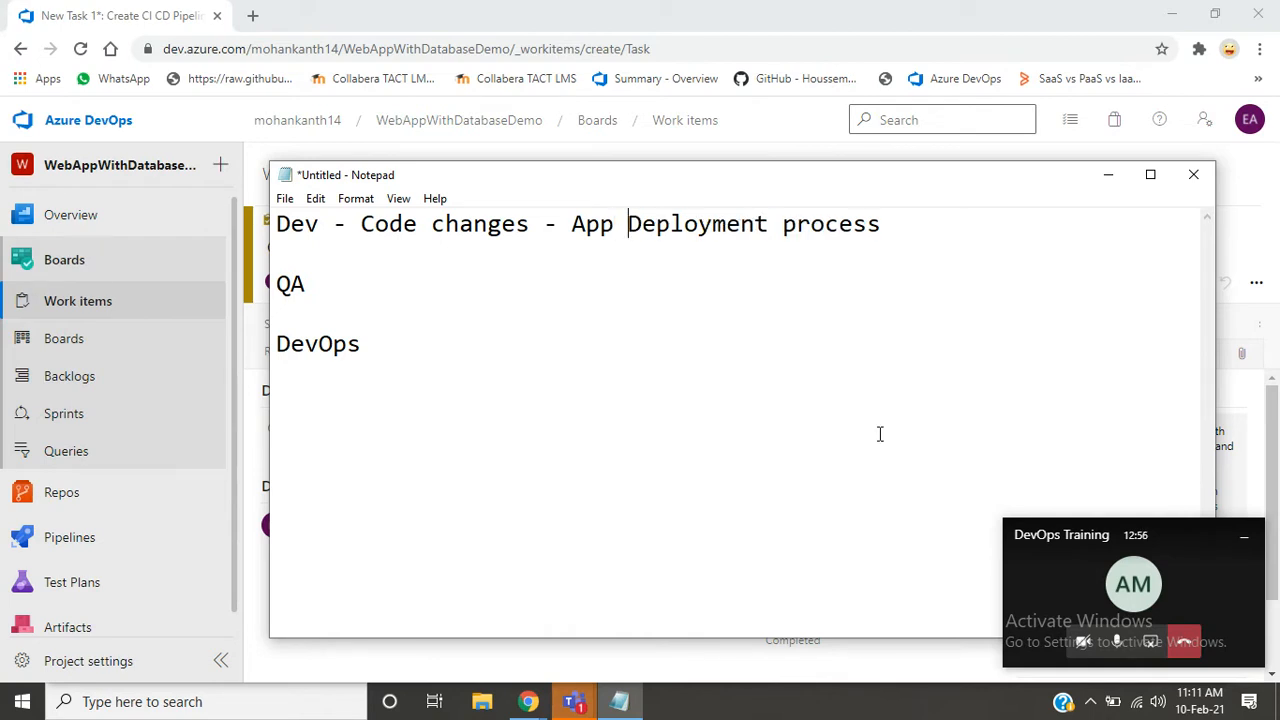
# - Append a dash to the Dev line and add "Deployment steps are changed" below it after a blank line
pyautogui.click(963, 222)
pyautogui.write('-')
pyautogui.press('Return')
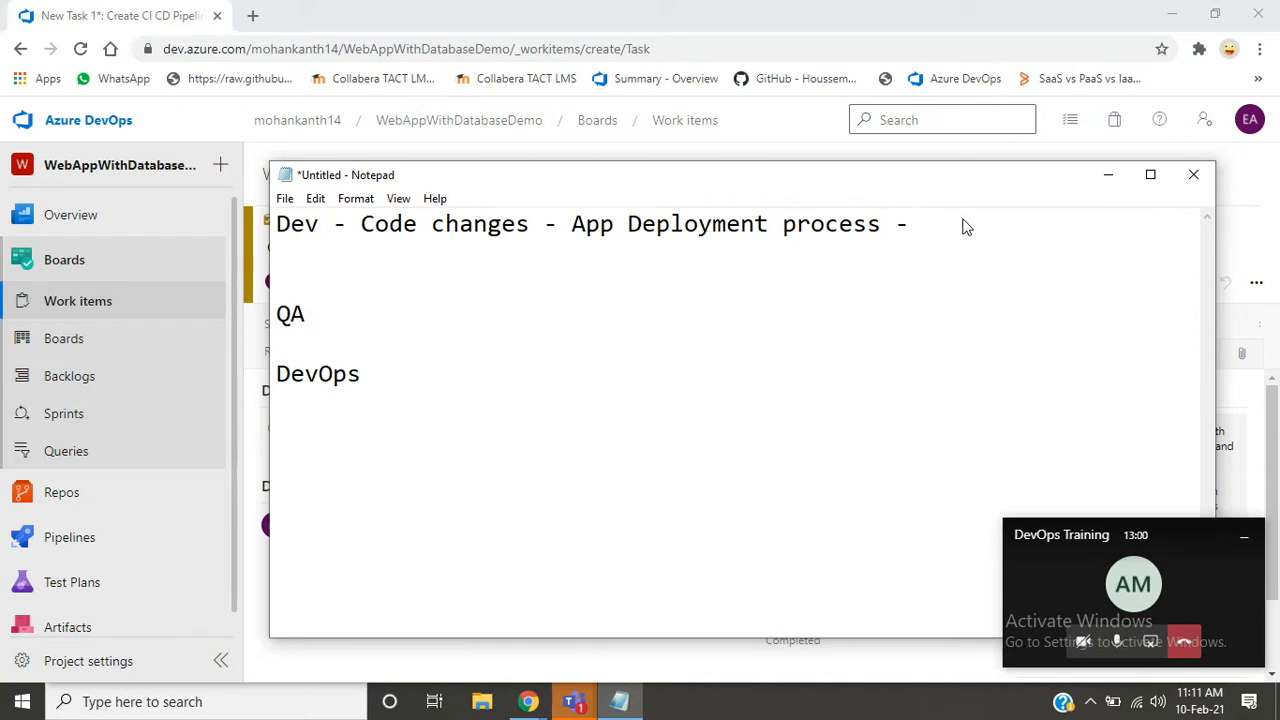
pyautogui.press('Return')
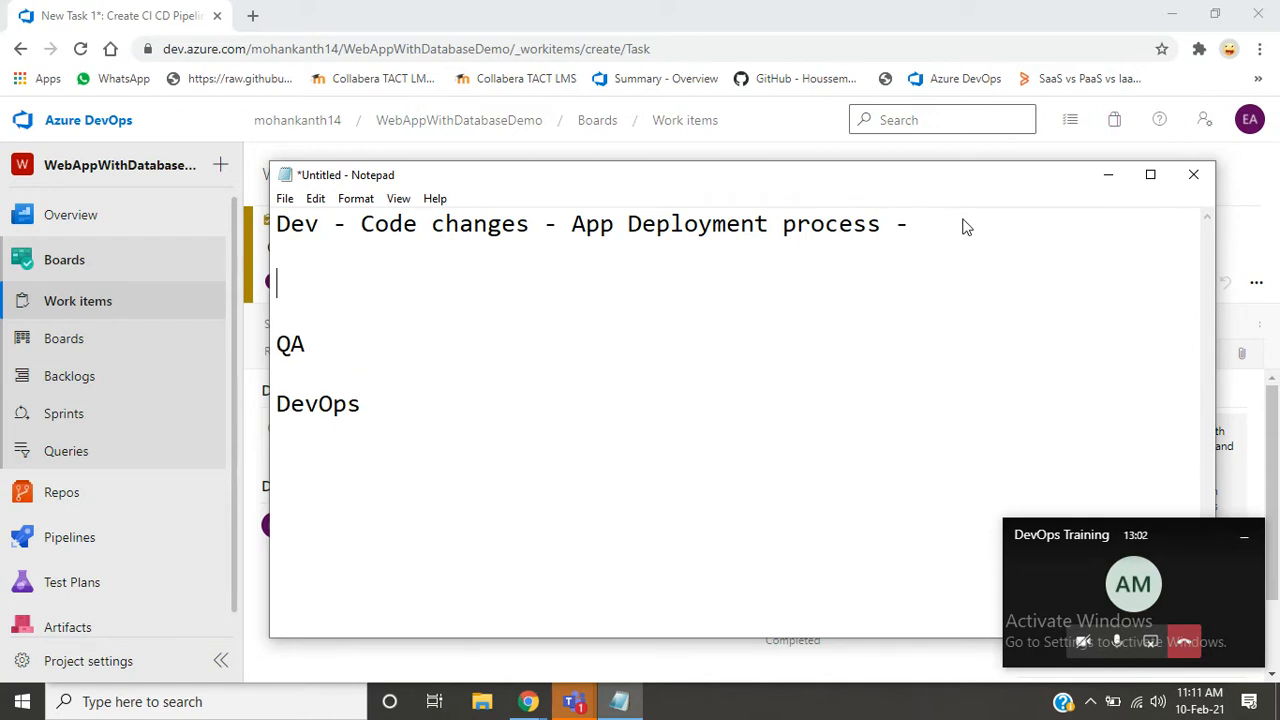
pyautogui.write('Deploymeb')
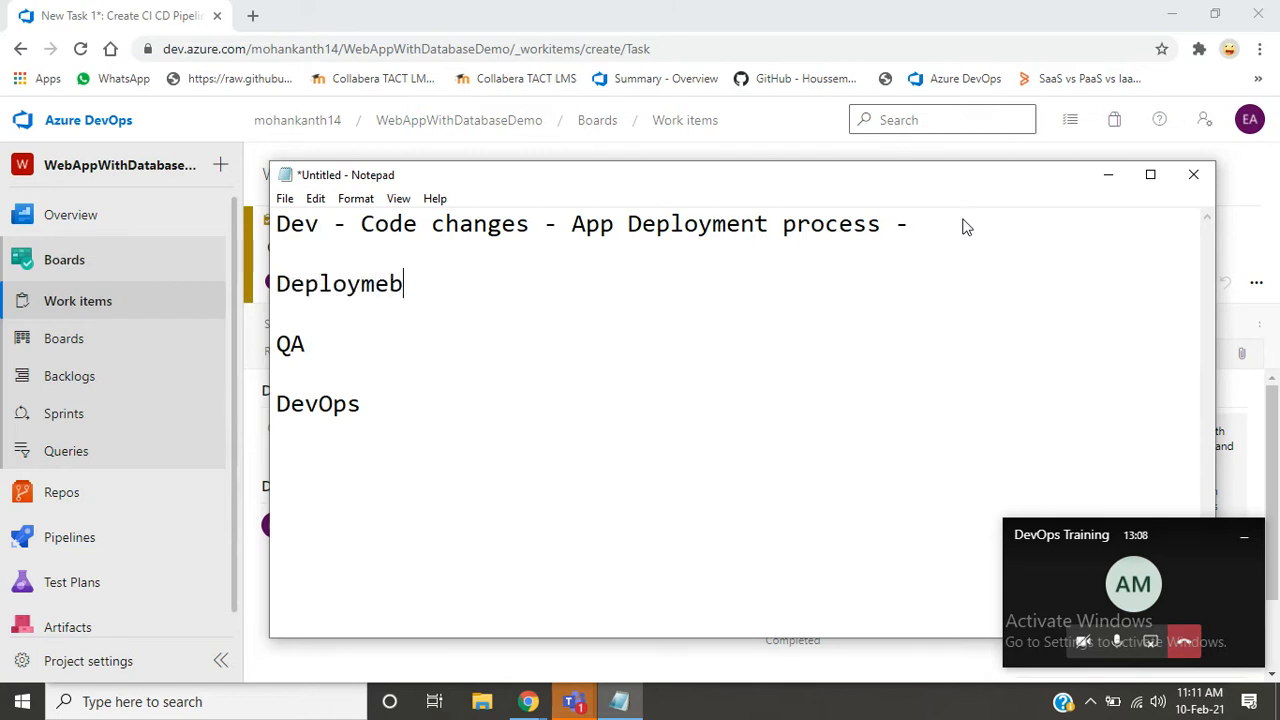
pyautogui.press('BackSpace')
pyautogui.write('nt steps')
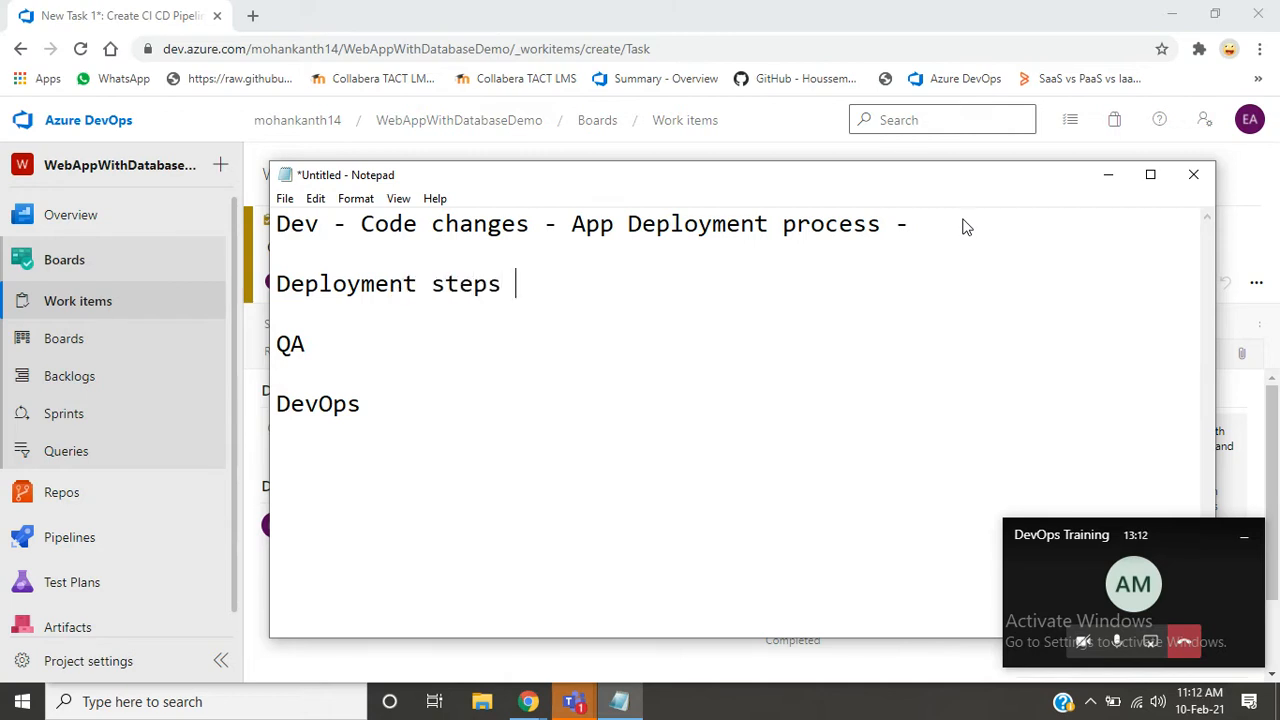
pyautogui.write(' are chag')
pyautogui.press('BackSpace')
pyautogui.write('nged')
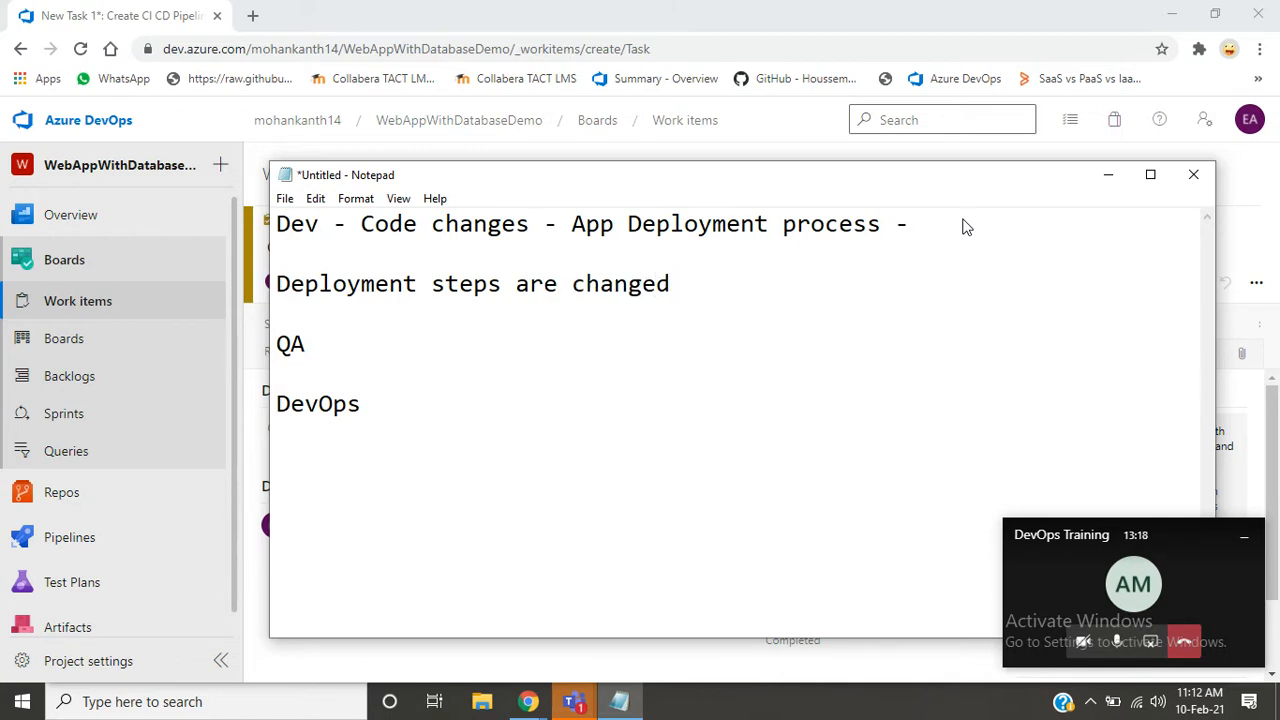
# - Continue the deployment steps sentence with ".Please change this in automation"
pyautogui.press('BackSpace')
pyautogui.write('.Please change as')
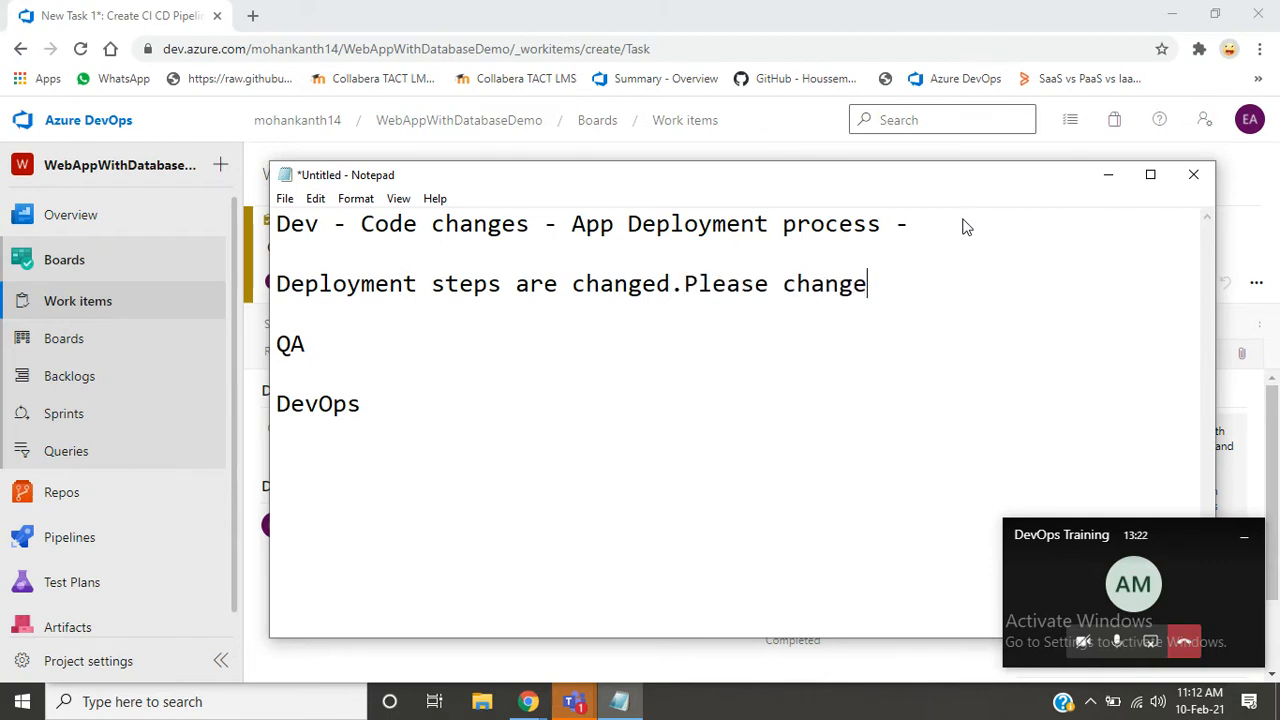
pyautogui.press('BackSpace')
pyautogui.press('BackSpace')
pyautogui.press('BackSpace')
pyautogui.write('in')
pyautogui.press('BackSpace')
pyautogui.press('BackSpace')
pyautogui.press('BackSpace')
pyautogui.write('this in au')
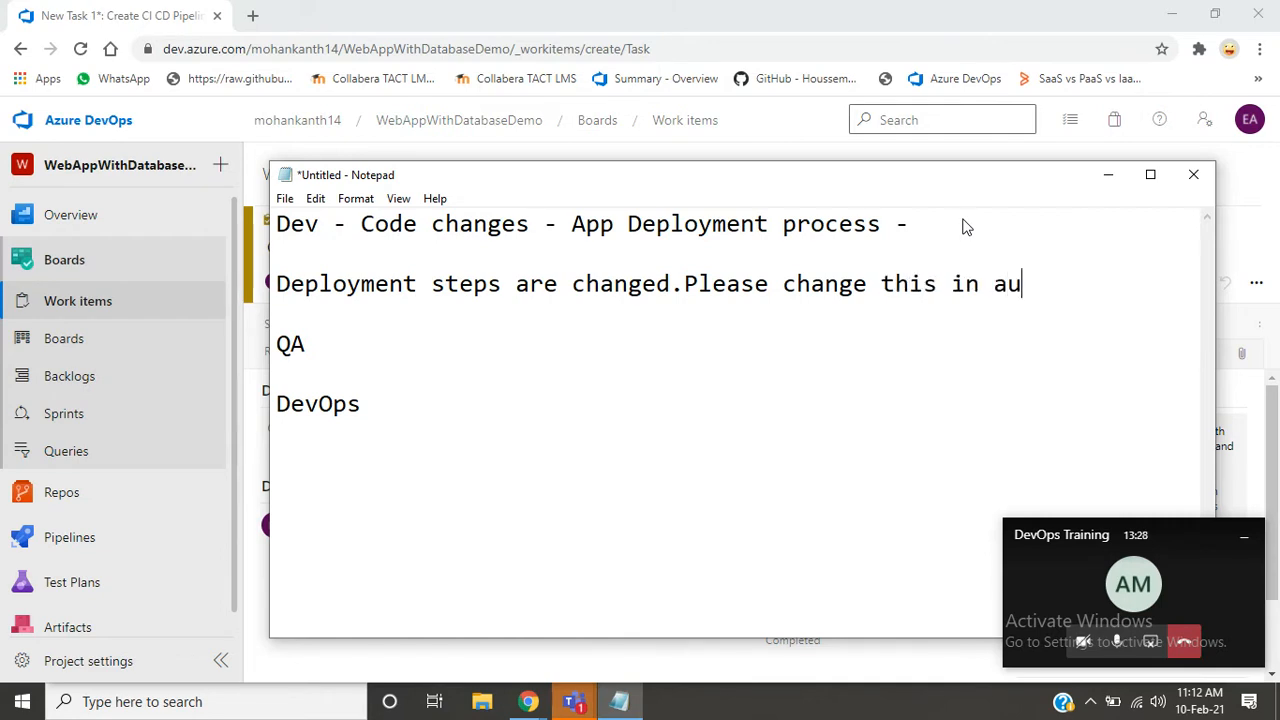
pyautogui.write('tomation')
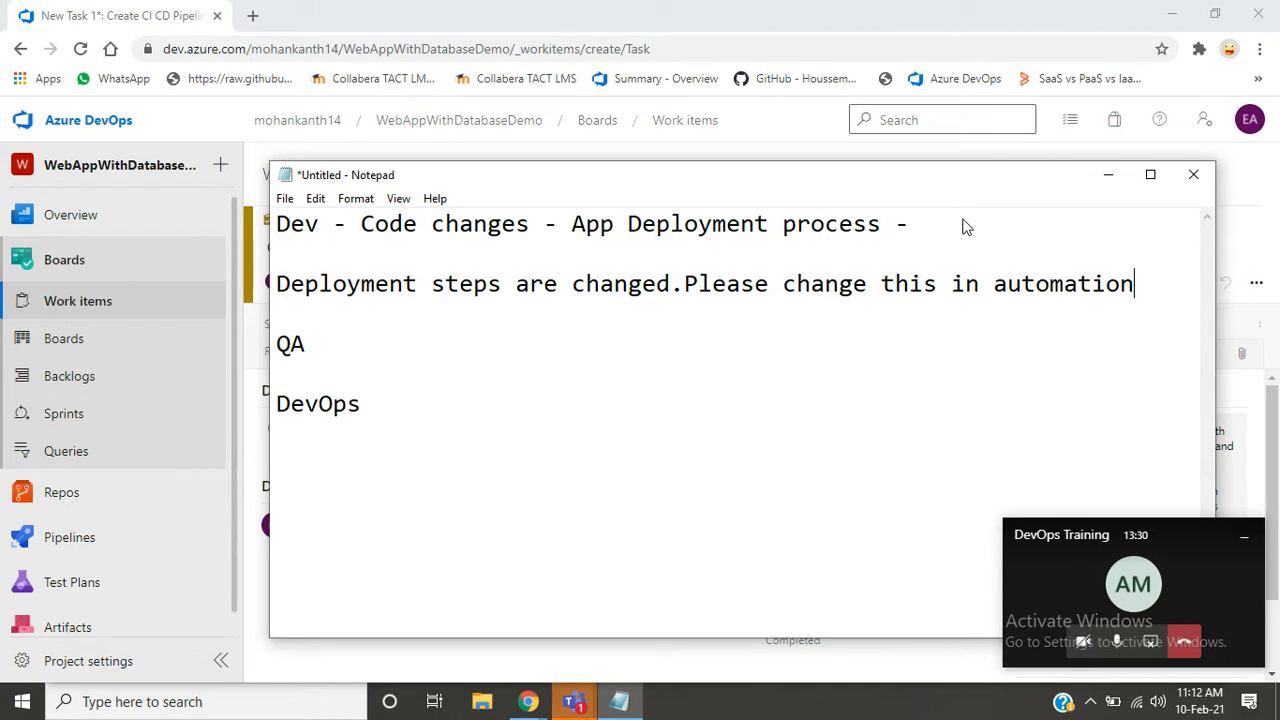
pyautogui.hotkey('shift', 'Left')
pyautogui.hotkey('shift', 'Left')
pyautogui.hotkey('shift', 'Left')
pyautogui.hotkey('shift', 'Left')
pyautogui.hotkey('shift', 'Left')
pyautogui.hotkey('shift', 'Left')
pyautogui.hotkey('shift', 'Left')
pyautogui.hotkey('shift', 'Left')
pyautogui.hotkey('shift', 'Left')
pyautogui.hotkey('shift', 'Left')
pyautogui.hotkey('shift', 'Left')
pyautogui.hotkey('shift', 'Left')
pyautogui.hotkey('shift', 'Left')
pyautogui.hotkey('shift', 'Left')
pyautogui.hotkey('shift', 'Left')
pyautogui.hotkey('shift', 'Left')
pyautogui.hotkey('shift', 'Left')
pyautogui.hotkey('shift', 'Left')
pyautogui.hotkey('shift', 'Left')
pyautogui.hotkey('shift', 'Left')
pyautogui.hotkey('shift', 'Left')
pyautogui.hotkey('shift', 'Left')
pyautogui.hotkey('shift', 'Left')
pyautogui.hotkey('shift', 'Left')
pyautogui.hotkey('shift', 'Left')
pyautogui.hotkey('shift', 'Left')
pyautogui.hotkey('shift', 'Left')
pyautogui.hotkey('shift', 'Left')
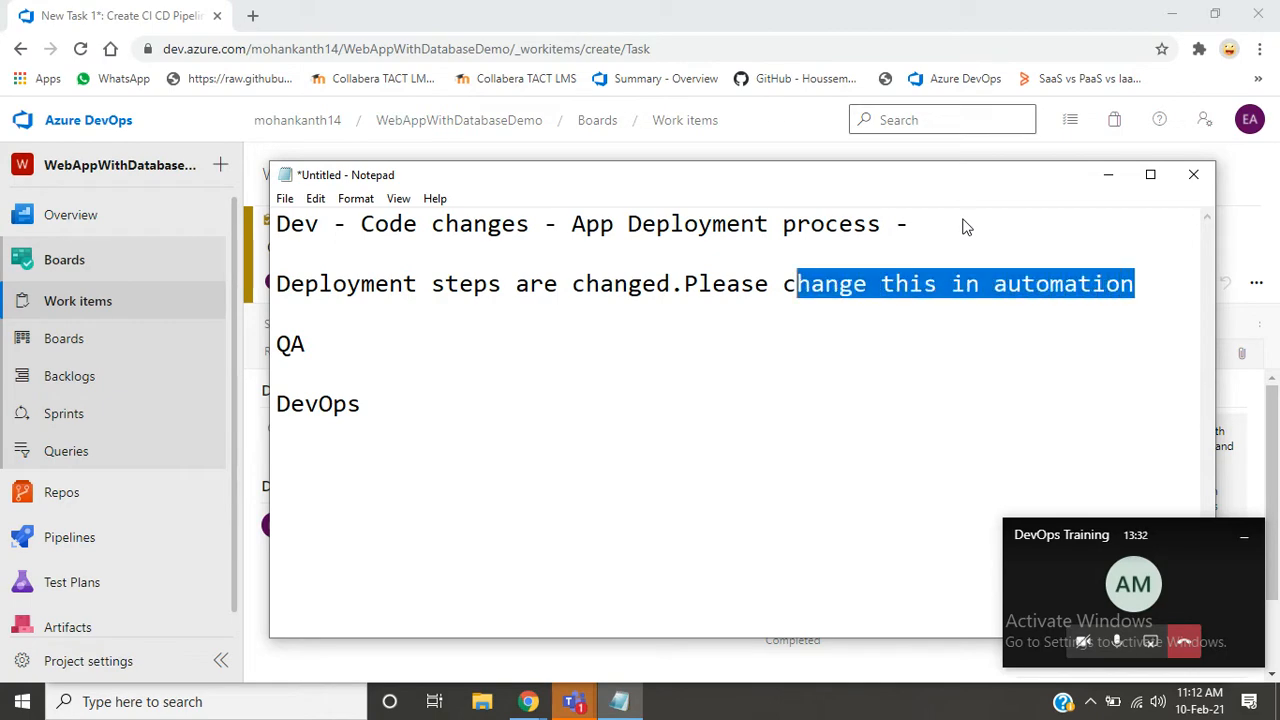
pyautogui.press('Left')
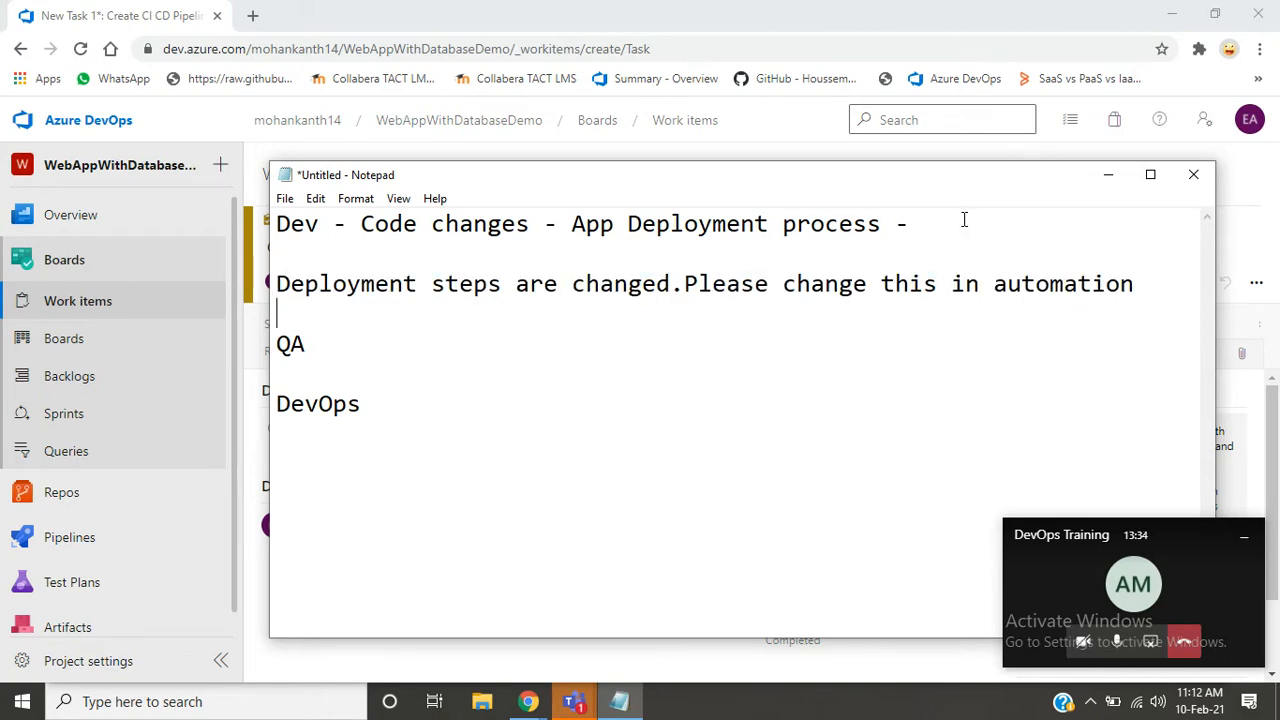
# - Copy the task title "Create CI CD Pipelines for APP-Signal" from Azure DevOps into the Notepad notes, below DevOps after a blank line
pyautogui.click(1106, 174)
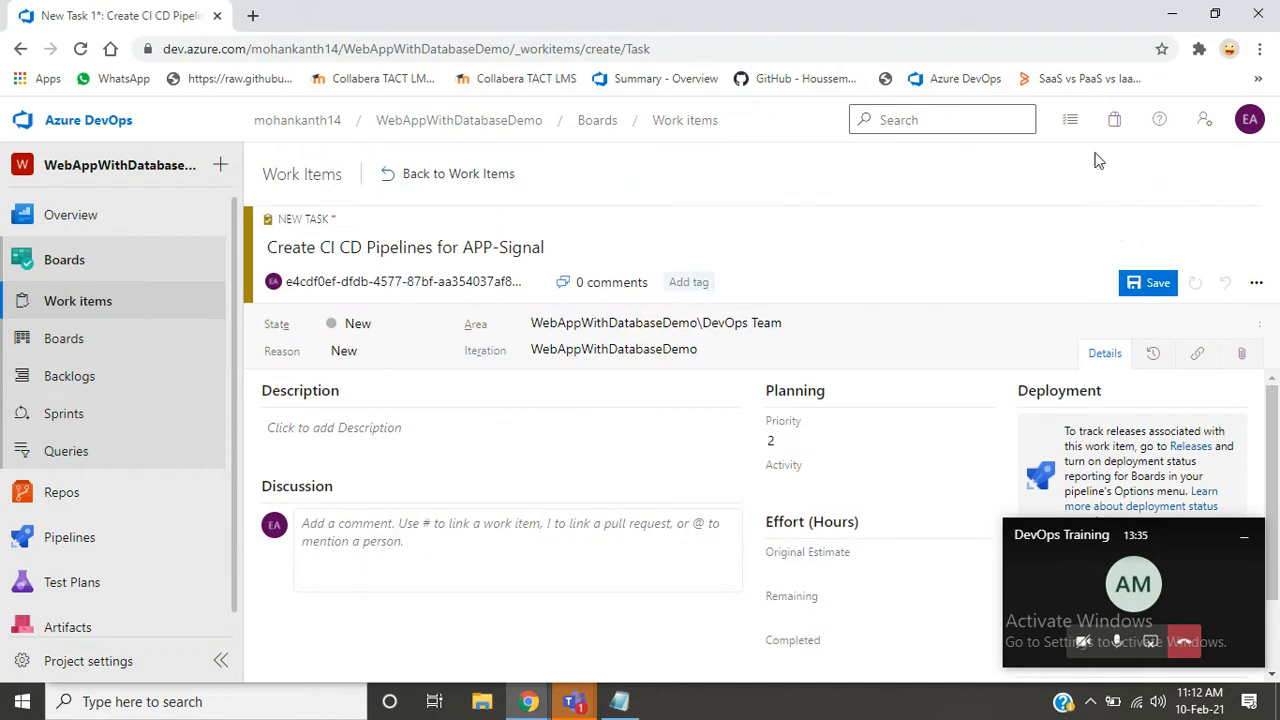
pyautogui.click(561, 251)
pyautogui.hotkey('ctrl', 'c')
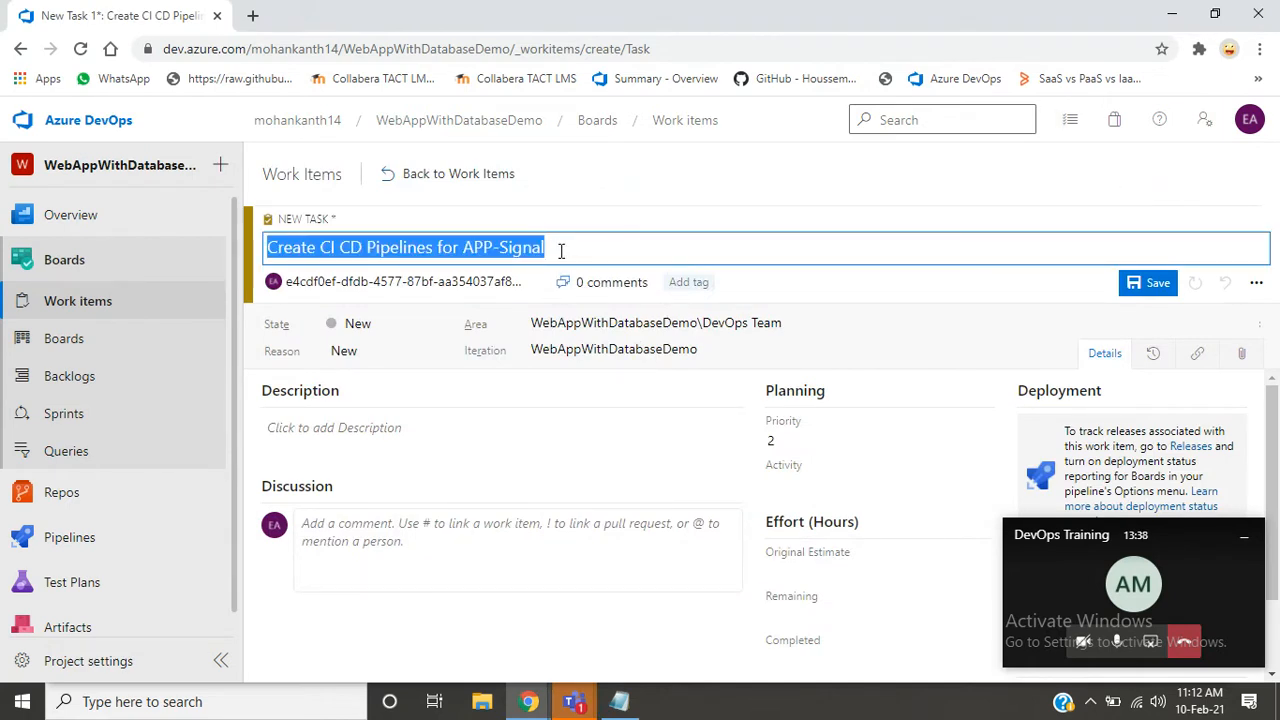
pyautogui.hotkey('alt', 'Tab')
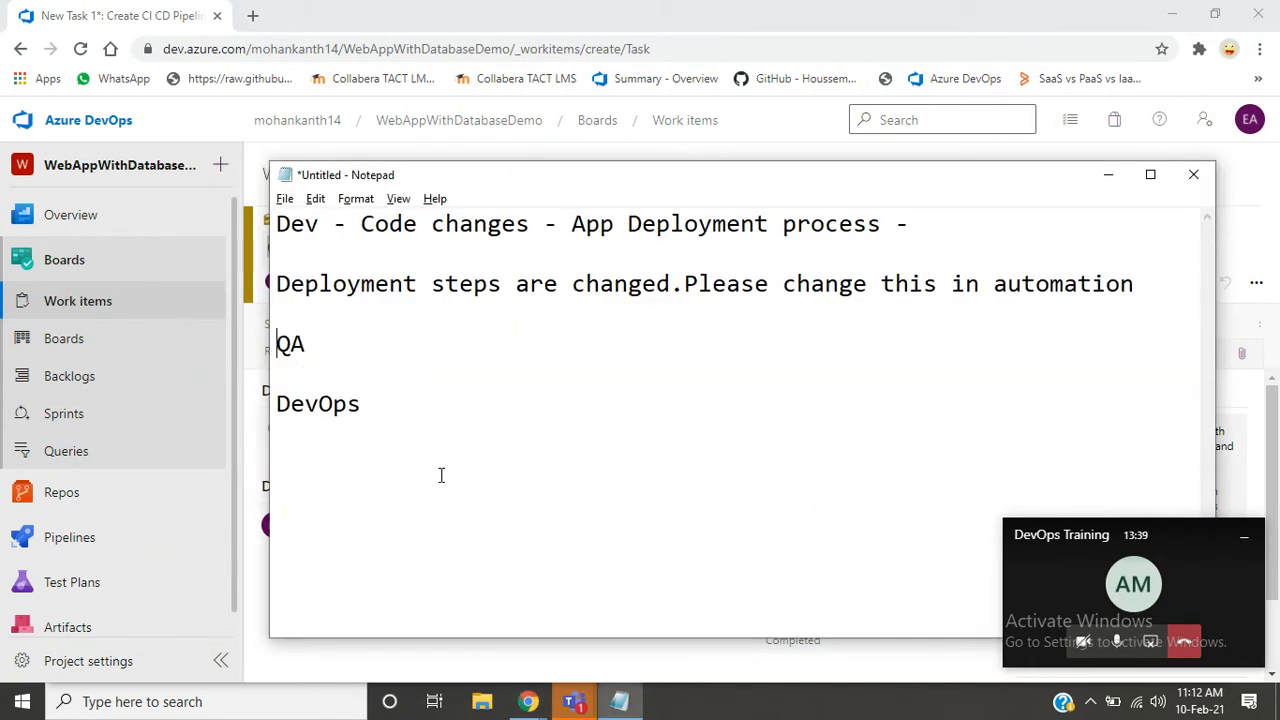
pyautogui.click(405, 422)
pyautogui.press('Return')
pyautogui.hotkey('ctrl', 'v')
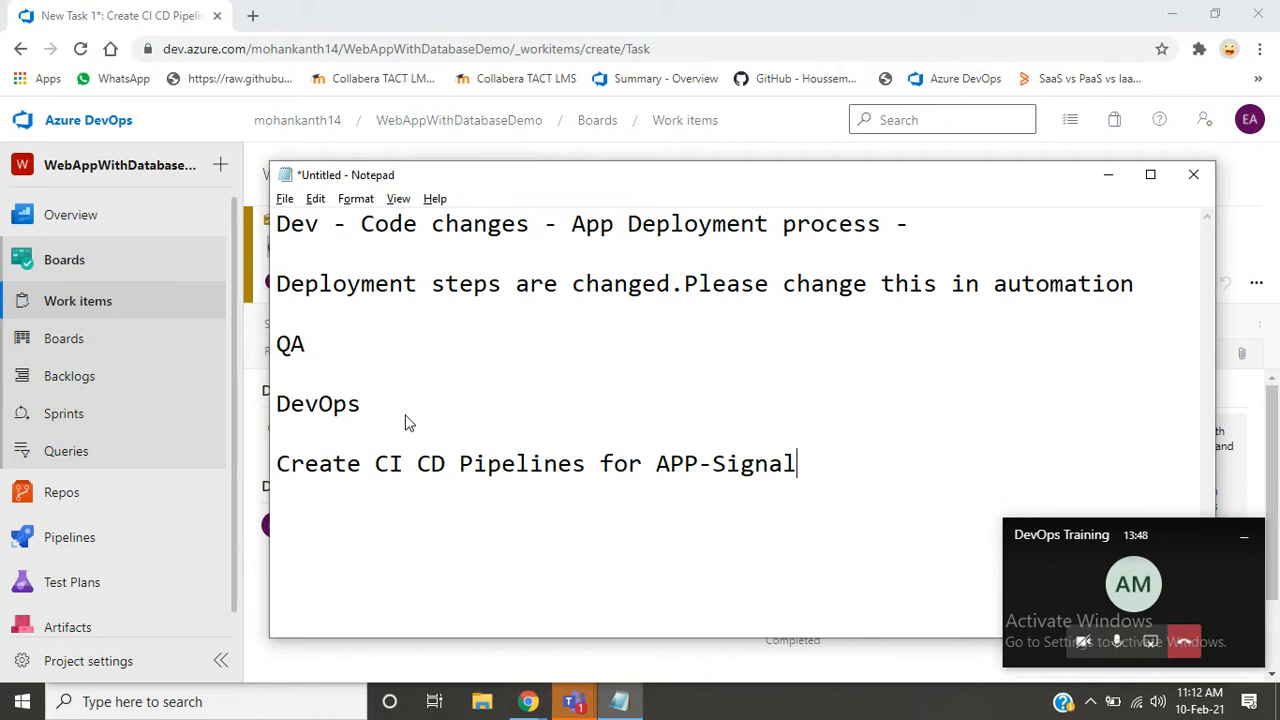
# - Number the pasted task title line by adding "1." in front of it
pyautogui.press('Return')
pyautogui.press('BackSpace')
pyautogui.press('BackSpace')
pyautogui.click(405, 418)
pyautogui.write('1/')
pyautogui.press('BackSpace')
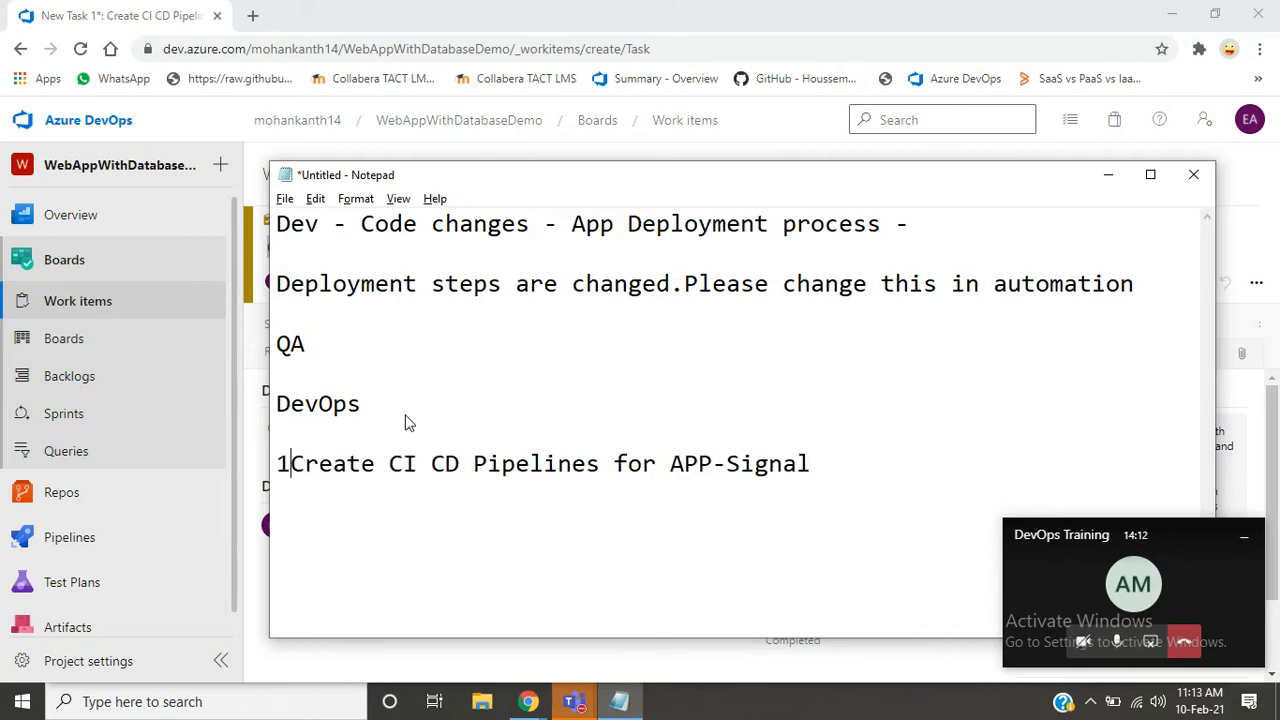
pyautogui.write('.')
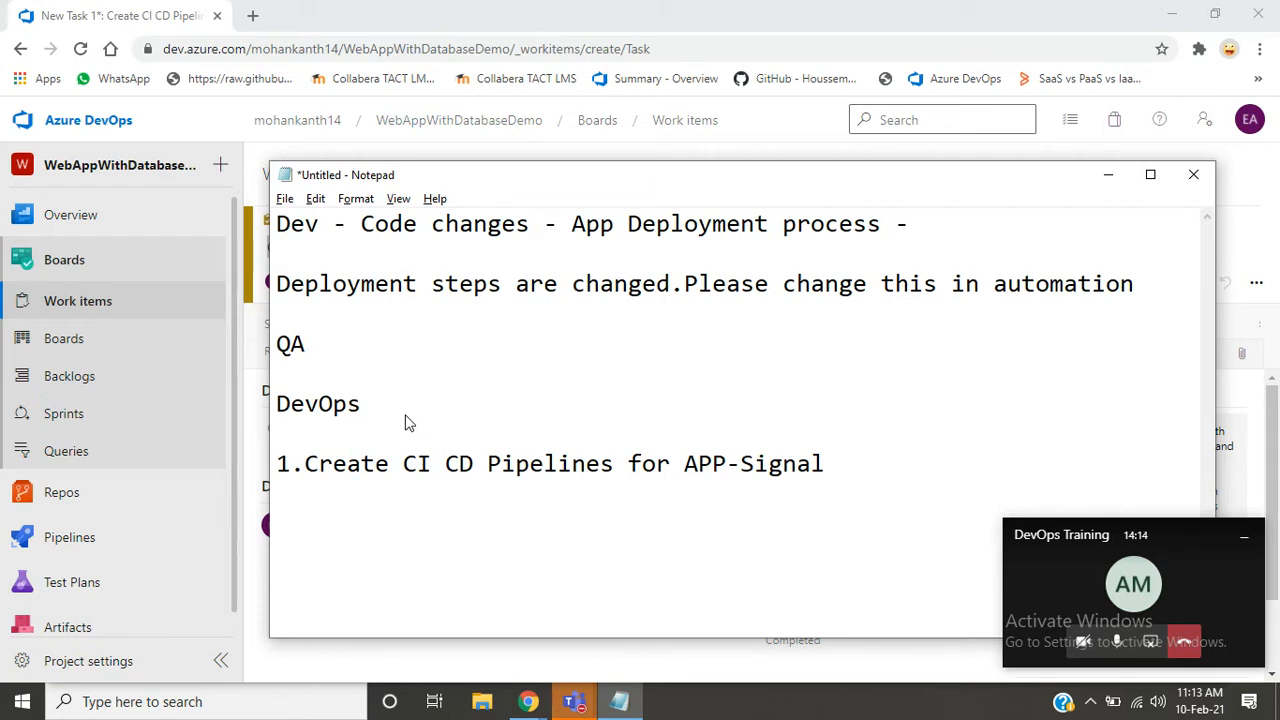
# - Start a second list item "2." on the line below the numbered task title
pyautogui.press('Right')
pyautogui.press('Right')
pyautogui.press('Right')
pyautogui.press('Right')
pyautogui.press('Right')
pyautogui.press('Right')
pyautogui.press('Right')
pyautogui.press('Right')
pyautogui.press('Right')
pyautogui.press('Right')
pyautogui.press('Right')
pyautogui.press('Right')
pyautogui.press('Right')
pyautogui.press('Right')
pyautogui.press('Right')
pyautogui.press('Right')
pyautogui.press('Right')
pyautogui.press('Right')
pyautogui.press('Right')
pyautogui.press('Right')
pyautogui.press('Right')
pyautogui.press('Right')
pyautogui.press('Right')
pyautogui.press('Right')
pyautogui.press('Right')
pyautogui.press('Right')
pyautogui.press('Right')
pyautogui.press('Right')
pyautogui.press('Right')
pyautogui.press('Right')
pyautogui.press('Right')
pyautogui.press('Right')
pyautogui.press('Right')
pyautogui.press('Right')
pyautogui.press('Right')
pyautogui.press('Right')
pyautogui.press('Right')
pyautogui.write('2.')
pyautogui.press('Up')
pyautogui.press('Up')
pyautogui.press('Up')
pyautogui.press('Up')
pyautogui.press('Up')
pyautogui.press('Up')
pyautogui.press('Up')
pyautogui.press('Up')
pyautogui.press('Up')
pyautogui.press('Right')
pyautogui.press('Right')
pyautogui.press('Right')
pyautogui.press('Right')
pyautogui.press('Right')
pyautogui.press('Right')
pyautogui.press('Right')
pyautogui.press('Right')
pyautogui.press('Right')
pyautogui.press('Right')
pyautogui.press('Right')
pyautogui.press('Right')
pyautogui.press('Right')
pyautogui.press('Right')
pyautogui.press('Right')
pyautogui.press('Right')
pyautogui.press('Right')
pyautogui.press('Right')
pyautogui.press('Right')
pyautogui.press('Right')
pyautogui.press('Down')
pyautogui.press('Down')
pyautogui.press('Right')
pyautogui.press('Right')
pyautogui.press('Right')
pyautogui.press('Right')
pyautogui.press('Right')
pyautogui.press('Right')
pyautogui.press('Right')
pyautogui.press('Right')
pyautogui.press('Right')
pyautogui.press('Right')
pyautogui.press('Right')
pyautogui.press('Right')
pyautogui.press('Right')
pyautogui.press('Right')
pyautogui.press('Right')
pyautogui.press('Right')
pyautogui.press('Right')
pyautogui.press('Right')
pyautogui.press('Right')
pyautogui.press('Right')
pyautogui.press('Right')
pyautogui.press('Right')
pyautogui.press('Right')
pyautogui.press('Right')
pyautogui.press('Right')
pyautogui.press('Right')
pyautogui.press('Right')
pyautogui.press('Right')
pyautogui.press('Right')
pyautogui.press('Right')
pyautogui.press('Right')
pyautogui.press('Right')
pyautogui.press('Right')
pyautogui.press('Right')
pyautogui.press('Right')
pyautogui.press('Right')
pyautogui.press('Right')
pyautogui.press('Up')
pyautogui.press('Down')
pyautogui.hotkey('shift', 'Down')
pyautogui.press('Down')
pyautogui.press('Down')
pyautogui.press('Down')
# - Switch to the Azure DevOps task form and assign the task to the suggested account
pyautogui.hotkey('alt', 'Tab')
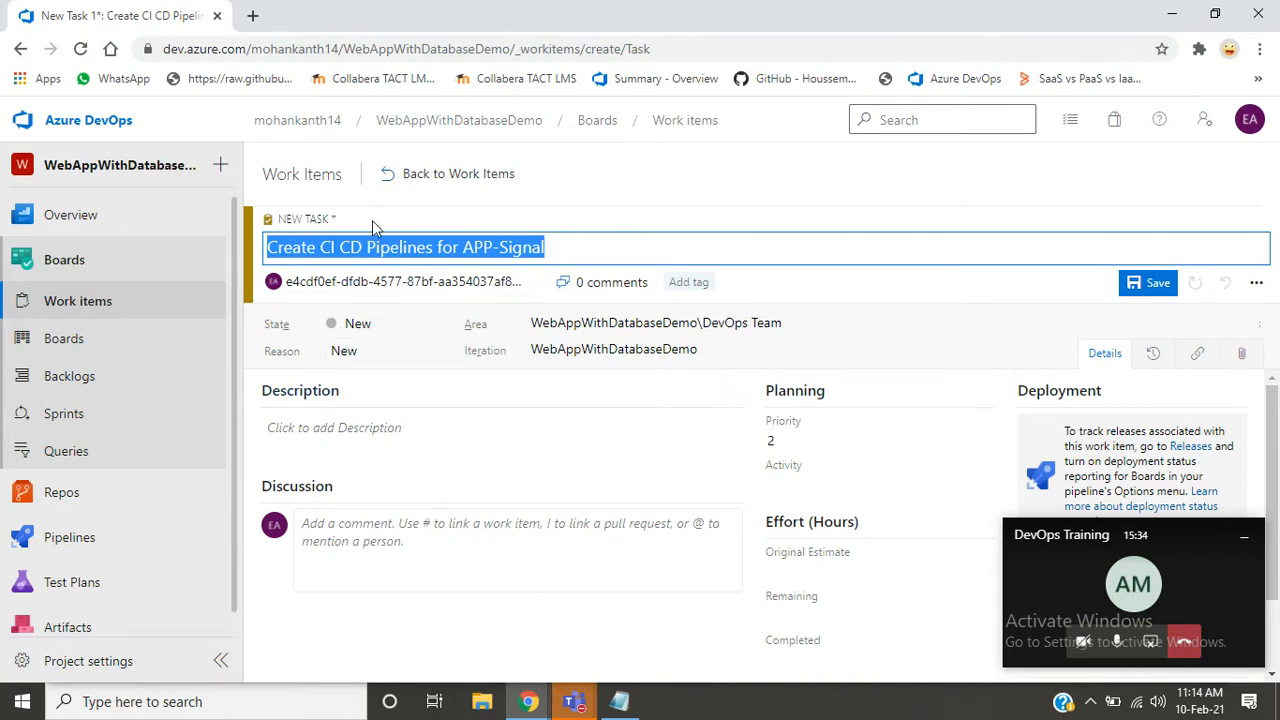
pyautogui.click(638, 245)
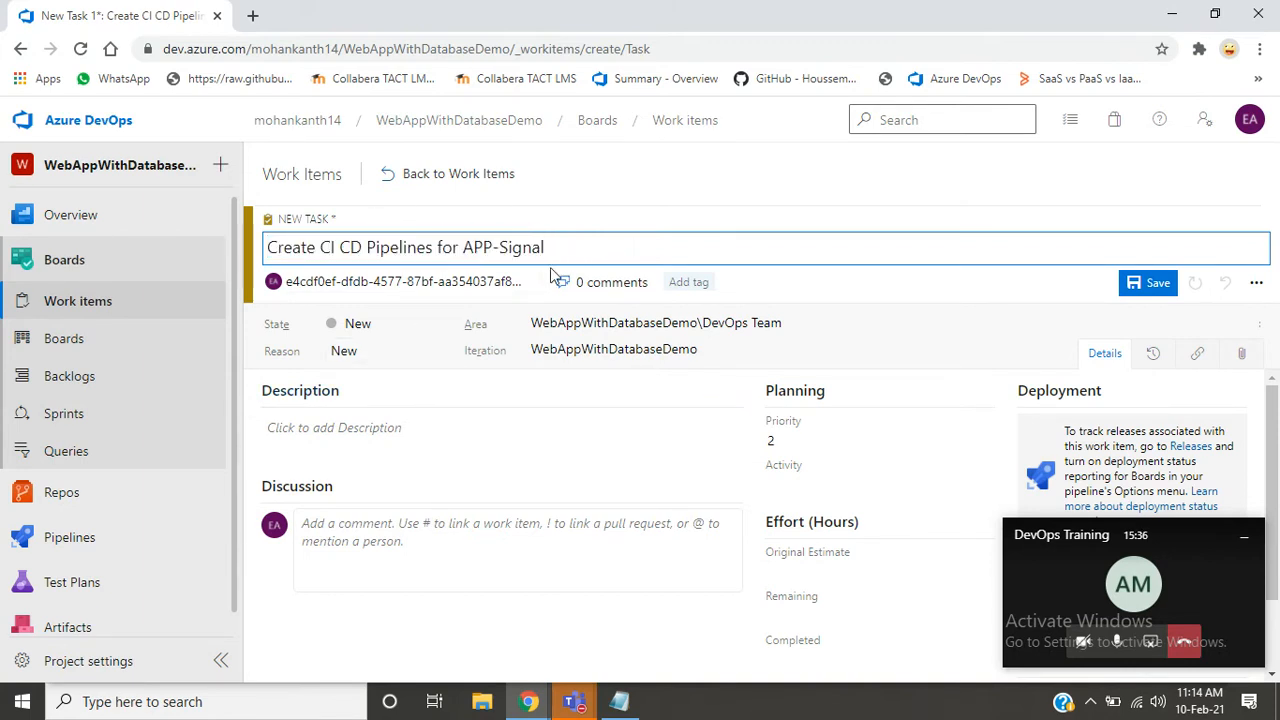
pyautogui.click(510, 284)
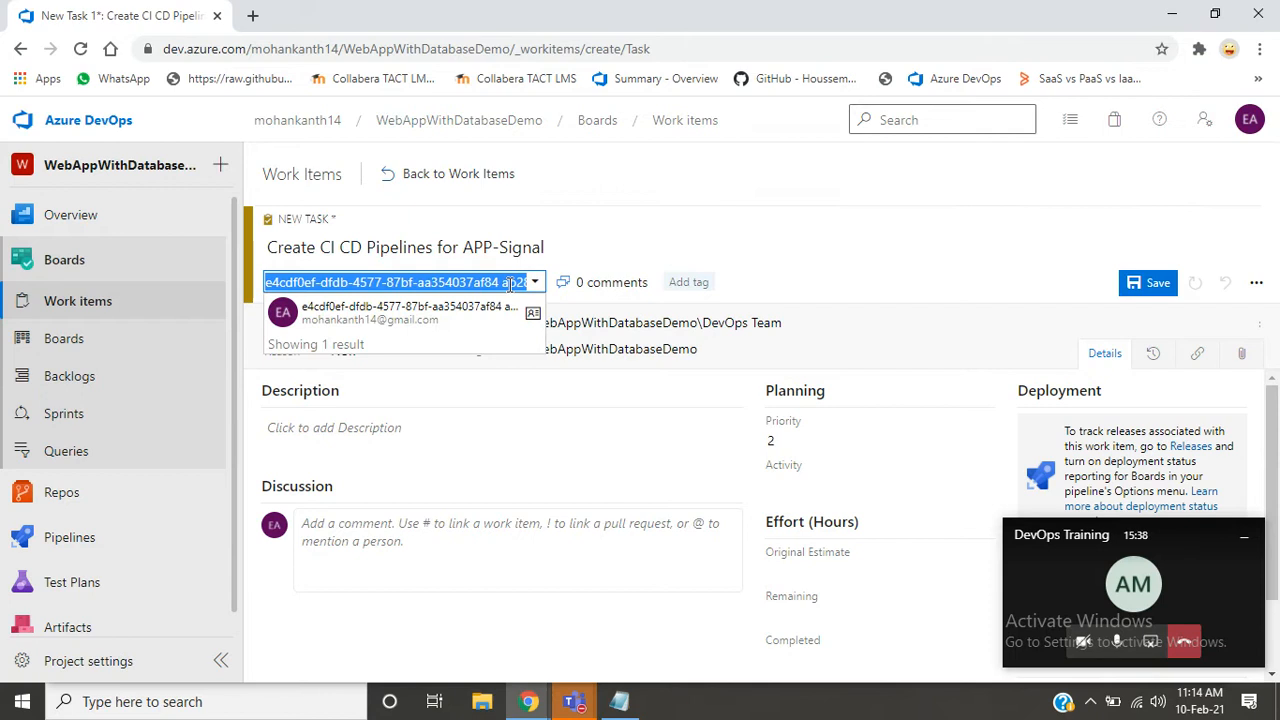
pyautogui.click(455, 320)
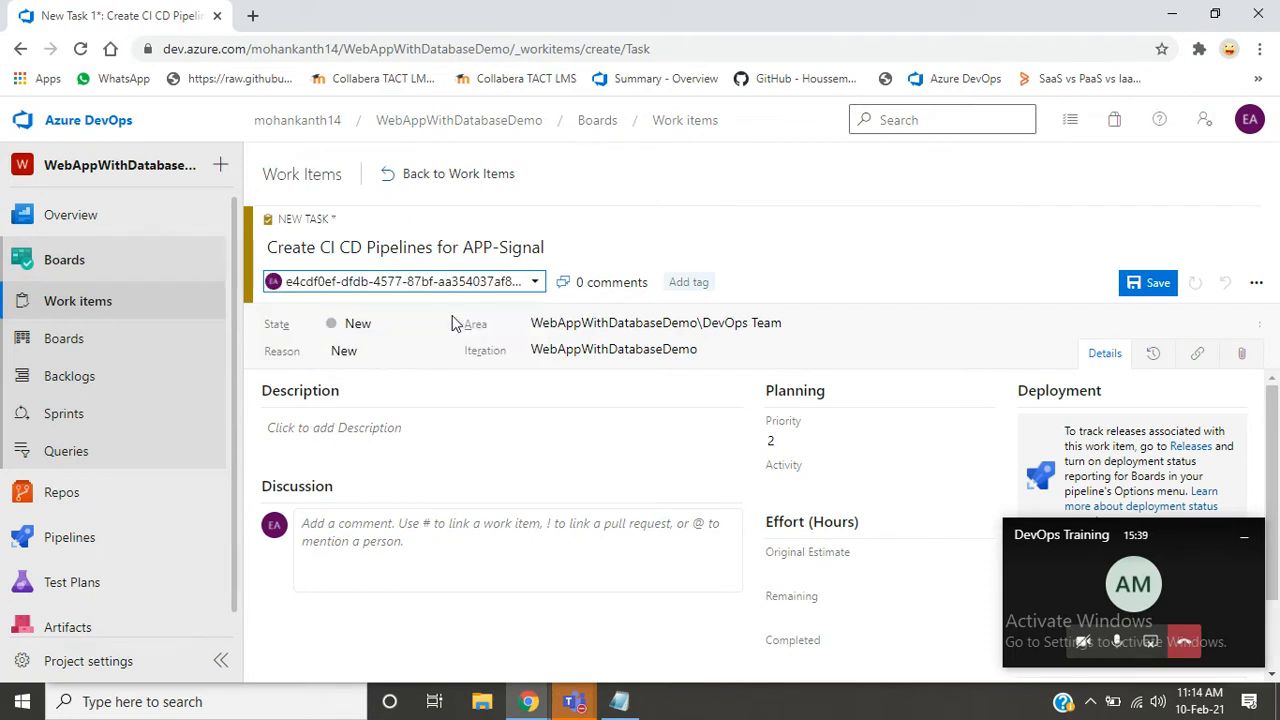
# - Check which options the task offers for State and Reason
pyautogui.click(383, 324)
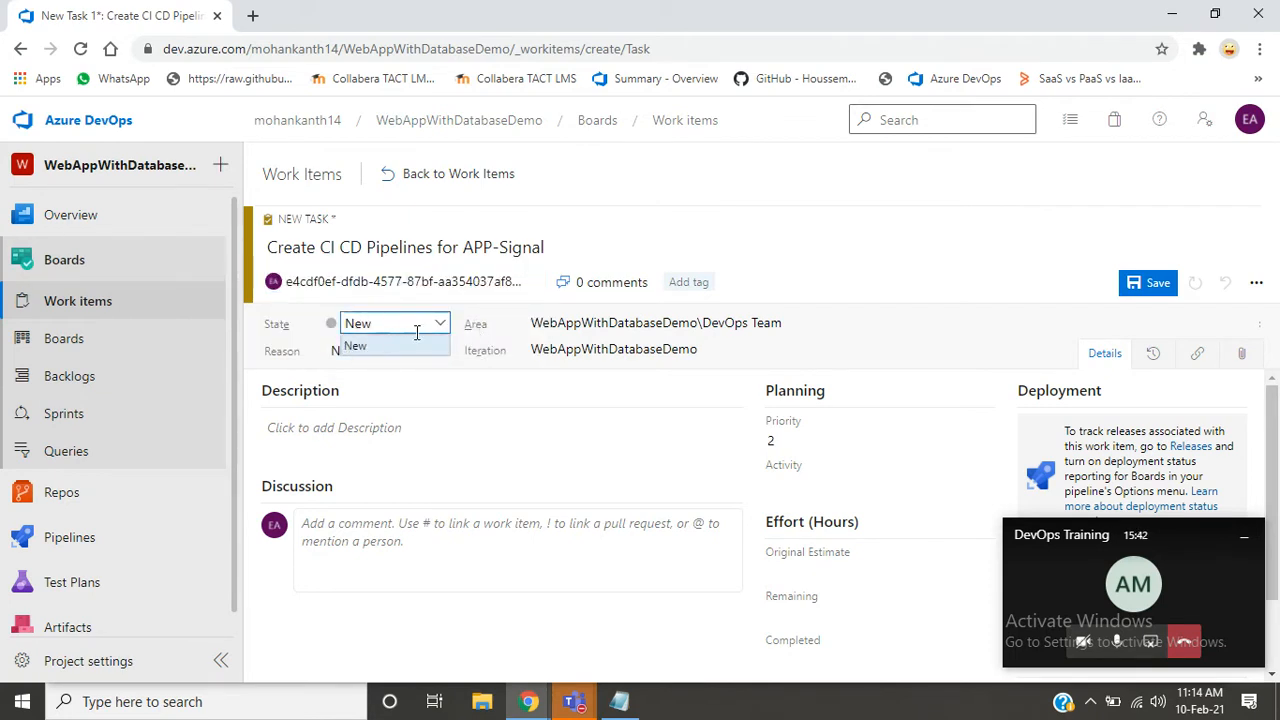
pyautogui.click(441, 396)
pyautogui.click(440, 395)
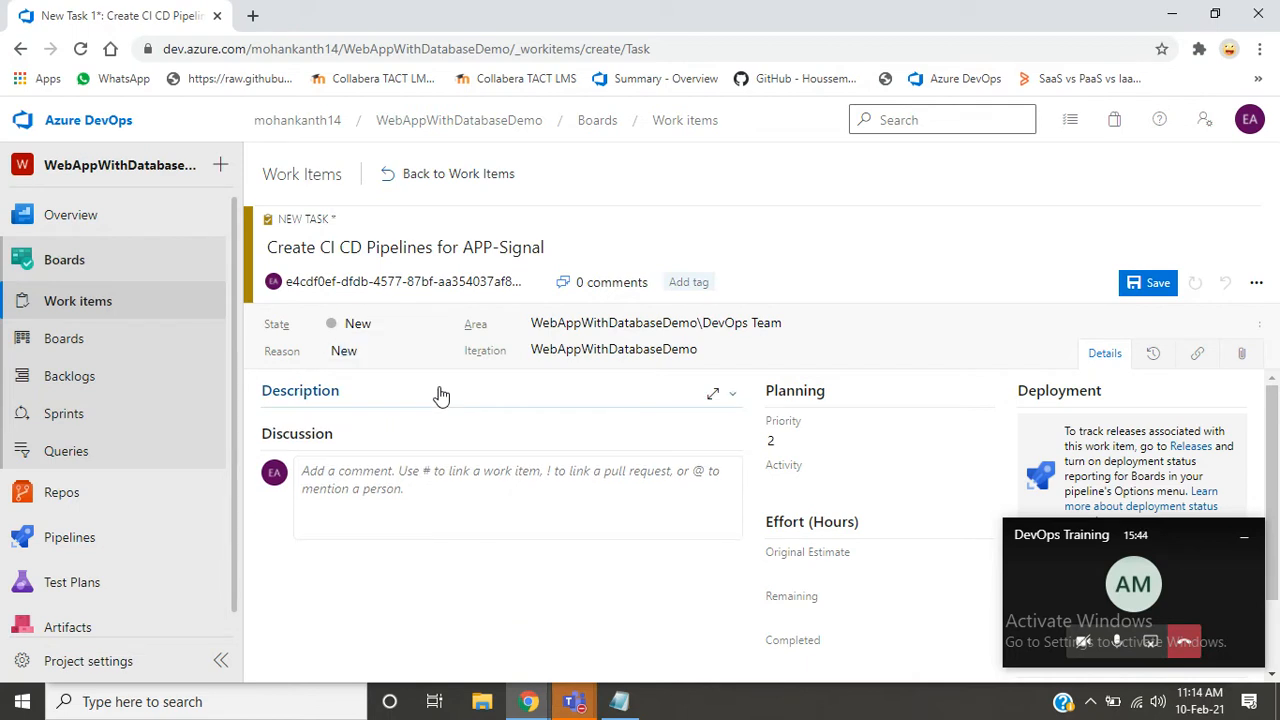
pyautogui.click(381, 346)
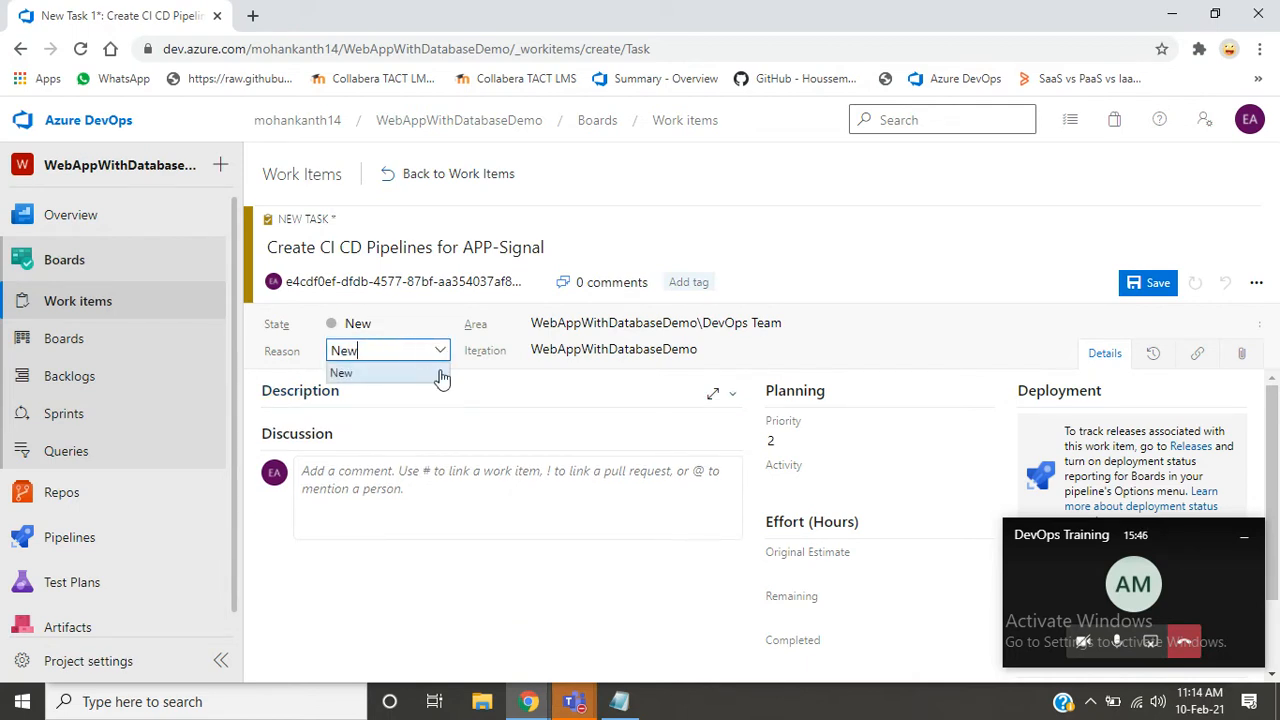
pyautogui.click(500, 548)
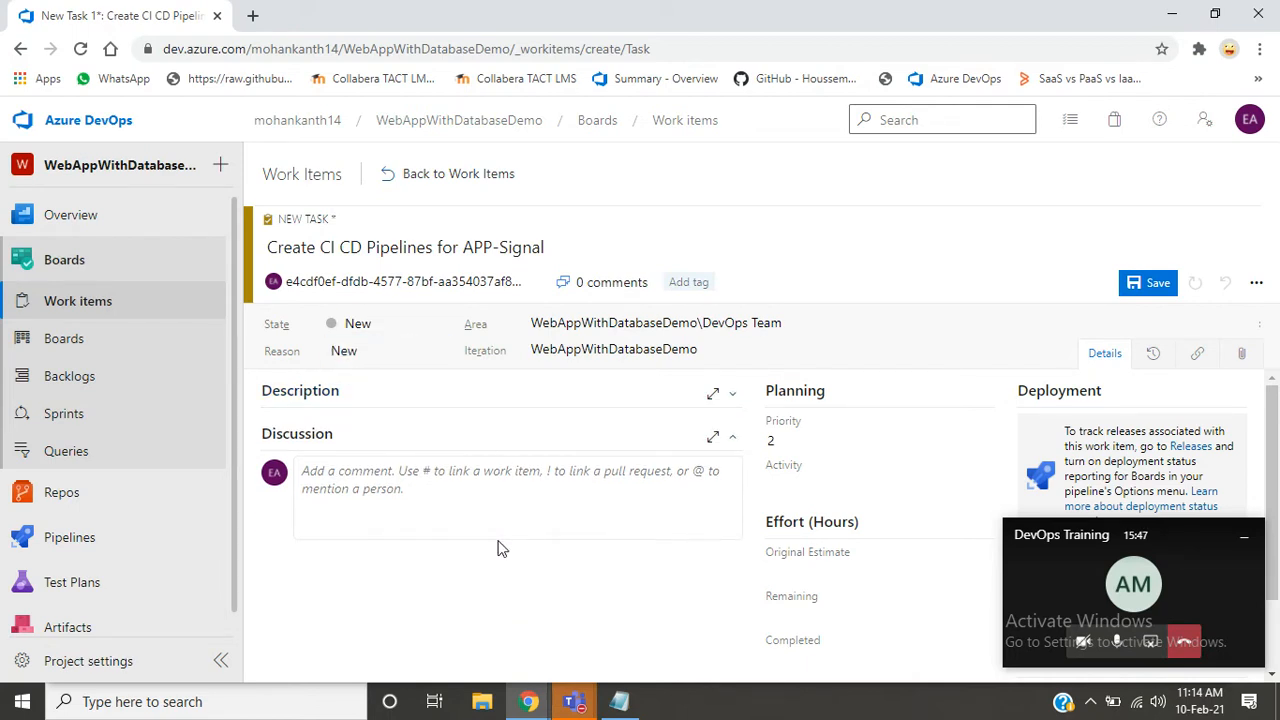
# - Describe the task as "New Application CI CD Pipelines automation" and set its area to WebAppWithDatabaseDemo\DevOps Team
pyautogui.click(363, 391)
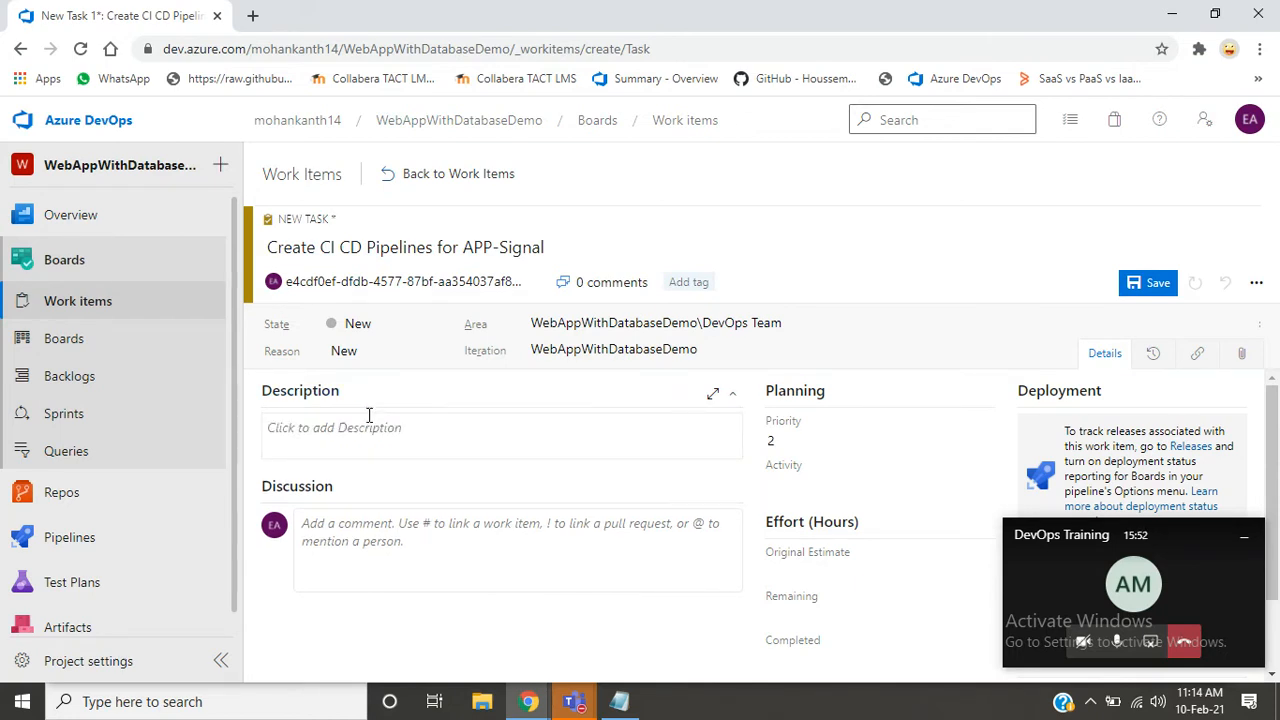
pyautogui.click(360, 424)
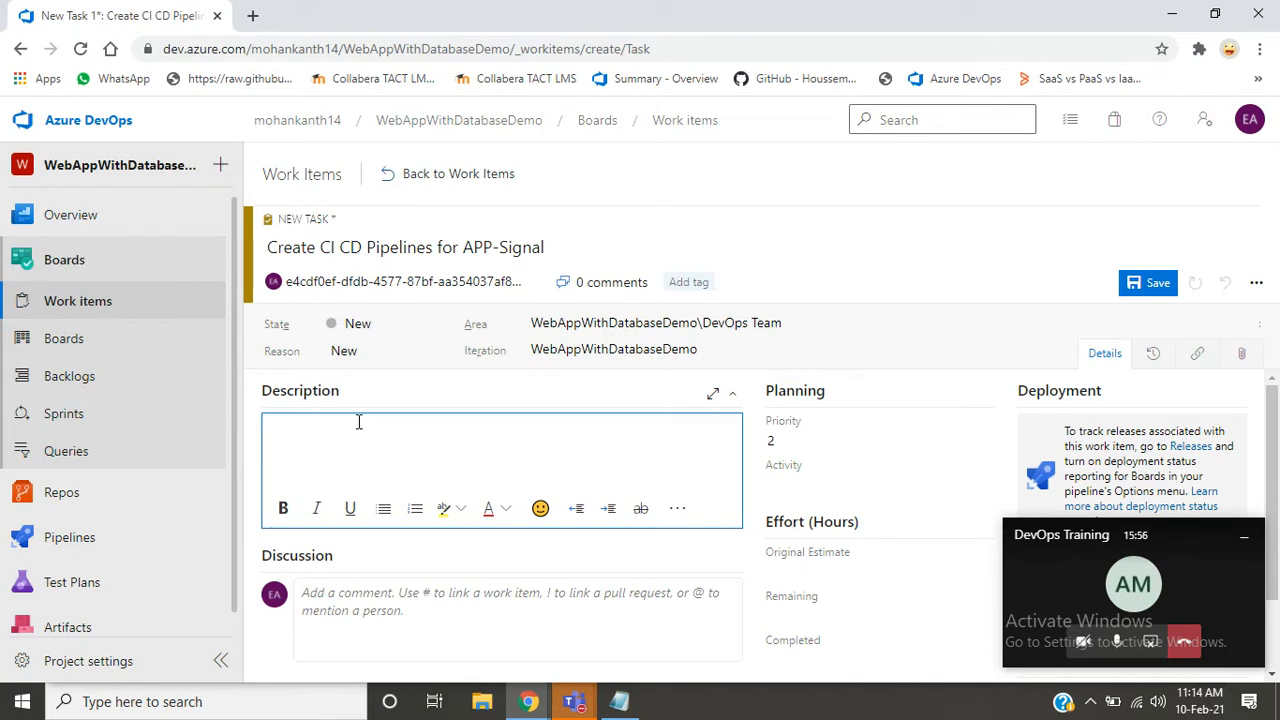
pyautogui.write('New Appli')
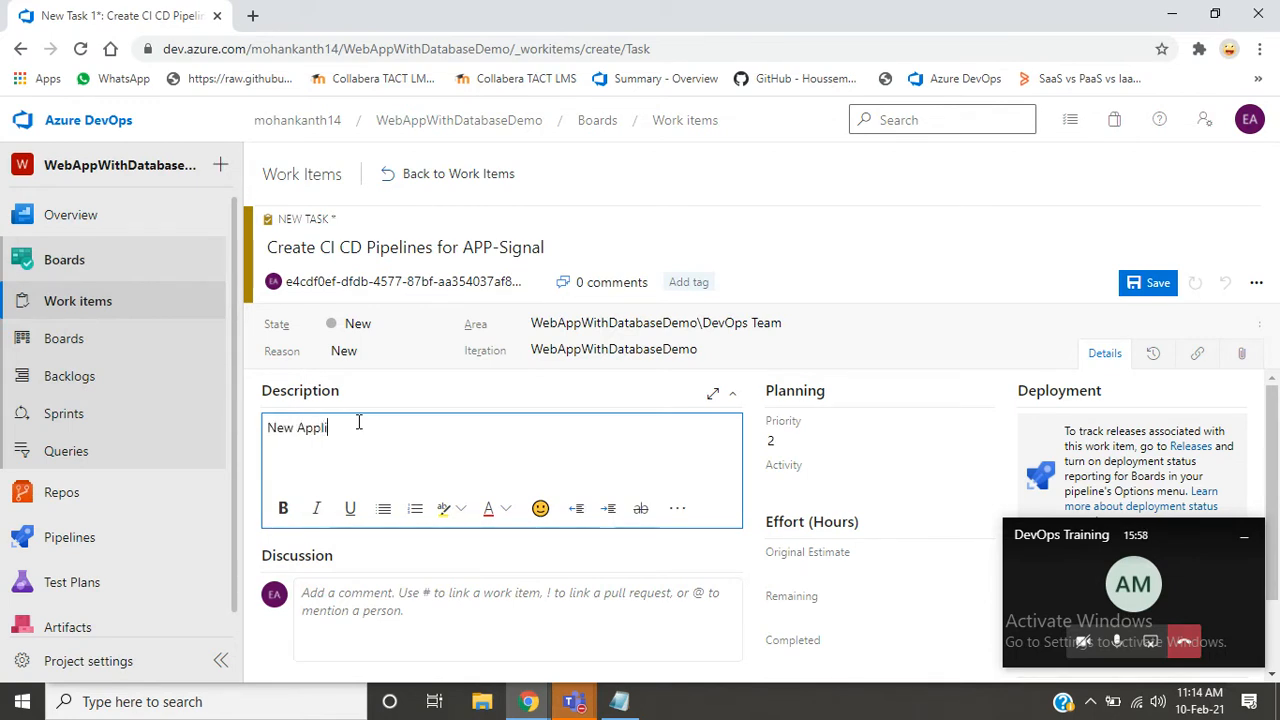
pyautogui.write('cation CI')
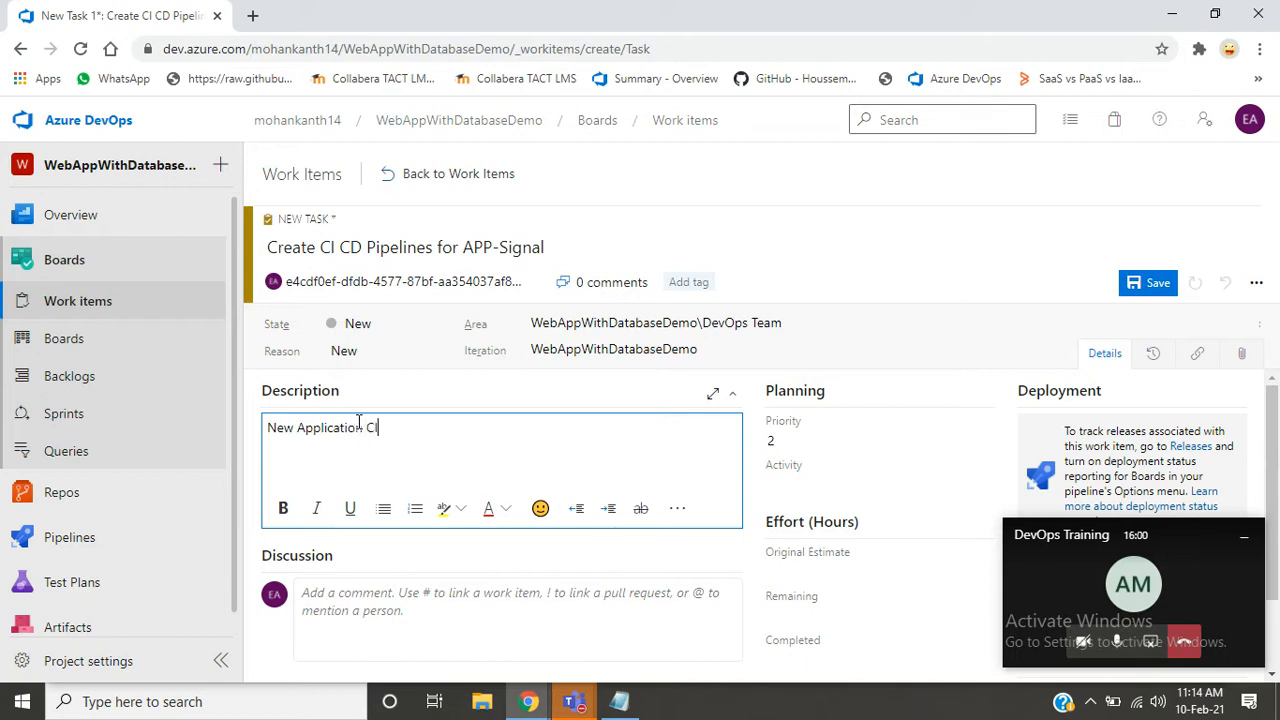
pyautogui.write(' CD ')
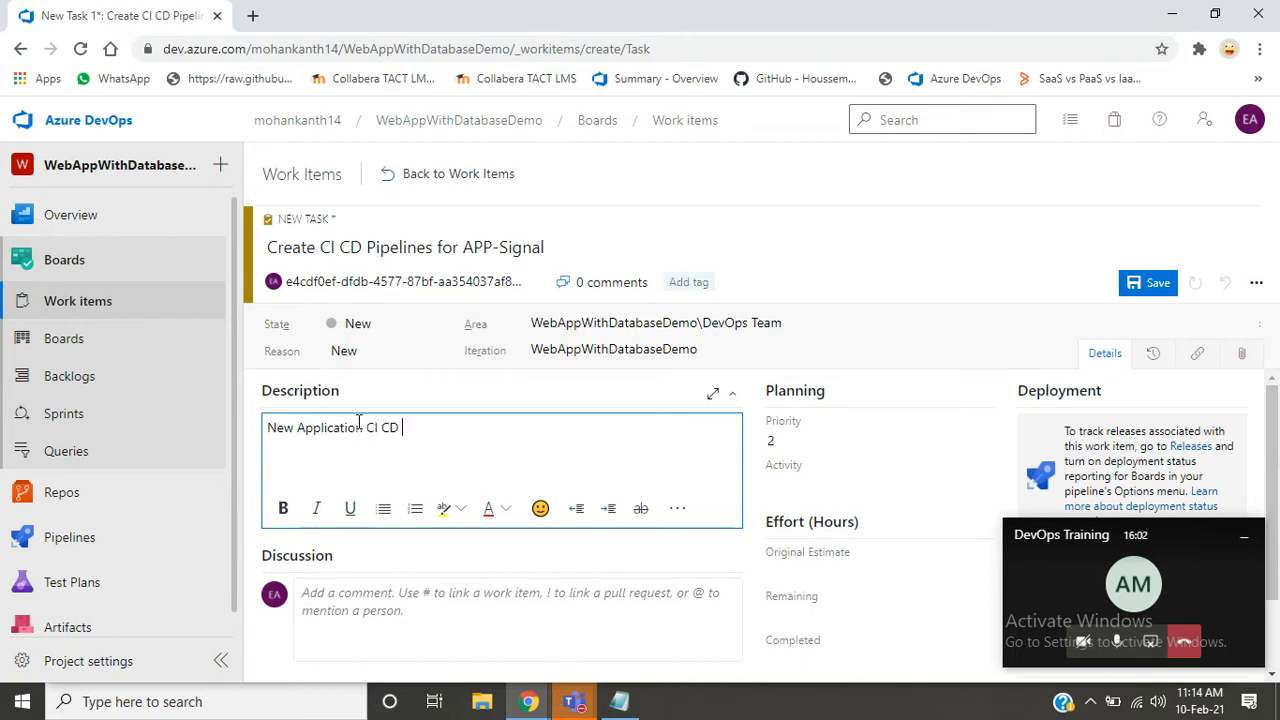
pyautogui.write('Pipelines')
pyautogui.write('automa')
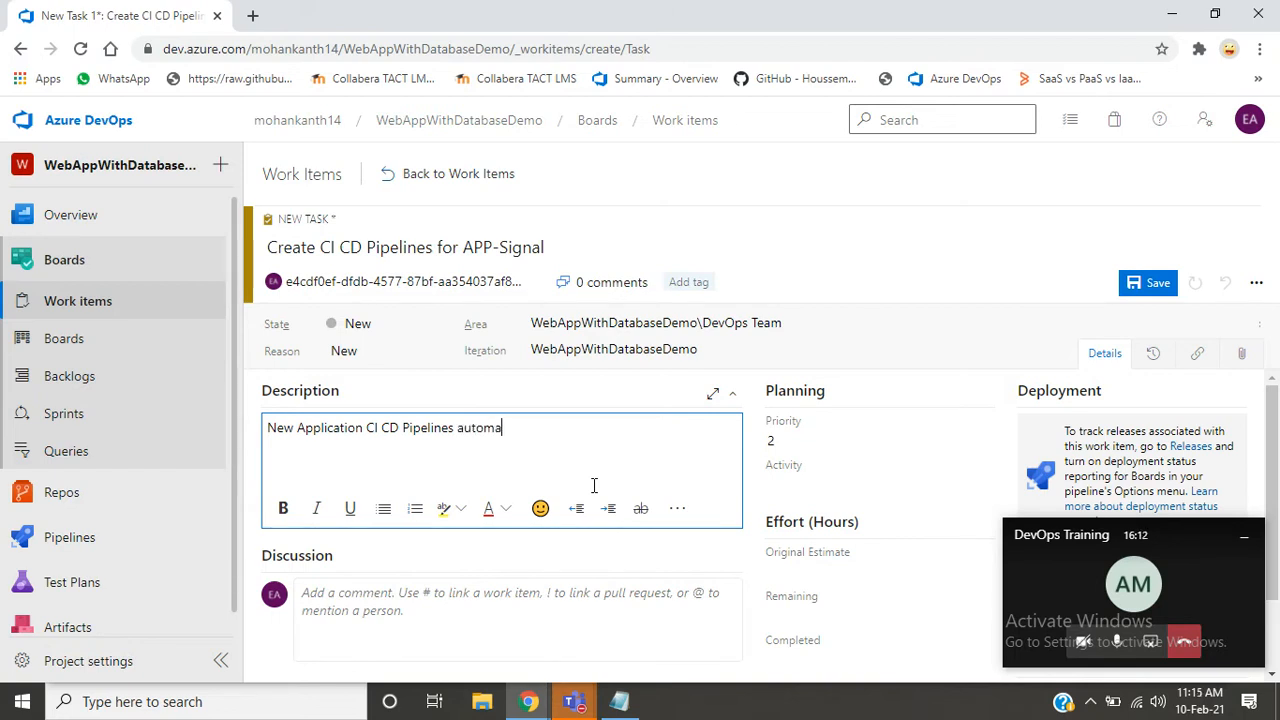
pyautogui.write('tion')
pyautogui.click(795, 316)
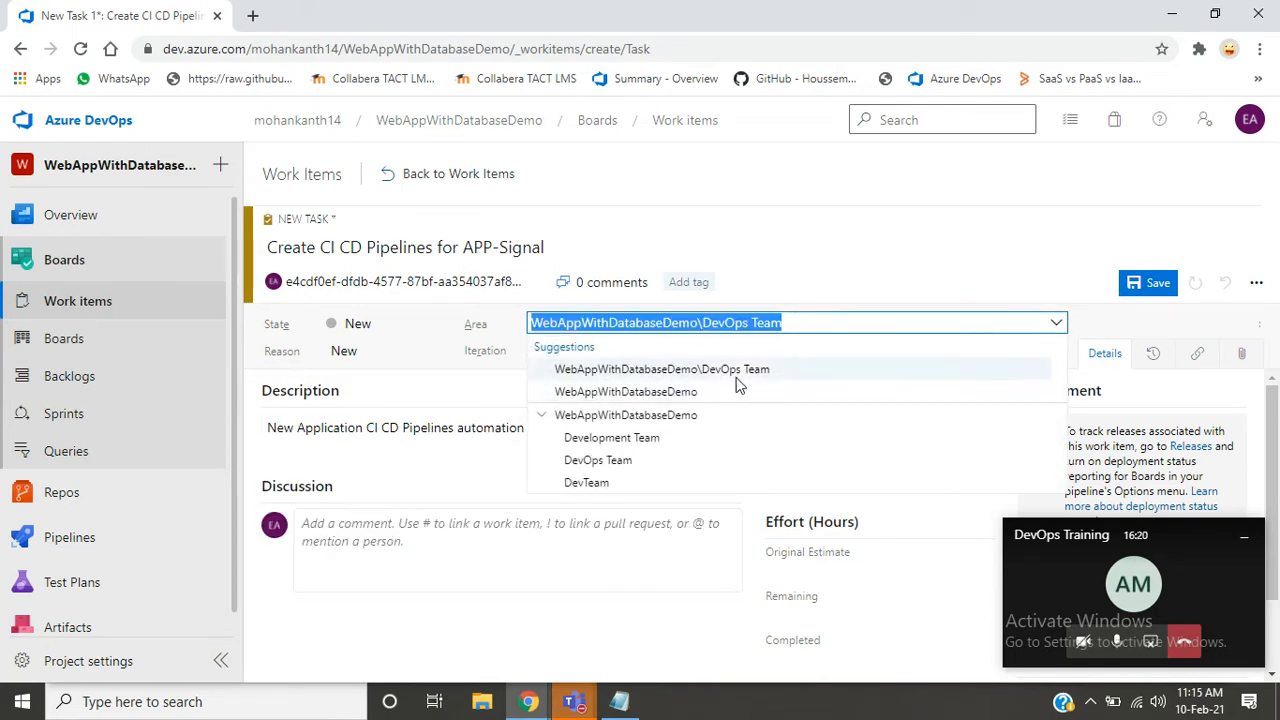
pyautogui.click(736, 374)
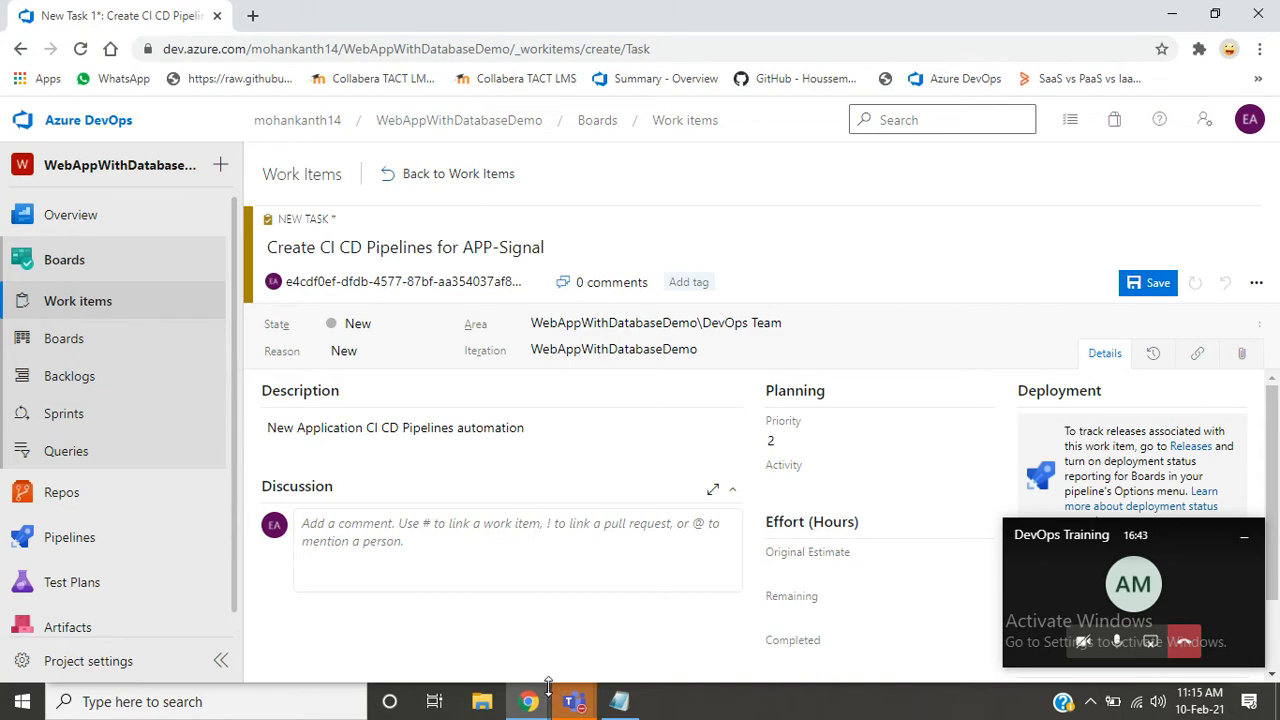
# - Search Google for "iterations in agile" in a new browser tab and read the definition of an iteration
pyautogui.click(253, 16)
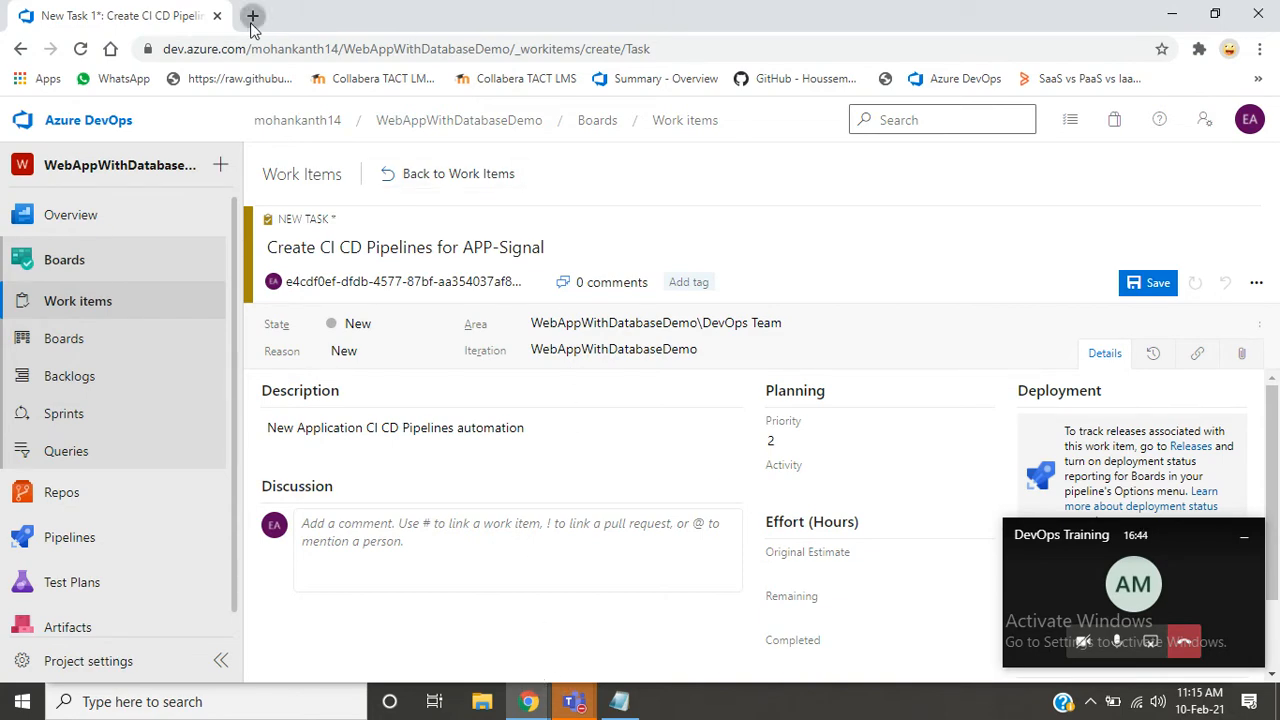
pyautogui.write('Iterations')
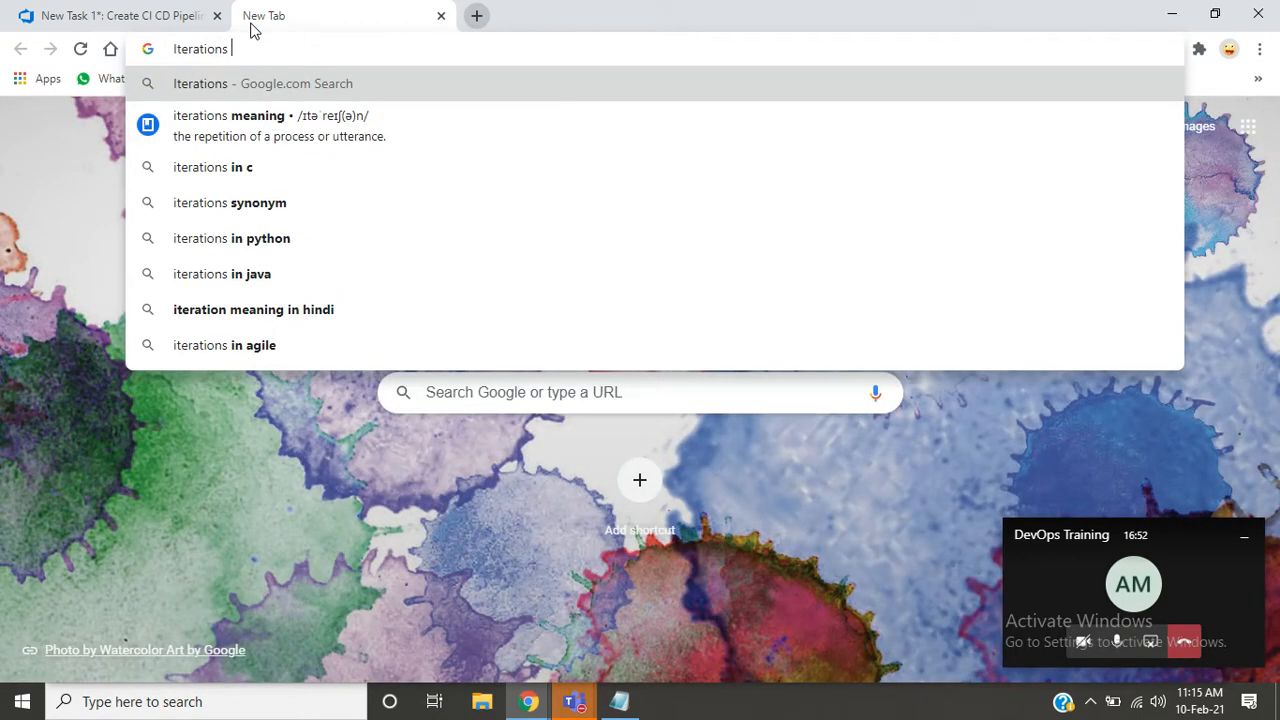
pyautogui.press('Down')
pyautogui.press('Down')
pyautogui.press('Down')
pyautogui.press('Down')
pyautogui.press('Down')
pyautogui.press('Down')
pyautogui.press('Down')
pyautogui.press('Return')
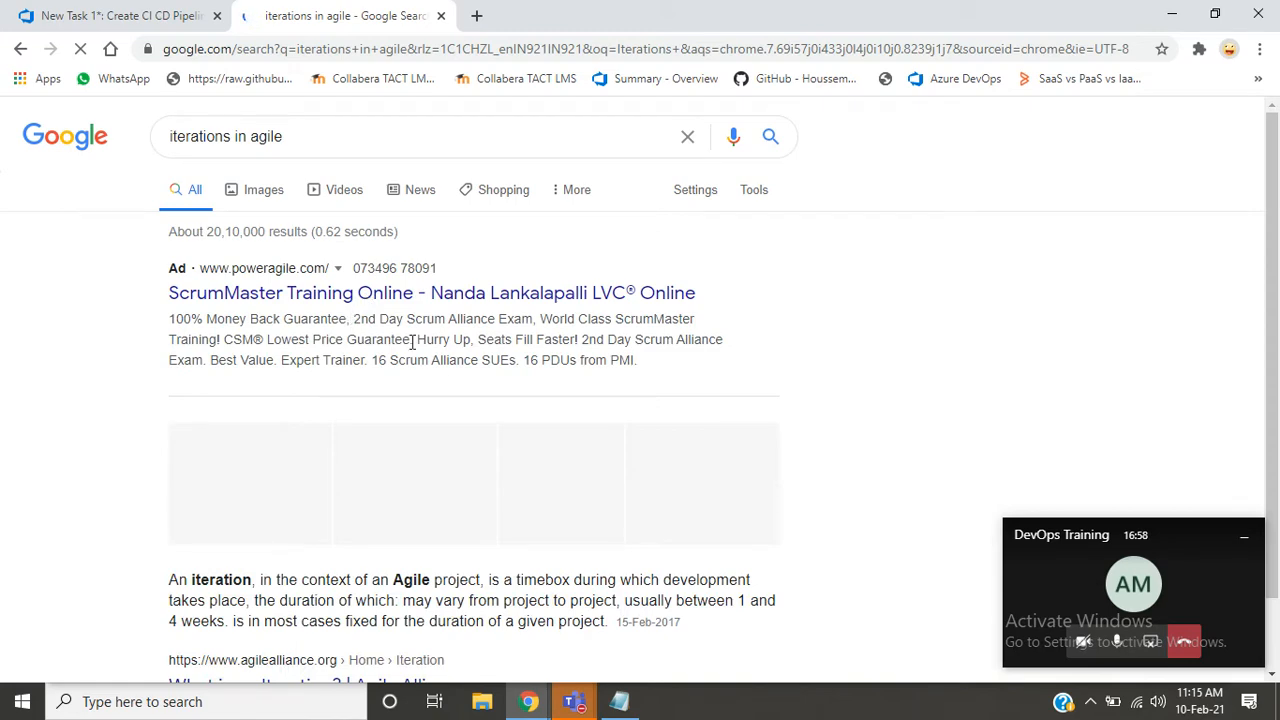
pyautogui.scroll(-2, 411, 341)
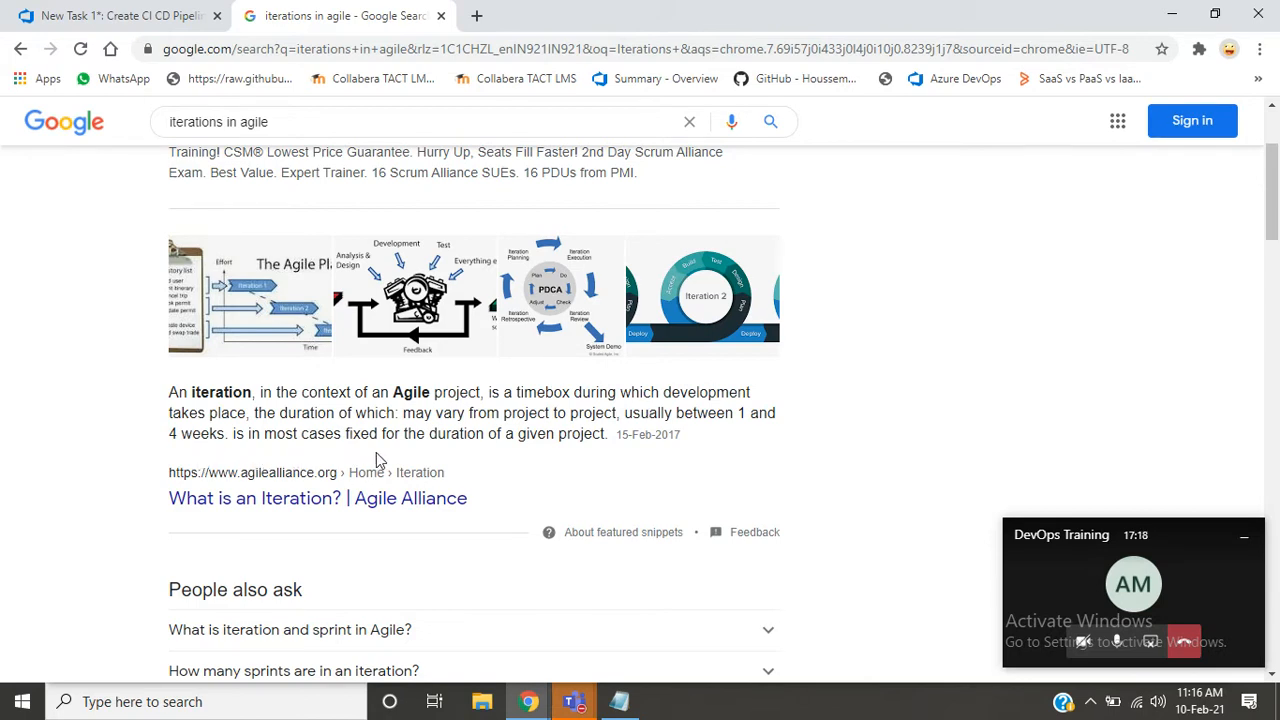
# - Switch to the Notepad notes and place the cursor on an empty line below the numbered DevOps tasks
pyautogui.click(620, 702)
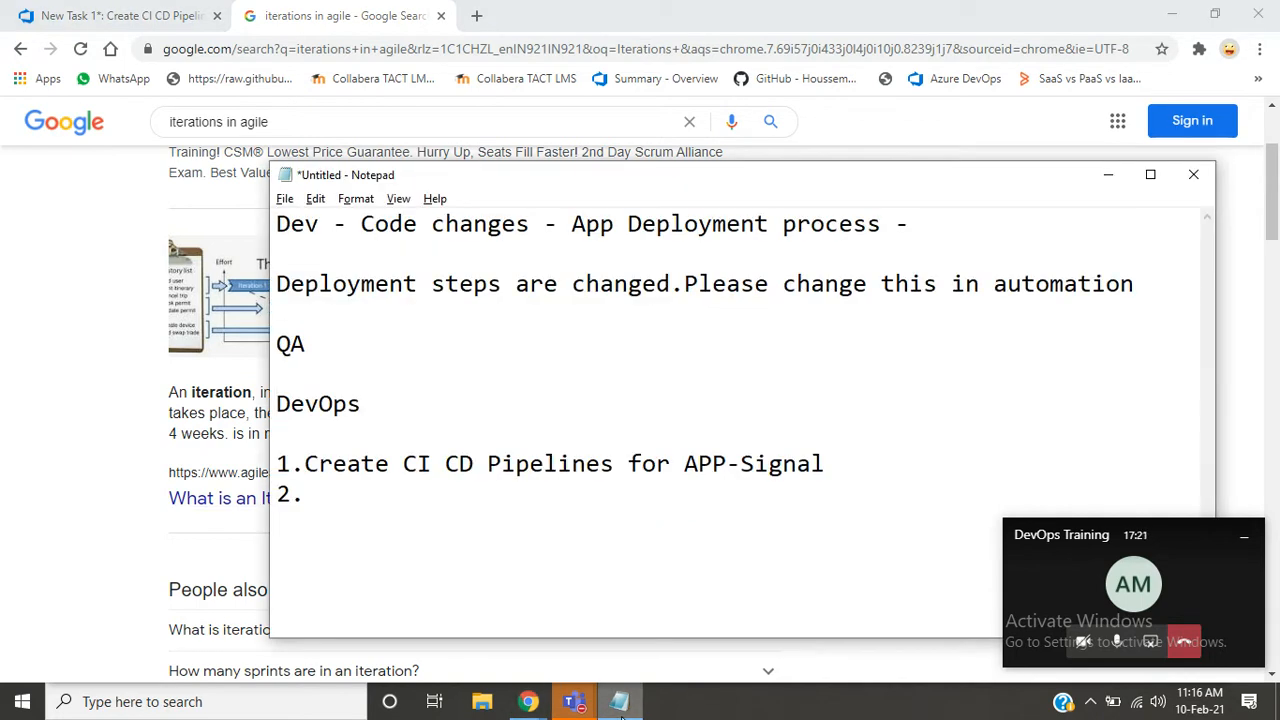
pyautogui.click(763, 543)
pyautogui.write('Duration of')
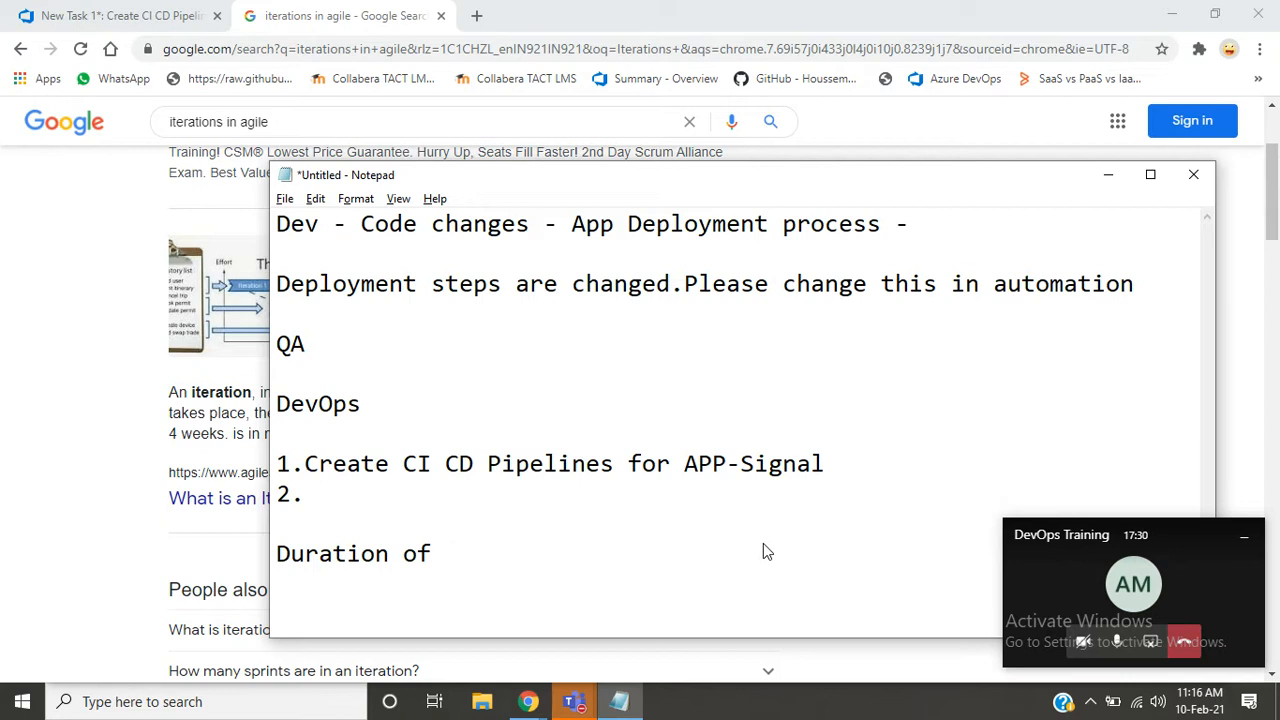
pyautogui.press('BackSpace')
pyautogui.press('BackSpace')
pyautogui.press('BackSpace')
pyautogui.press('BackSpace')
pyautogui.press('BackSpace')
pyautogui.press('BackSpace')
pyautogui.press('BackSpace')
pyautogui.press('BackSpace')
pyautogui.press('BackSpace')
pyautogui.press('BackSpace')
pyautogui.press('BackSpace')
pyautogui.press('BackSpace')
# - Add the line "Iteration1 - 2weeks" below the numbered DevOps tasks in the notes
pyautogui.write('It')
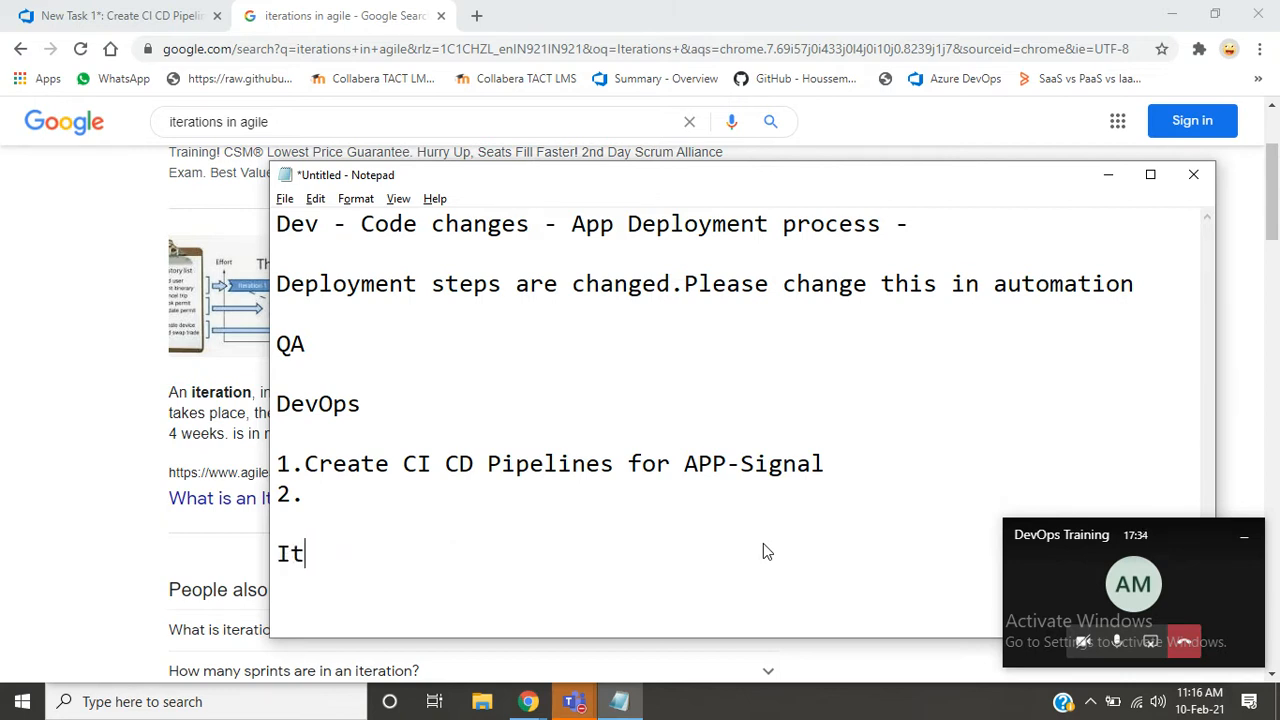
pyautogui.write('eration')
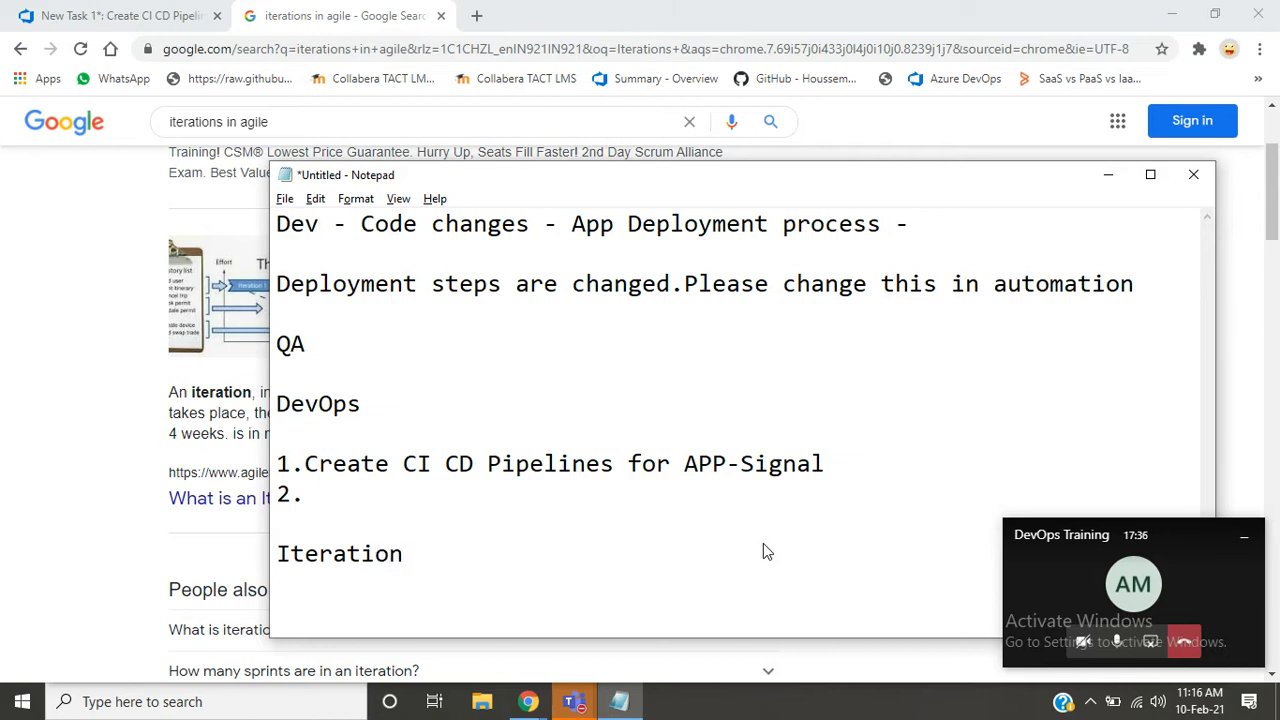
pyautogui.write('1')
pyautogui.press('BackSpace')
pyautogui.write('1 - 2weeks')
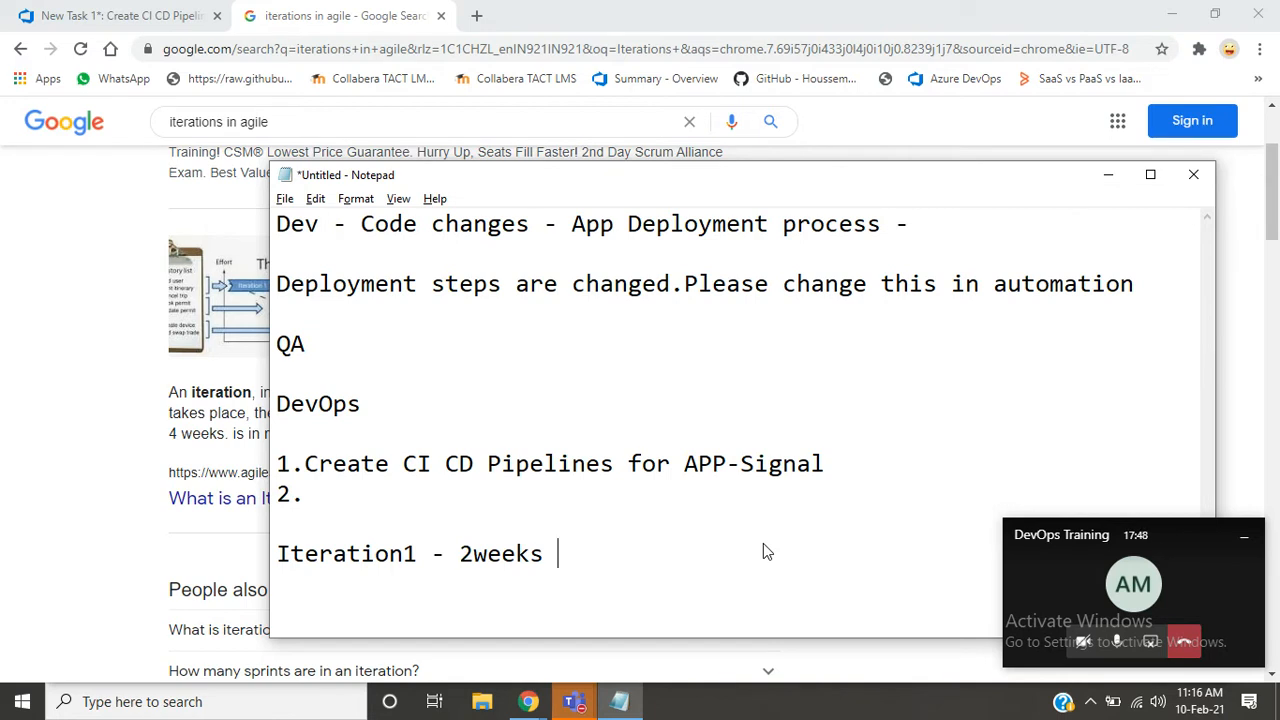
pyautogui.write(' - 10days')
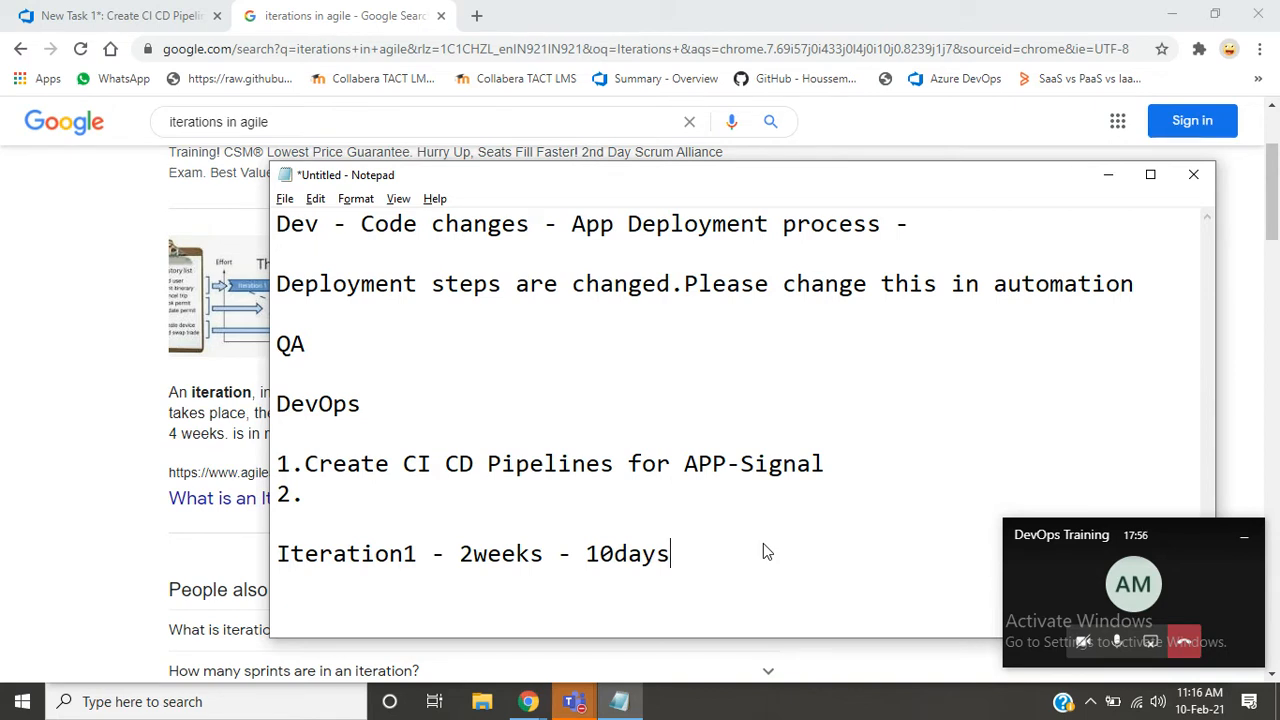
pyautogui.press('BackSpace')
pyautogui.press('BackSpace')
pyautogui.press('BackSpace')
pyautogui.press('BackSpace')
pyautogui.press('BackSpace')
pyautogui.press('BackSpace')
pyautogui.press('BackSpace')
pyautogui.press('BackSpace')
pyautogui.press('BackSpace')
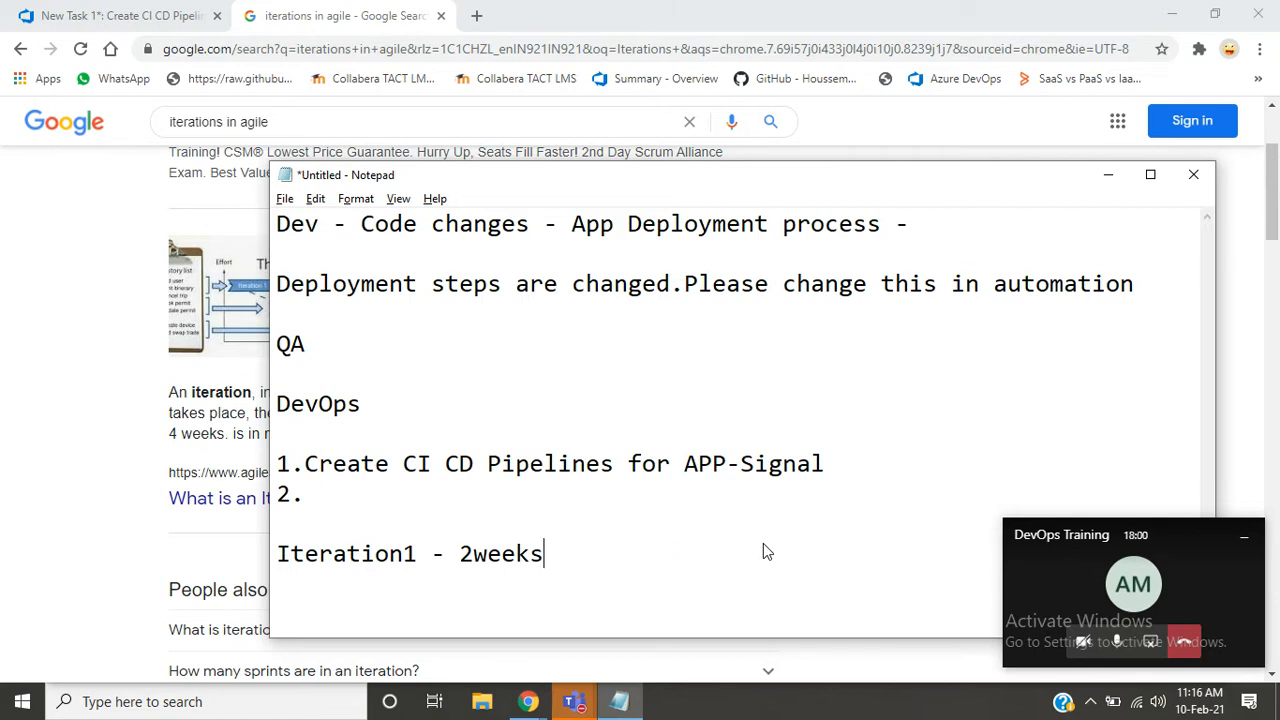
# - Leave a blank line after the iteration note and switch back to the Azure DevOps task form
pyautogui.press('Return')
pyautogui.press('Return')
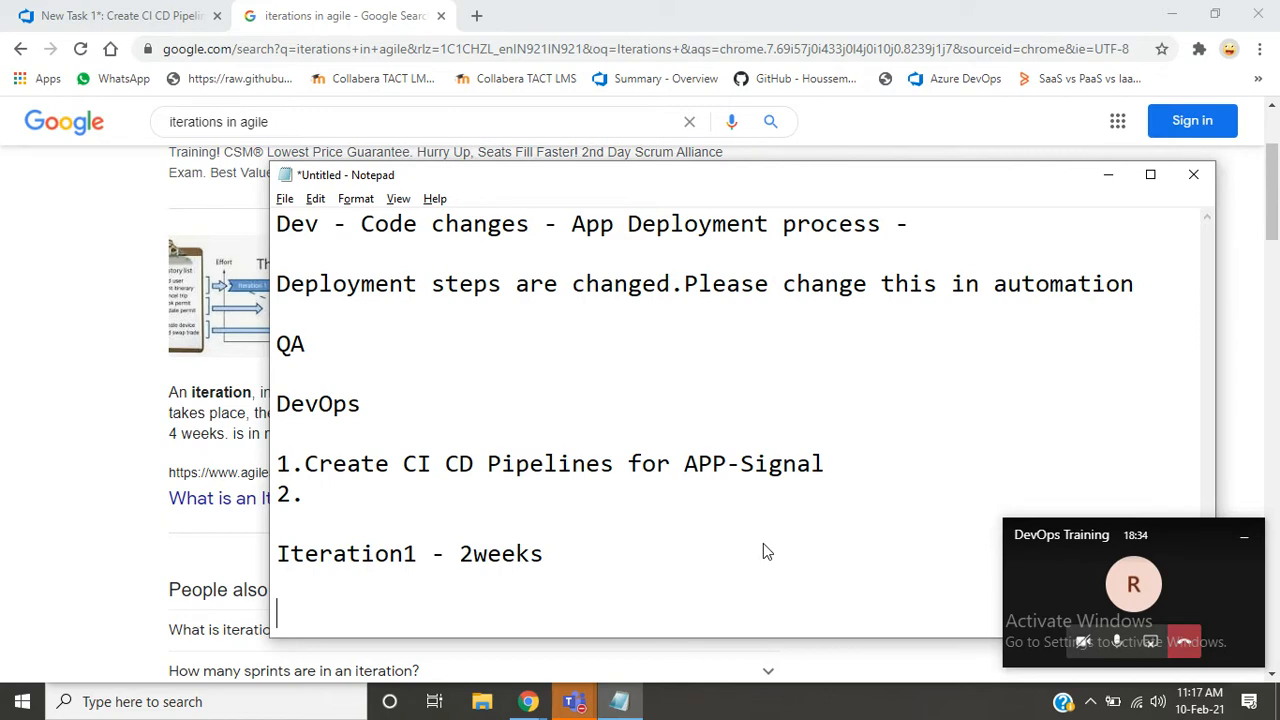
pyautogui.click(140, 24)
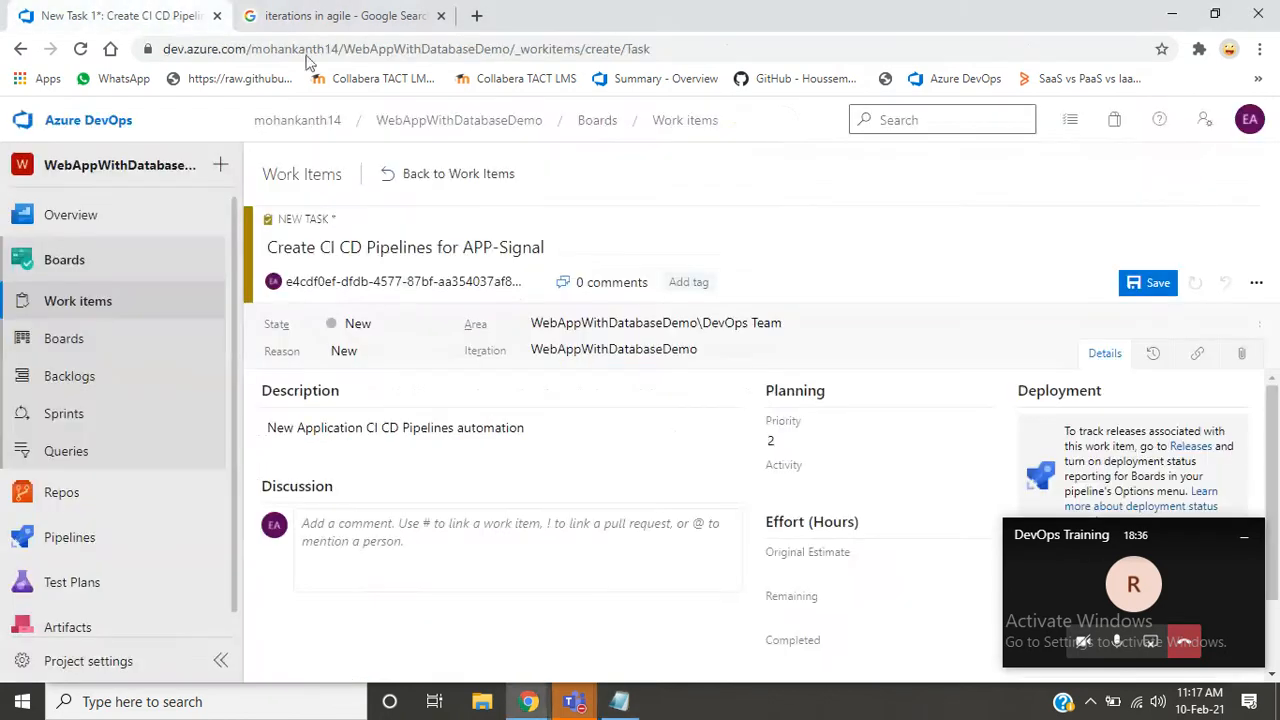
# - Set the task's iteration to WebAppWithDatabaseDemo\Iteration 1
pyautogui.click(712, 347)
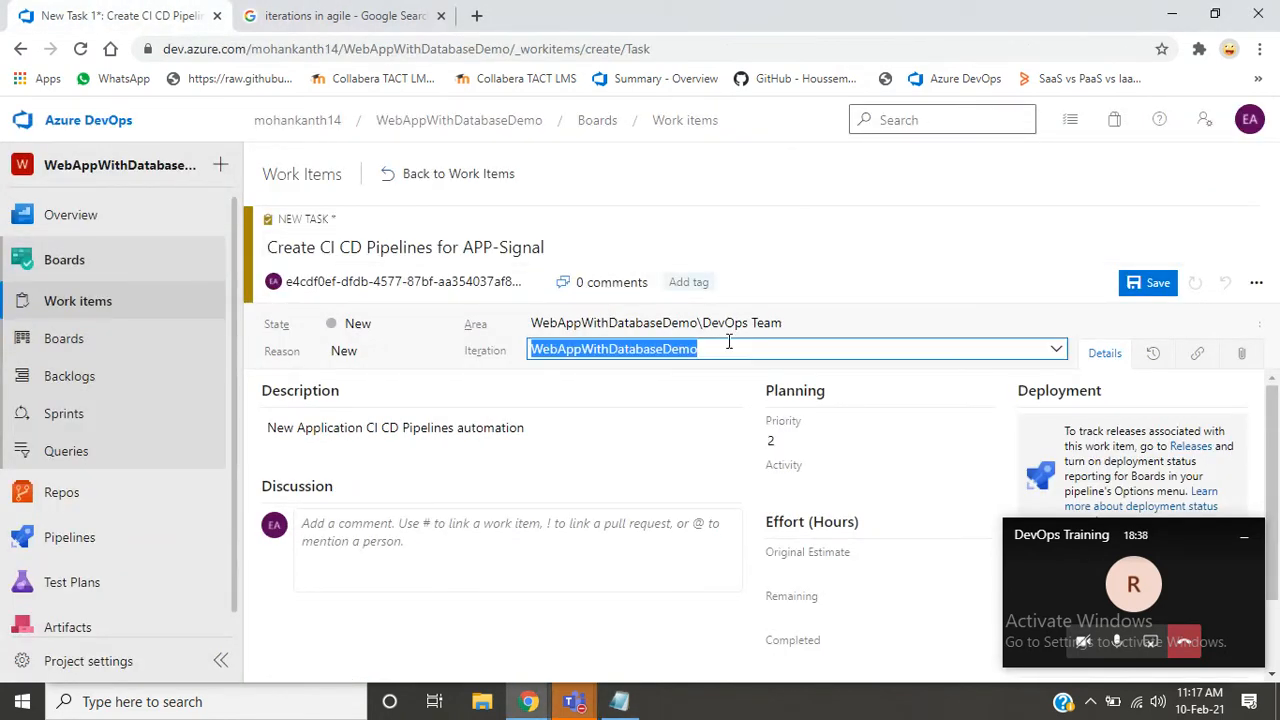
pyautogui.click(1060, 349)
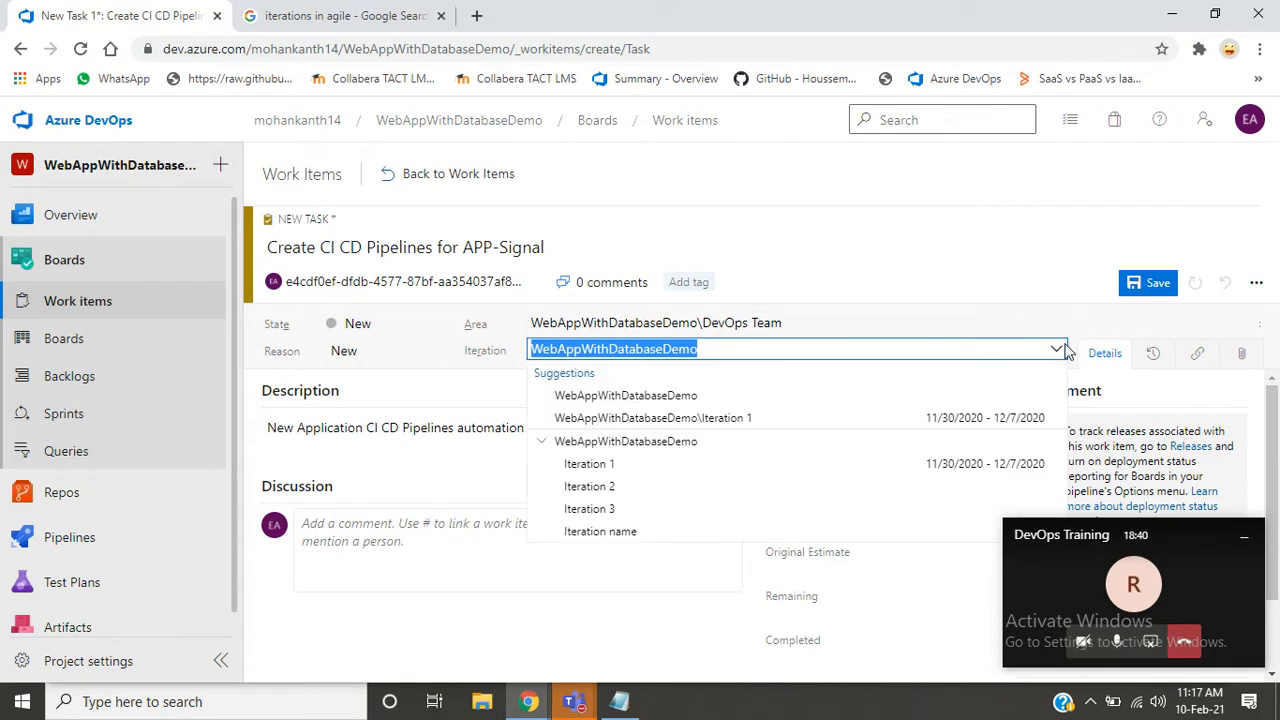
pyautogui.click(638, 464)
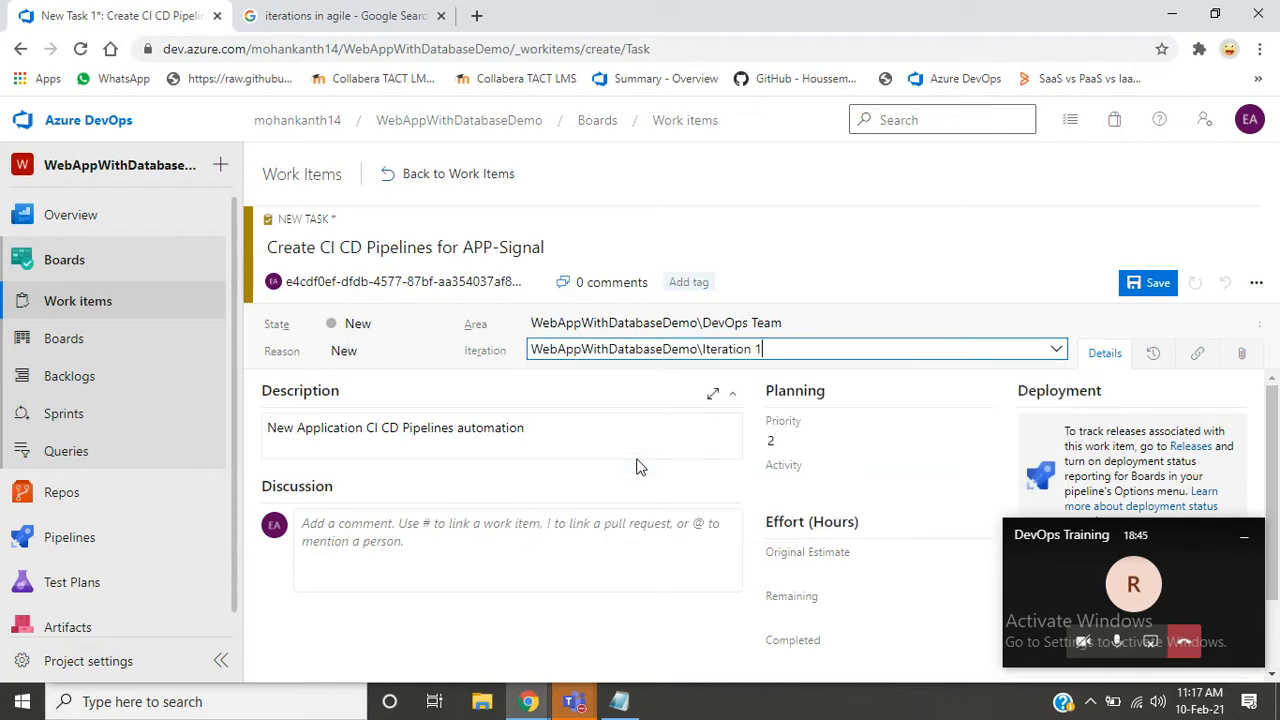
# - Check the iterations available for the task and their date ranges
pyautogui.click(1056, 349)
pyautogui.click(1058, 349)
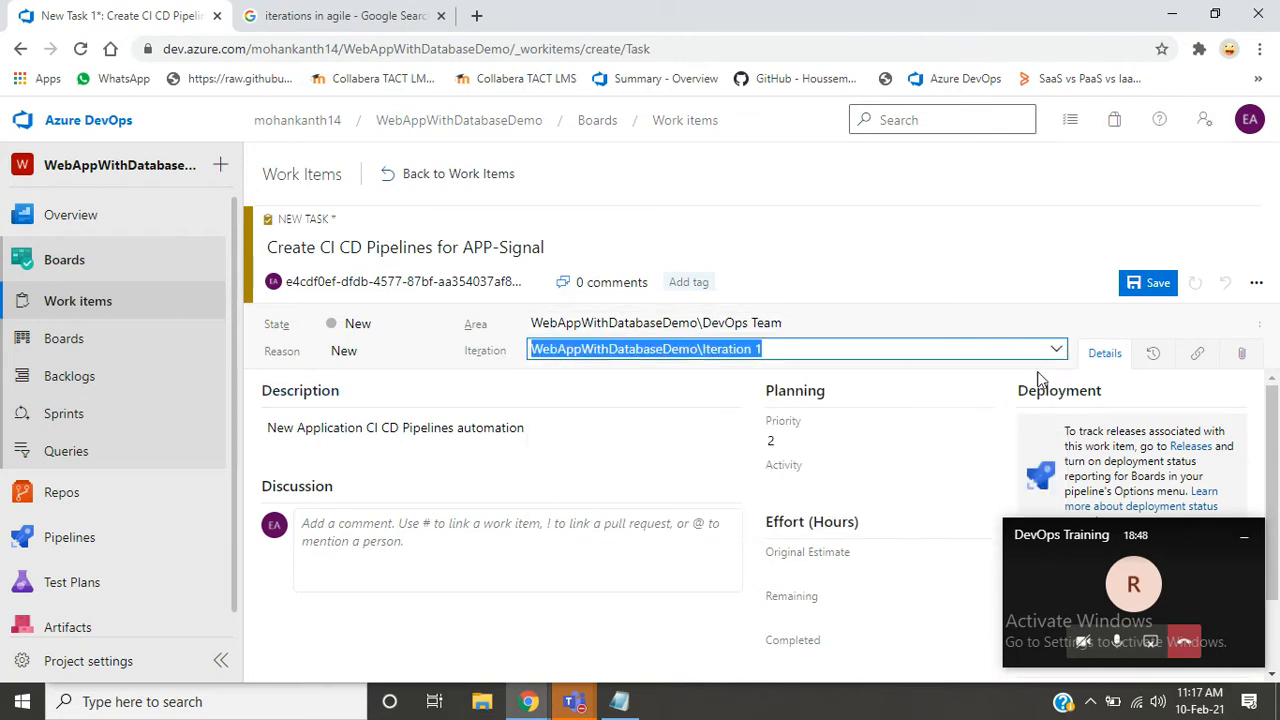
pyautogui.click(1059, 349)
pyautogui.click(1059, 349)
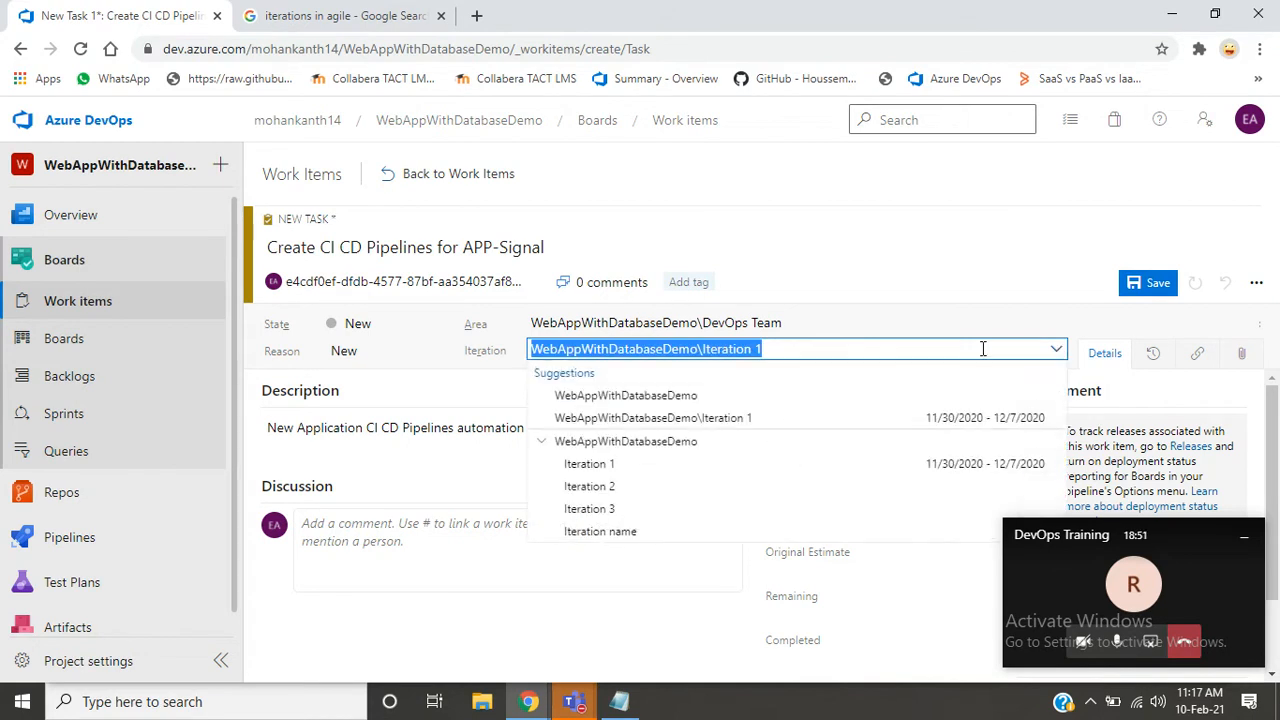
pyautogui.click(955, 467)
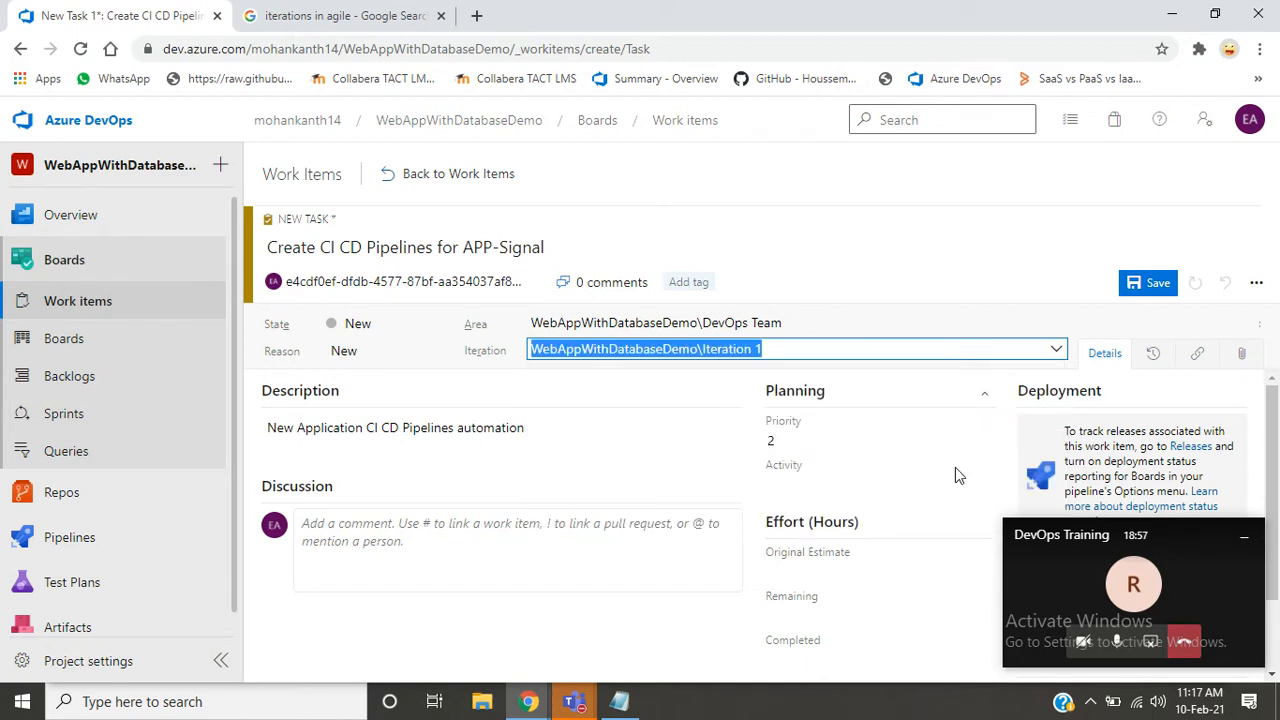
pyautogui.click(637, 590)
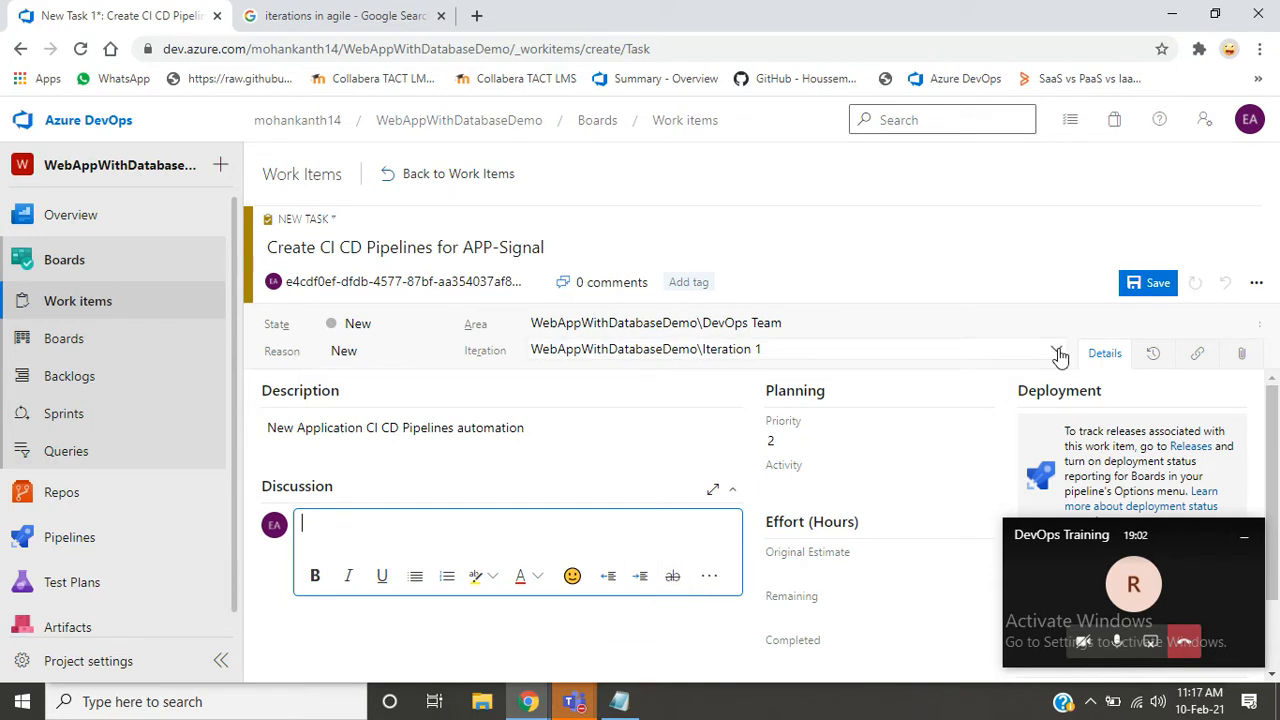
# - Set the task's iteration to WebAppWithDatabaseDemo\Iteration 2
pyautogui.click(1057, 353)
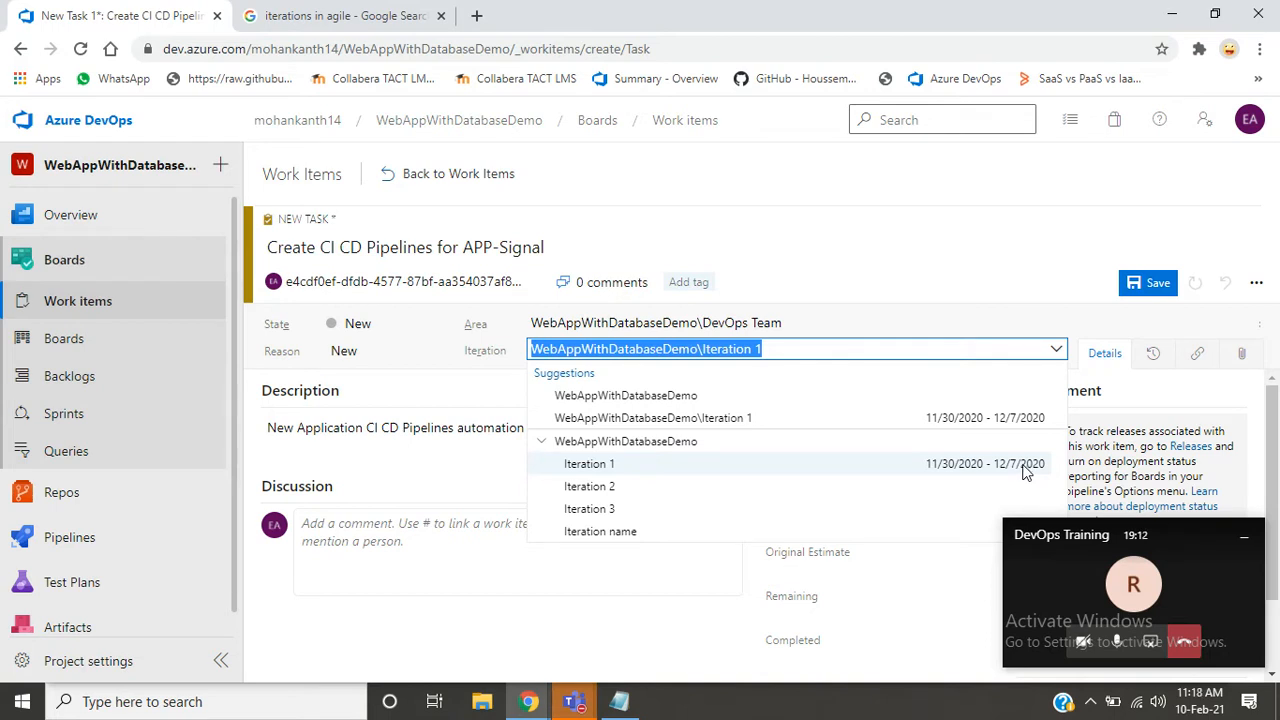
pyautogui.click(978, 496)
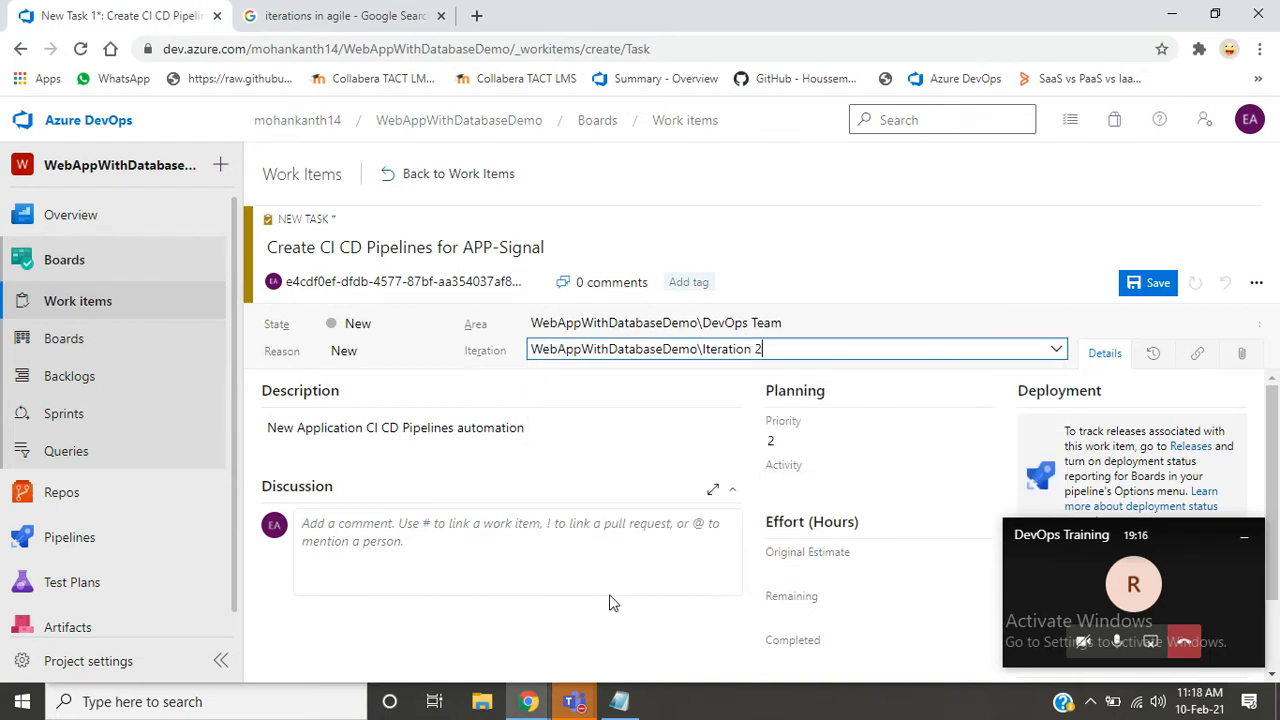
pyautogui.click(953, 193)
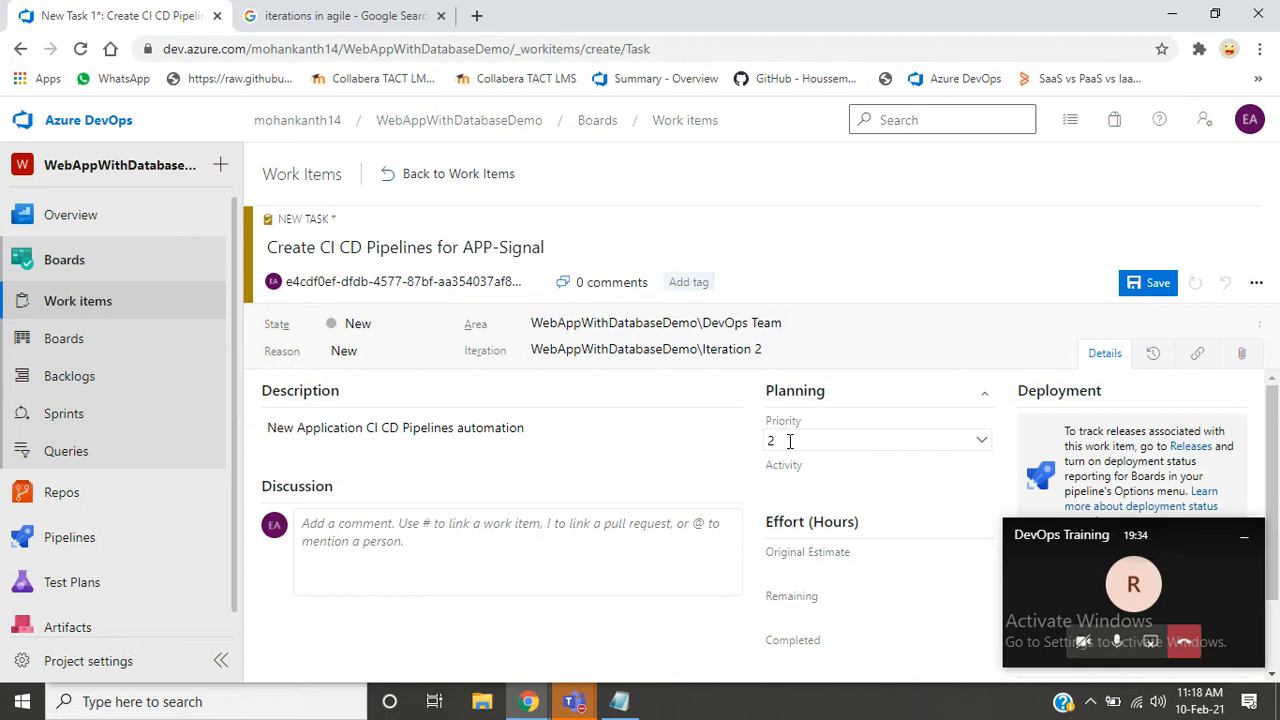
# - Review the priority levels offered for the task and choose priority 2
pyautogui.click(983, 440)
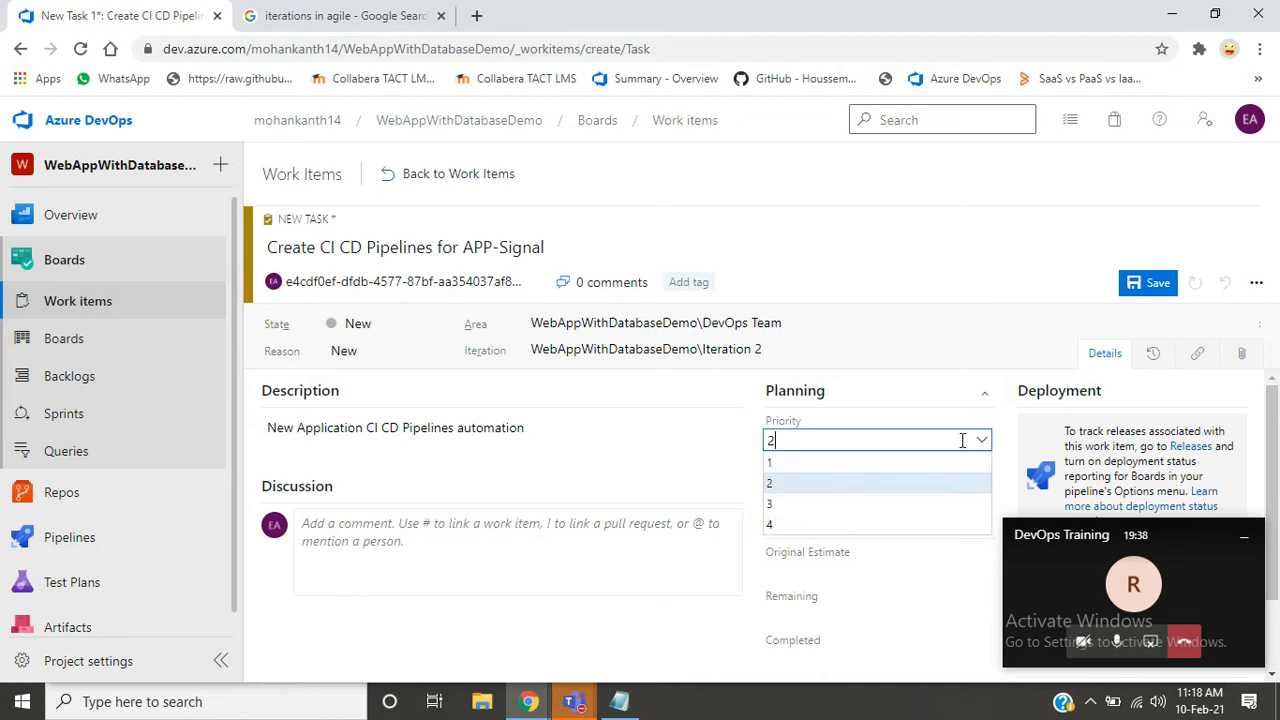
pyautogui.click(801, 490)
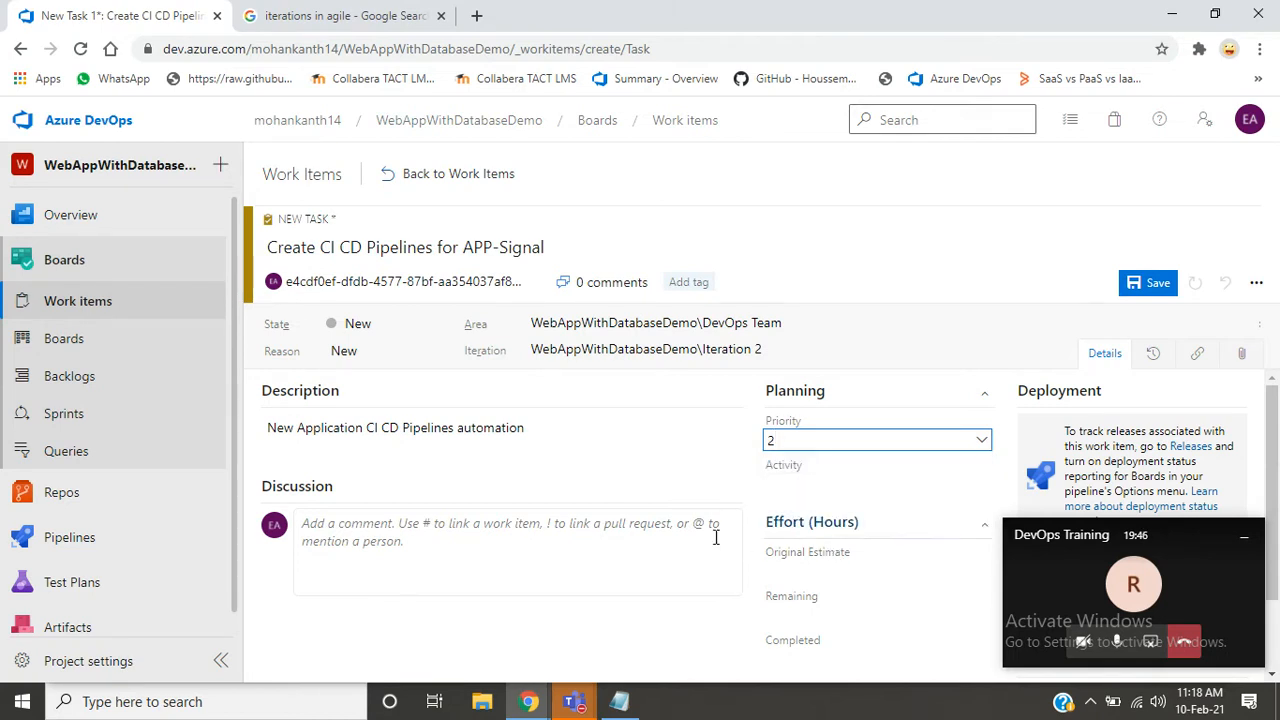
pyautogui.click(636, 572)
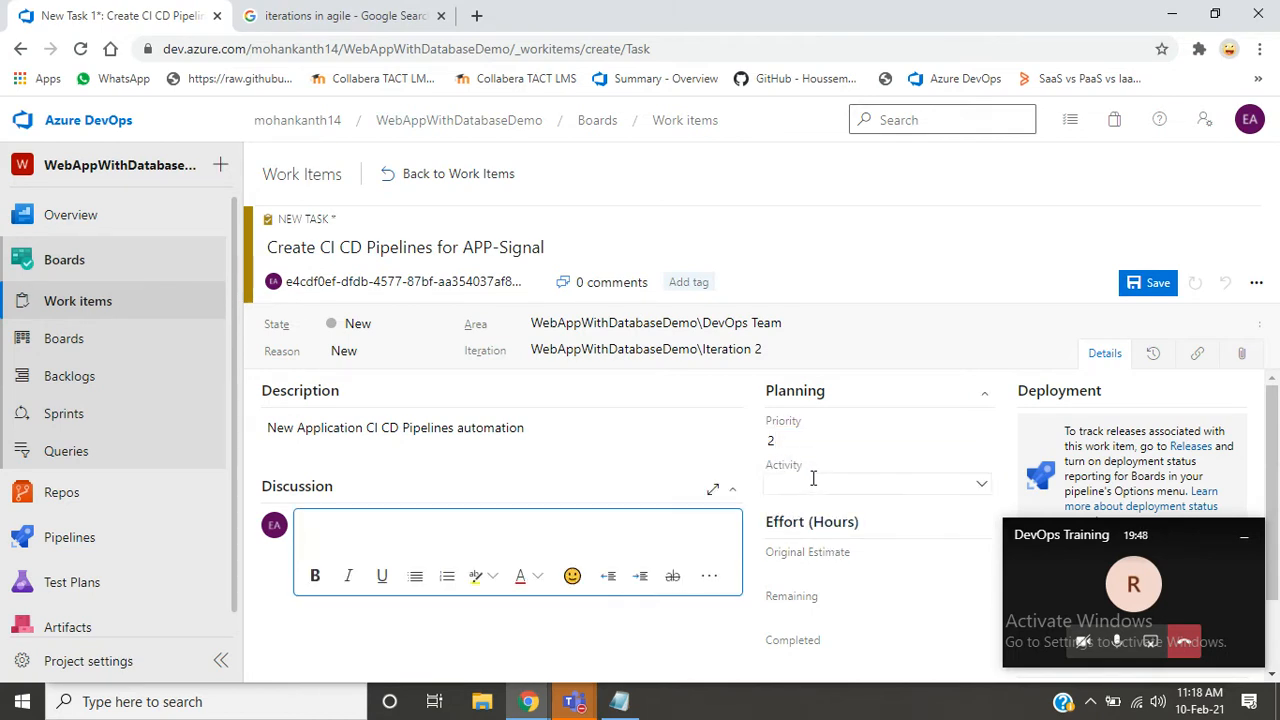
# - Set the task's activity to Deployment and minimize the floating meeting window covering the form
pyautogui.click(980, 483)
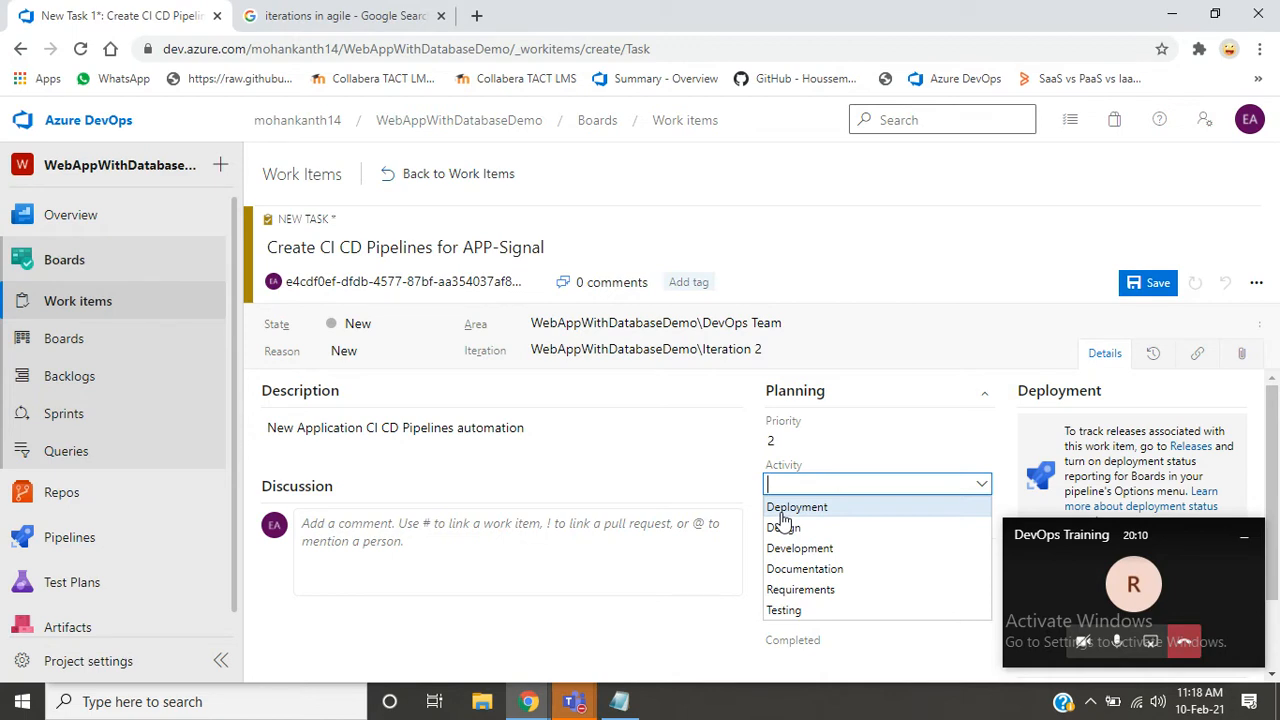
pyautogui.click(783, 512)
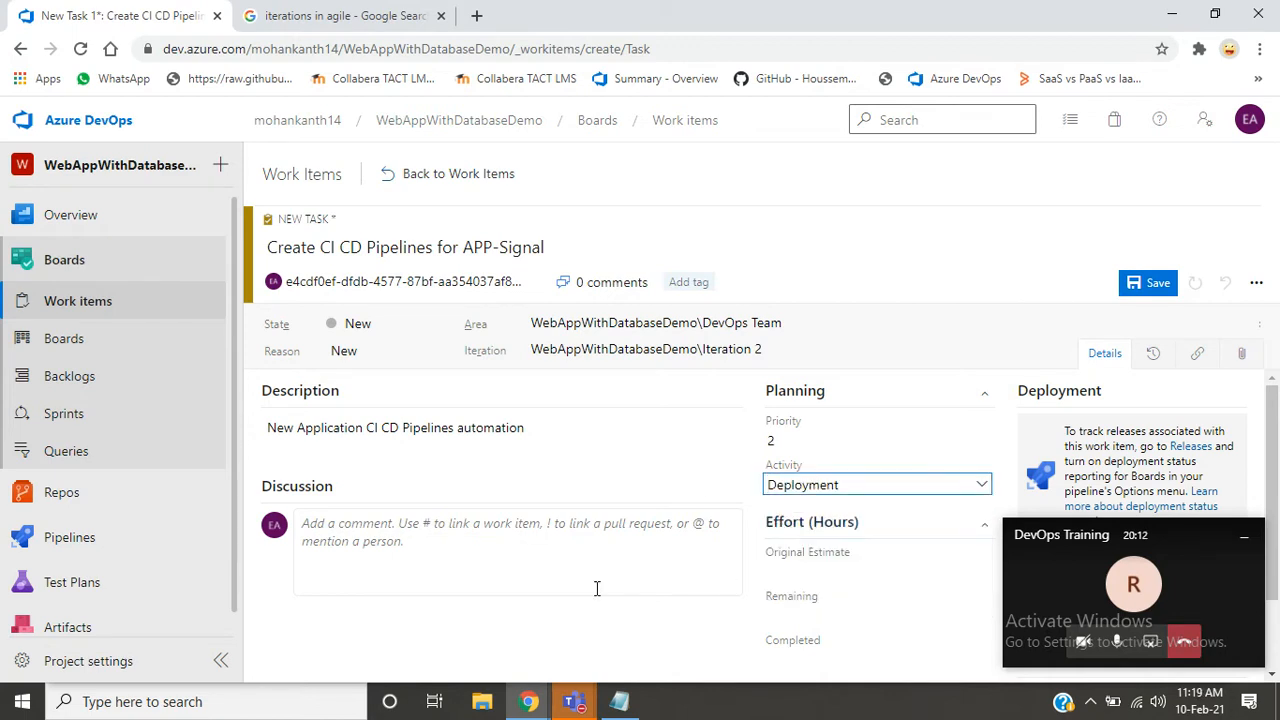
pyautogui.click(1245, 540)
# - Enter an original estimate of 8 hours for the task
pyautogui.click(1276, 463)
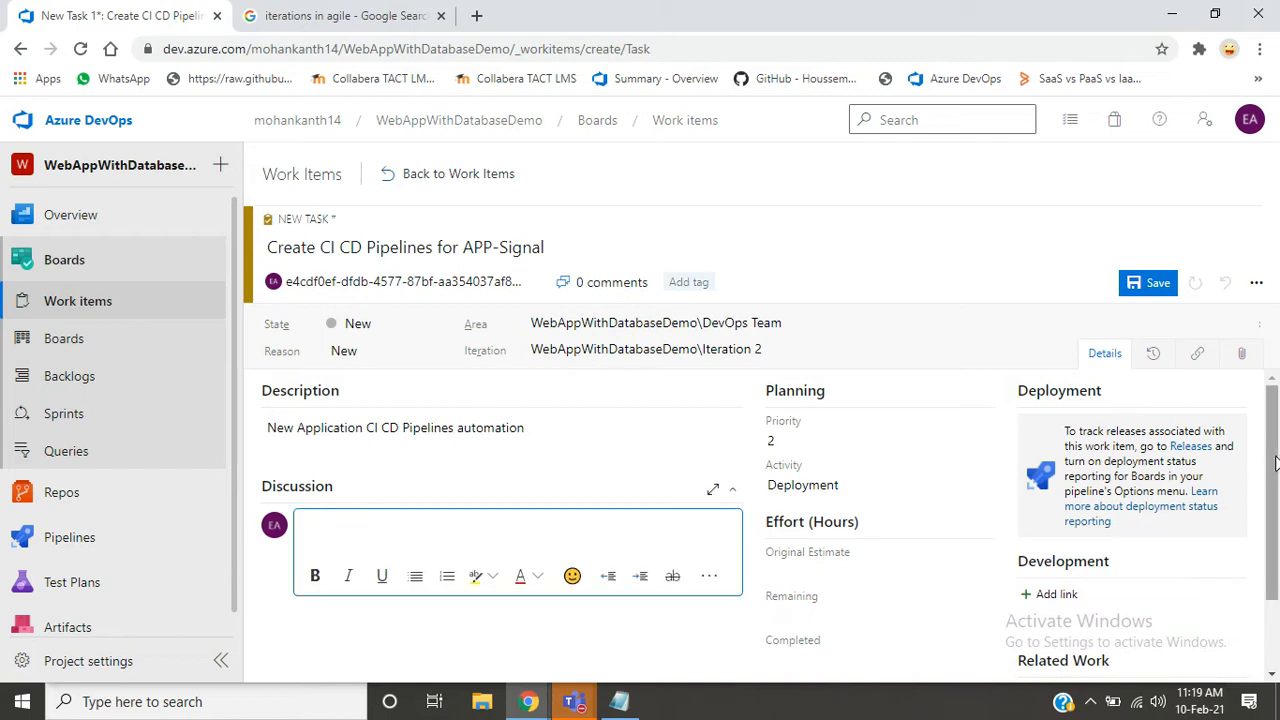
pyautogui.moveTo(1276, 463); pyautogui.dragTo(1276, 477)
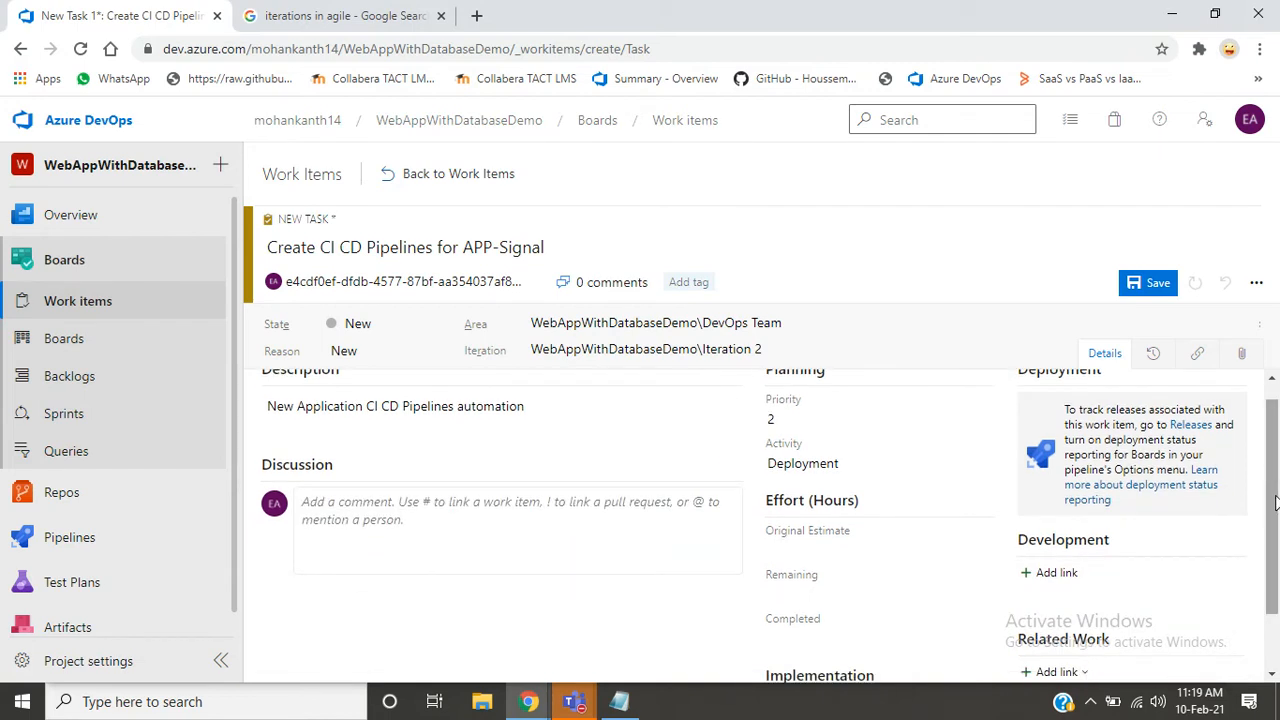
pyautogui.click(902, 543)
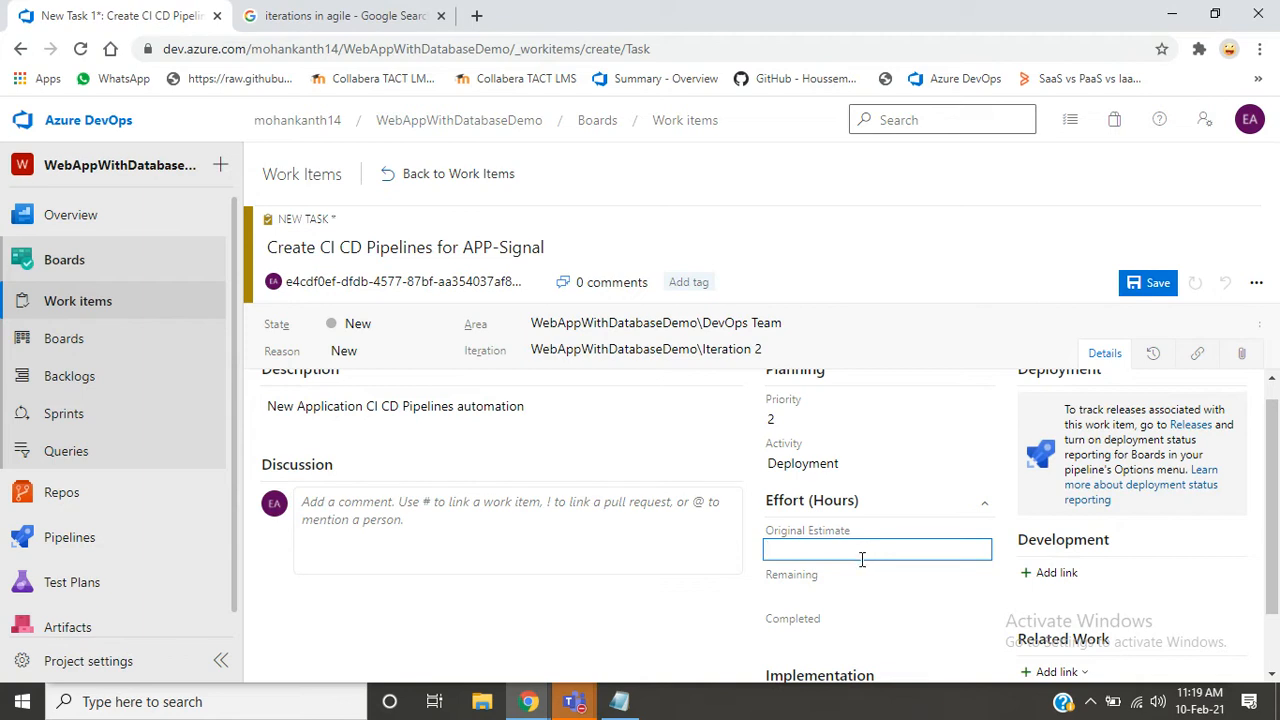
pyautogui.write('8')
pyautogui.click(677, 598)
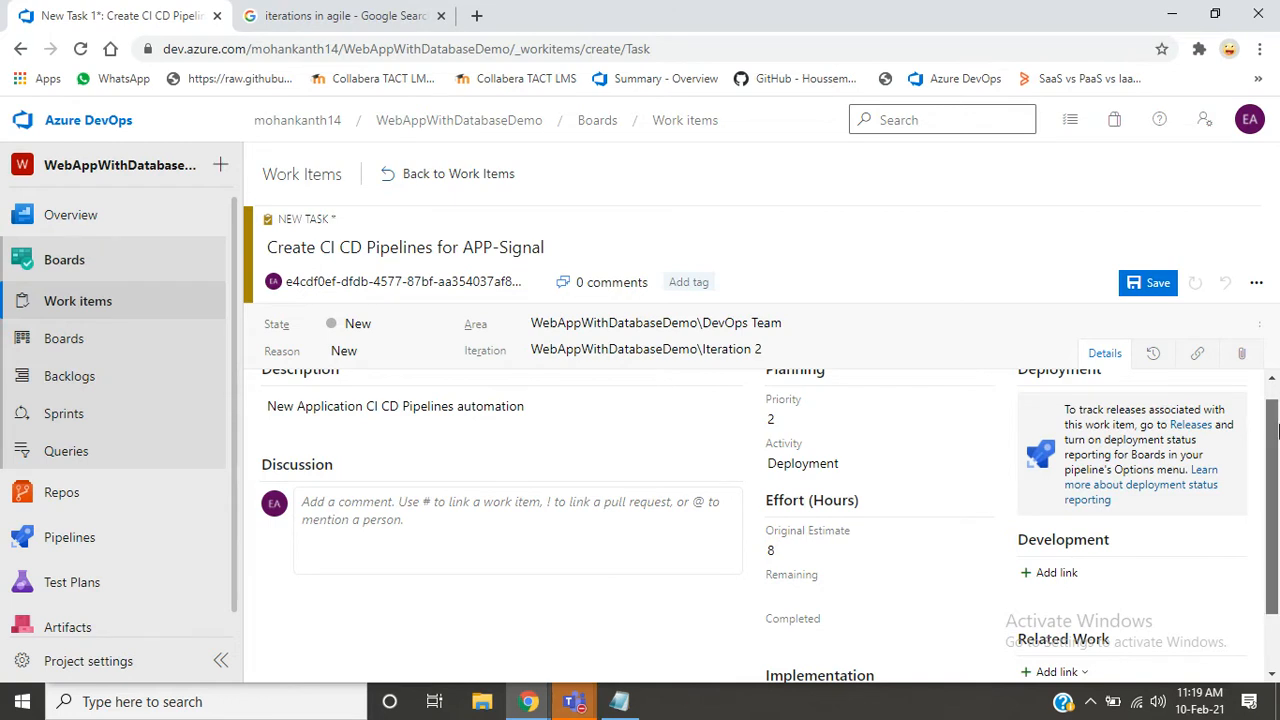
# - Check which builds can be selected for Integrated in Build in the task's Implementation section
pyautogui.scroll(-1, 1275, 430)
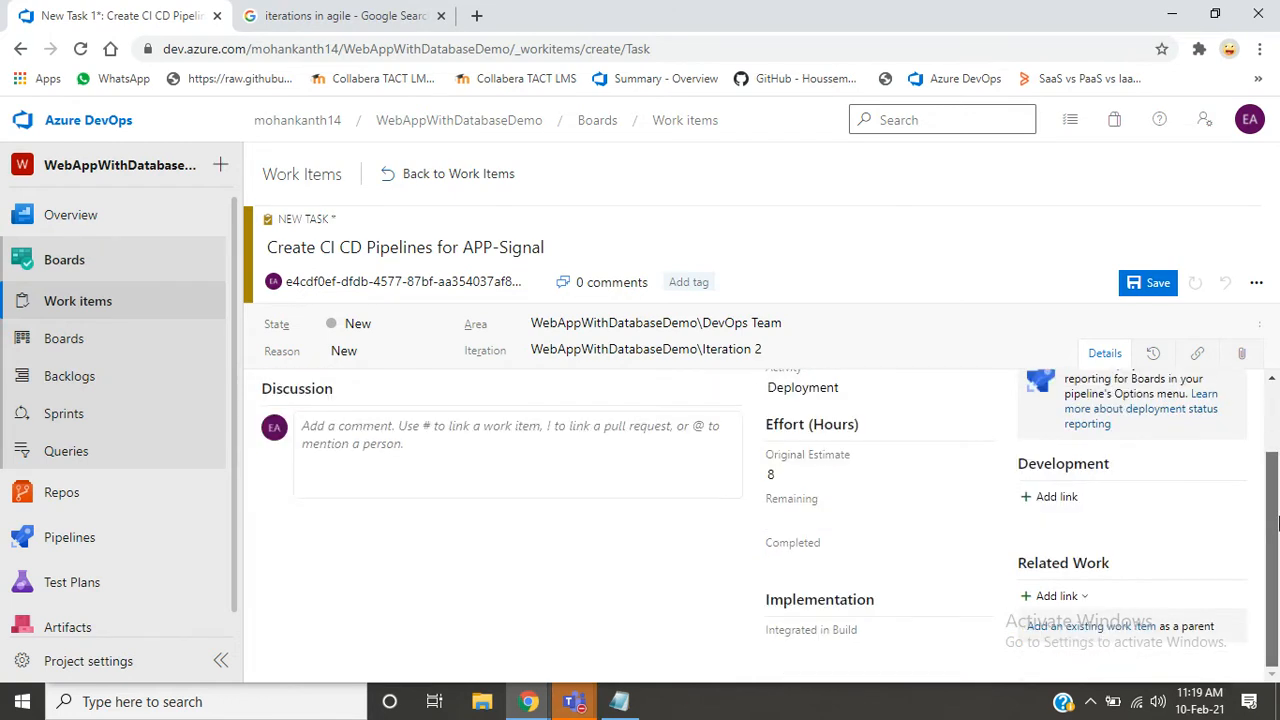
pyautogui.click(792, 643)
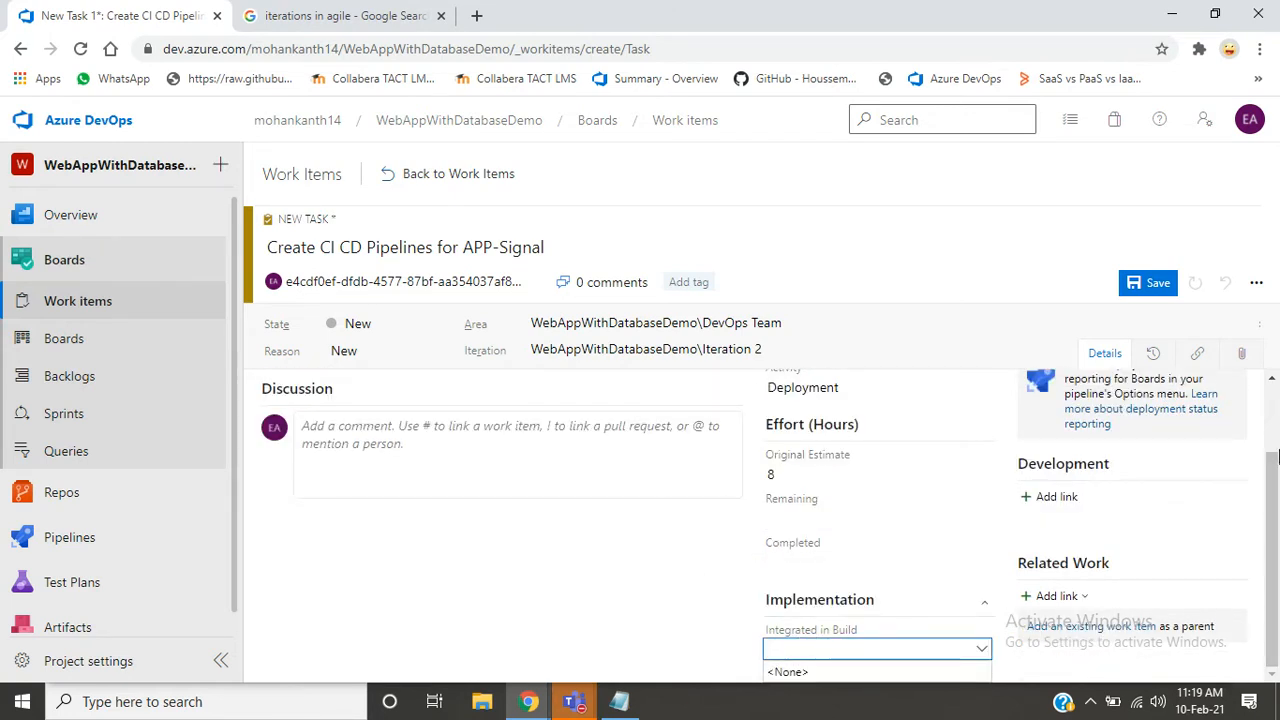
pyautogui.click(1274, 470)
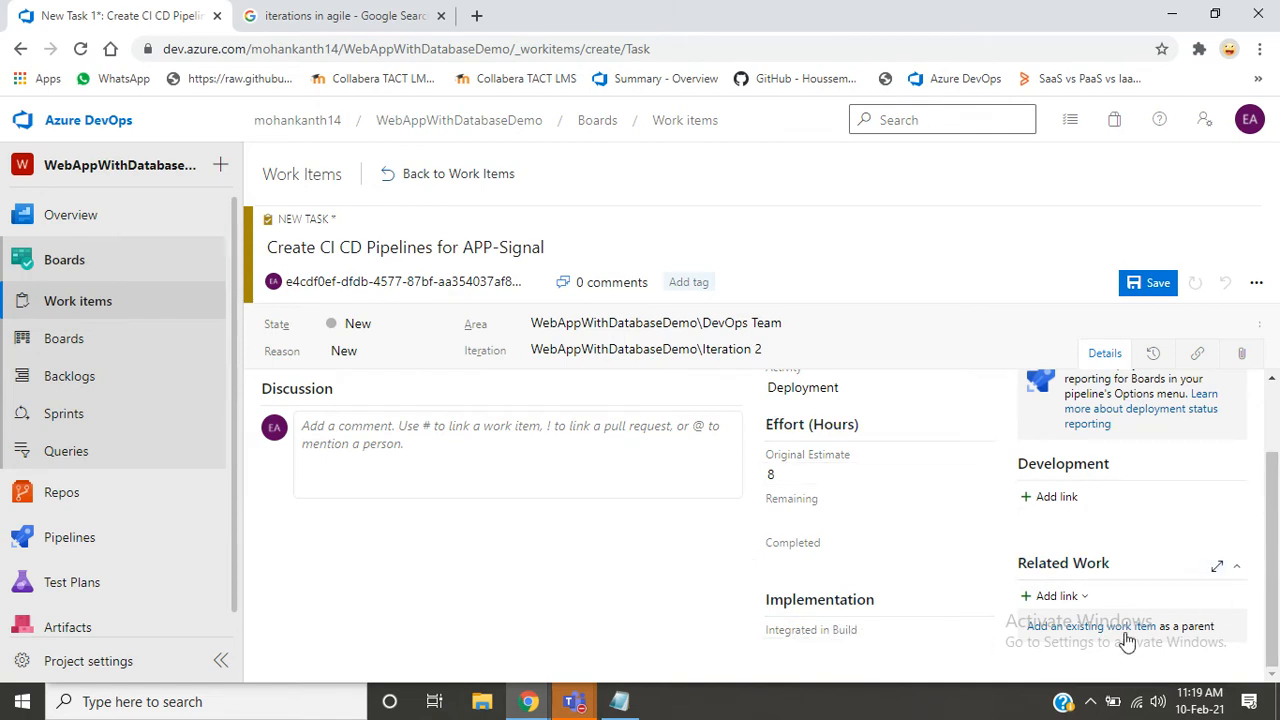
pyautogui.click(982, 653)
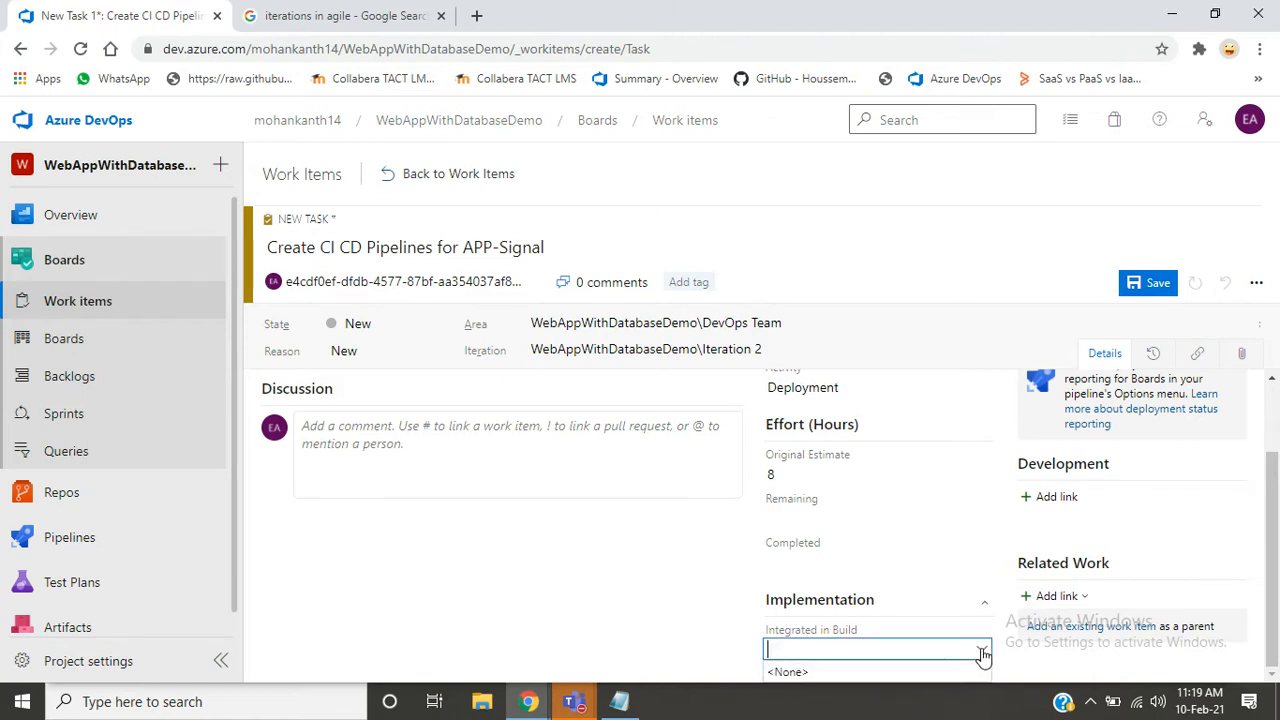
pyautogui.click(658, 605)
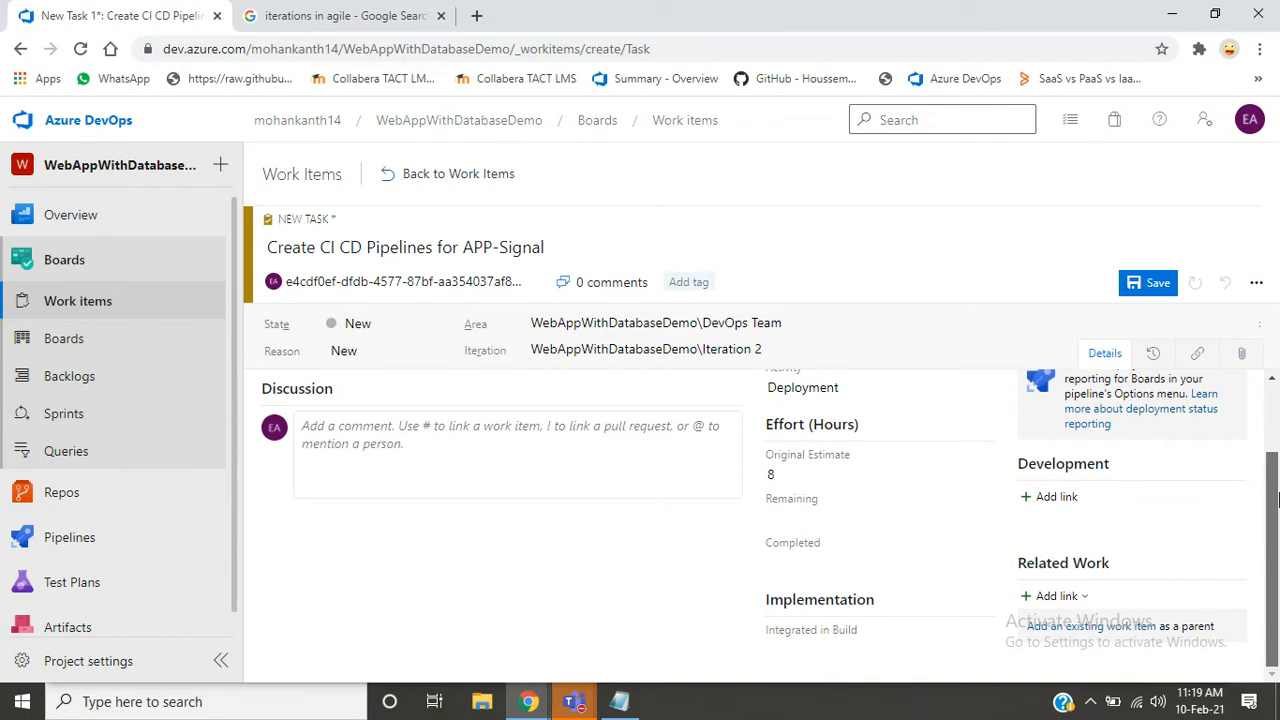
# - Check the link options under Related Work and maximize the task's Discussion section
pyautogui.moveTo(1277, 500)
pyautogui.mouseDown()
pyautogui.moveTo(1277, 462)
pyautogui.moveTo(1272, 514)
pyautogui.mouseUp()
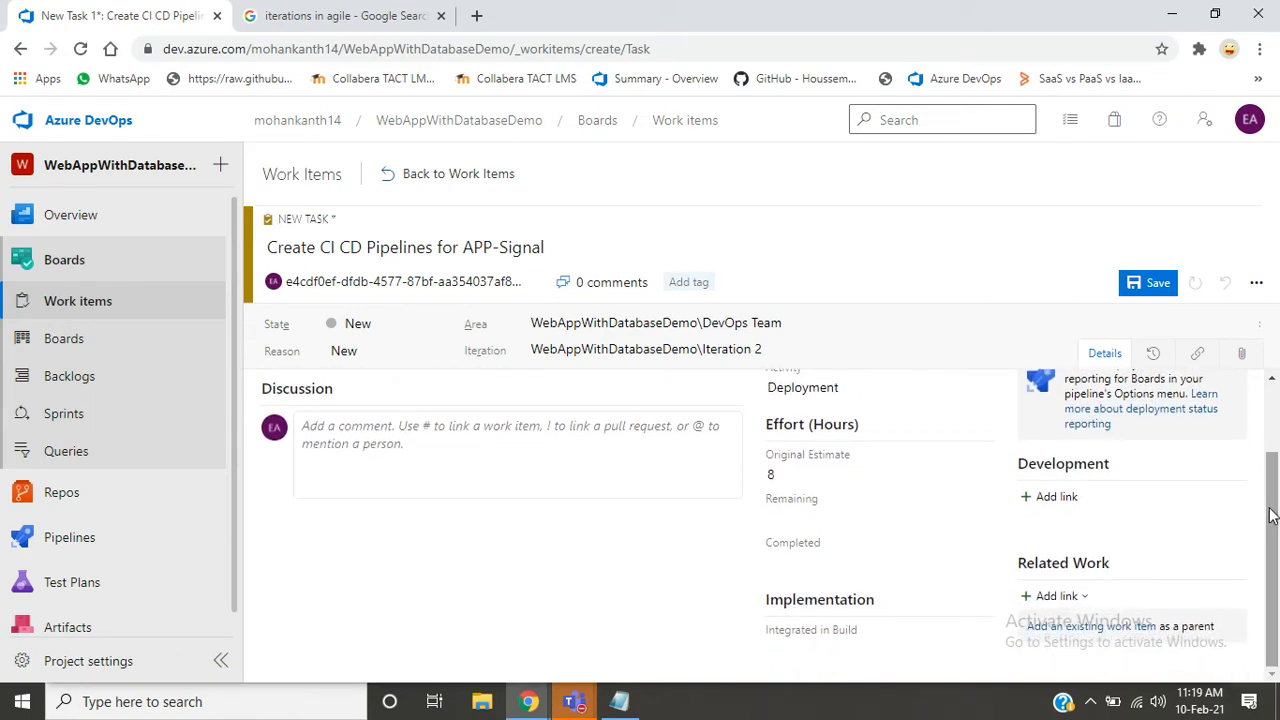
pyautogui.click(1083, 596)
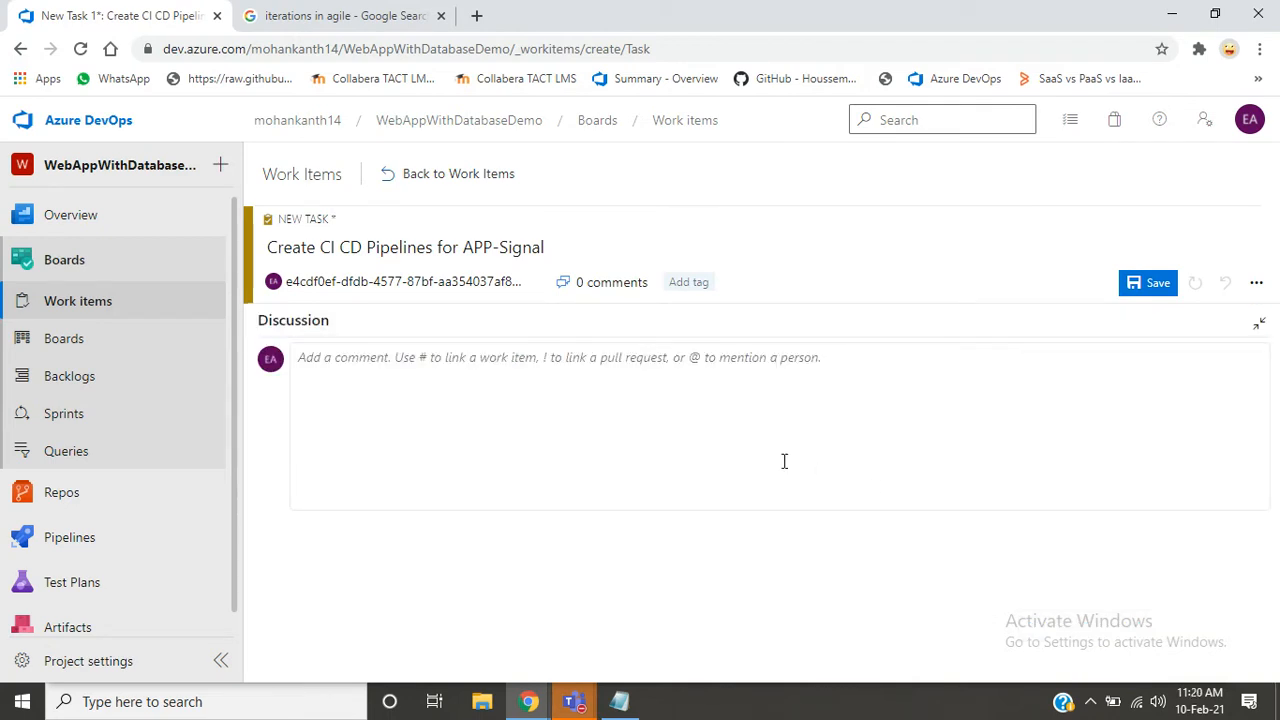
# - Save the new CI CD pipelines task, cancelling the attempt to leave the form with unsaved changes
pyautogui.click(414, 180)
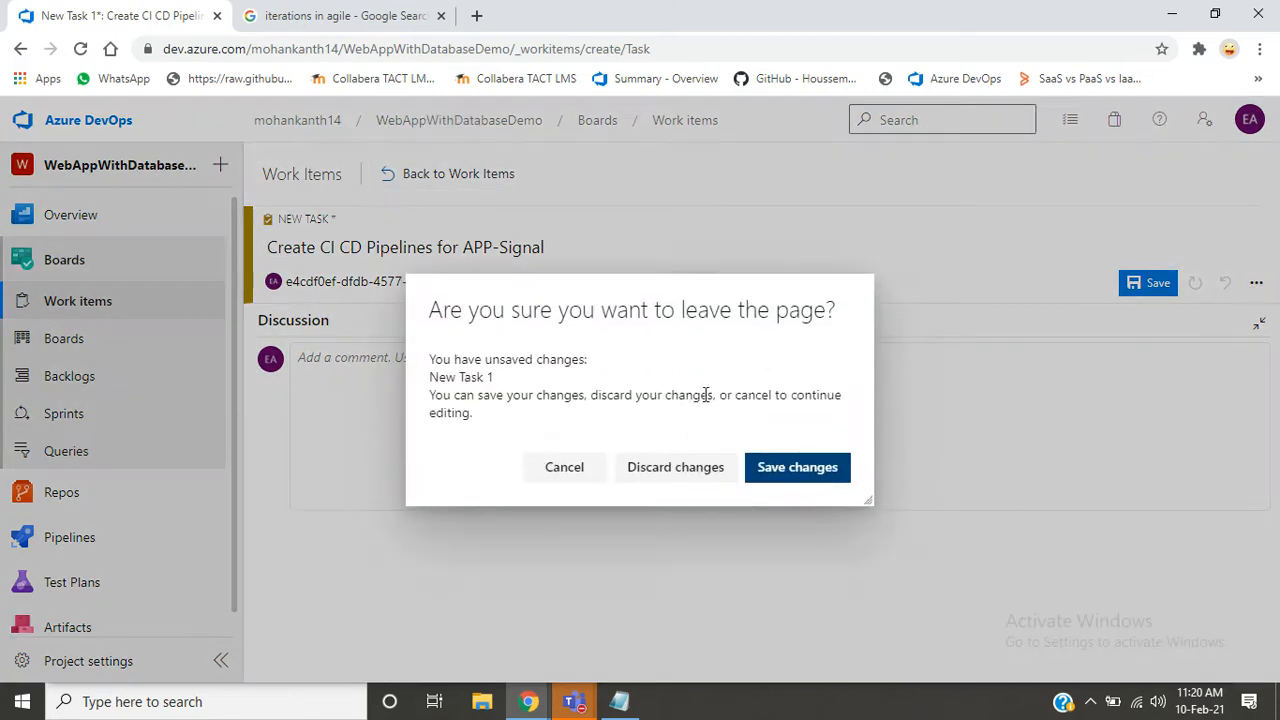
pyautogui.click(584, 479)
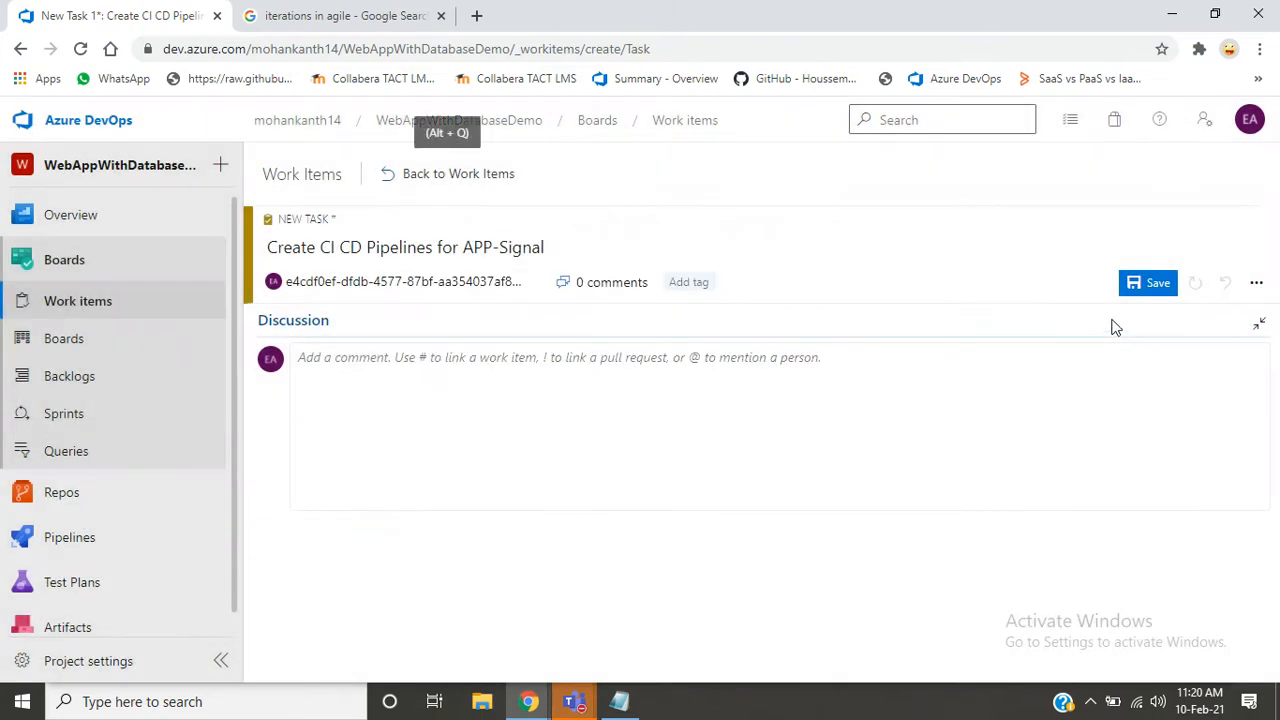
pyautogui.click(1148, 283)
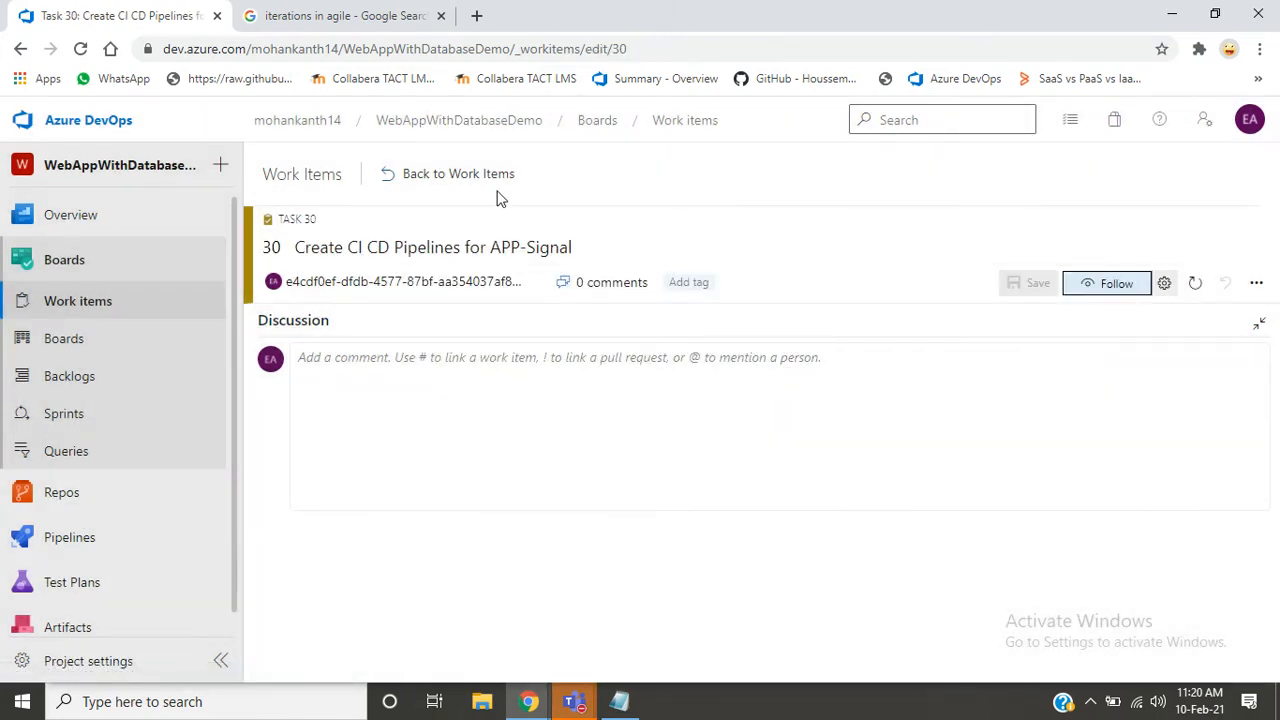
# - Go back to the work items list, reopen the Create CI CD Pipelines for APP-Signal task and follow it
pyautogui.click(448, 196)
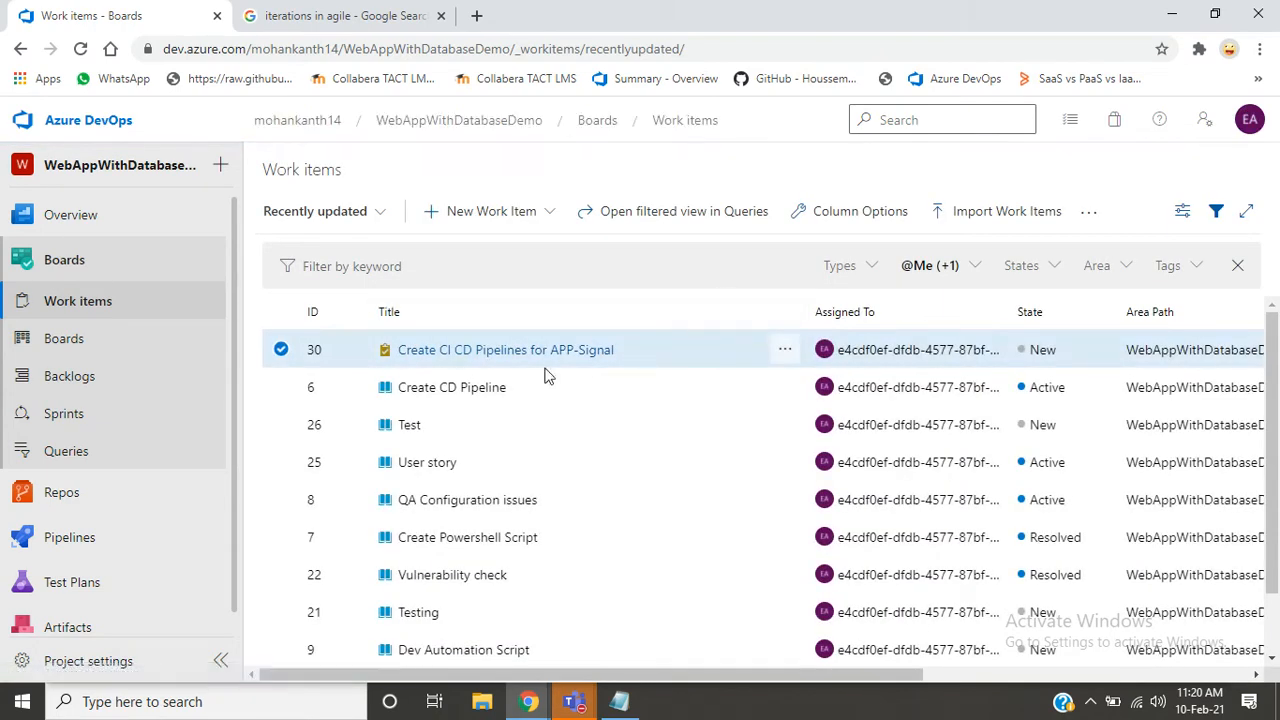
pyautogui.click(452, 355)
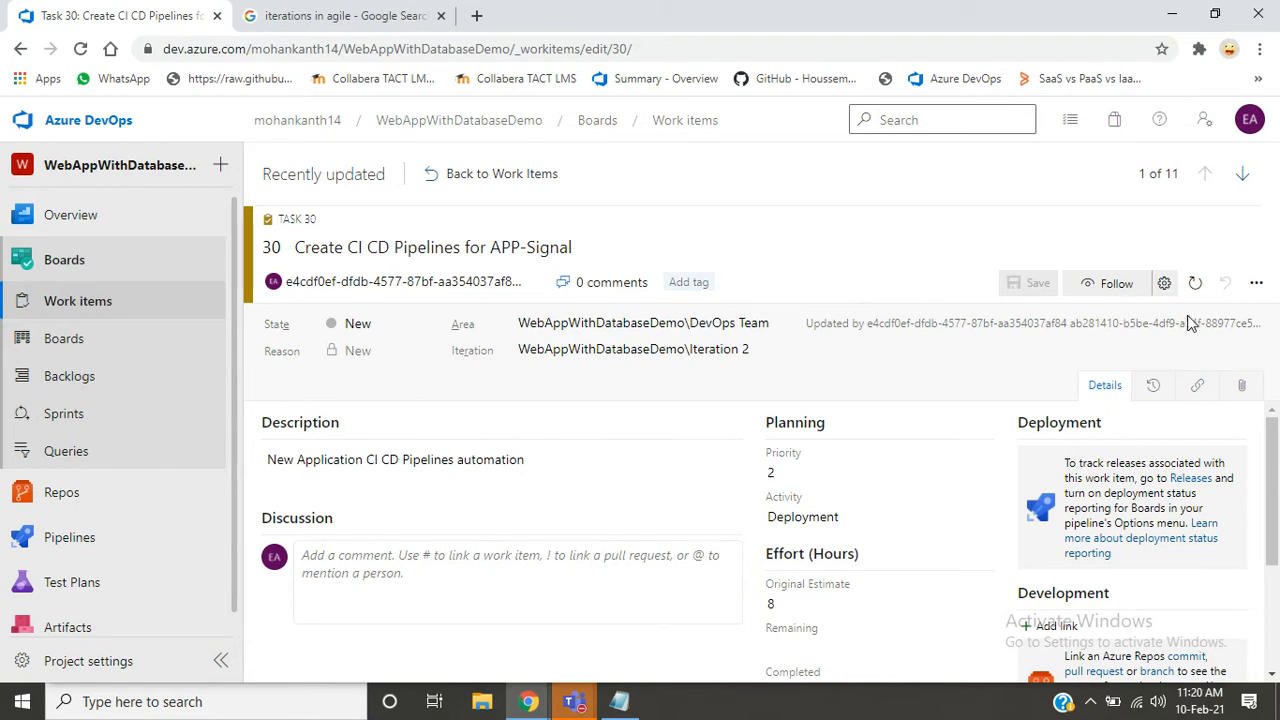
pyautogui.click(1118, 285)
# - Switch to Notepad and add the line "2hrs -" below the Iteration1 note
pyautogui.click(622, 701)
pyautogui.press('Return')
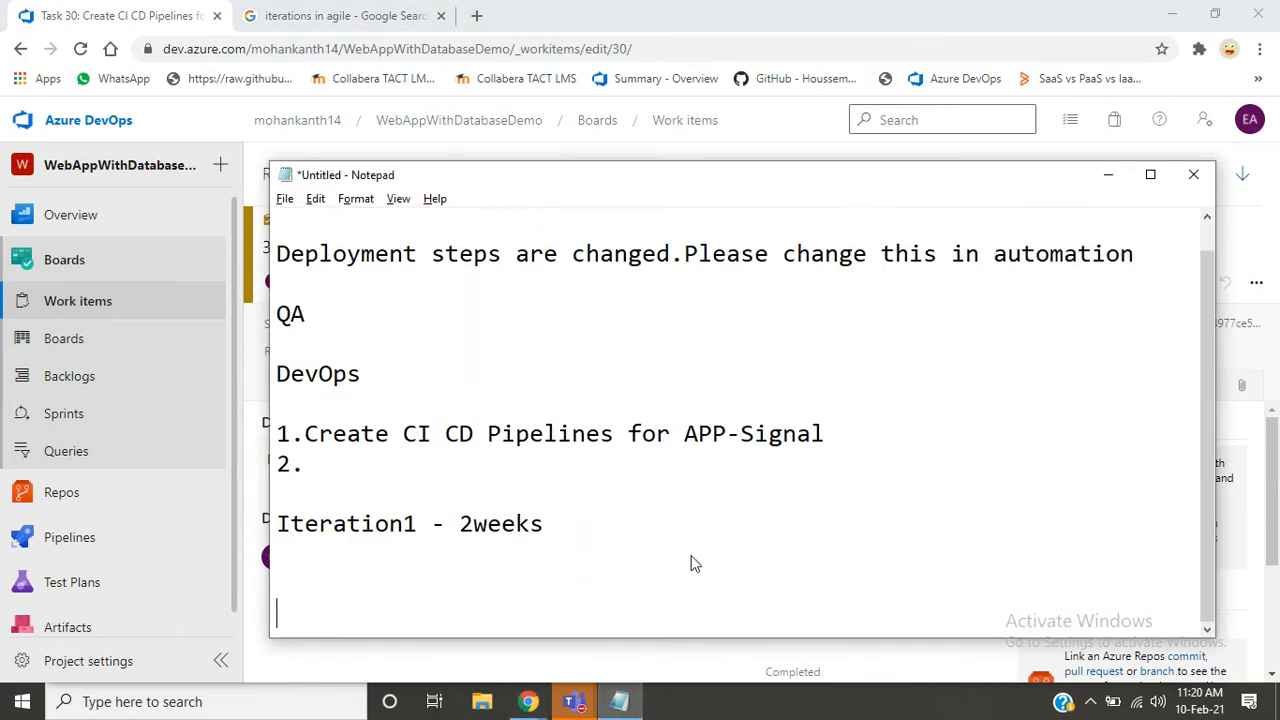
pyautogui.write('2hrs -')
pyautogui.hotkey('alt', 'Tab')
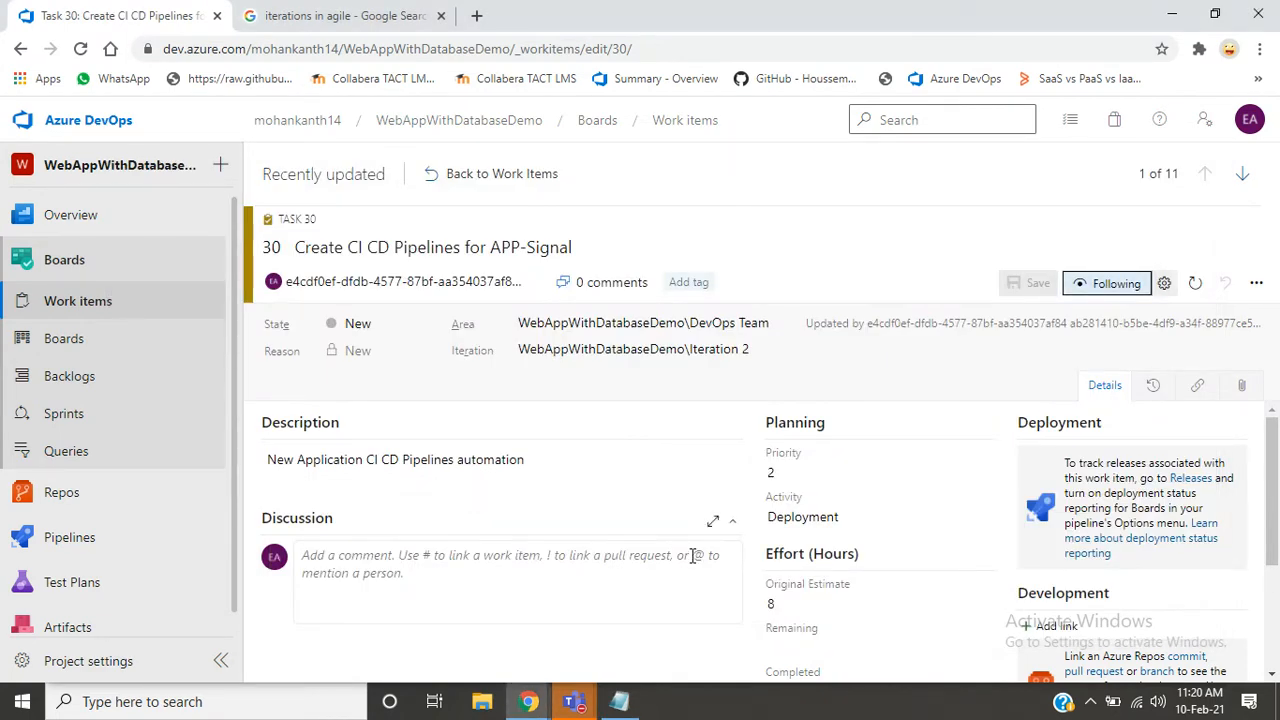
# - Add the line "Work log -" below the 2hrs line in the Notepad notes
pyautogui.hotkey('alt', 'Tab')
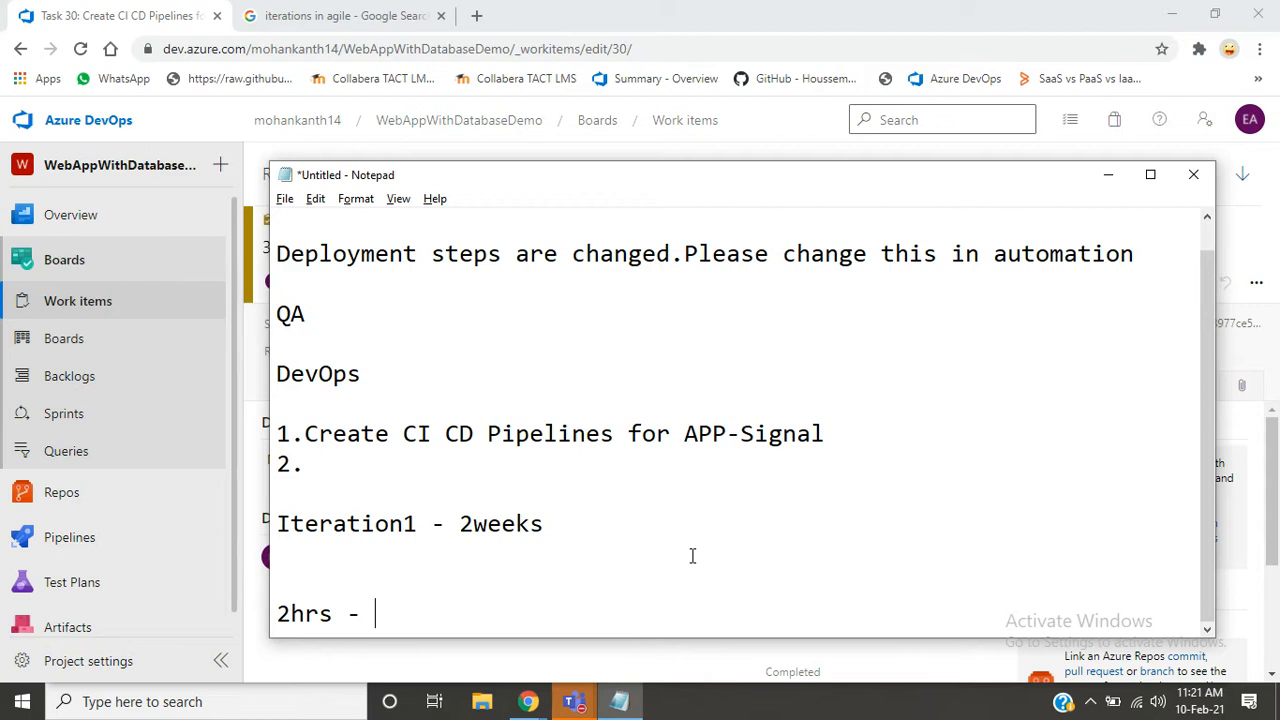
pyautogui.press('Return')
pyautogui.press('Return')
pyautogui.write('Lo')
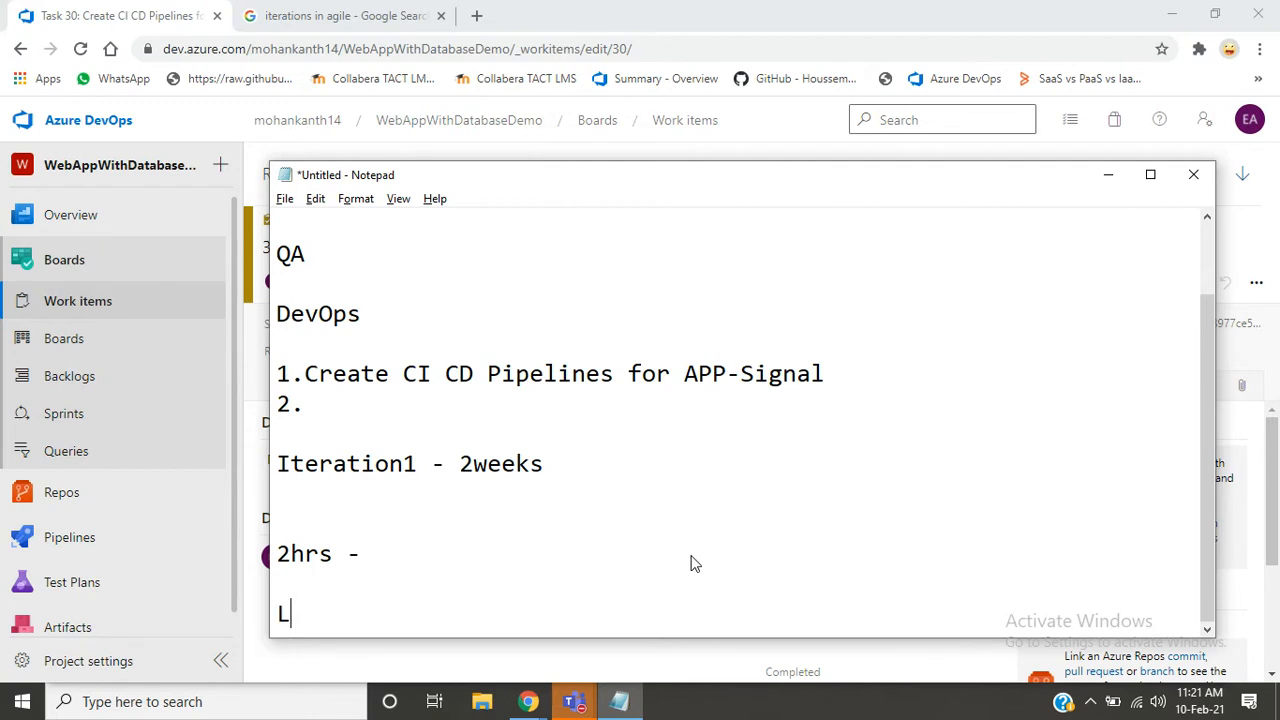
pyautogui.press('BackSpace')
pyautogui.press('BackSpace')
pyautogui.write('Work log c')
pyautogui.press('BackSpace')
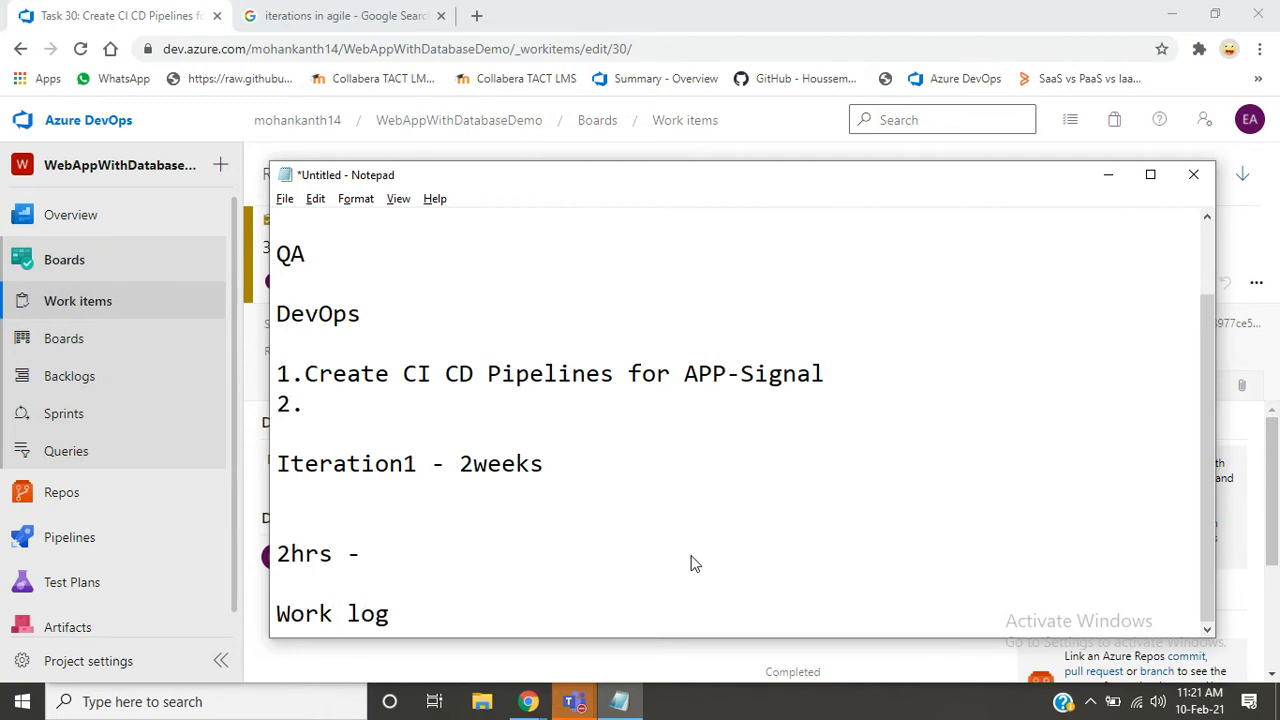
pyautogui.write('-')
pyautogui.hotkey('alt', 'Tab')
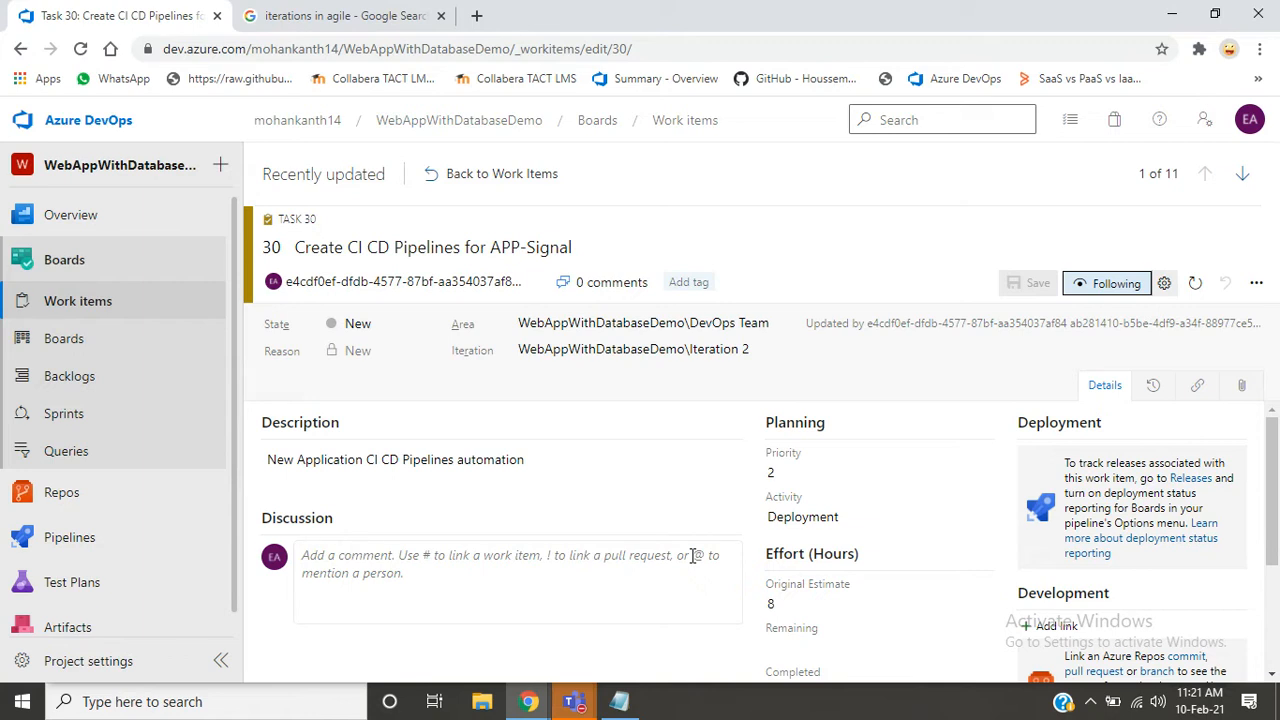
# - Append "- Status -" to the Create CI CD Pipelines for APP-Signal line in the Notepad notes
pyautogui.hotkey('alt', 'Tab')
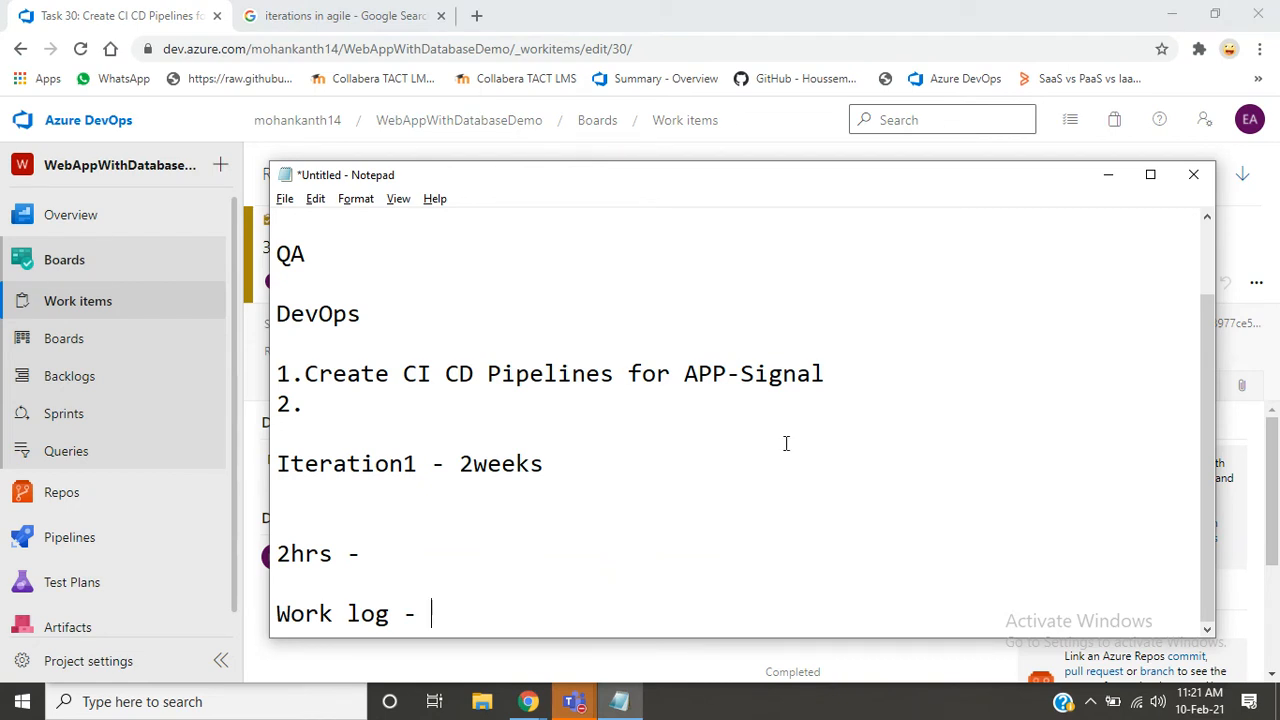
pyautogui.click(886, 370)
pyautogui.write('- Status -')
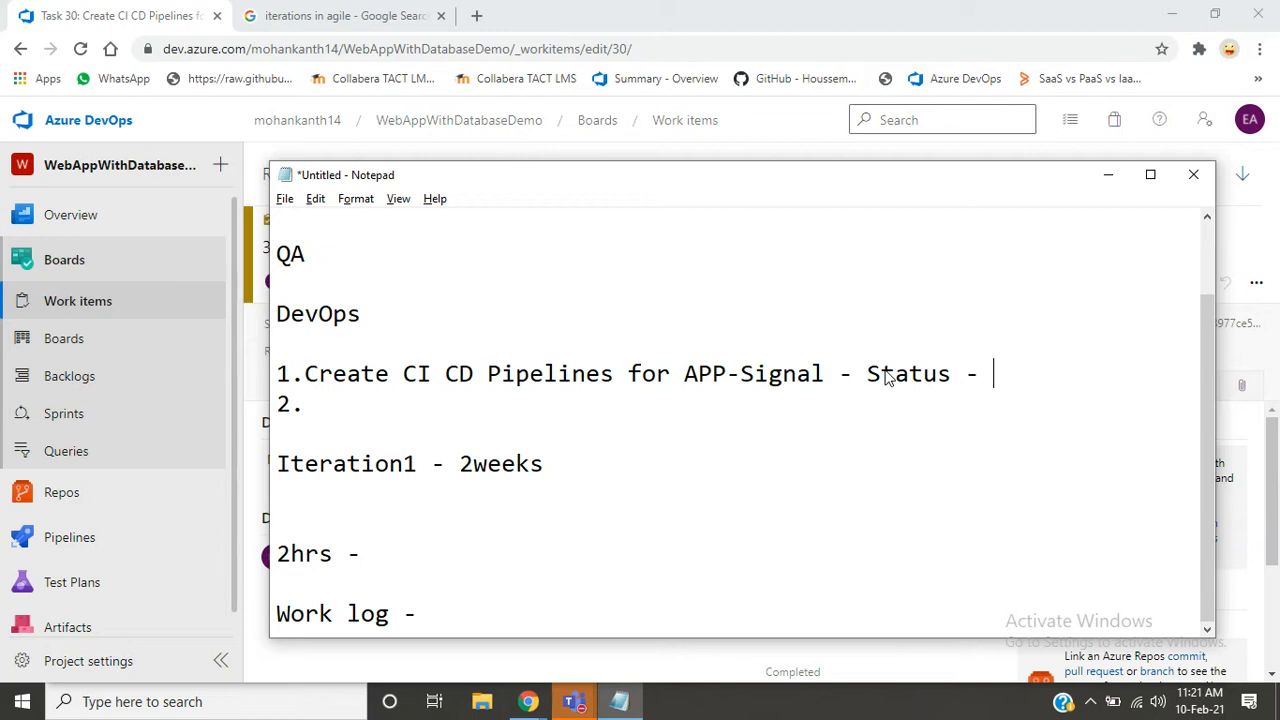
pyautogui.click(884, 375)
pyautogui.click(1011, 389)
pyautogui.click(997, 373)
# - Switch back to the task in Azure DevOps, set its state to Active and check the available reasons
pyautogui.hotkey('alt', 'Tab')
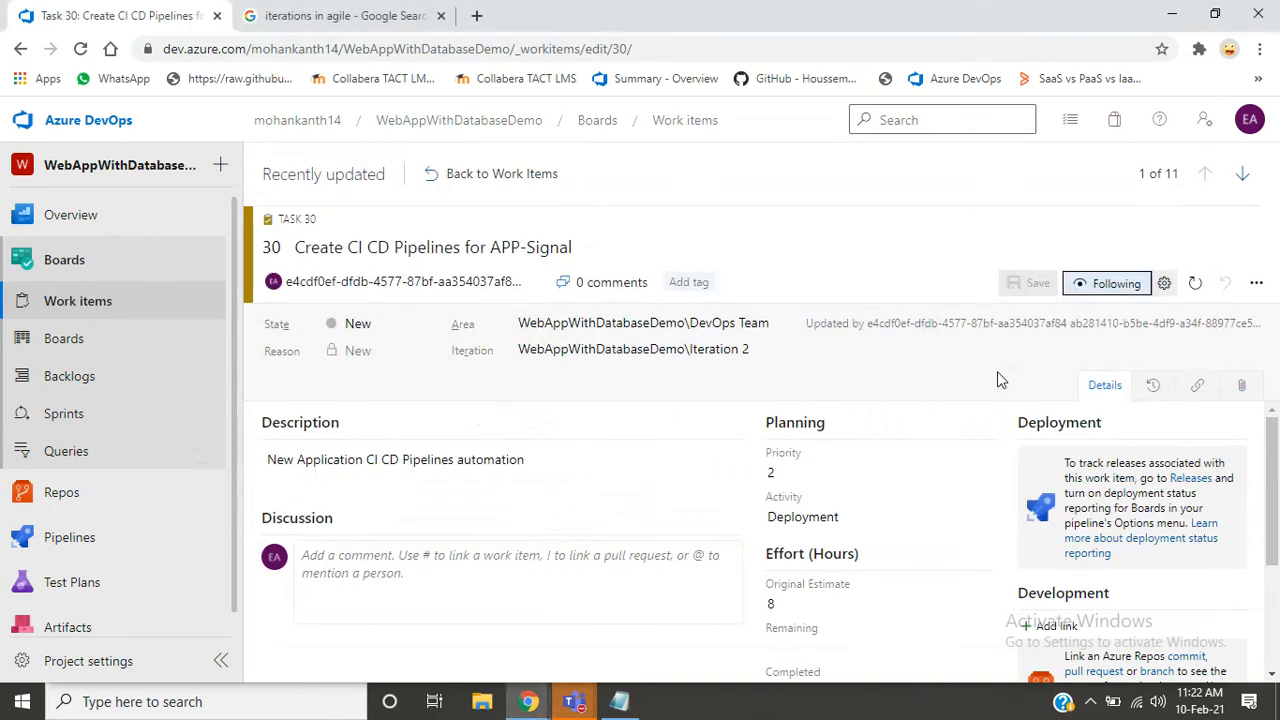
pyautogui.click(429, 327)
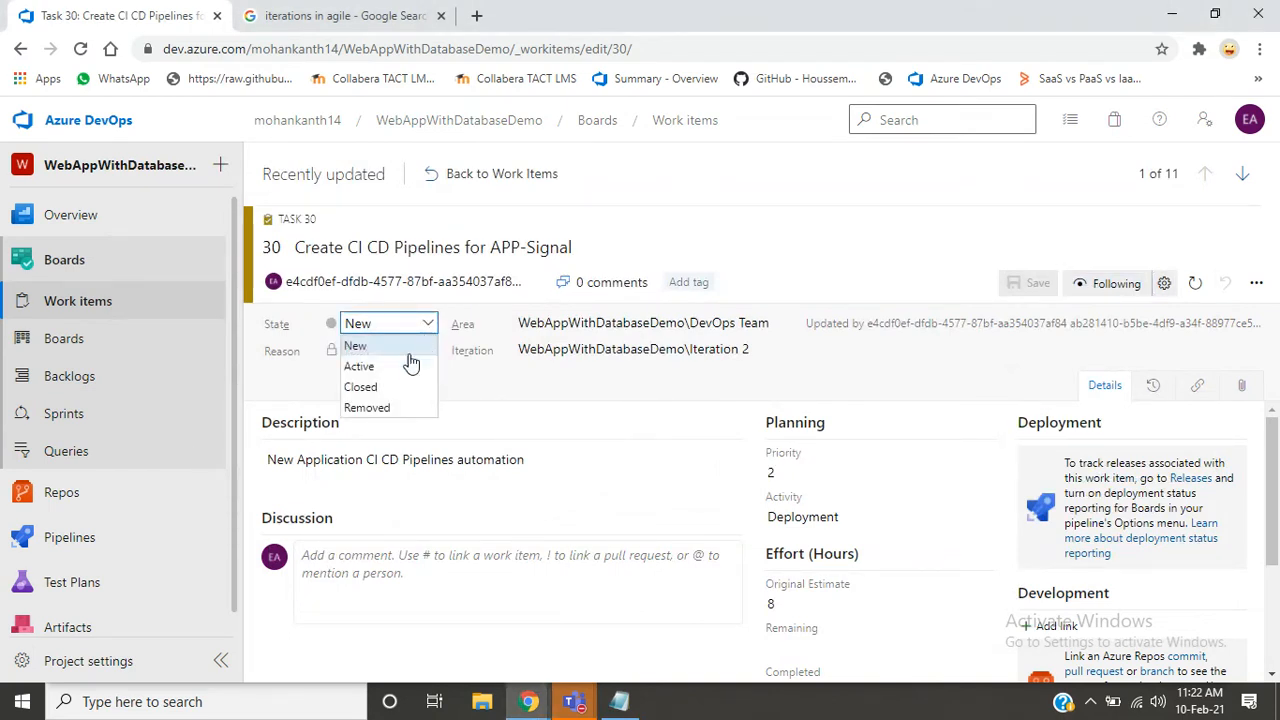
pyautogui.click(390, 367)
pyautogui.click(453, 418)
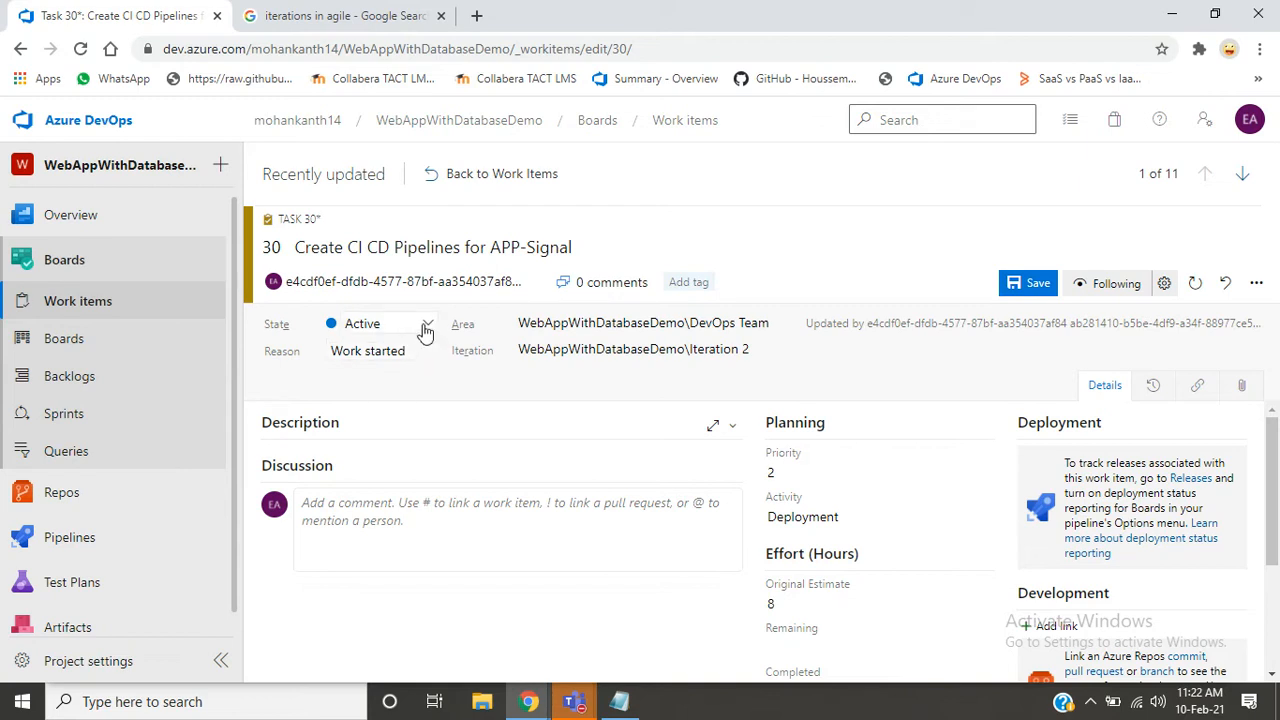
pyautogui.click(377, 339)
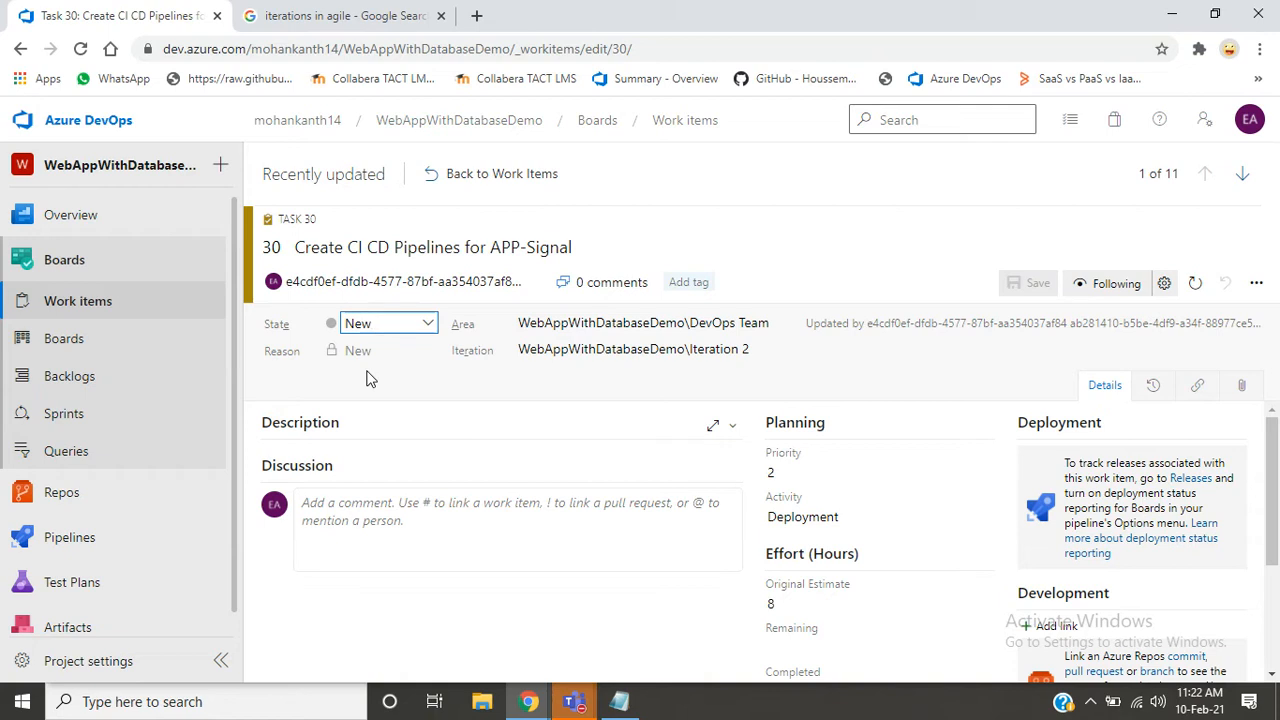
pyautogui.click(425, 328)
pyautogui.click(374, 366)
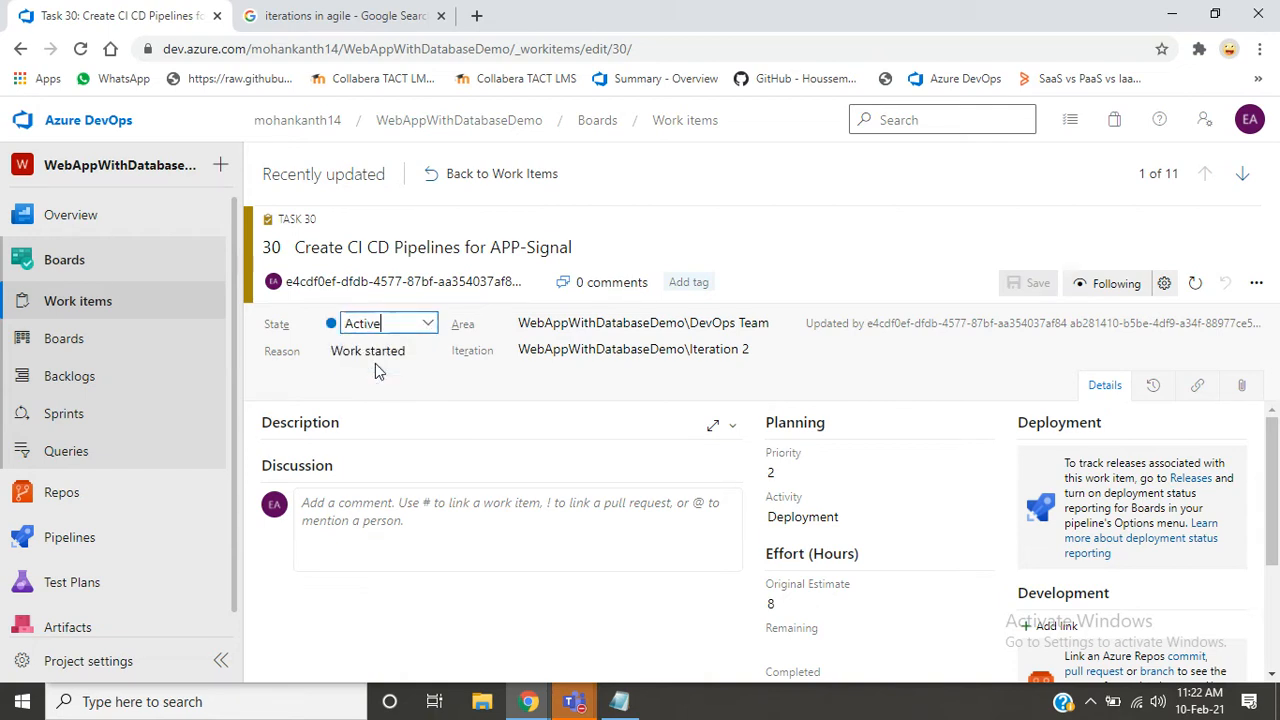
pyautogui.click(430, 352)
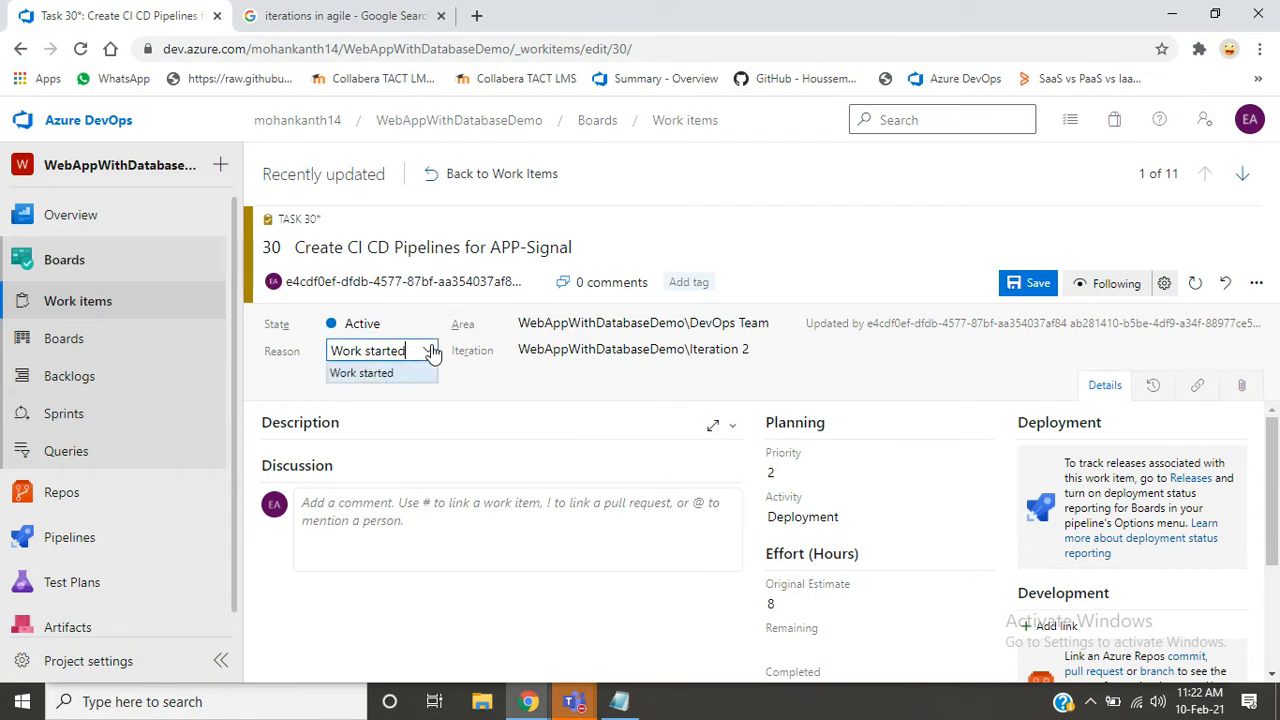
pyautogui.click(463, 385)
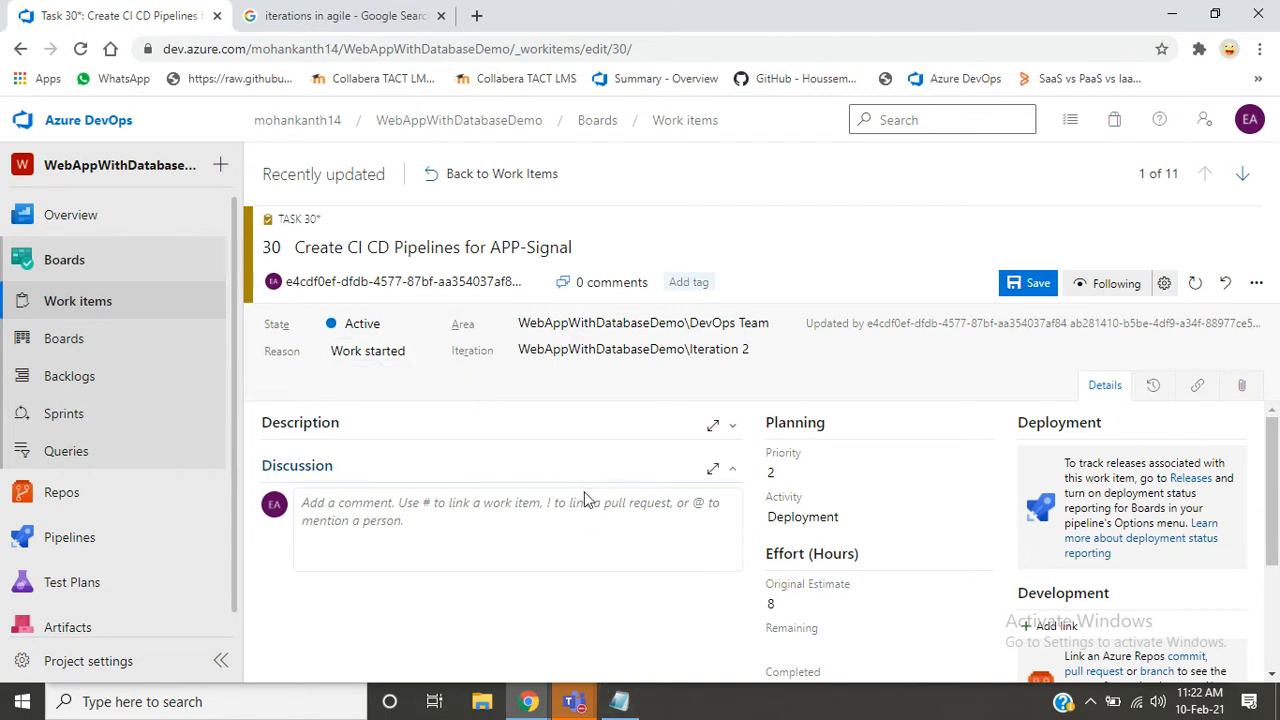
# - Write the discussion comment "Created CI Pipeline to build the code. Need to create CD Pipeline and resources in Azure" on the task
pyautogui.click(520, 508)
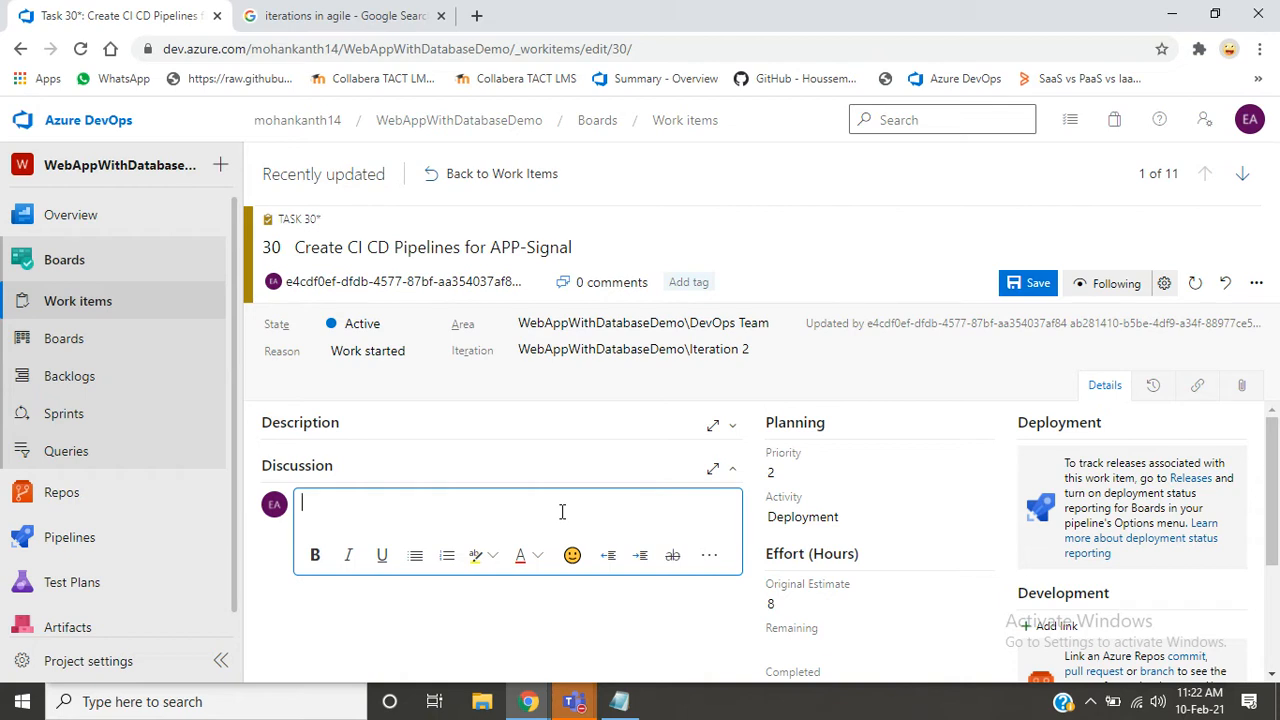
pyautogui.write('Created CI Pipeline t')
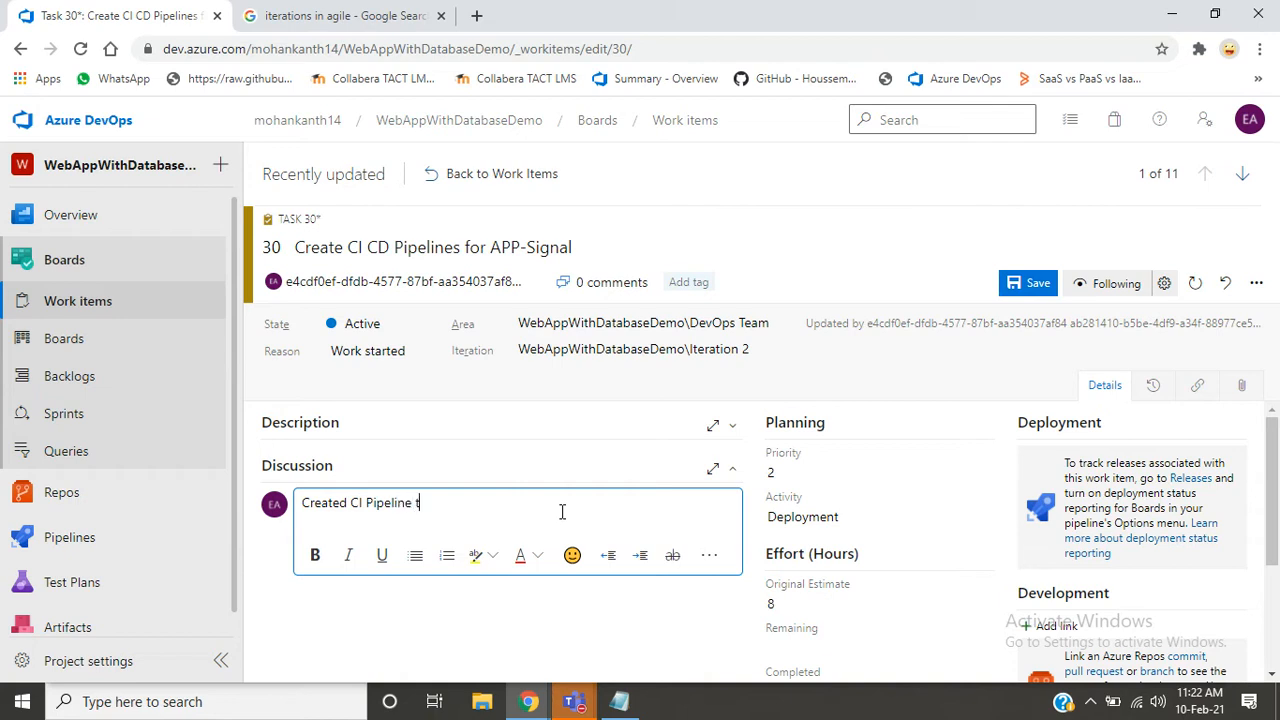
pyautogui.write('o build the so')
pyautogui.write('ource')
pyautogui.press('BackSpace')
pyautogui.press('BackSpace')
pyautogui.press('BackSpace')
pyautogui.press('BackSpace')
pyautogui.press('BackSpace')
pyautogui.press('BackSpace')
pyautogui.press('BackSpace')
pyautogui.write('code. Need ')
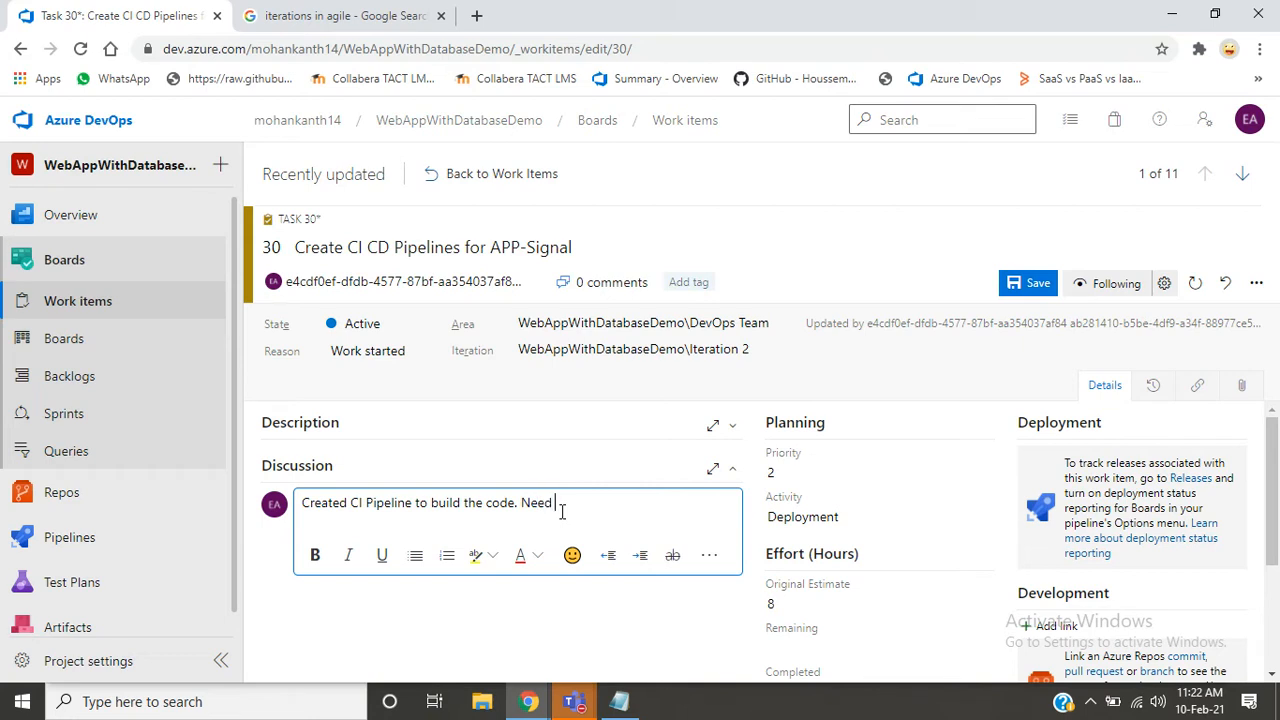
pyautogui.write('to create CD Pipeline and reso')
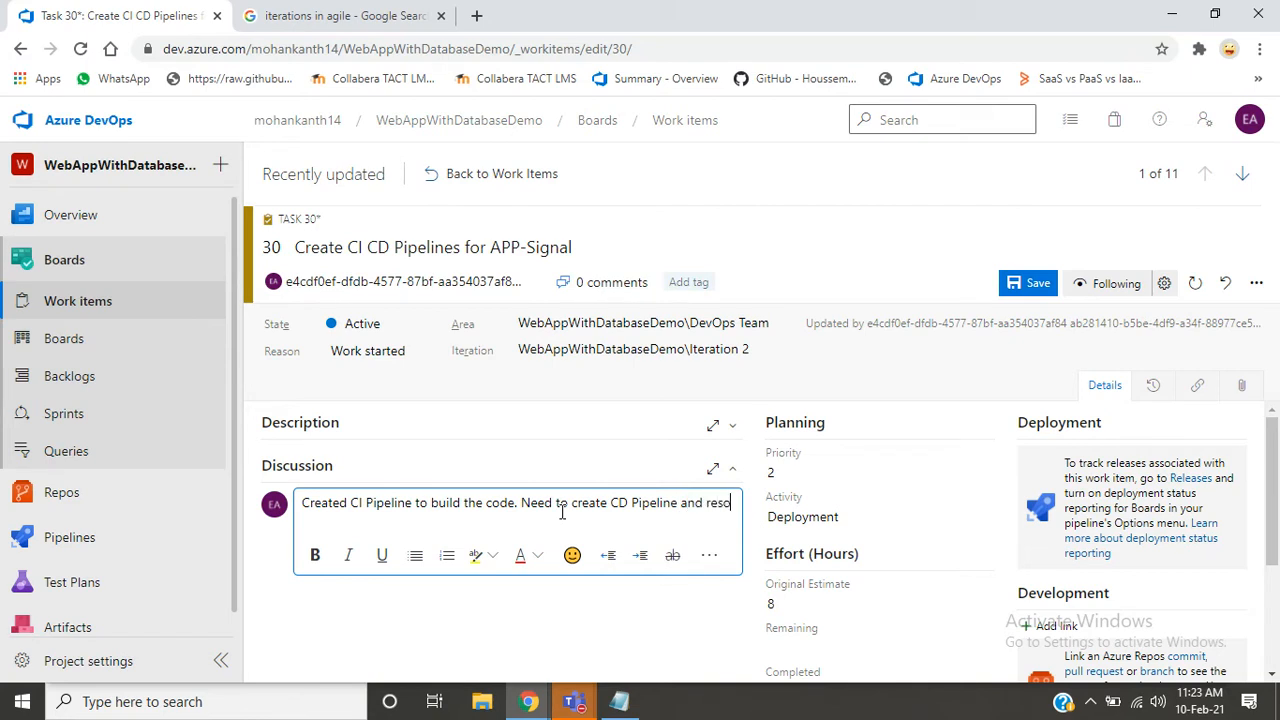
pyautogui.write('urces in')
pyautogui.write('Azure')
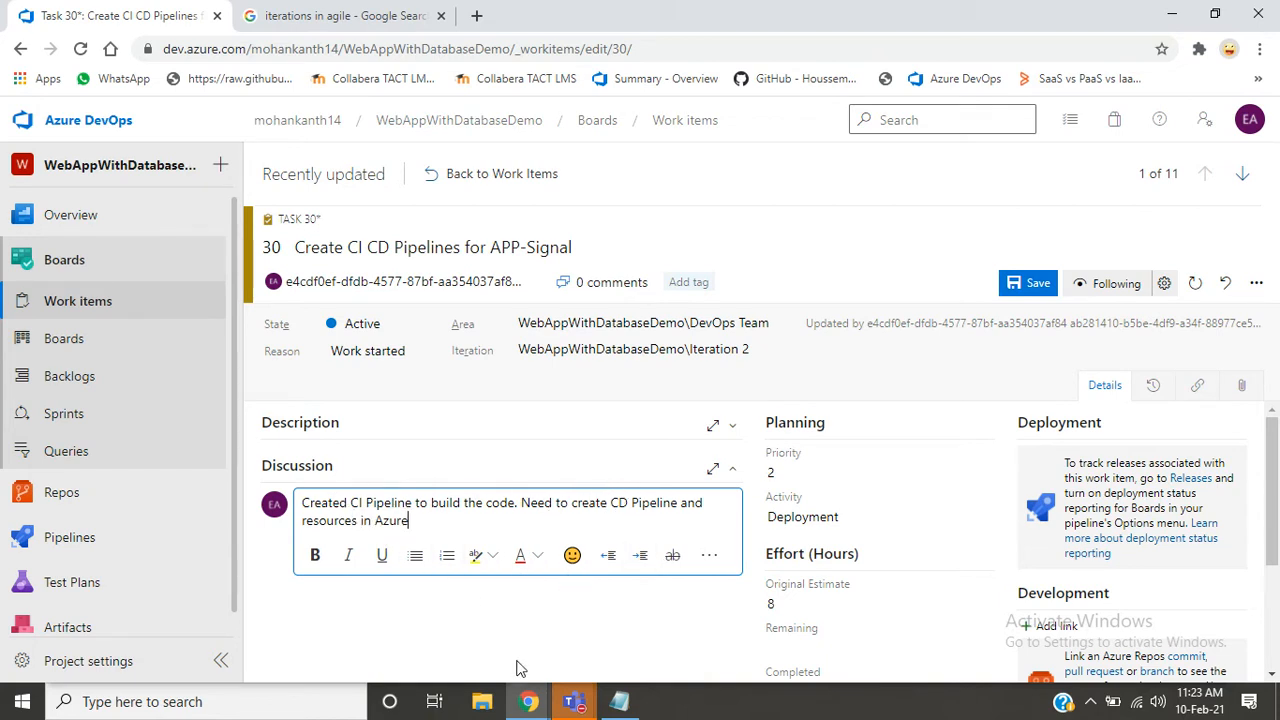
# - Set the task's remaining effort to 6 hours and save the task with its comment
pyautogui.moveTo(1276, 498); pyautogui.dragTo(1274, 567)
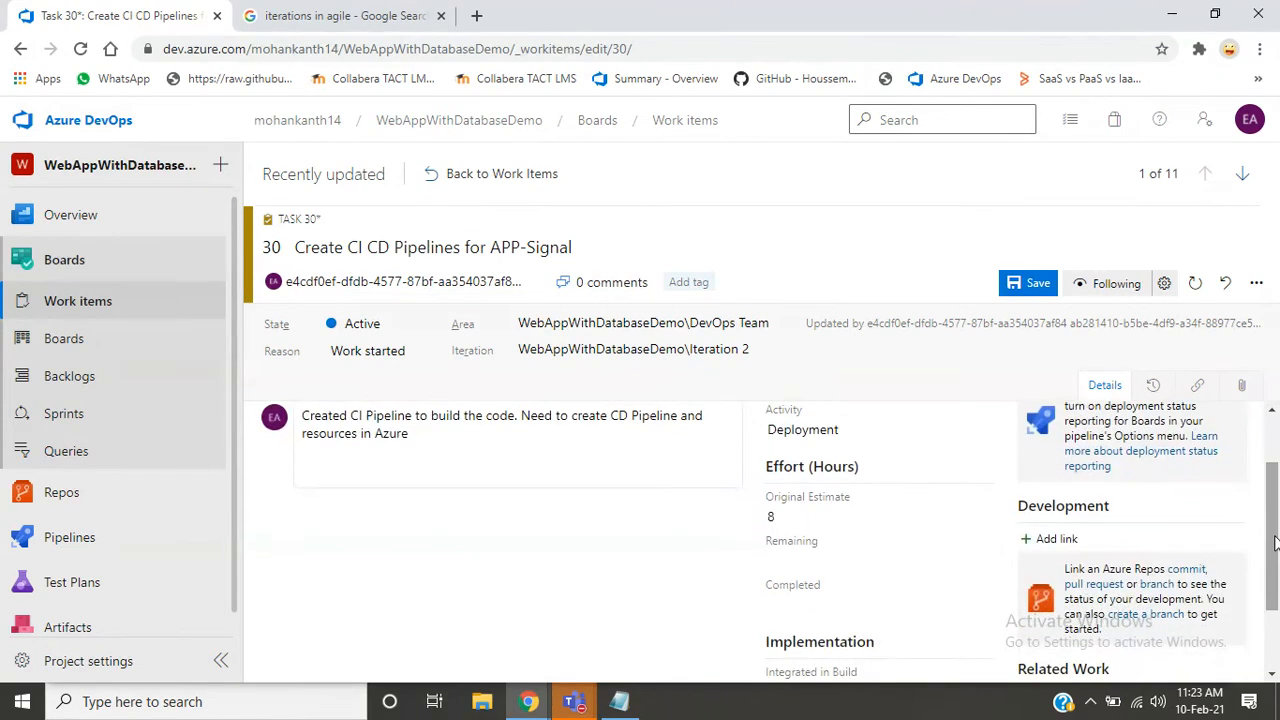
pyautogui.click(812, 561)
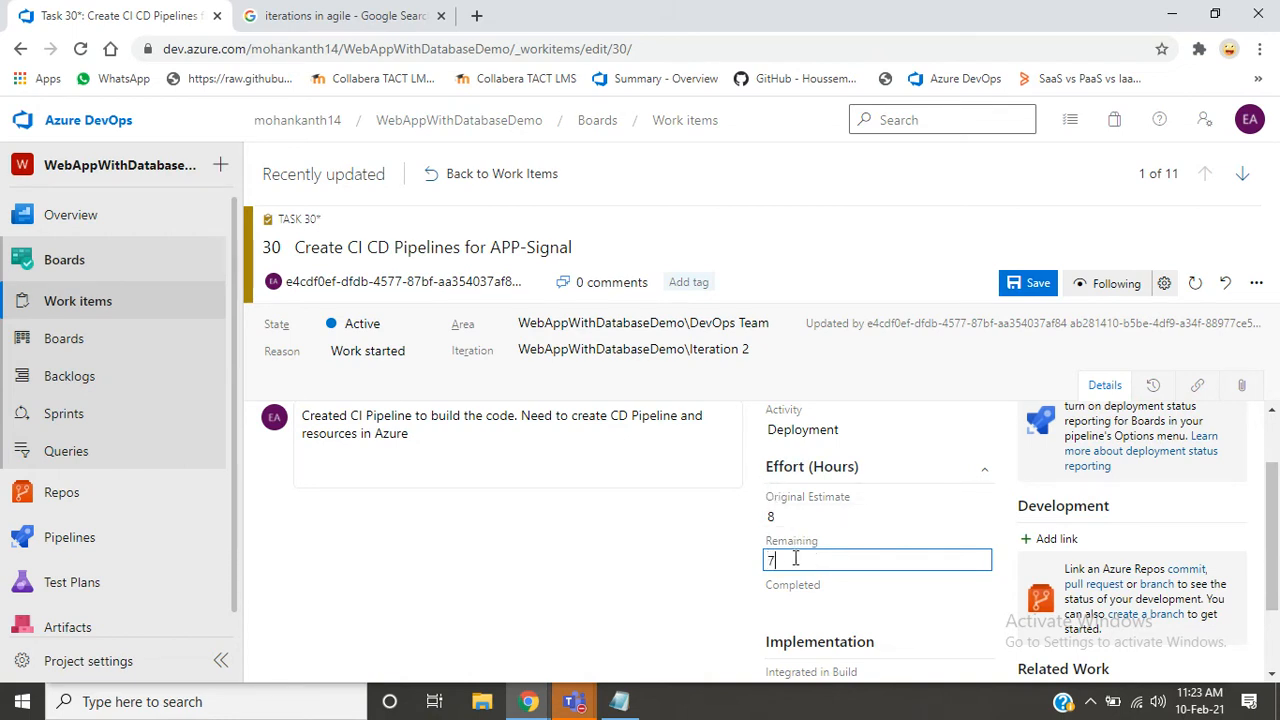
pyautogui.write('6')
pyautogui.click(648, 546)
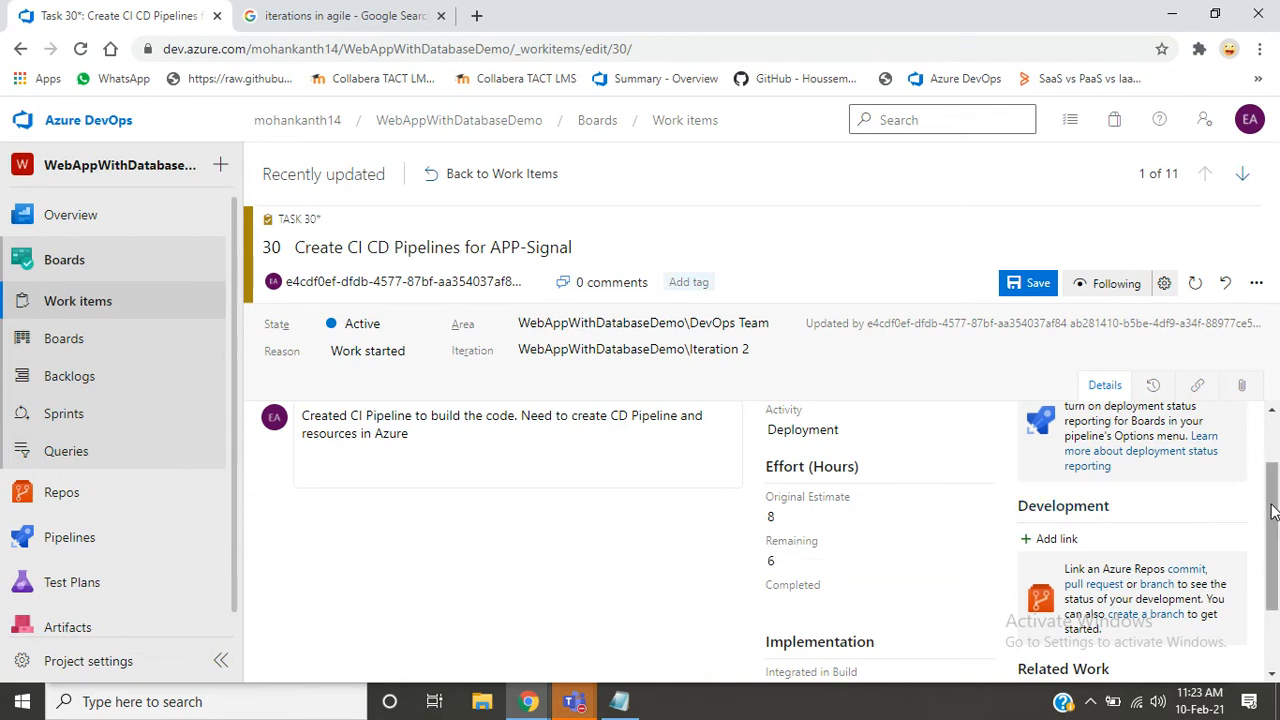
pyautogui.scroll(1, 1270, 412)
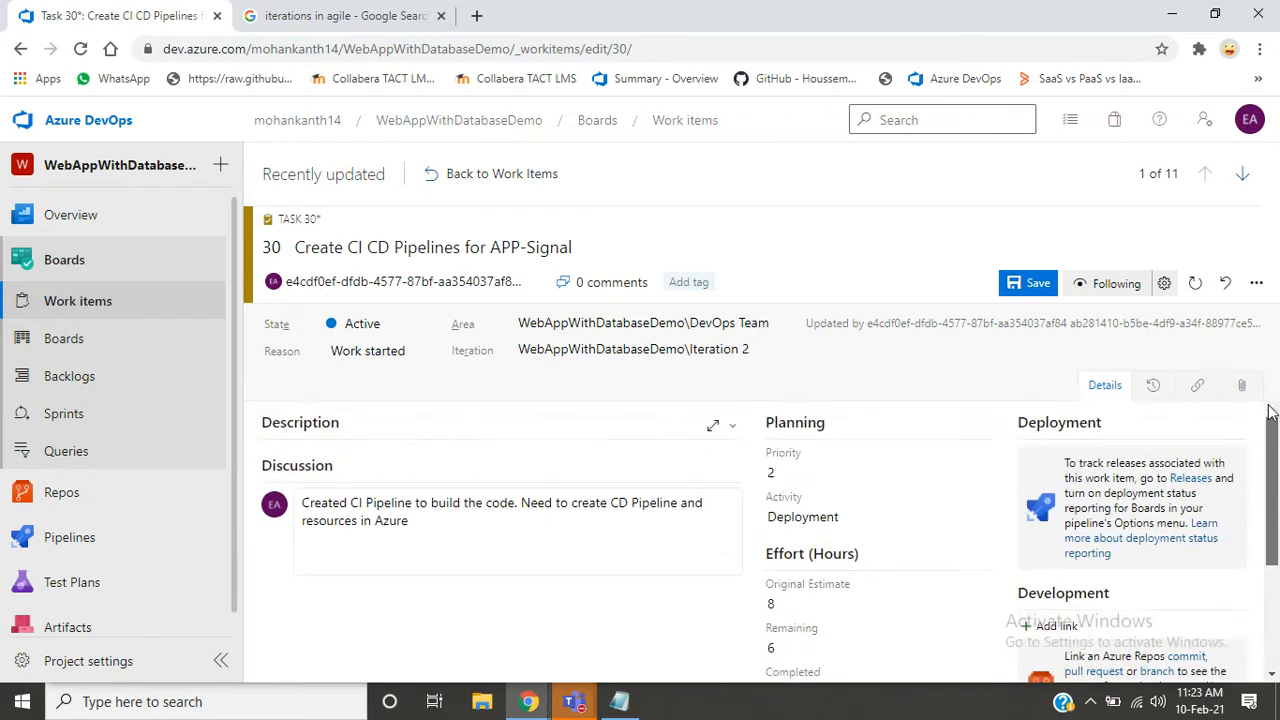
pyautogui.click(510, 535)
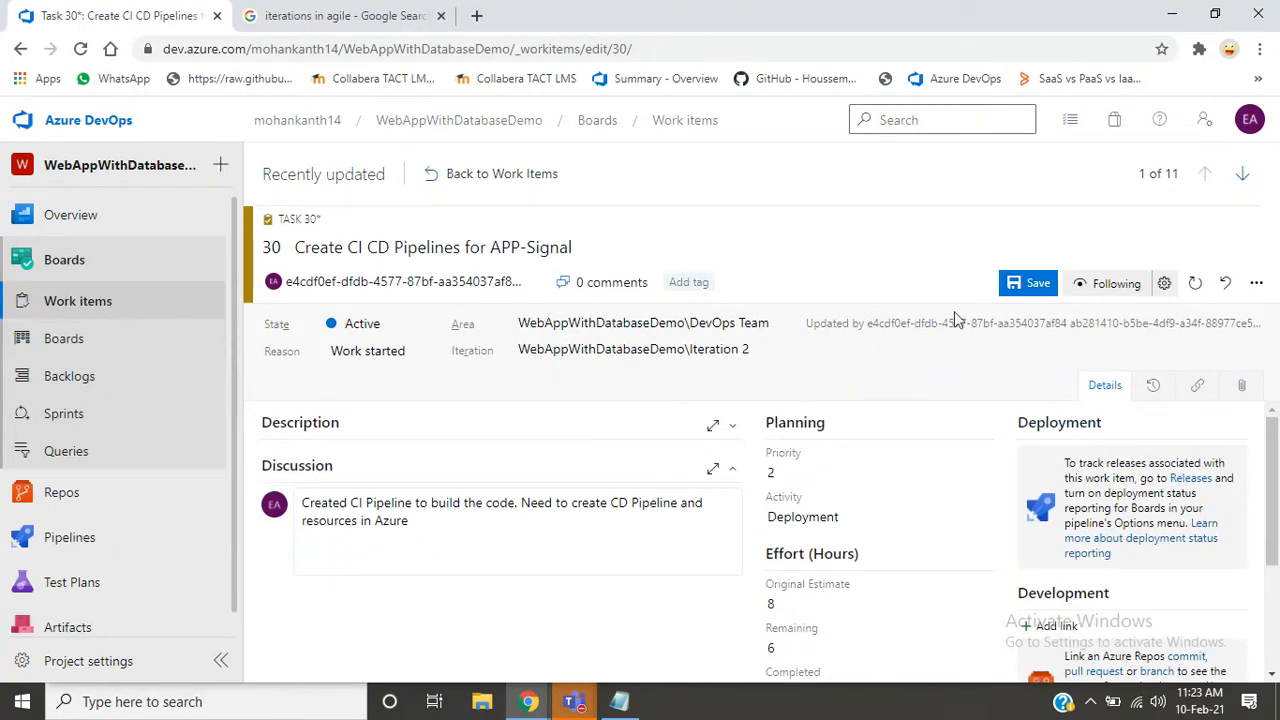
pyautogui.click(1028, 284)
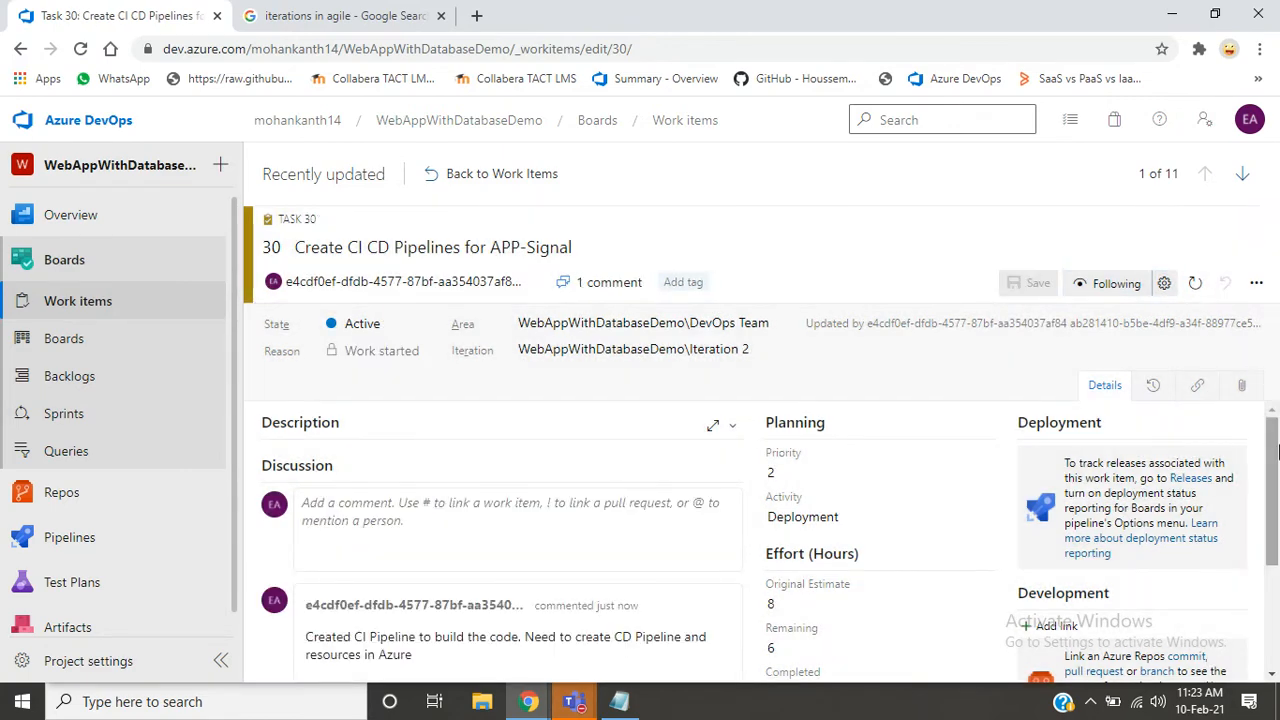
pyautogui.moveTo(1275, 451); pyautogui.dragTo(1275, 507)
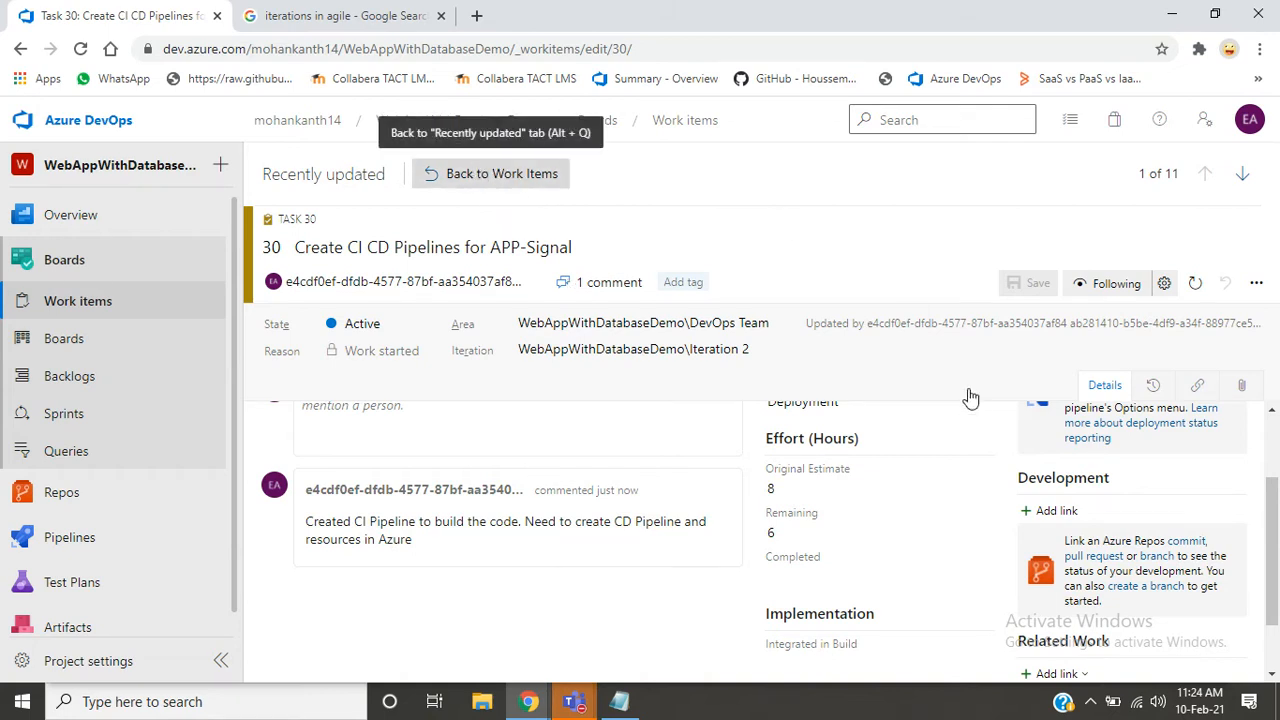
pyautogui.hotkey('alt', 'q')
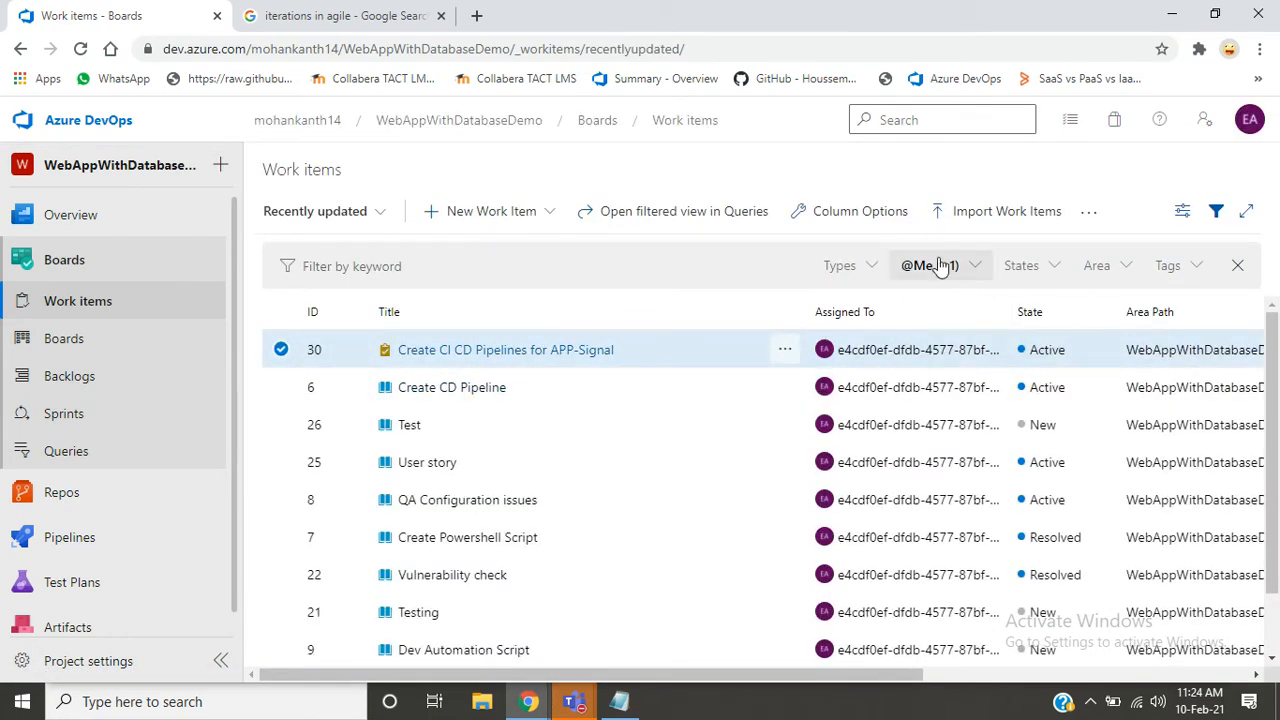
pyautogui.click(940, 265)
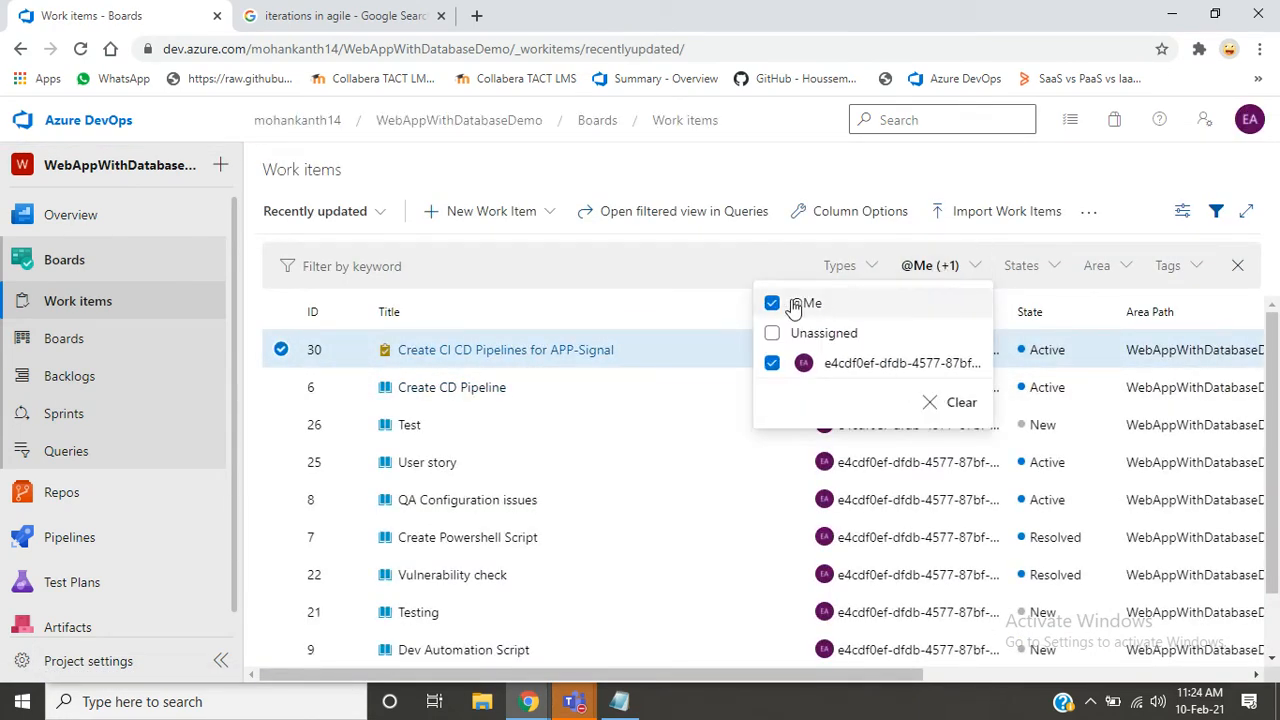
pyautogui.click(794, 306)
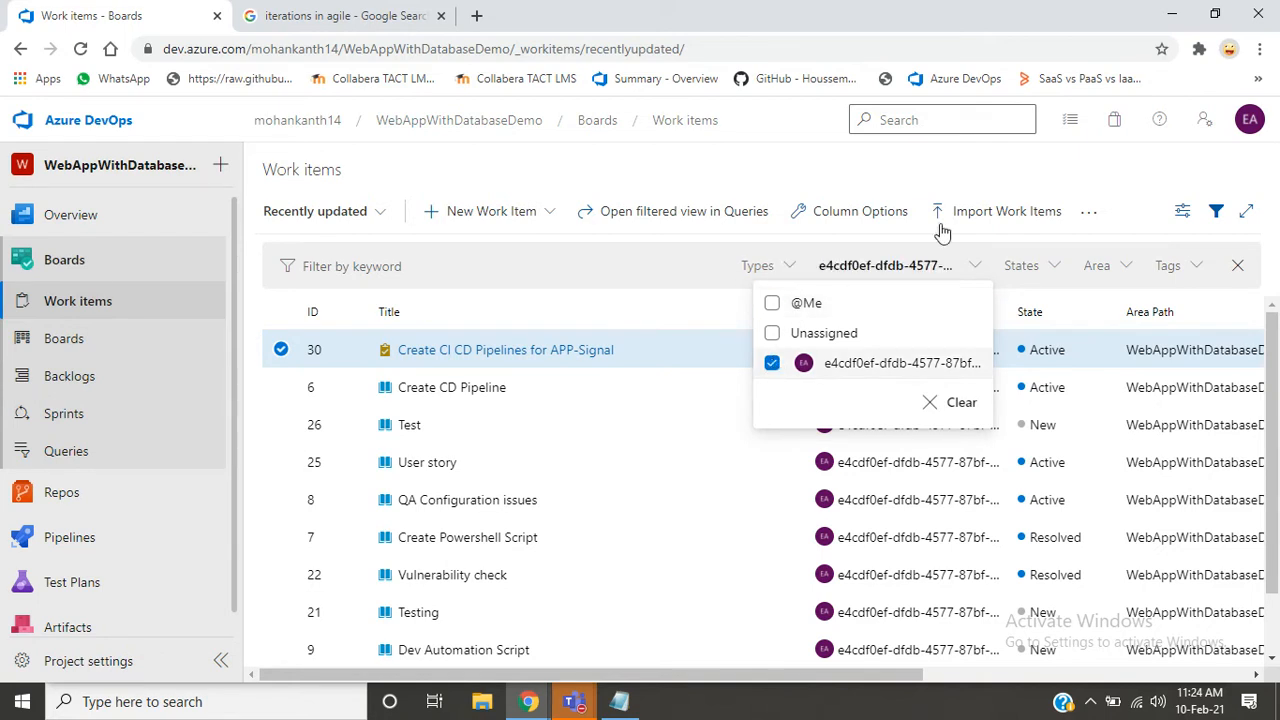
# - Filter the work items list to items assigned to the listed account
pyautogui.click(773, 364)
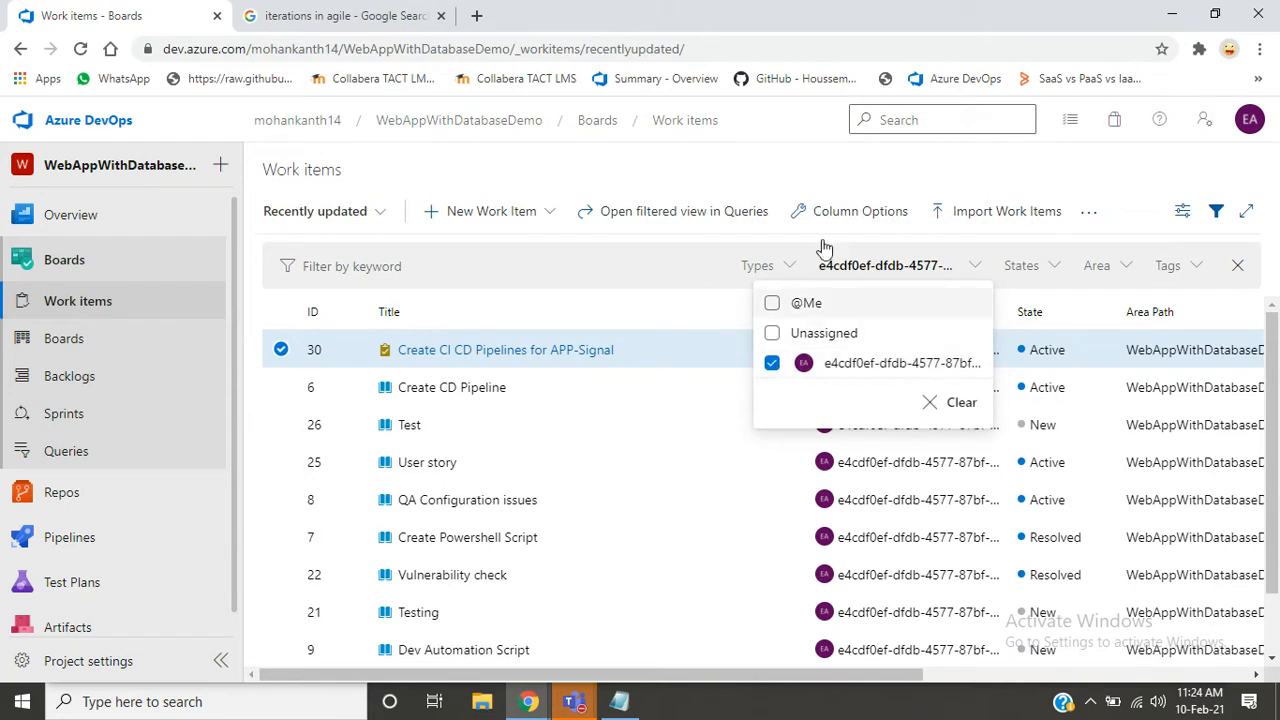
pyautogui.click(758, 162)
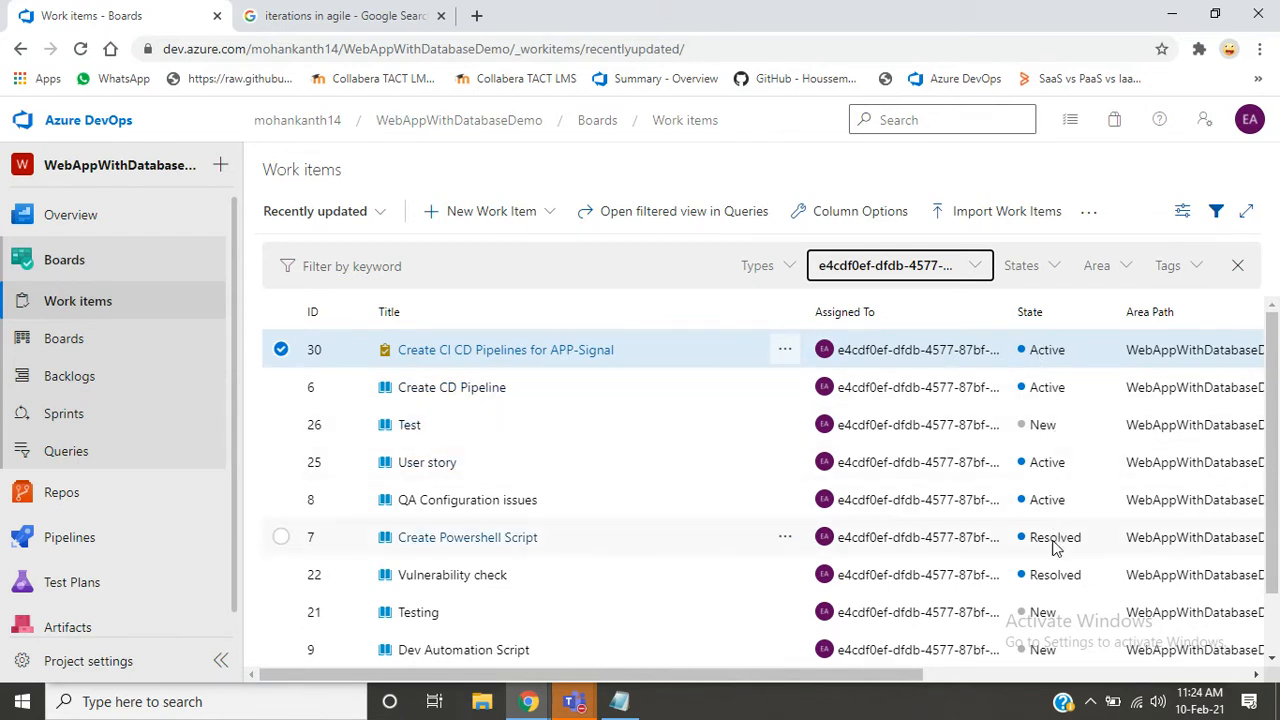
# - Open the task "Create CI CD Pipelines for APP-Signal" and write the discussion comment "Created CD Pipeline and resources in azure. Deployed successfully"
pyautogui.click(508, 355)
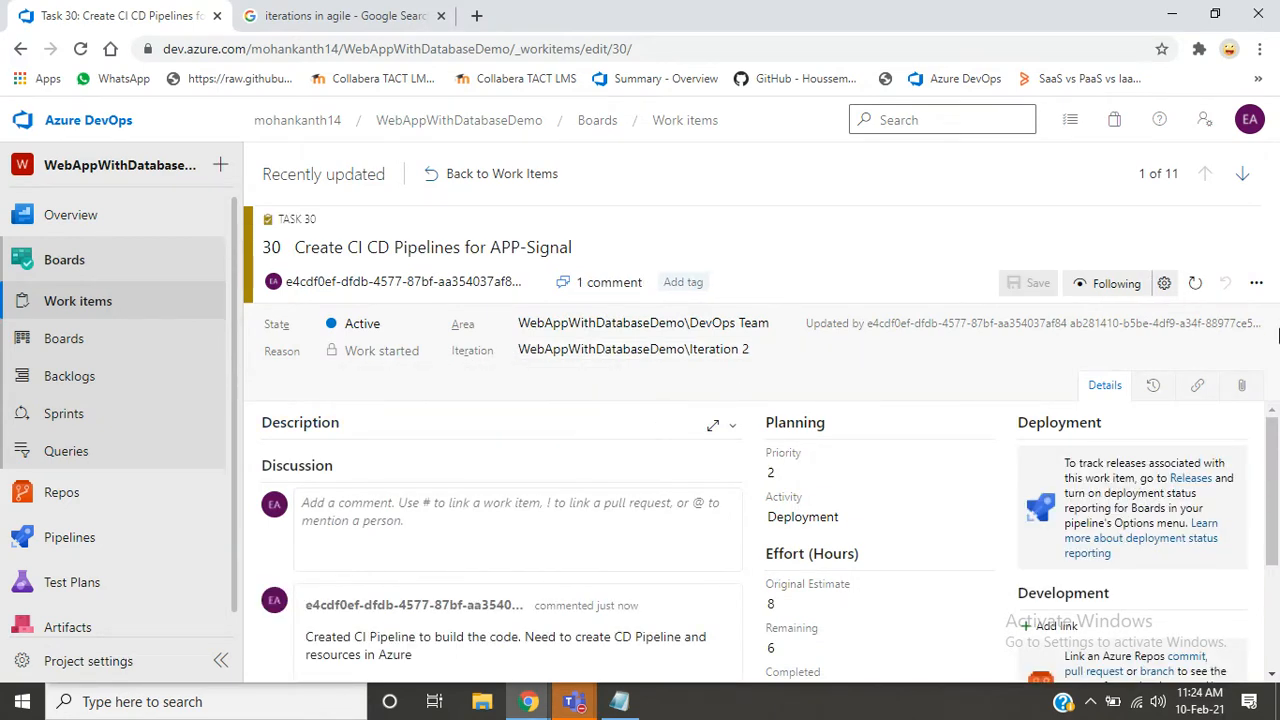
pyautogui.moveTo(1276, 425); pyautogui.dragTo(1276, 444)
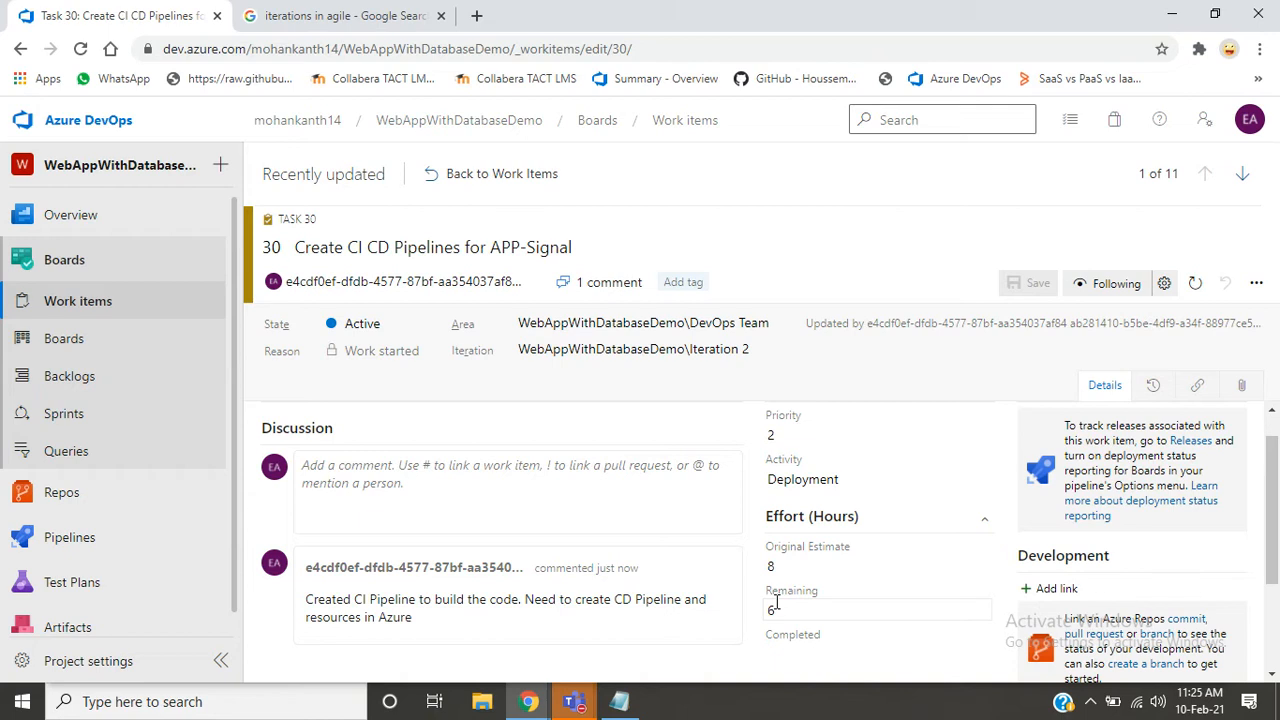
pyautogui.click(443, 506)
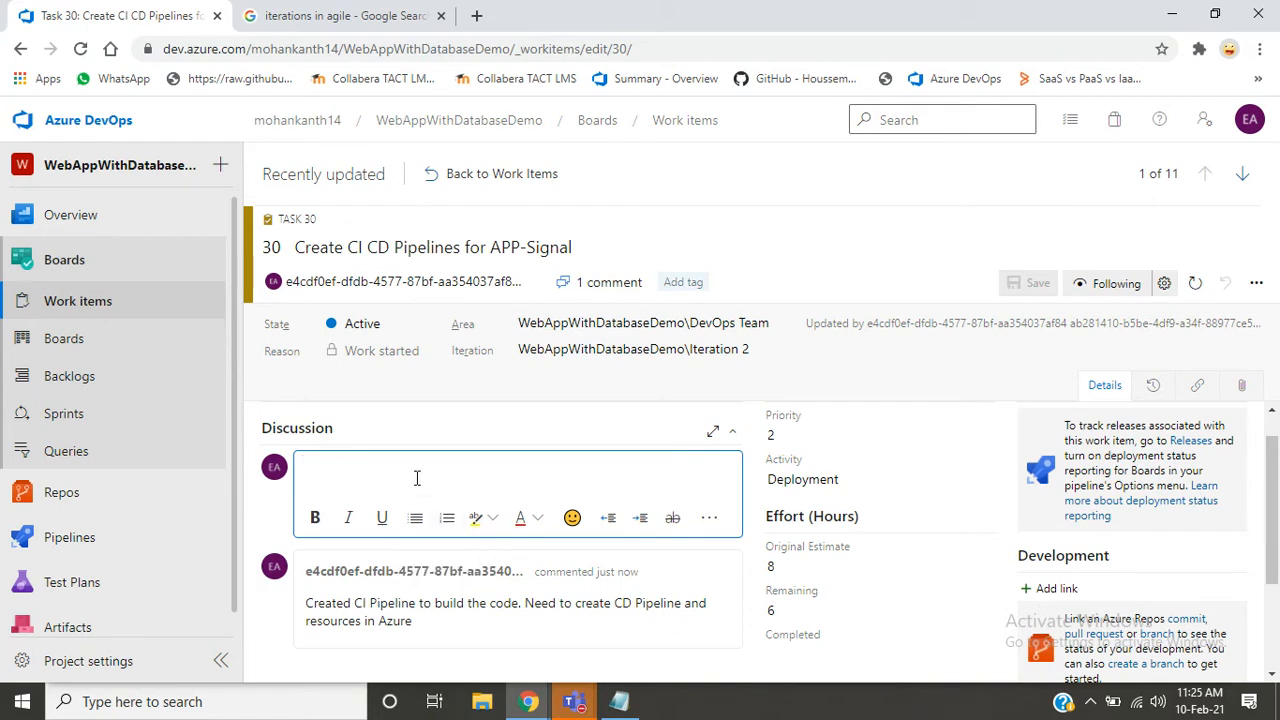
pyautogui.write('Created CD Pip')
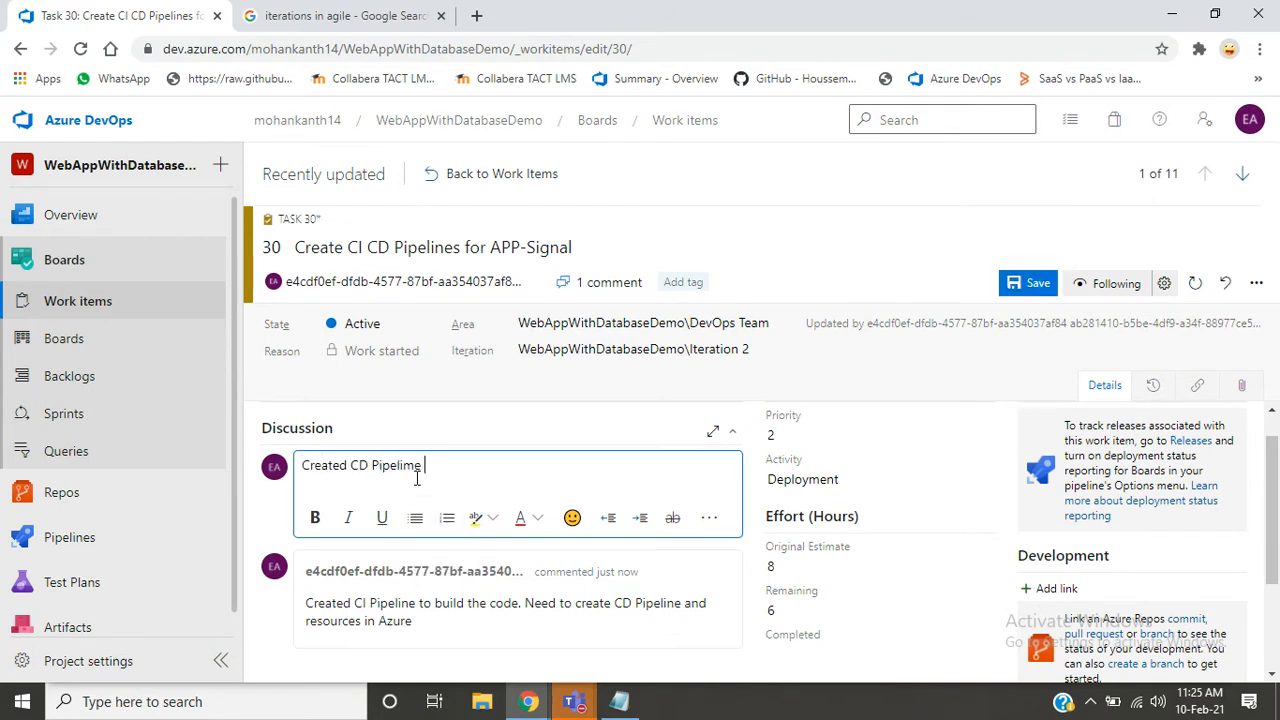
pyautogui.write('eline')
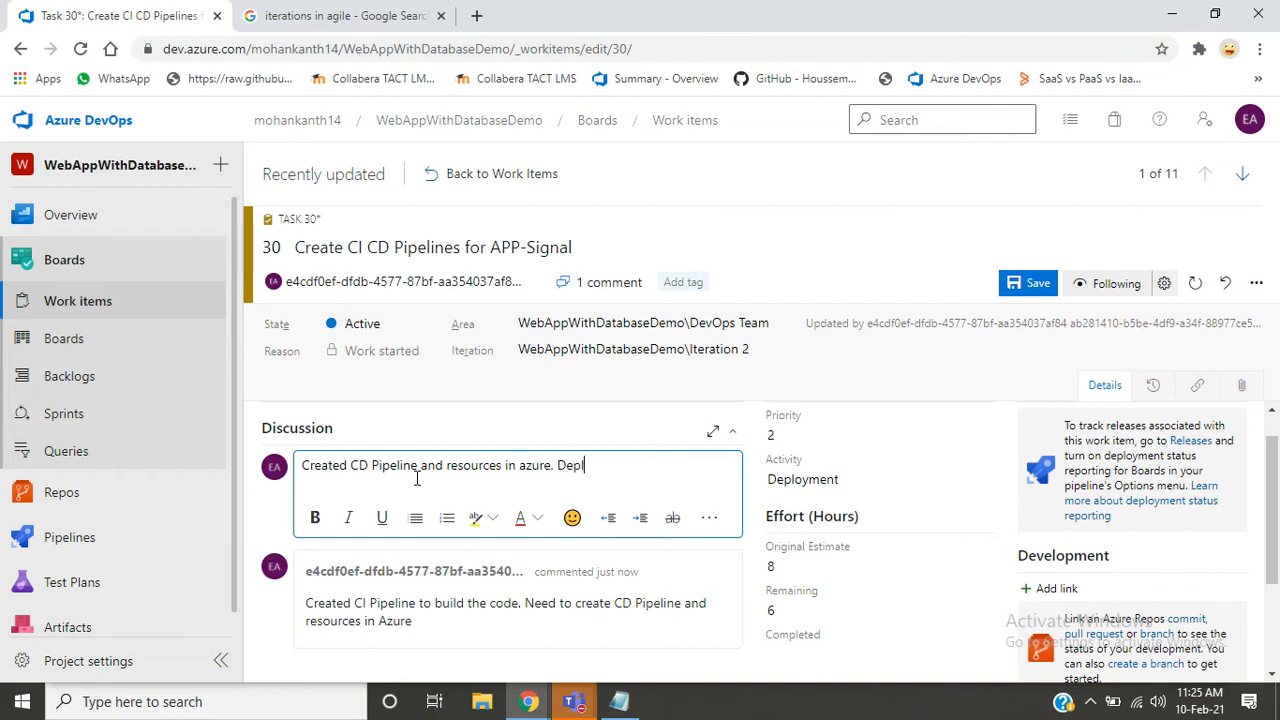
pyautogui.write('oyed successfully')
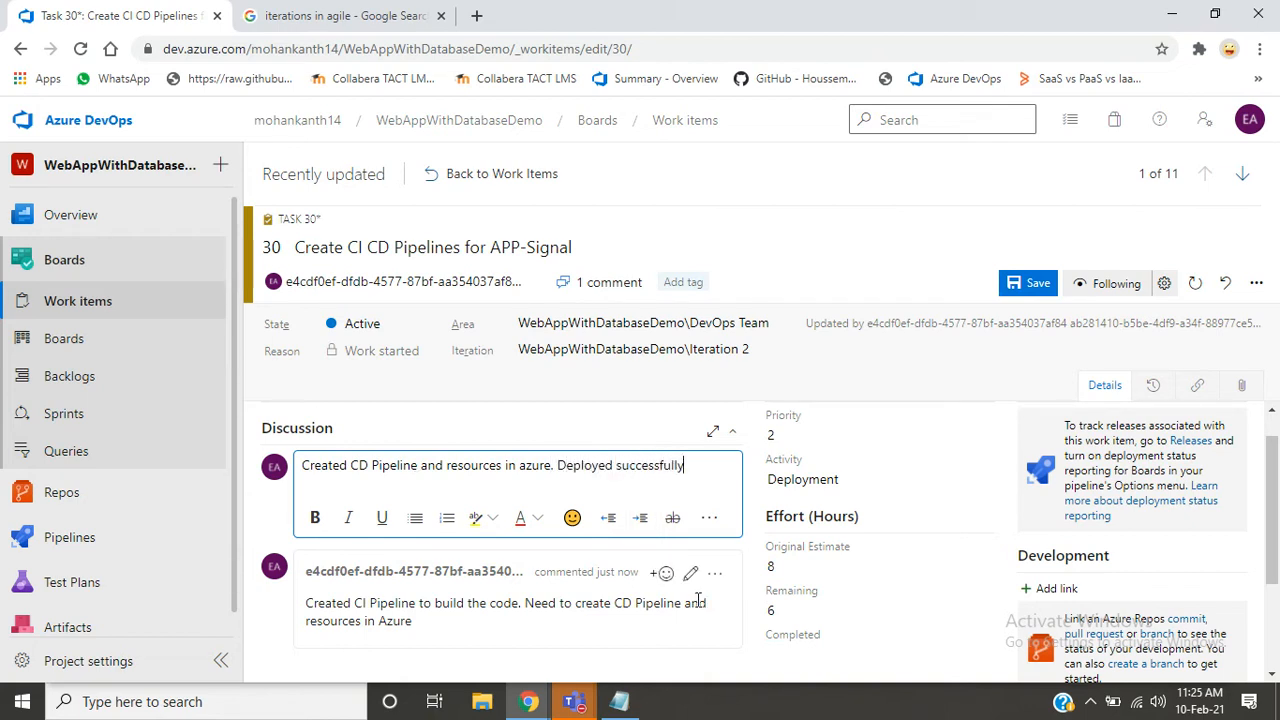
# - Set the task's remaining effort to 0 hours and its completed effort to 8 hours
pyautogui.click(800, 605)
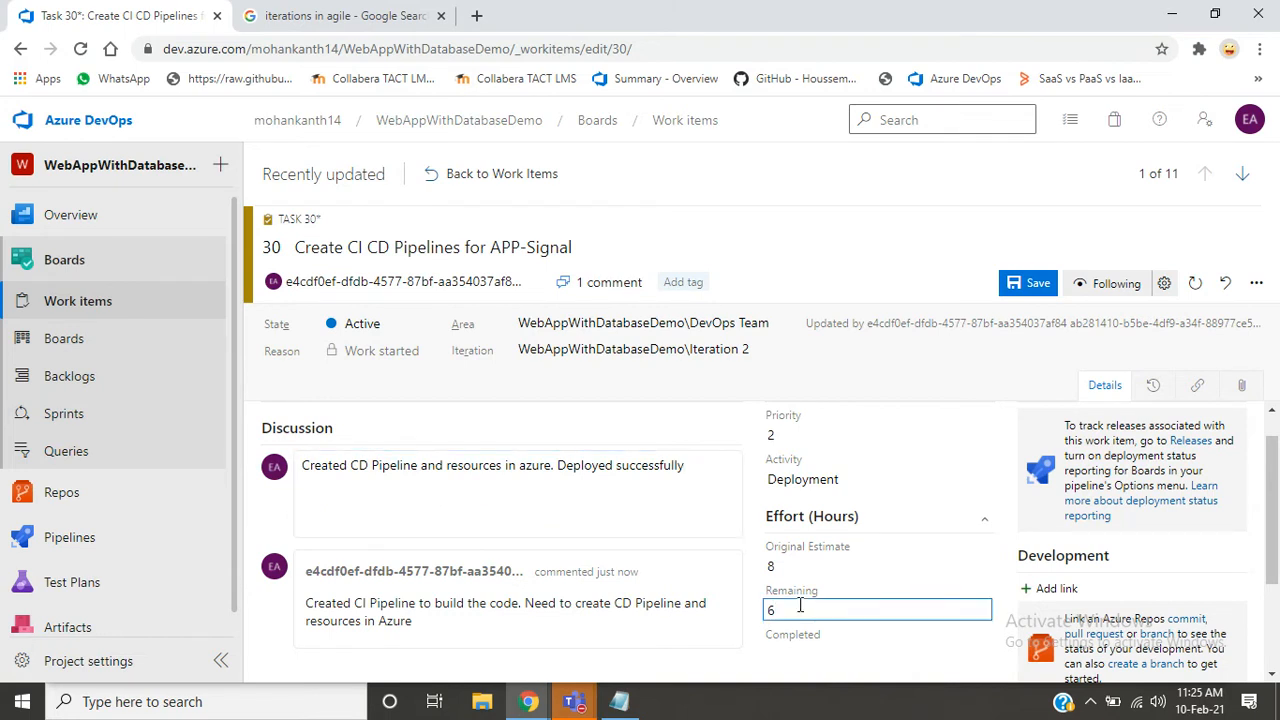
pyautogui.click(855, 650)
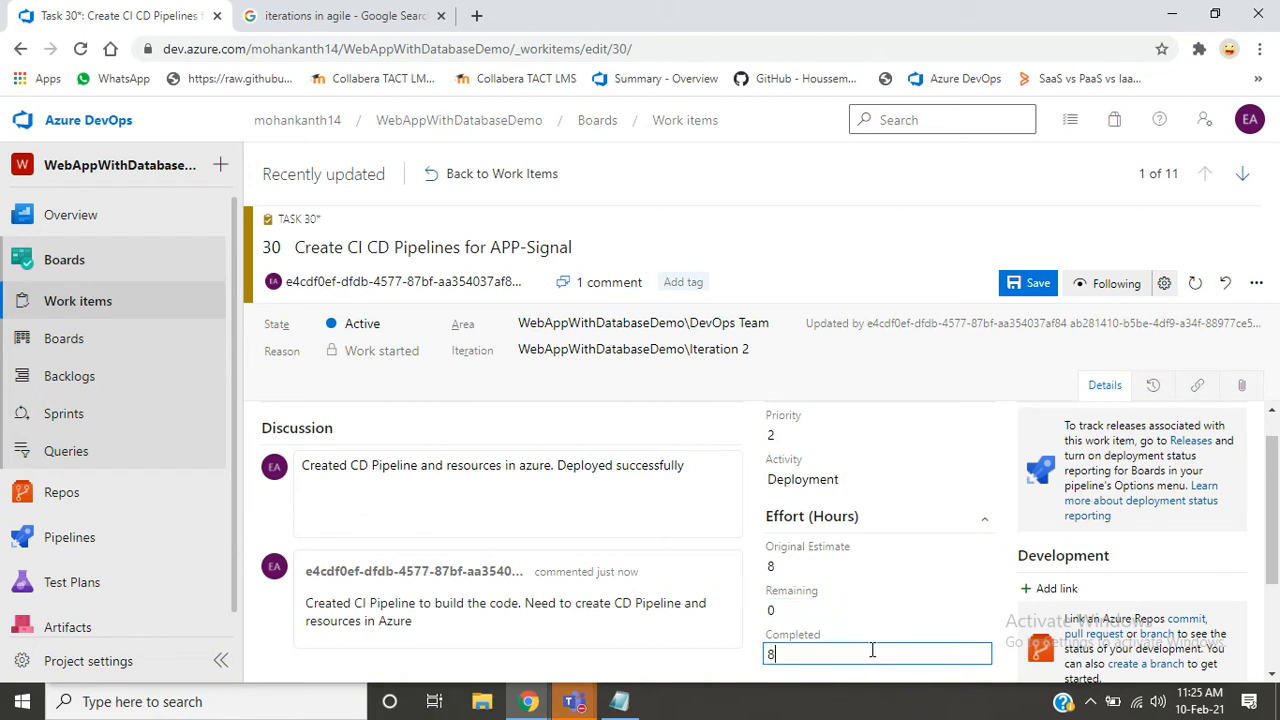
pyautogui.click(668, 662)
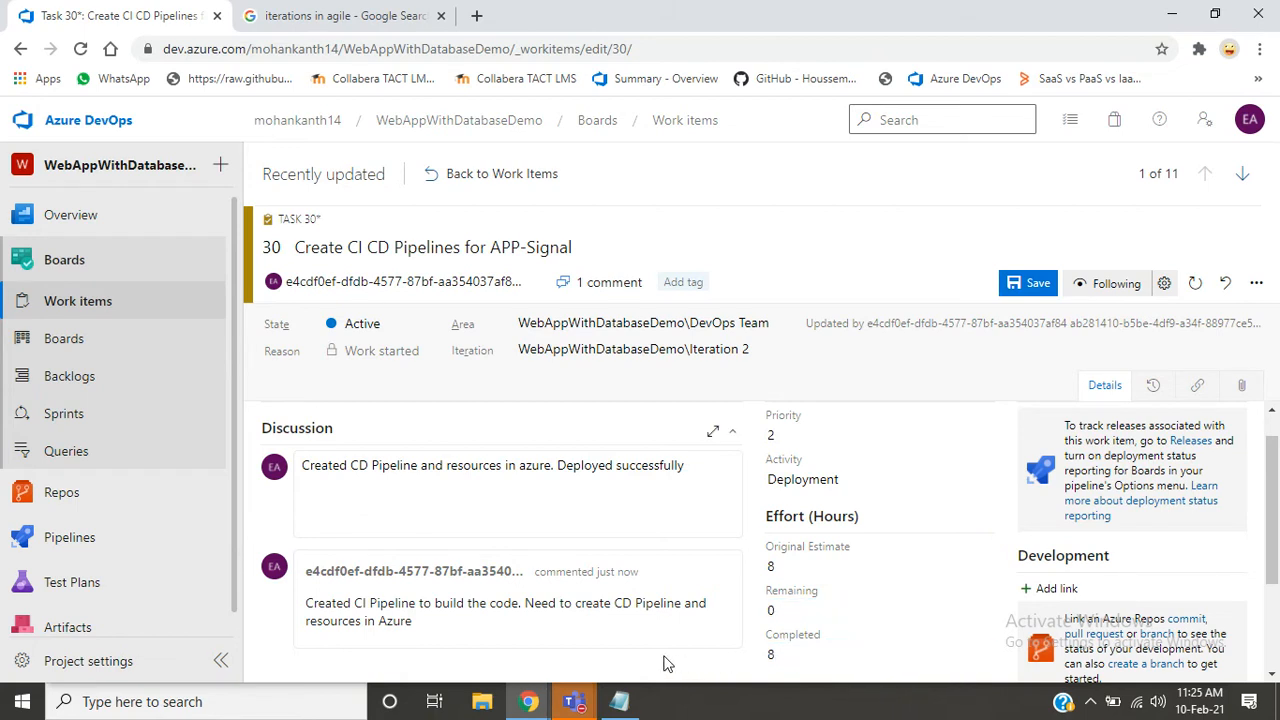
# - Set the task's state to Closed and save the task
pyautogui.click(427, 329)
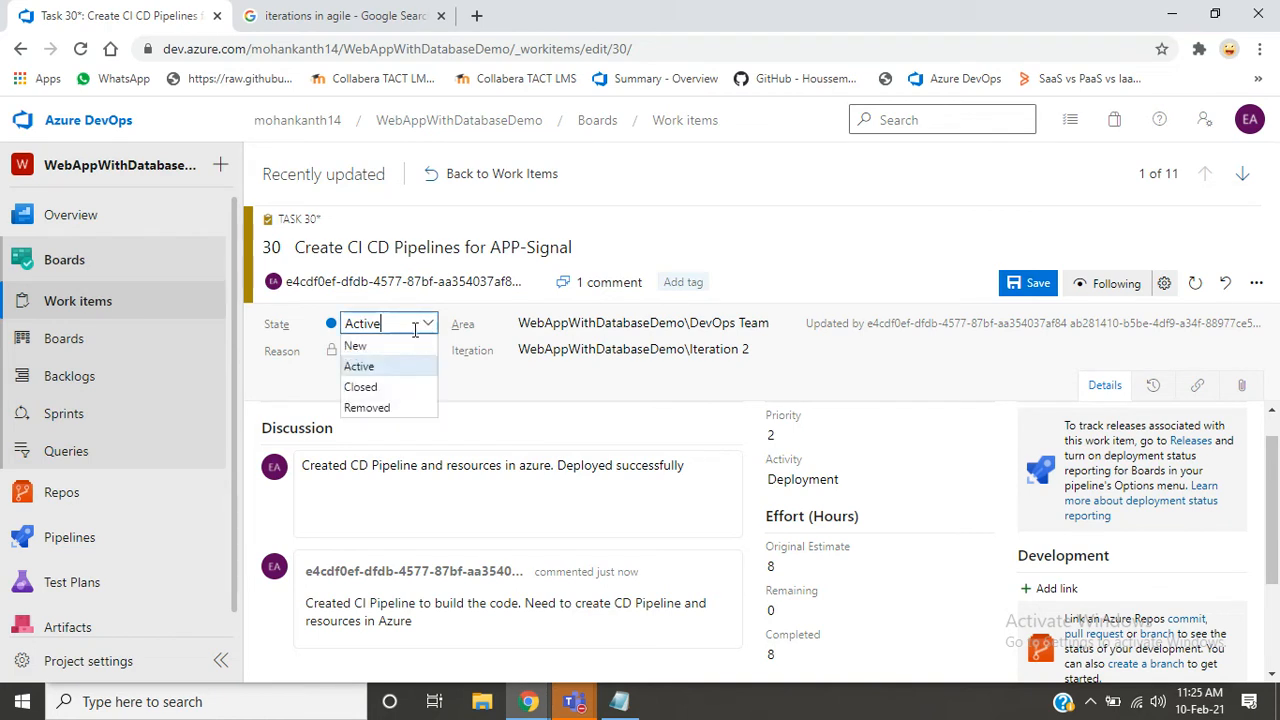
pyautogui.click(392, 389)
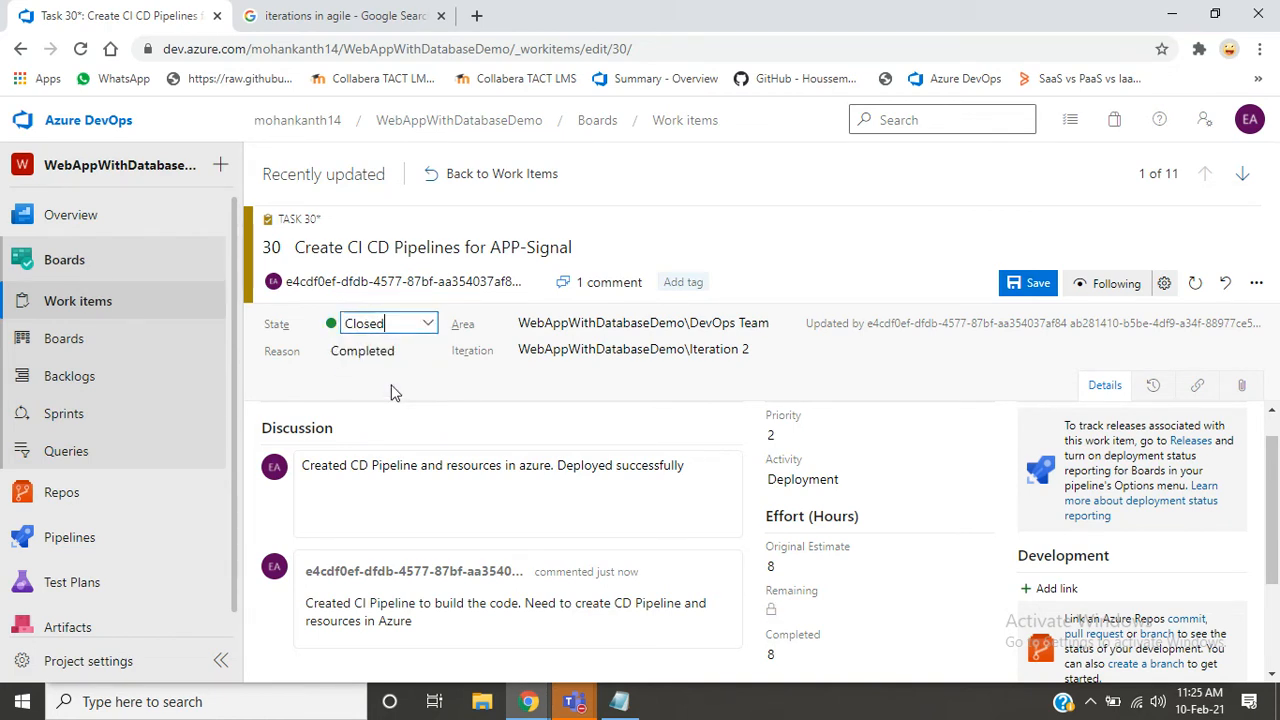
pyautogui.click(474, 399)
pyautogui.click(1036, 284)
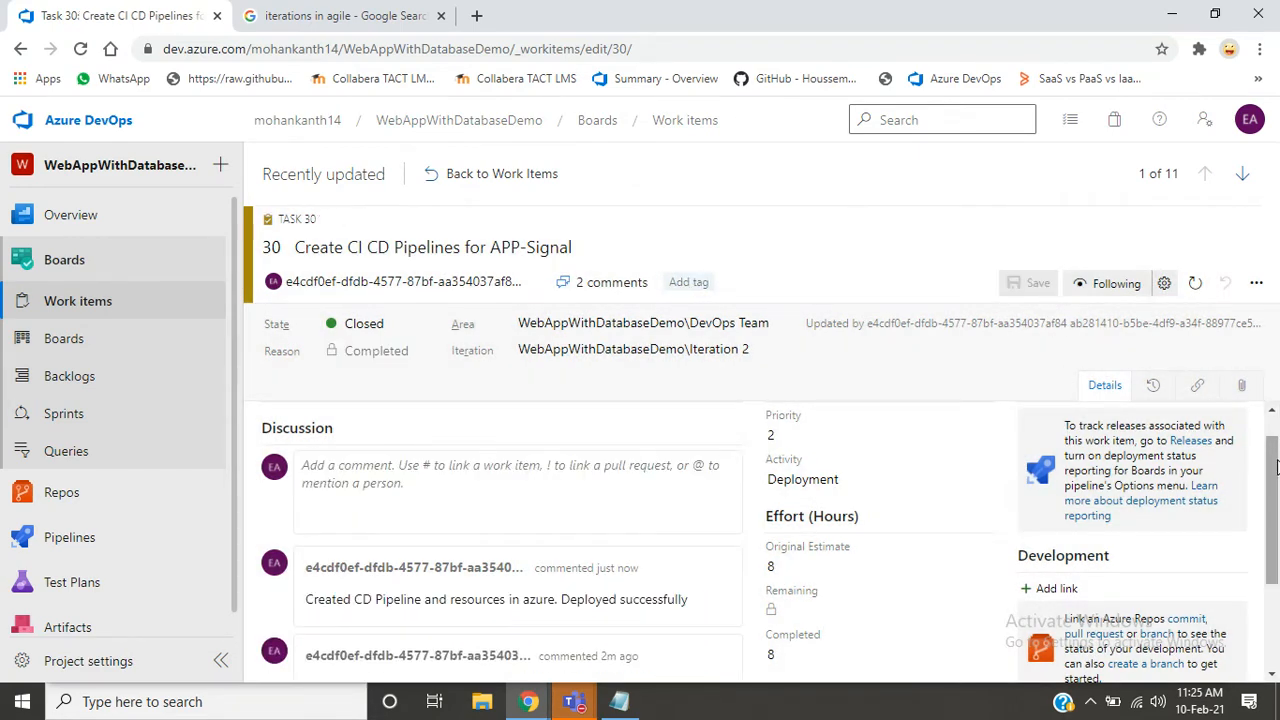
# - Return to the work items list and check the filtered items and the states offered for filtering
pyautogui.moveTo(1275, 506); pyautogui.dragTo(1275, 511)
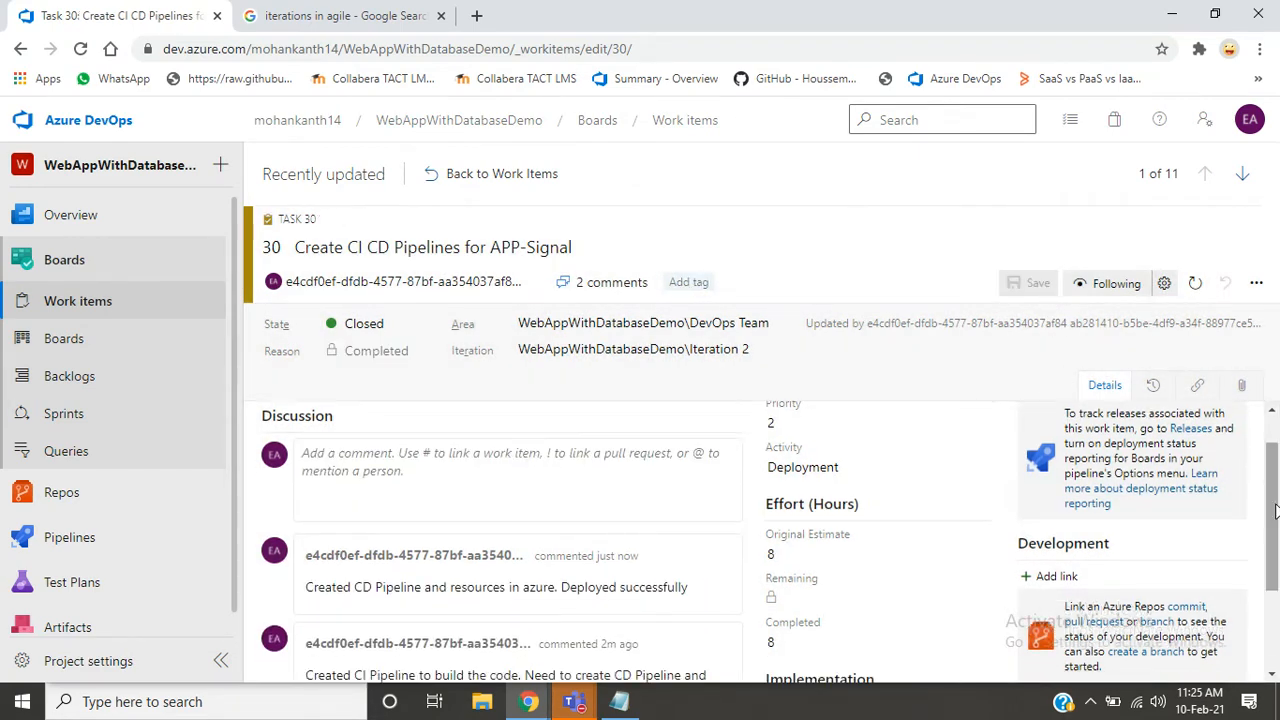
pyautogui.click(459, 180)
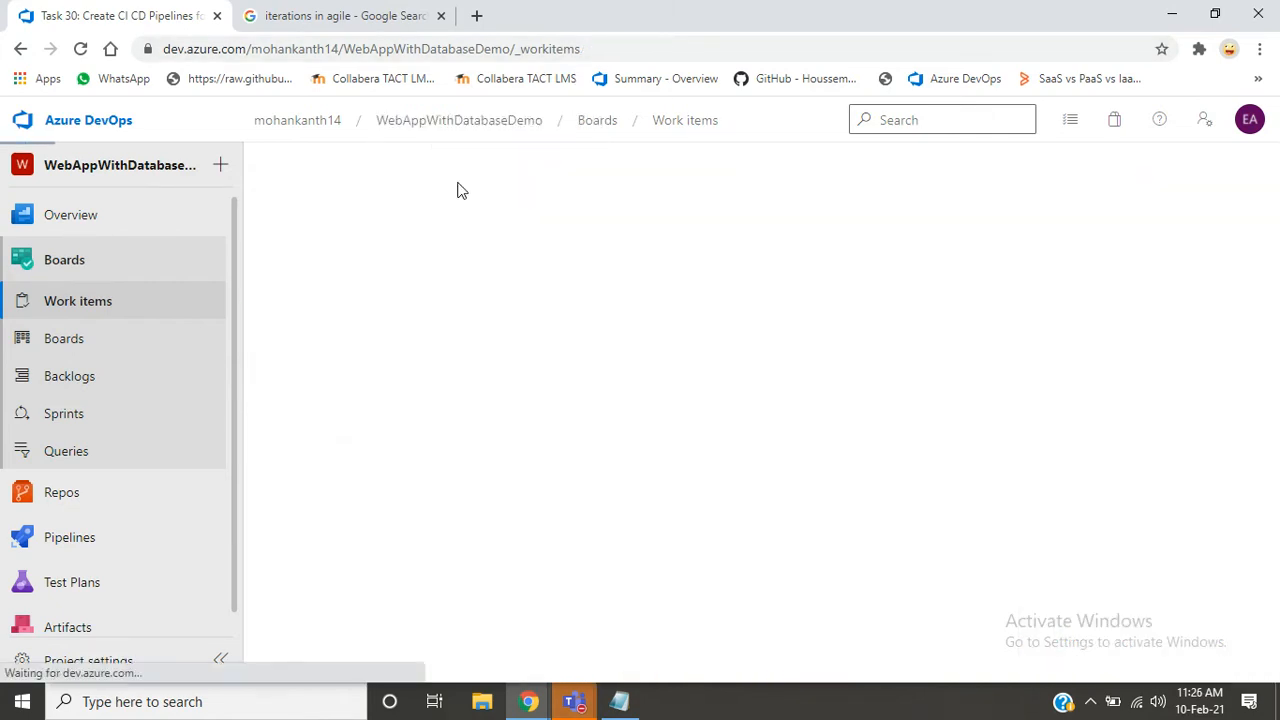
pyautogui.hotkey('ctrl', 'a')
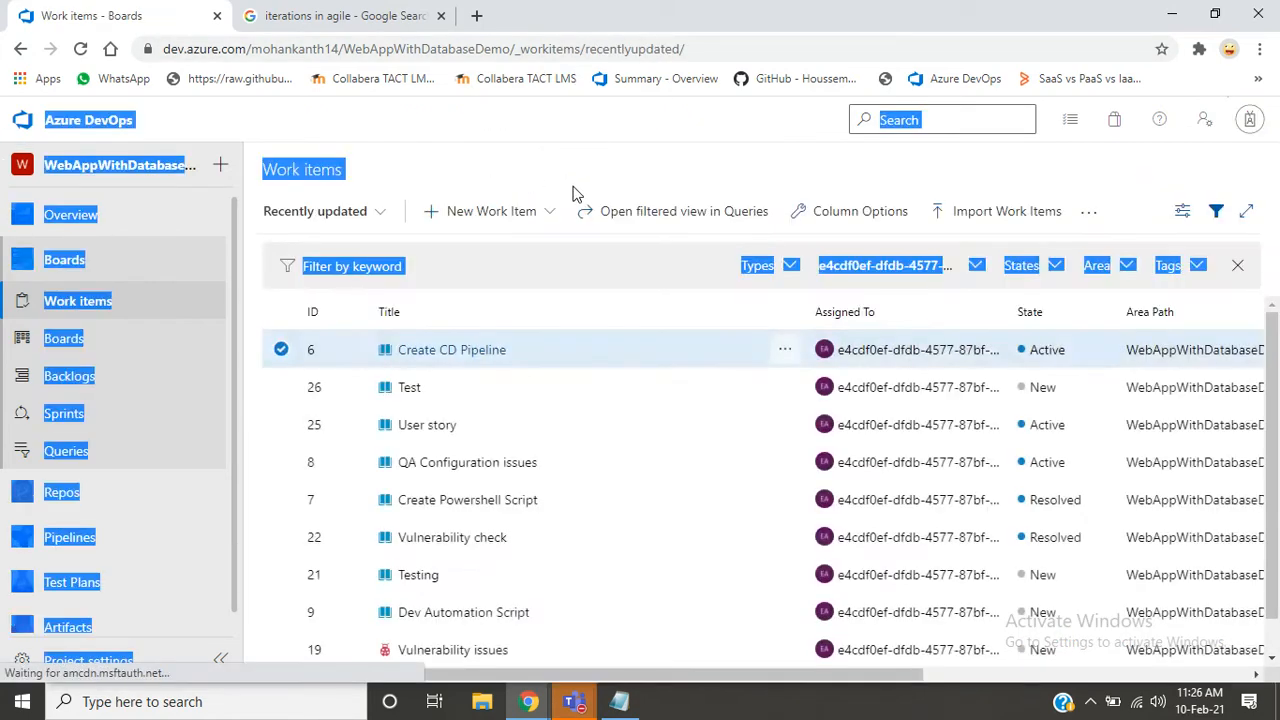
pyautogui.click(582, 180)
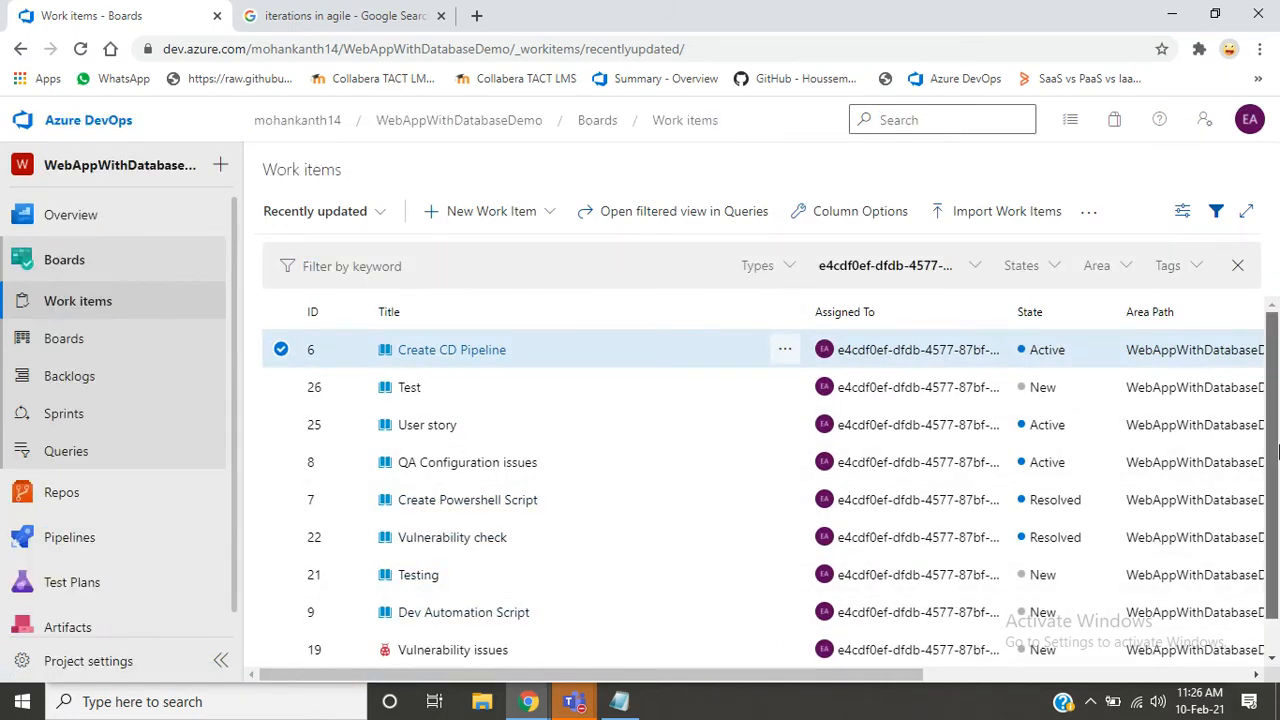
pyautogui.scroll(-1, 1272, 500)
pyautogui.scroll(1, 1158, 358)
pyautogui.click(1037, 262)
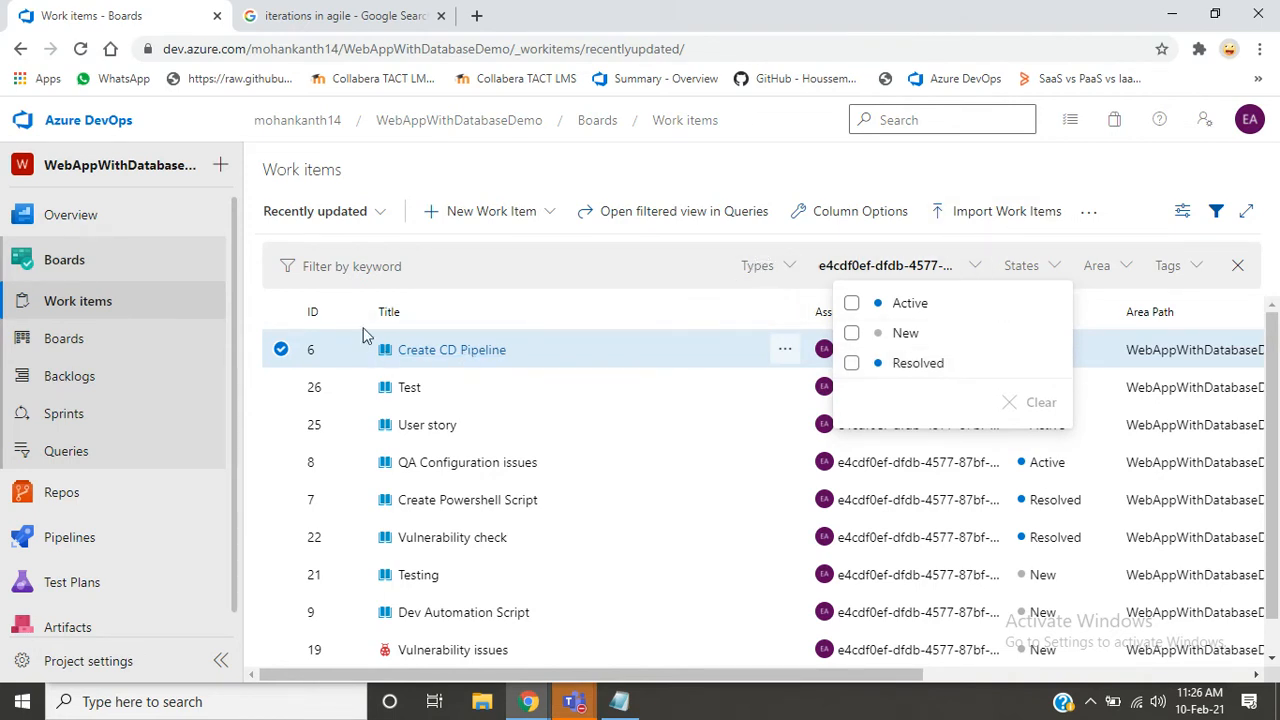
# - View the filtered work items as a query, go back to the work items list and look through its columns
pyautogui.click(690, 213)
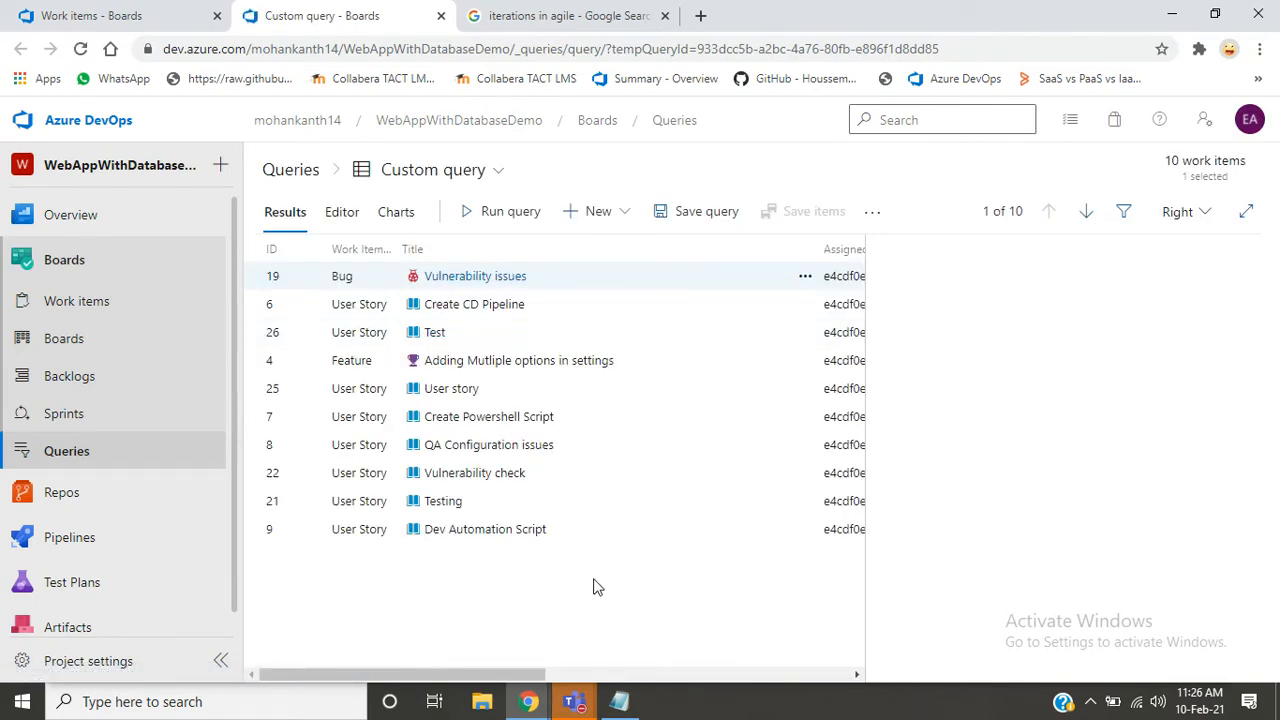
pyautogui.click(46, 16)
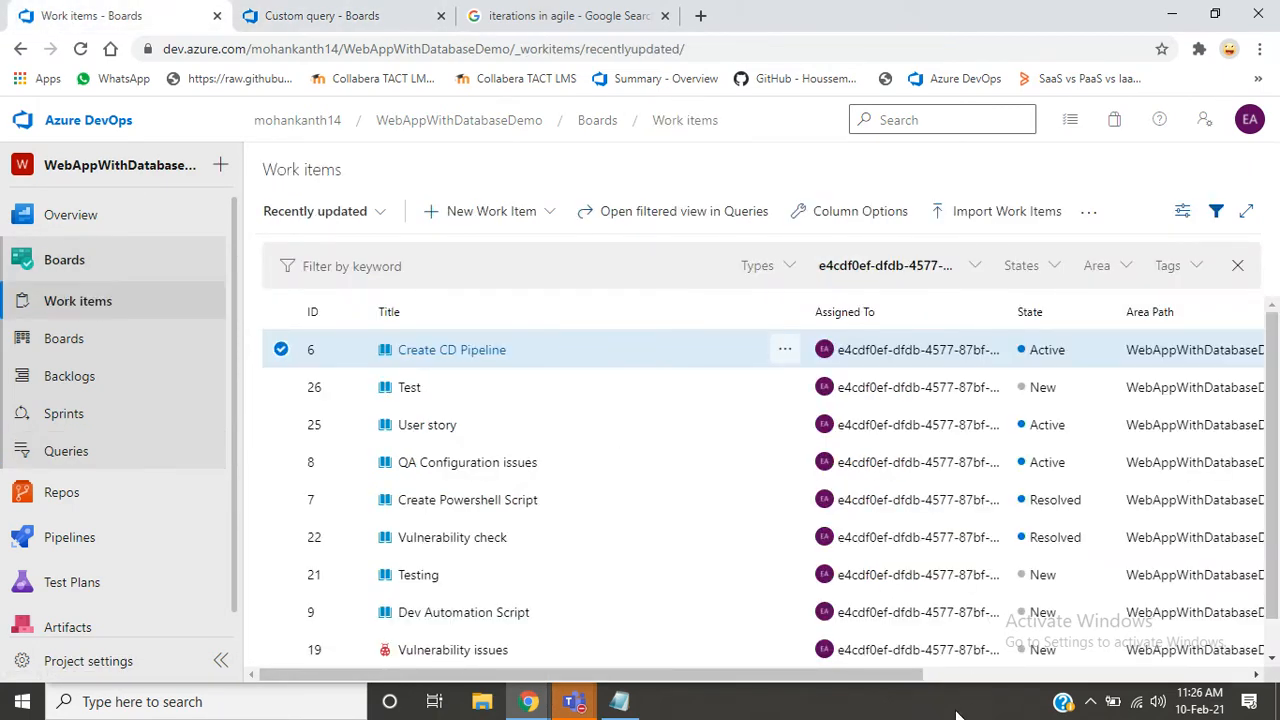
pyautogui.moveTo(877, 673); pyautogui.dragTo(1057, 676)
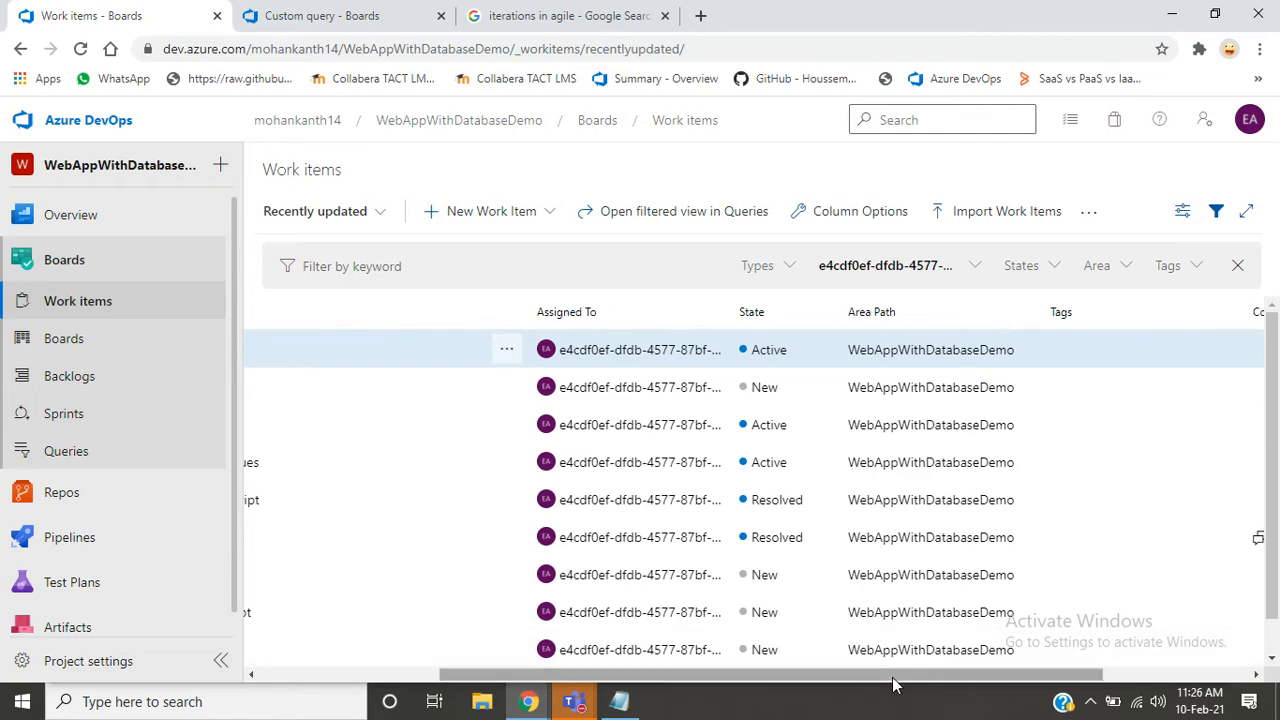
pyautogui.moveTo(895, 676); pyautogui.dragTo(721, 676)
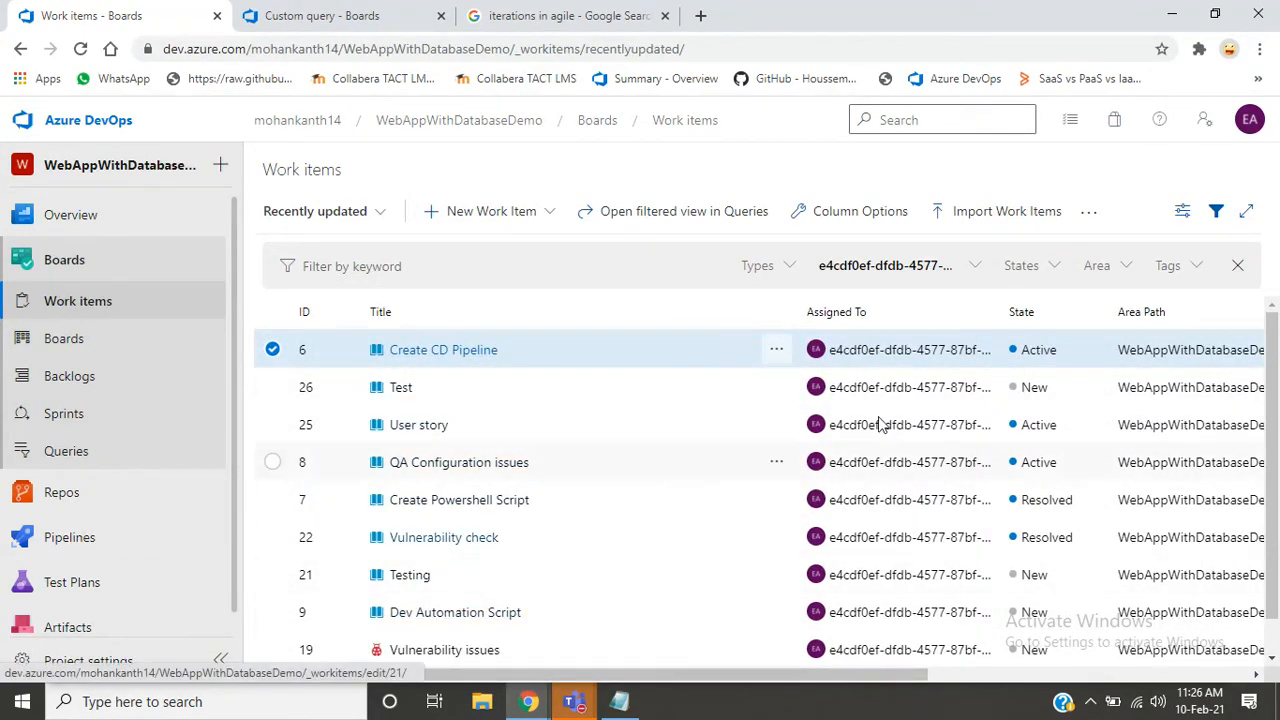
# - Remove the account from the assigned-to filter so the list covers all assignees
pyautogui.click(812, 270)
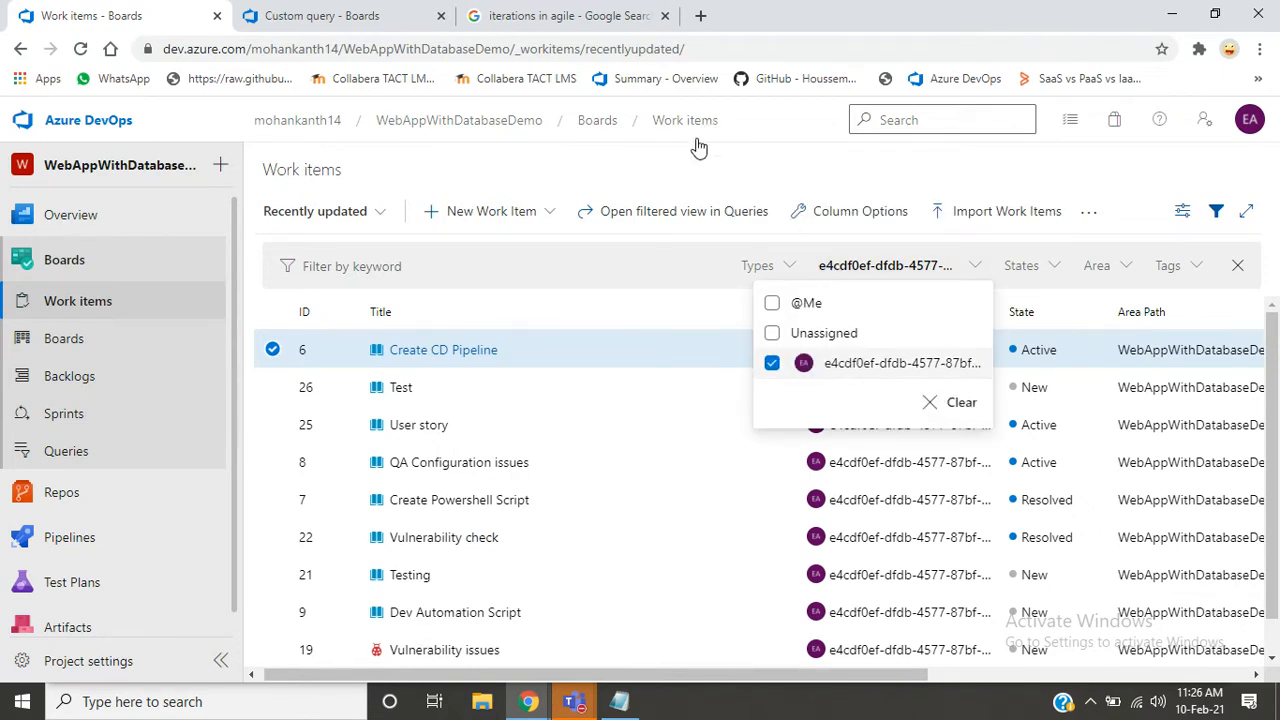
pyautogui.click(772, 363)
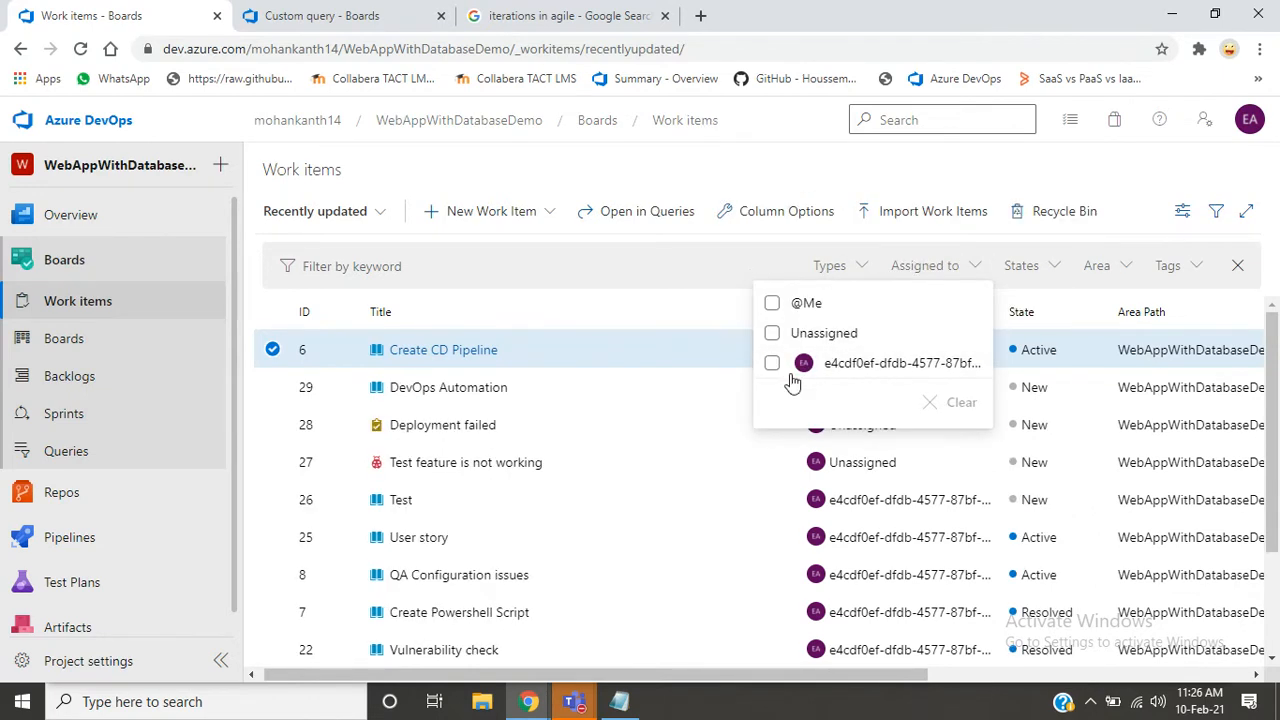
pyautogui.click(690, 180)
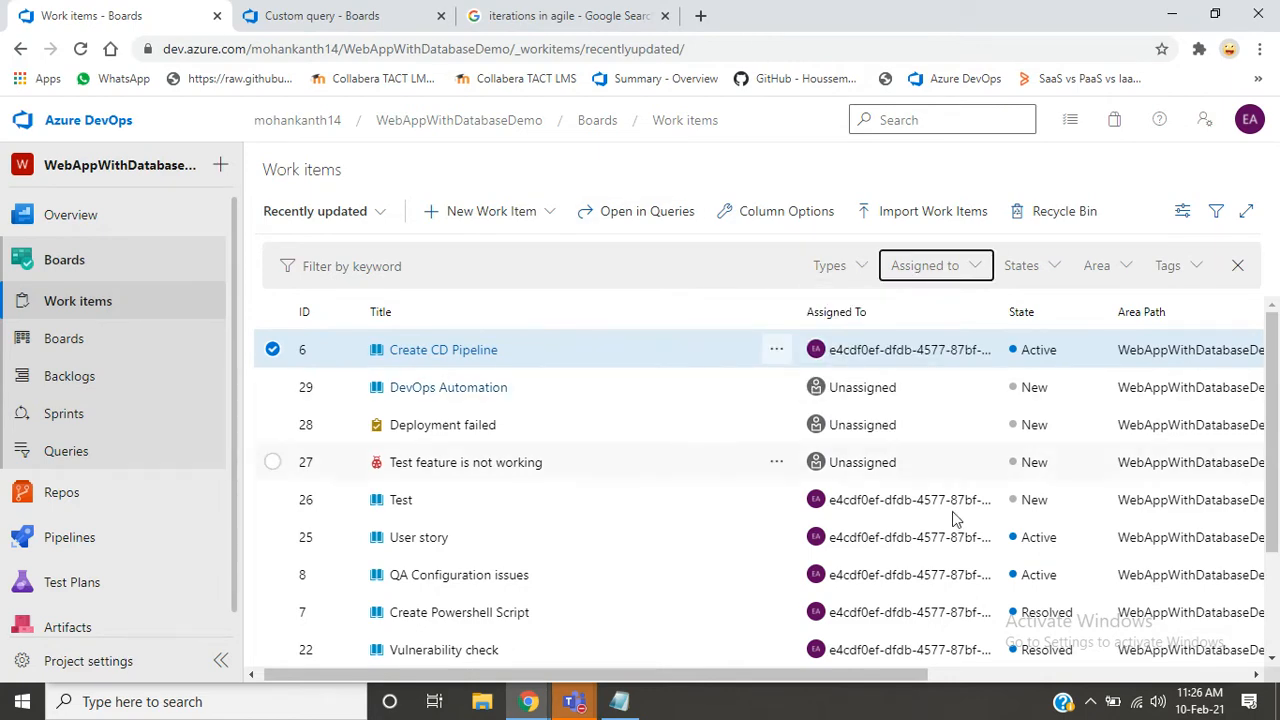
pyautogui.moveTo(1274, 480); pyautogui.dragTo(1278, 287)
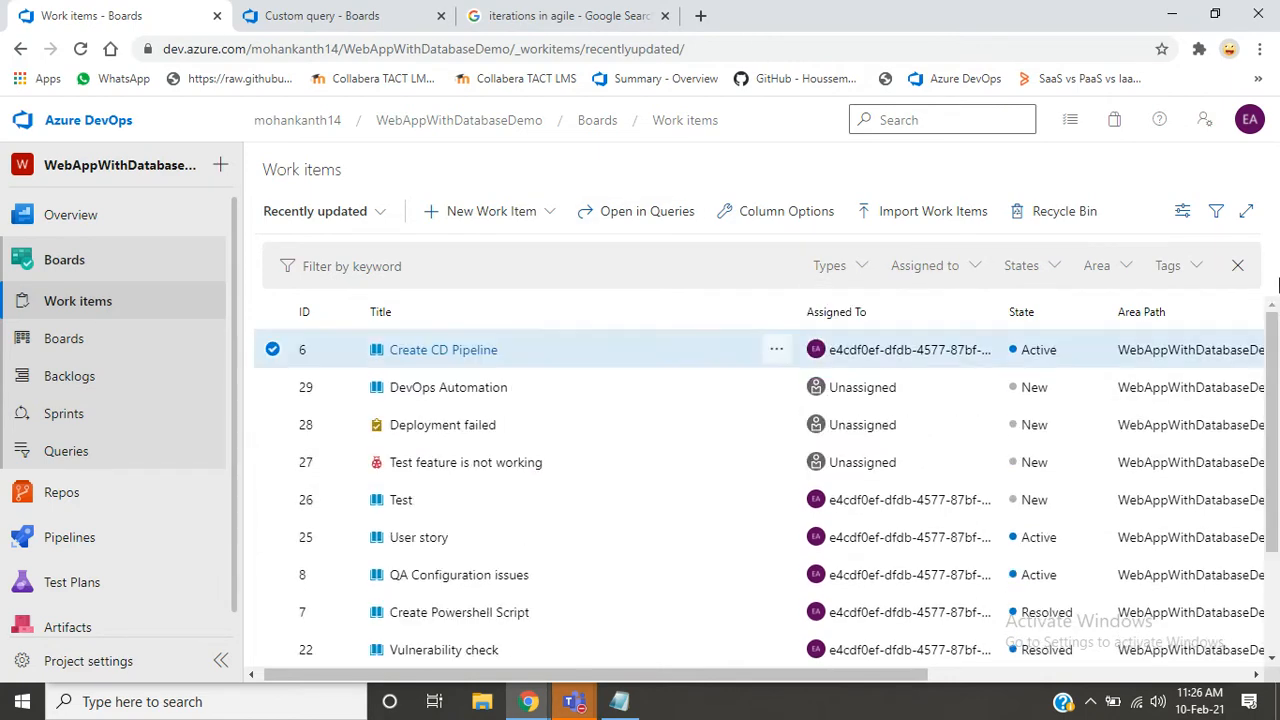
# - Create a new bug work item titled "Home feature is not working"
pyautogui.click(497, 218)
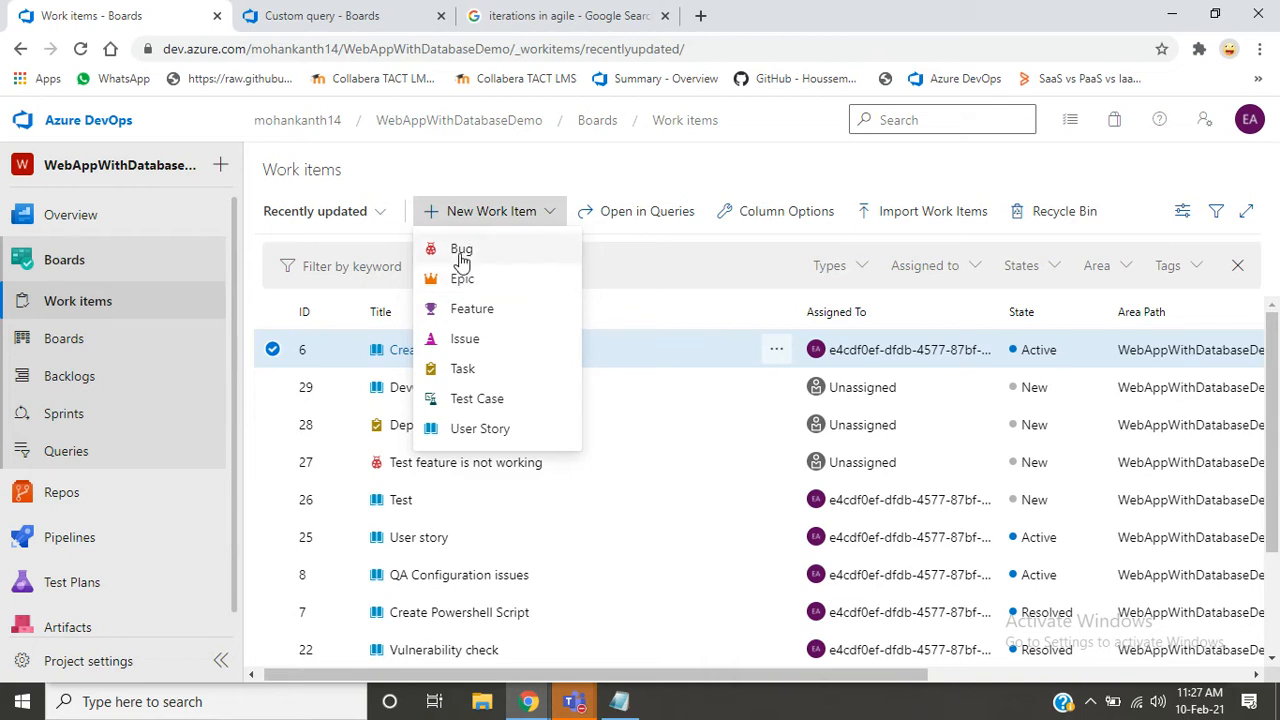
pyautogui.click(462, 252)
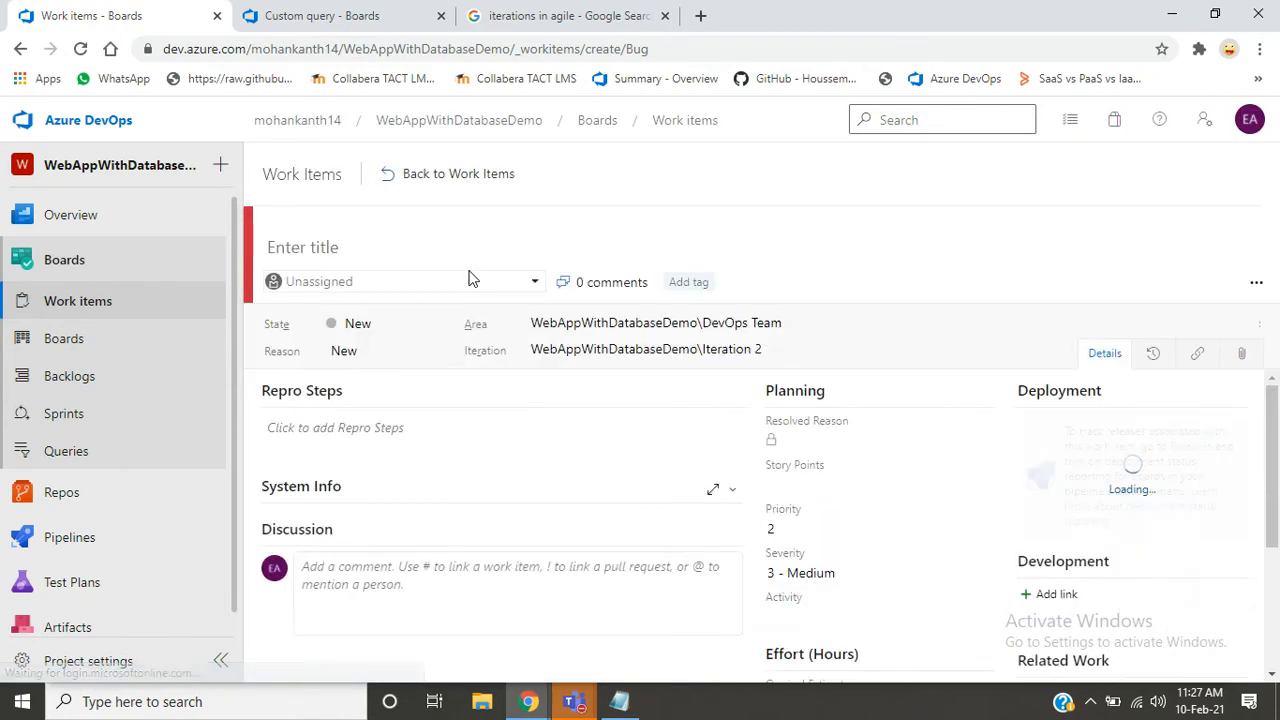
pyautogui.write('Home feastu')
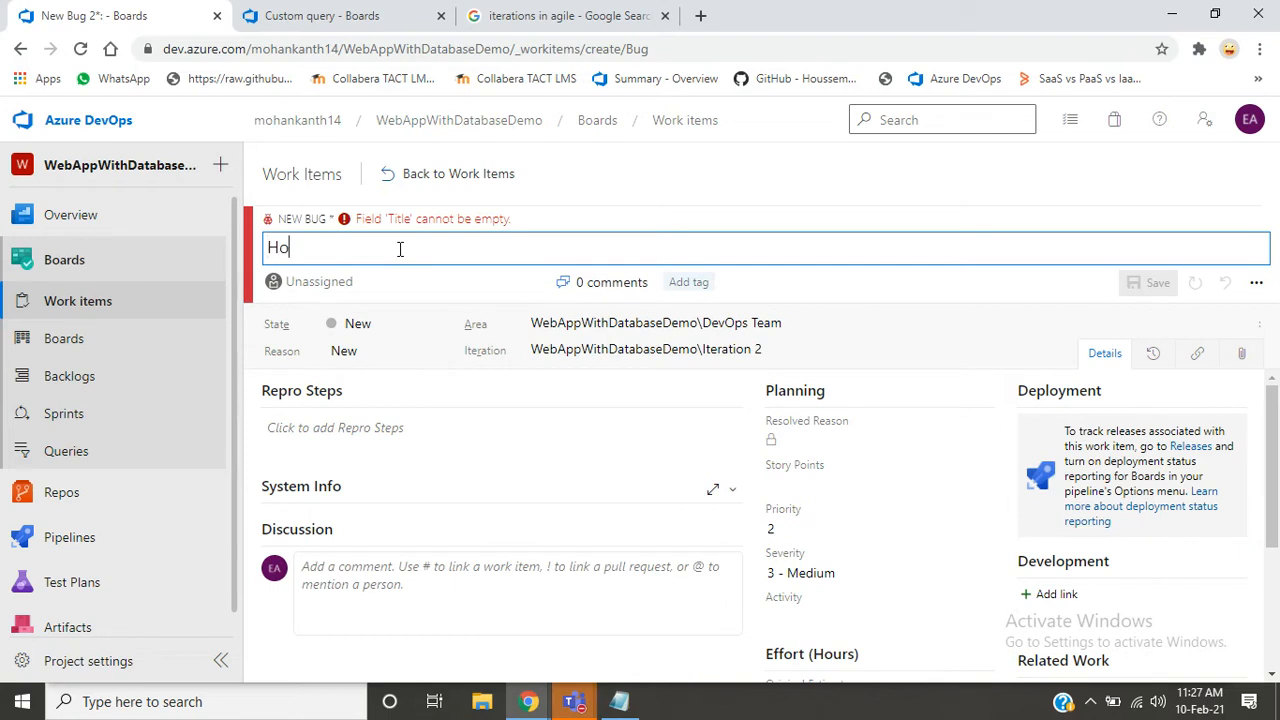
pyautogui.press('BackSpace')
pyautogui.press('BackSpace')
pyautogui.press('BackSpace')
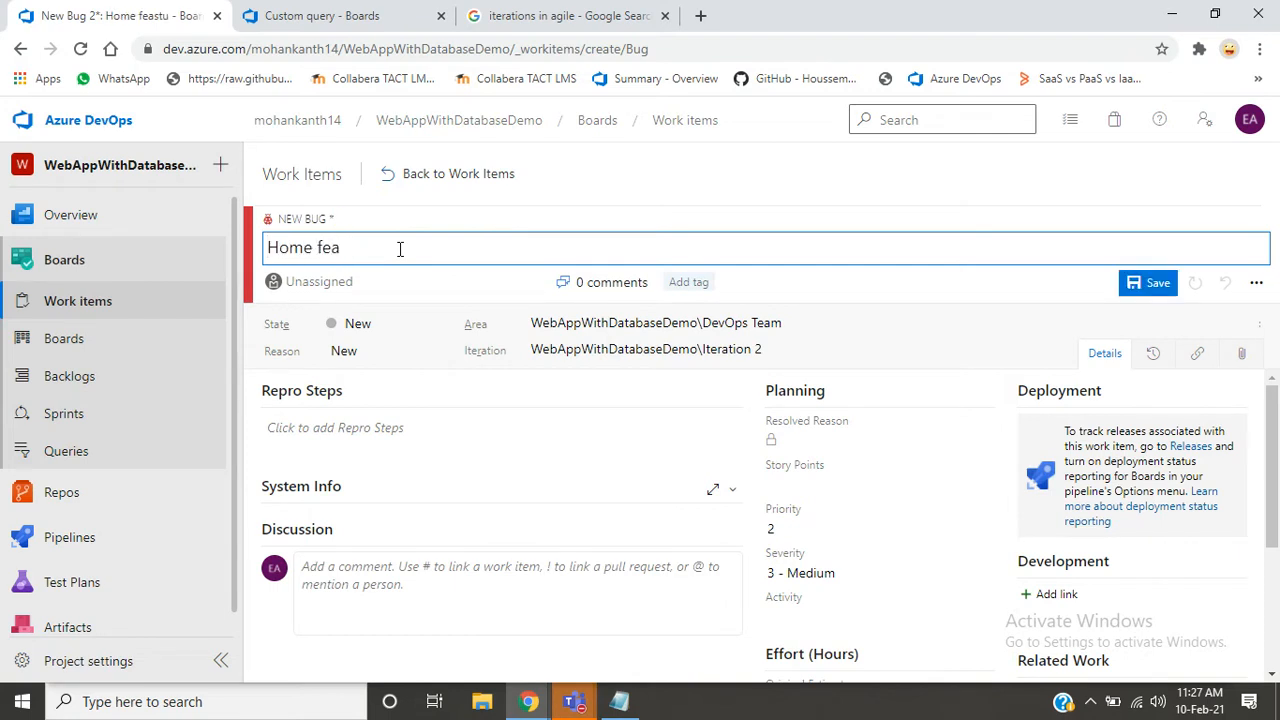
pyautogui.write('ture is not wporking')
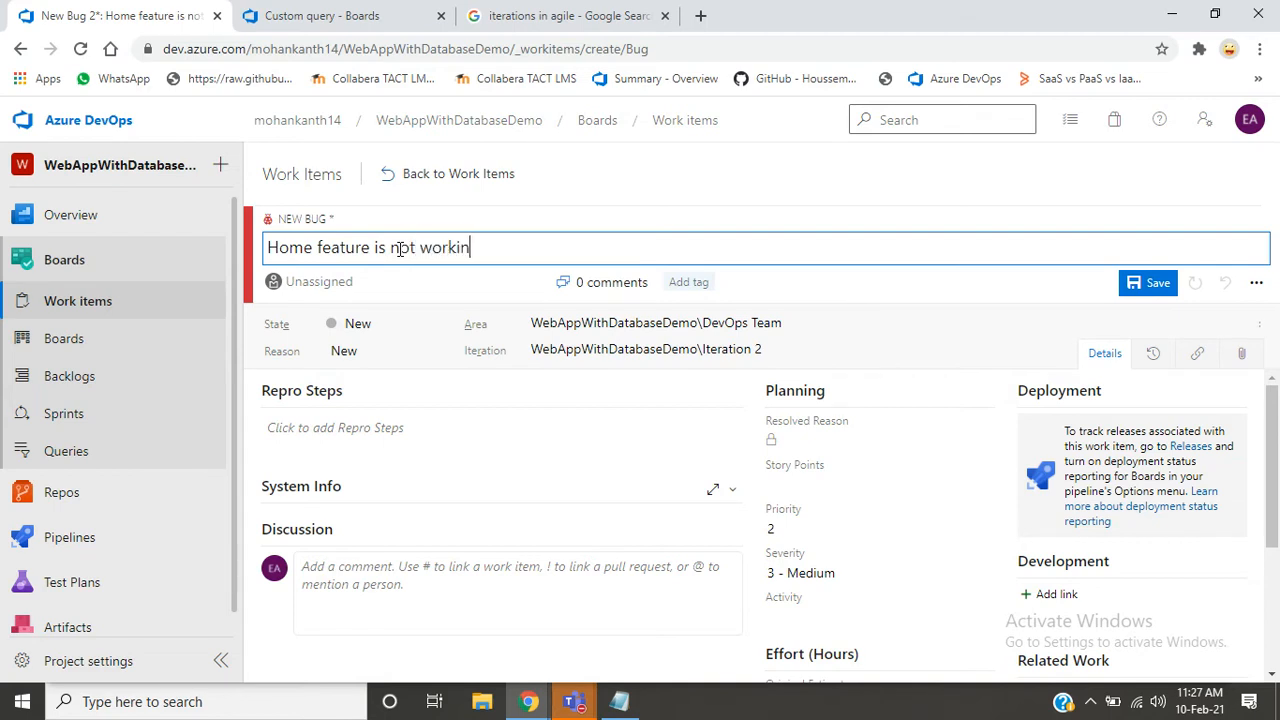
# - Check the state choices for the new bug and set its original effort estimate to 16 hours
pyautogui.click(437, 329)
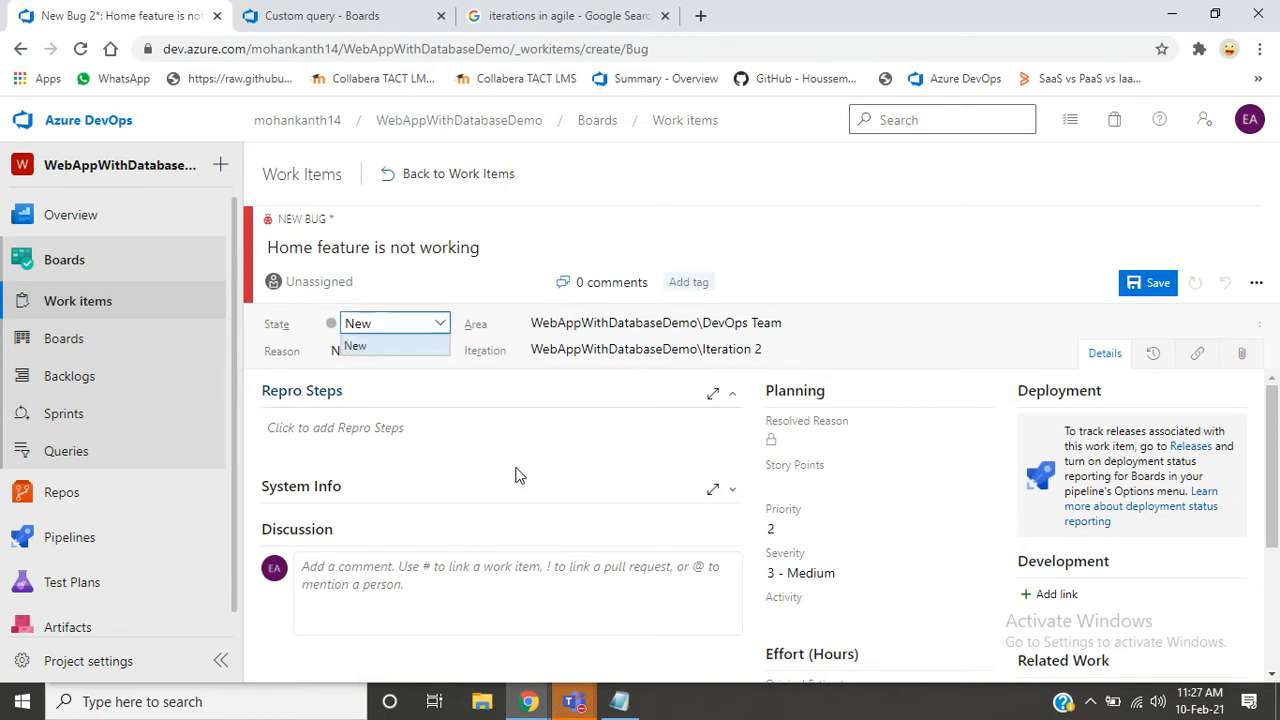
pyautogui.click(496, 565)
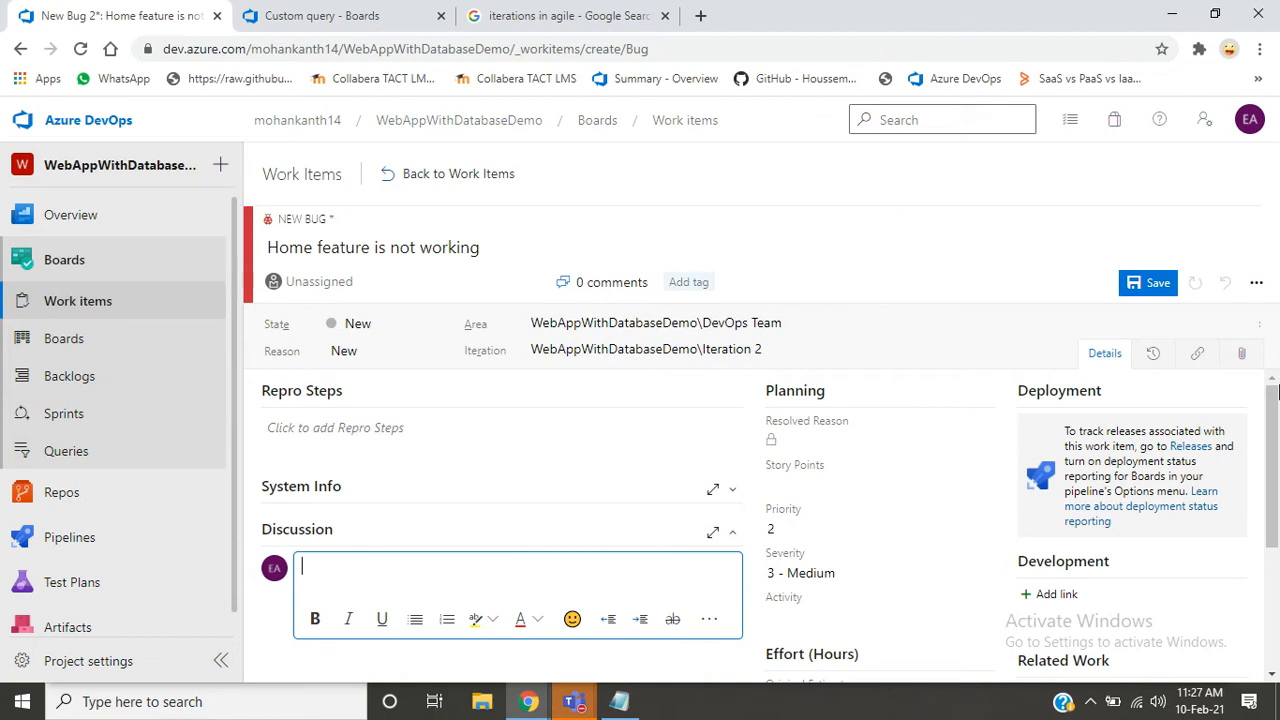
pyautogui.moveTo(1279, 447); pyautogui.dragTo(1279, 539)
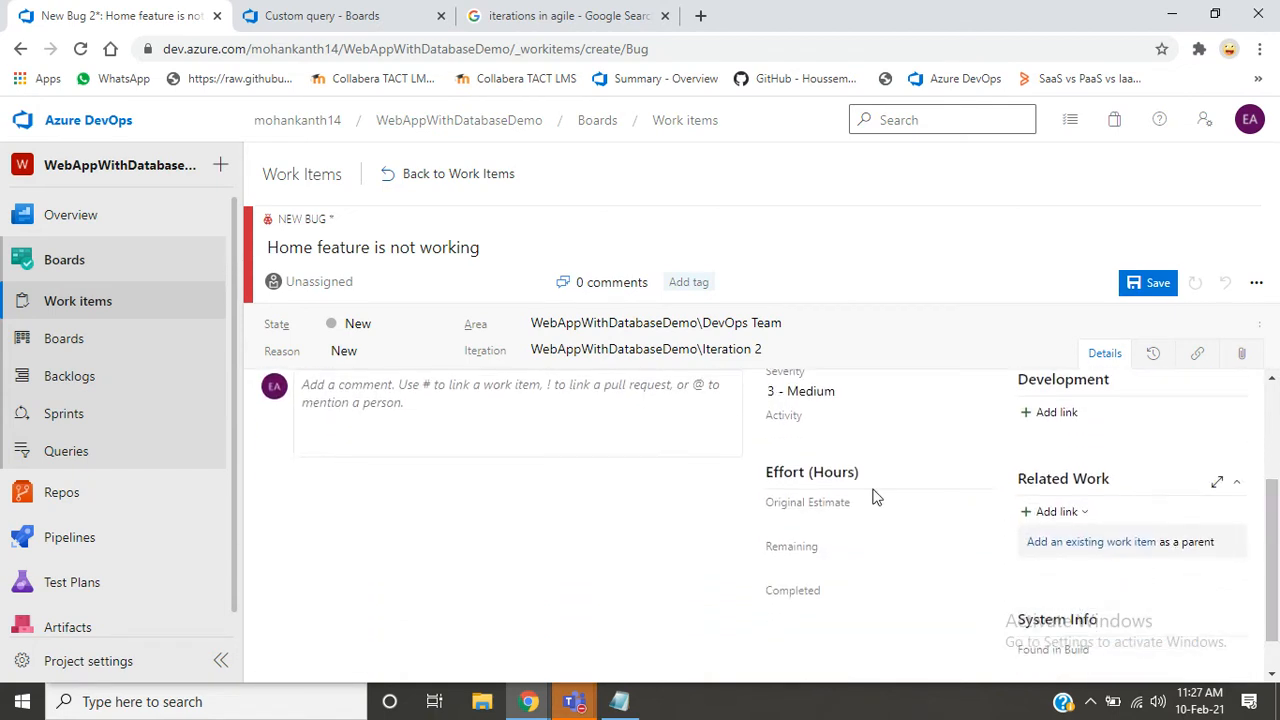
pyautogui.click(830, 521)
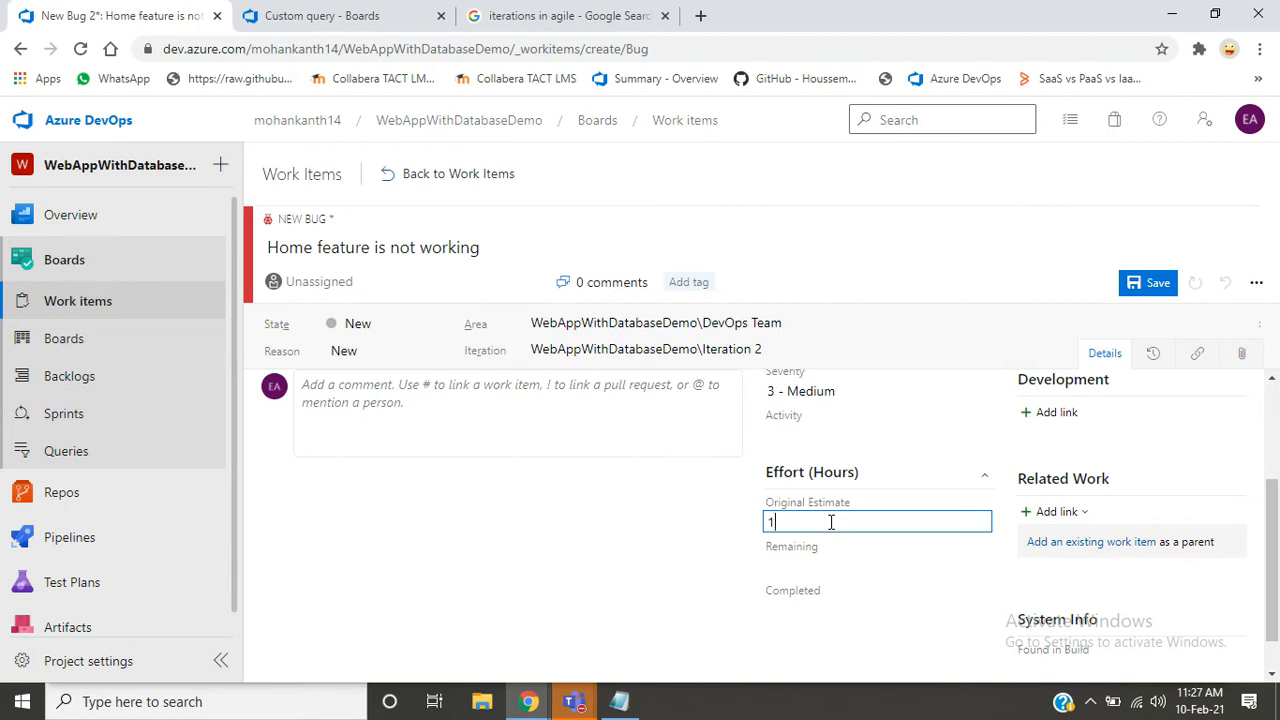
pyautogui.write('16')
pyautogui.click(600, 529)
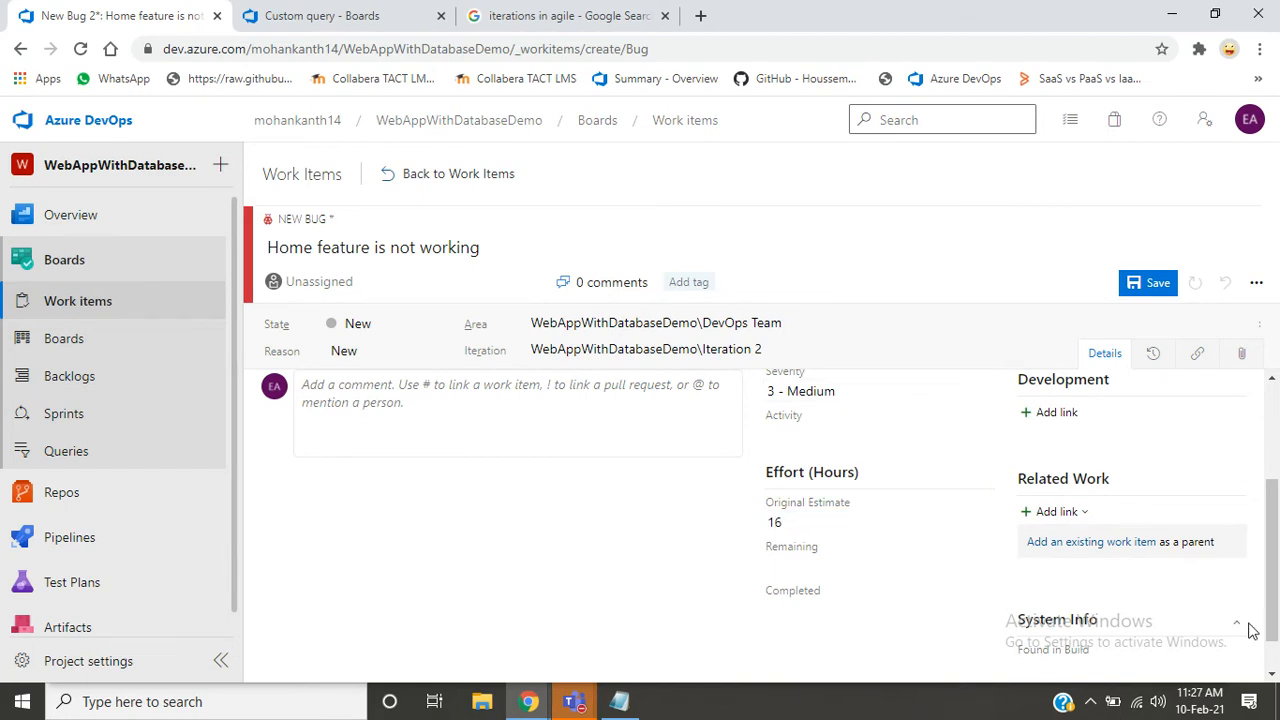
# - Set the new bug's severity to 1 - Critical and its activity to Development
pyautogui.scroll(1, 1274, 611)
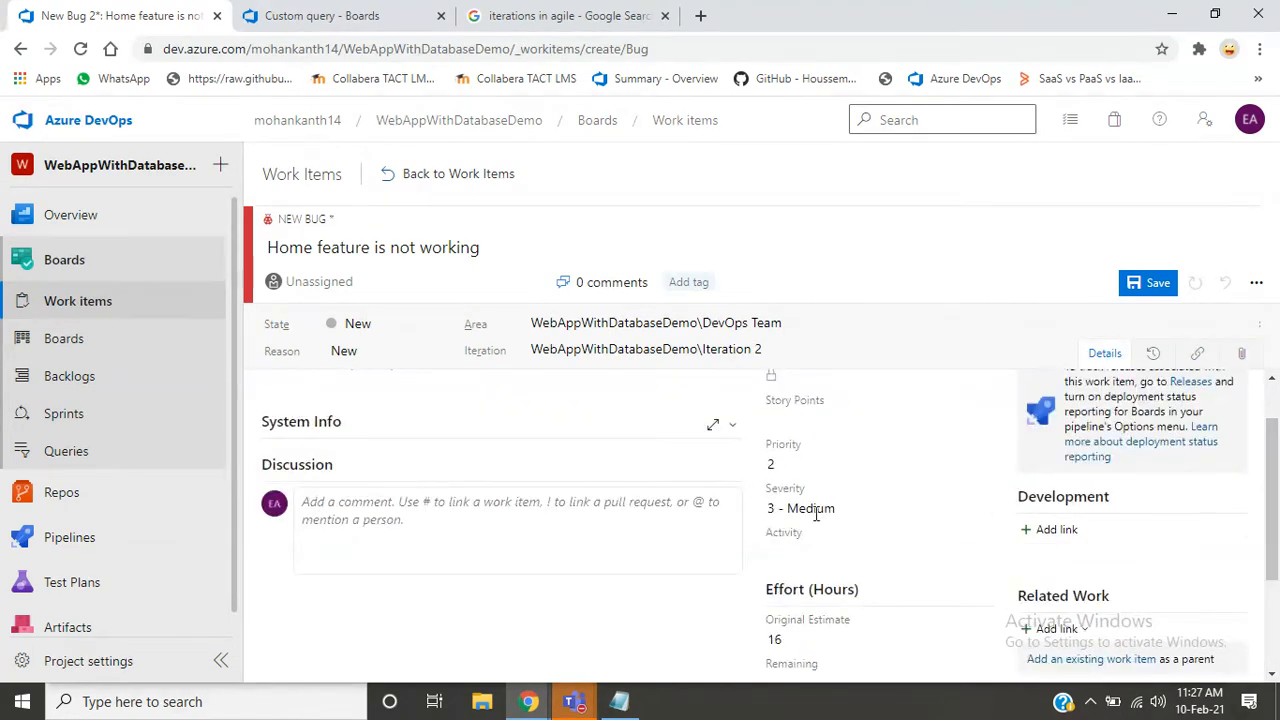
pyautogui.click(810, 508)
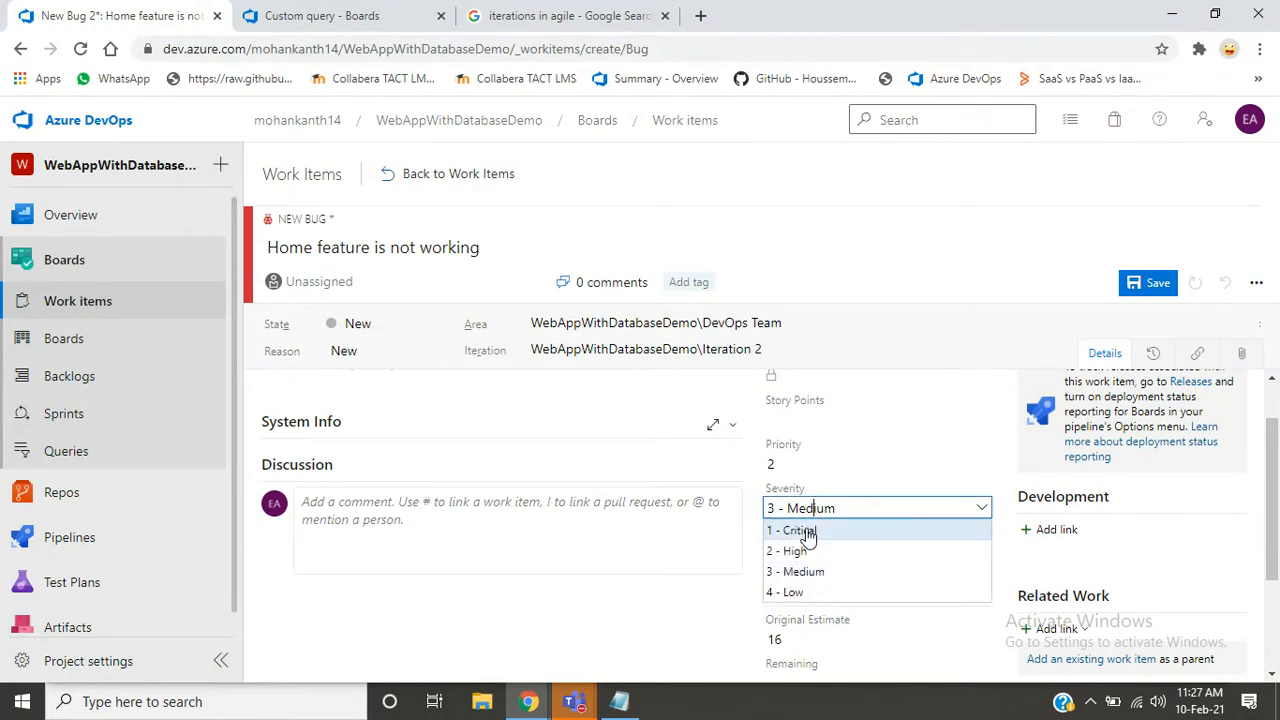
pyautogui.click(806, 531)
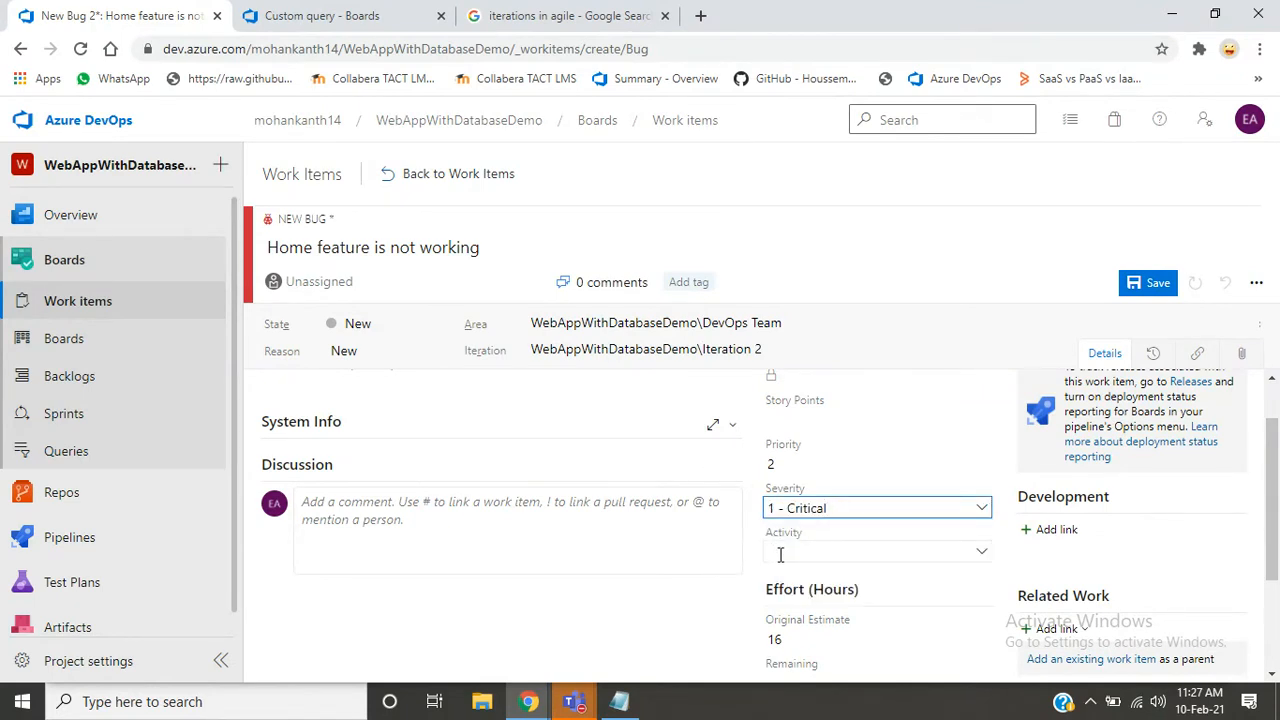
pyautogui.click(962, 551)
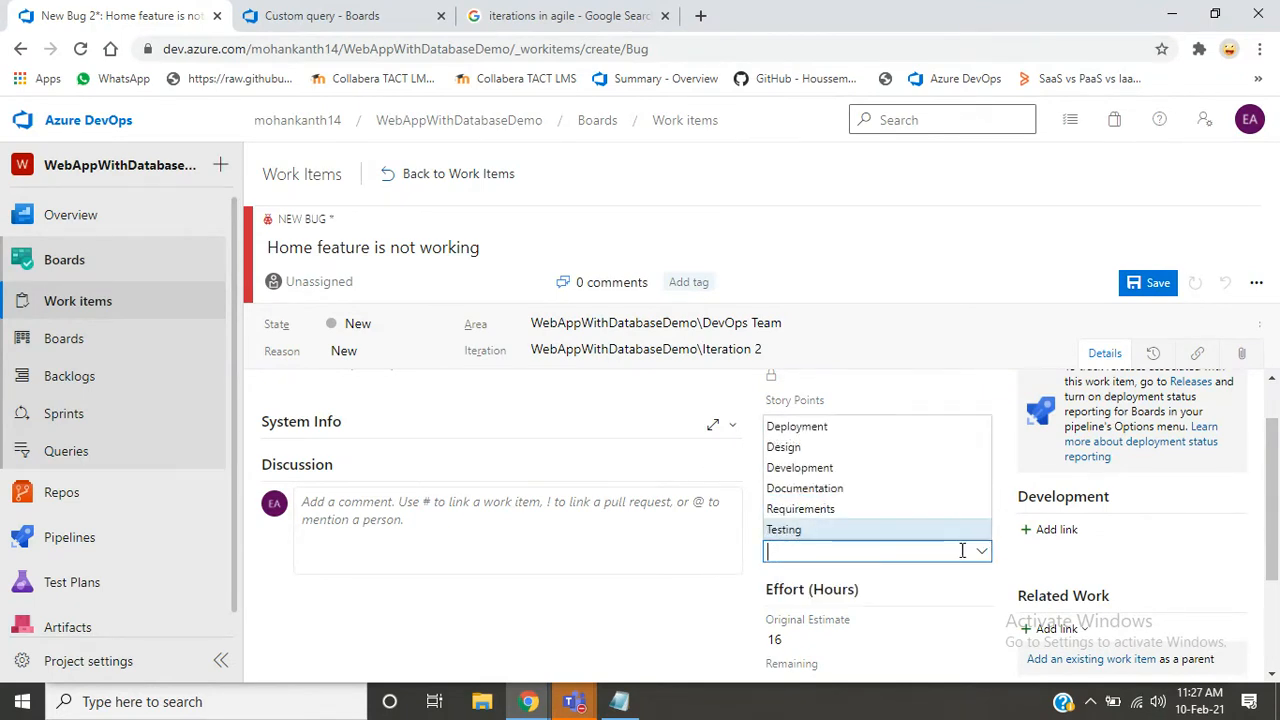
pyautogui.click(848, 470)
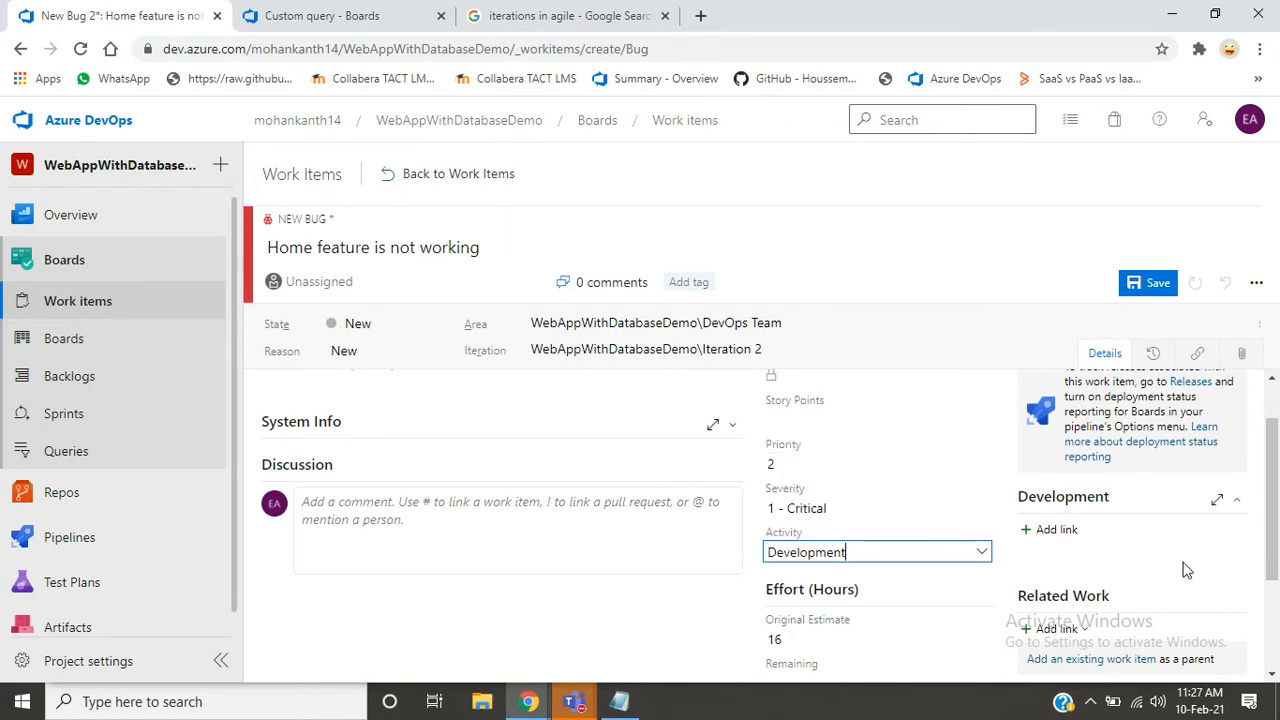
pyautogui.scroll(1, 860, 545)
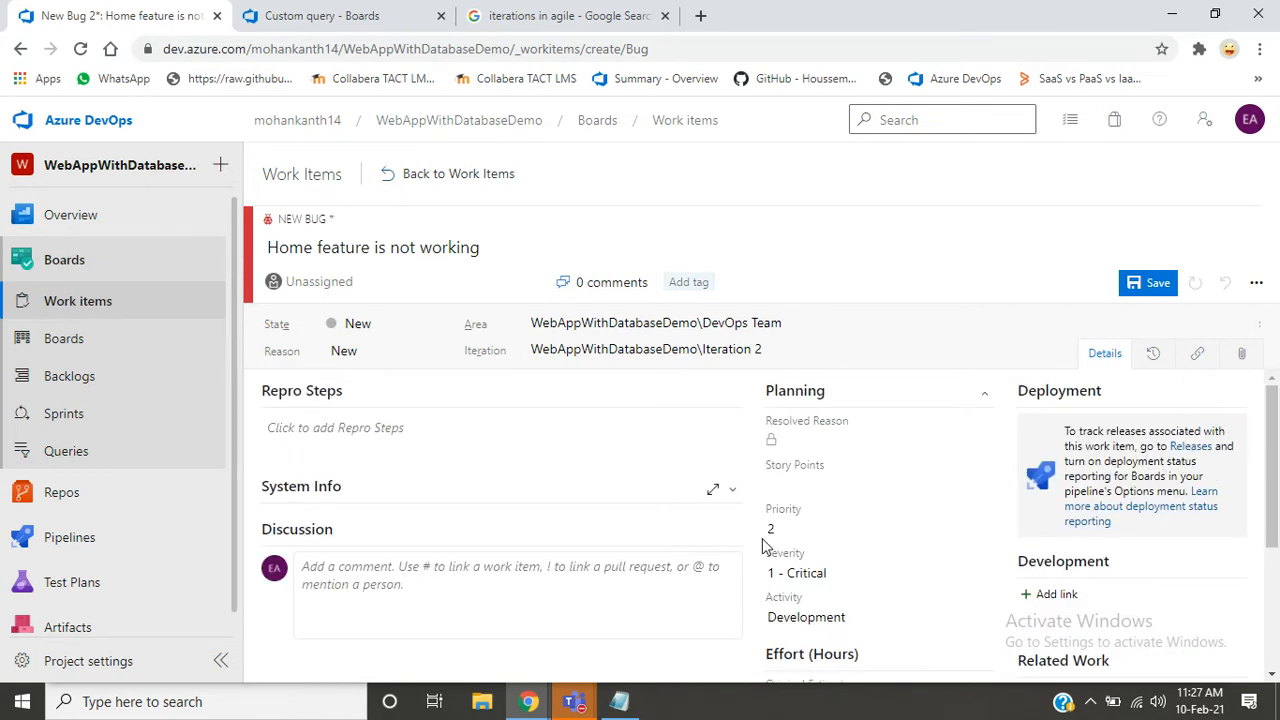
# - Assign the new bug to the suggested user account
pyautogui.click(806, 487)
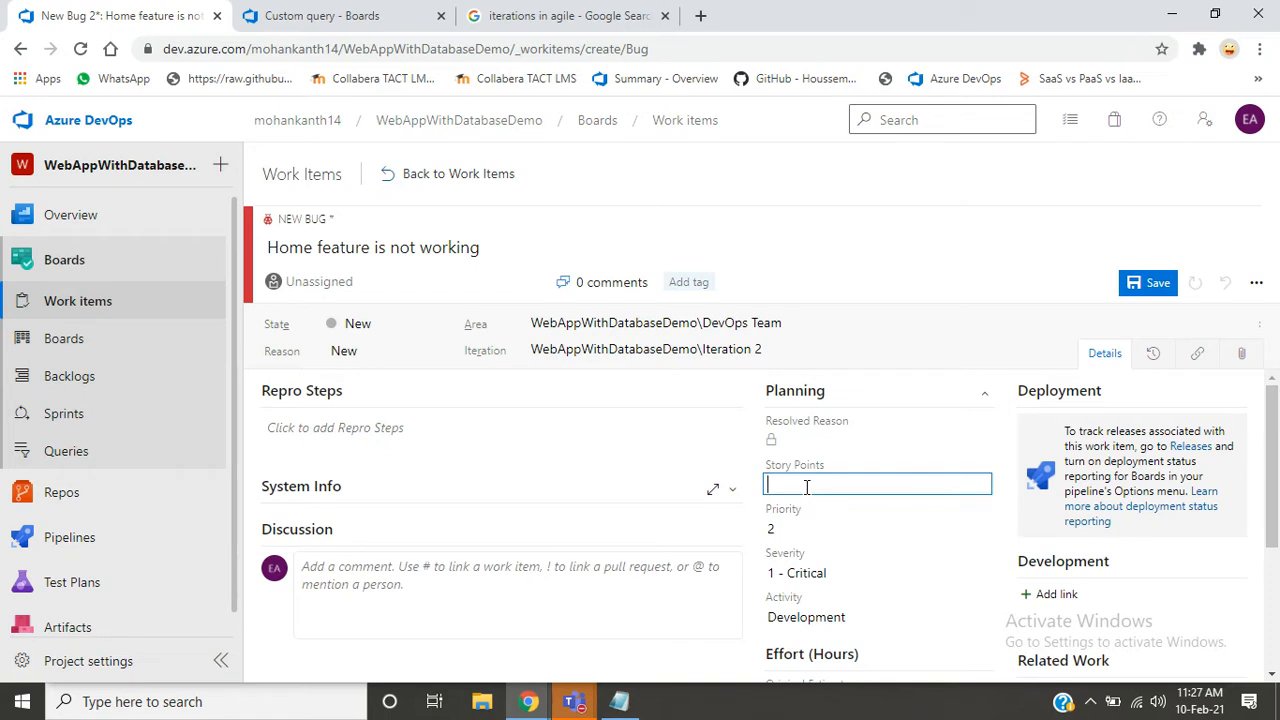
pyautogui.click(355, 284)
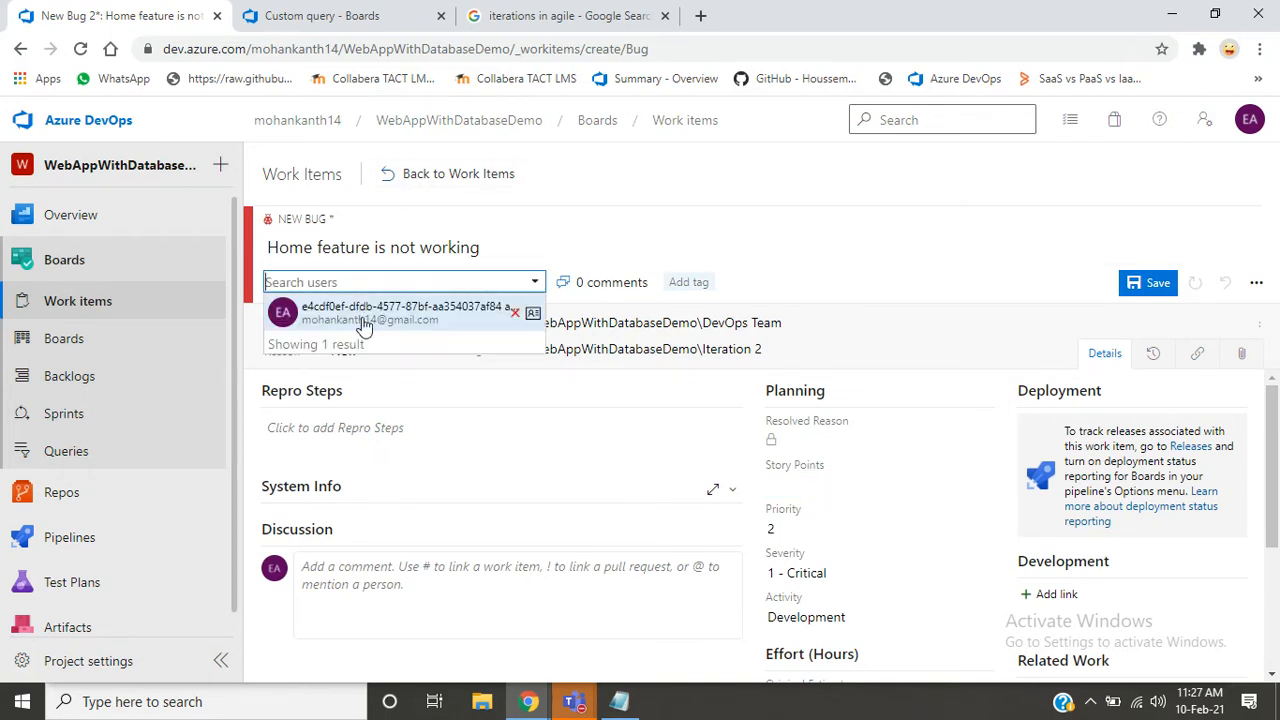
pyautogui.click(362, 314)
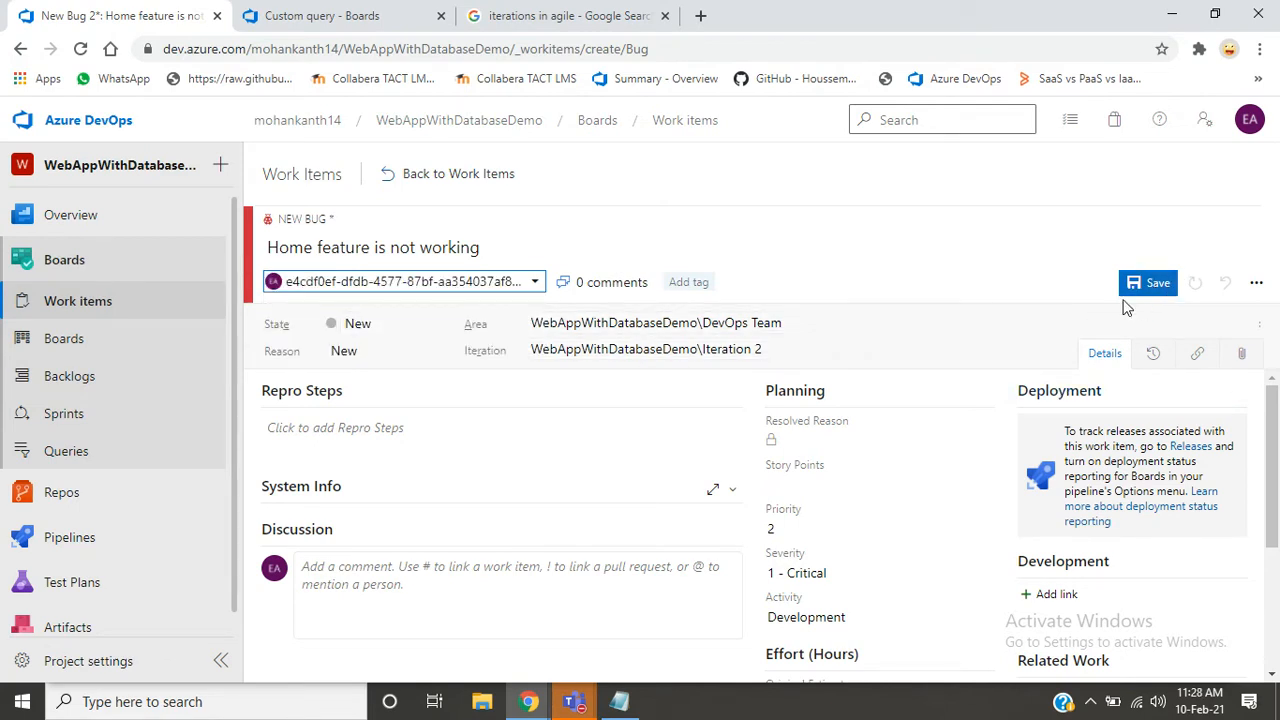
# - Set the bug's area to WebAppWithDatabaseDemo and its iteration to Iteration 3, and save the work item
pyautogui.click(1054, 325)
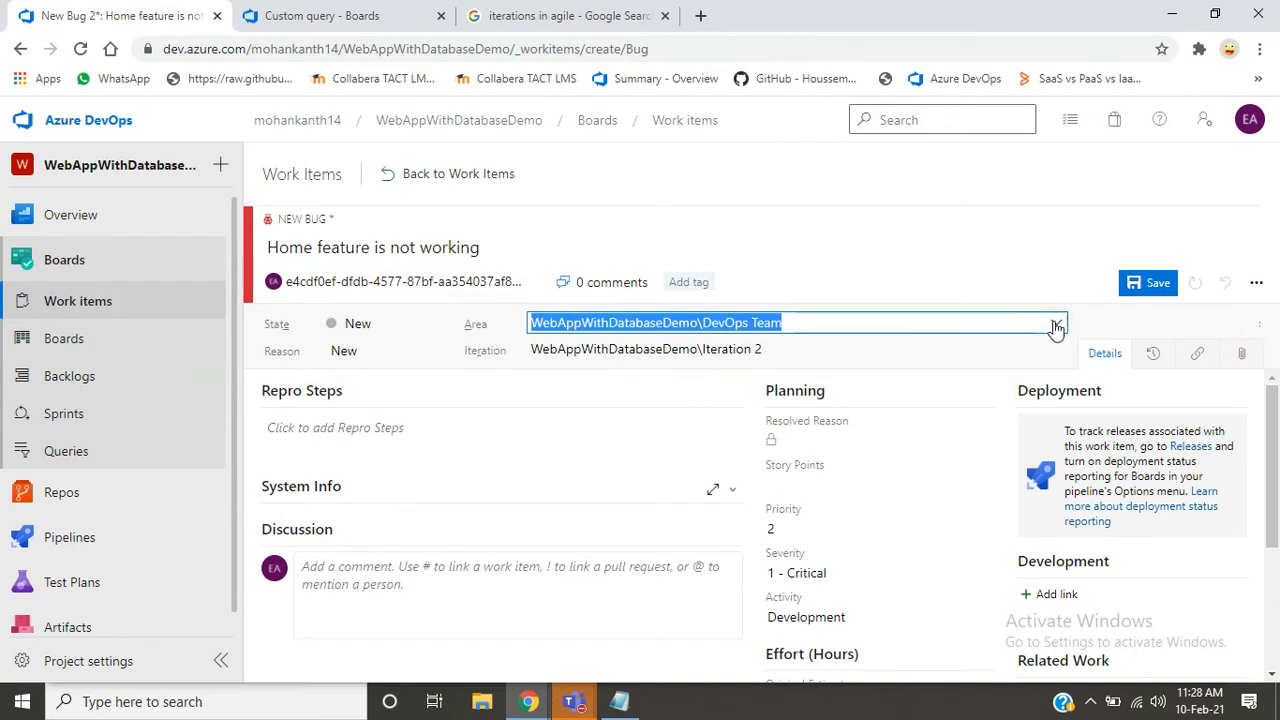
pyautogui.click(784, 395)
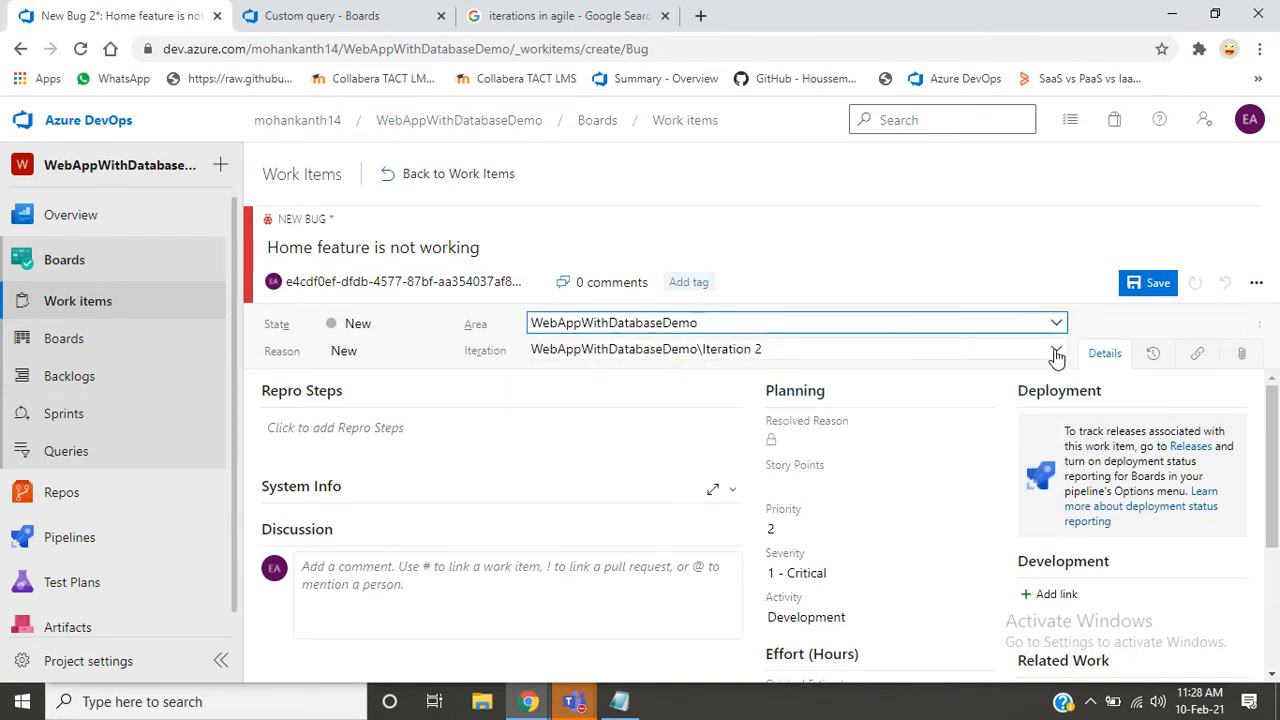
pyautogui.click(1056, 352)
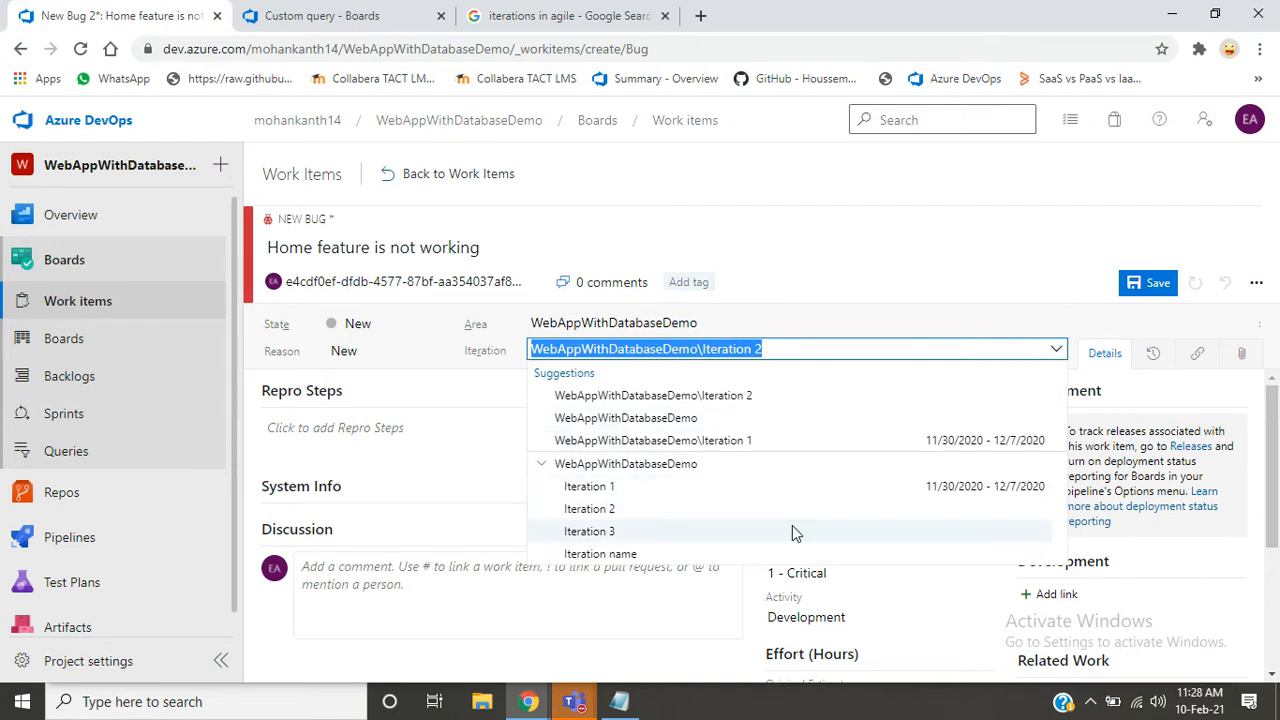
pyautogui.click(791, 531)
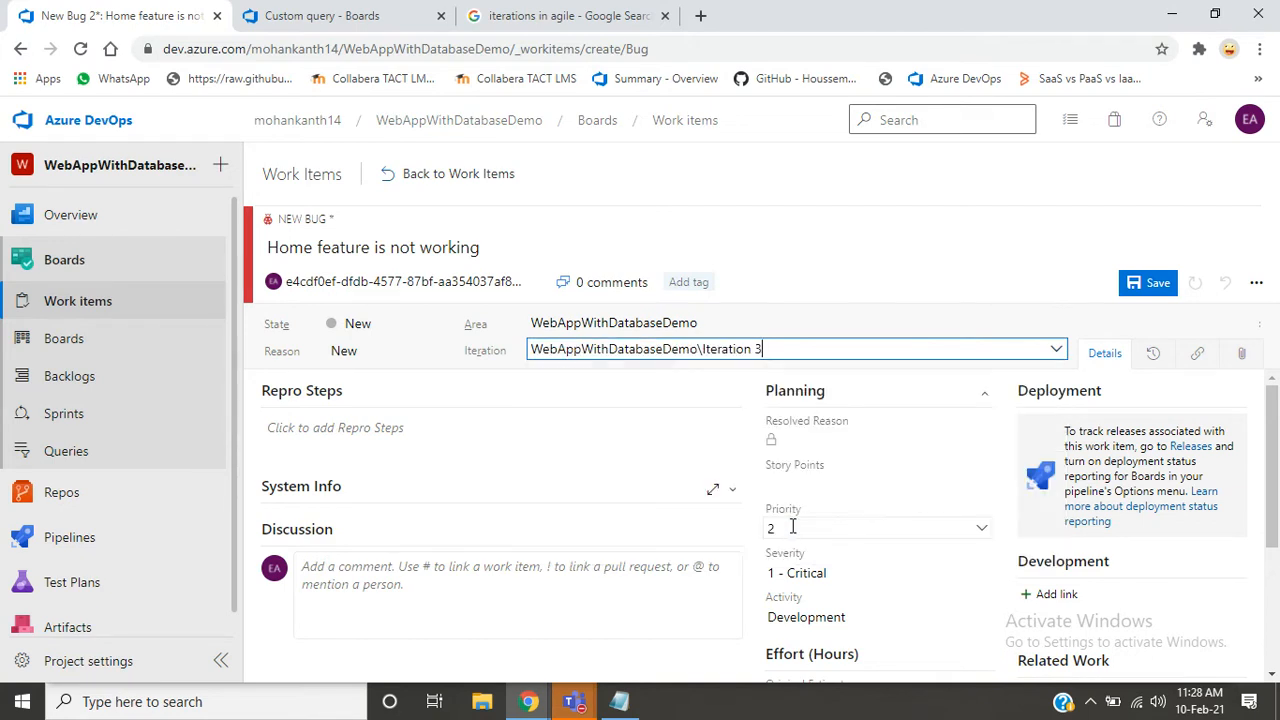
pyautogui.click(1150, 285)
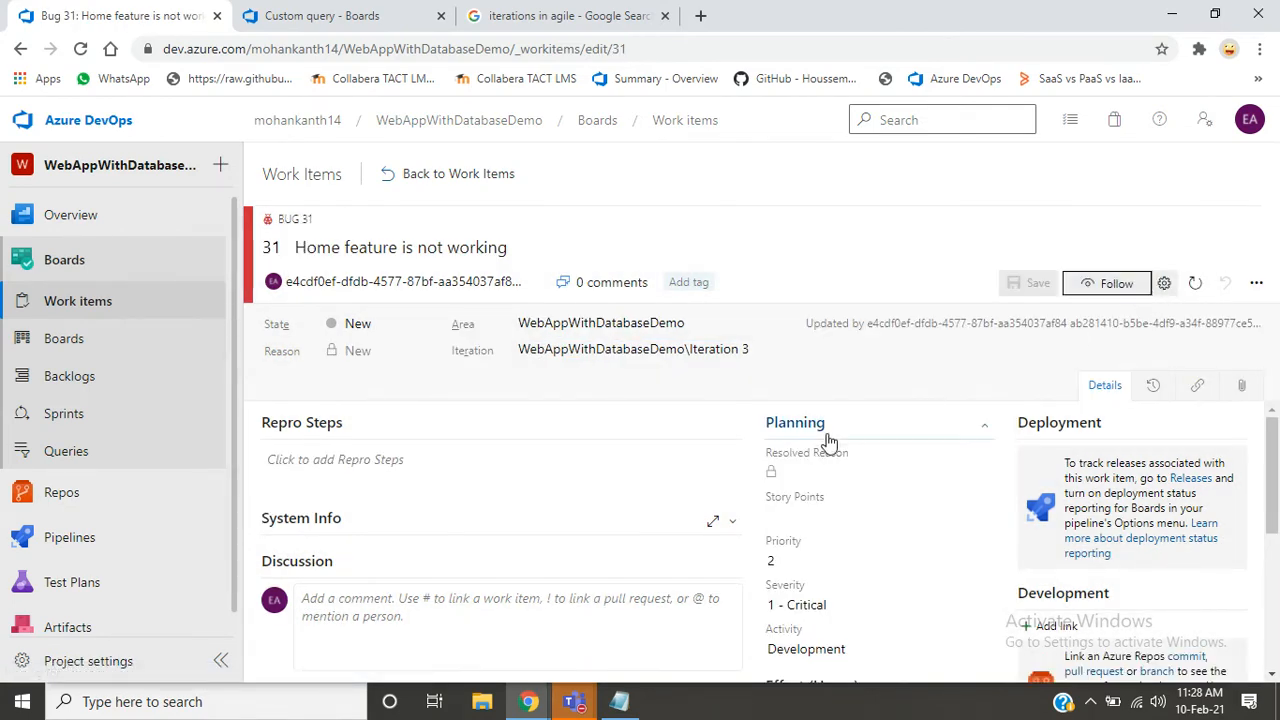
# - Change the "Home feature is not working" bug's state to Active and save it
pyautogui.click(429, 330)
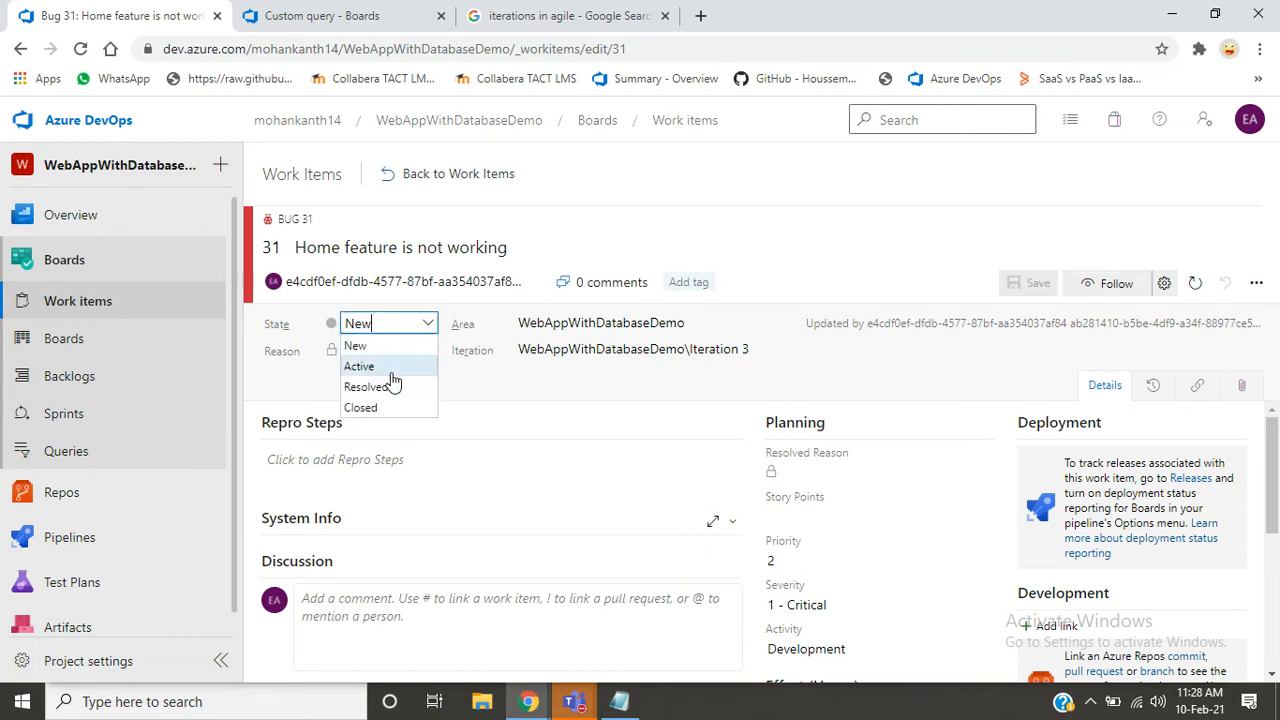
pyautogui.click(400, 368)
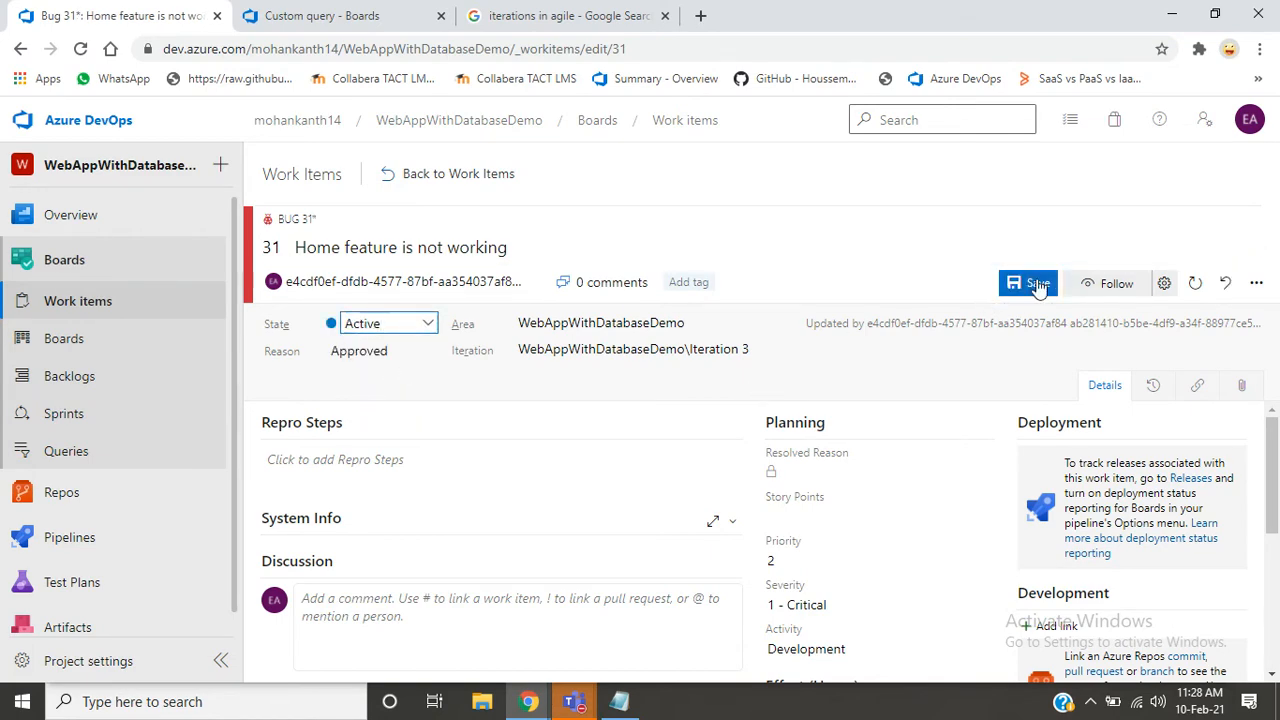
pyautogui.click(1035, 284)
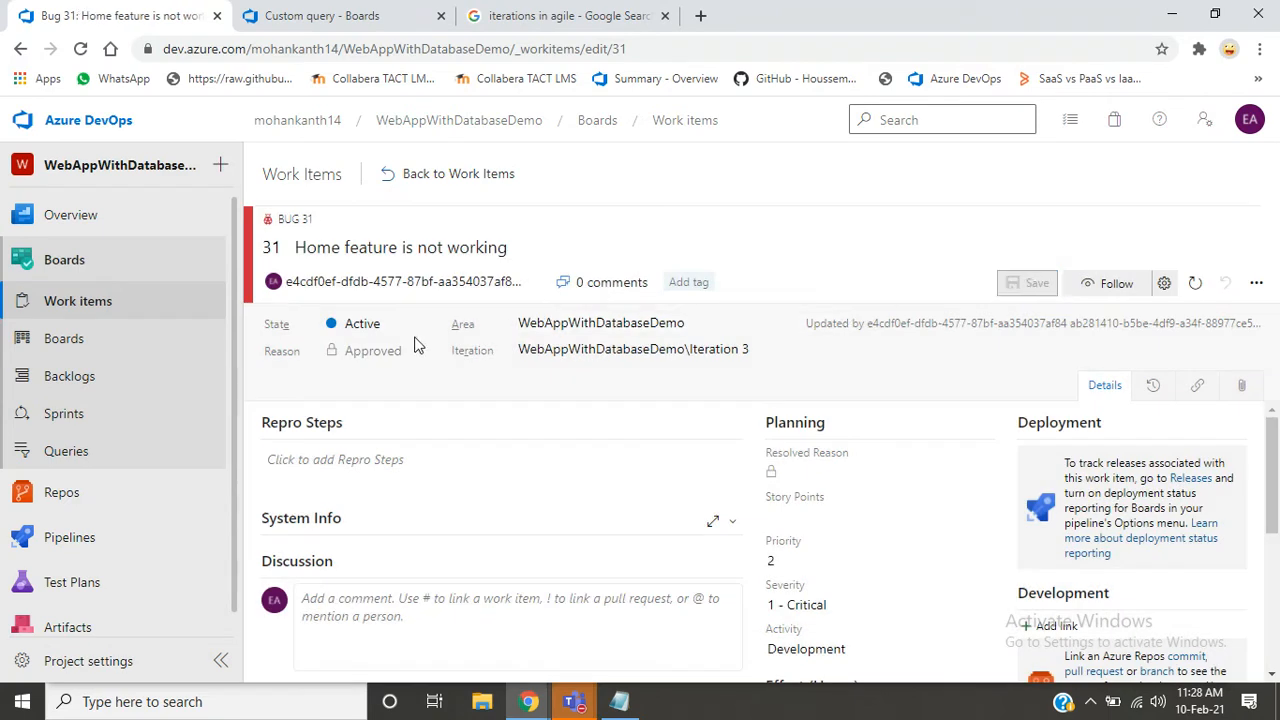
# - Change the "Home feature is not working" bug's state to Resolved and save it
pyautogui.click(416, 323)
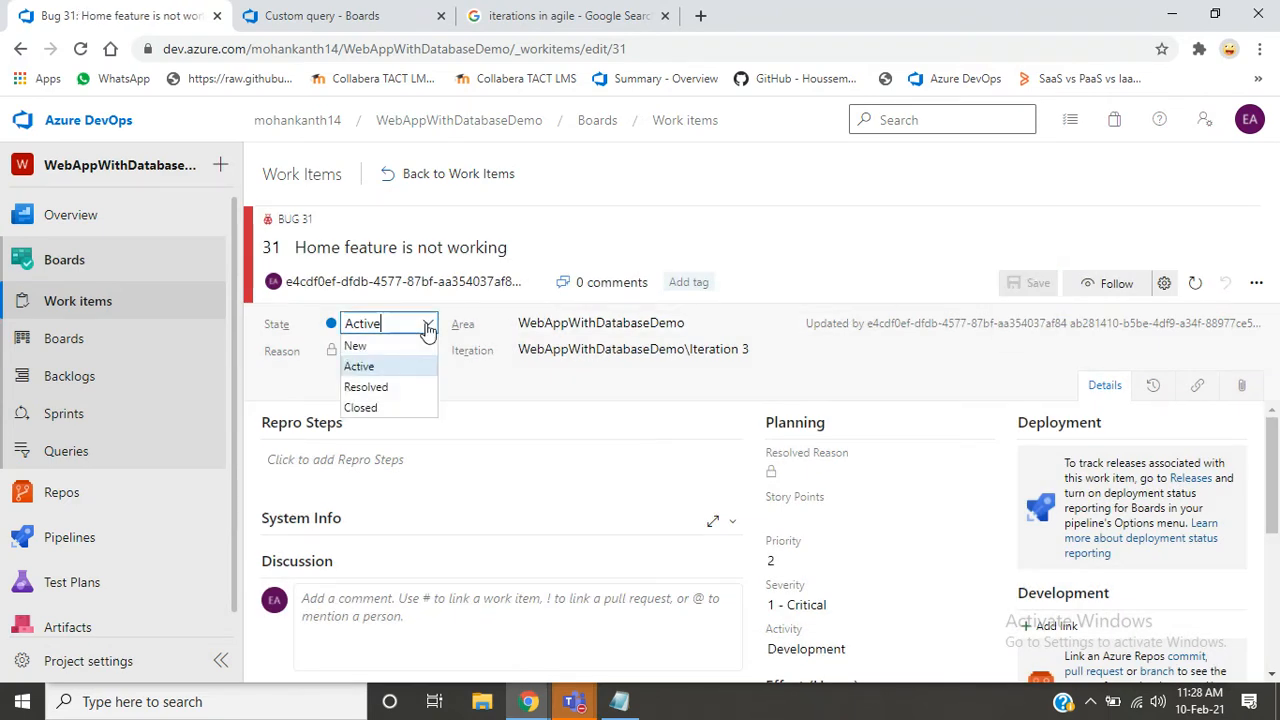
pyautogui.click(372, 393)
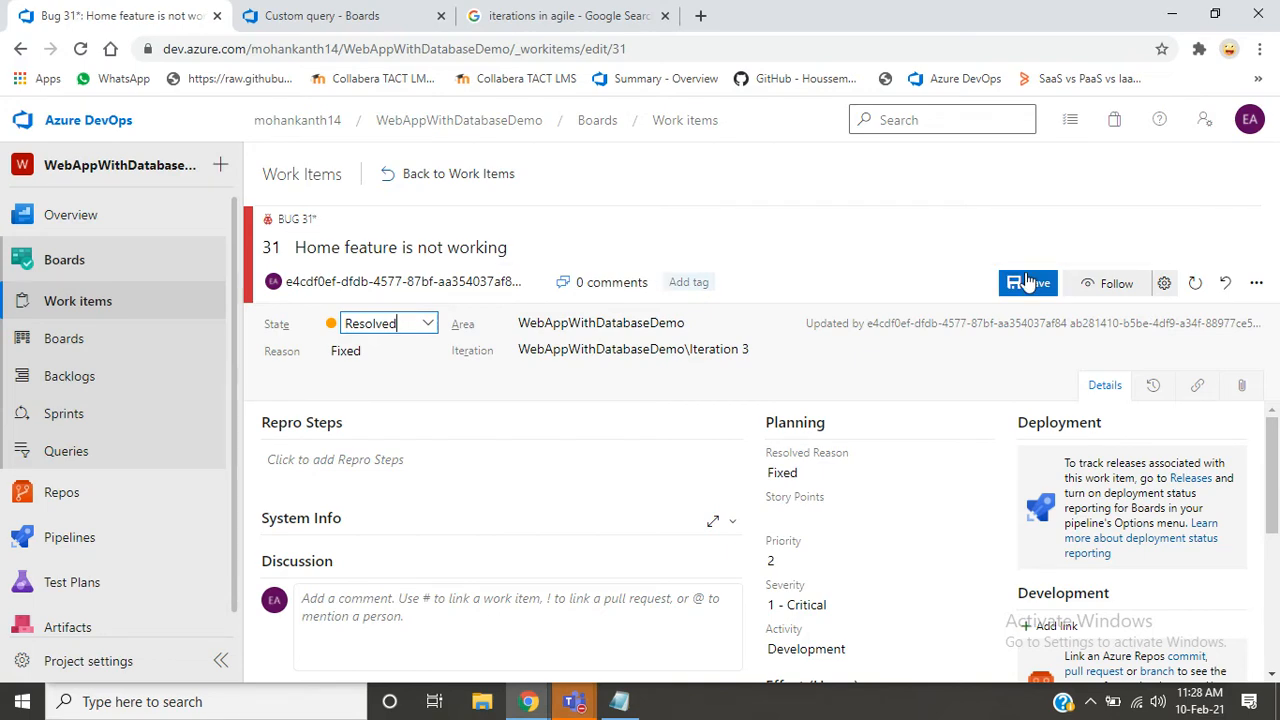
pyautogui.click(1027, 282)
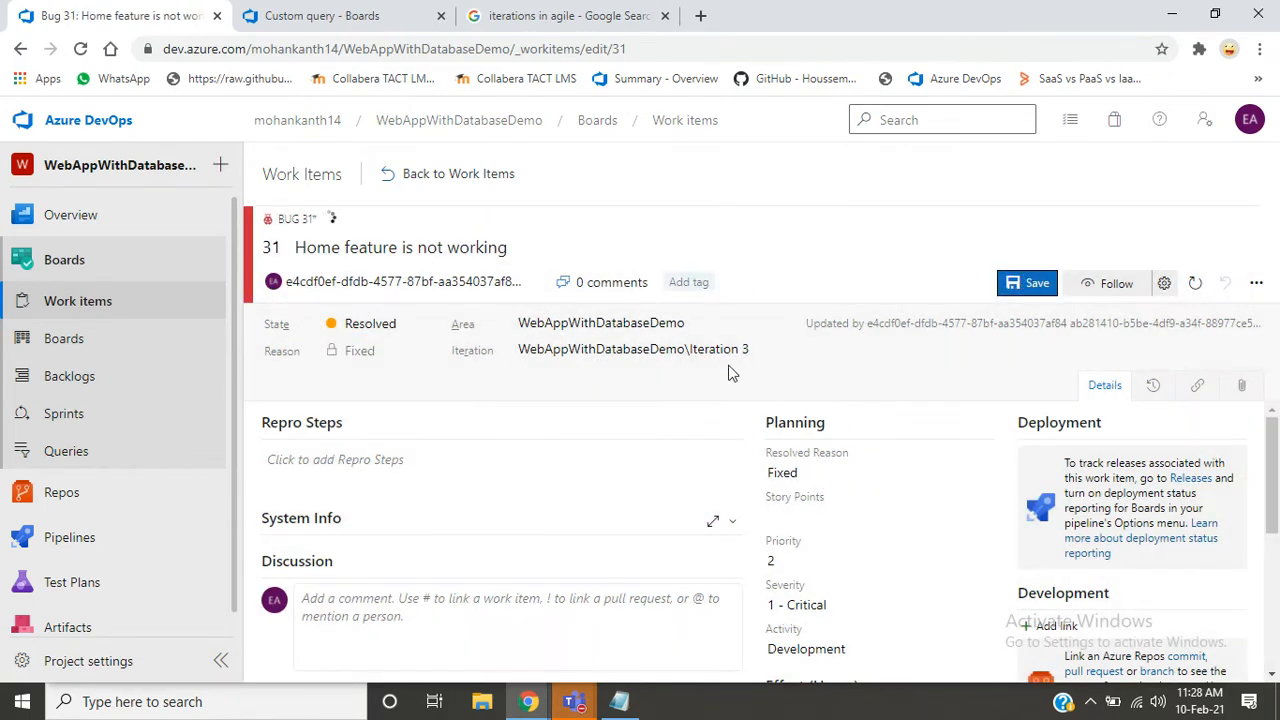
# - Review the bug's state choices, change its state to Closed and save it
pyautogui.click(422, 330)
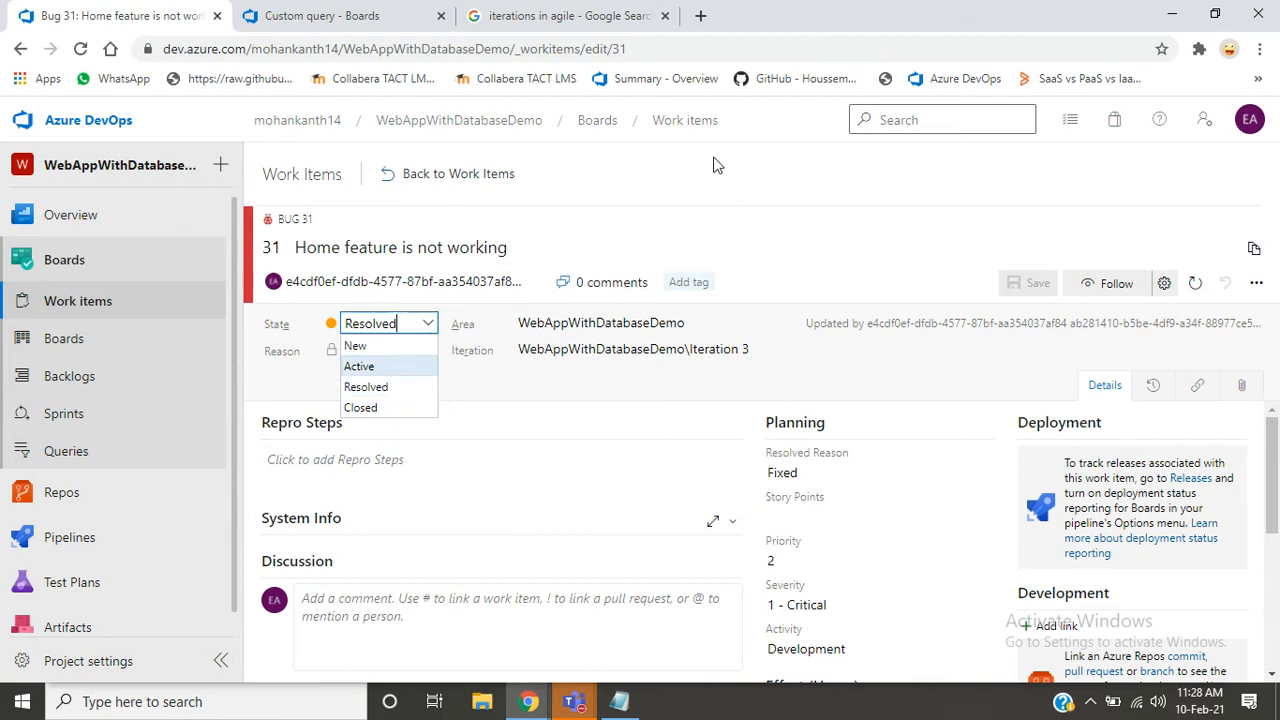
pyautogui.click(671, 153)
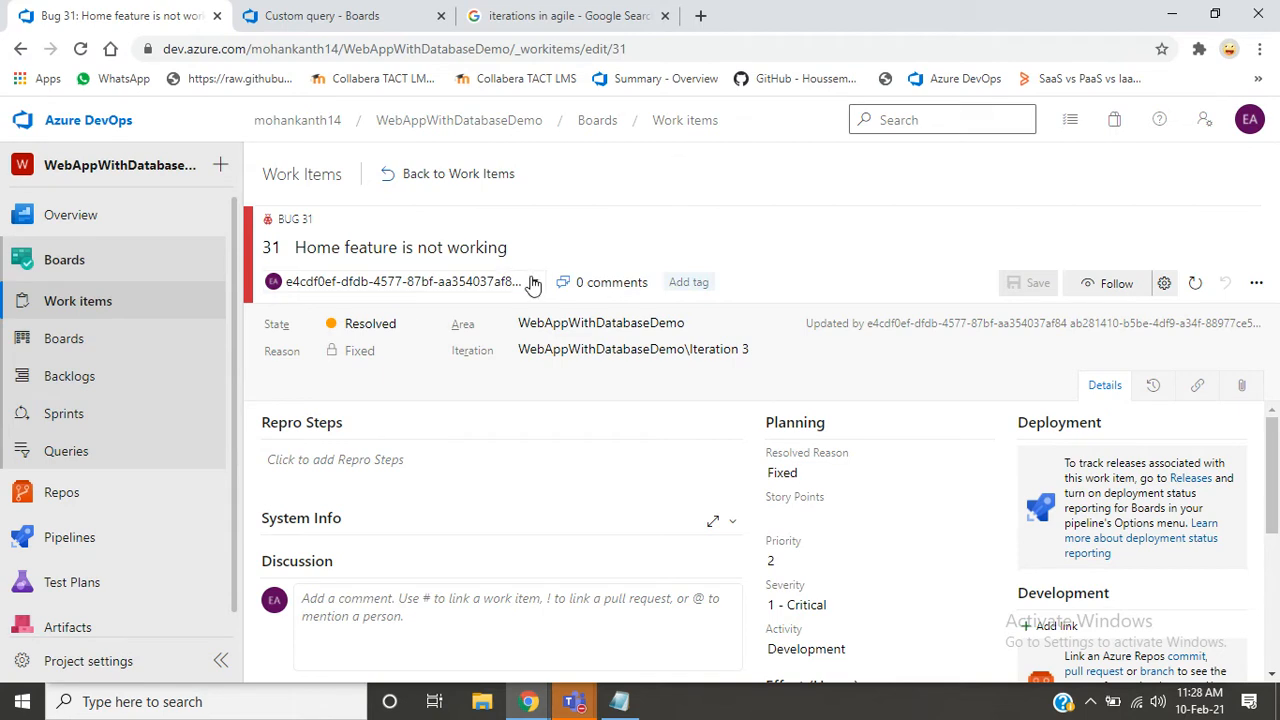
pyautogui.click(428, 326)
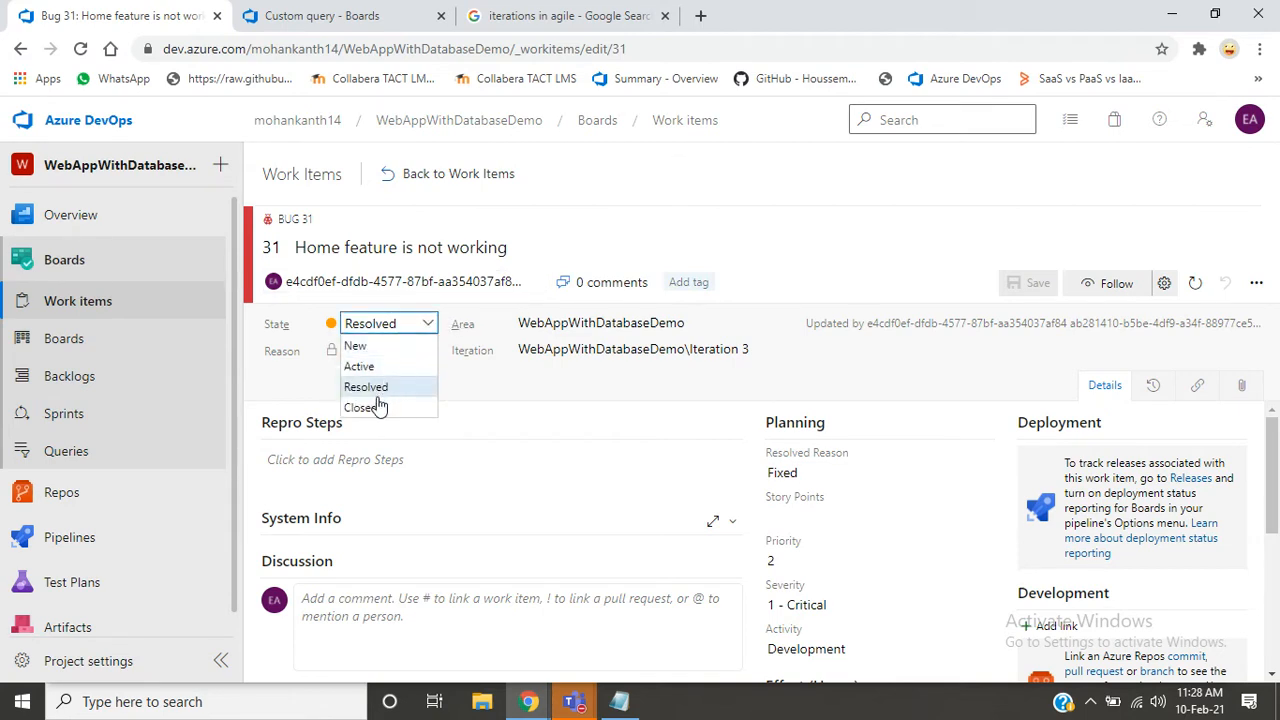
pyautogui.press('Return')
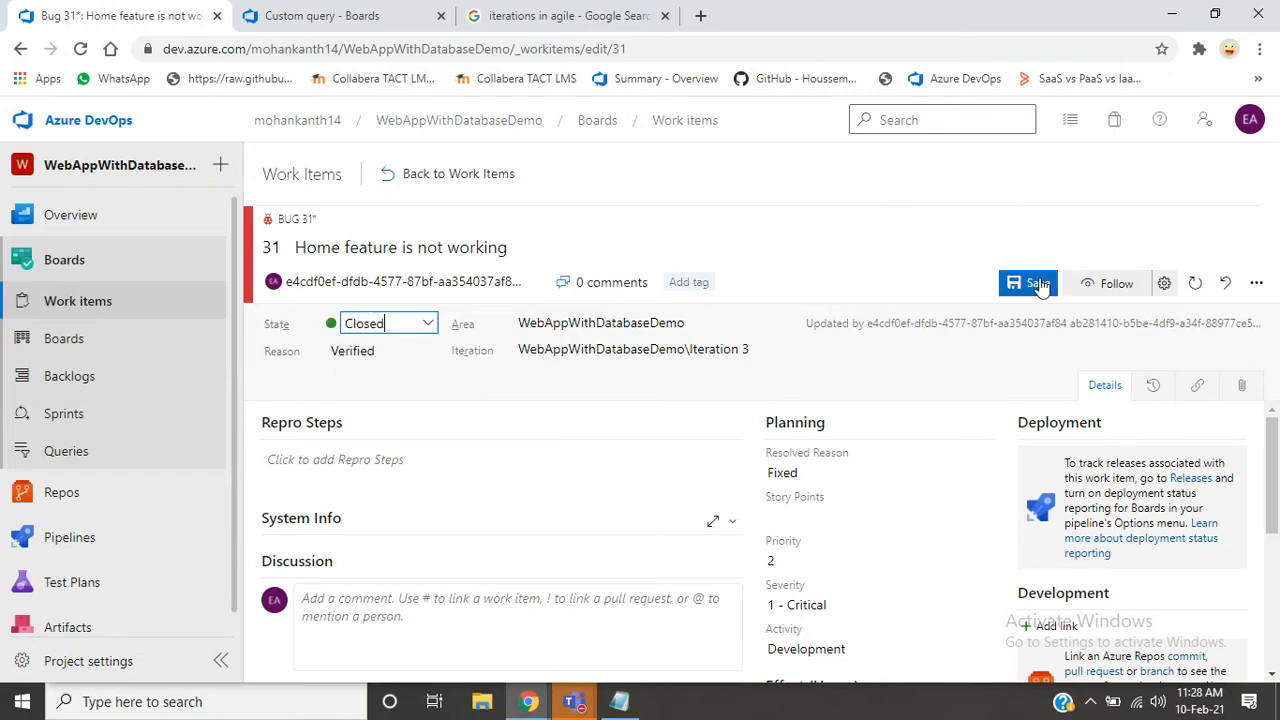
pyautogui.click(1033, 283)
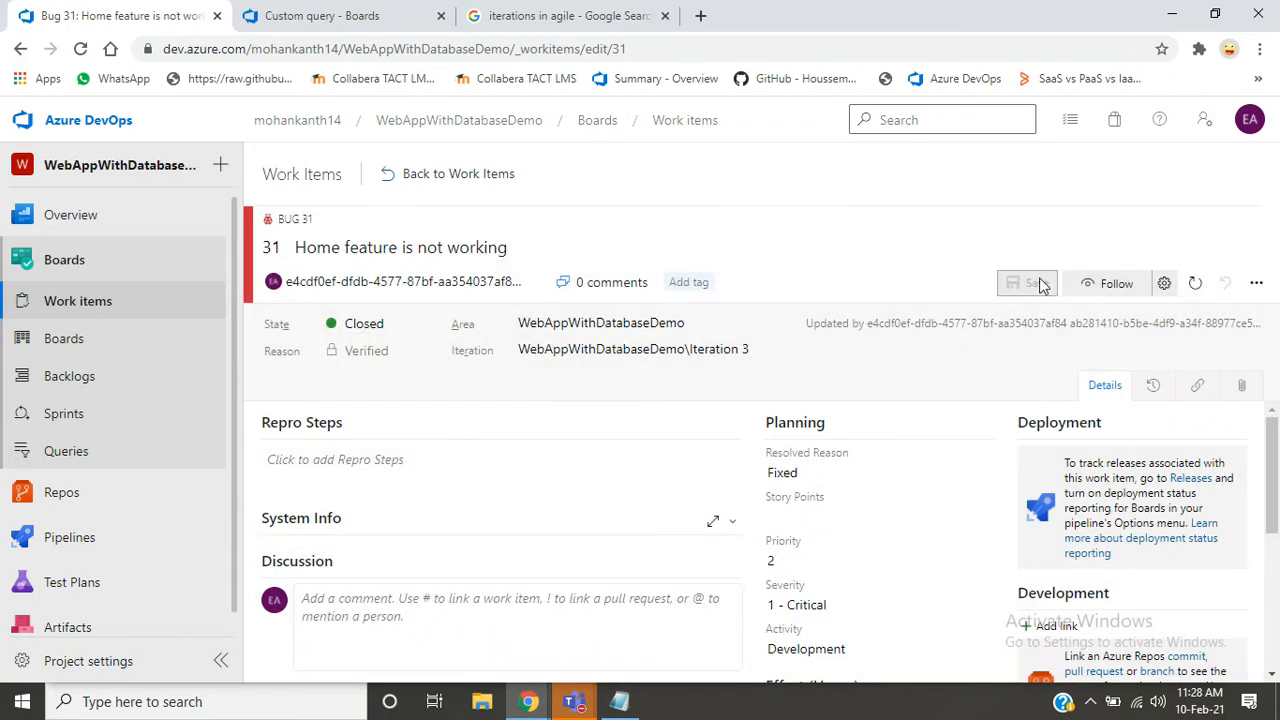
# - Try the Resolved state on the closed bug and check the reasons offered for it
pyautogui.click(415, 326)
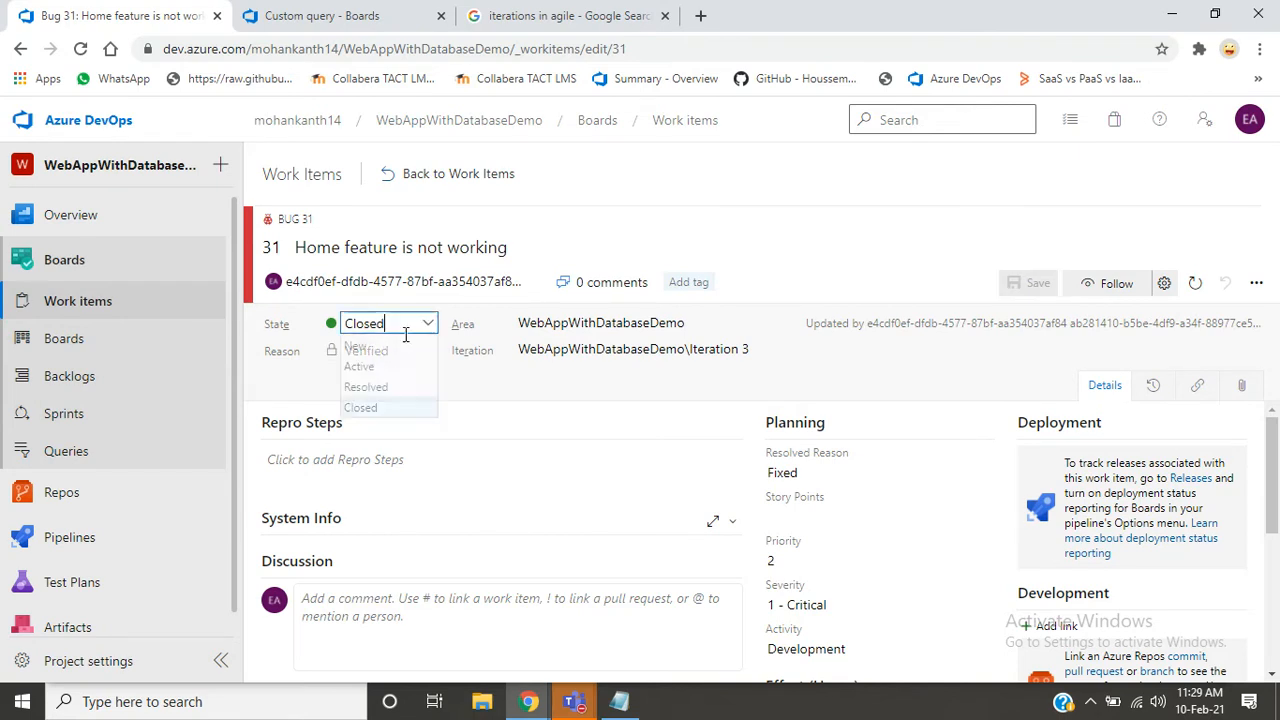
pyautogui.click(362, 388)
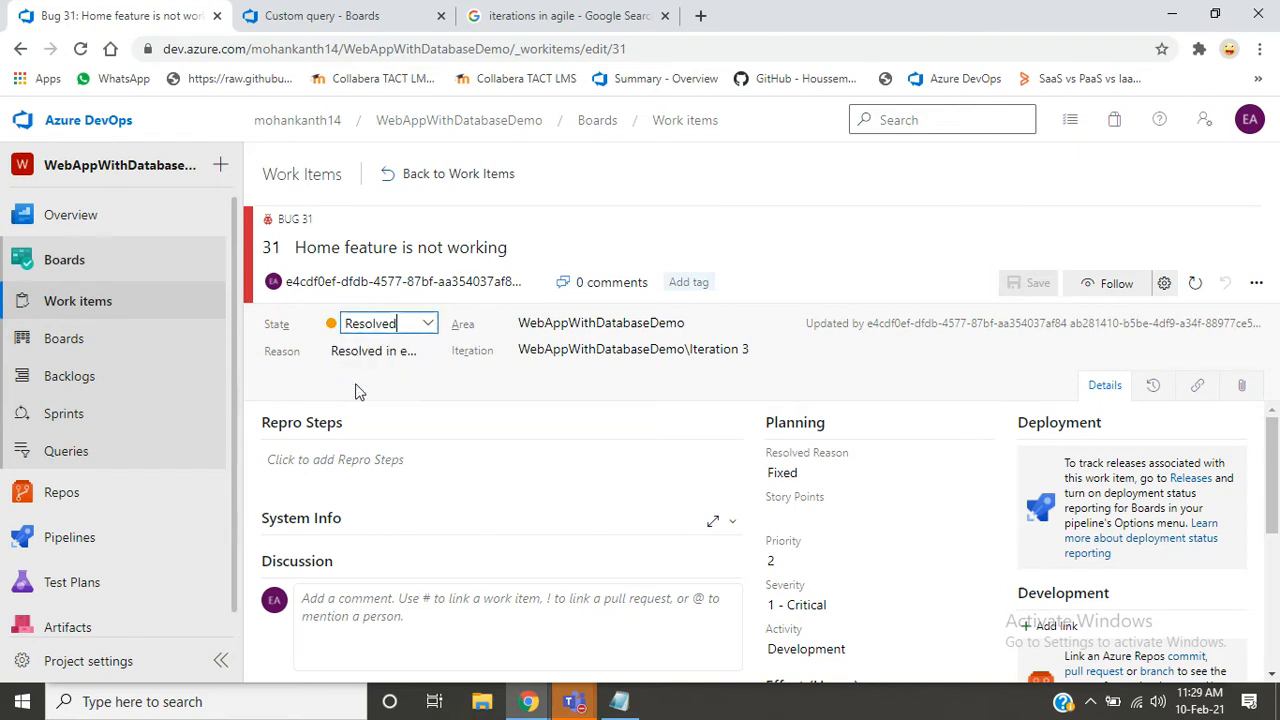
pyautogui.click(428, 352)
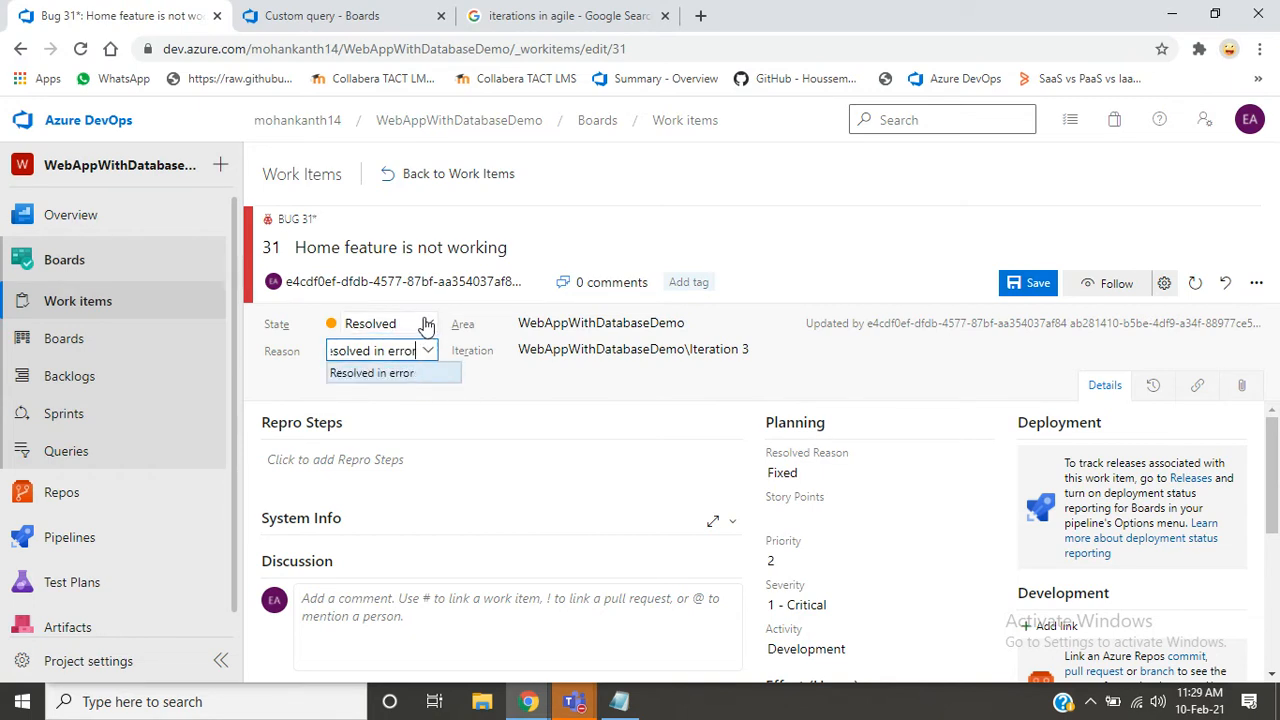
# - Set the closed bug's state back to Active
pyautogui.click(428, 324)
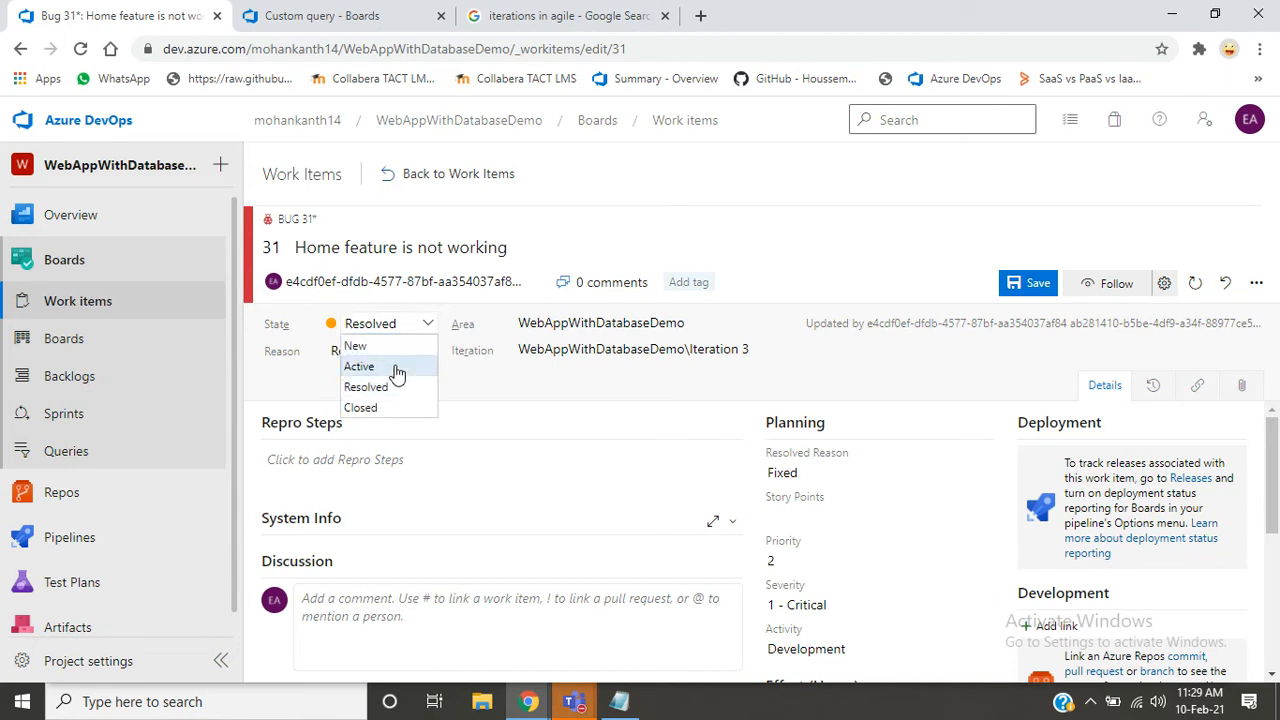
pyautogui.click(426, 366)
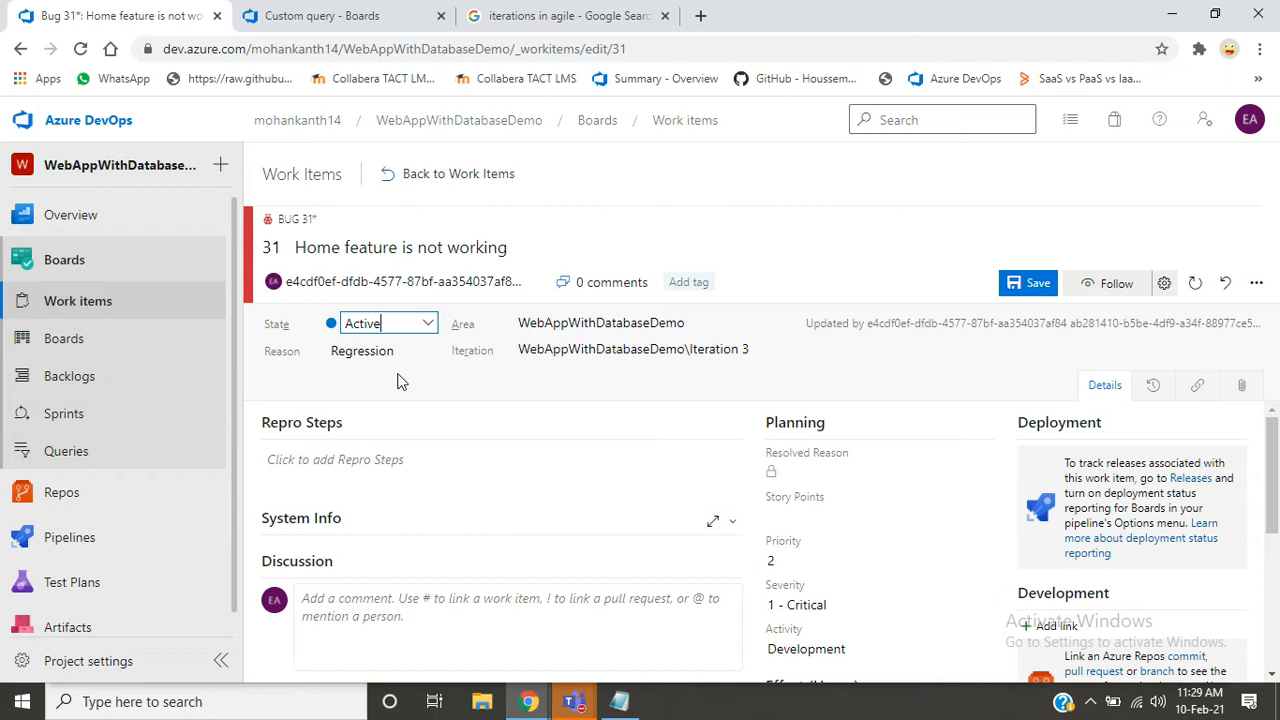
# - Try the New, Active and Resolved states in turn on the "Home feature is not working" bug
pyautogui.click(428, 324)
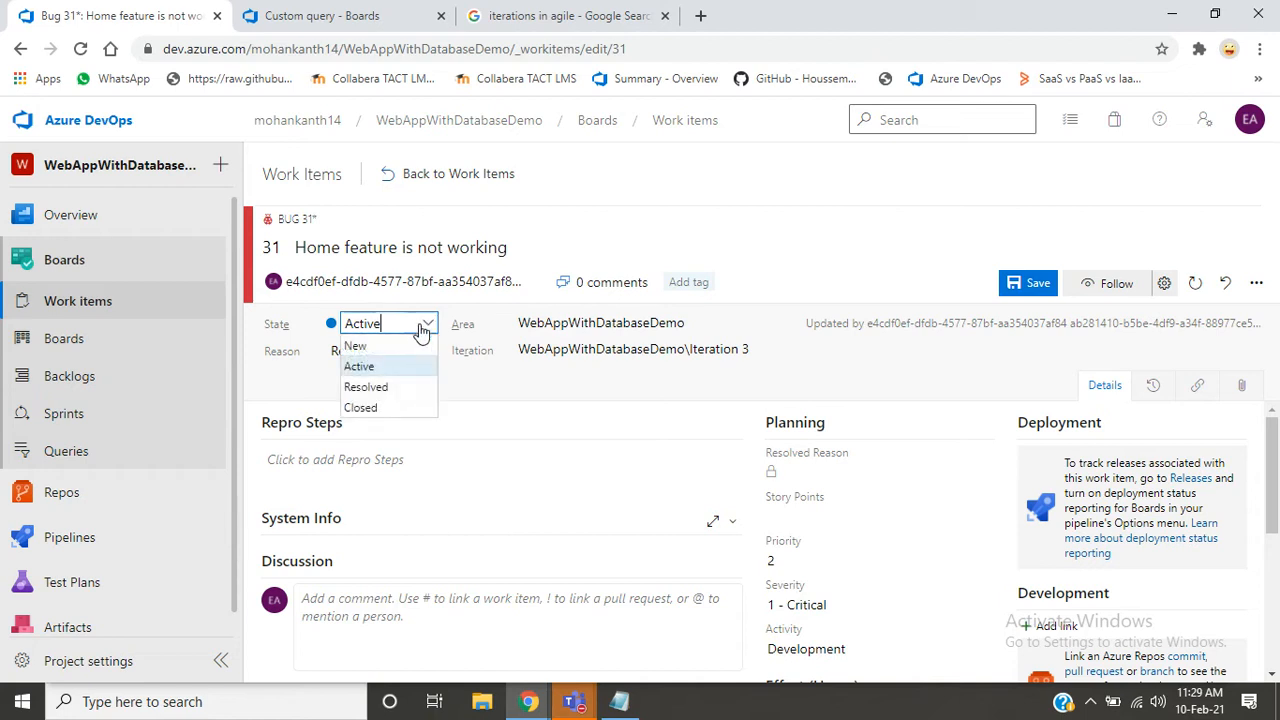
pyautogui.click(387, 346)
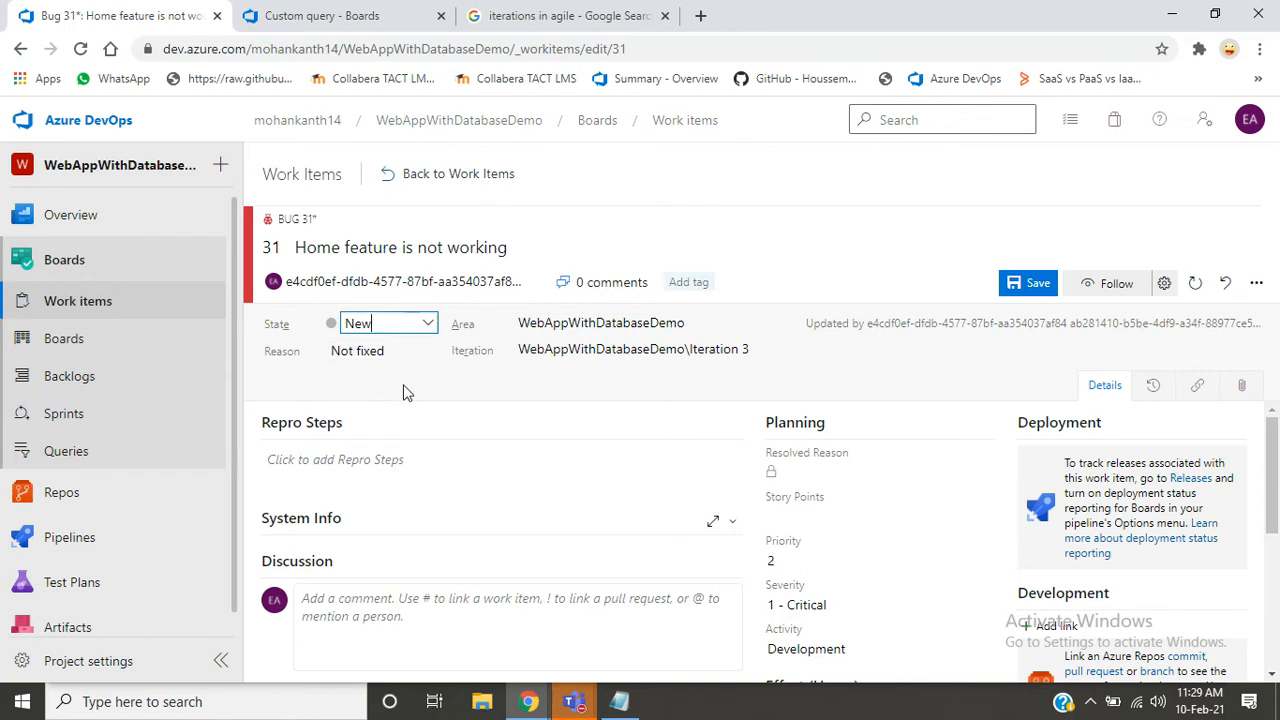
pyautogui.click(403, 384)
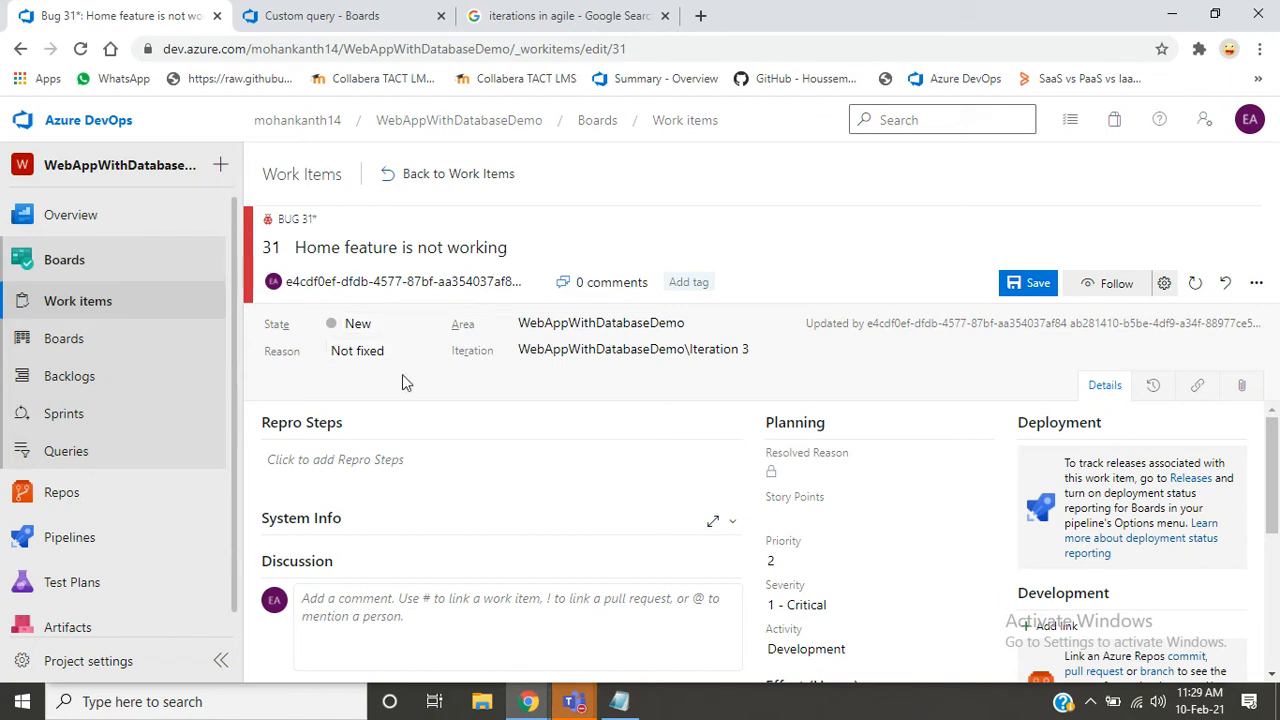
pyautogui.click(421, 323)
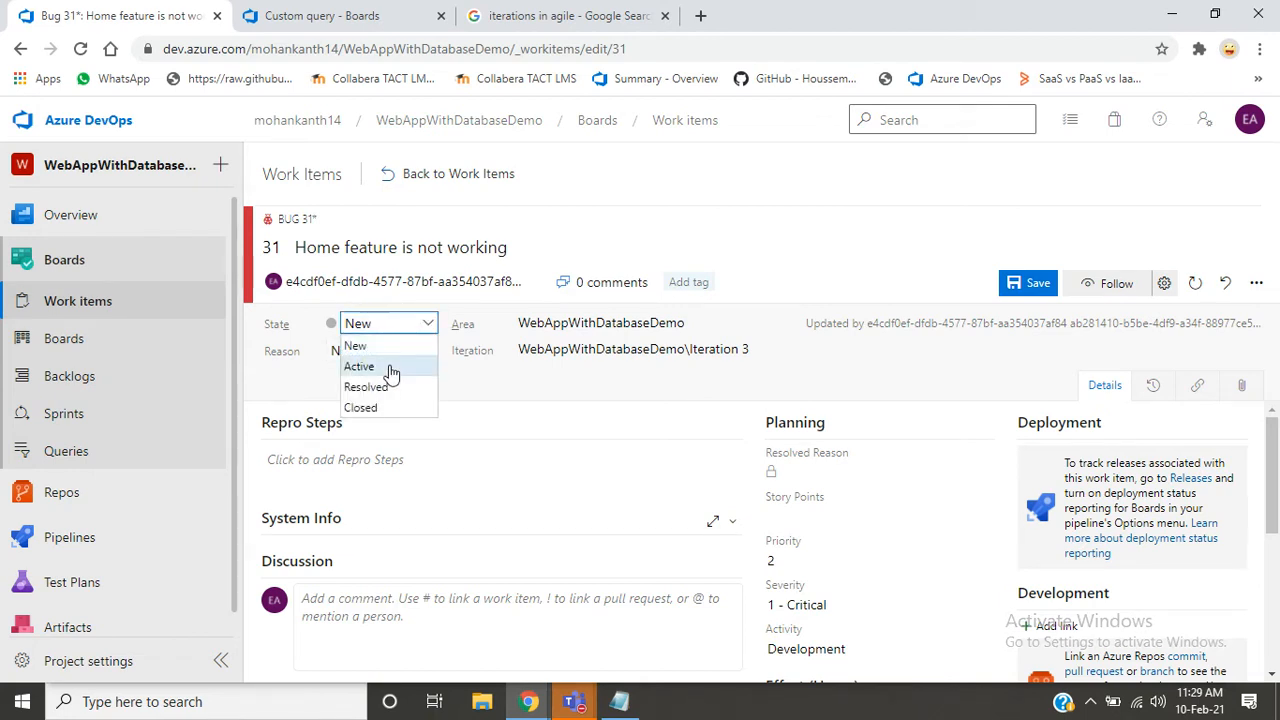
pyautogui.click(390, 370)
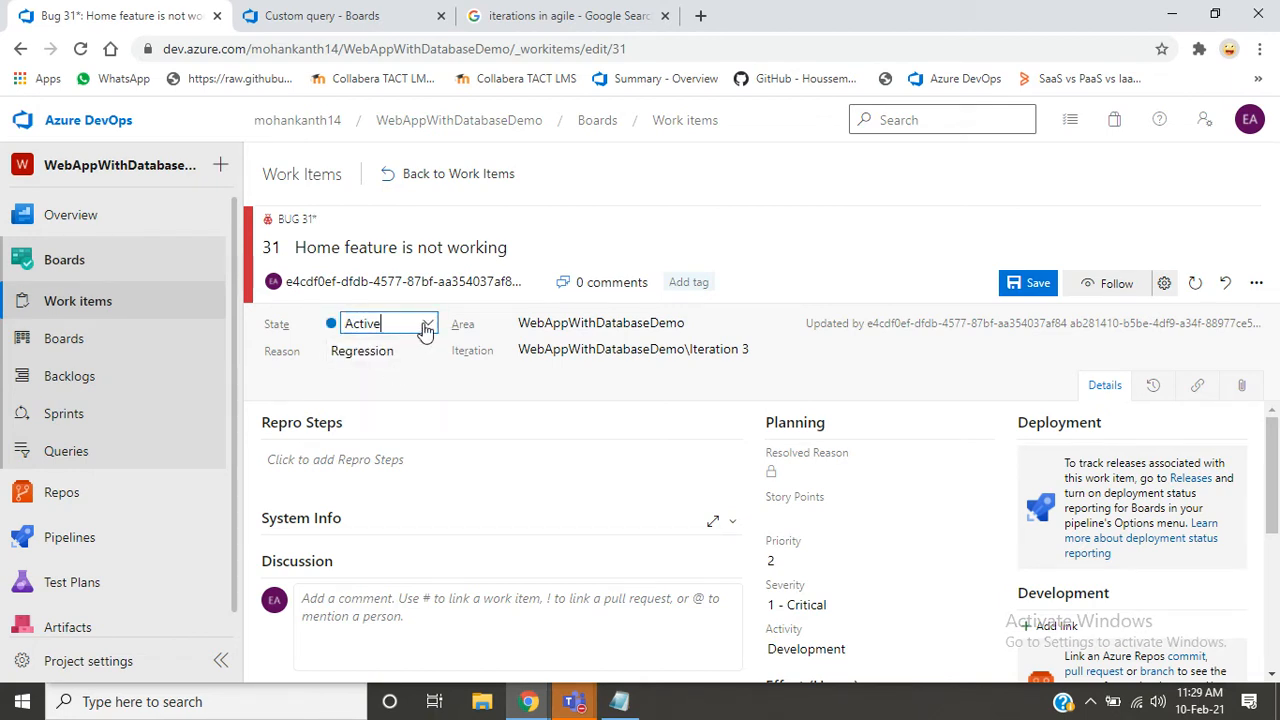
pyautogui.click(424, 330)
pyautogui.click(410, 386)
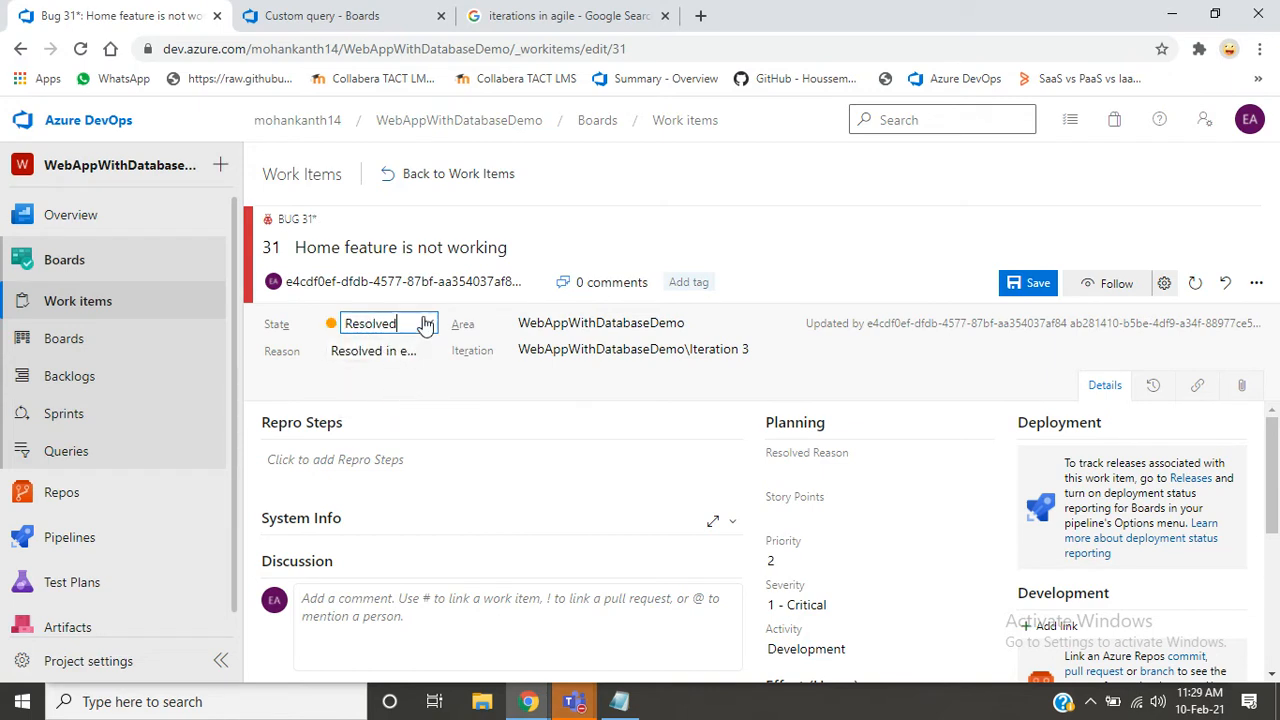
# - Set the "Home feature is not working" bug's state to Closed and save it
pyautogui.click(424, 323)
pyautogui.click(360, 405)
pyautogui.hotkey('ctrl', 's')
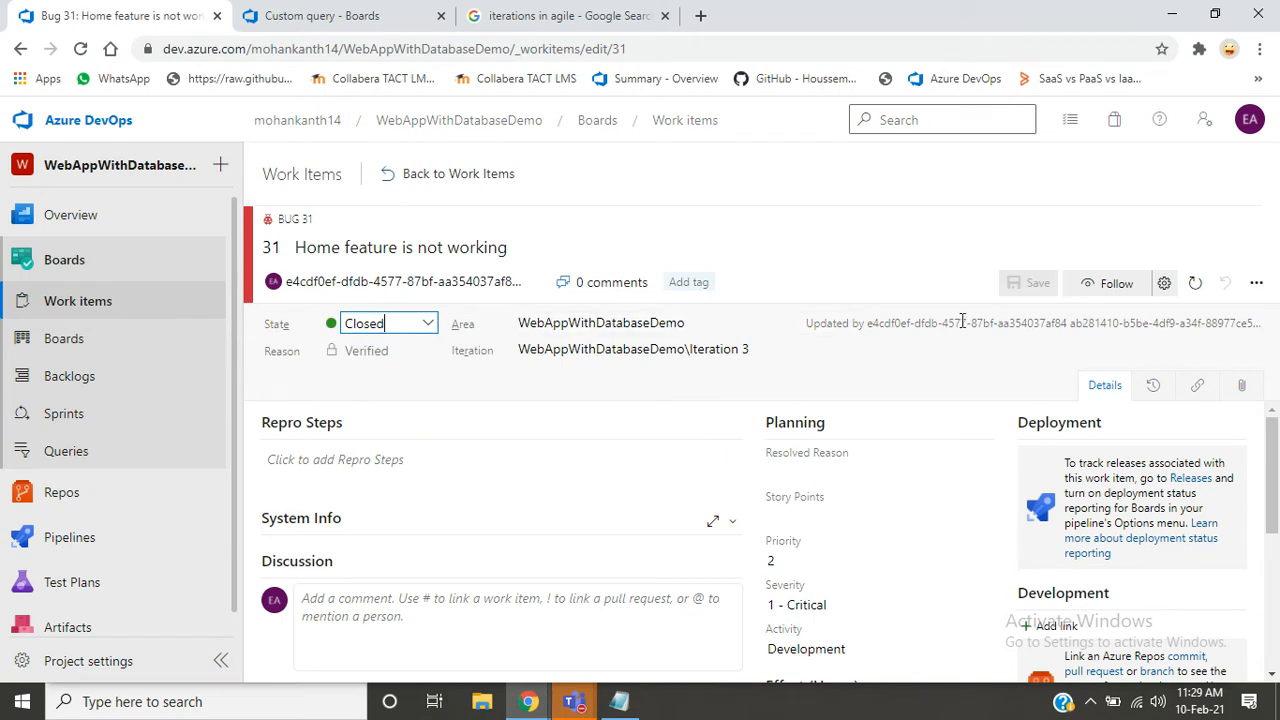
pyautogui.click(776, 245)
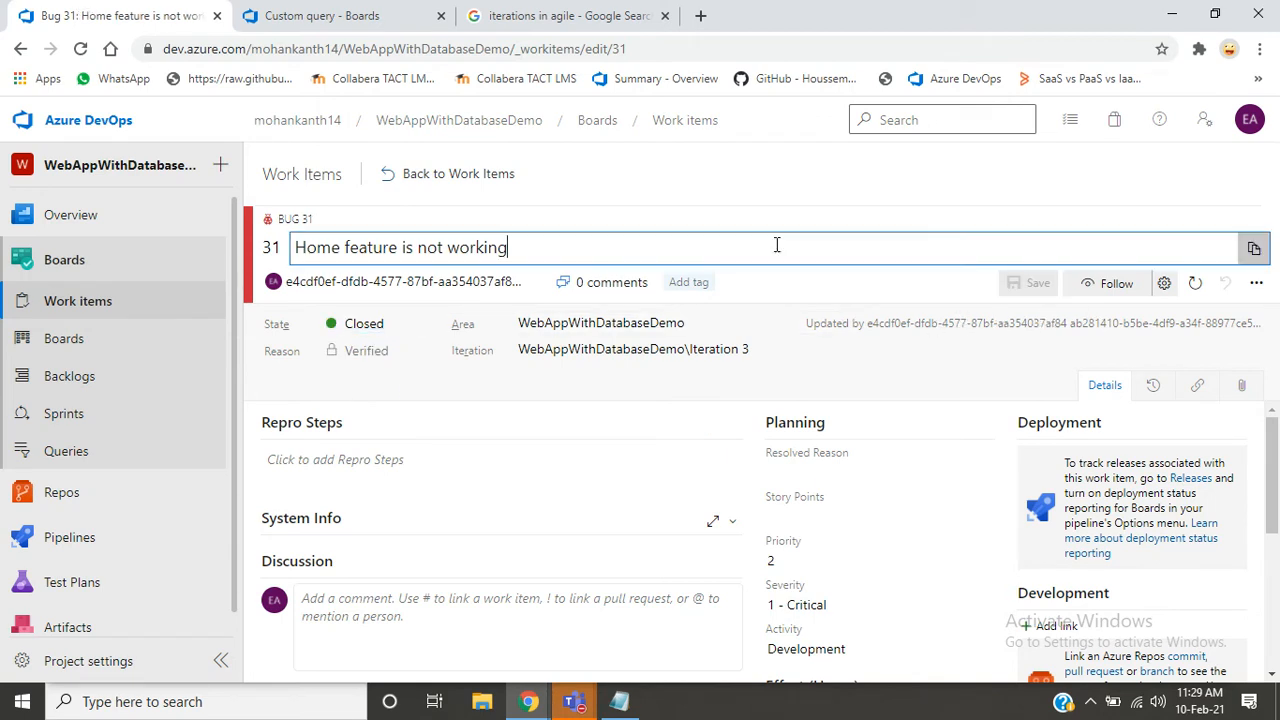
# - Set the bug's Completed effort to 16 hours and save the bug
pyautogui.moveTo(836, 465)
pyautogui.moveTo(1272, 530); pyautogui.dragTo(1257, 637)
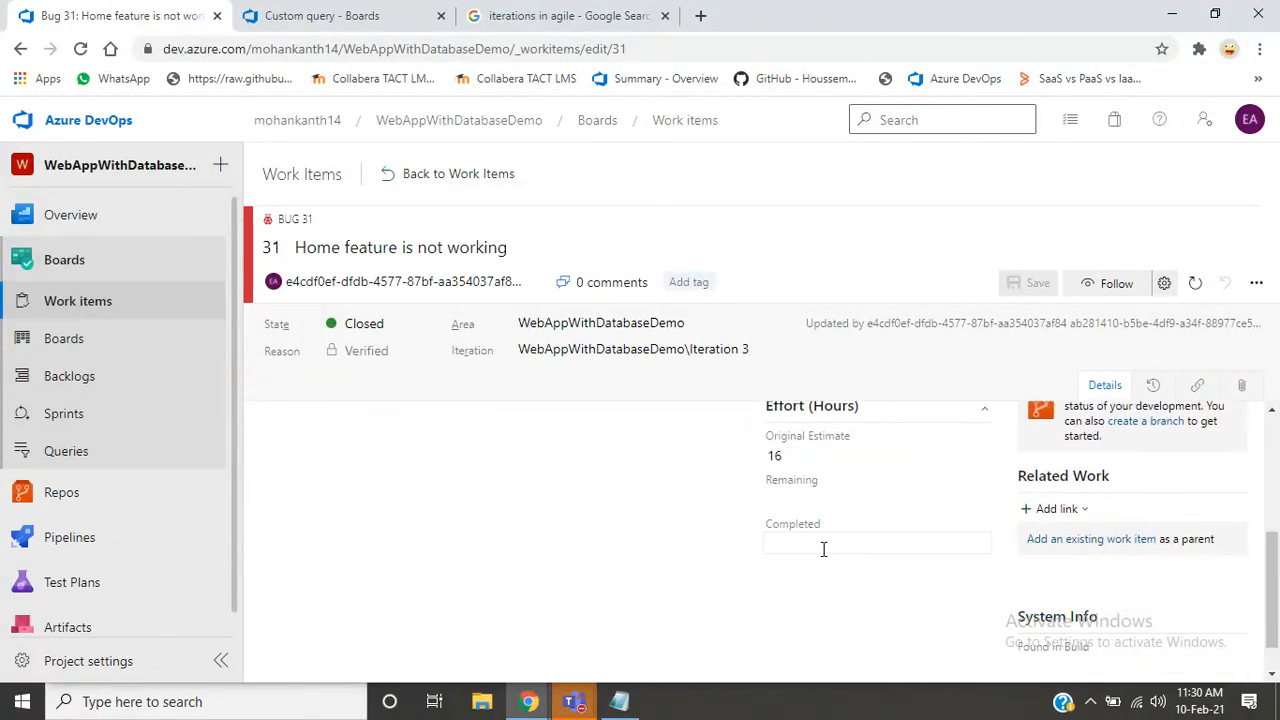
pyautogui.click(781, 539)
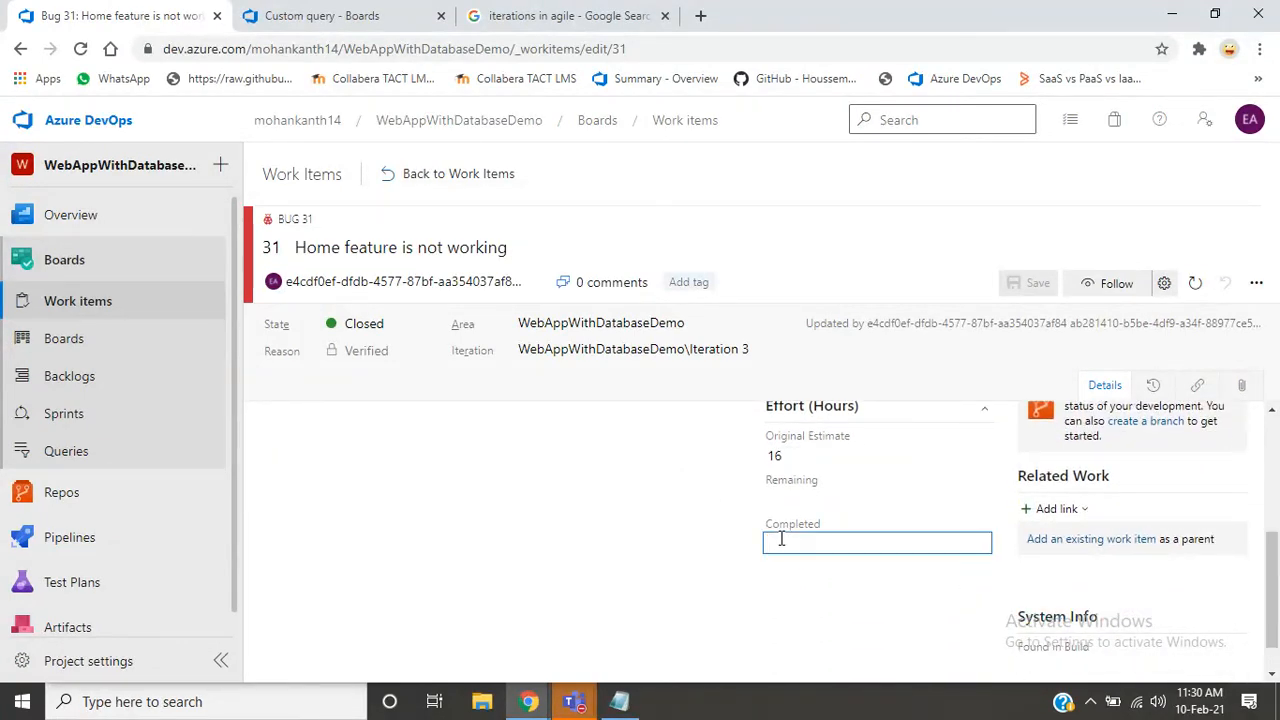
pyautogui.write('16')
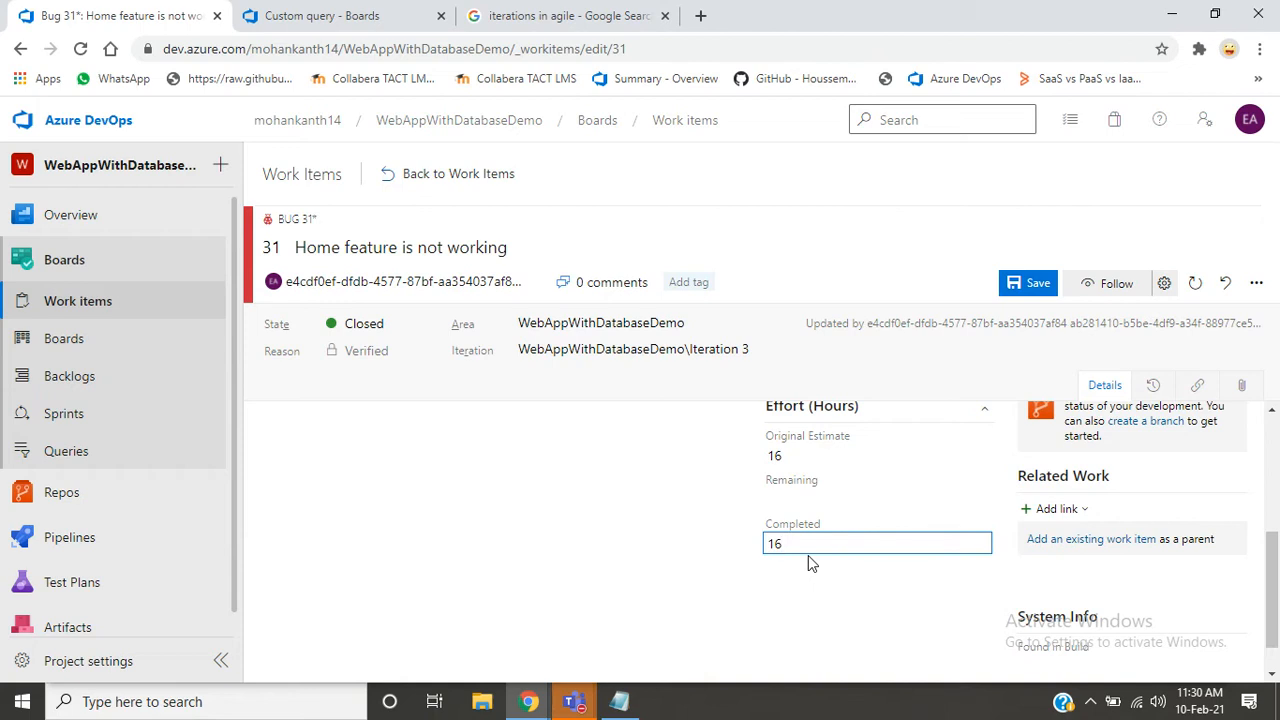
pyautogui.click(818, 457)
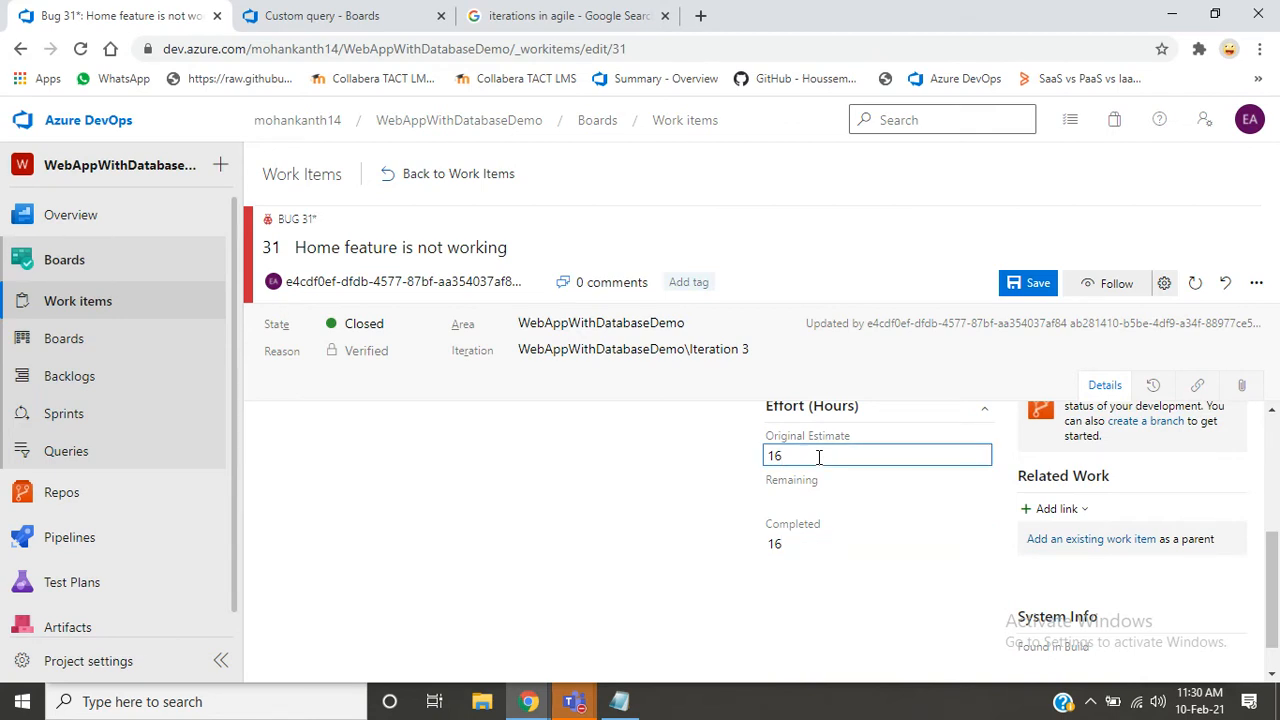
pyautogui.click(1026, 287)
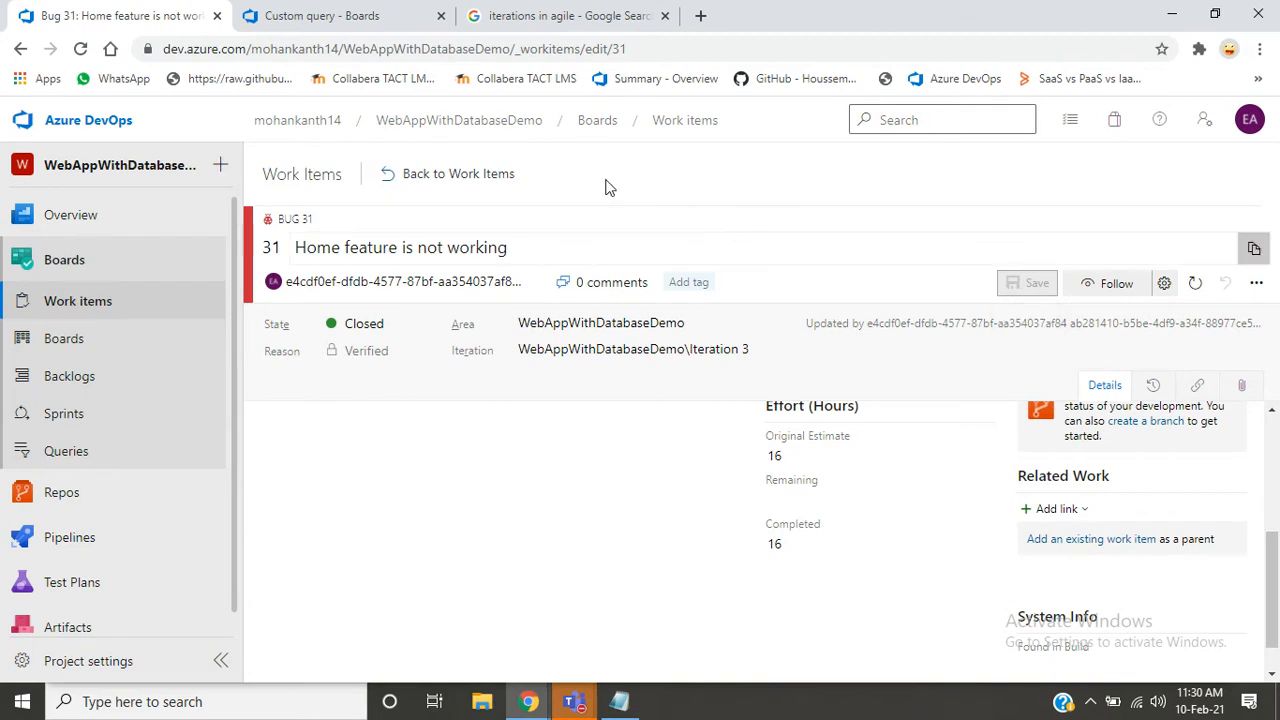
# - Return to the work items list and start a new Feature work item
pyautogui.click(488, 175)
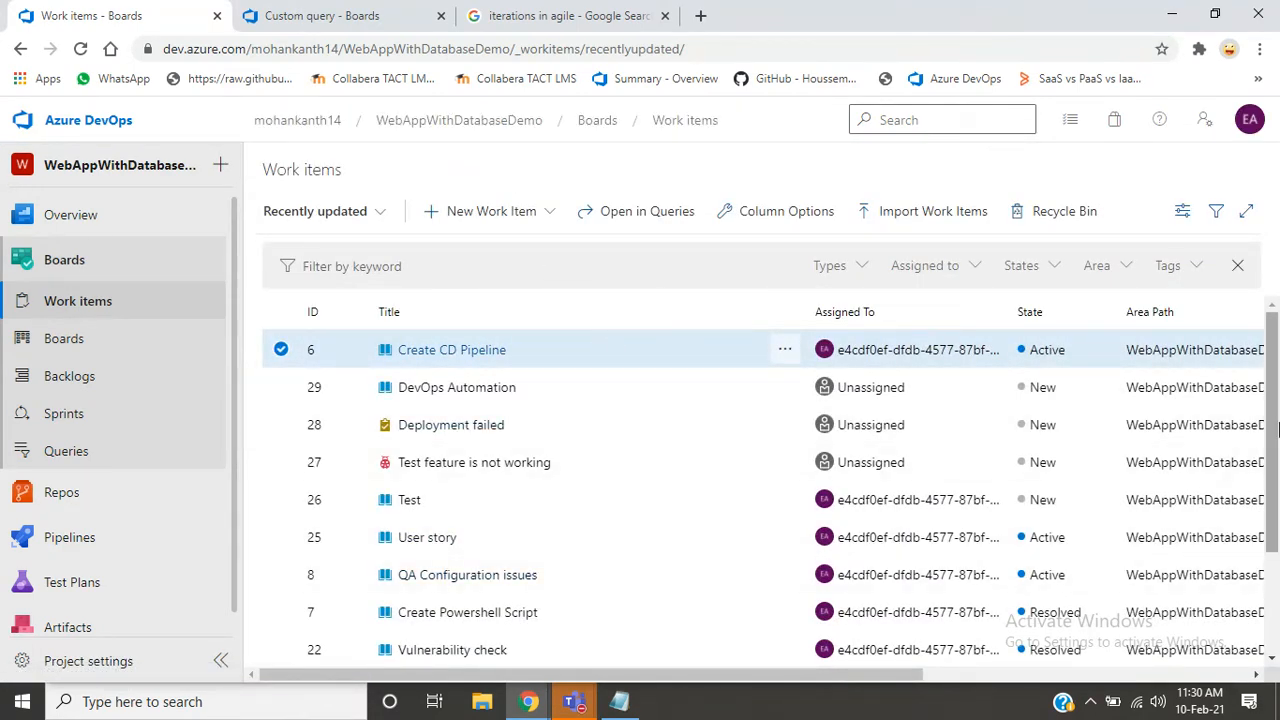
pyautogui.scroll(-3, 1277, 428)
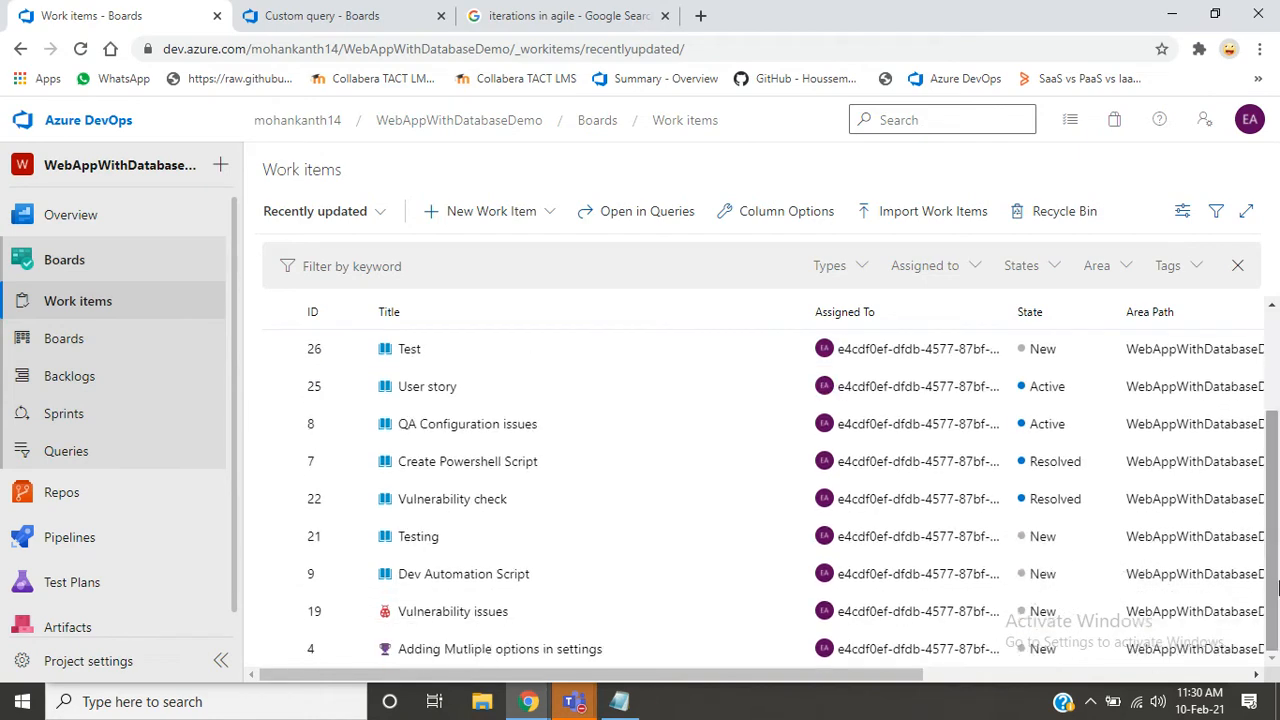
pyautogui.click(505, 208)
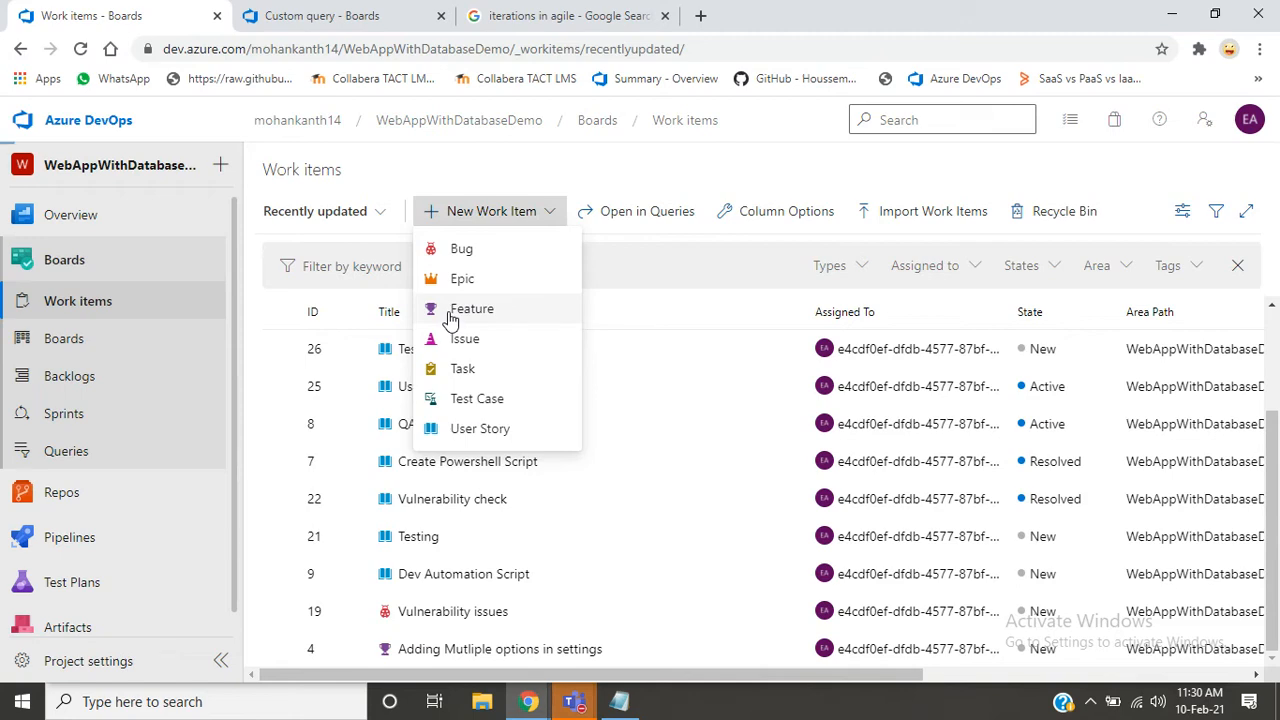
pyautogui.click(450, 318)
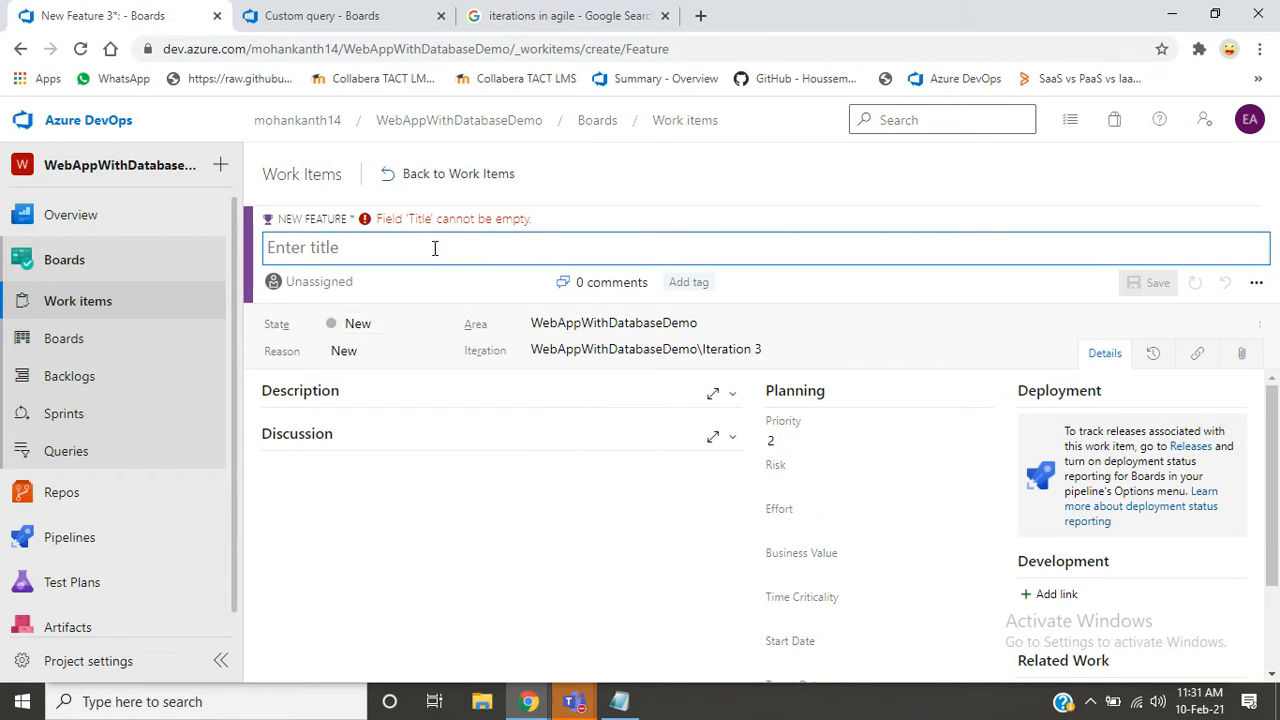
# - Title the new feature "Status feature" and assign it to the signed-in account
pyautogui.write('Frien')
pyautogui.press('BackSpace')
pyautogui.press('BackSpace')
pyautogui.press('BackSpace')
pyautogui.press('BackSpace')
pyautogui.press('BackSpace')
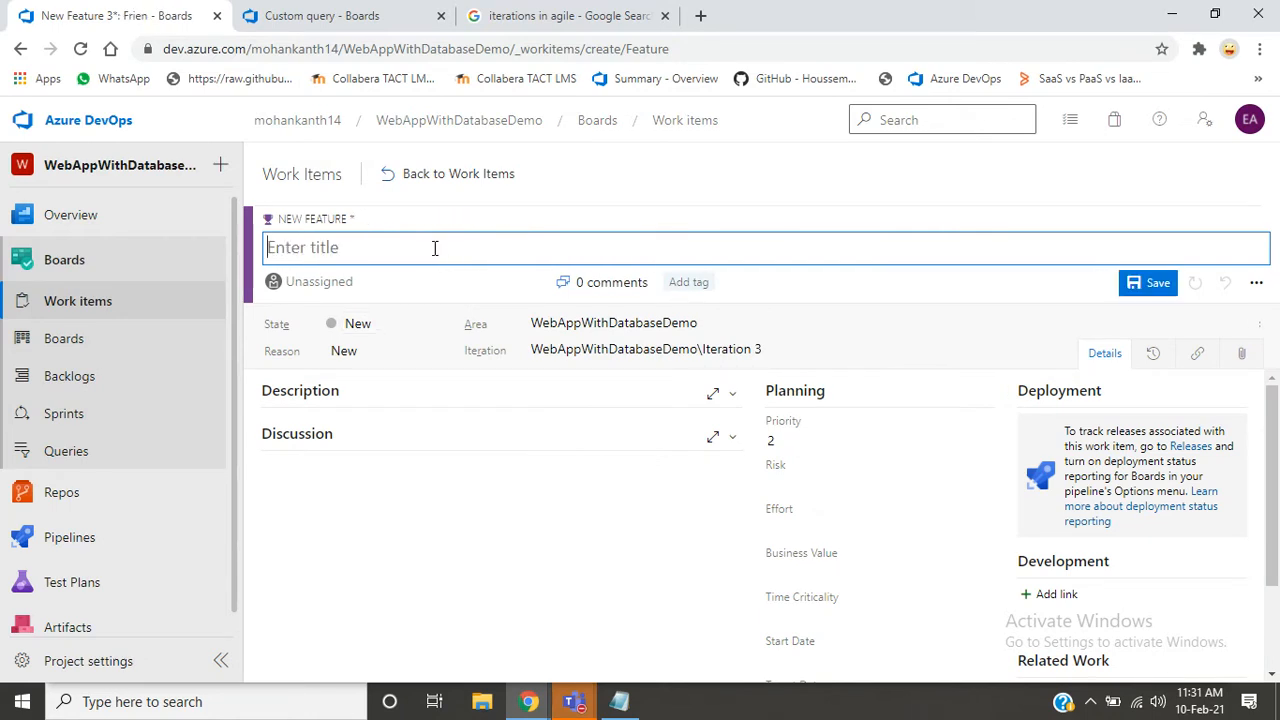
pyautogui.write('Status feature')
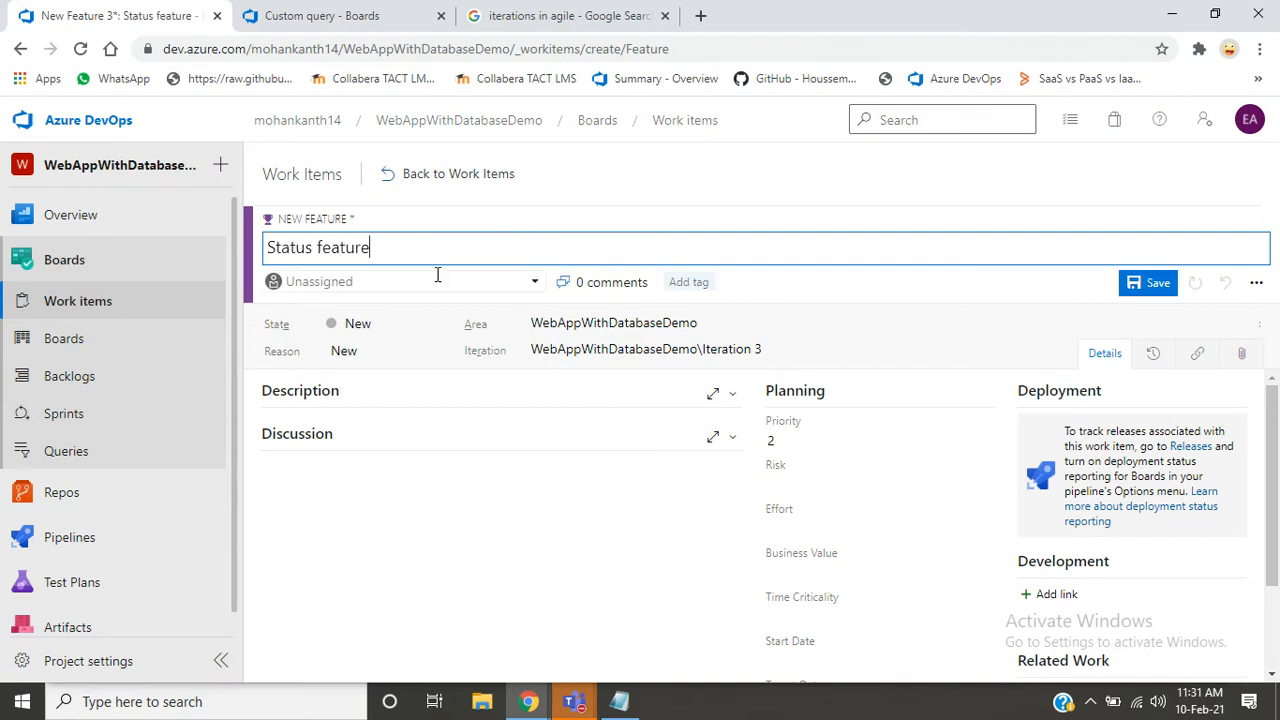
pyautogui.click(437, 278)
pyautogui.click(392, 308)
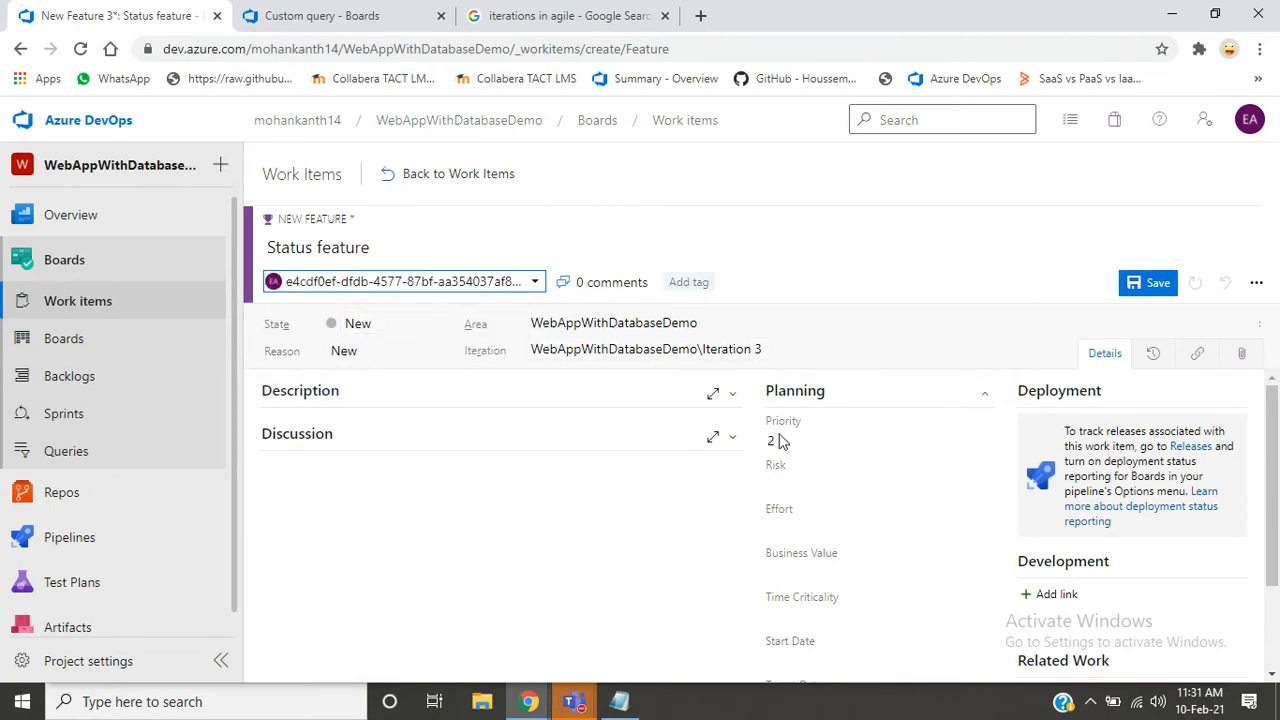
# - Set the feature's priority to 1 and its risk to 3 - Low, leaving Effort and Business Value empty
pyautogui.click(818, 440)
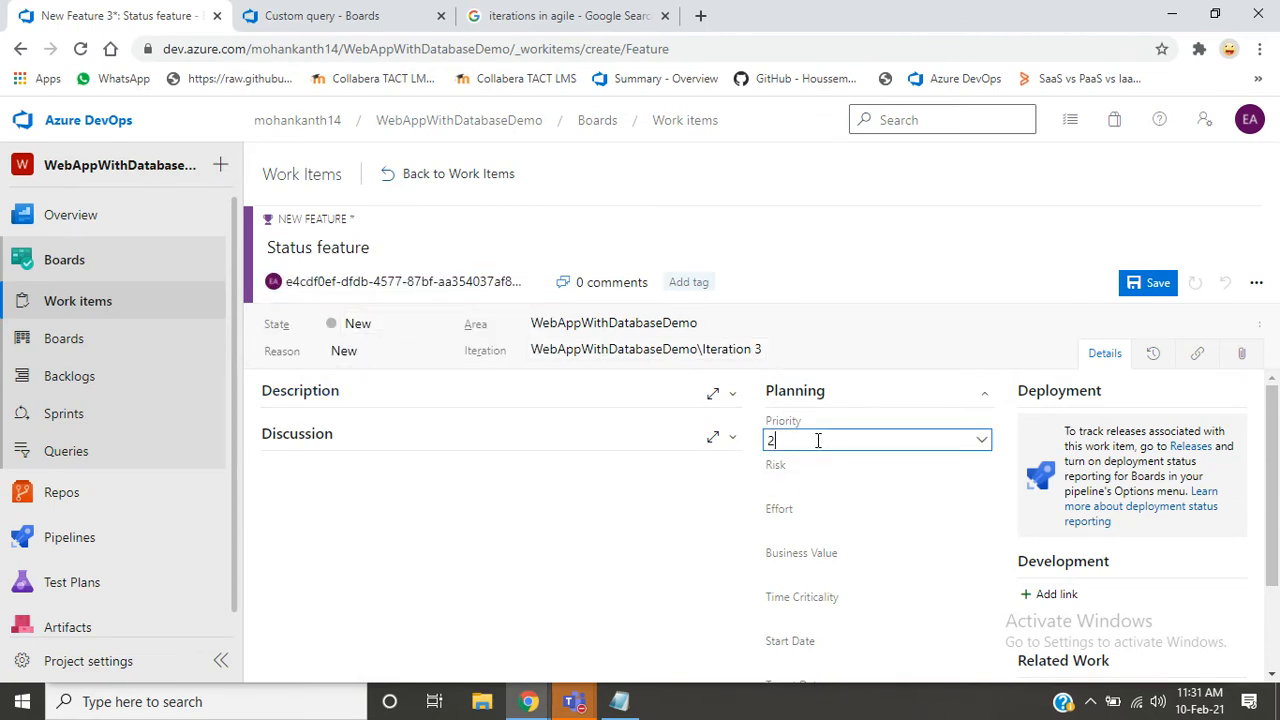
pyautogui.click(903, 475)
pyautogui.click(899, 485)
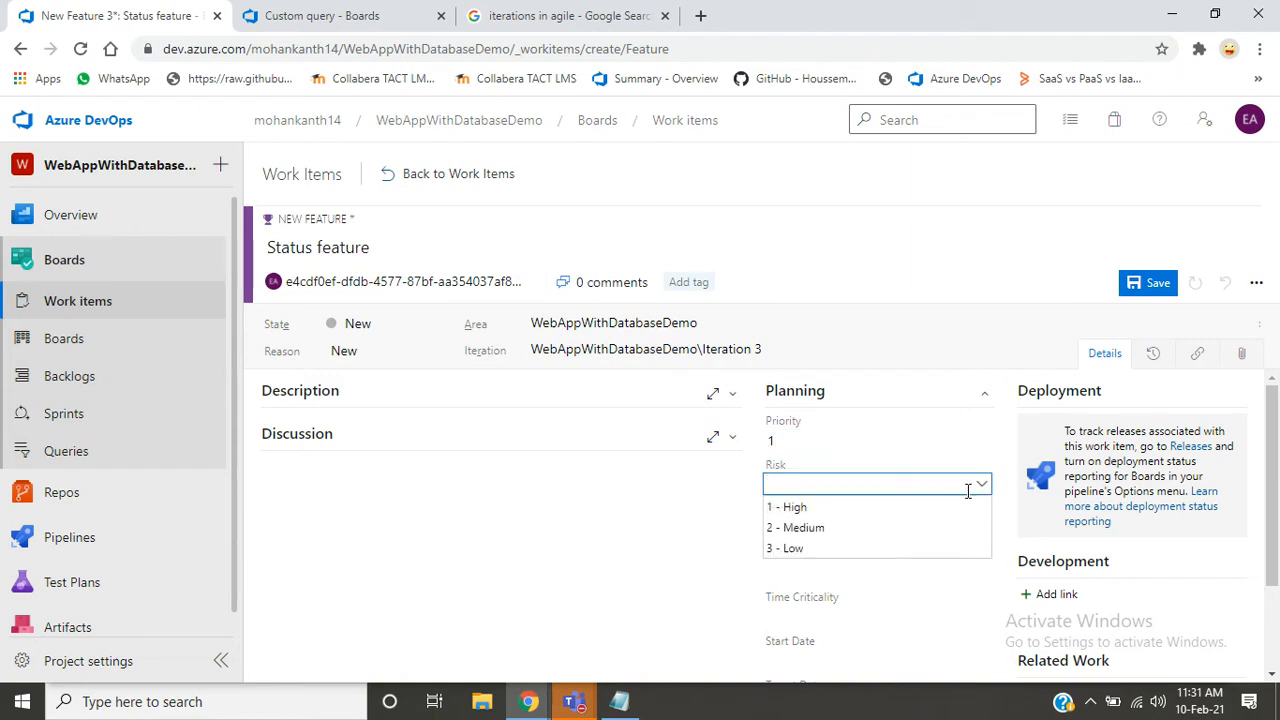
pyautogui.click(902, 548)
pyautogui.click(887, 521)
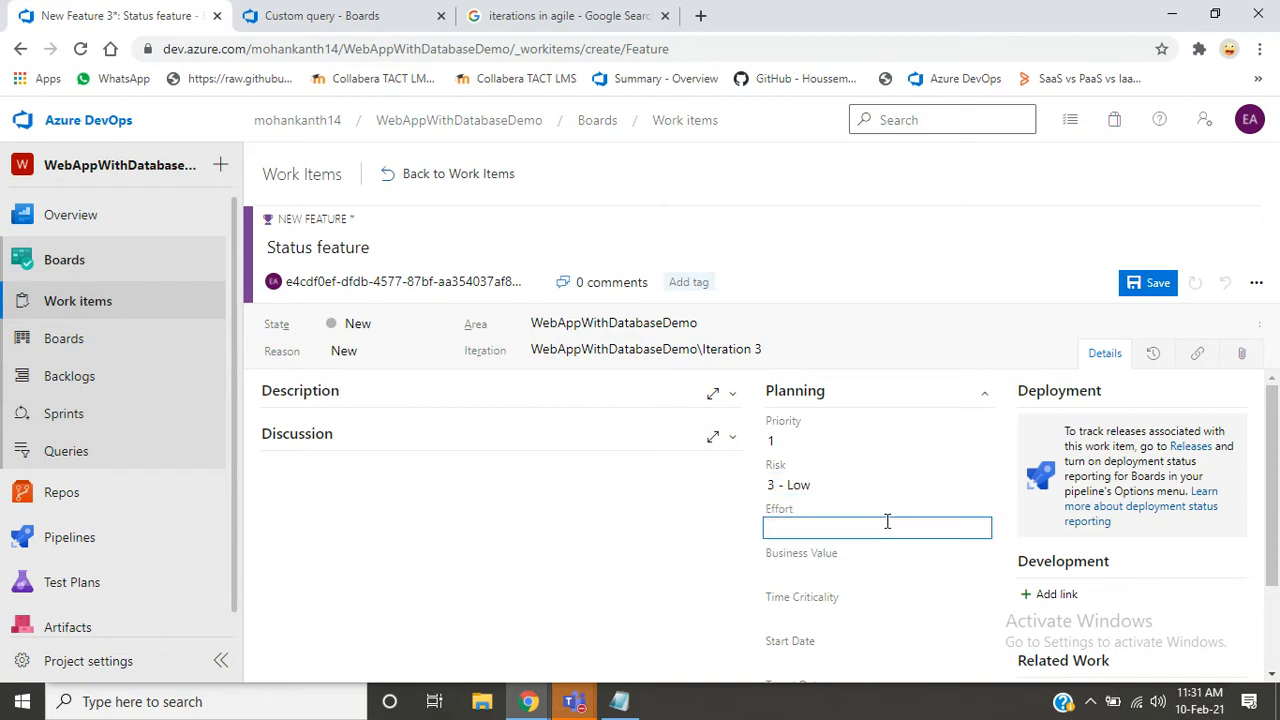
pyautogui.click(851, 568)
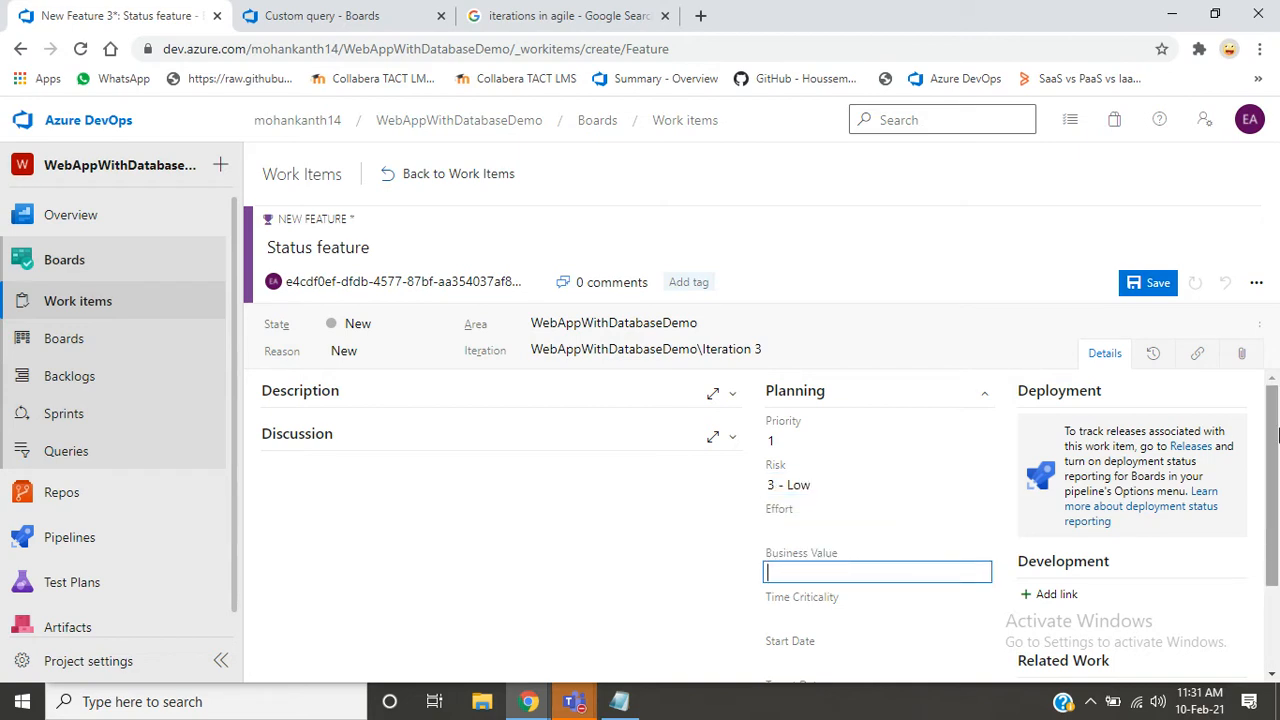
# - Set the feature's start date to 2/11/2021 and target date to 2/25/2021, and save it
pyautogui.moveTo(1277, 436); pyautogui.dragTo(1277, 518)
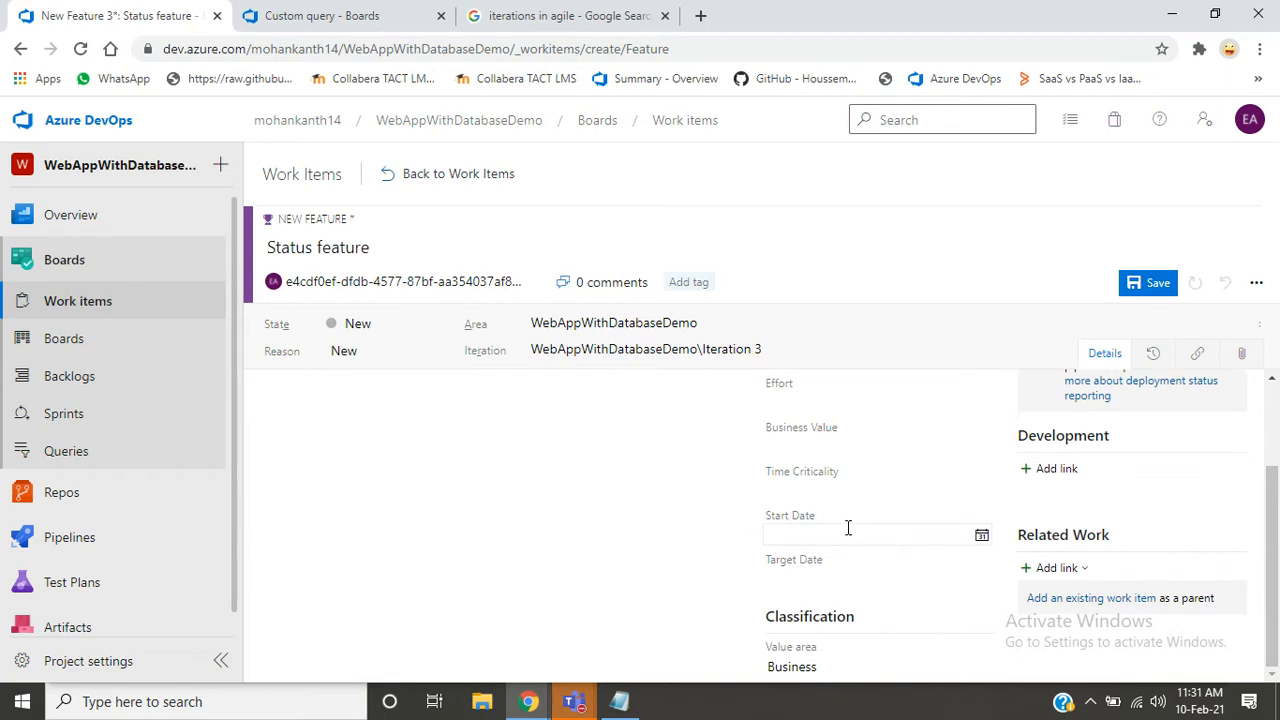
pyautogui.click(848, 528)
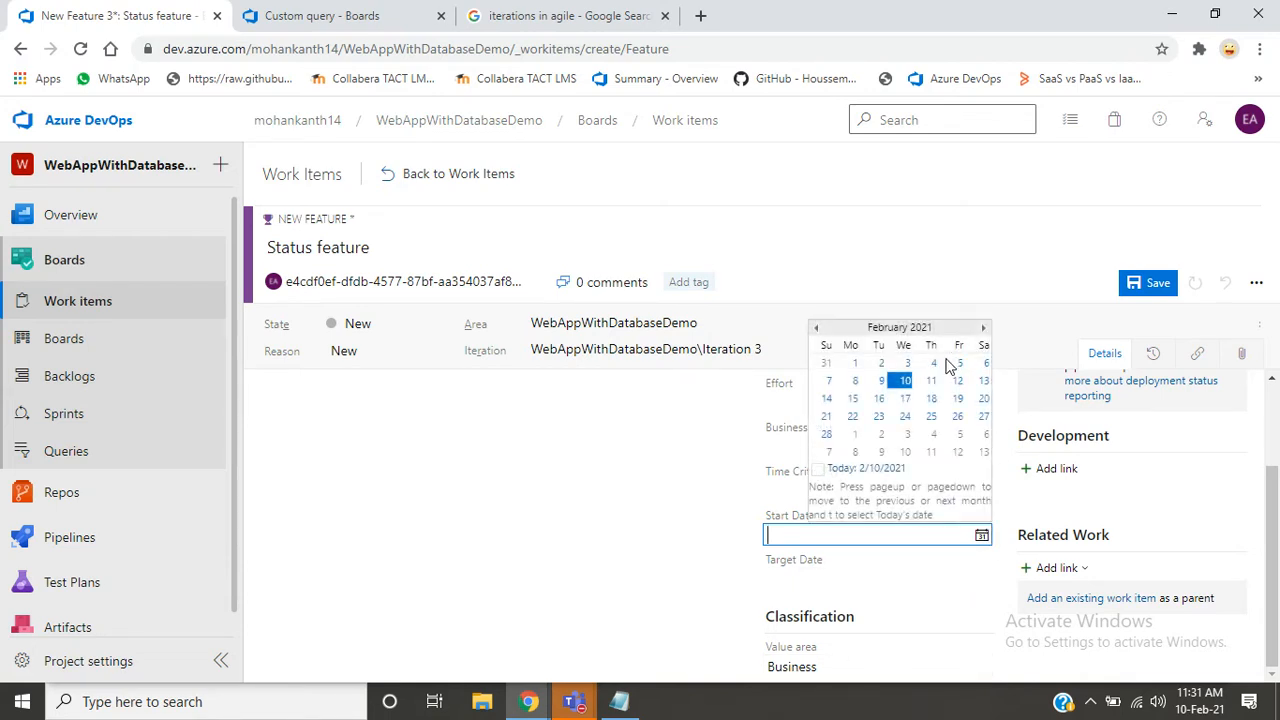
pyautogui.click(931, 381)
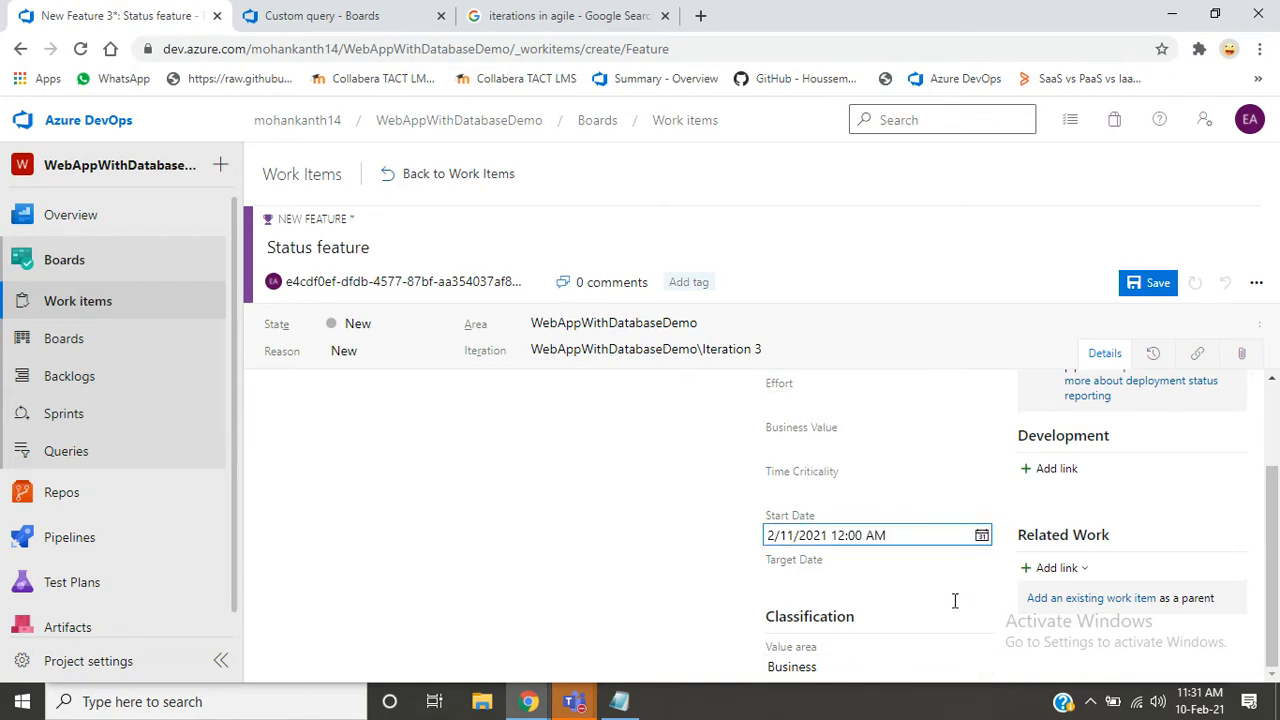
pyautogui.click(982, 581)
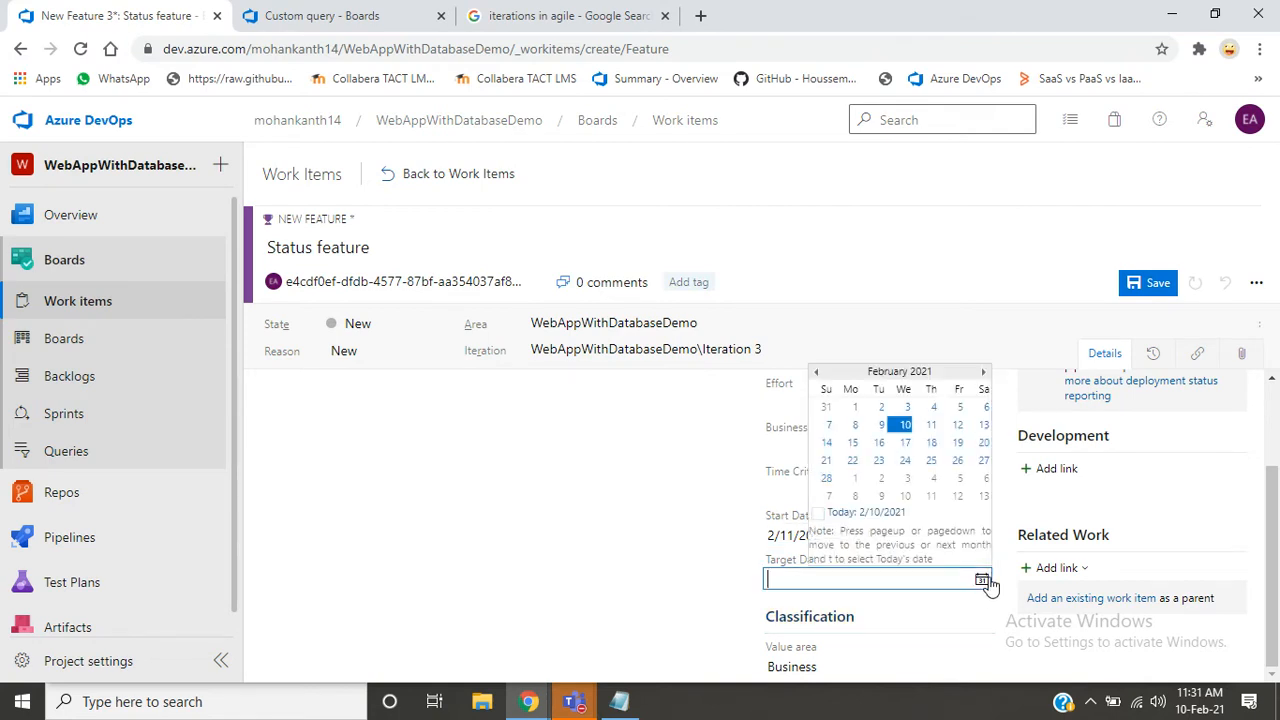
pyautogui.click(931, 460)
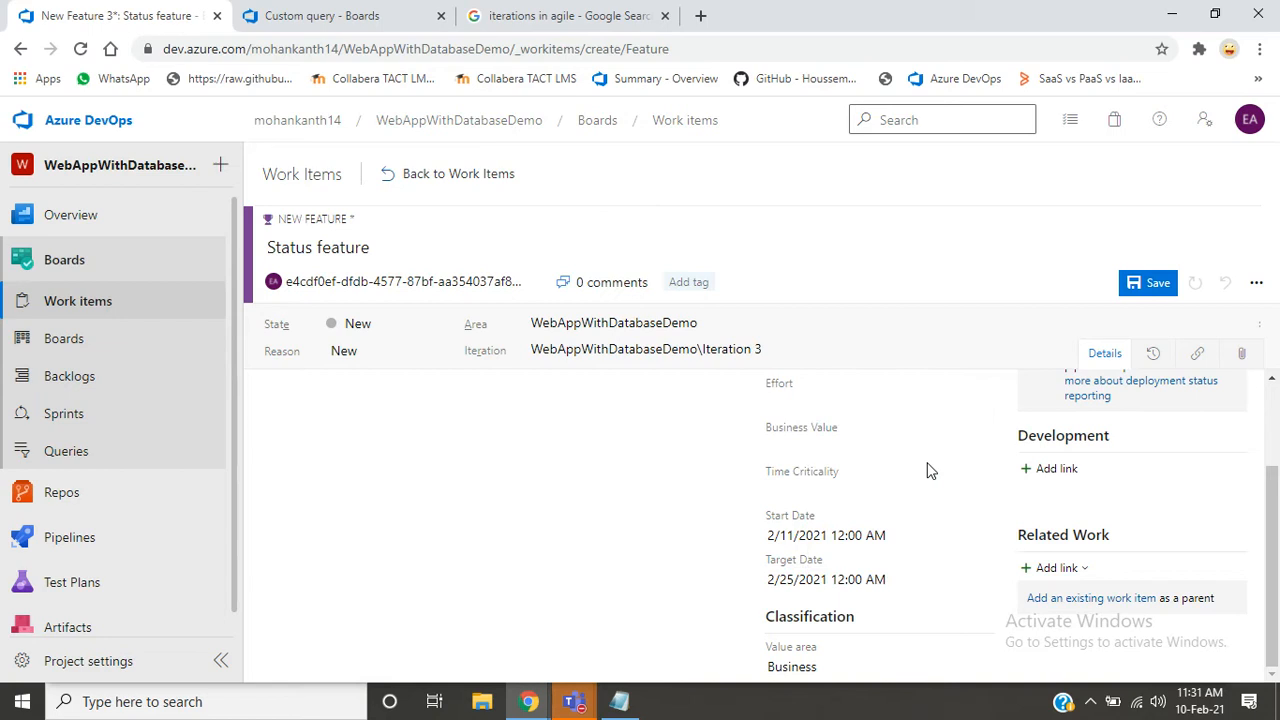
pyautogui.click(536, 560)
pyautogui.click(1150, 284)
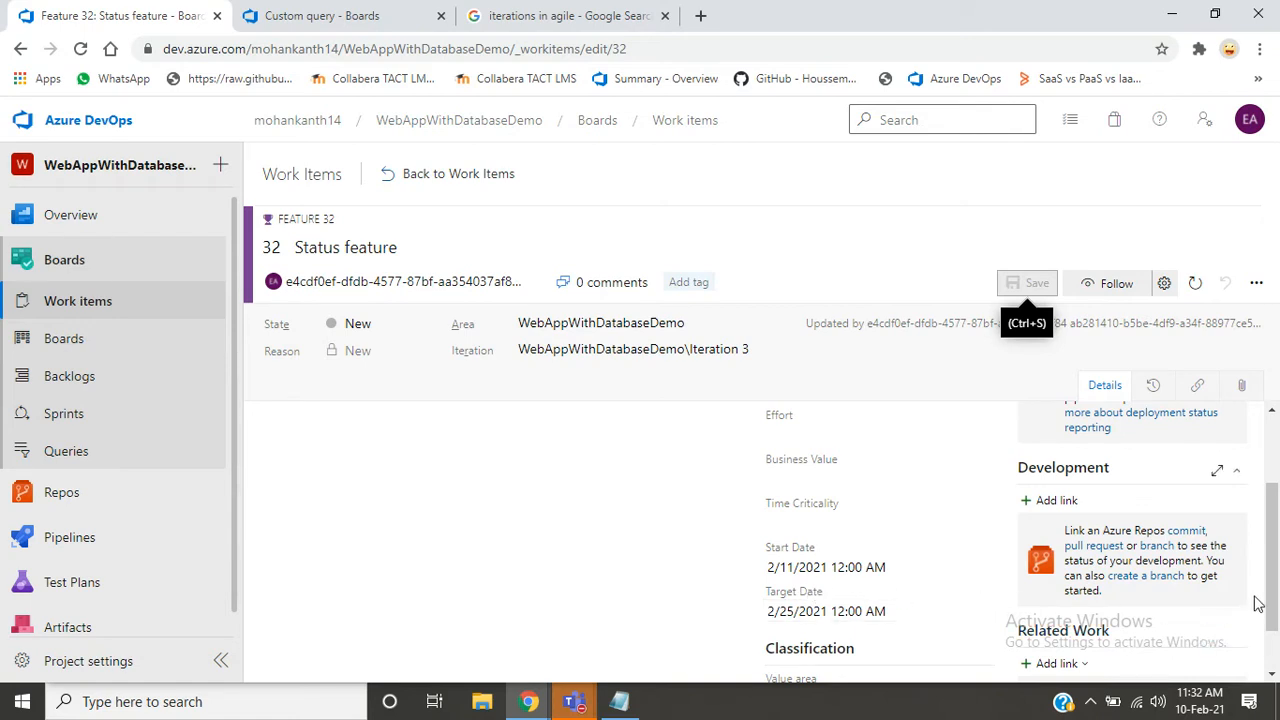
# - Change the "Status feature" item's state to Active with the reason Implementation started
pyautogui.scroll(-2, 1275, 600)
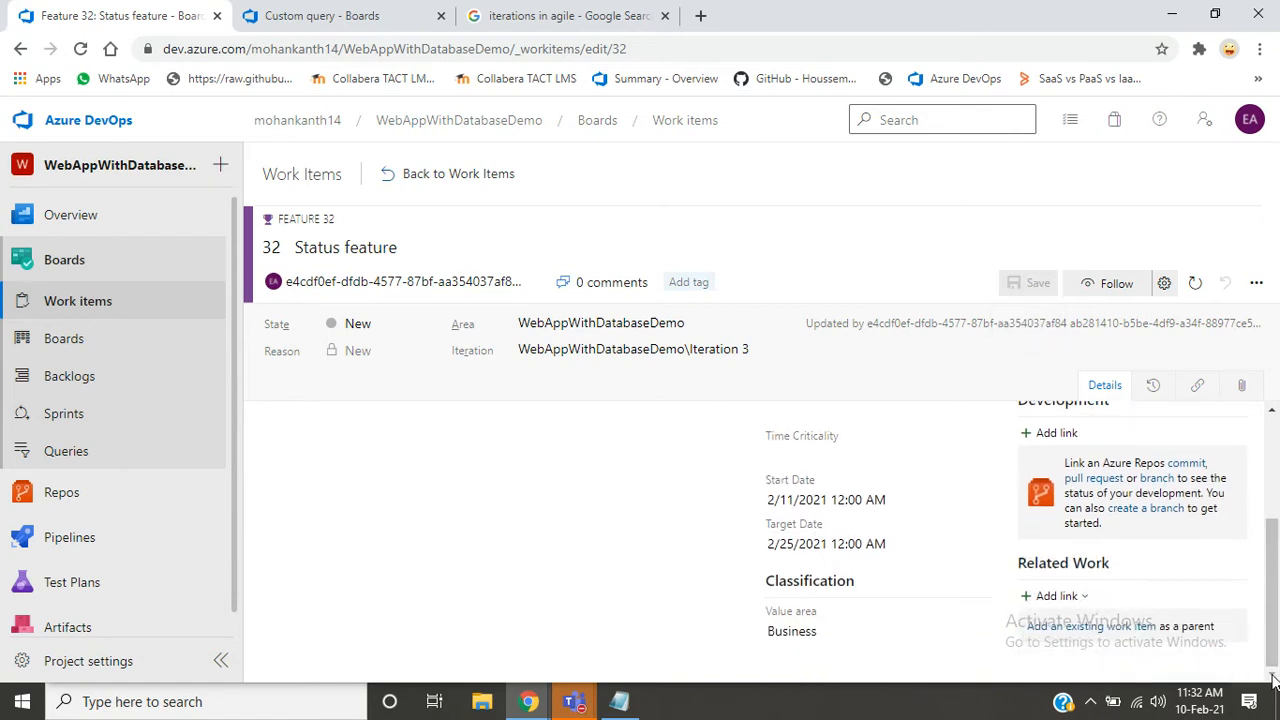
pyautogui.click(425, 330)
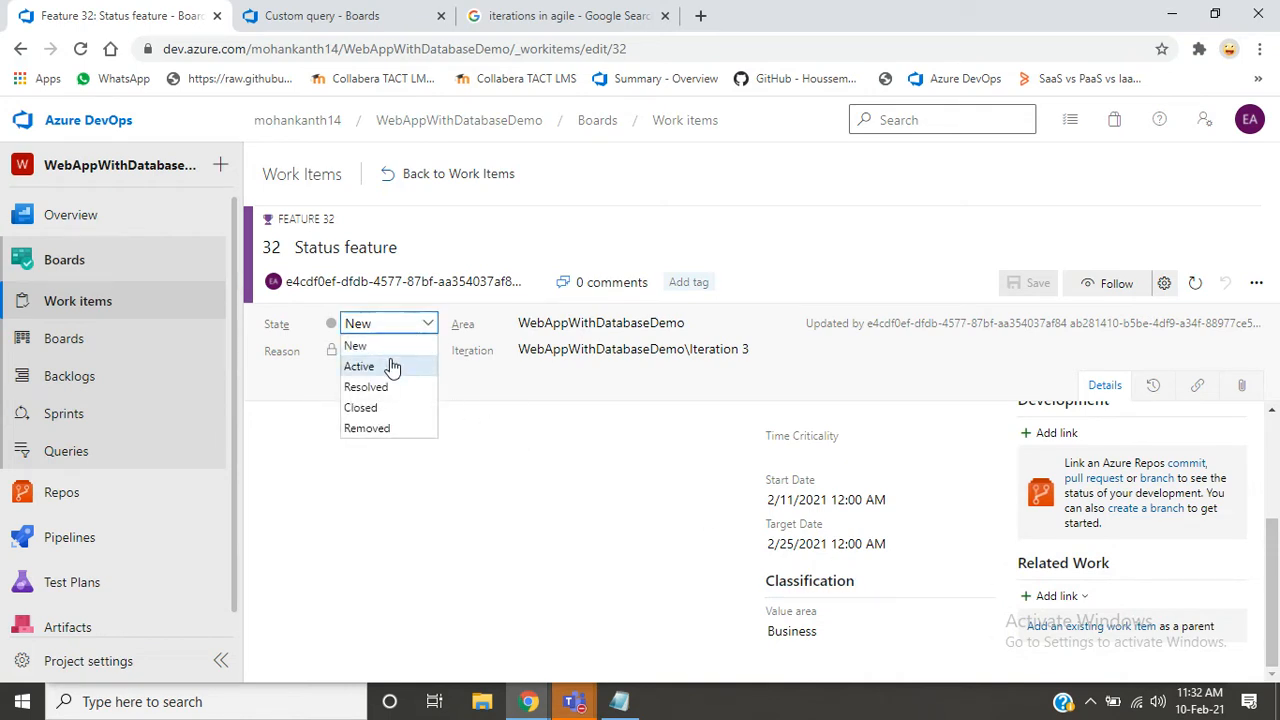
pyautogui.click(391, 364)
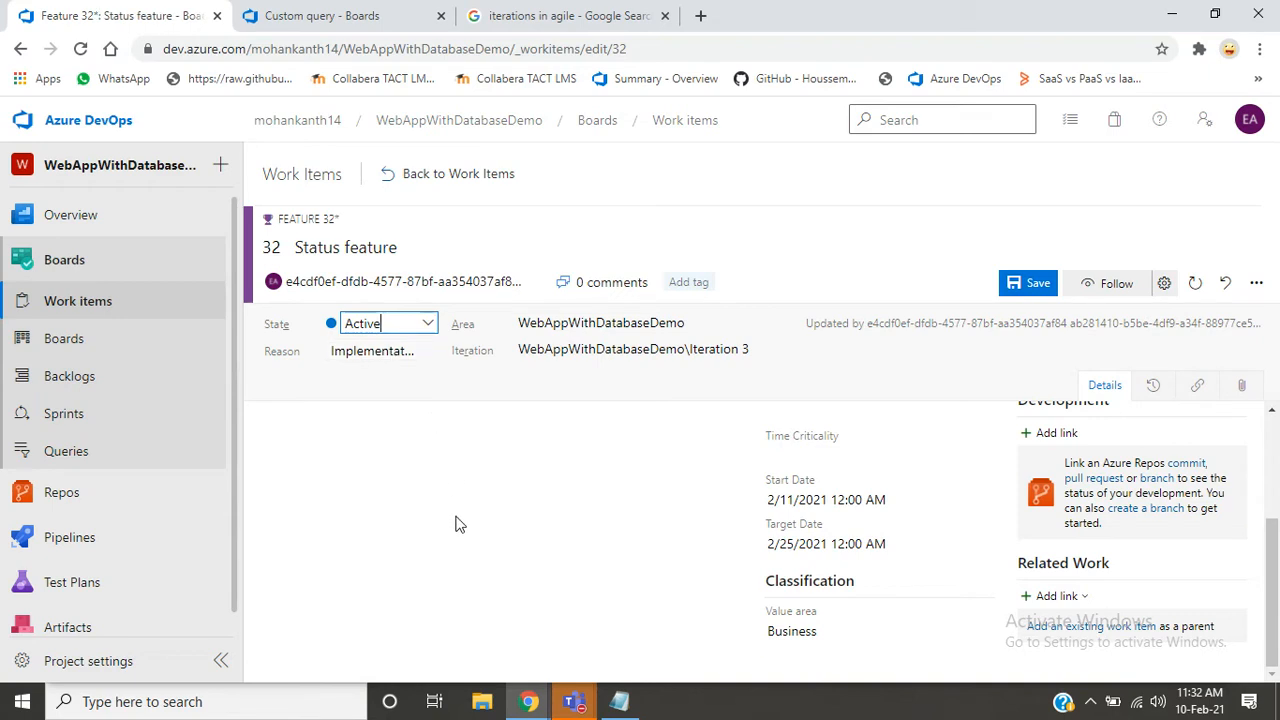
pyautogui.click(428, 351)
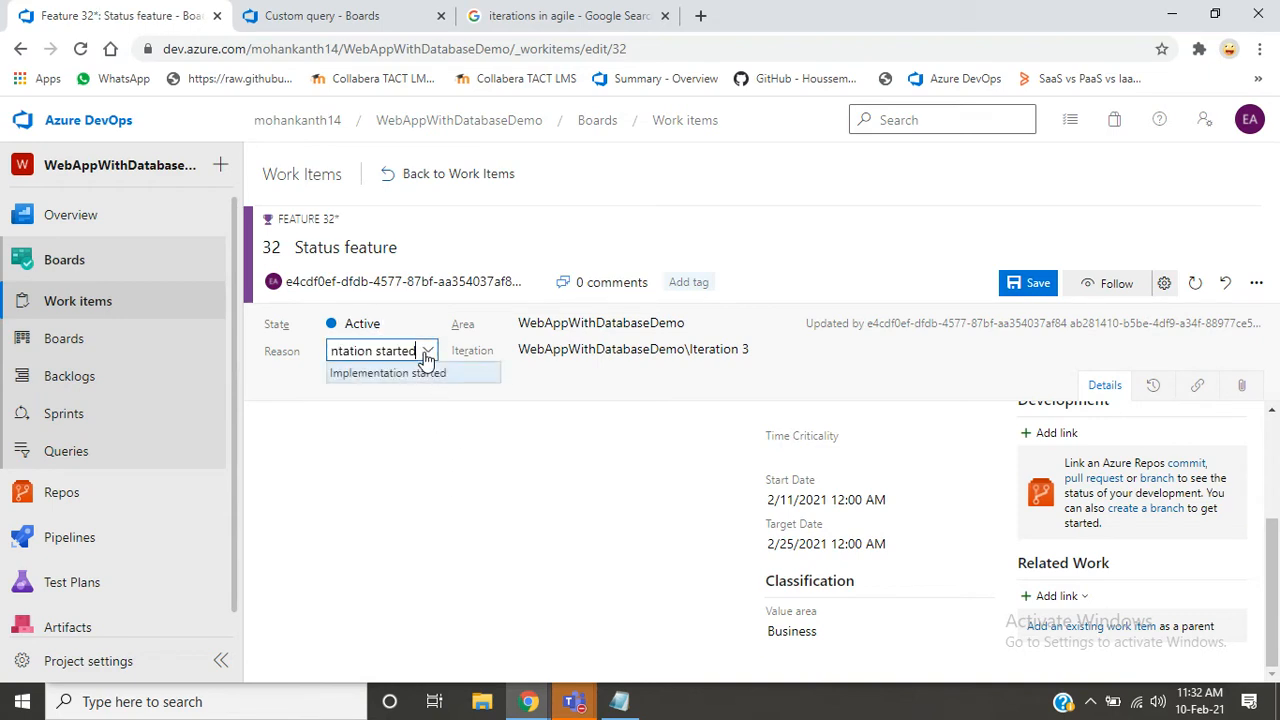
pyautogui.click(455, 372)
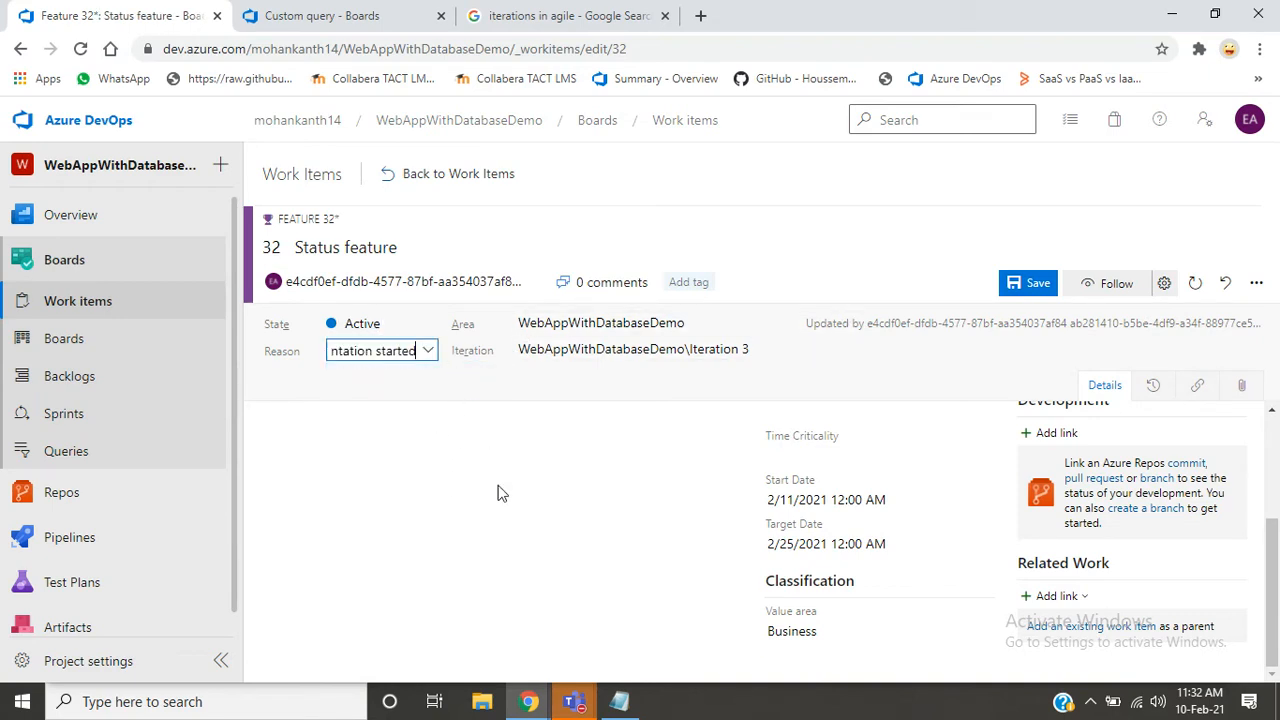
# - Save the "Status feature" item in its Active state and return to the work items list
pyautogui.click(506, 527)
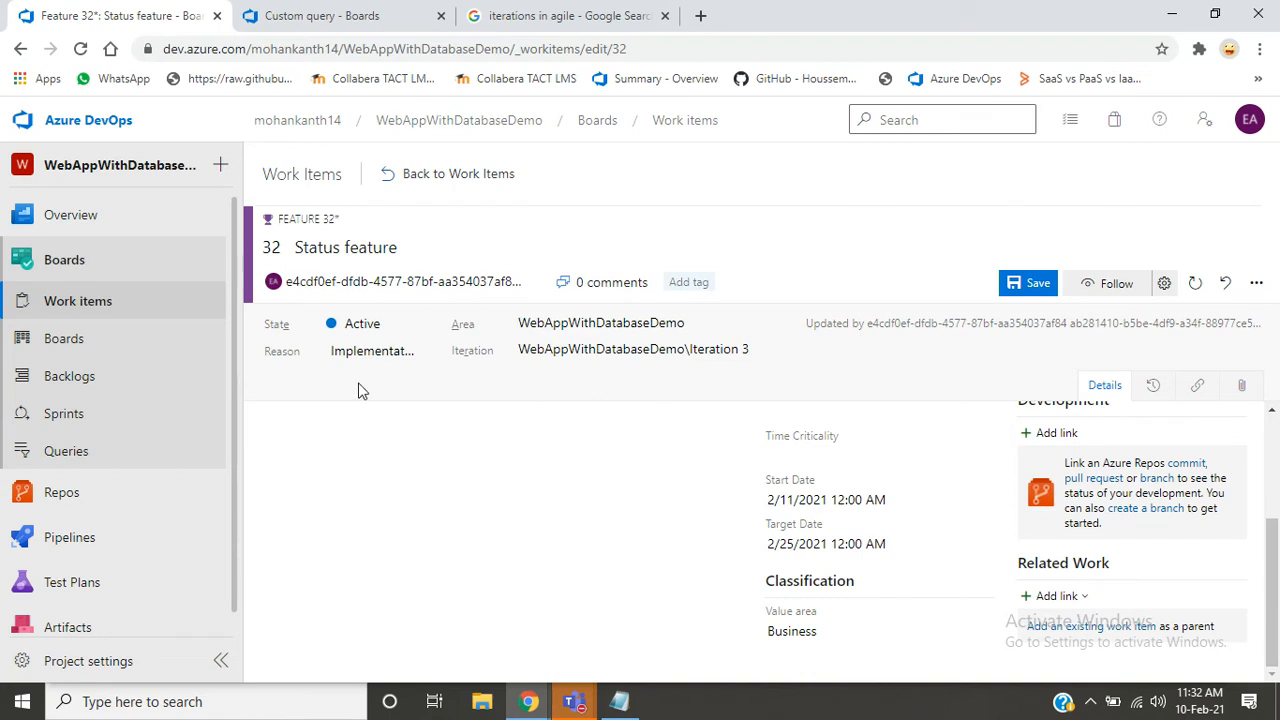
pyautogui.click(1022, 285)
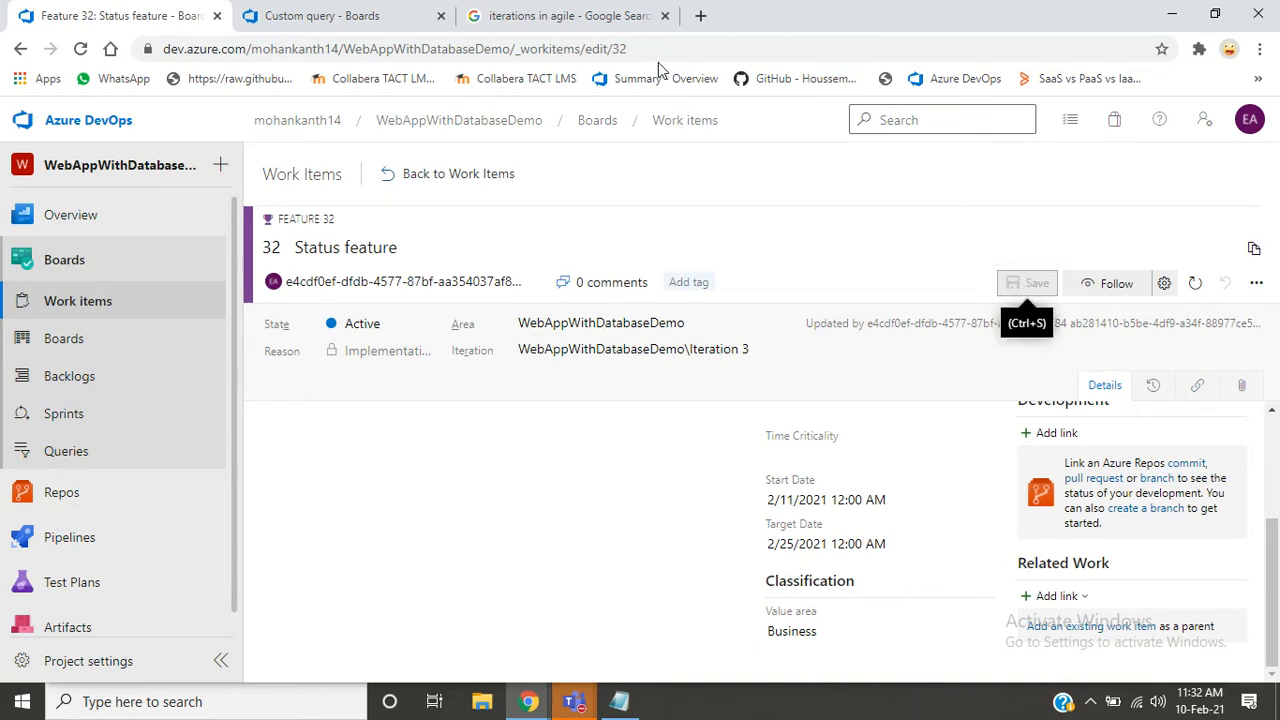
pyautogui.click(403, 185)
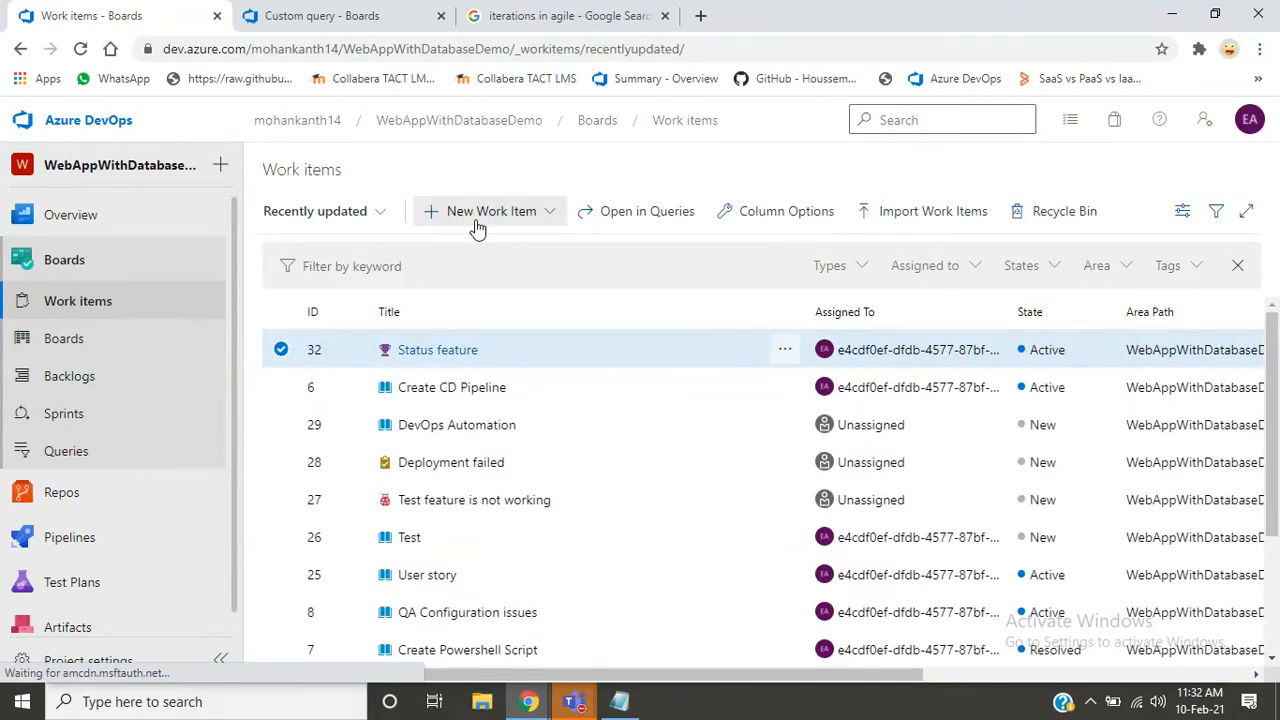
# - Switch to Notepad and copy the line "Deployment steps are changed.Please change this in automation" for a new work item
pyautogui.click(477, 213)
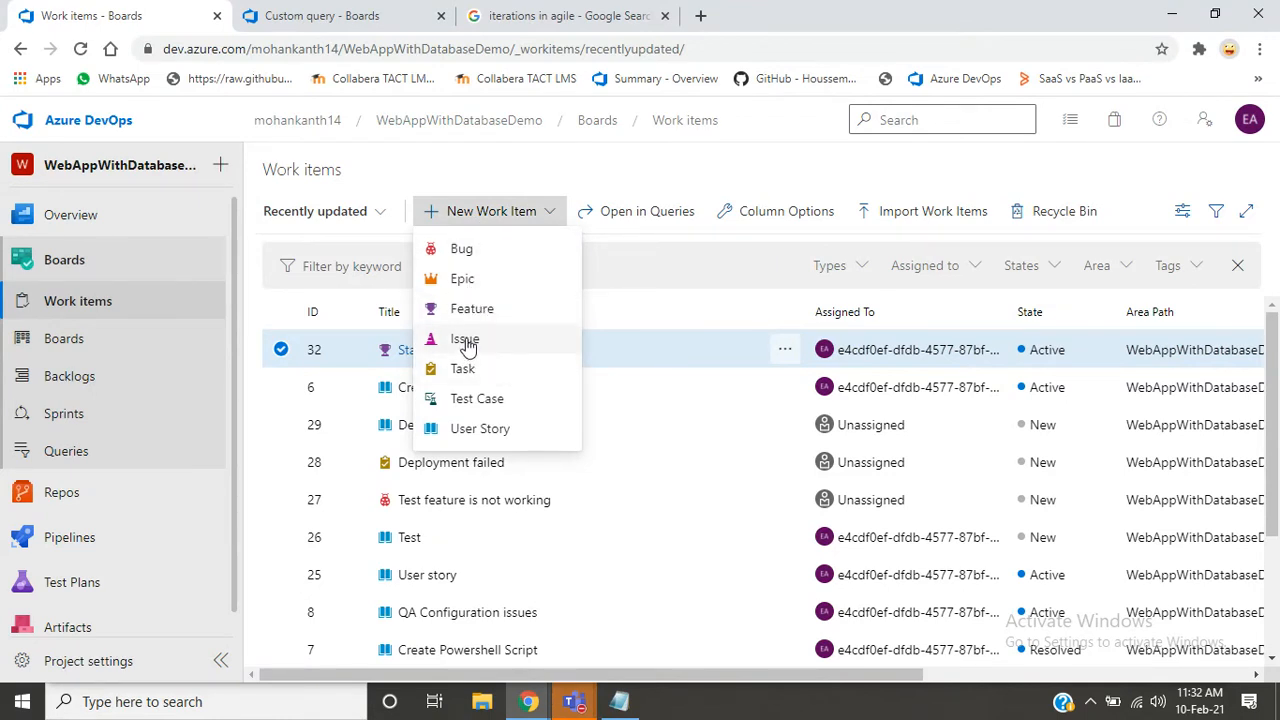
pyautogui.click(619, 702)
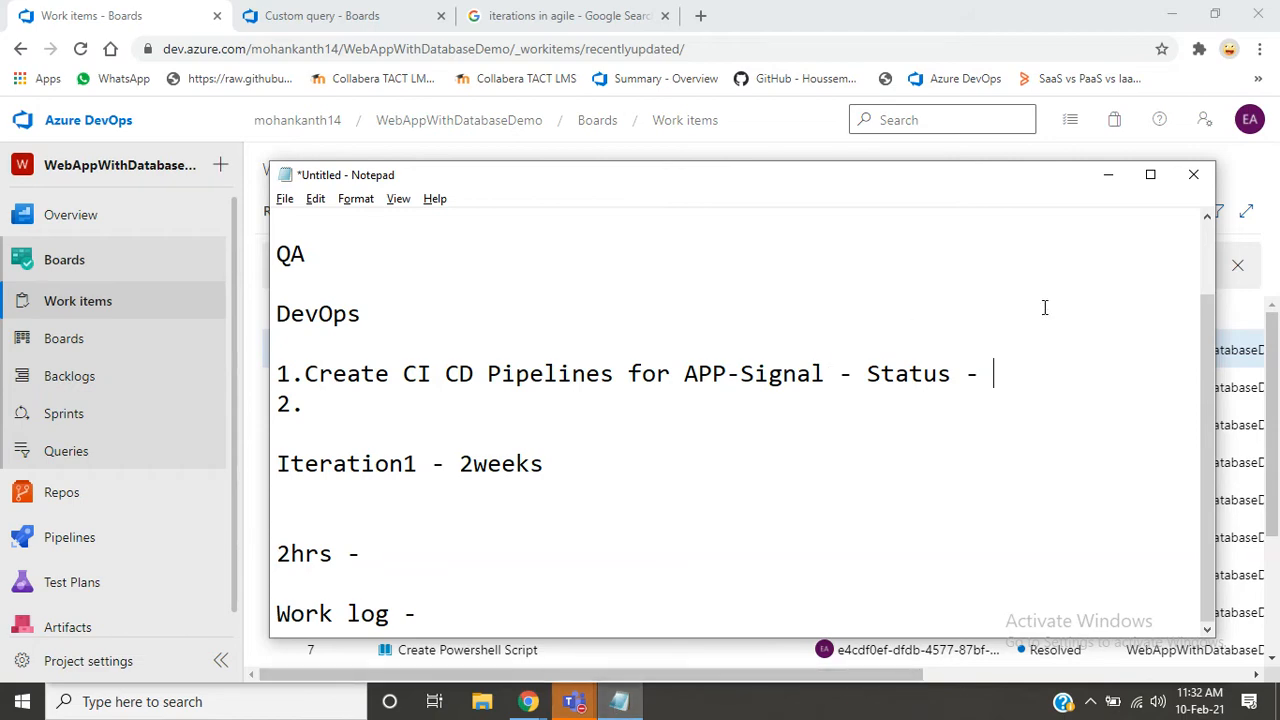
pyautogui.click(1104, 184)
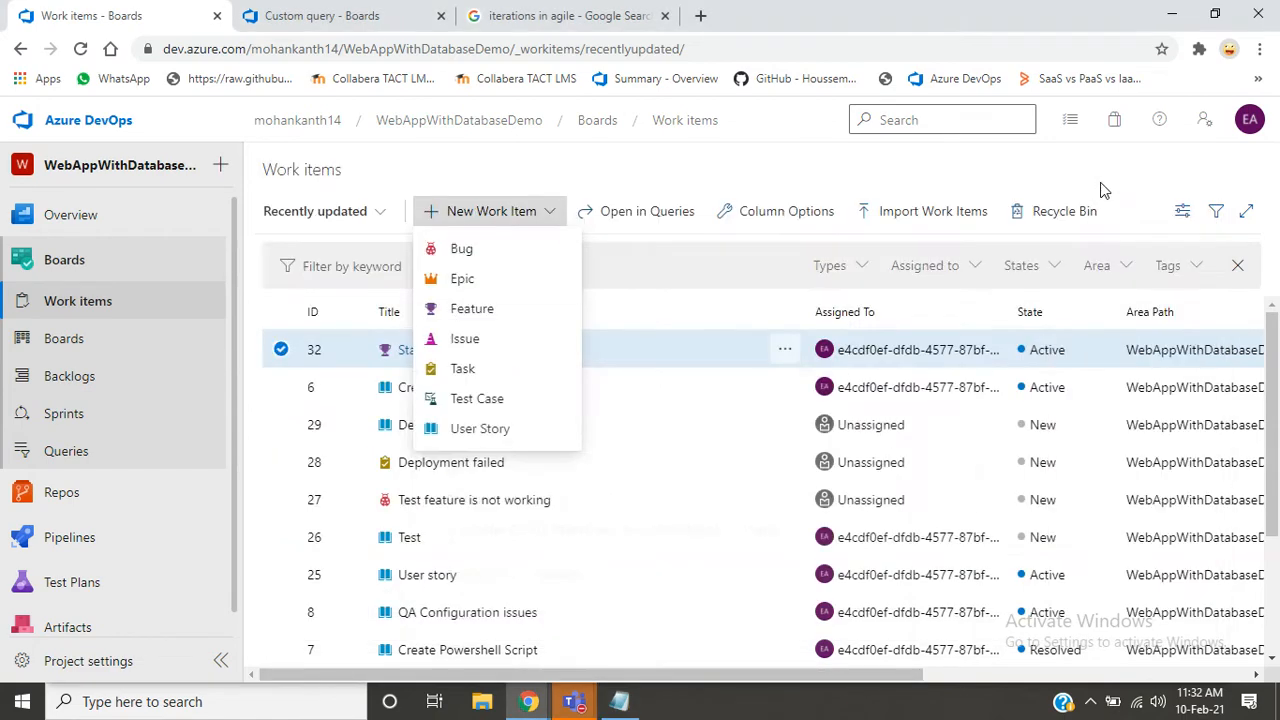
pyautogui.click(619, 702)
pyautogui.click(640, 228)
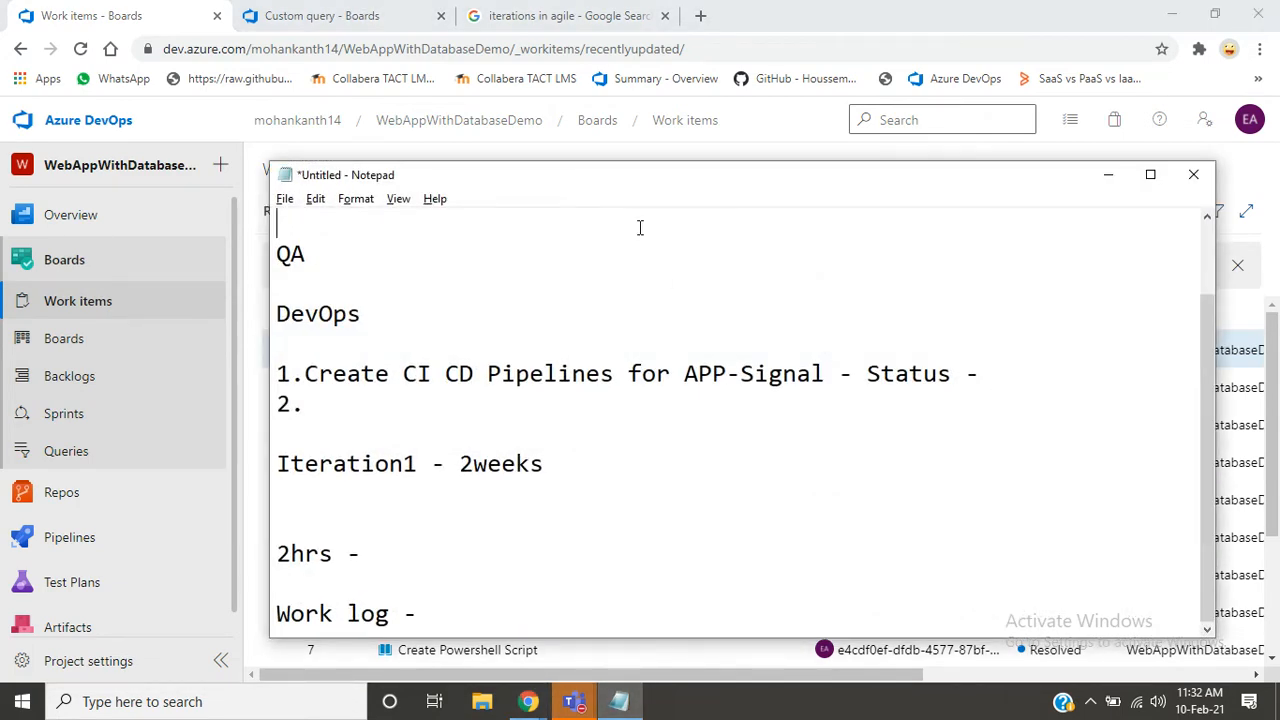
pyautogui.press('Up')
pyautogui.press('Up')
pyautogui.press('Up')
pyautogui.hotkey('shift', 'Down')
pyautogui.hotkey('ctrl', 'c')
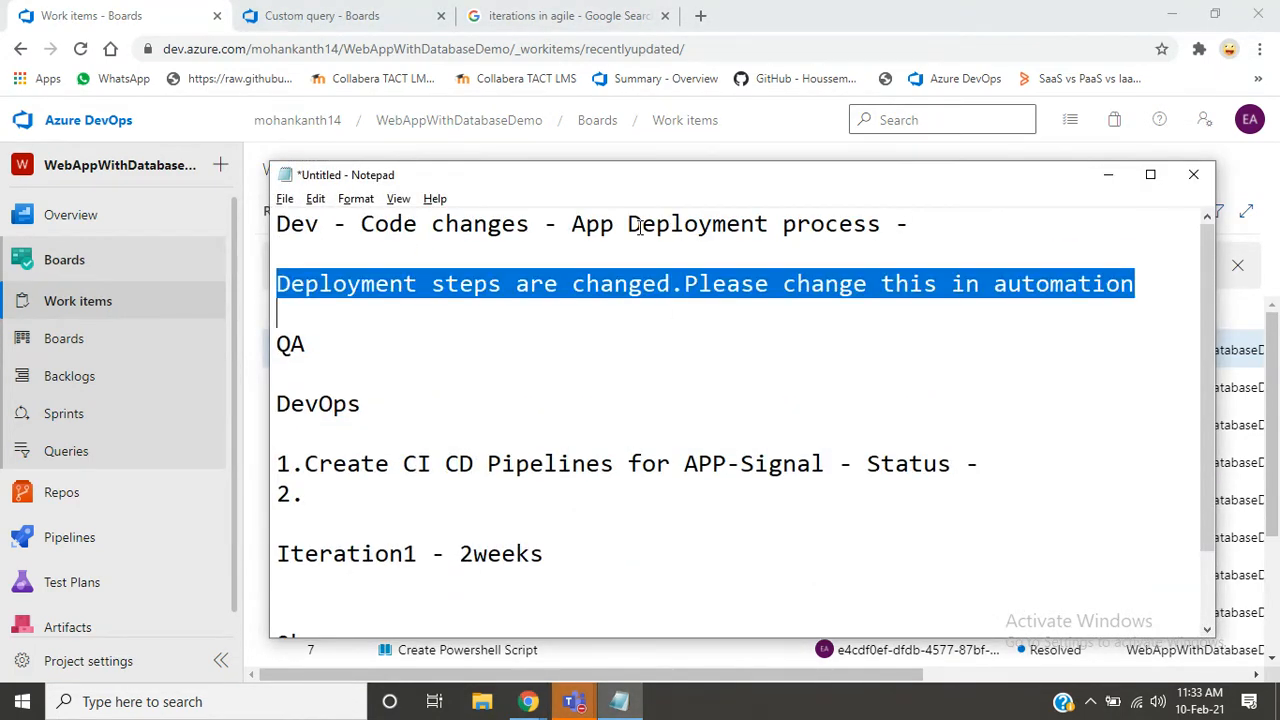
pyautogui.click(1108, 174)
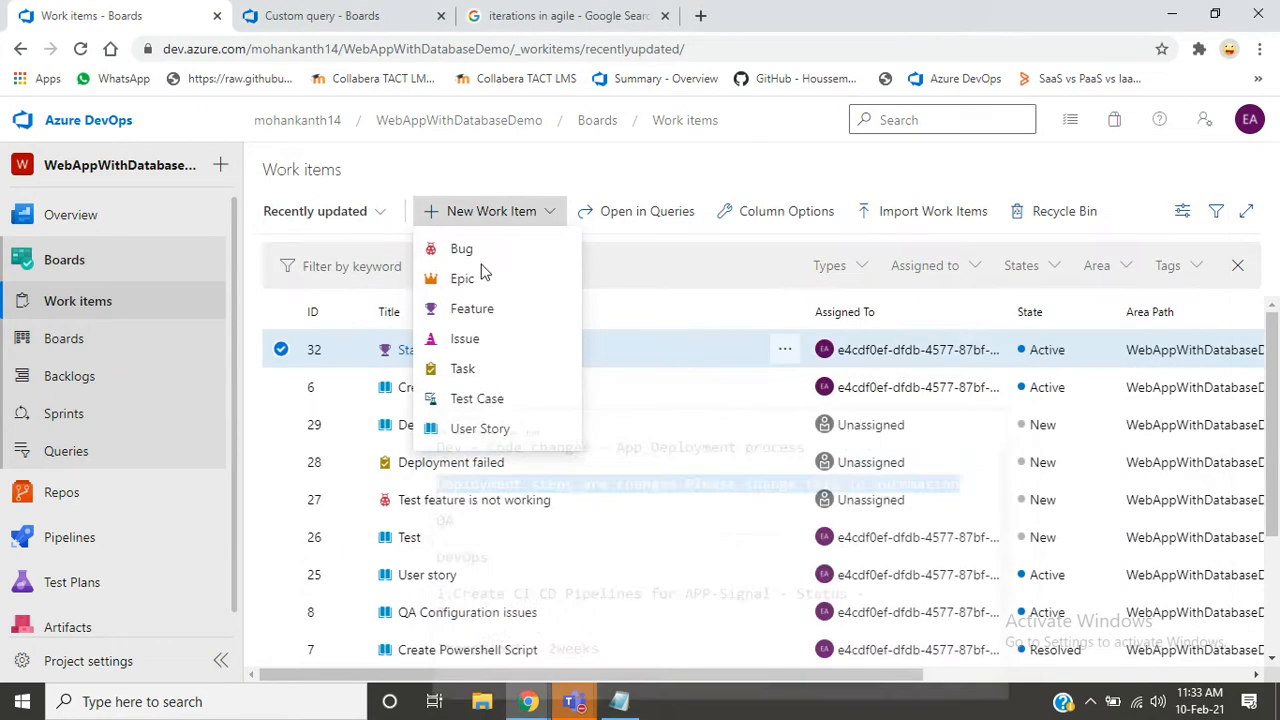
# - Create a new issue titled "Deployment steps are changed. Please change this in automation" using the copied note text
pyautogui.click(458, 342)
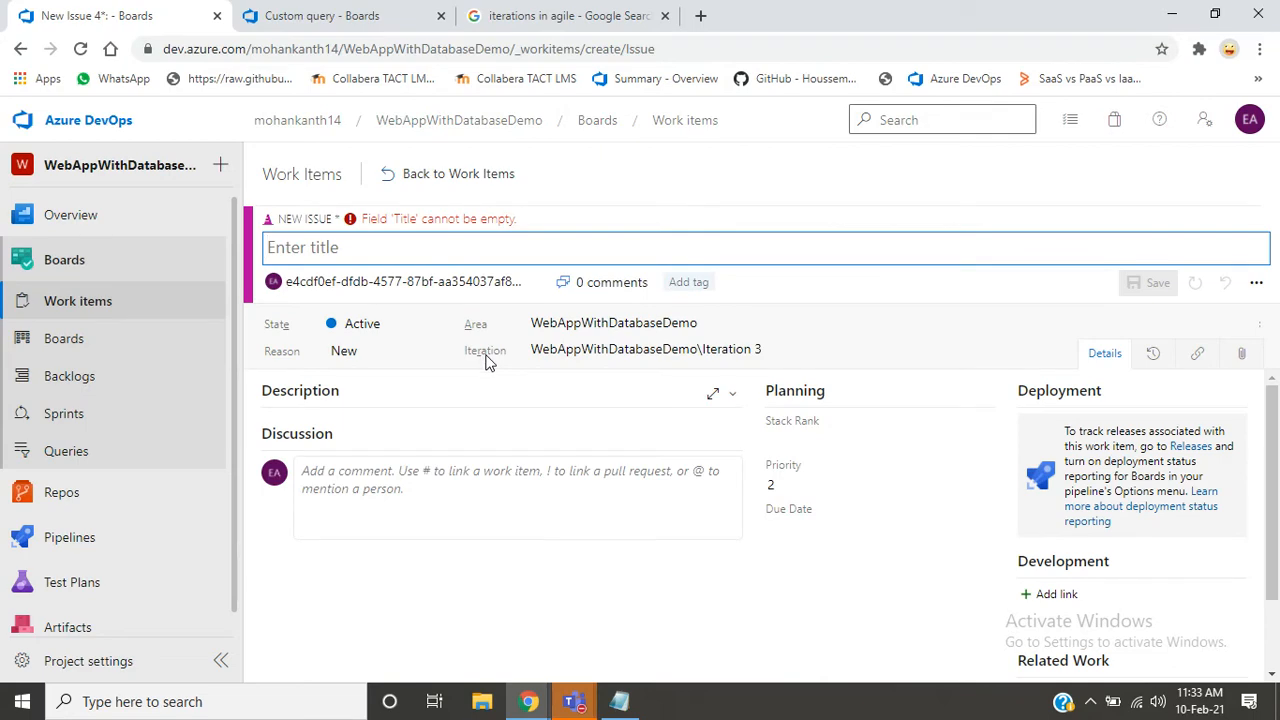
pyautogui.hotkey('alt', 'Tab')
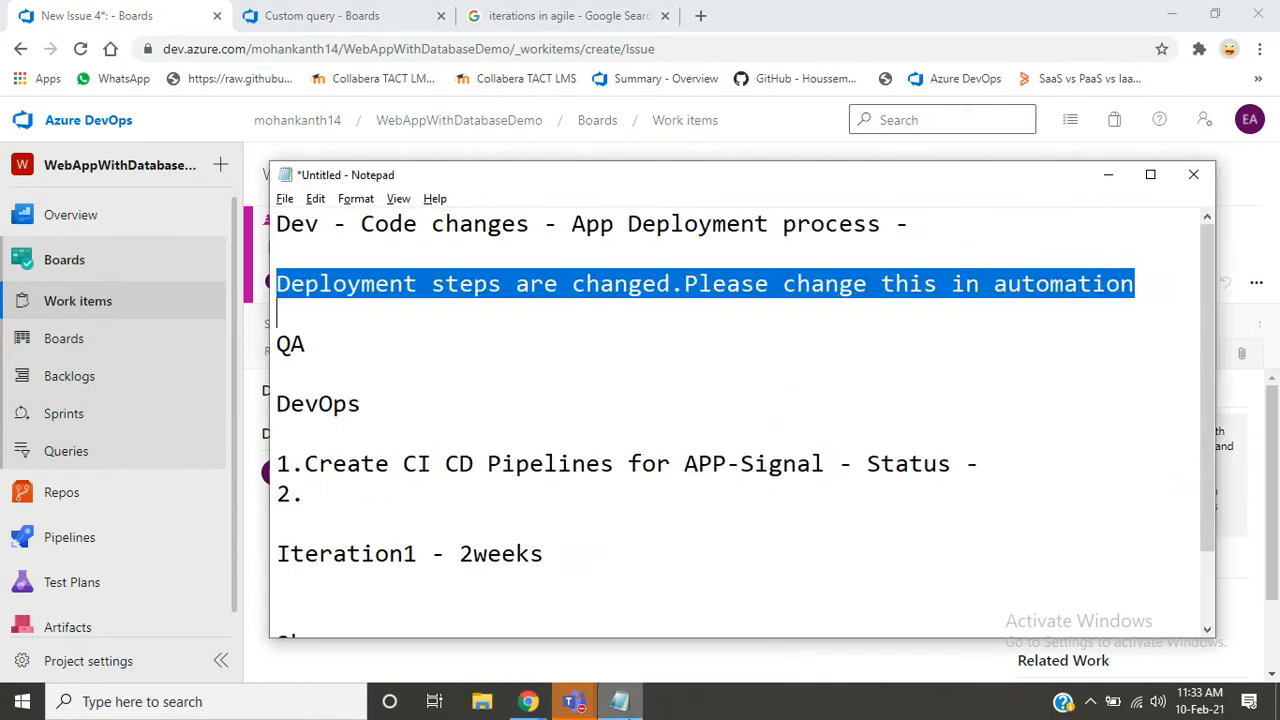
pyautogui.hotkey('alt', 'Tab')
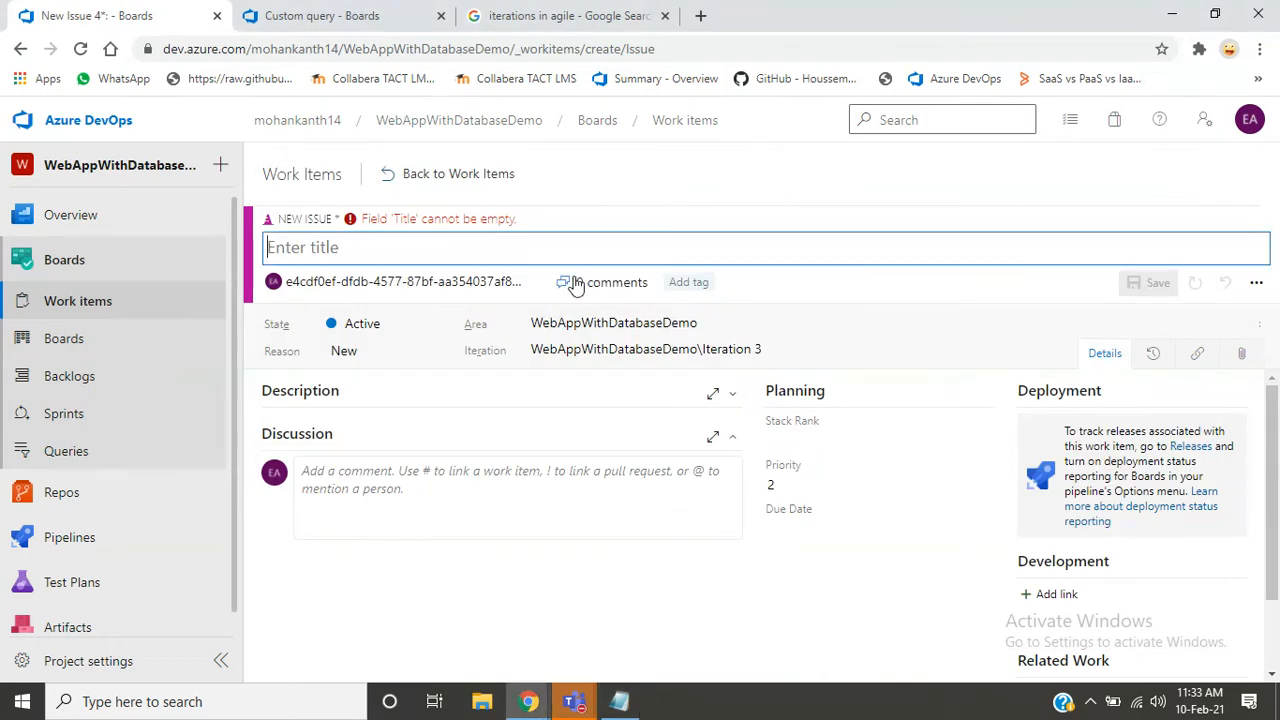
pyautogui.hotkey('ctrl', 'v')
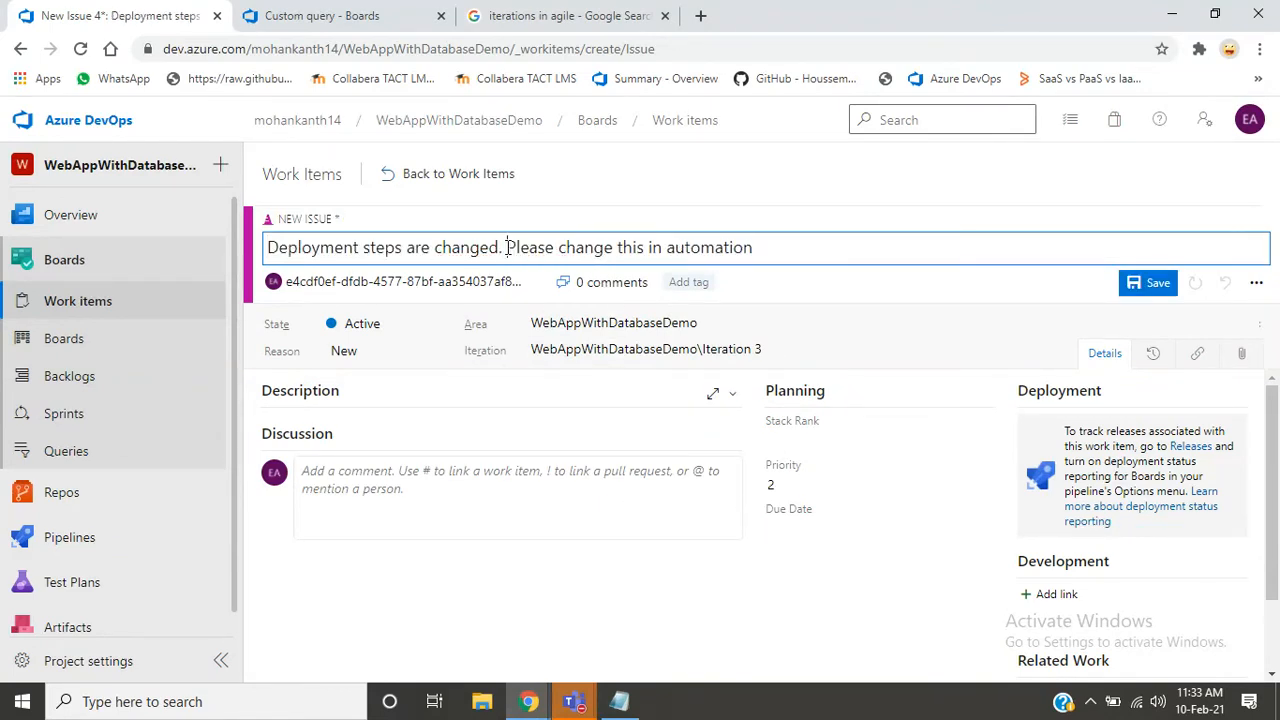
# - Set the new issue's priority to 1, keeping its reason as New
pyautogui.click(441, 351)
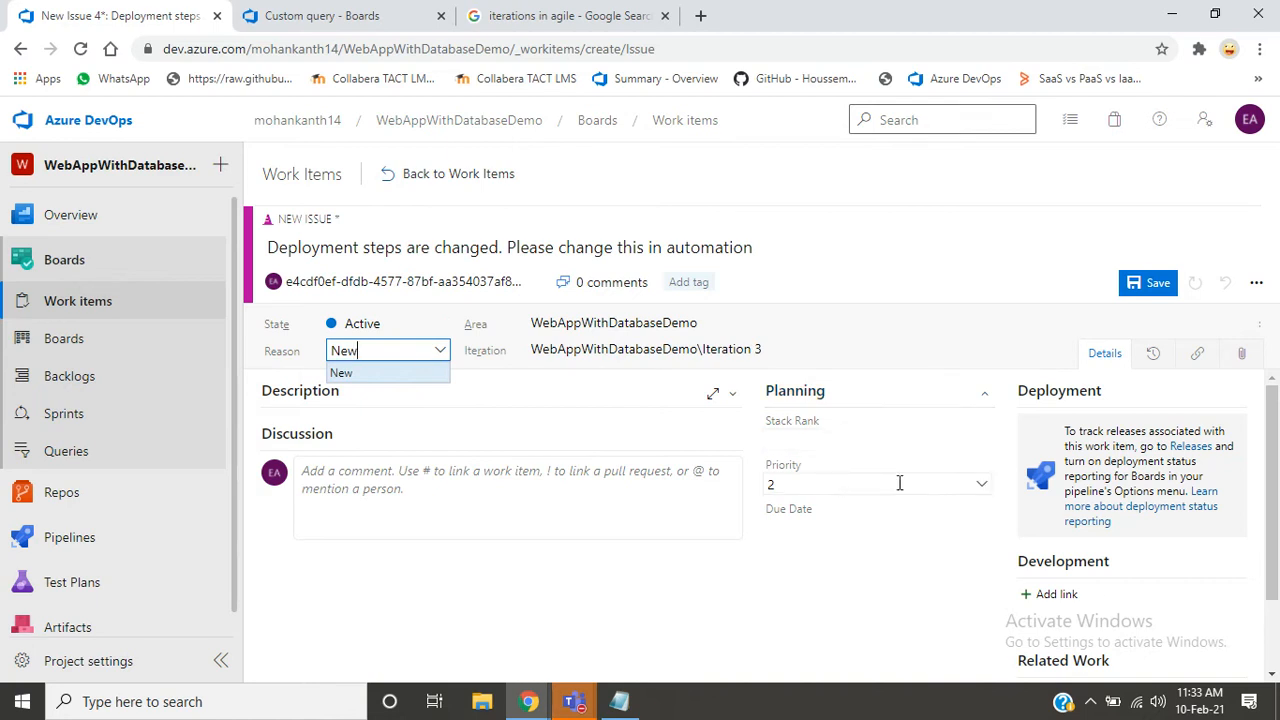
pyautogui.click(899, 483)
pyautogui.click(980, 486)
pyautogui.click(980, 486)
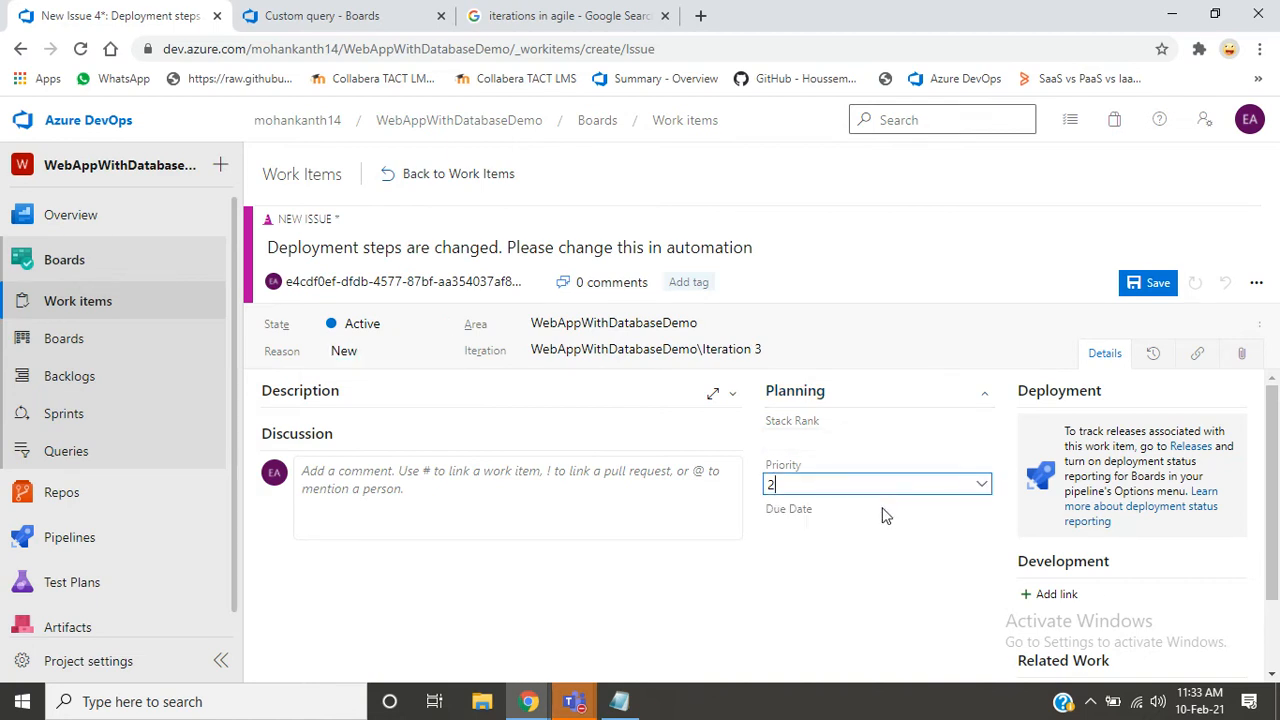
pyautogui.click(985, 487)
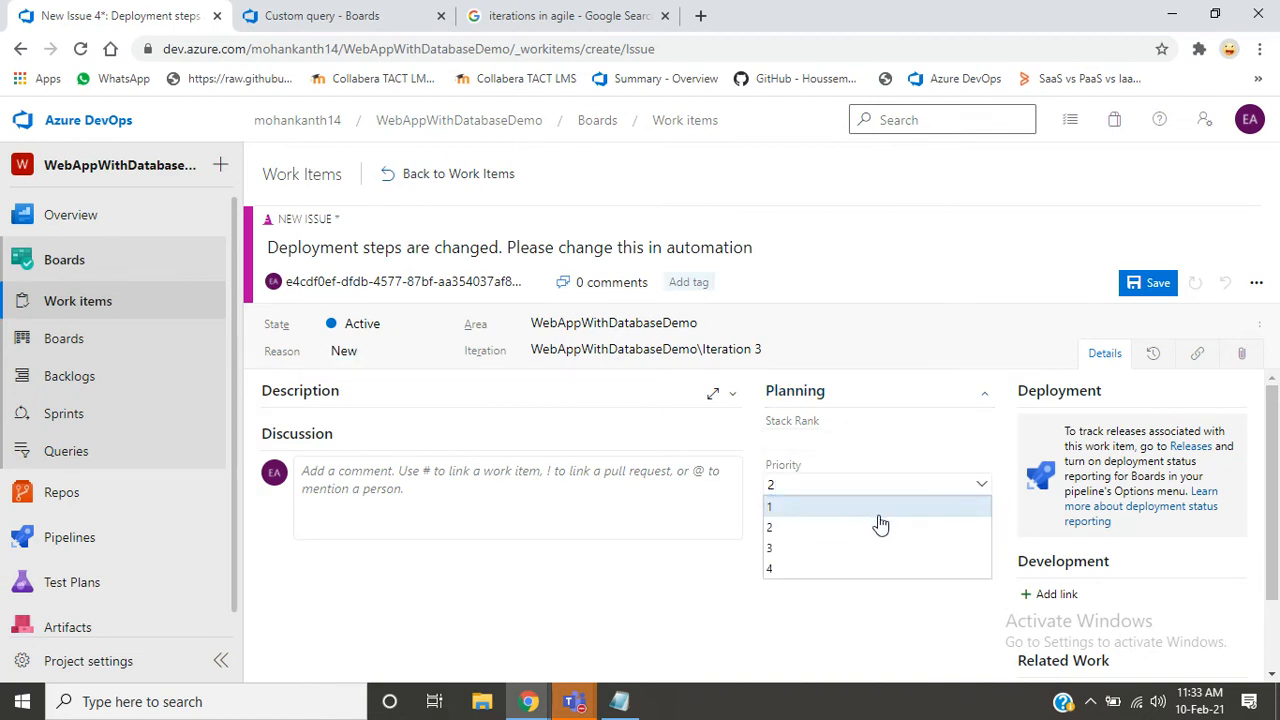
pyautogui.click(880, 516)
# - Set the issue's due date to 2/11/2021 12:00 PM and save the issue
pyautogui.click(895, 518)
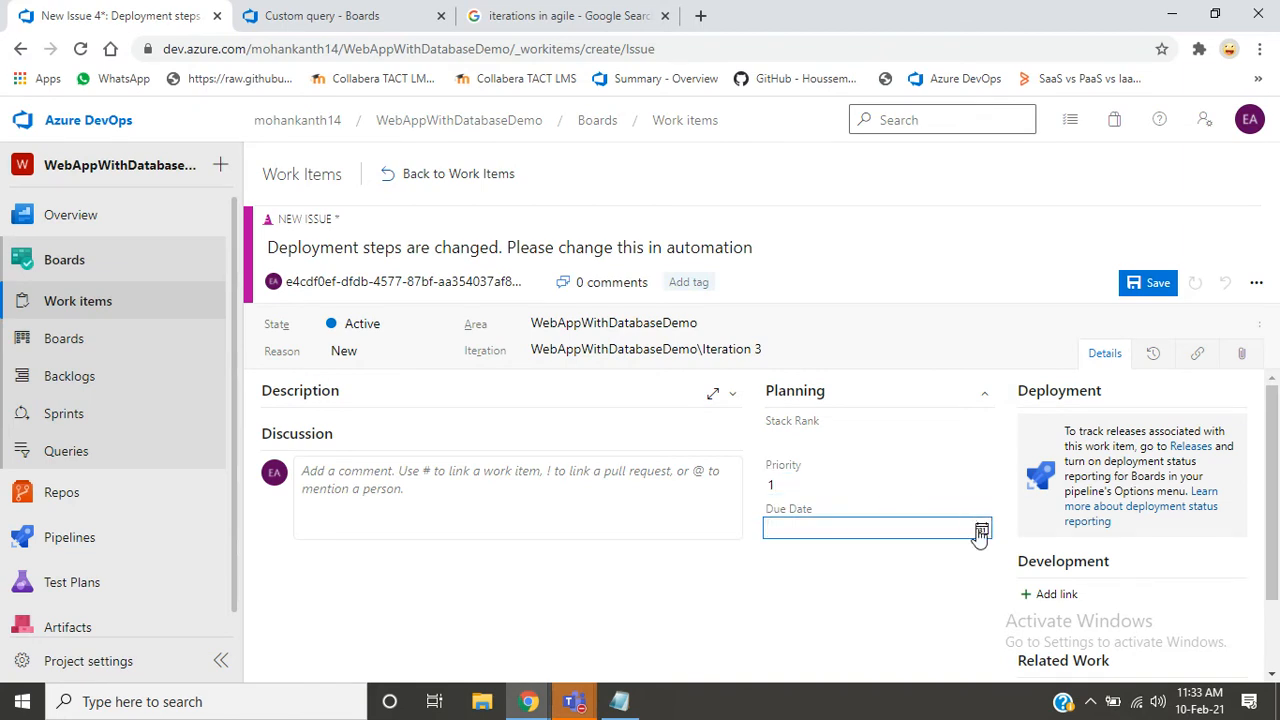
pyautogui.click(980, 531)
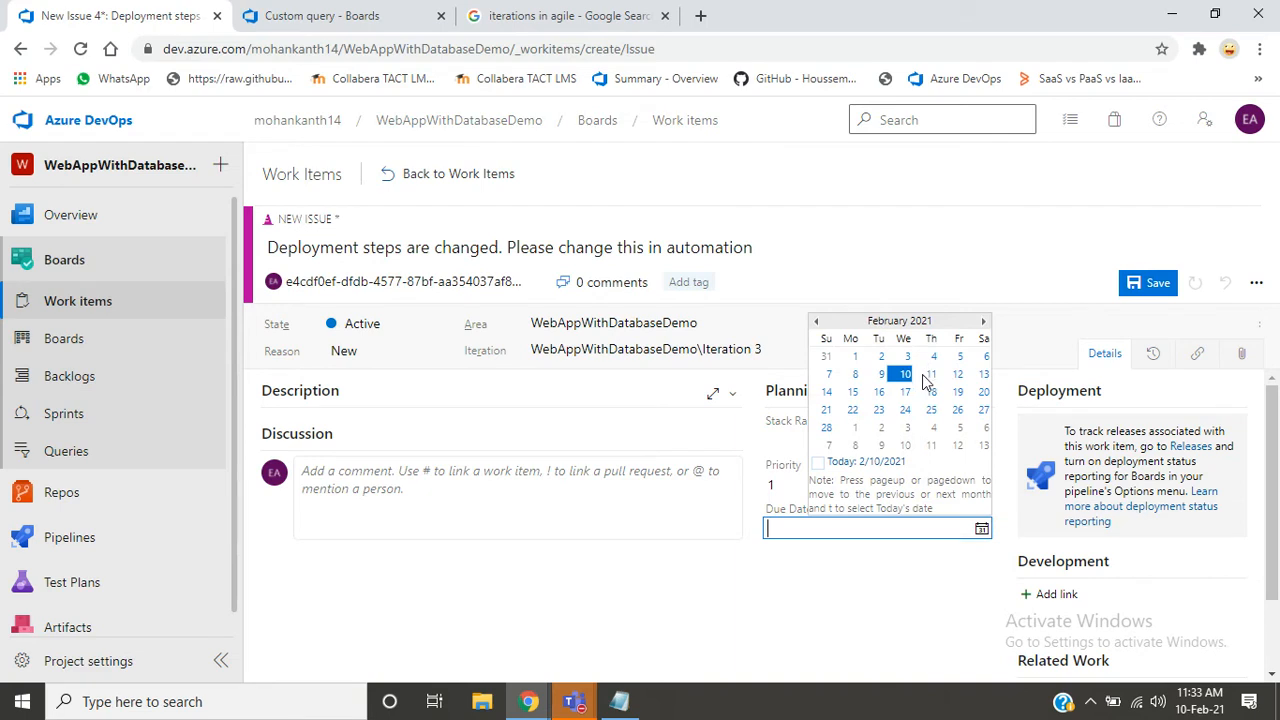
pyautogui.click(930, 375)
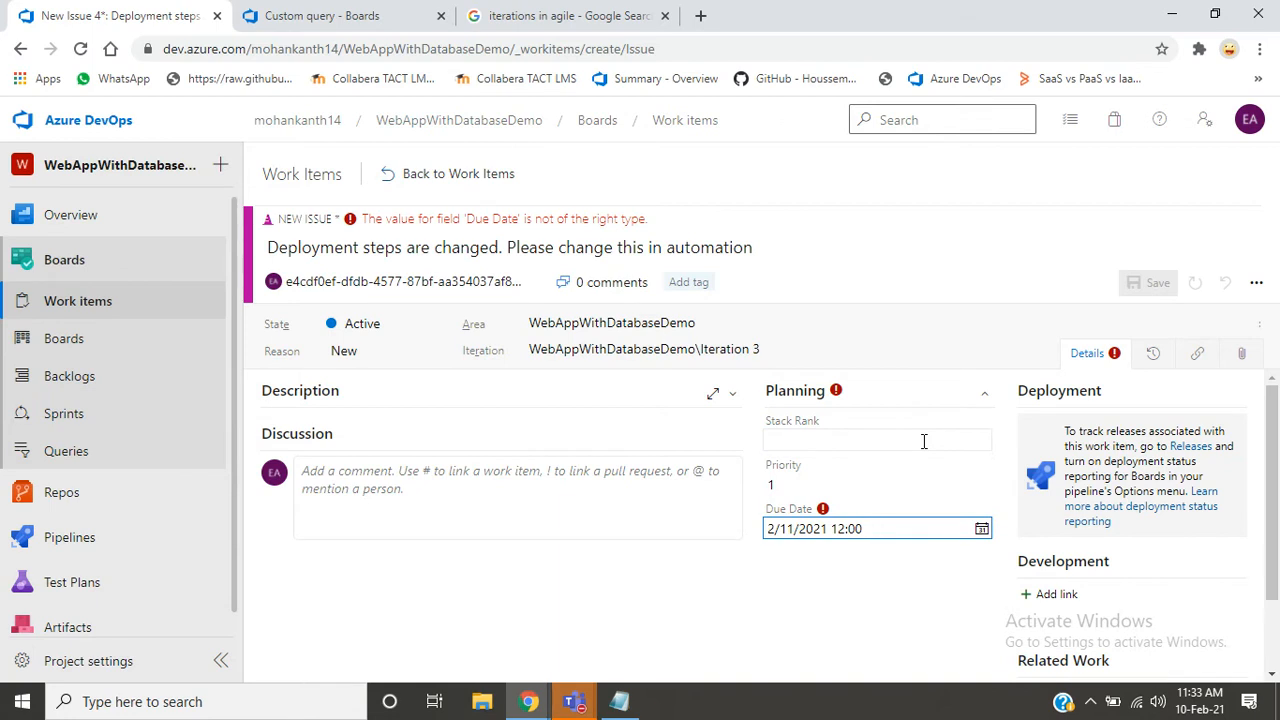
pyautogui.click(666, 573)
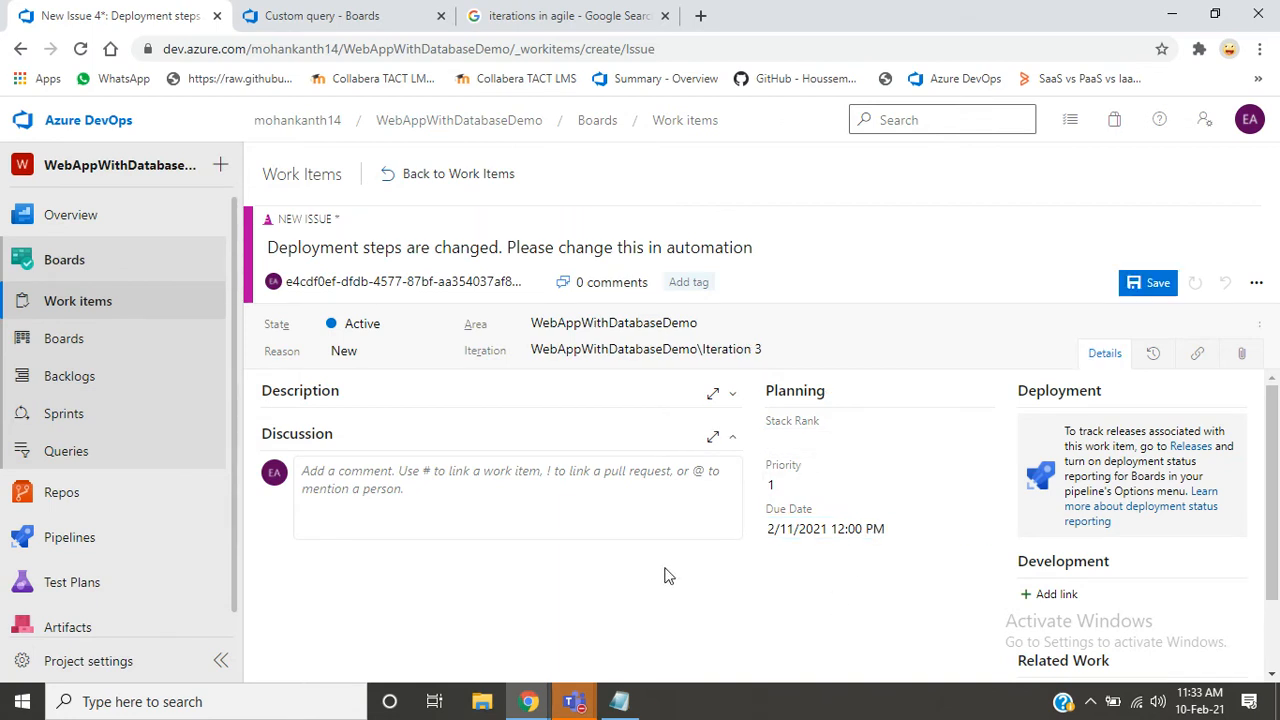
pyautogui.click(1158, 283)
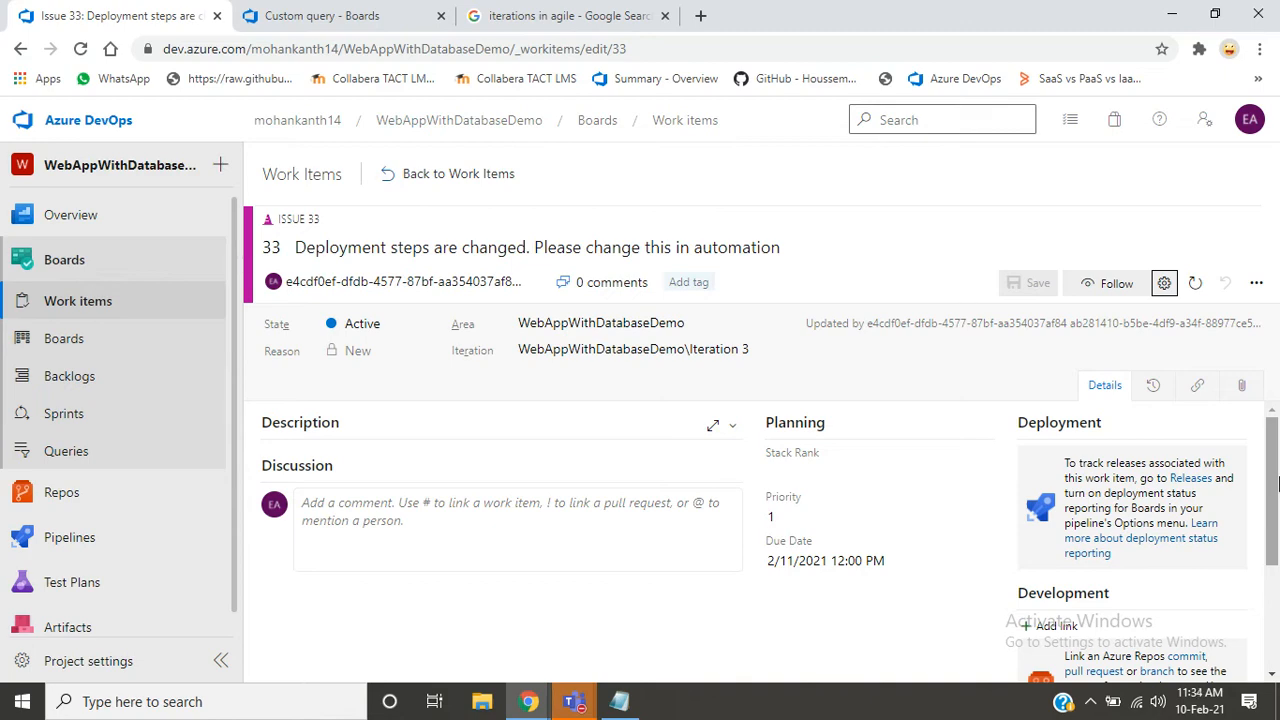
# - Insert a blank line between "Iteration1 - 2weeks" and "2hrs -" in the Notepad notes, then return to the issue in the browser
pyautogui.click(616, 704)
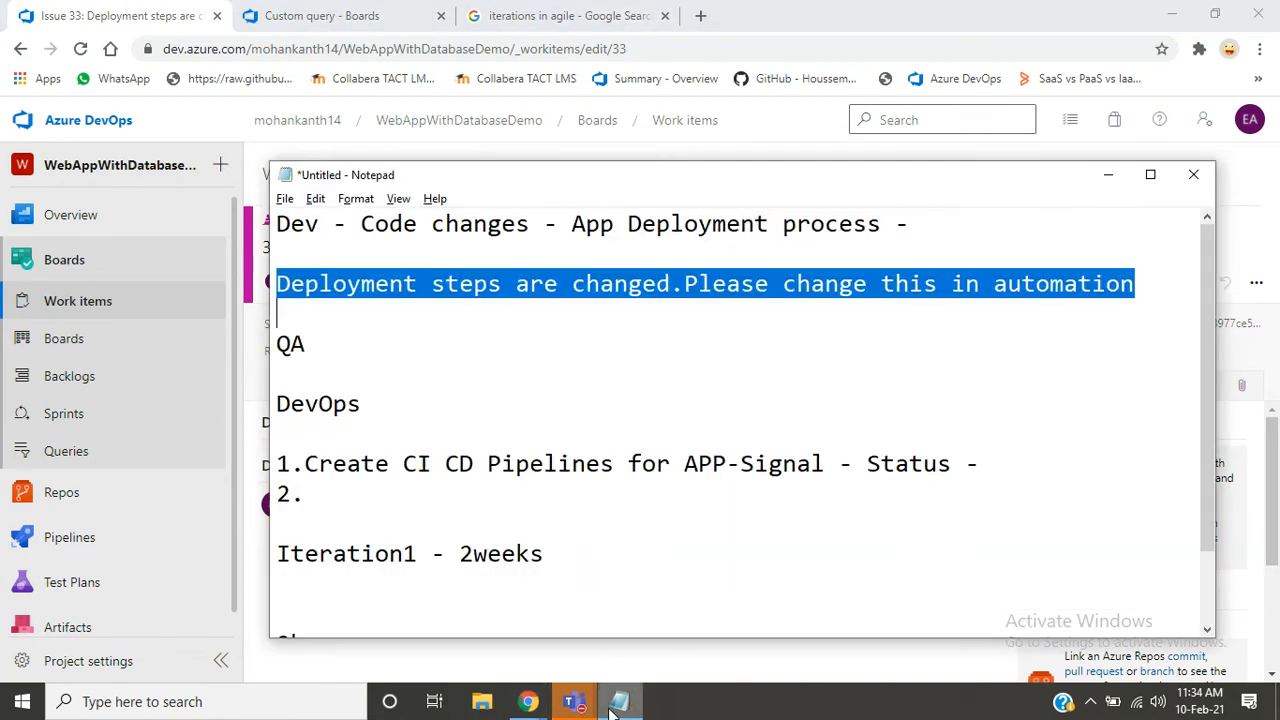
pyautogui.press('Down')
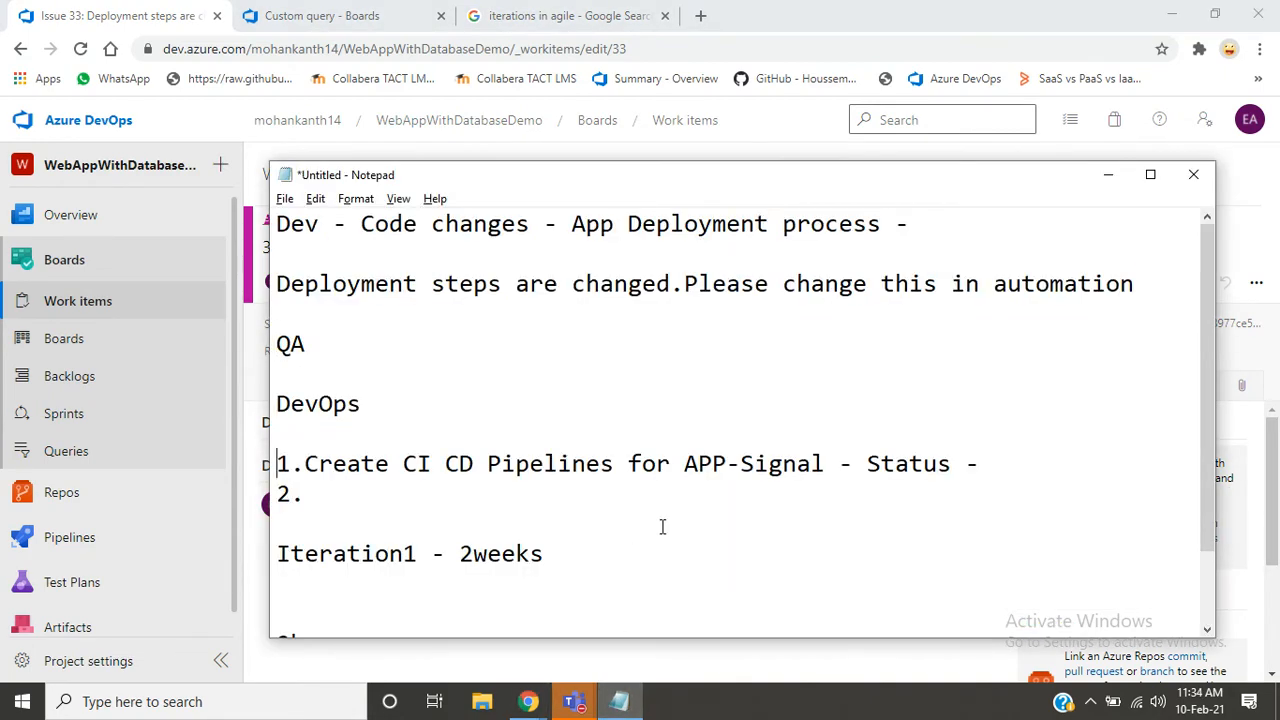
pyautogui.press('Down')
pyautogui.press('Down')
pyautogui.press('Down')
pyautogui.press('Down')
pyautogui.press('Down')
pyautogui.press('Down')
pyautogui.press('Down')
pyautogui.press('Down')
pyautogui.press('Return')
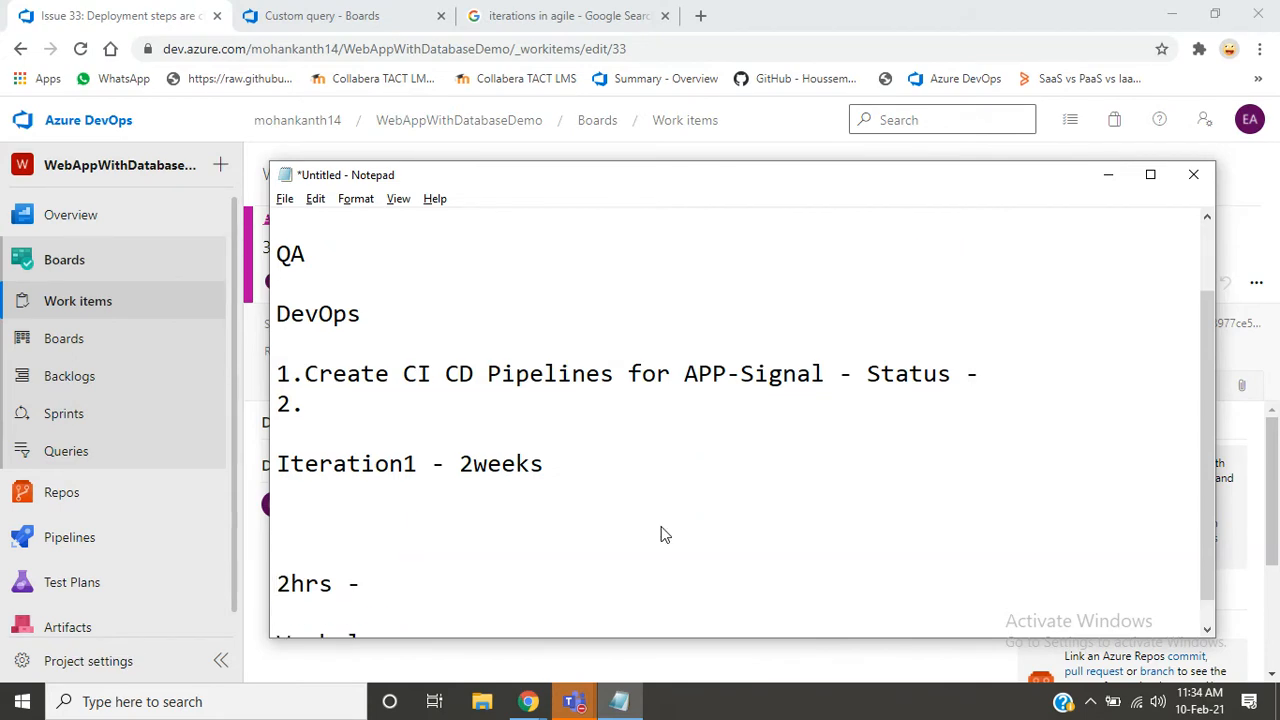
pyautogui.hotkey('alt', 'Tab')
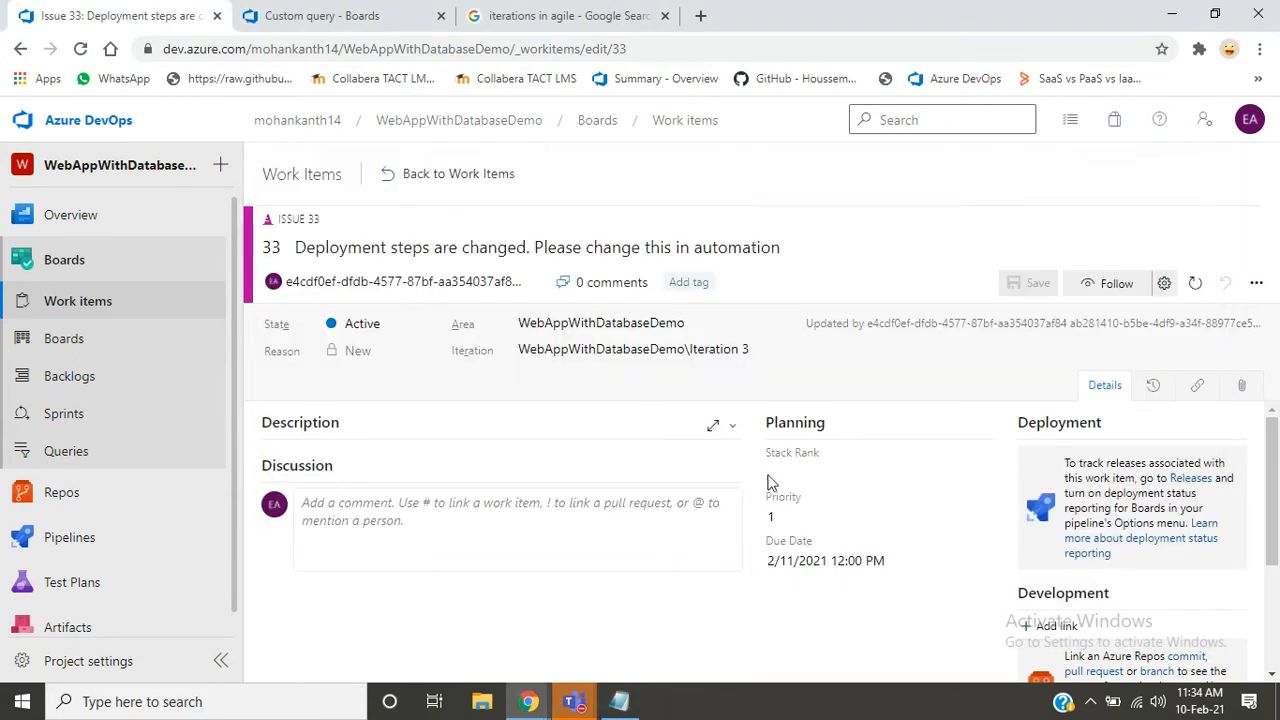
# - Open the links section of the deployment steps issue and find the option for adding a link
pyautogui.click(1199, 388)
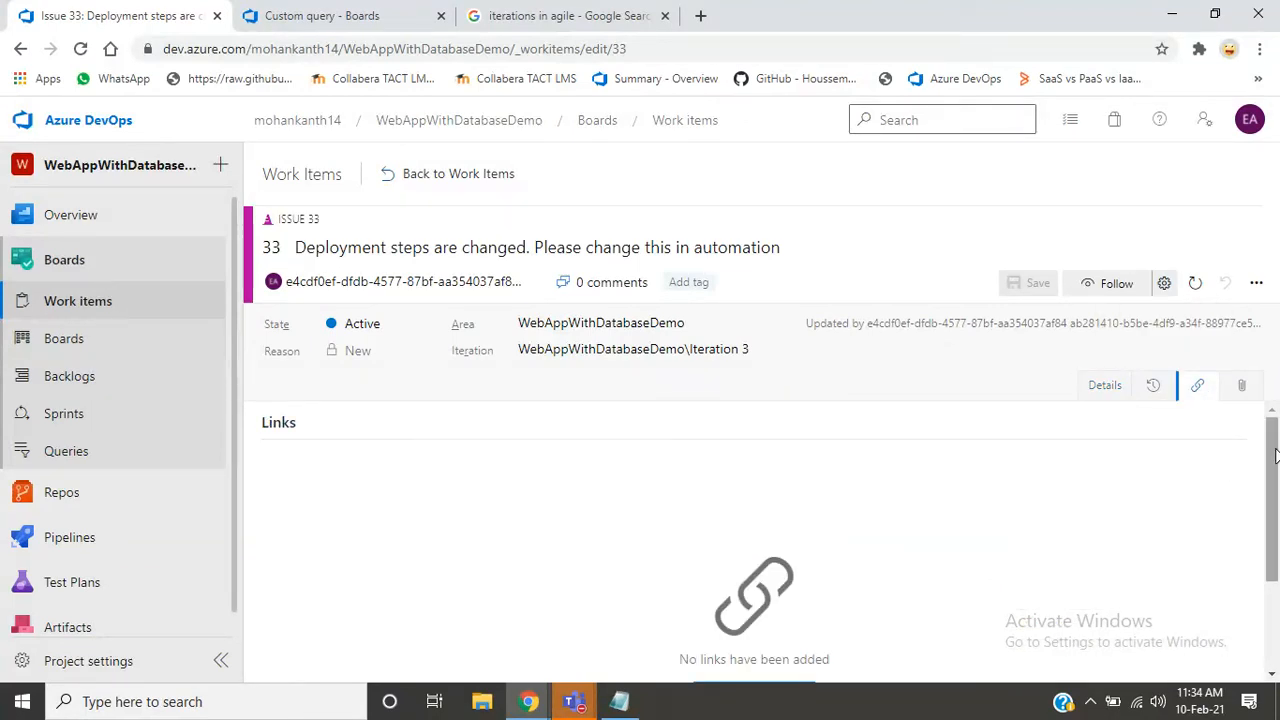
pyautogui.moveTo(1275, 459); pyautogui.dragTo(1276, 611)
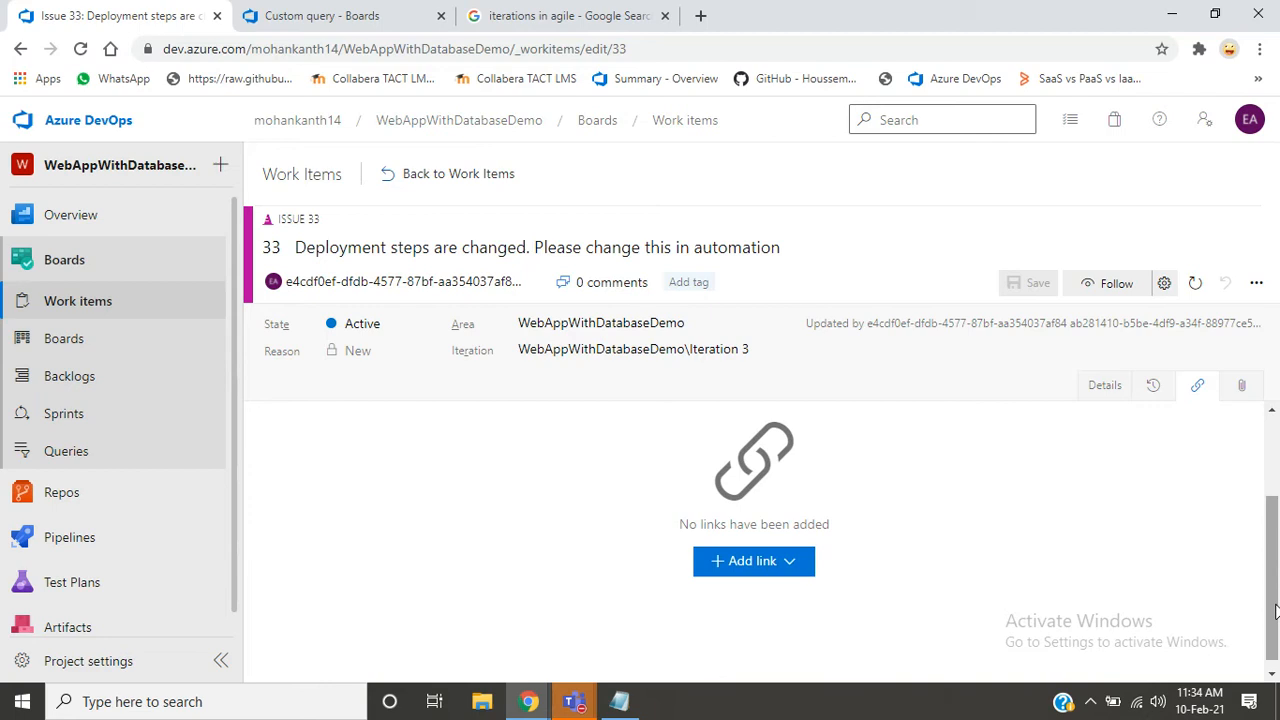
# - Attach the text file from the Desktop to issue 33 and save the work item
pyautogui.click(772, 572)
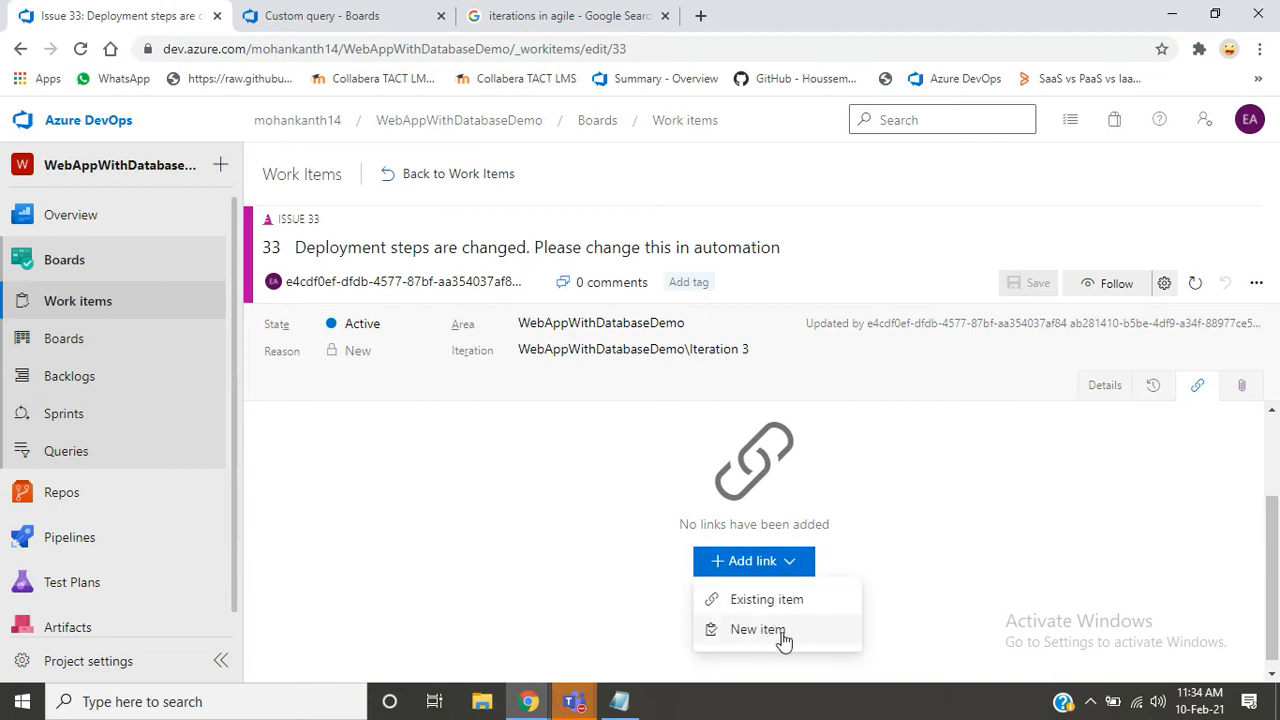
pyautogui.click(1151, 385)
pyautogui.click(1243, 390)
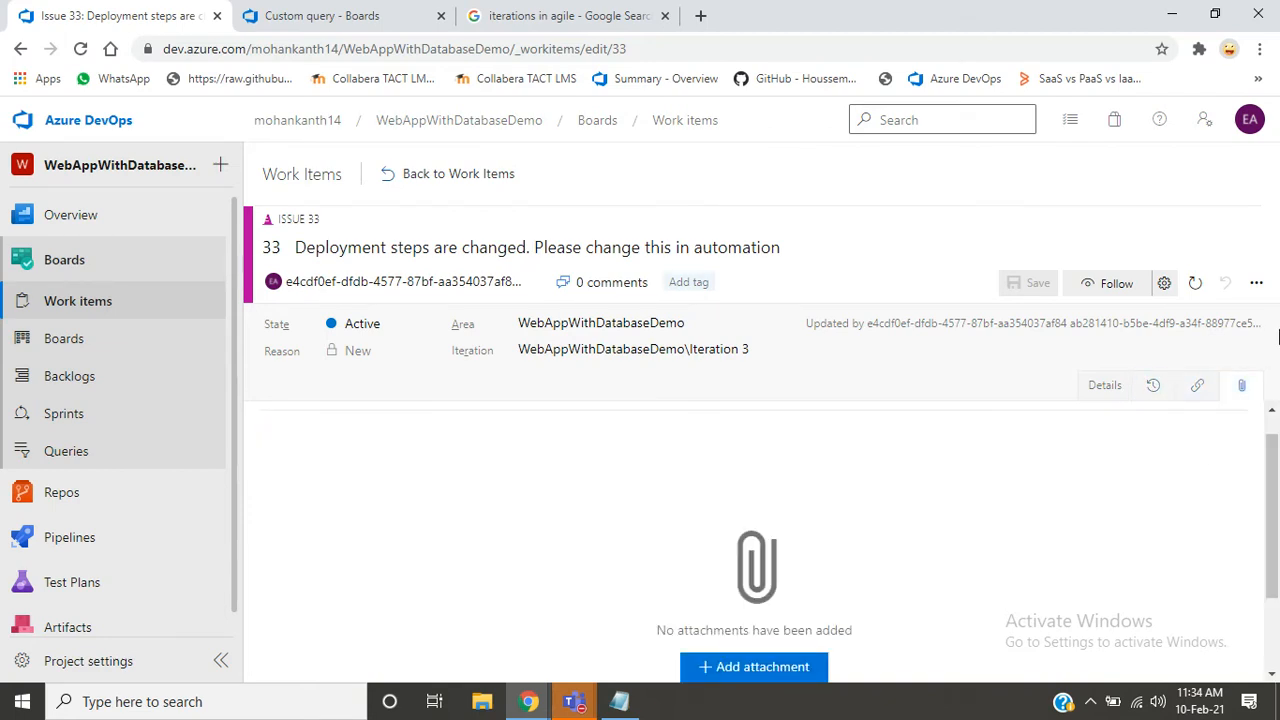
pyautogui.scroll(-1, 1274, 535)
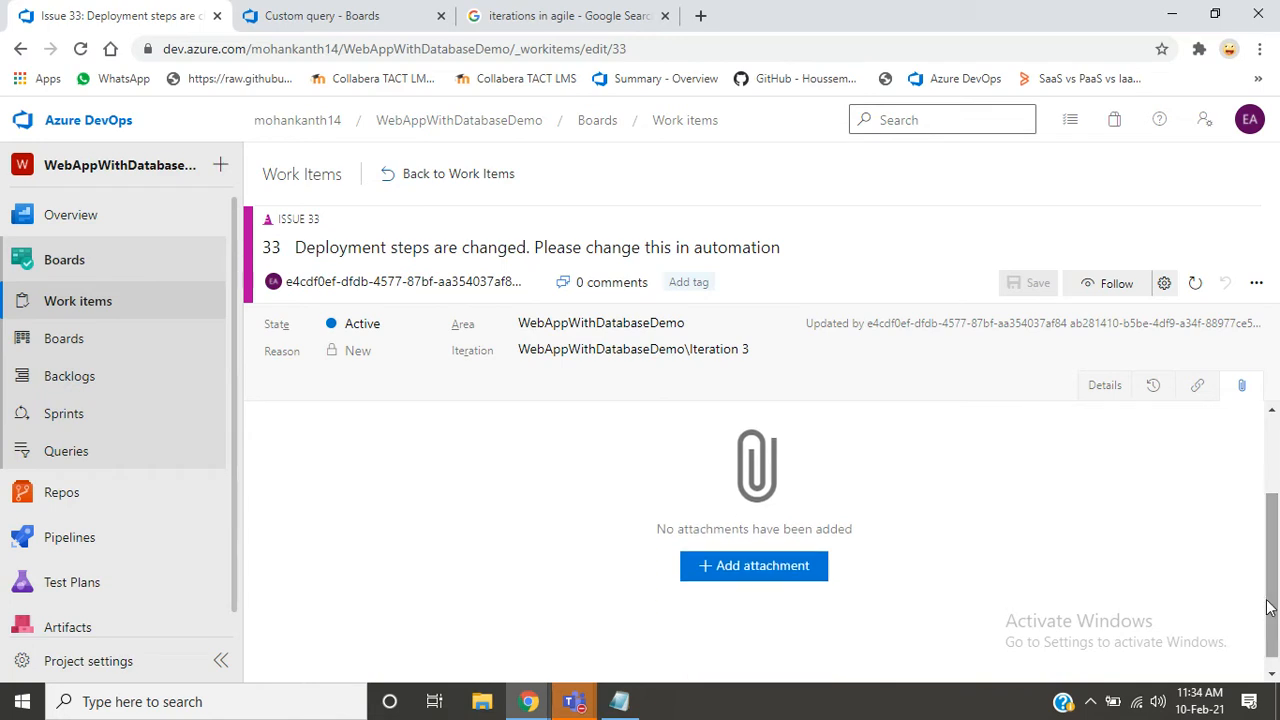
pyautogui.click(757, 581)
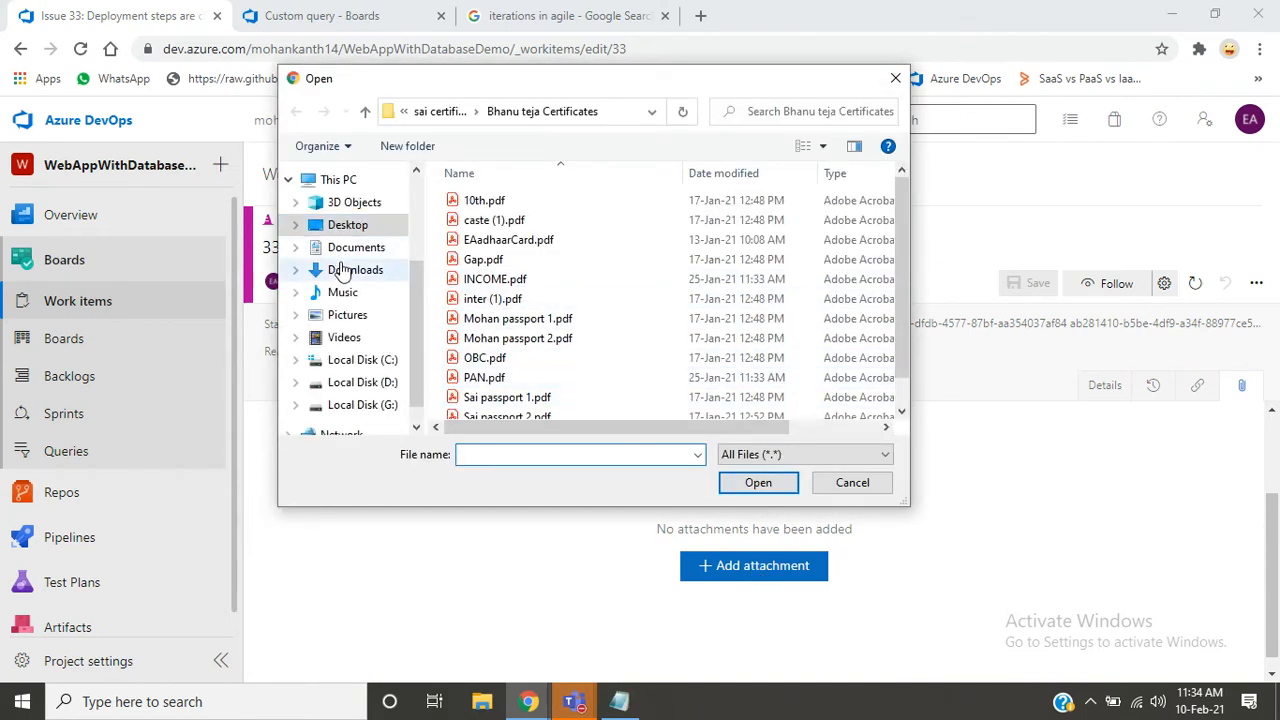
pyautogui.click(348, 228)
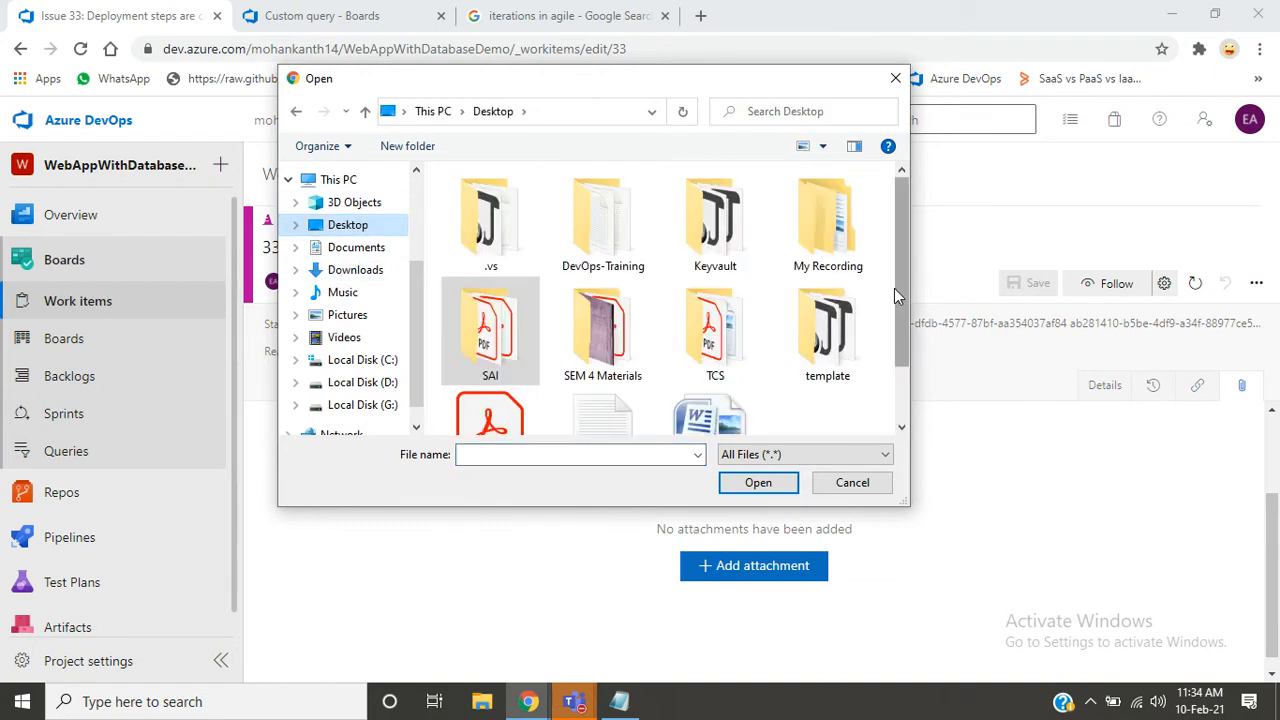
pyautogui.moveTo(902, 300); pyautogui.dragTo(899, 381)
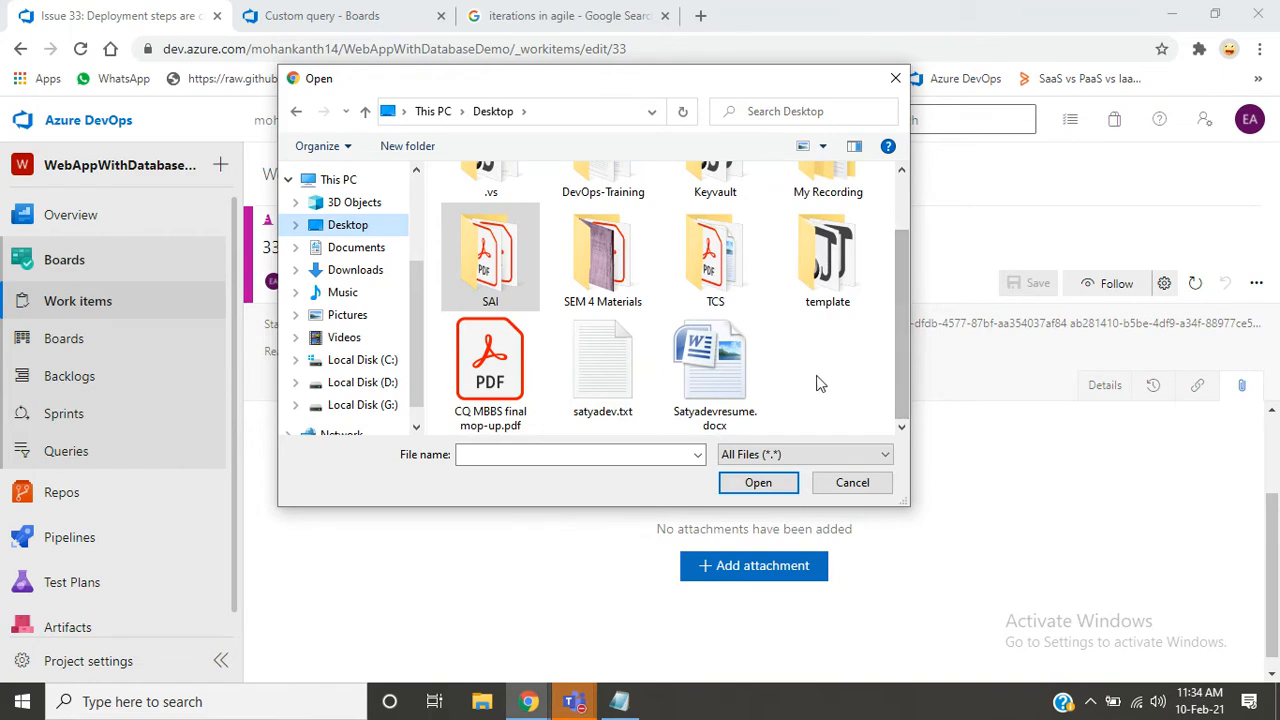
pyautogui.doubleClick(615, 362)
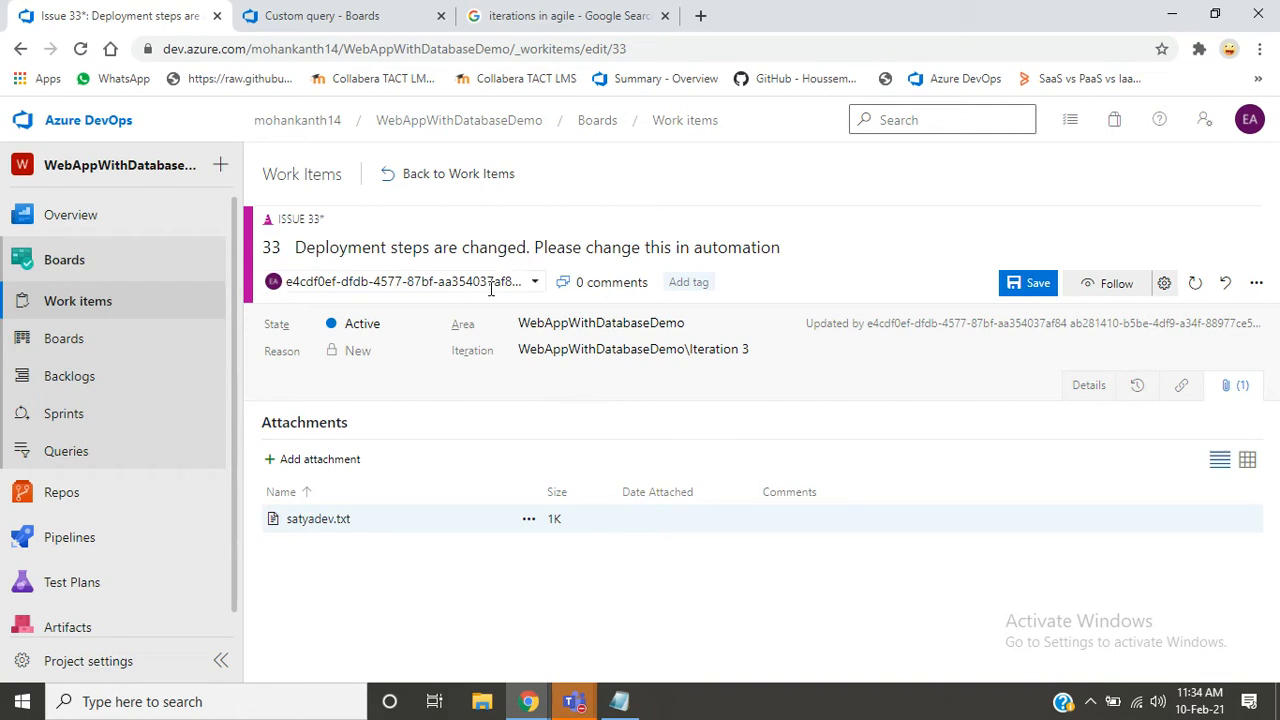
pyautogui.click(1025, 284)
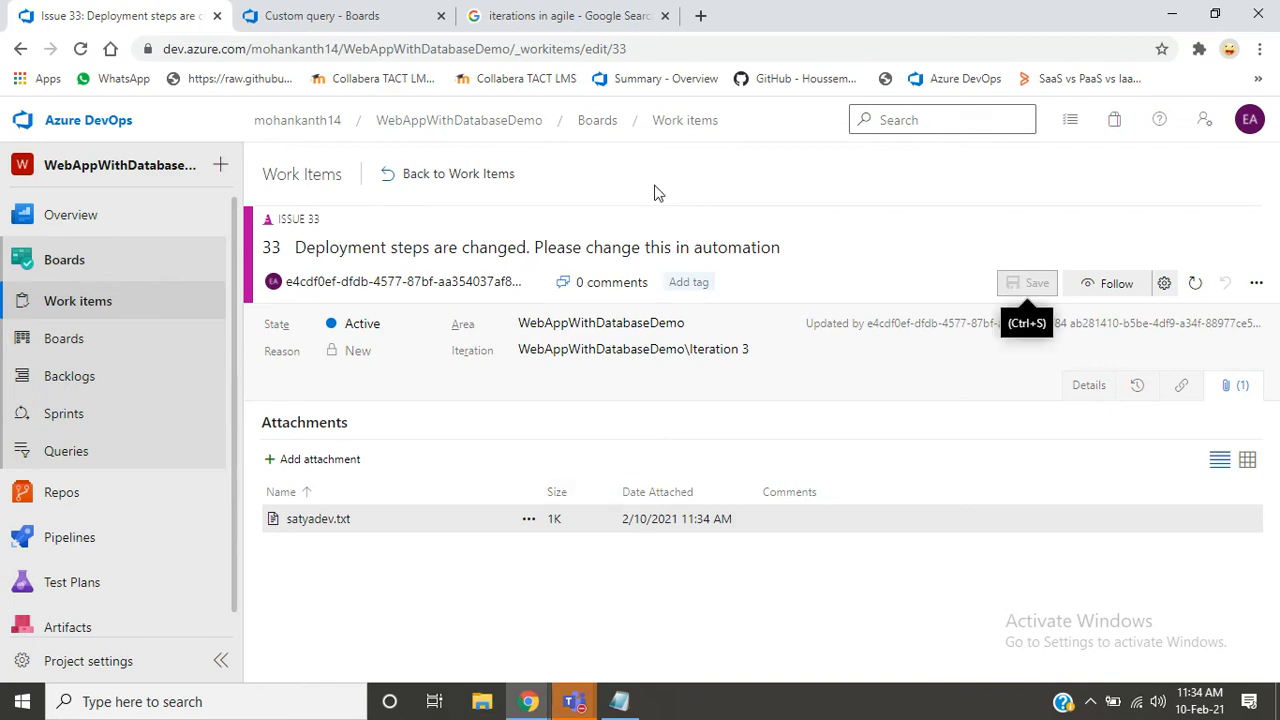
# - Reopen issue 33 from the recently updated work items list and check its attachments
pyautogui.click(480, 172)
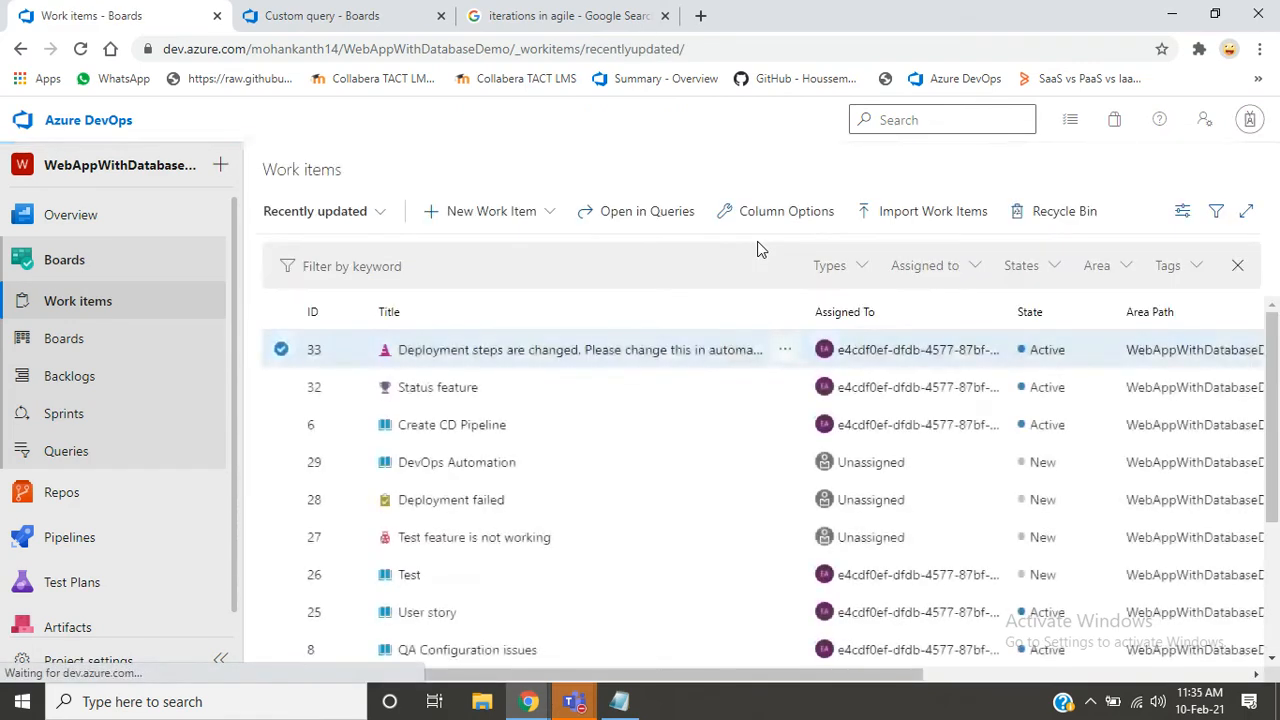
pyautogui.click(578, 355)
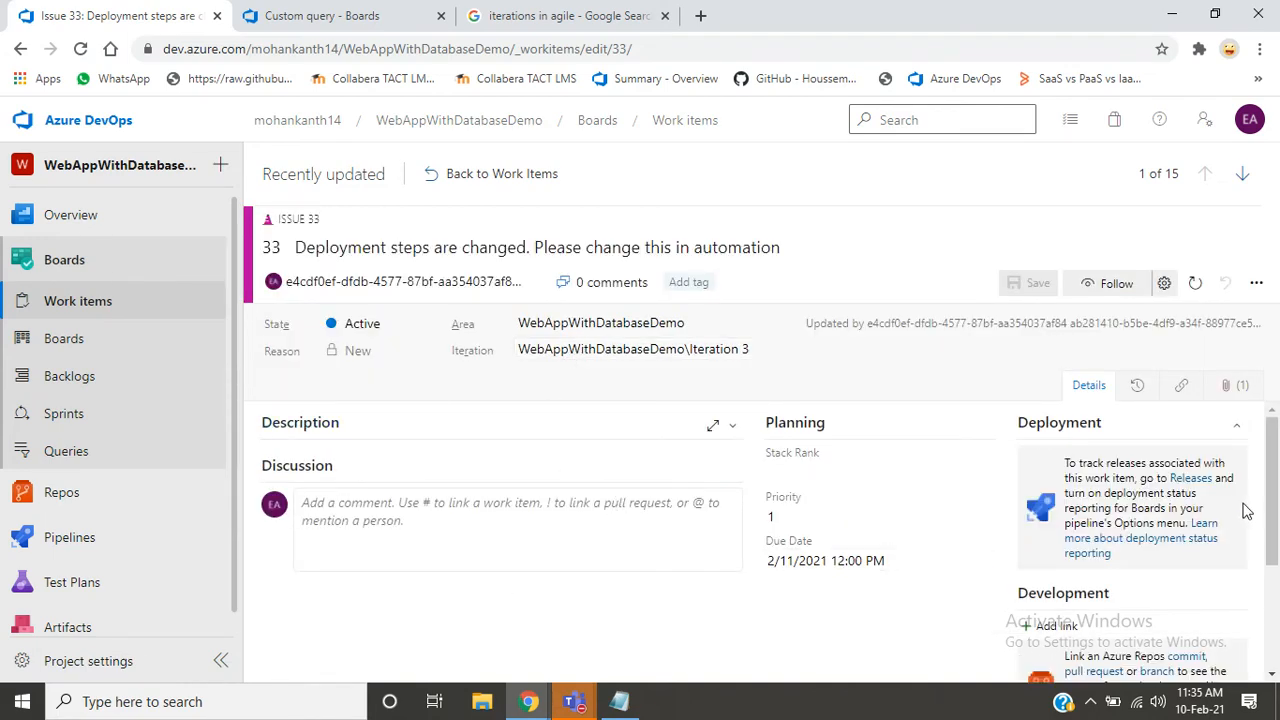
pyautogui.moveTo(1262, 497); pyautogui.dragTo(1262, 443)
pyautogui.click(1233, 396)
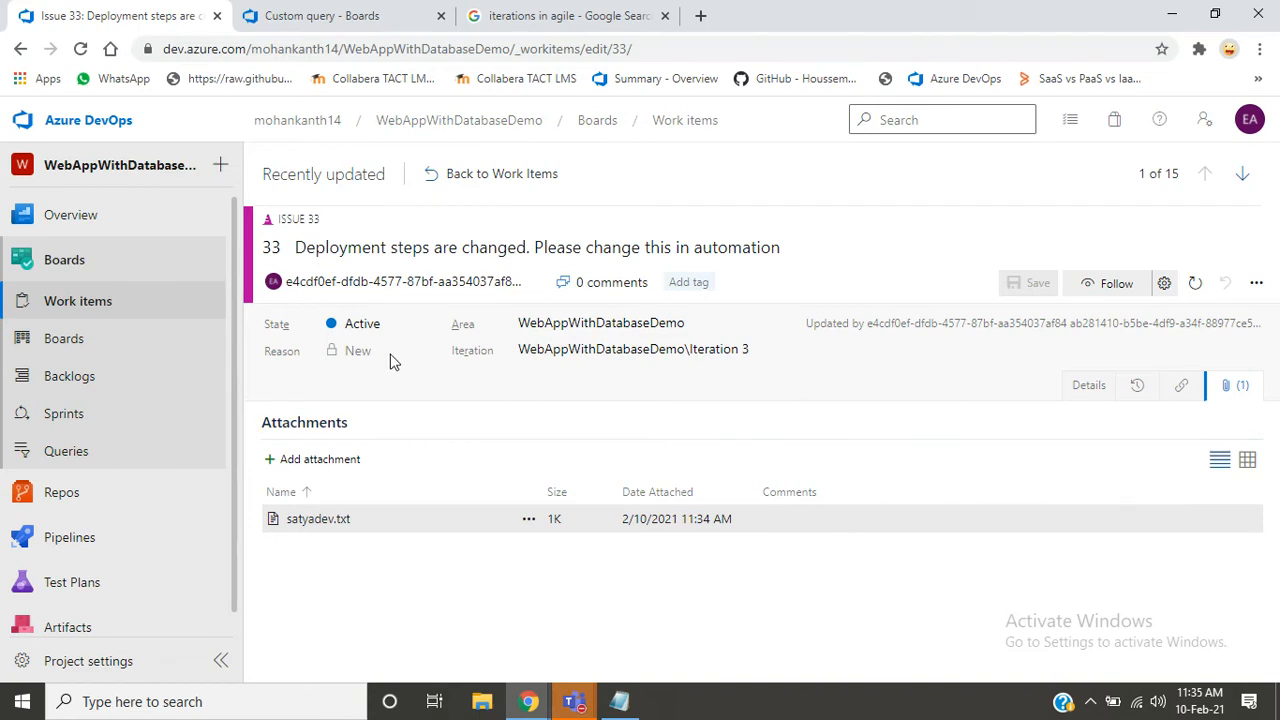
# - Set issue 33's state to Closed, save it and return to the work items list
pyautogui.click(432, 326)
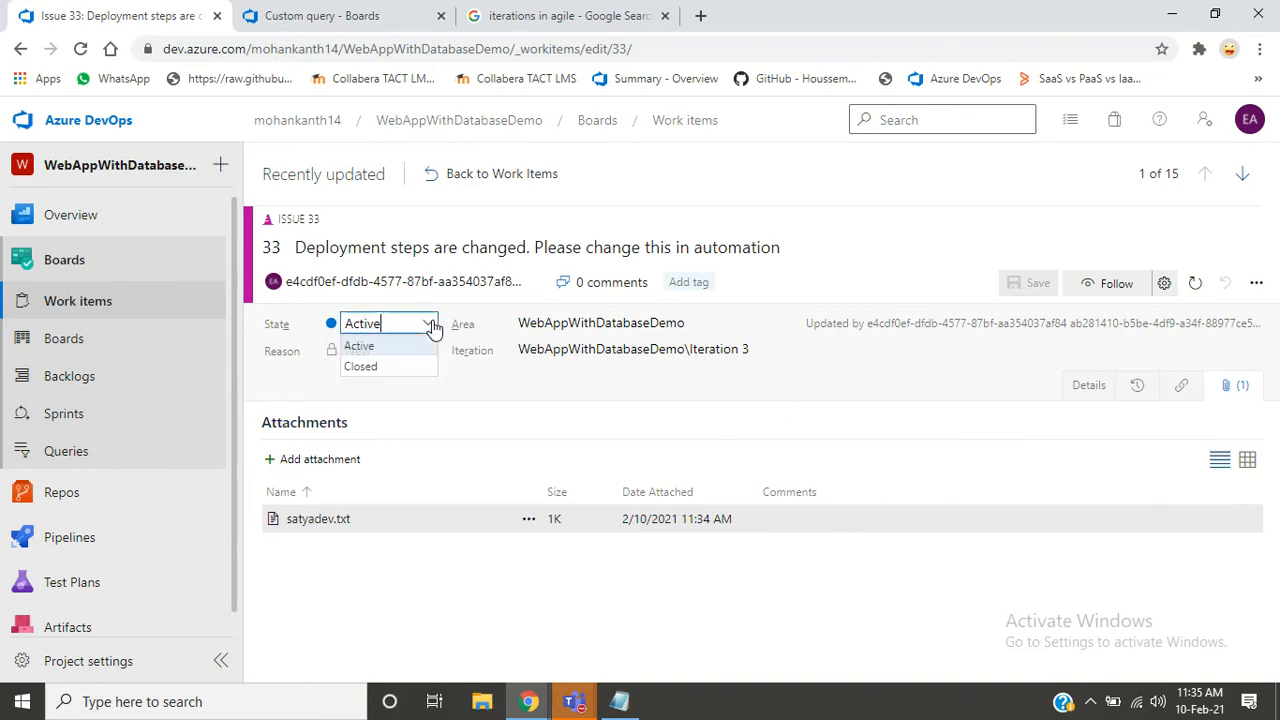
pyautogui.click(385, 367)
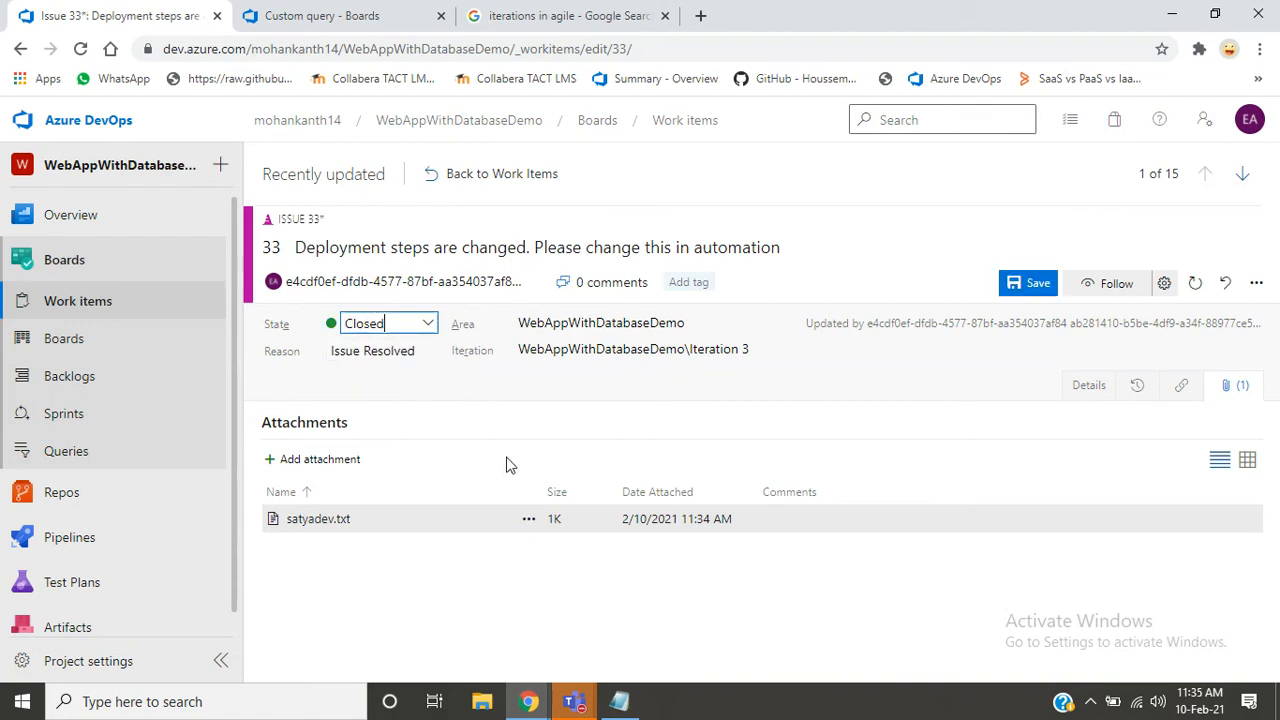
pyautogui.click(1016, 287)
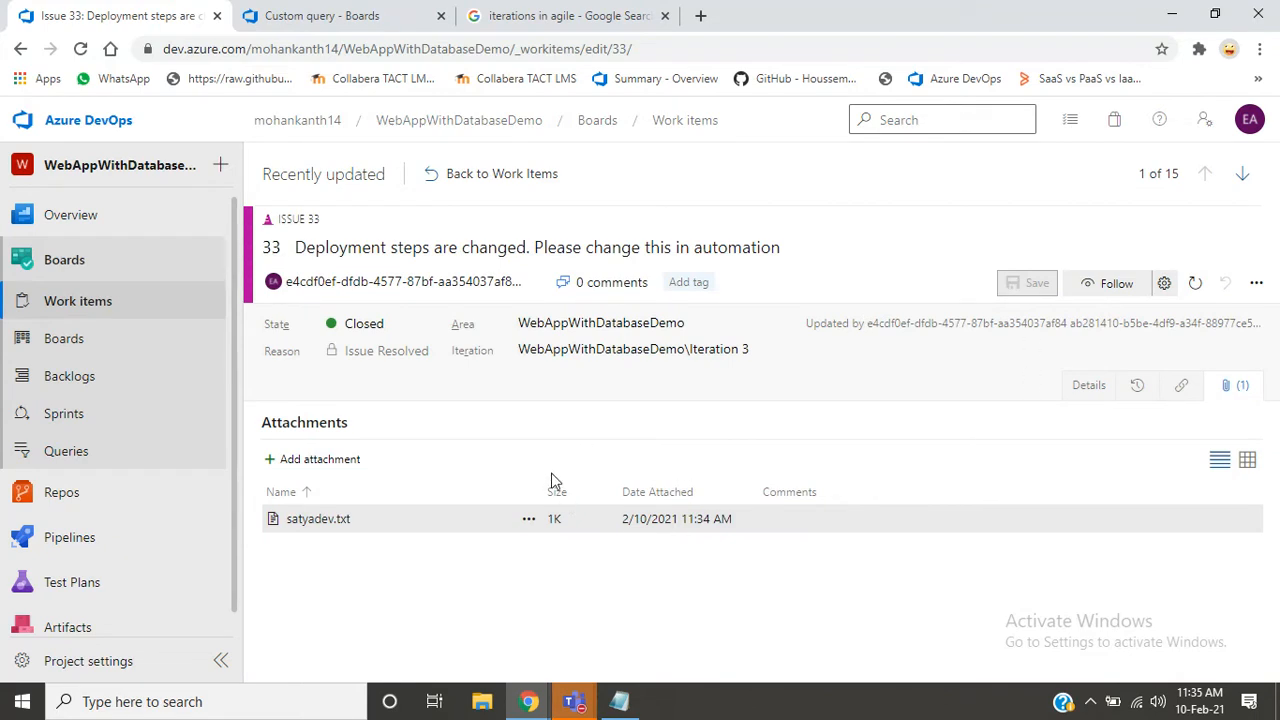
pyautogui.click(499, 173)
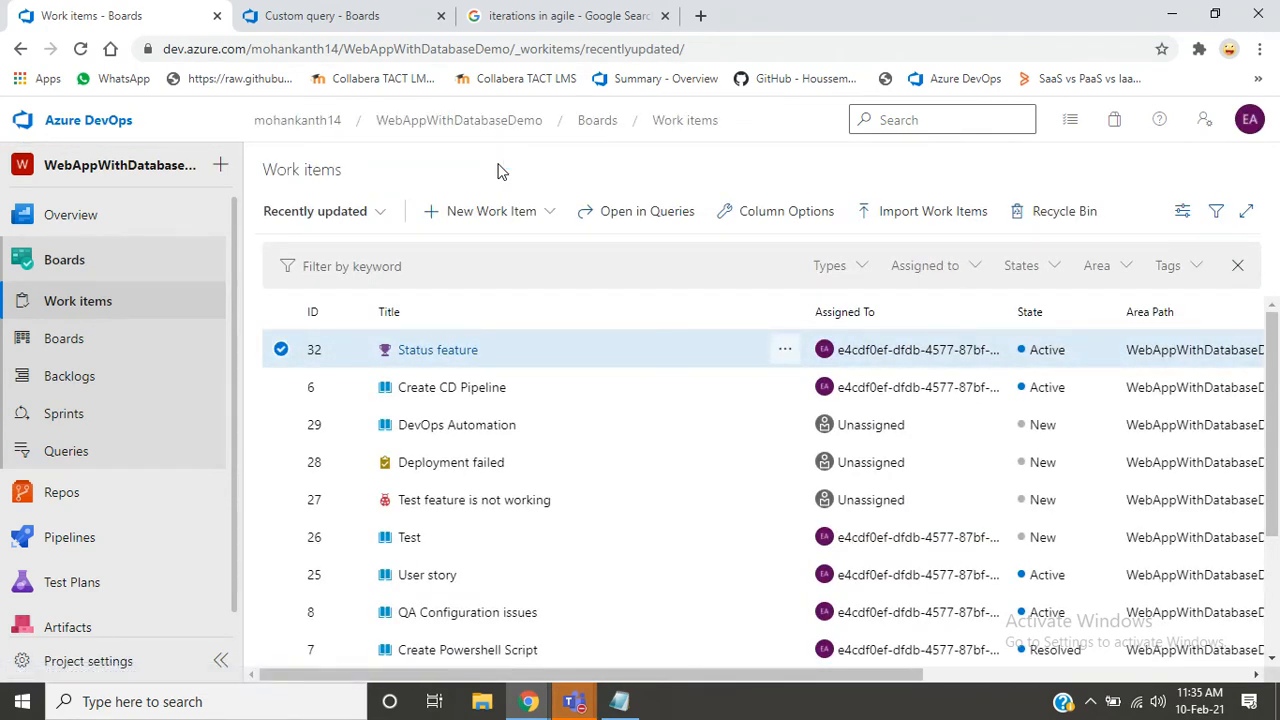
# - Start a new User Story work item and look through its blank form down to Related Work
pyautogui.click(500, 222)
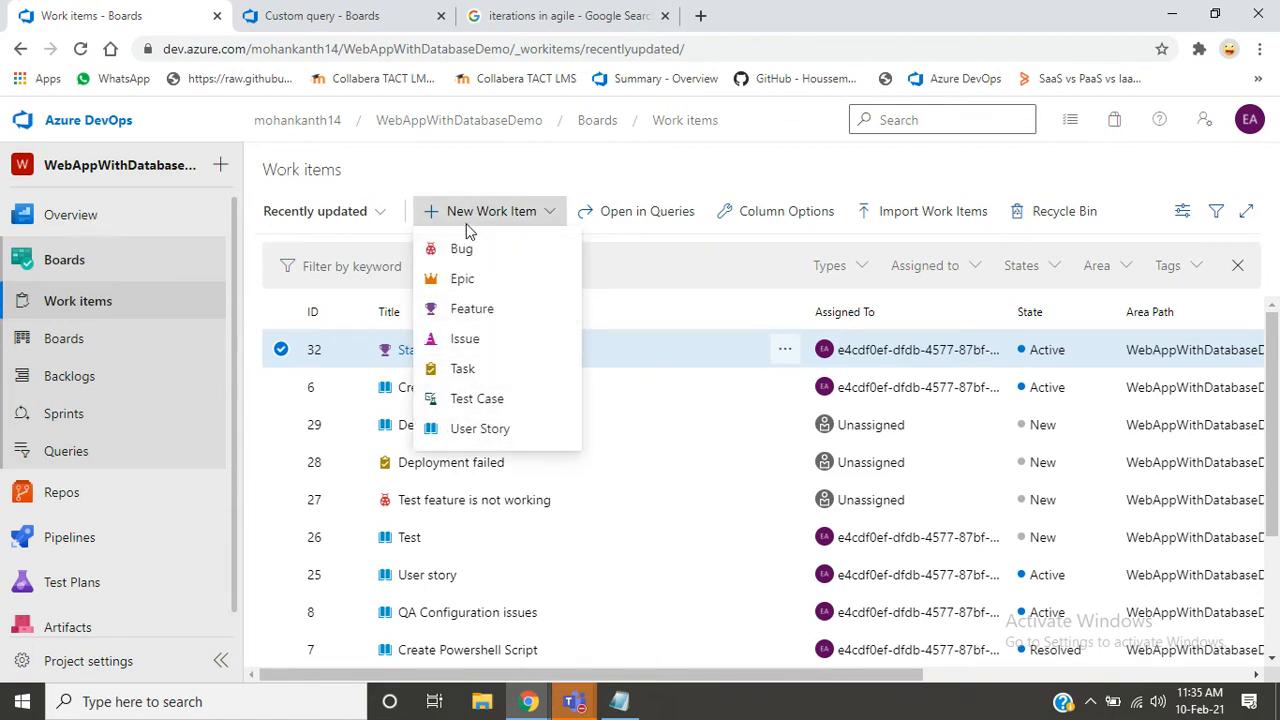
pyautogui.click(470, 430)
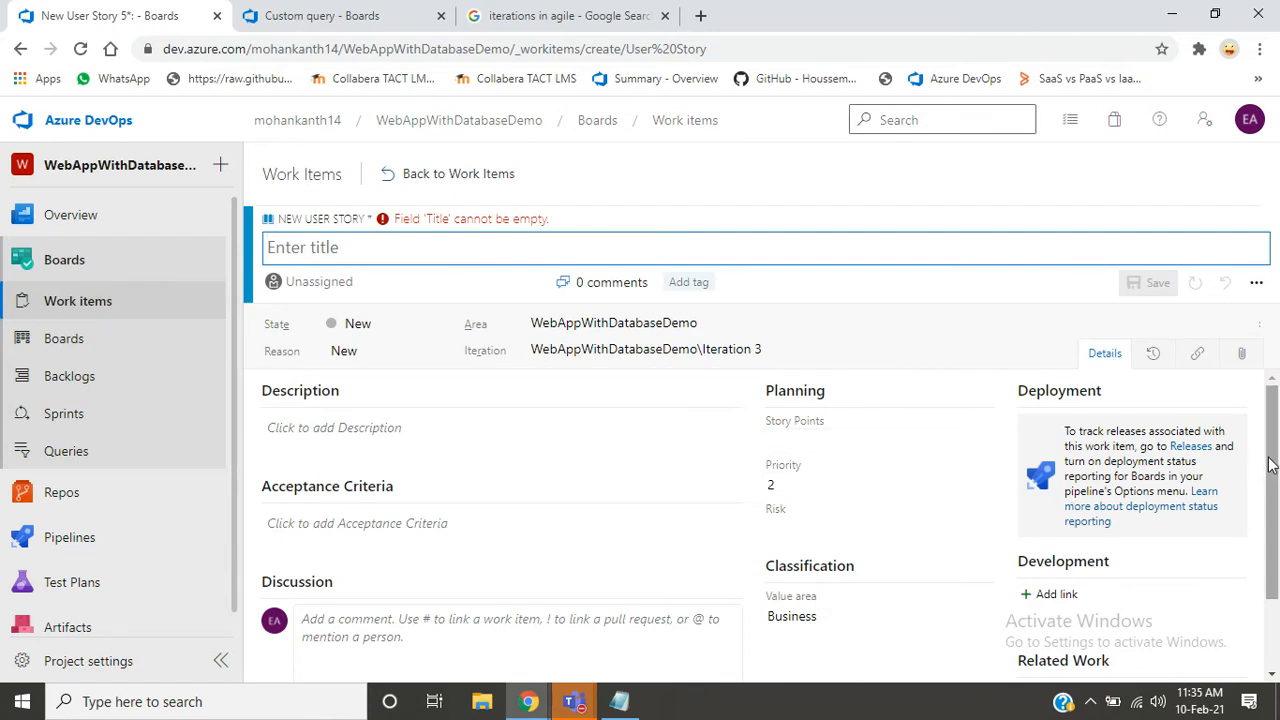
pyautogui.moveTo(1269, 458); pyautogui.dragTo(1269, 530)
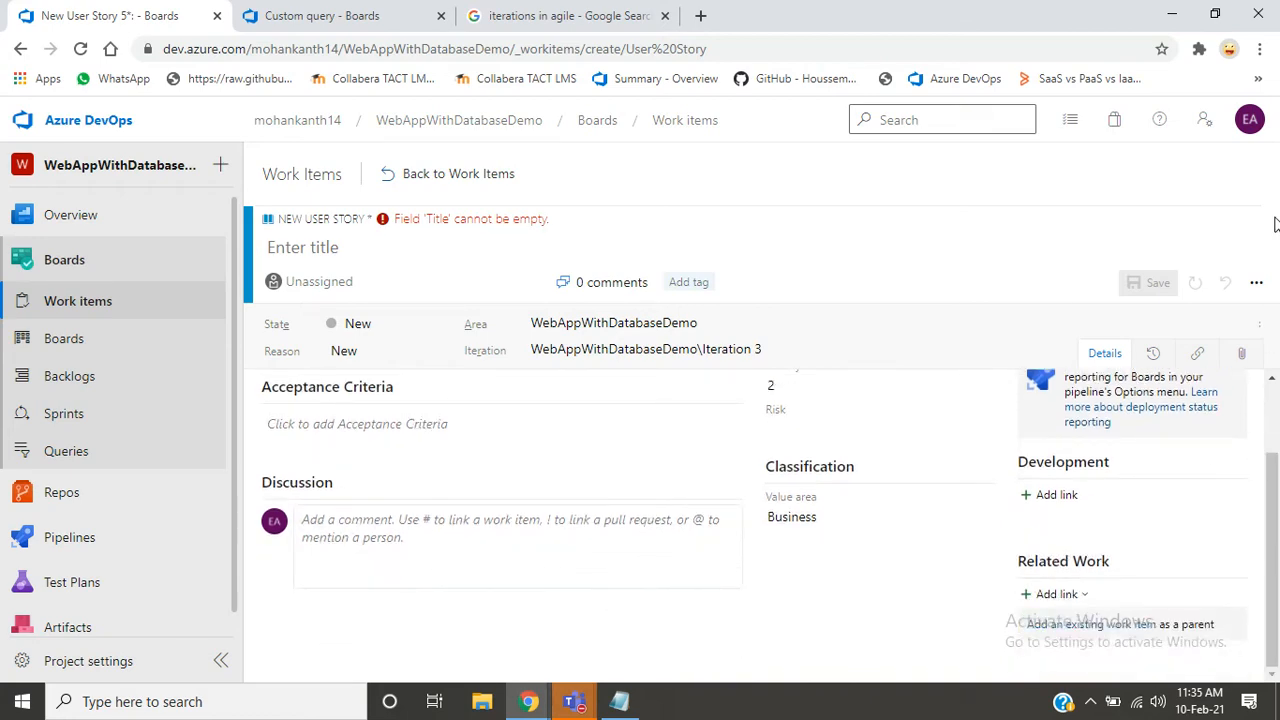
# - Search Google for "azure devops boards" and open Microsoft's Azure Boards product page
pyautogui.click(562, 16)
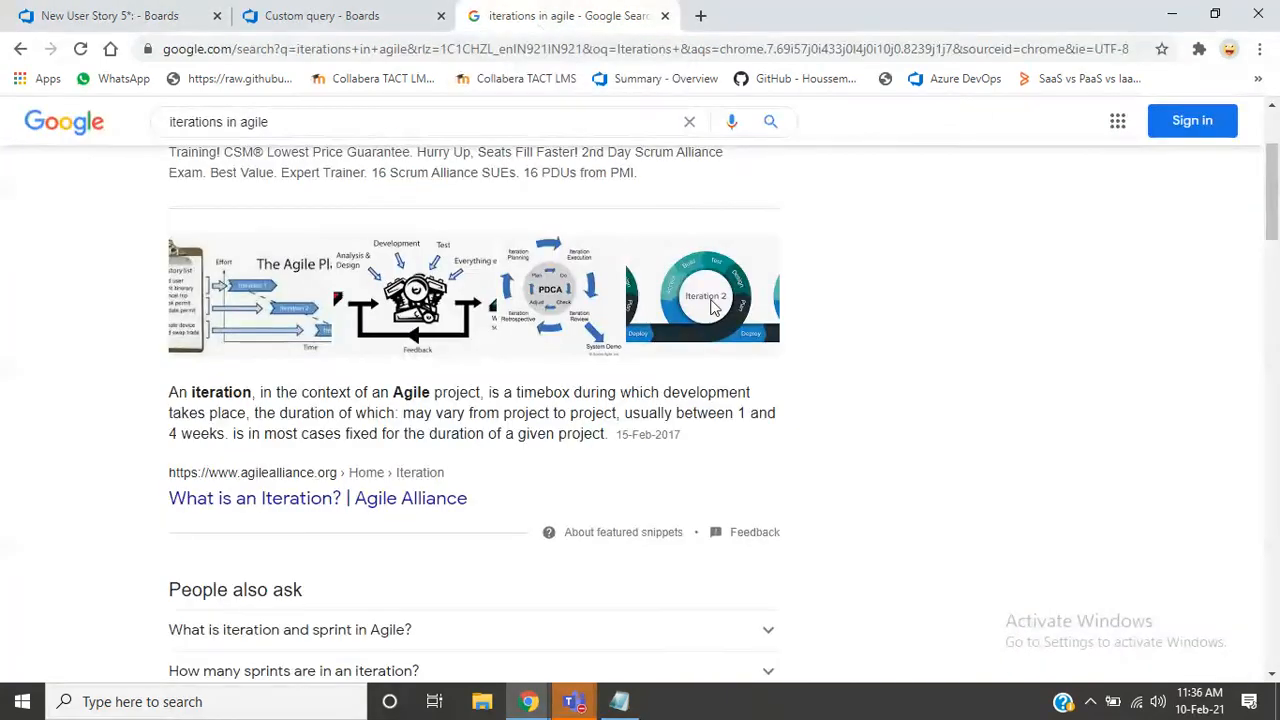
pyautogui.moveTo(1273, 220); pyautogui.dragTo(1270, 165)
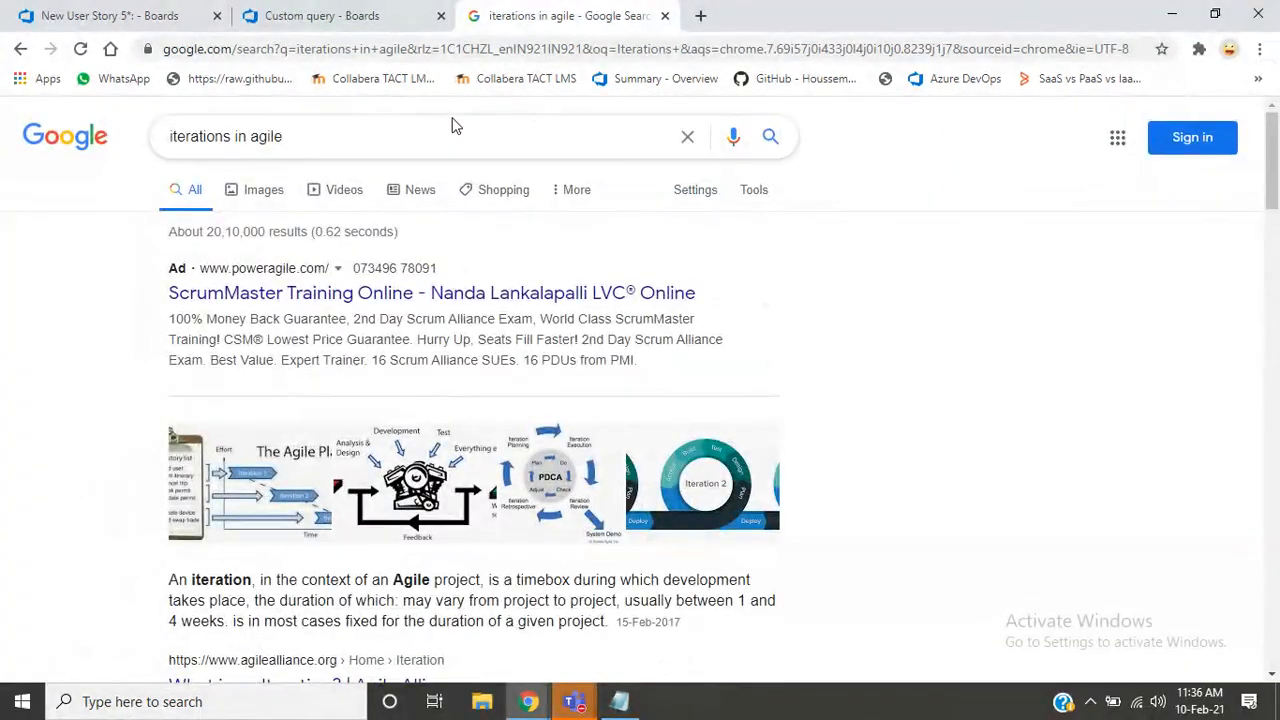
pyautogui.tripleClick(421, 135)
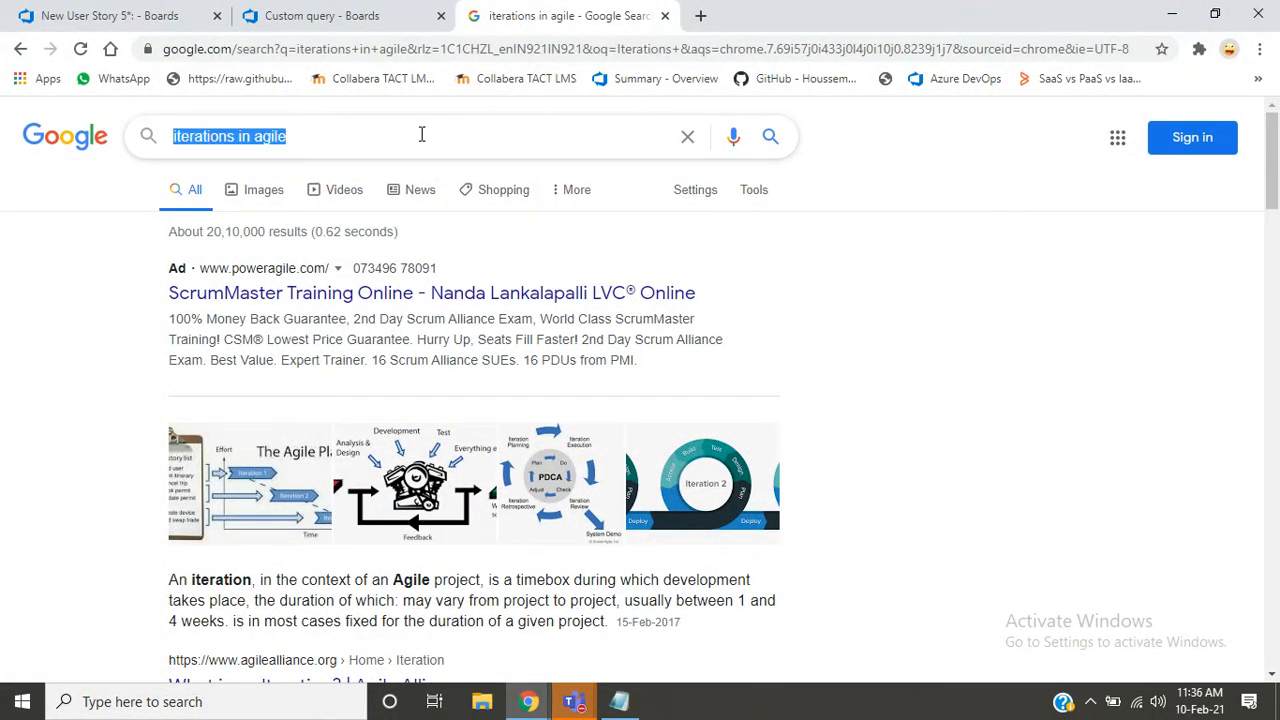
pyautogui.write('Az')
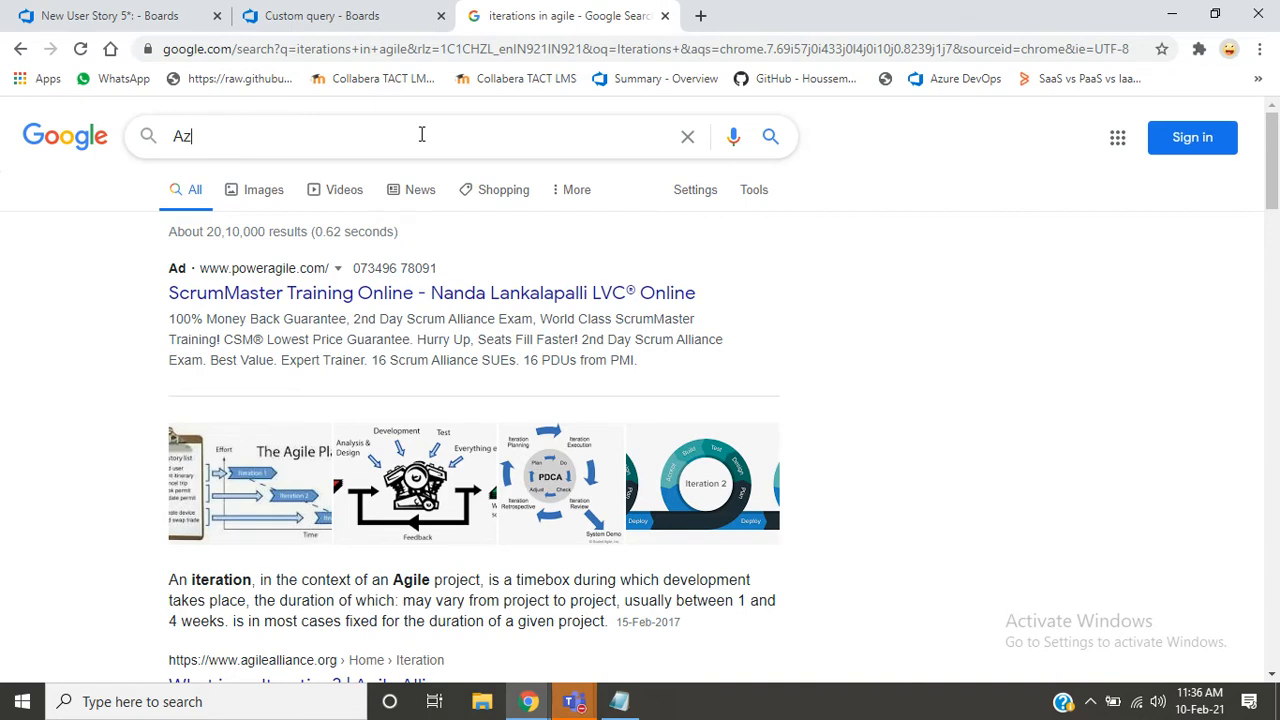
pyautogui.write('ur')
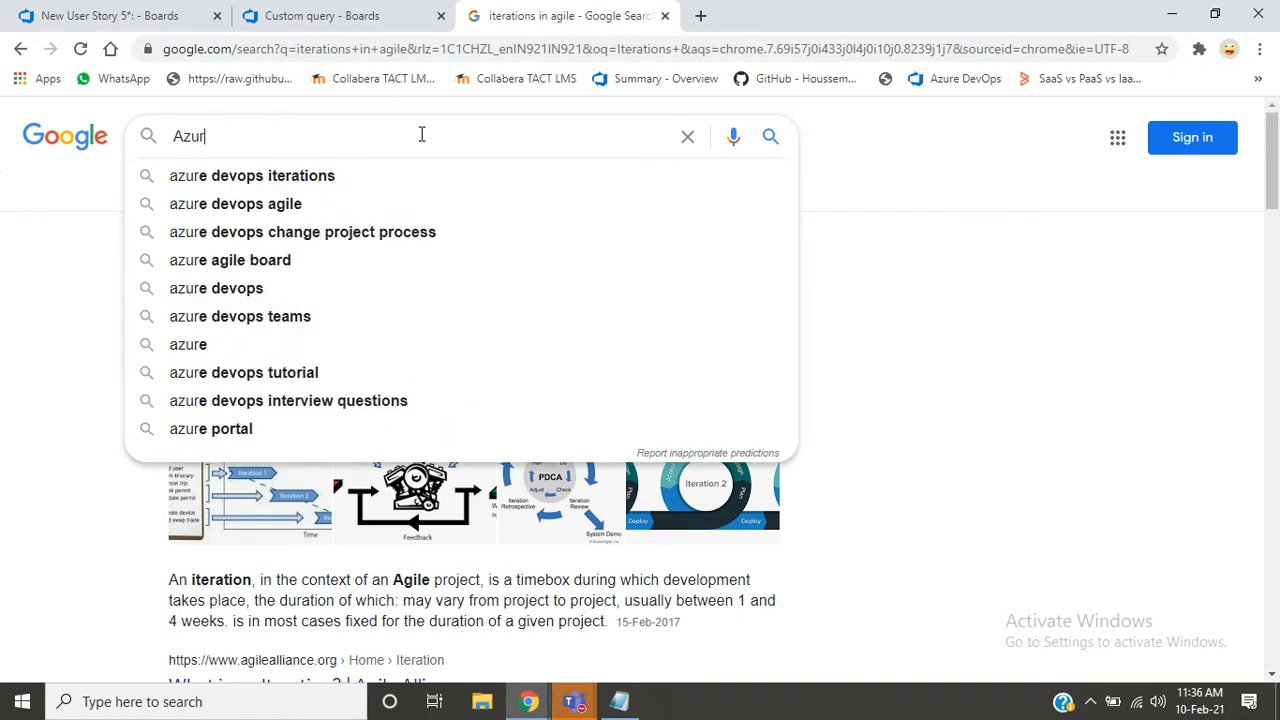
pyautogui.write('e devop')
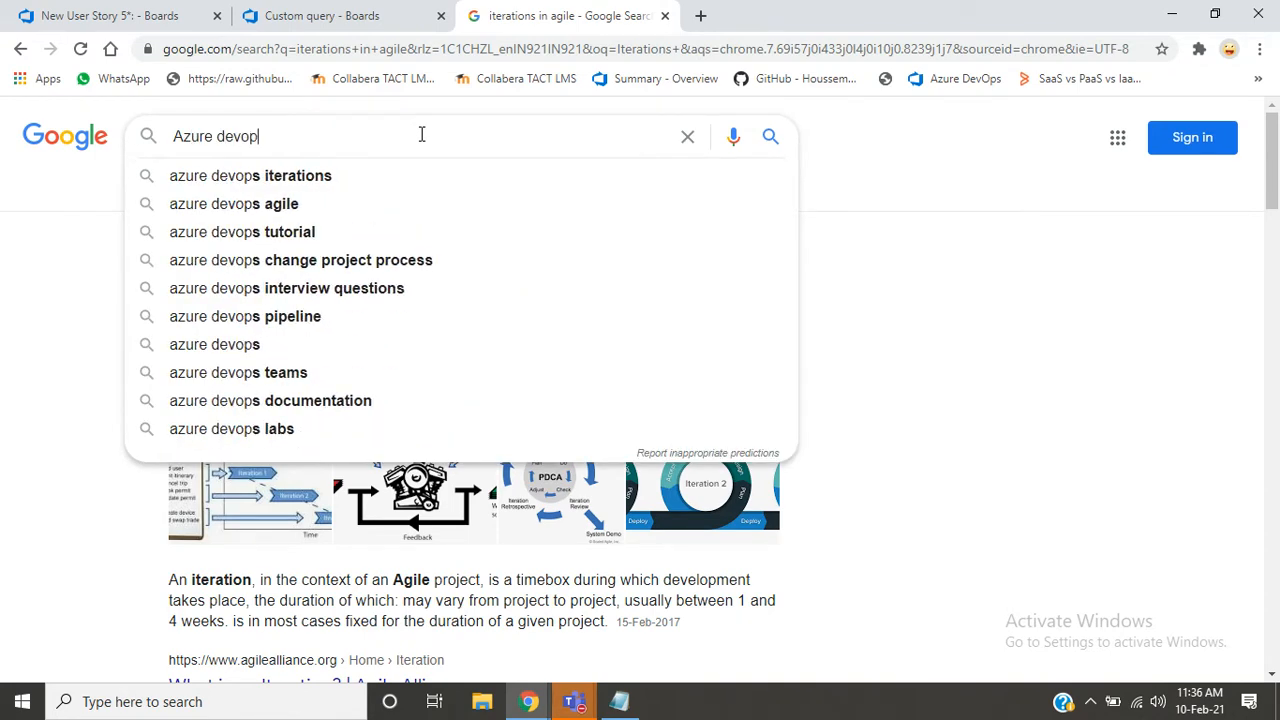
pyautogui.write('s boa')
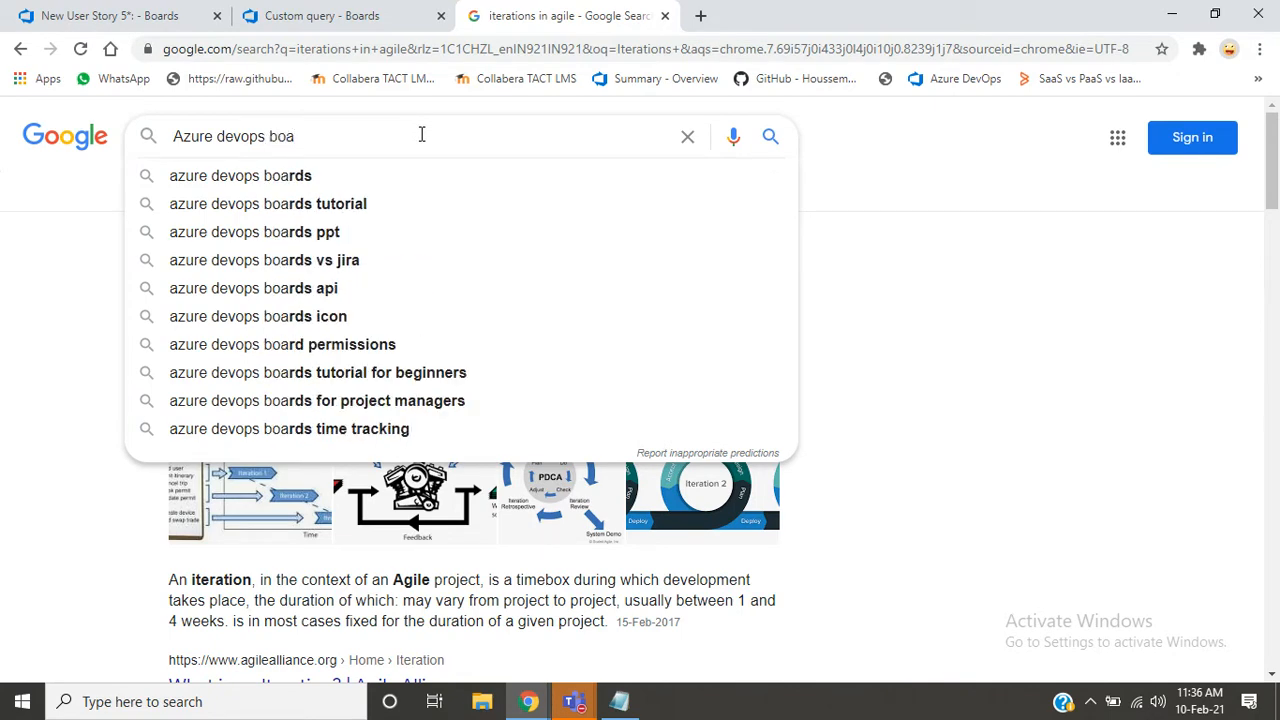
pyautogui.press('Down')
pyautogui.press('Return')
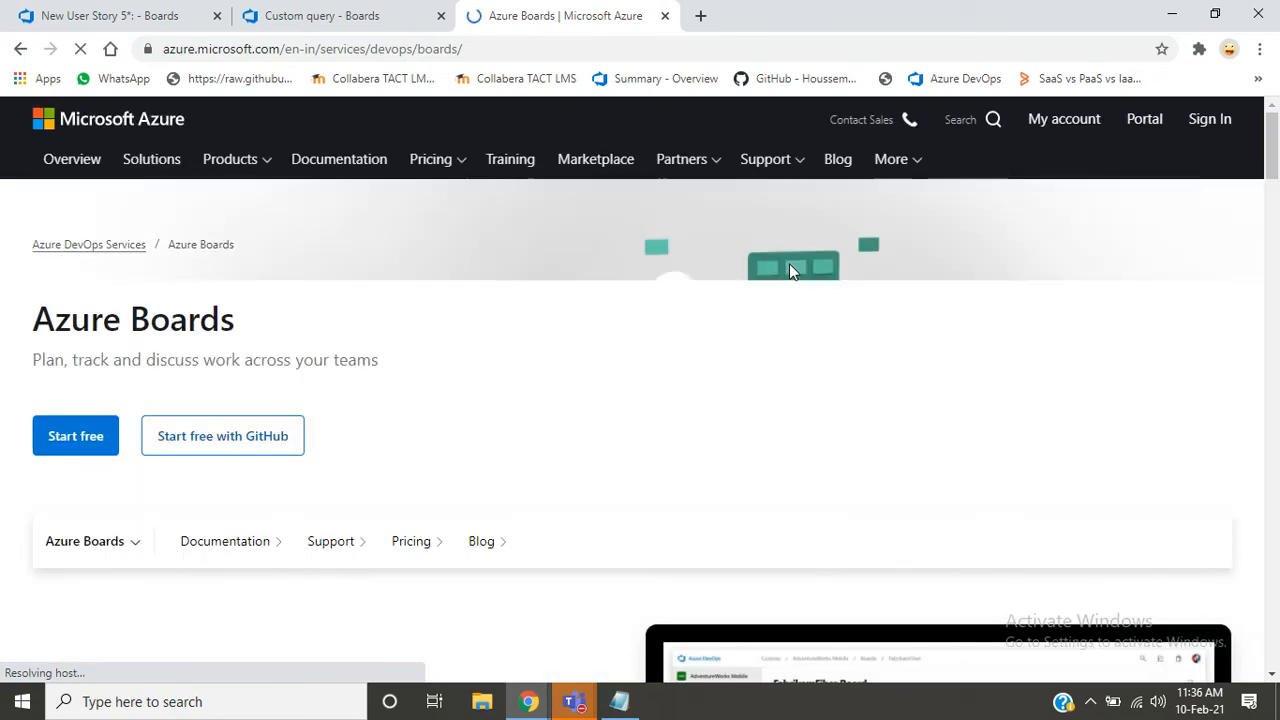
# - Read through the Azure Boards product page, covering its work tracking, Scrum and GitHub integration sections
pyautogui.scroll(-4, 790, 270)
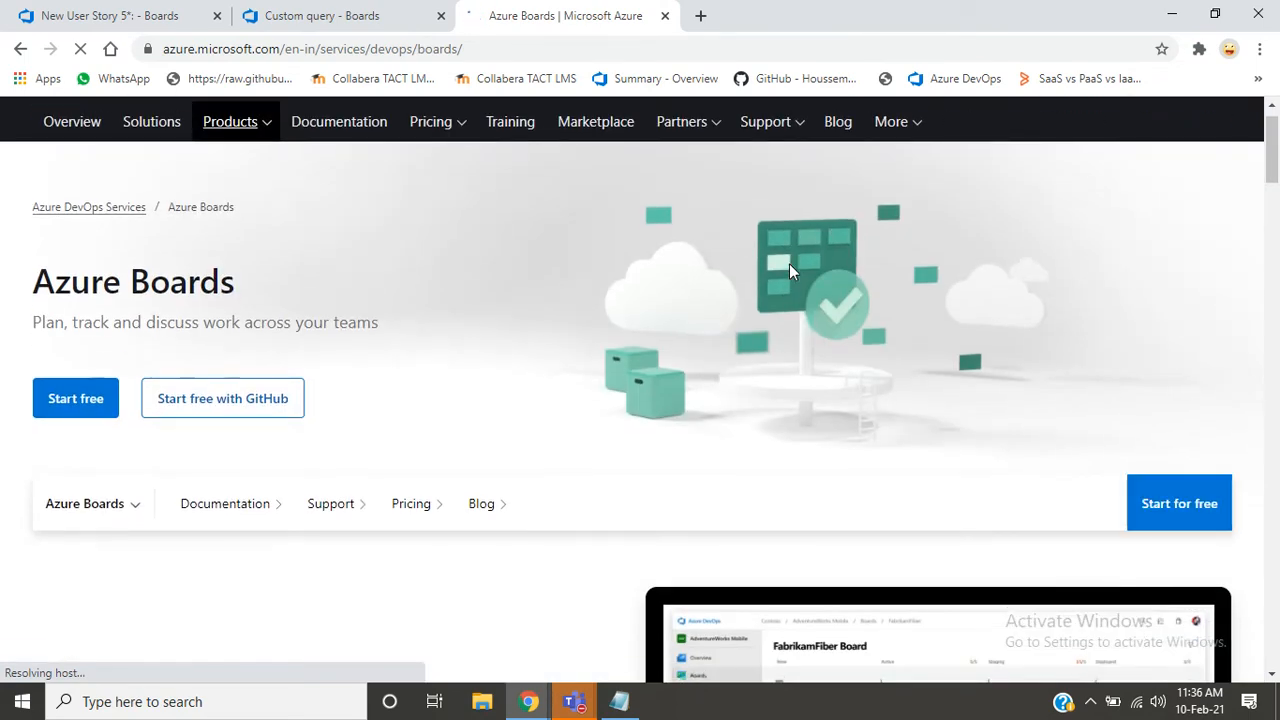
pyautogui.scroll(-1, 790, 270)
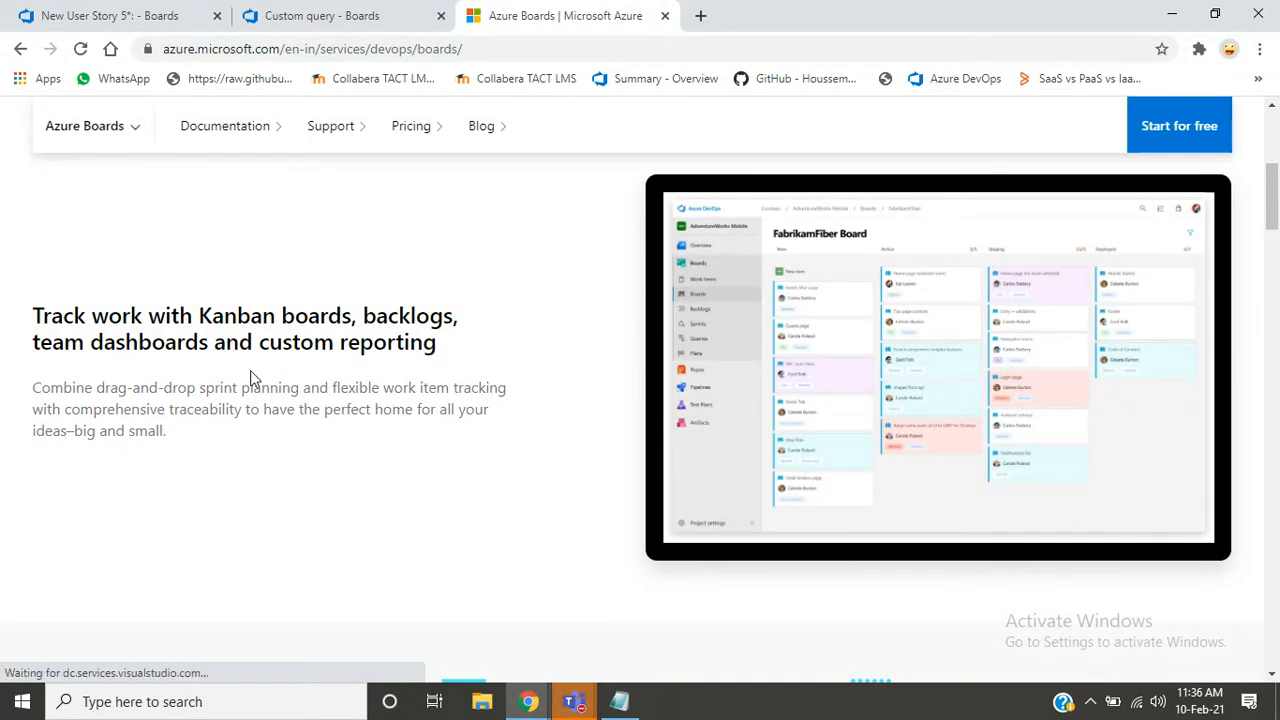
pyautogui.scroll(-3, 250, 378)
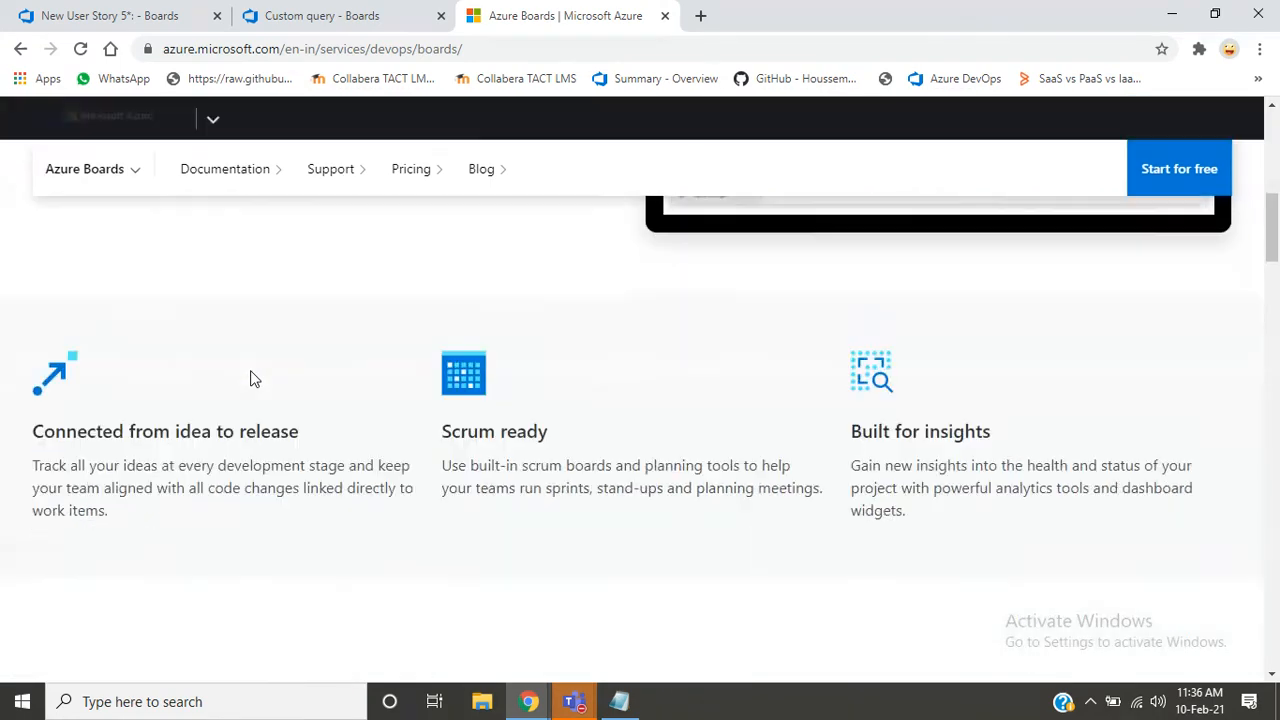
pyautogui.scroll(3, 250, 378)
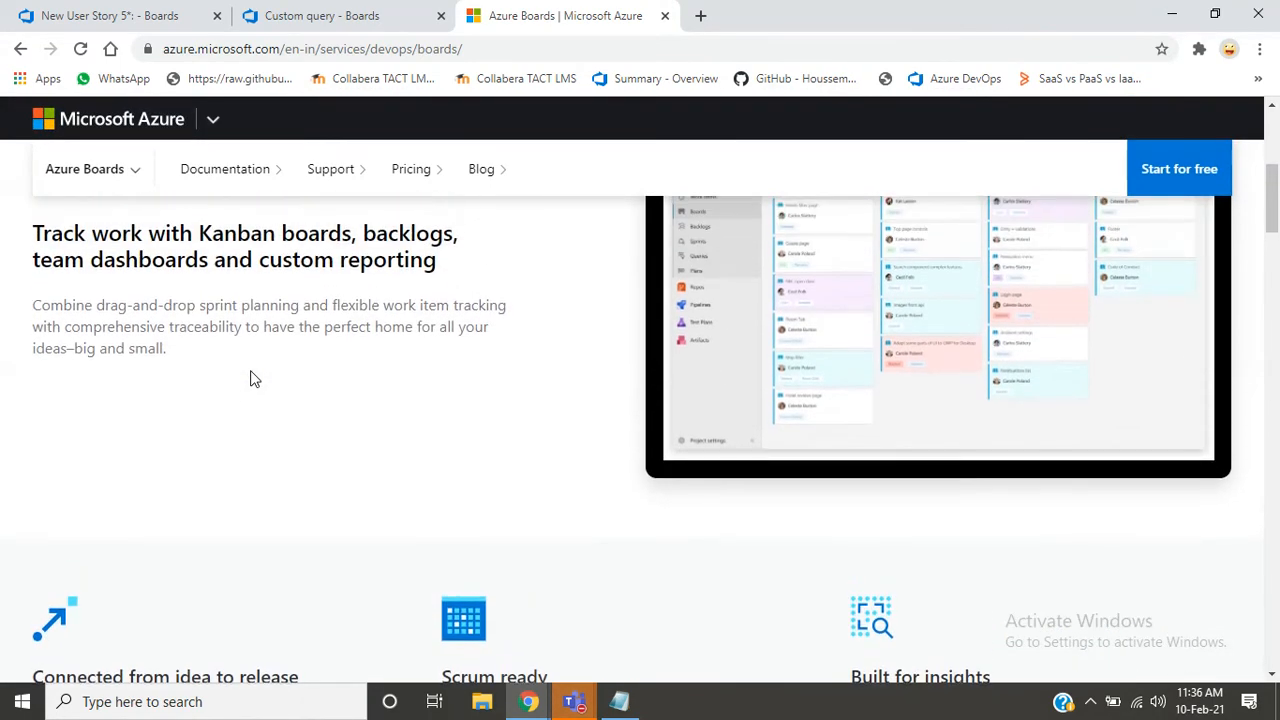
pyautogui.scroll(2, 251, 375)
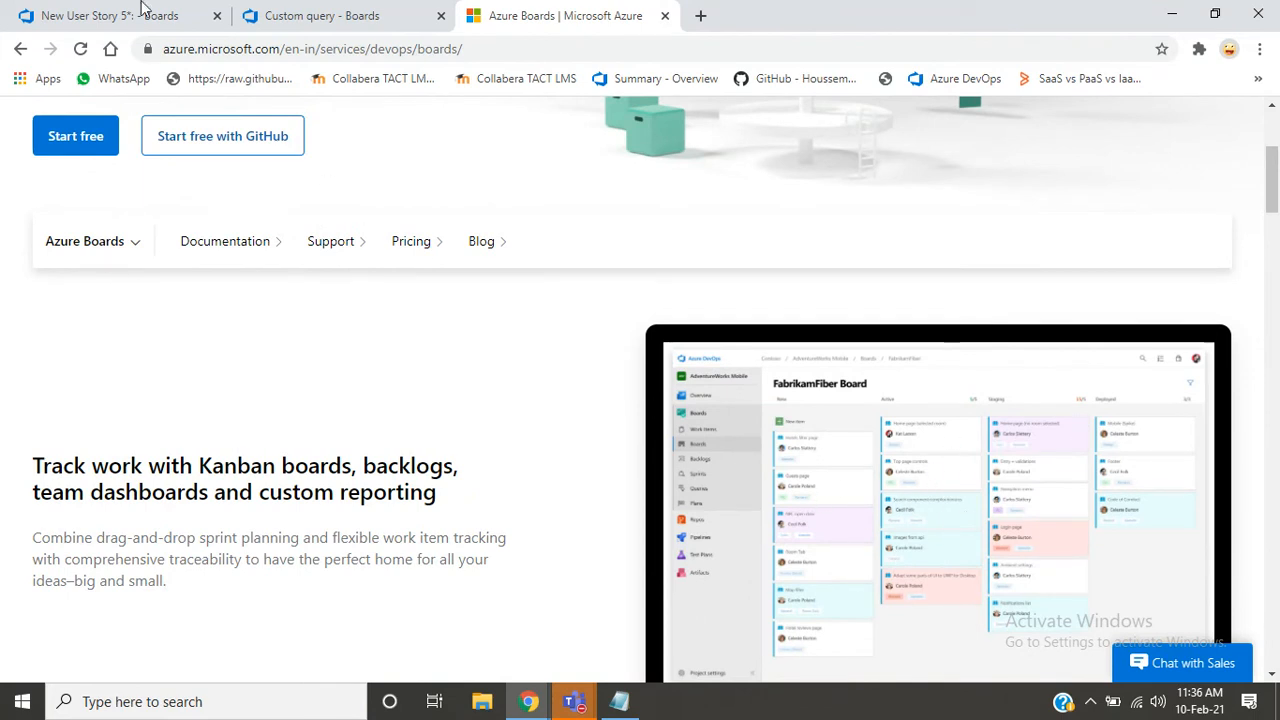
pyautogui.click(42, 16)
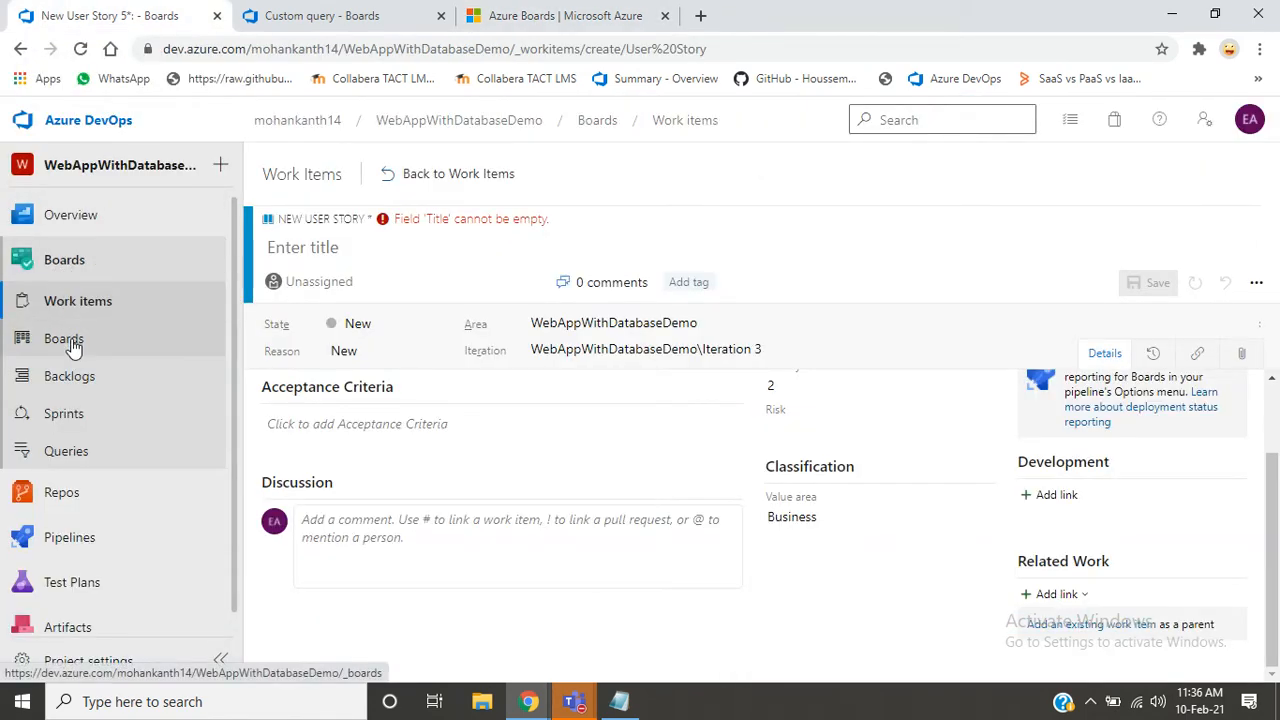
pyautogui.click(500, 20)
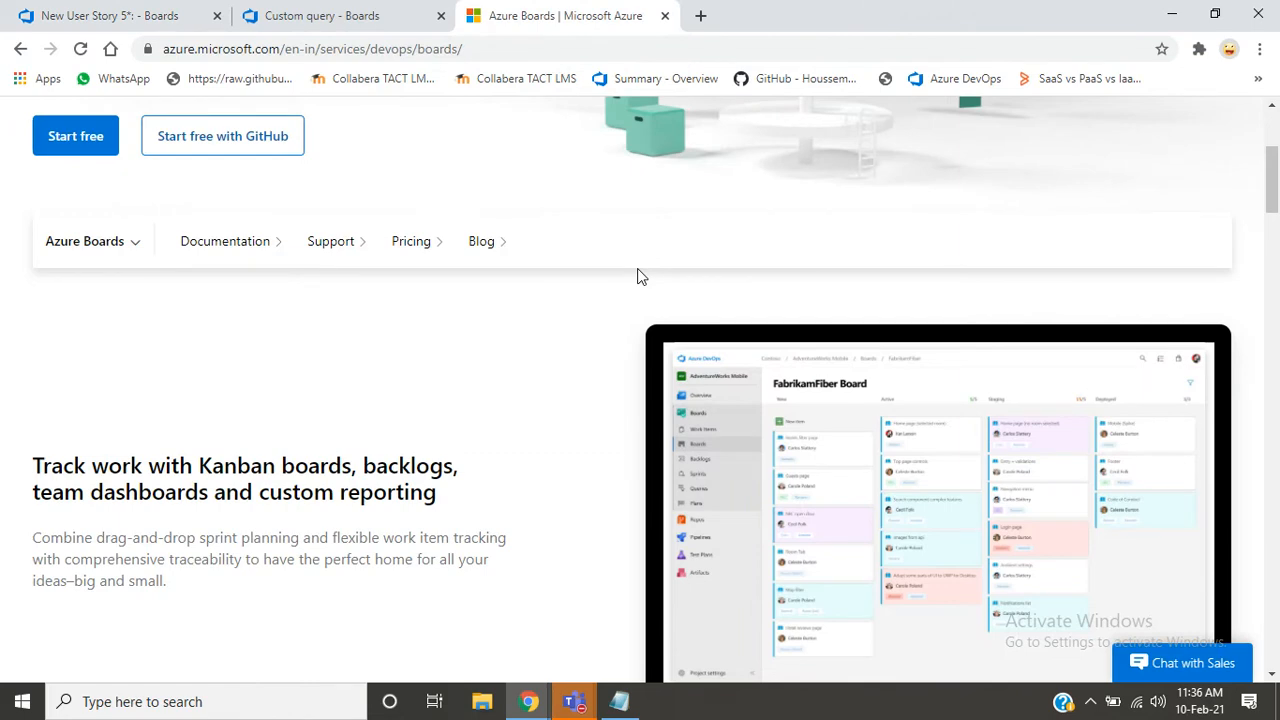
pyautogui.scroll(-6, 640, 276)
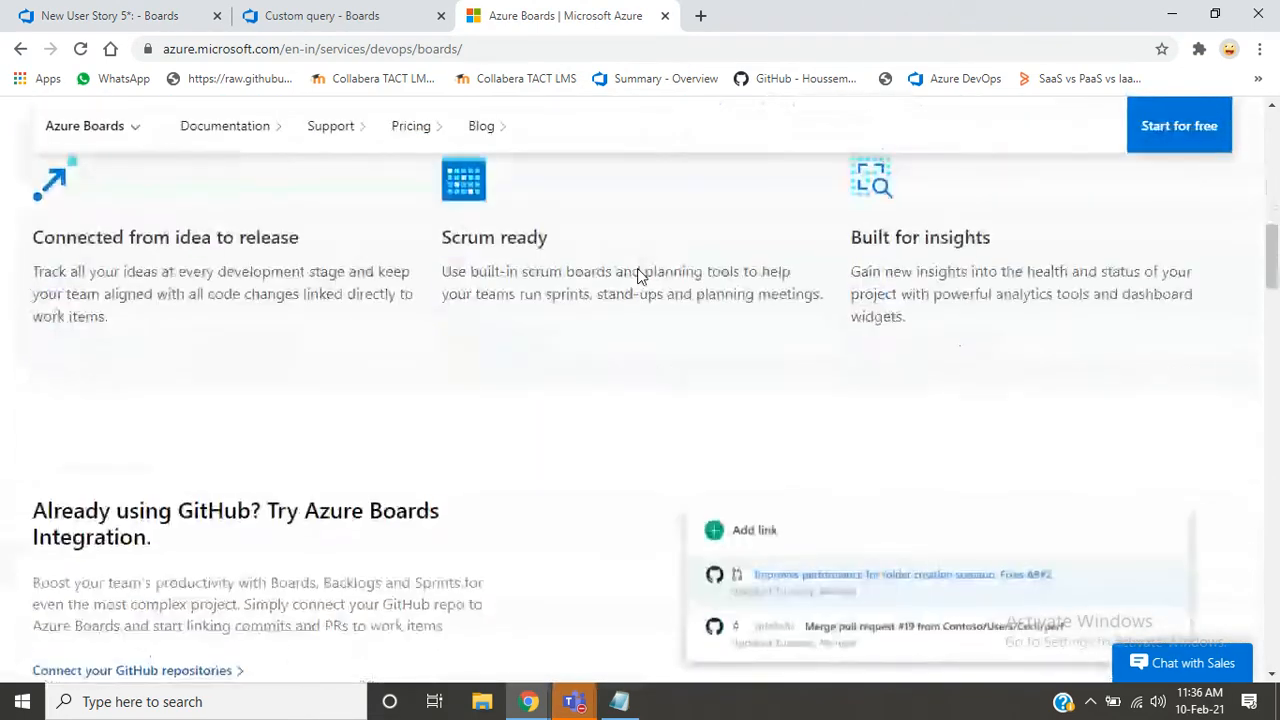
pyautogui.scroll(-2, 640, 276)
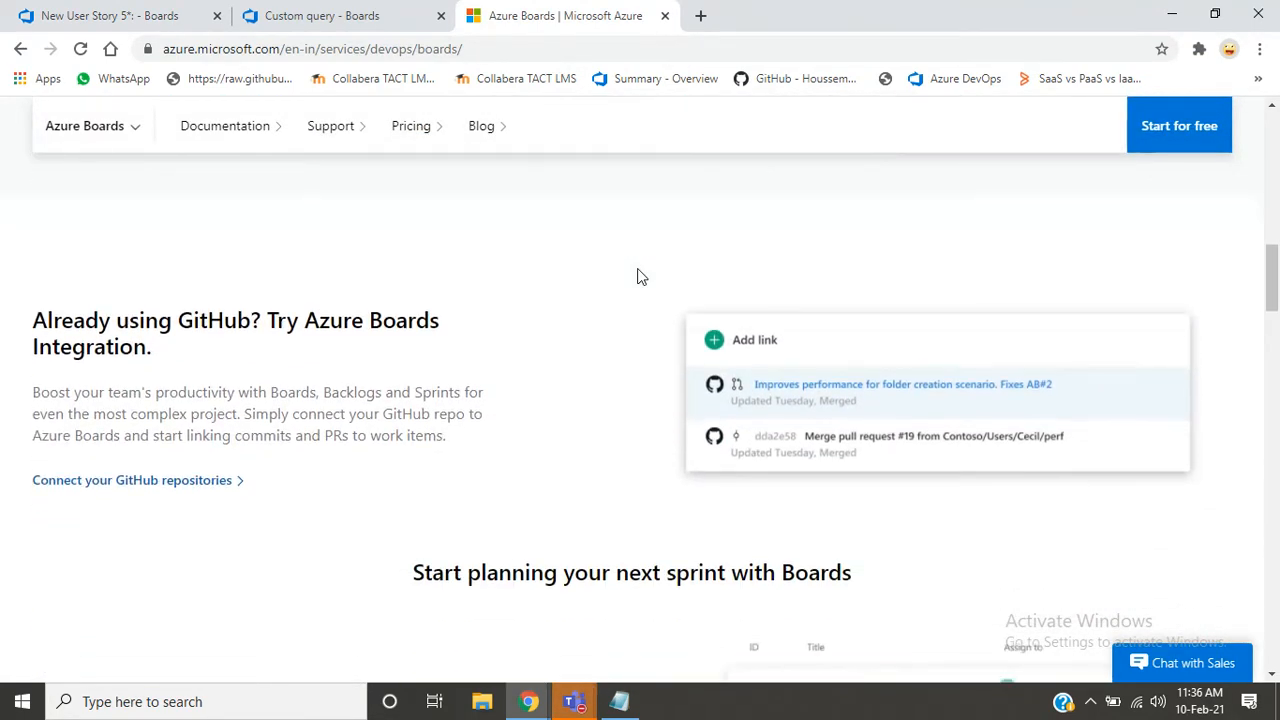
# - Read the rest of the Azure Boards product page, from productivity tools and dashboards to workflow, integrations and extensions
pyautogui.scroll(-4, 640, 276)
pyautogui.scroll(-1, 640, 276)
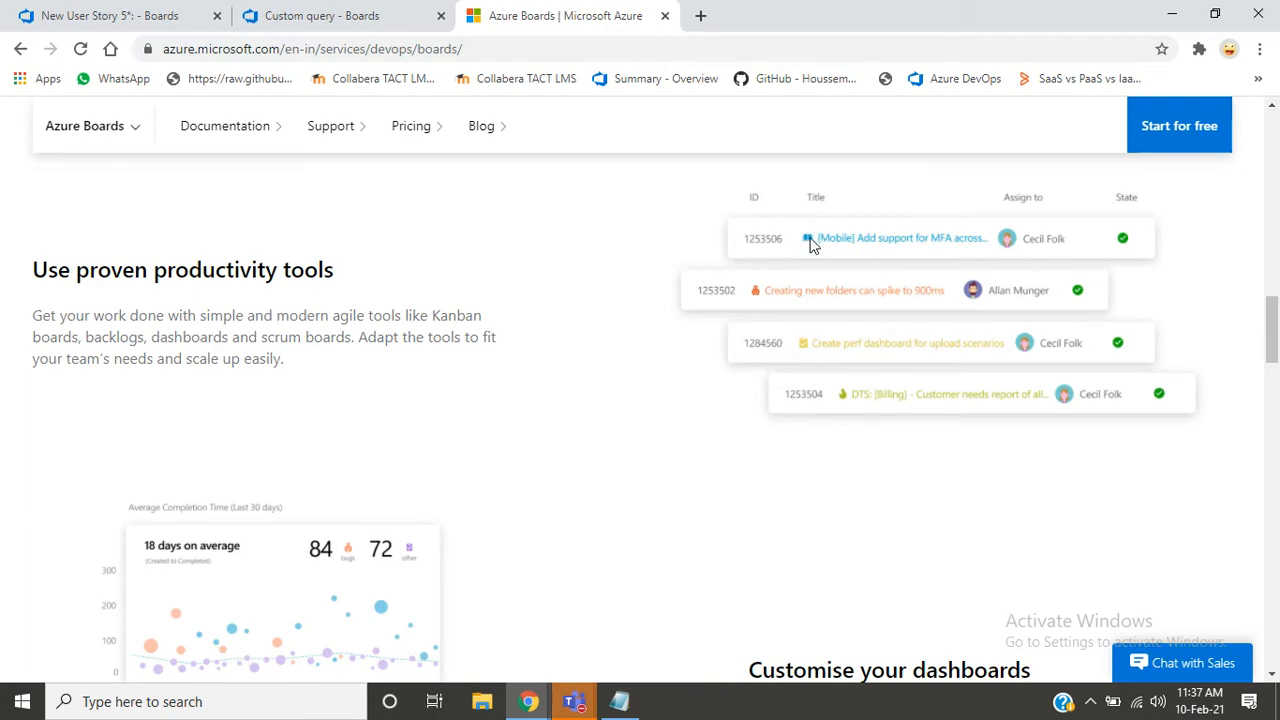
pyautogui.scroll(-5, 799, 338)
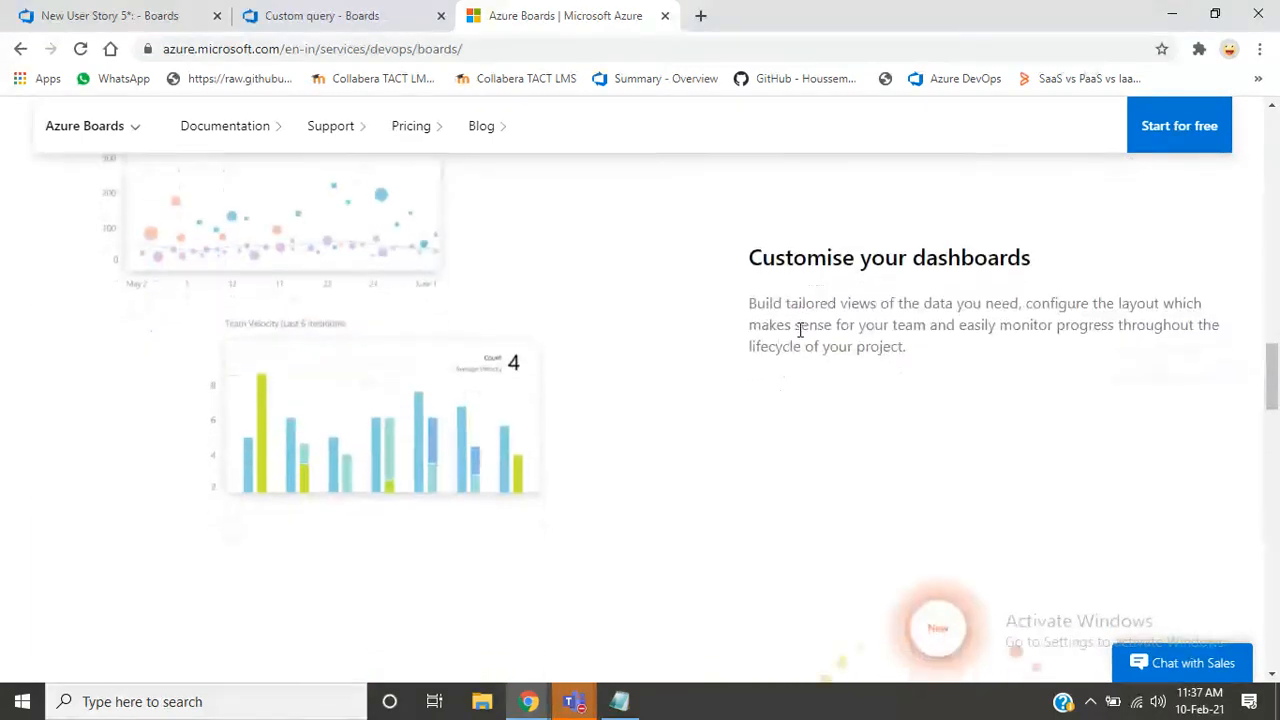
pyautogui.scroll(-8, 799, 338)
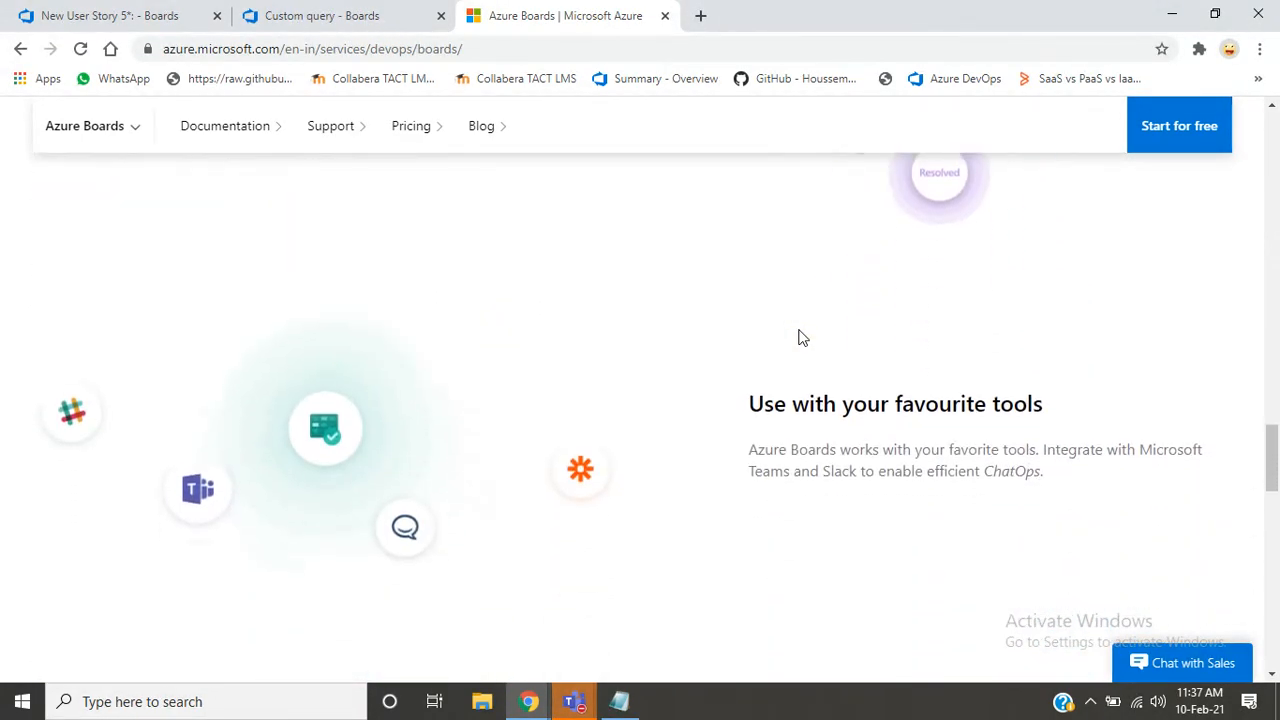
pyautogui.scroll(-5, 800, 330)
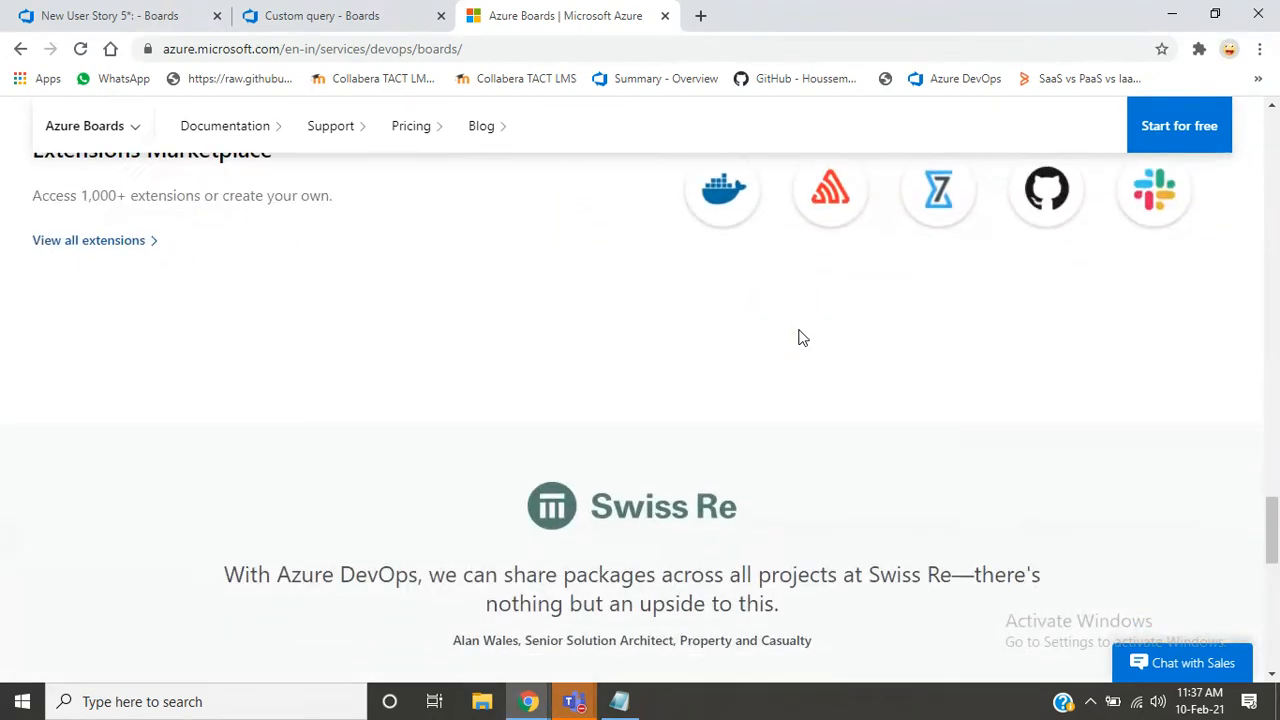
pyautogui.scroll(-3, 799, 338)
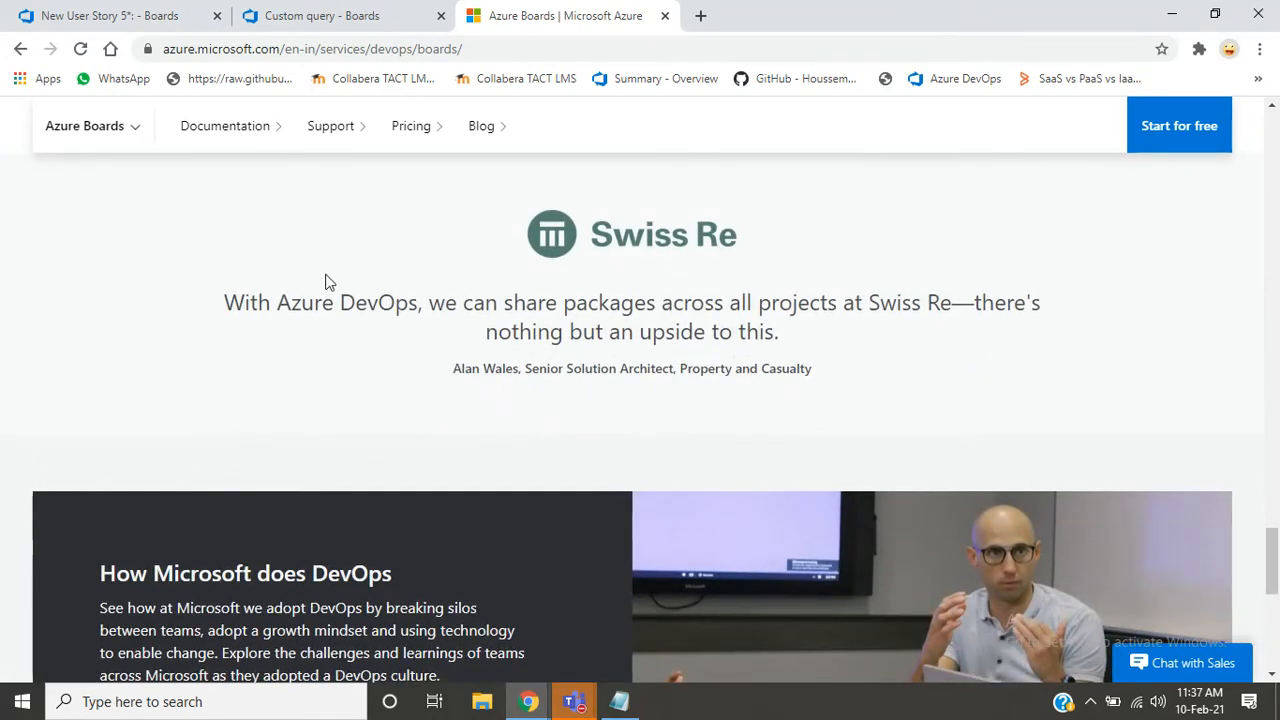
# - Go back to the Google results, open the second "Azure Boards | Microsoft Azure" result in a new tab and skim its page
pyautogui.click(14, 49)
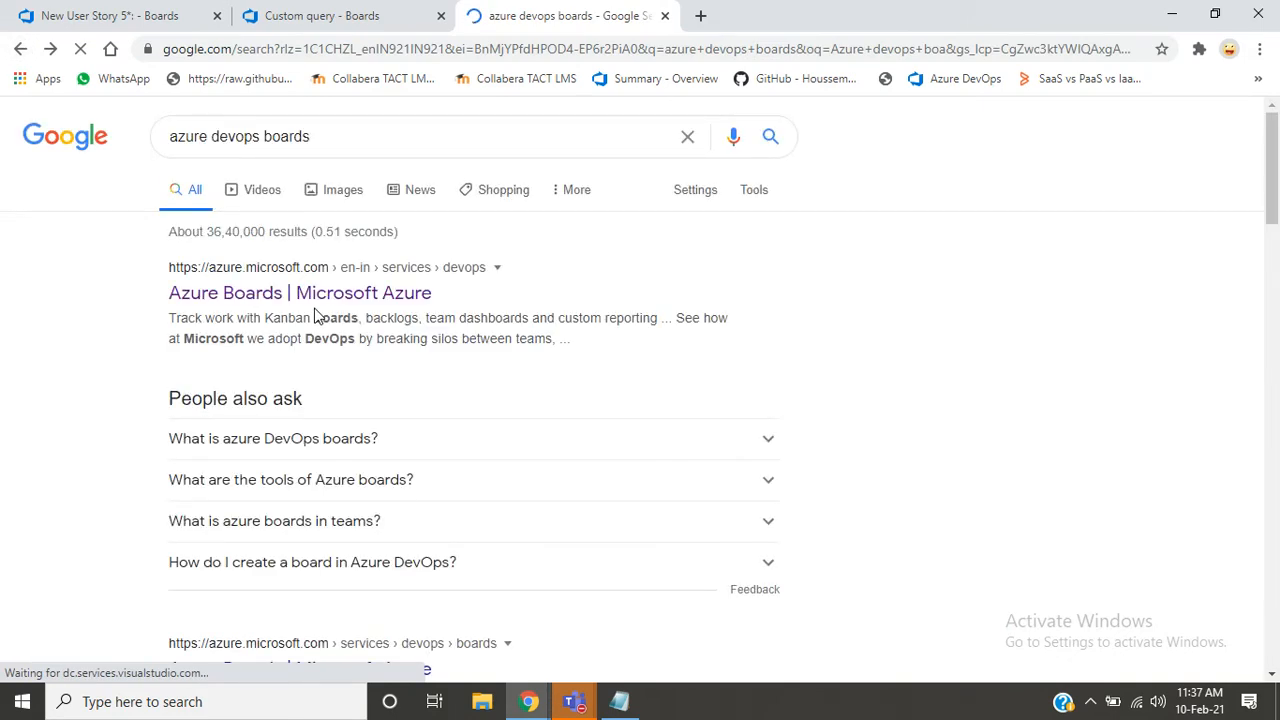
pyautogui.scroll(-2, 315, 308)
pyautogui.scroll(-2, 315, 308)
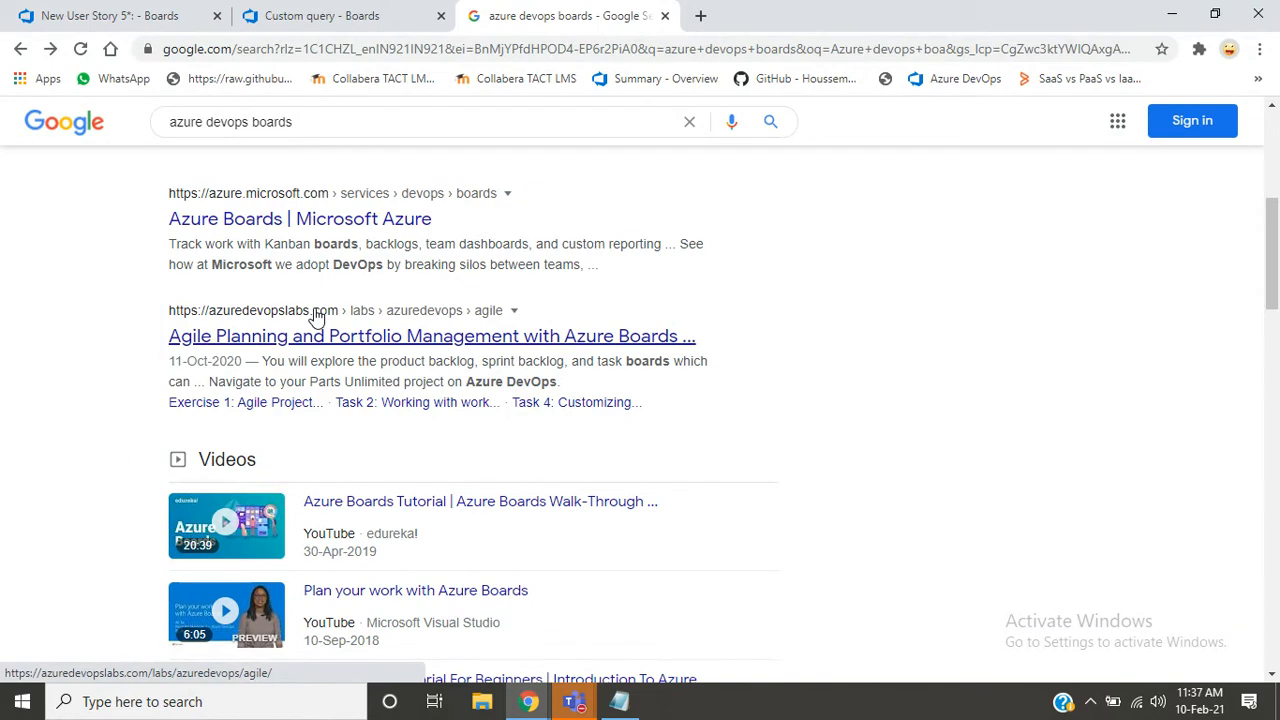
pyautogui.middleClick(300, 220)
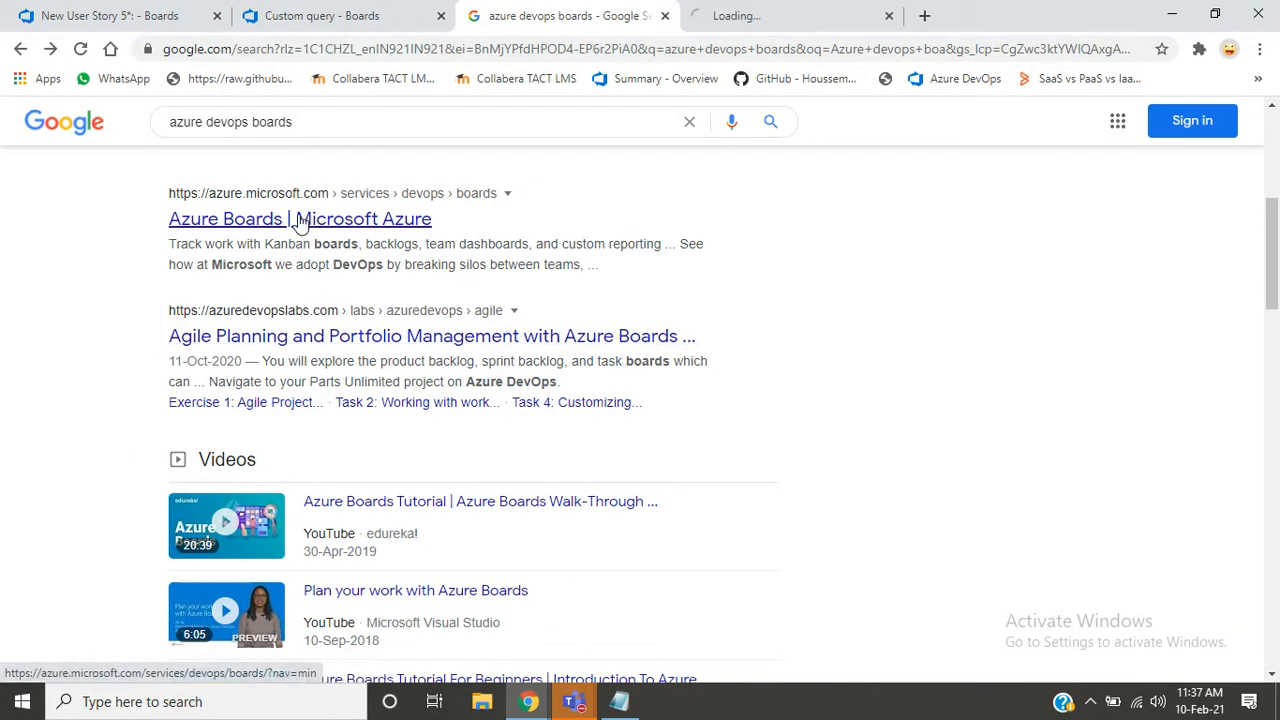
pyautogui.click(755, 17)
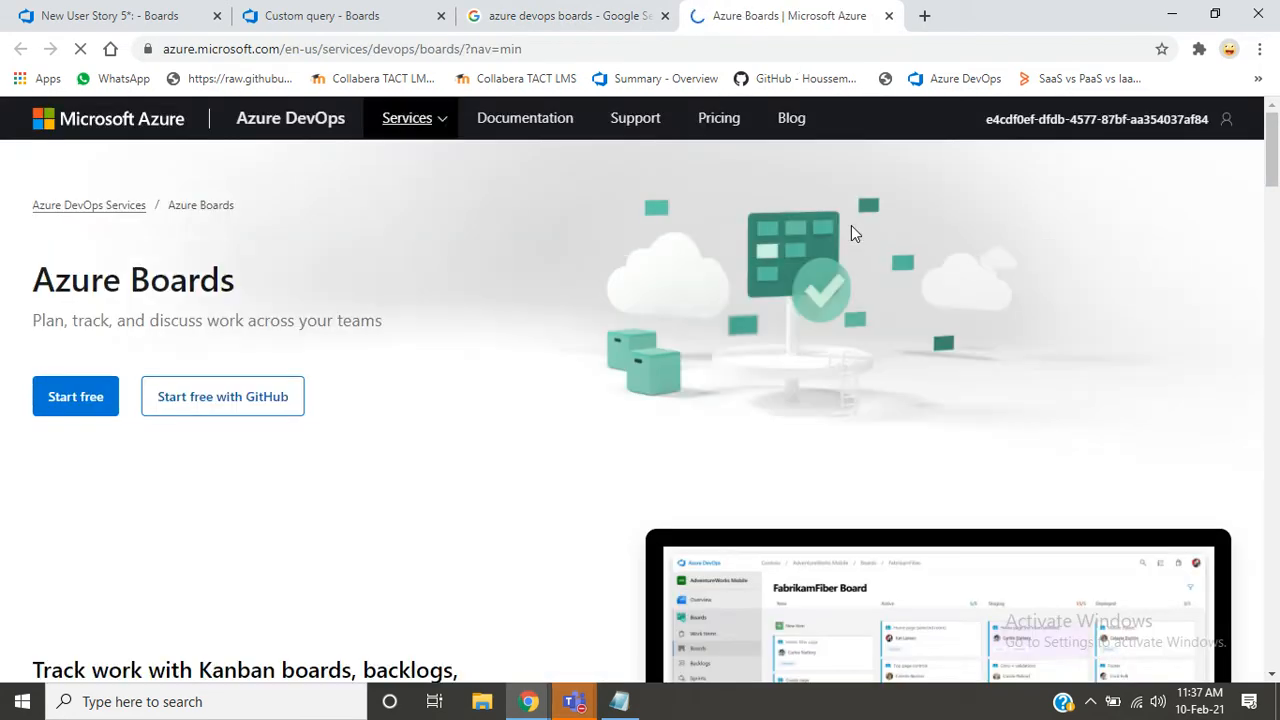
pyautogui.scroll(-15, 851, 228)
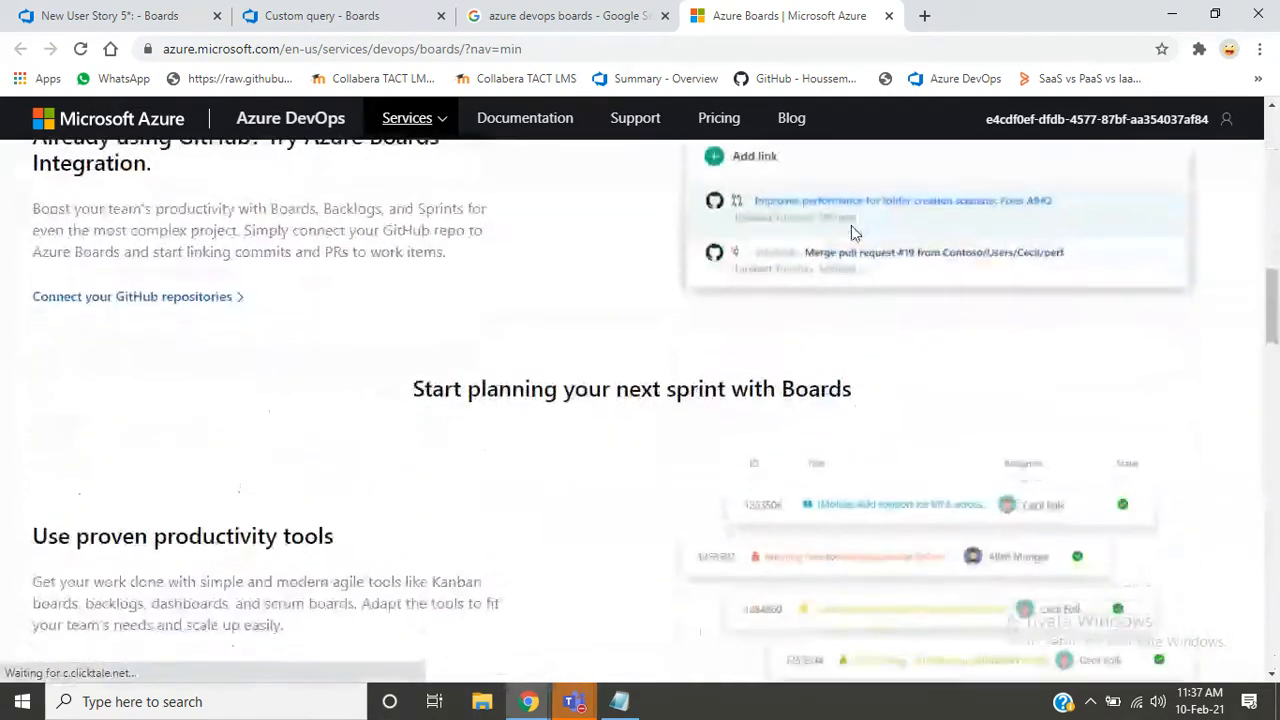
pyautogui.scroll(-5, 851, 232)
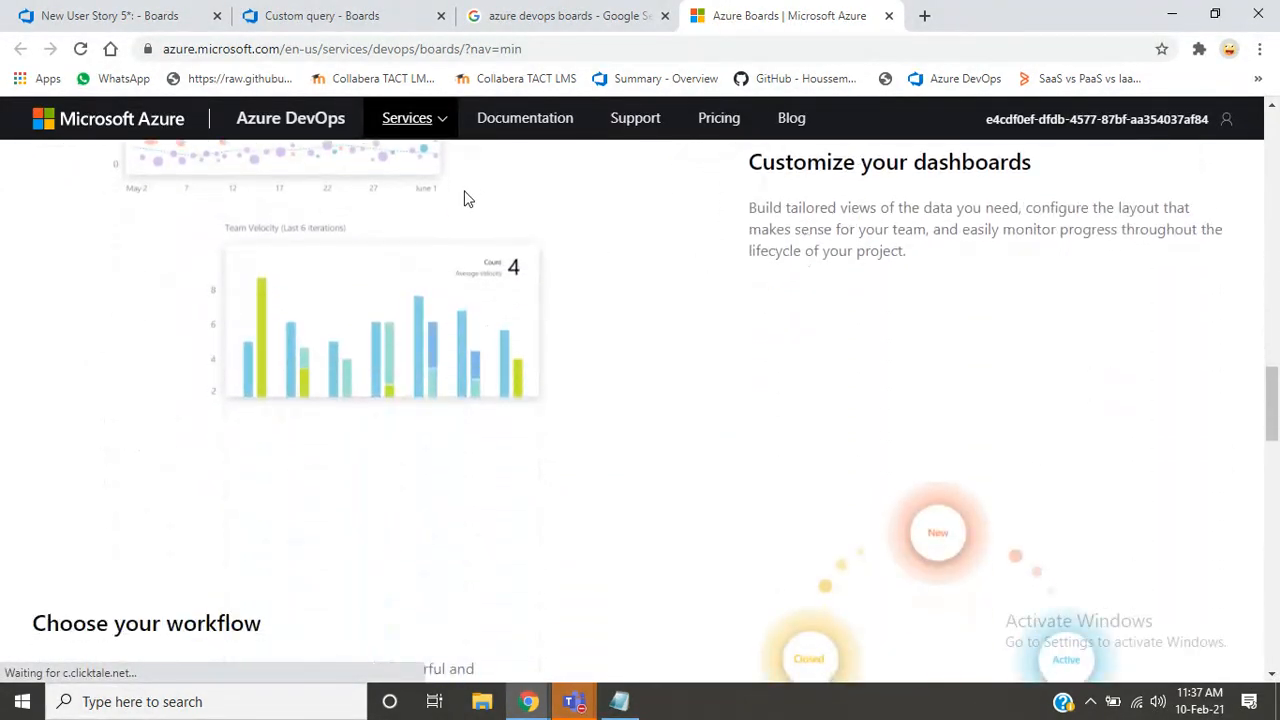
# - Return to the Google results for "azure devops boards" and look through the remaining videos, articles and courses
pyautogui.click(487, 15)
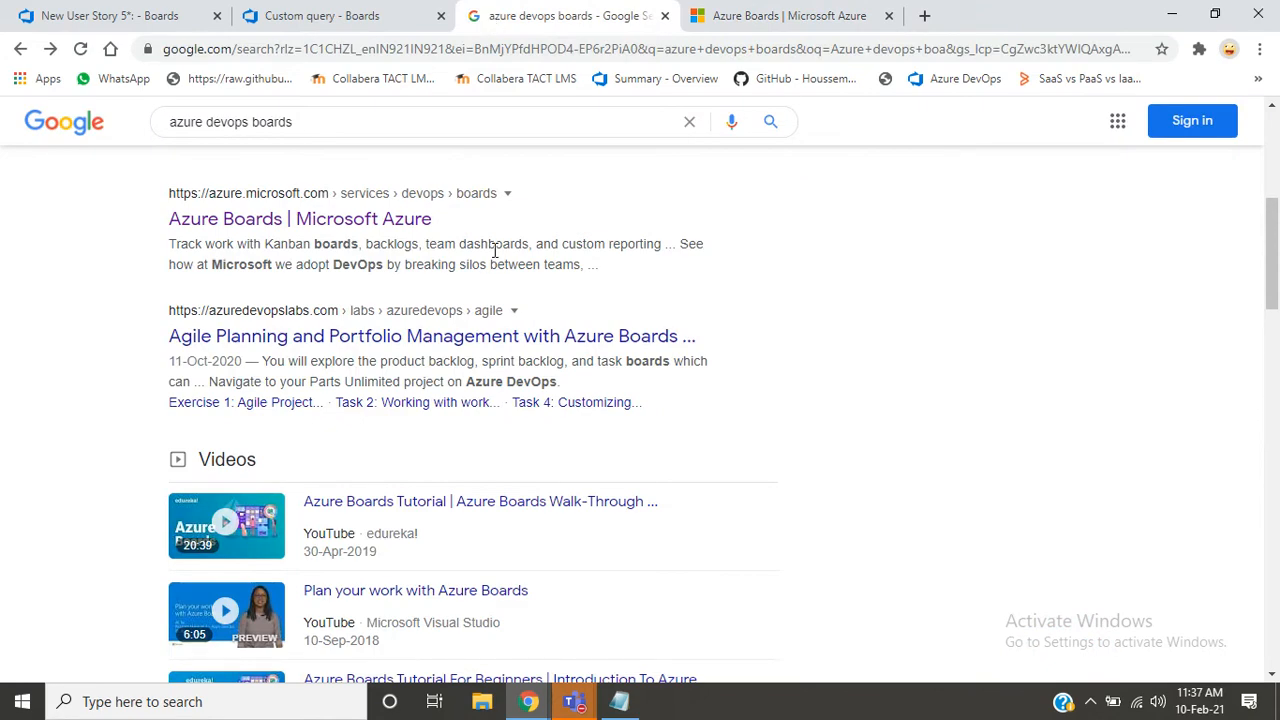
pyautogui.scroll(-5, 494, 252)
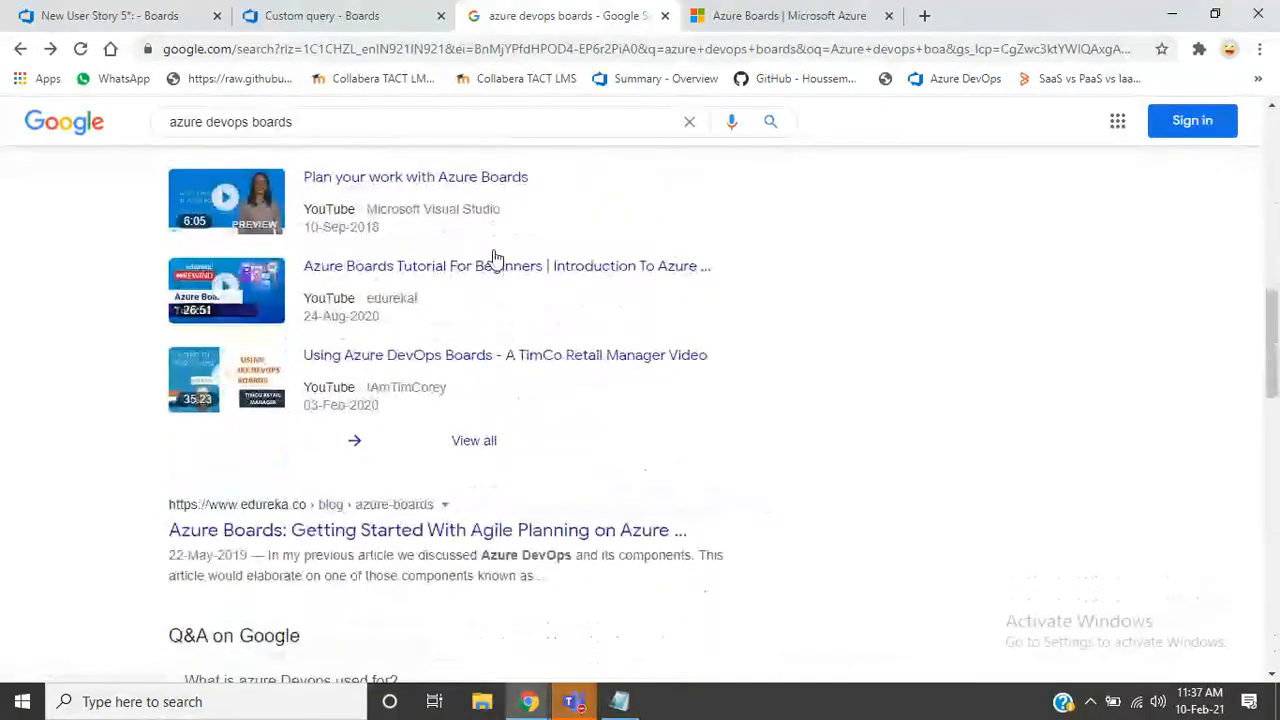
pyautogui.scroll(-7, 494, 258)
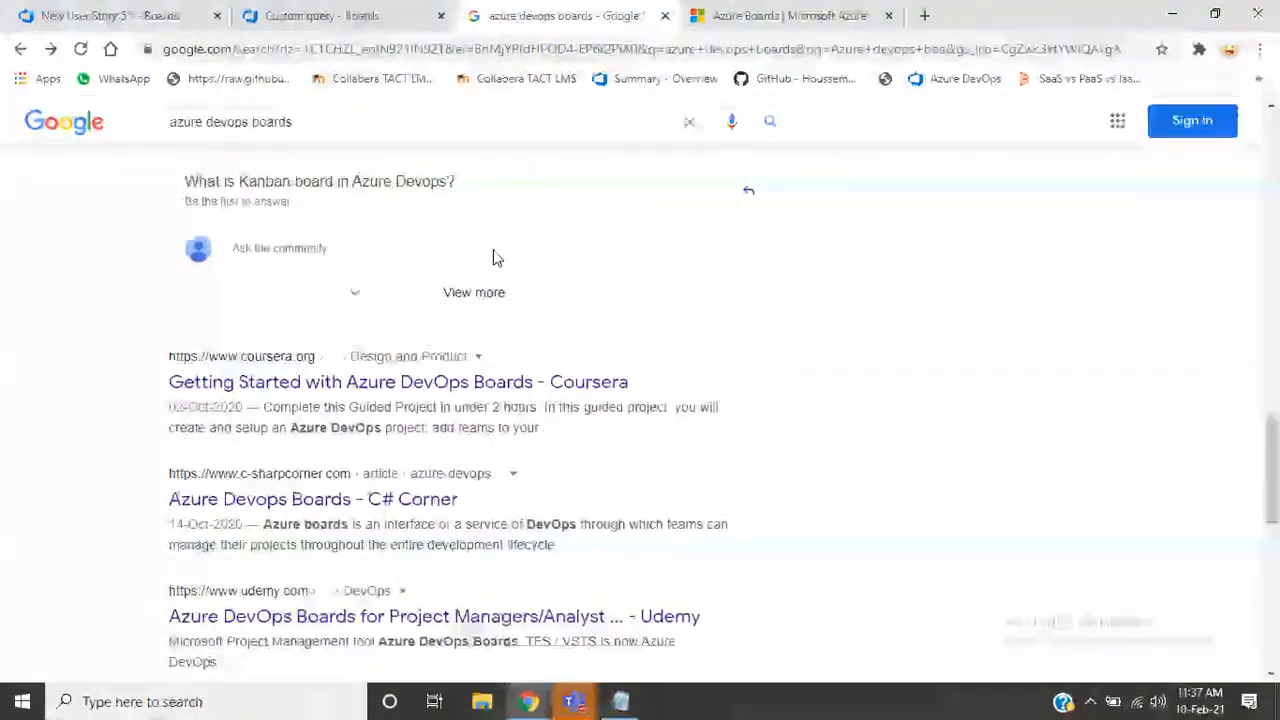
pyautogui.scroll(-1, 494, 258)
pyautogui.scroll(4, 494, 258)
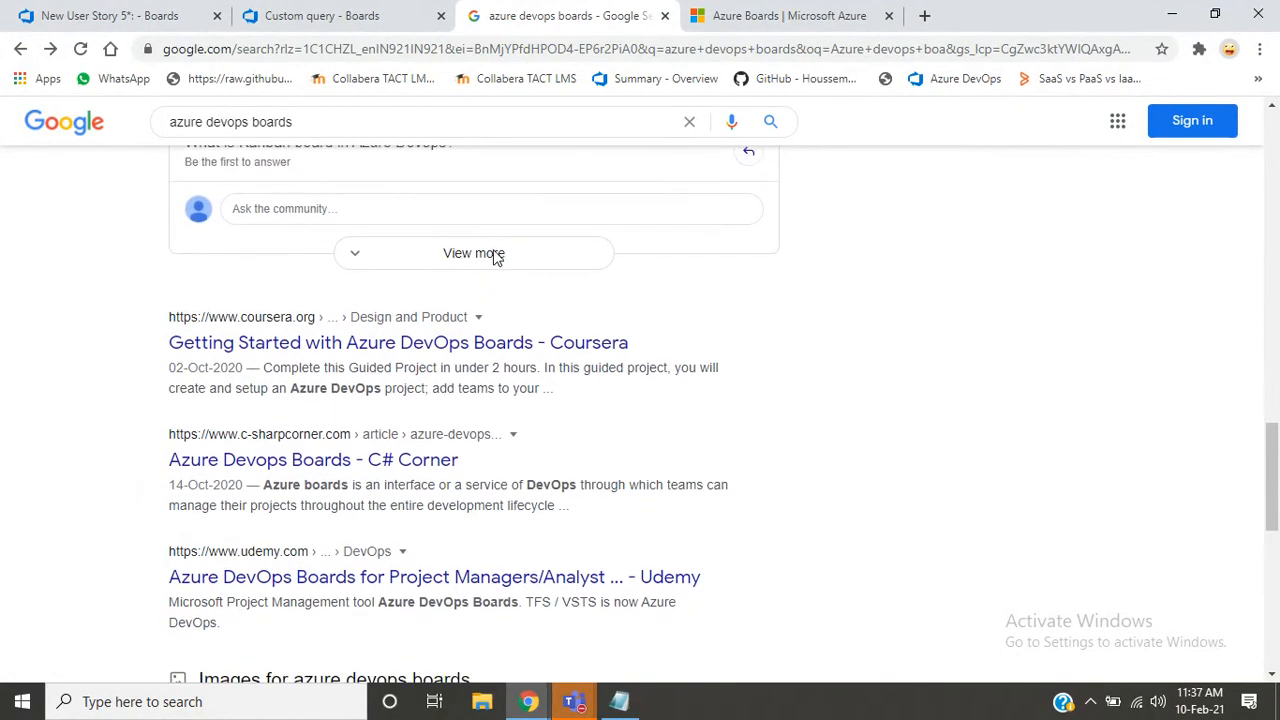
pyautogui.scroll(10, 494, 258)
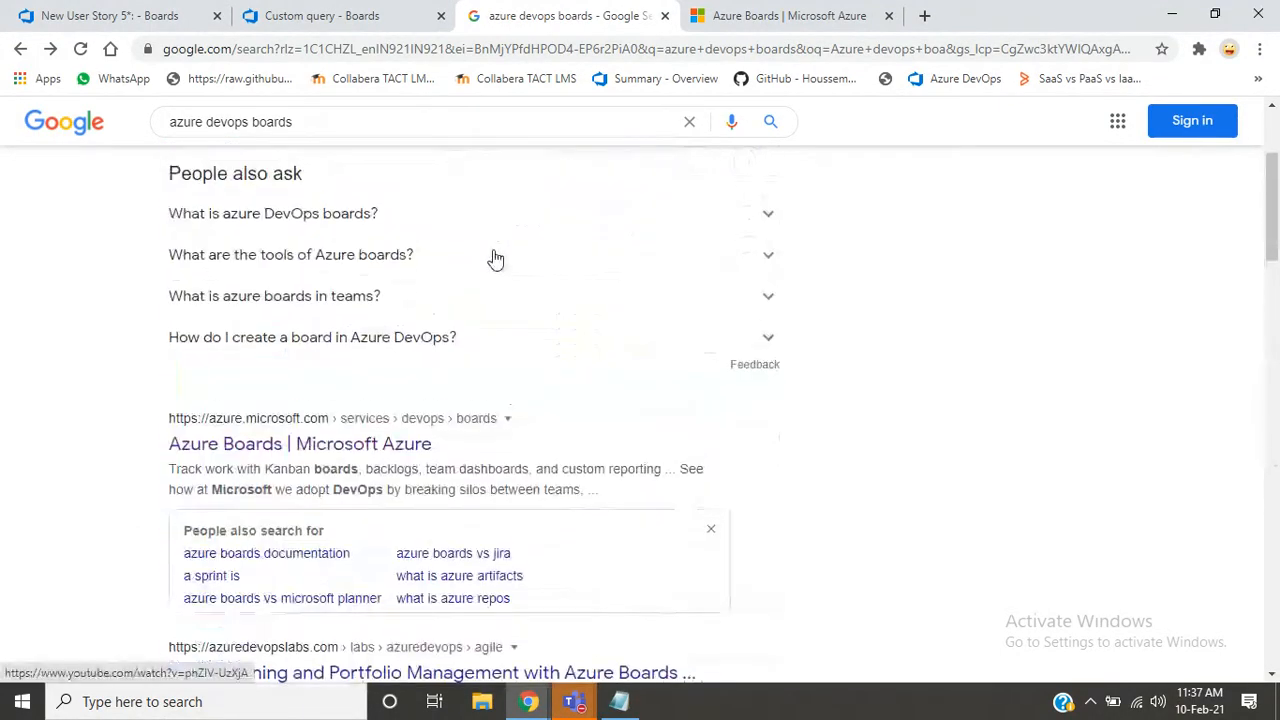
# - Search Google for "azure devops boards docs" and open the Azure Boards documentation on Microsoft Docs
pyautogui.click(440, 134)
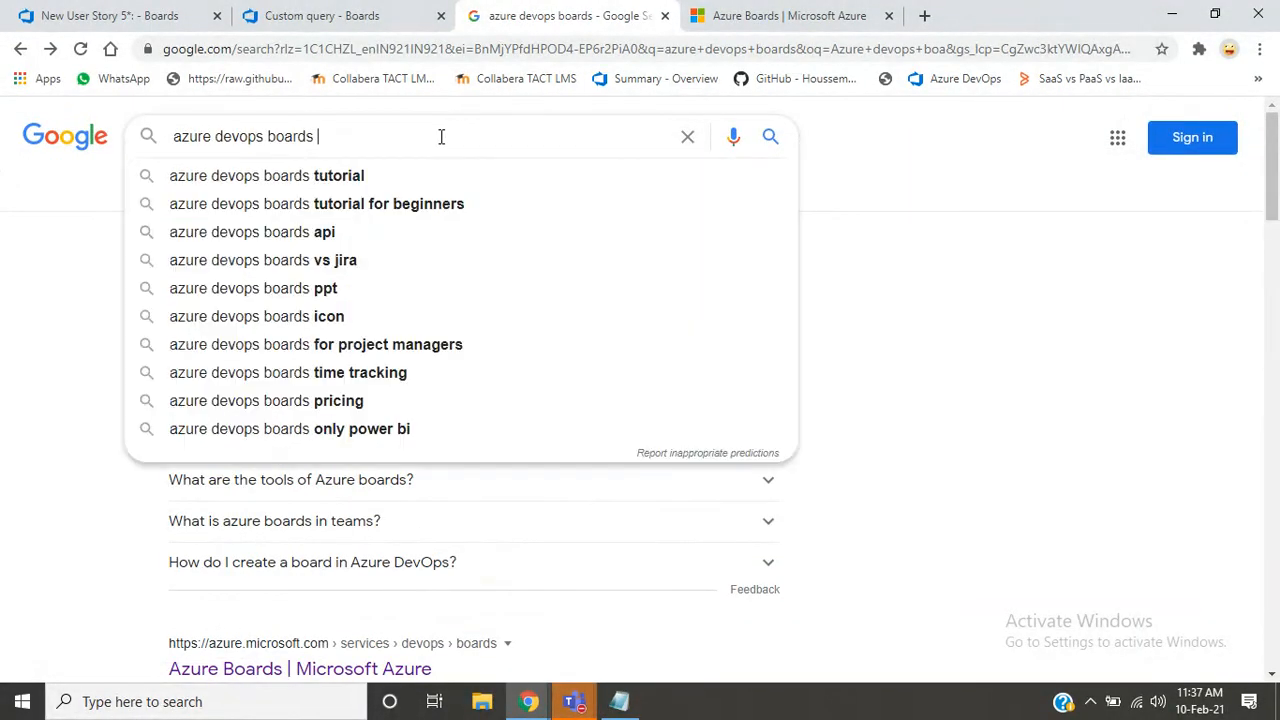
pyautogui.write('docs')
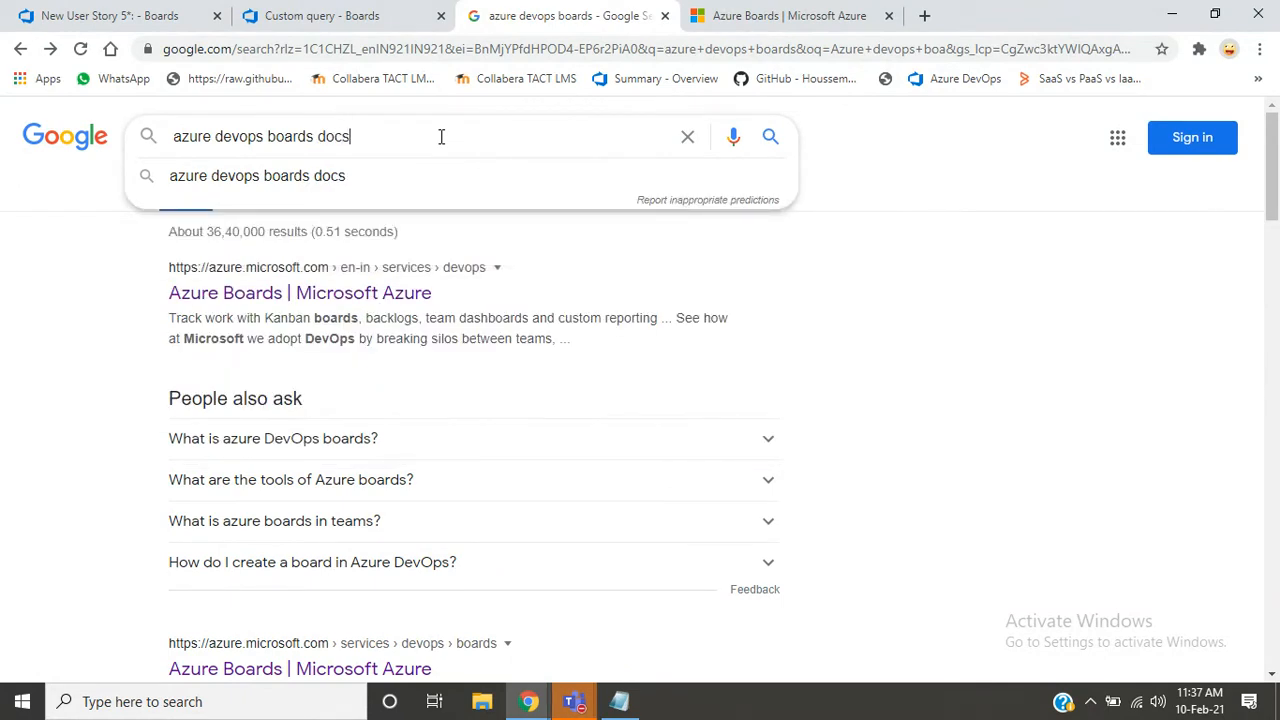
pyautogui.press('Return')
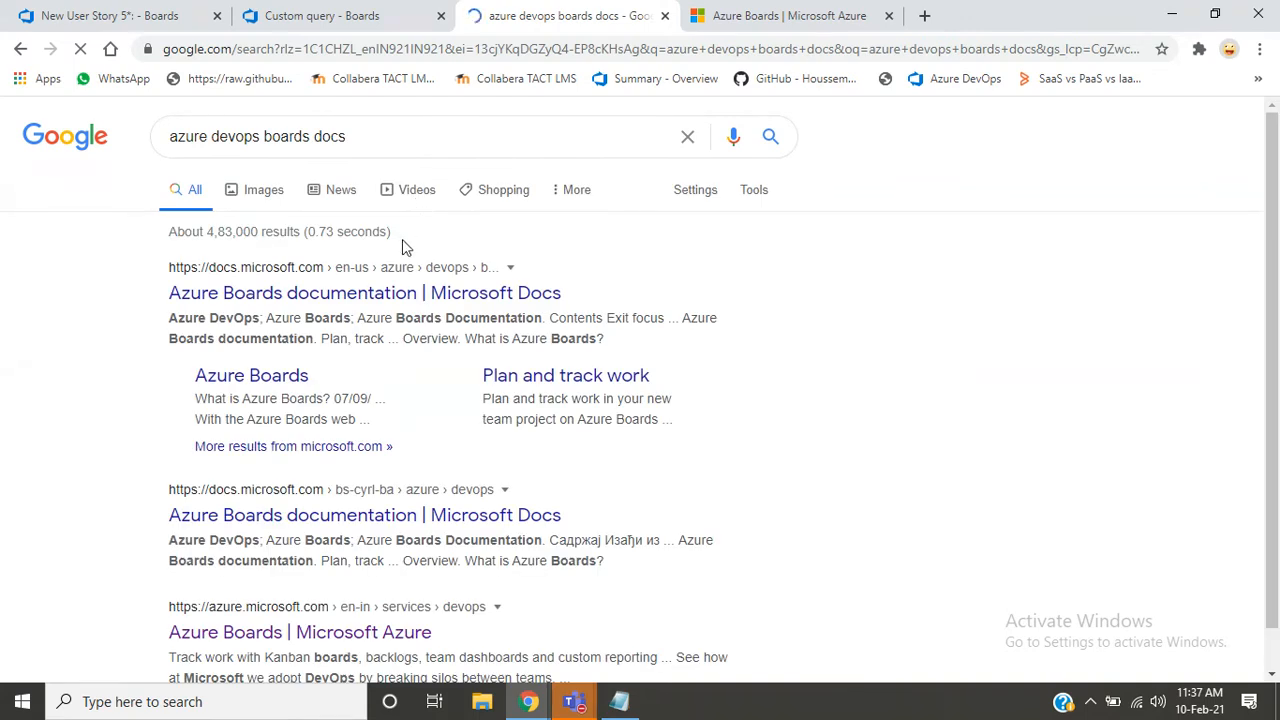
pyautogui.click(343, 294)
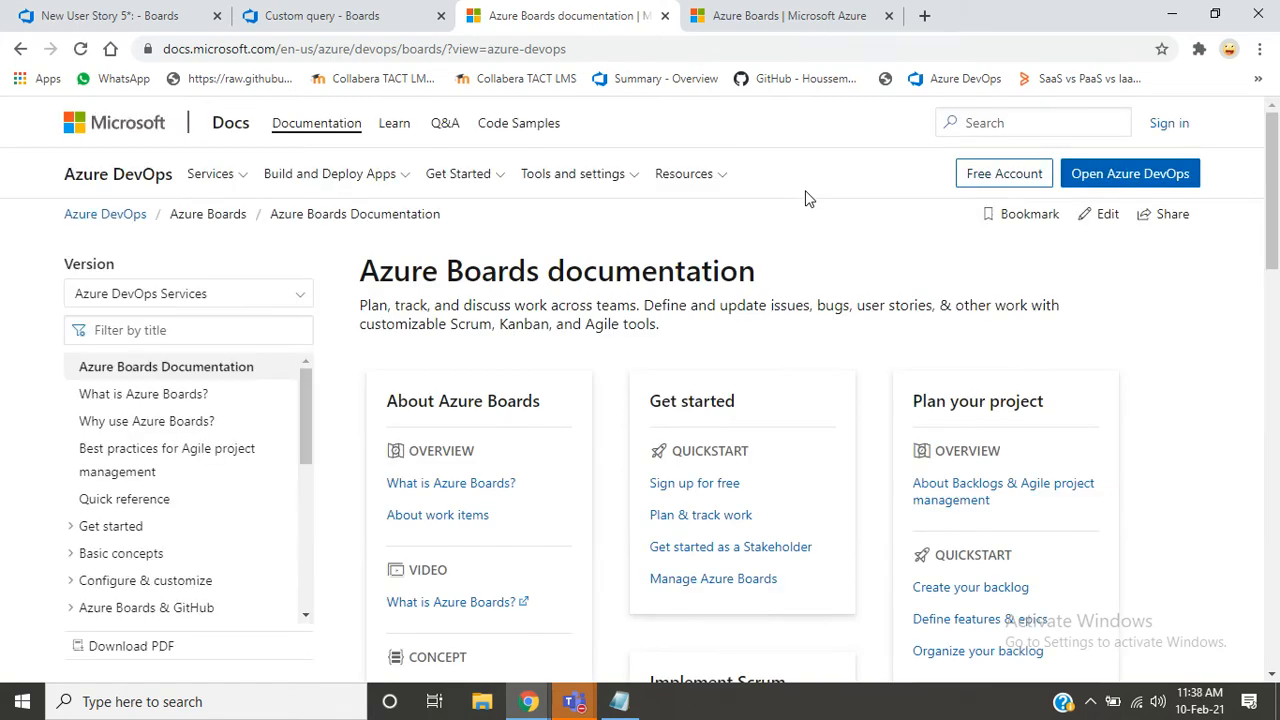
# - Open the "What is Azure Boards?" overview article in a new tab, closing the Azure Boards product page tab
pyautogui.scroll(-1, 808, 198)
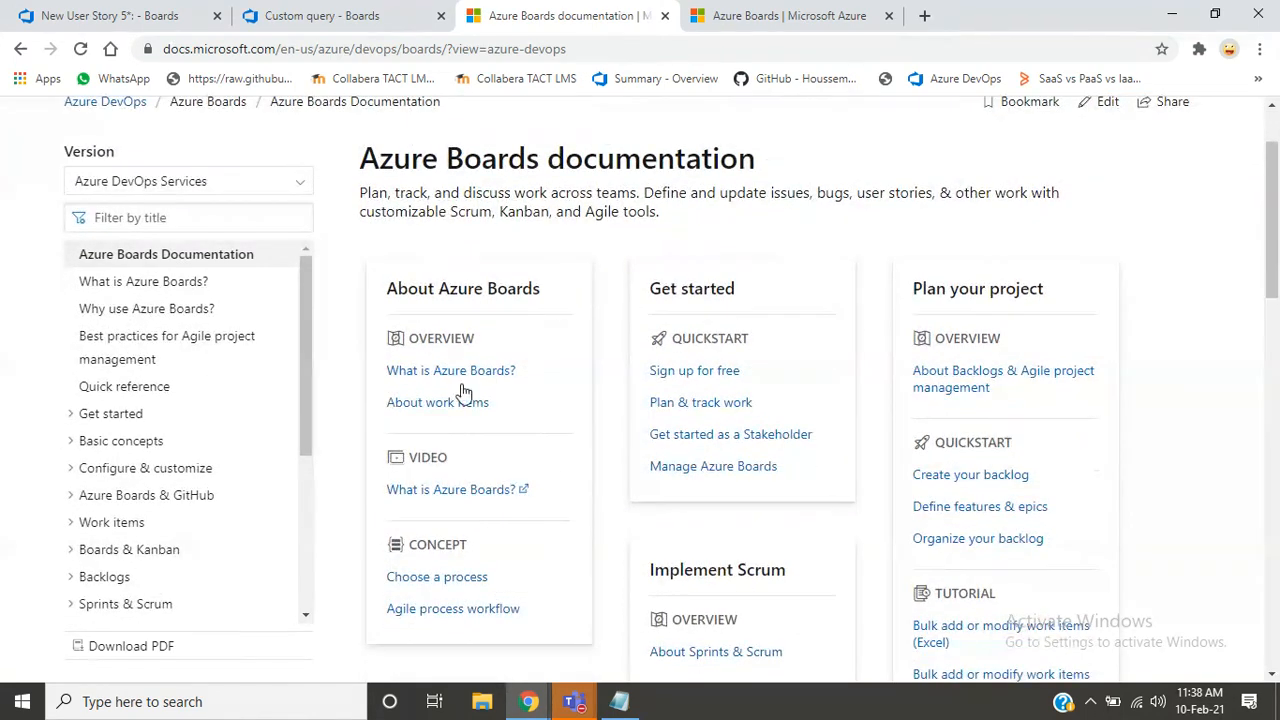
pyautogui.middleClick(457, 383)
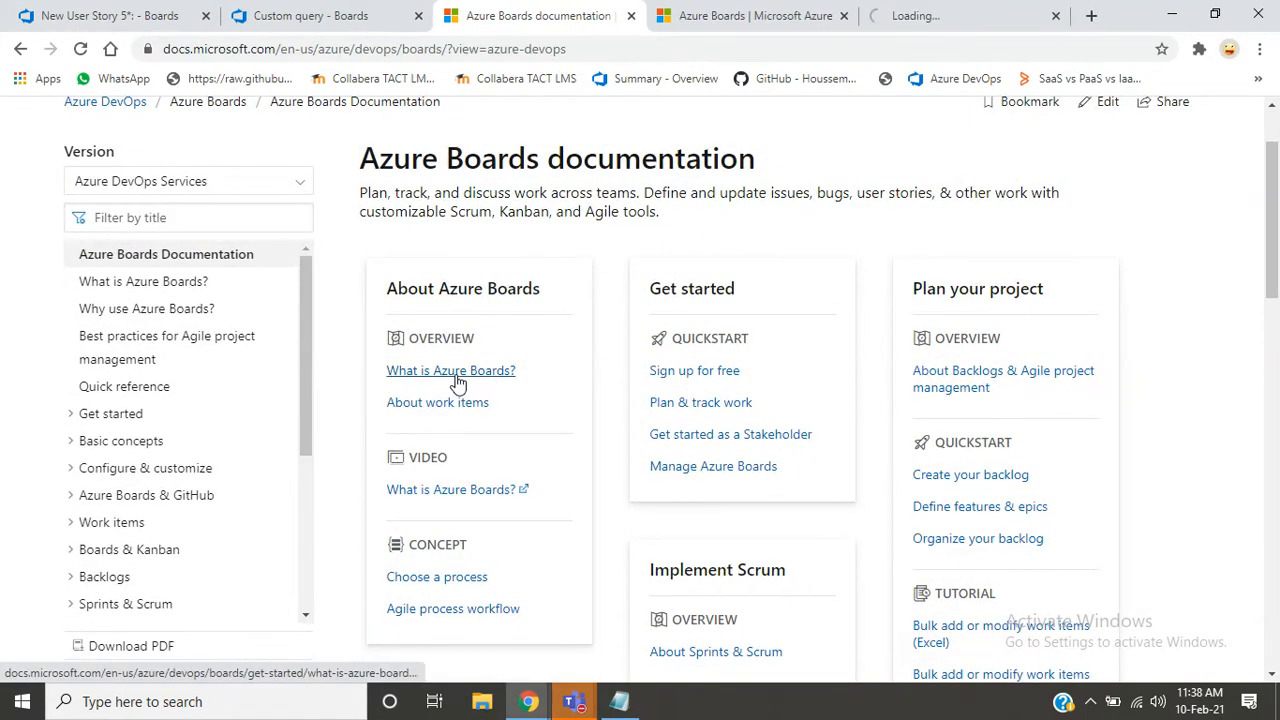
pyautogui.click(845, 16)
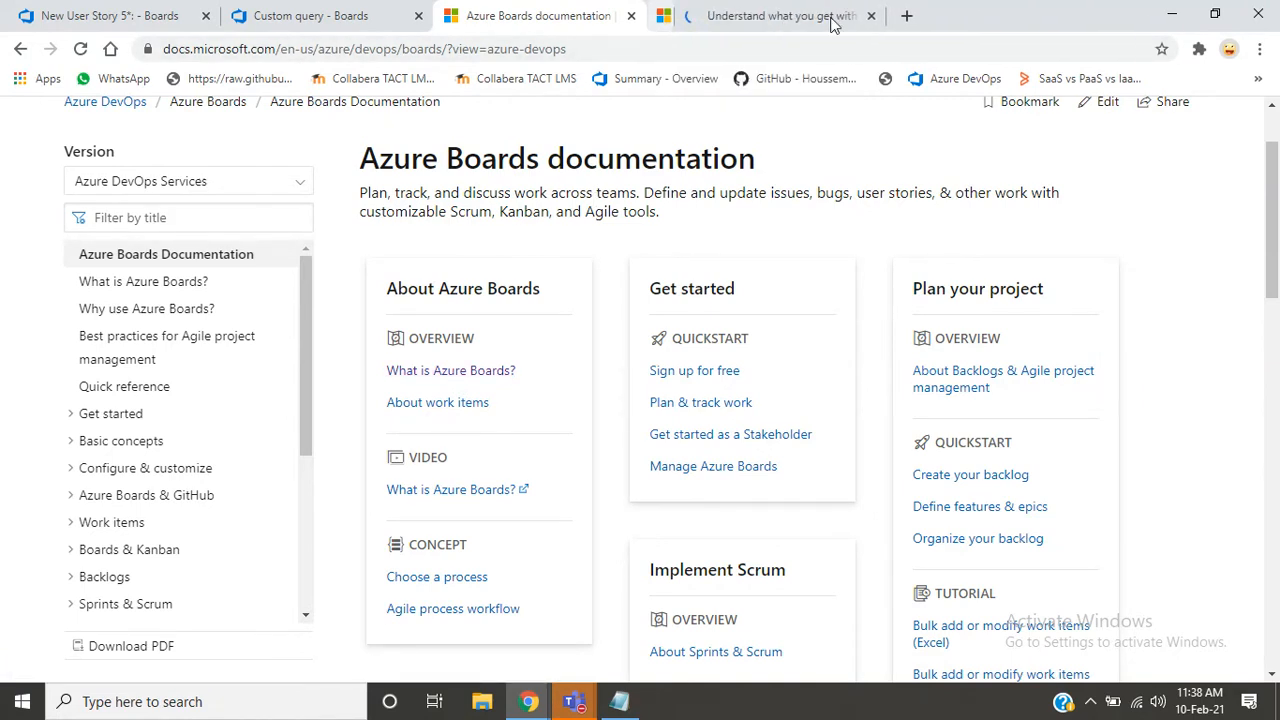
pyautogui.click(737, 18)
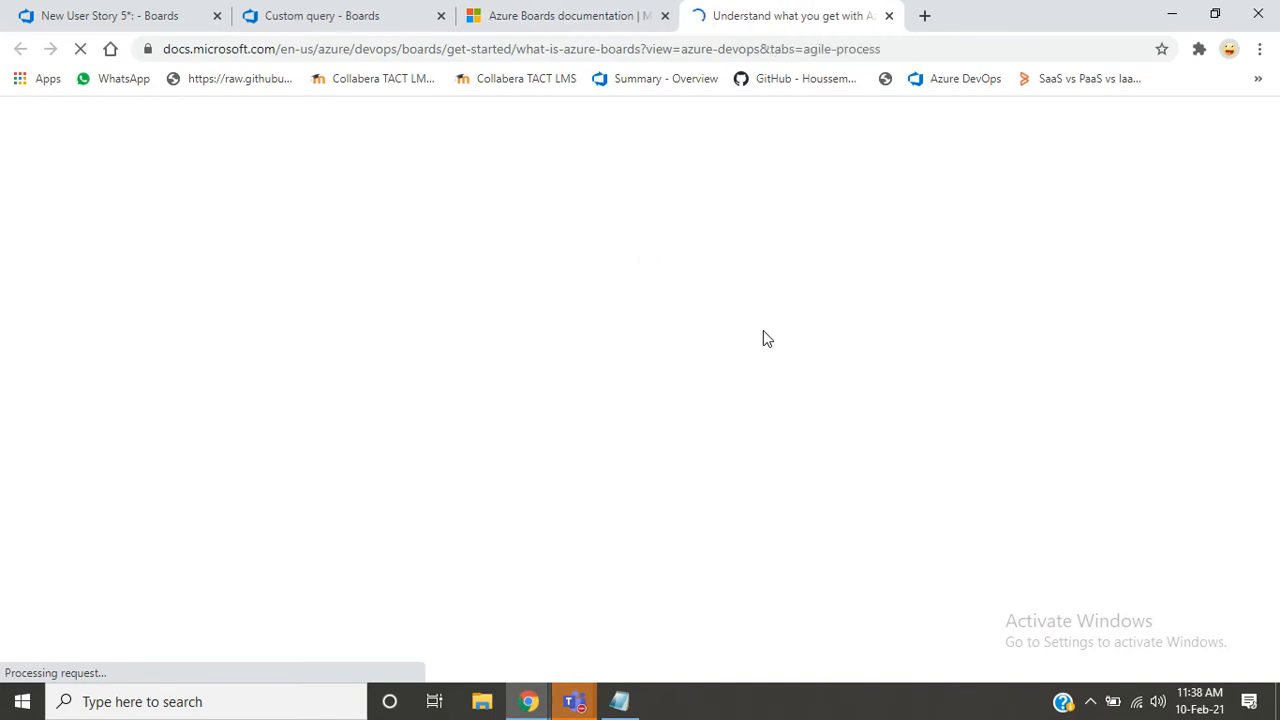
# - Read the article's introduction and its Agile process section, examining the work item hierarchy and workflow state diagrams
pyautogui.scroll(-1, 765, 338)
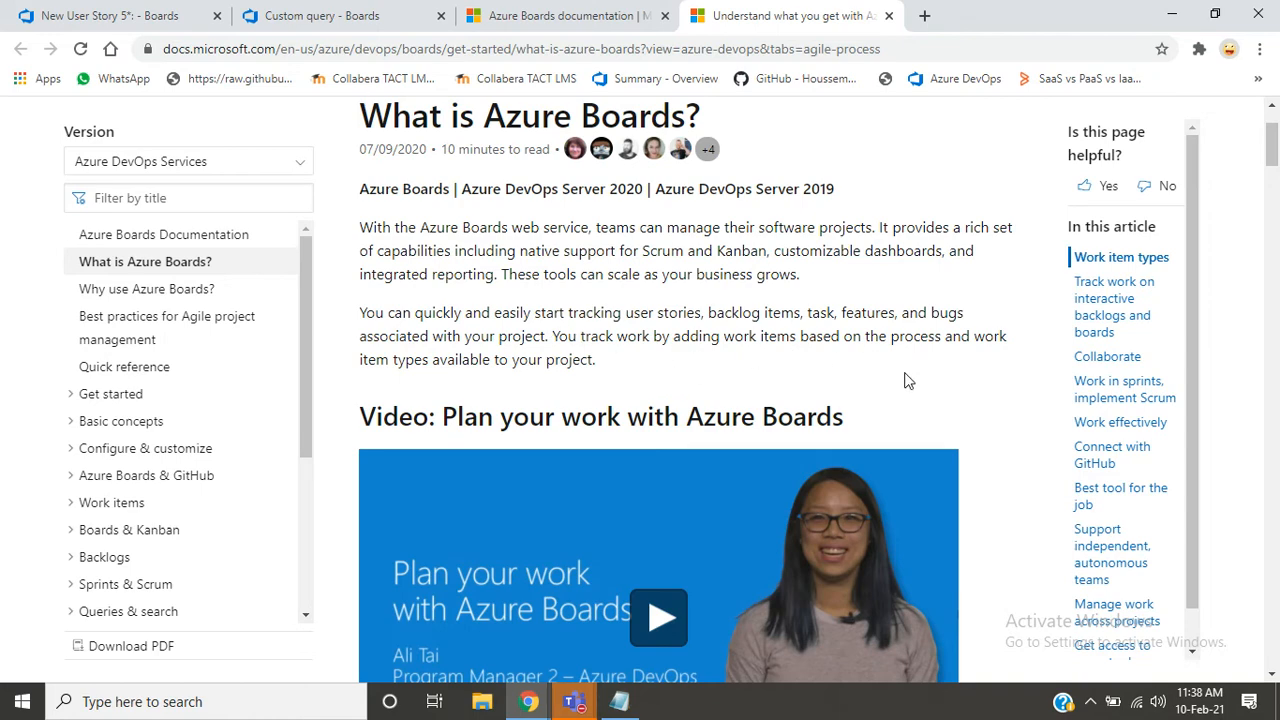
pyautogui.scroll(-5, 904, 380)
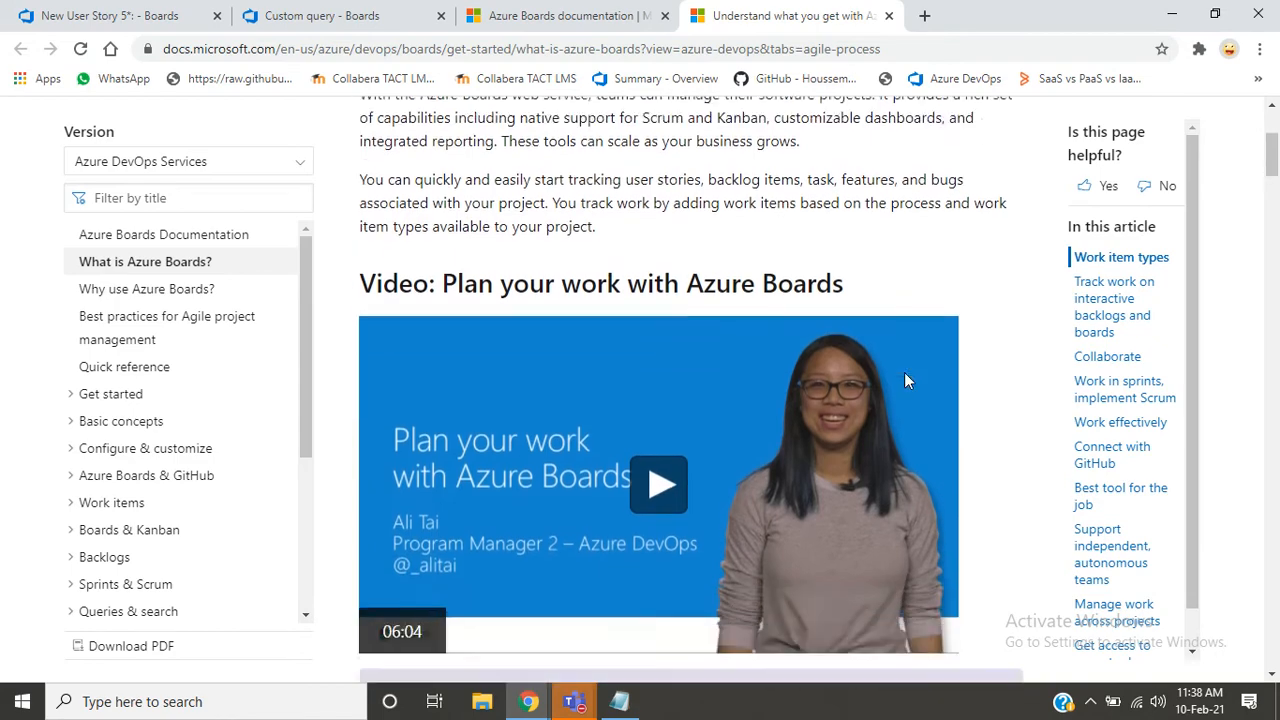
pyautogui.scroll(-5, 904, 380)
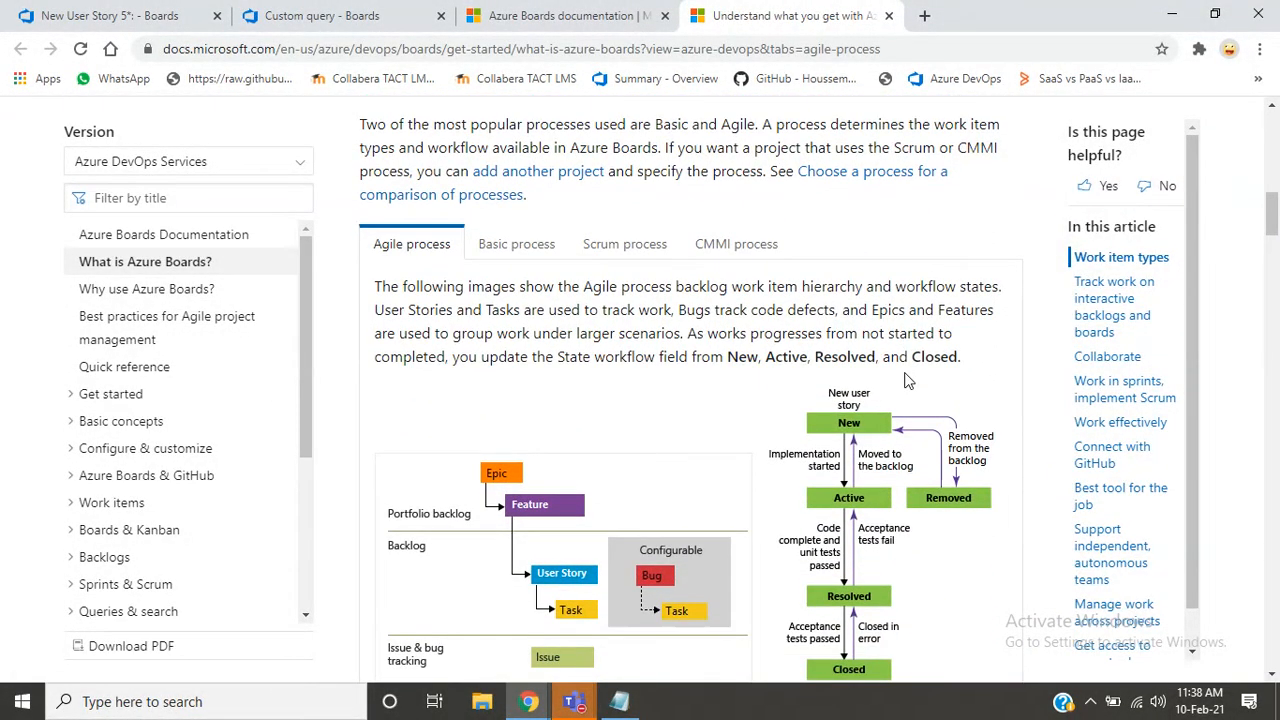
pyautogui.scroll(-1, 904, 380)
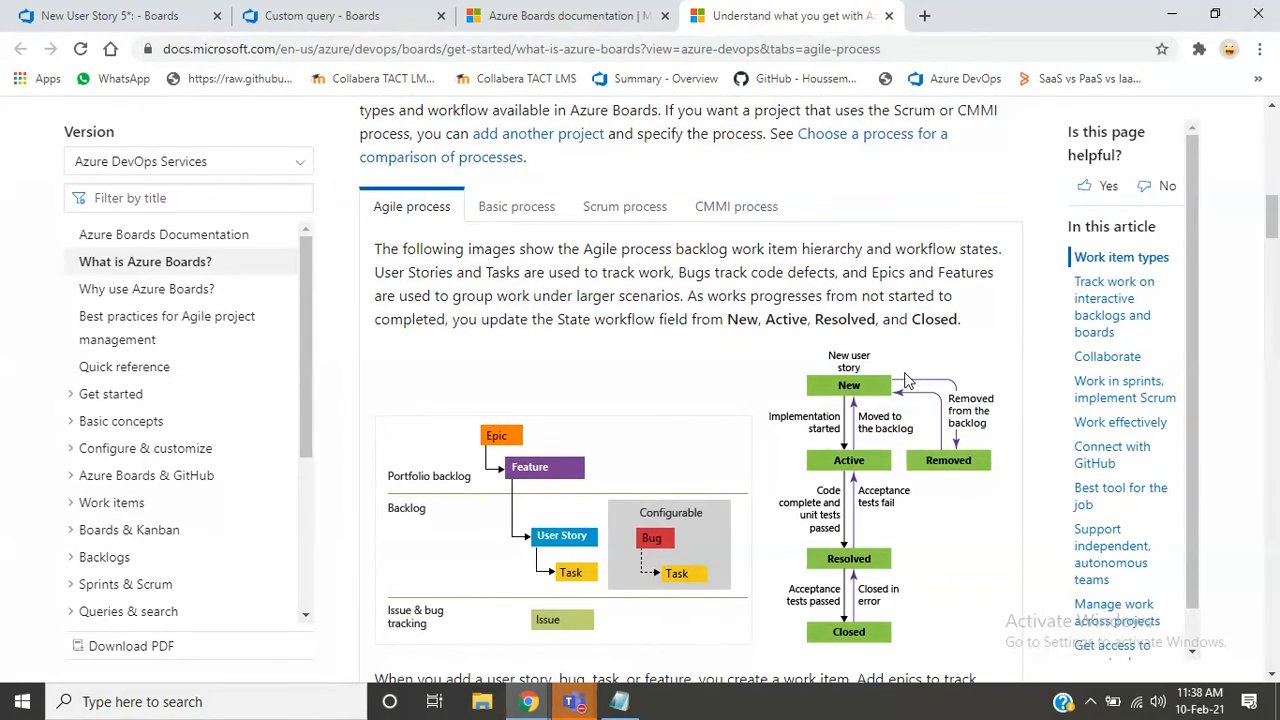
pyautogui.scroll(-1, 907, 380)
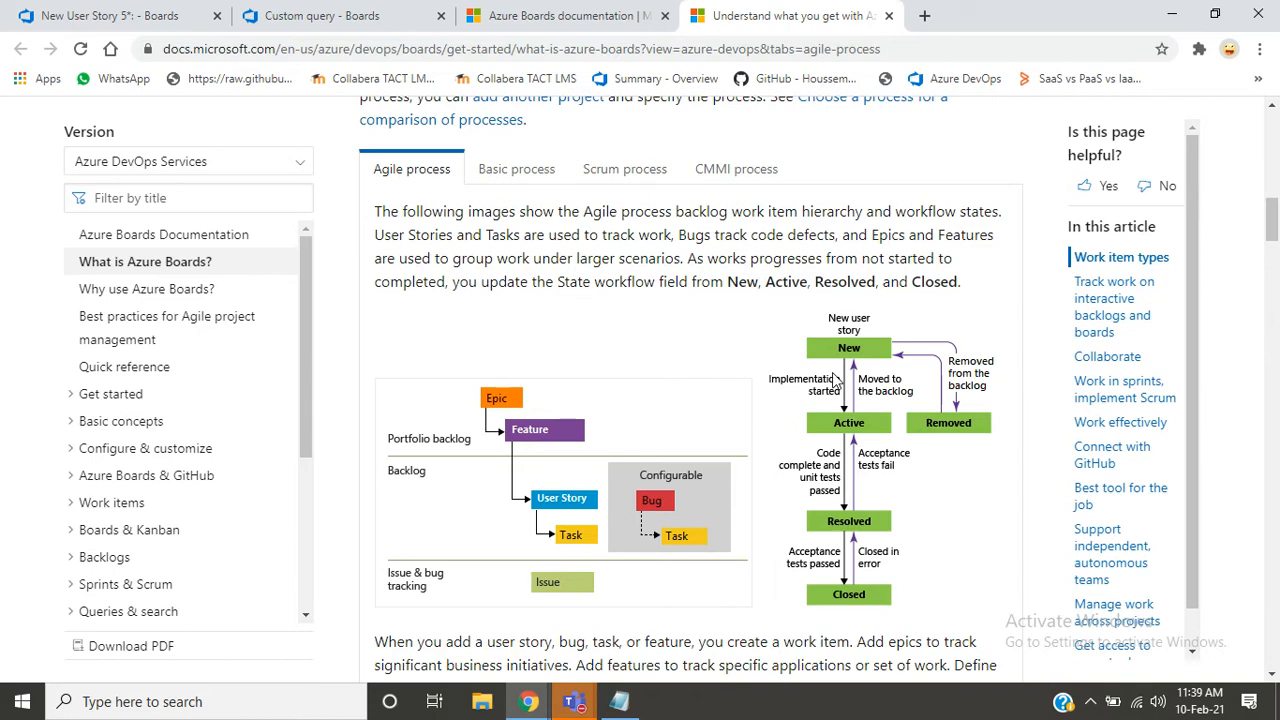
pyautogui.scroll(-2, 838, 380)
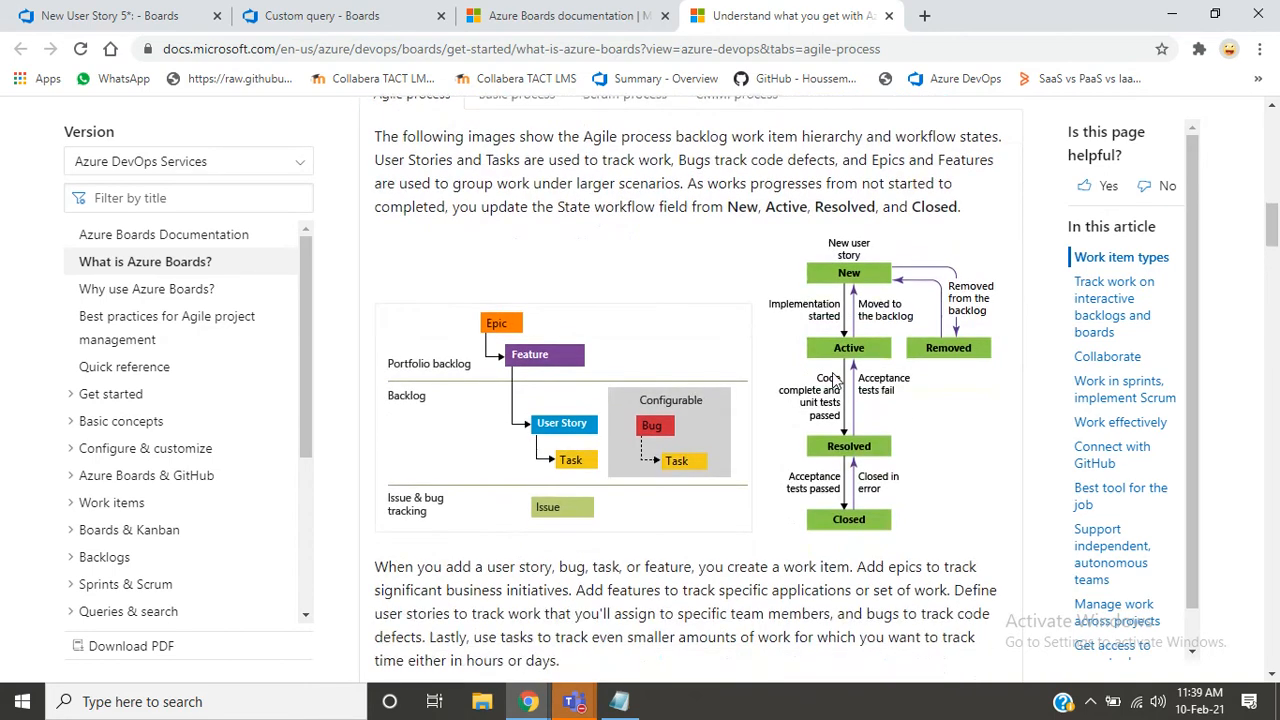
pyautogui.scroll(-4, 838, 380)
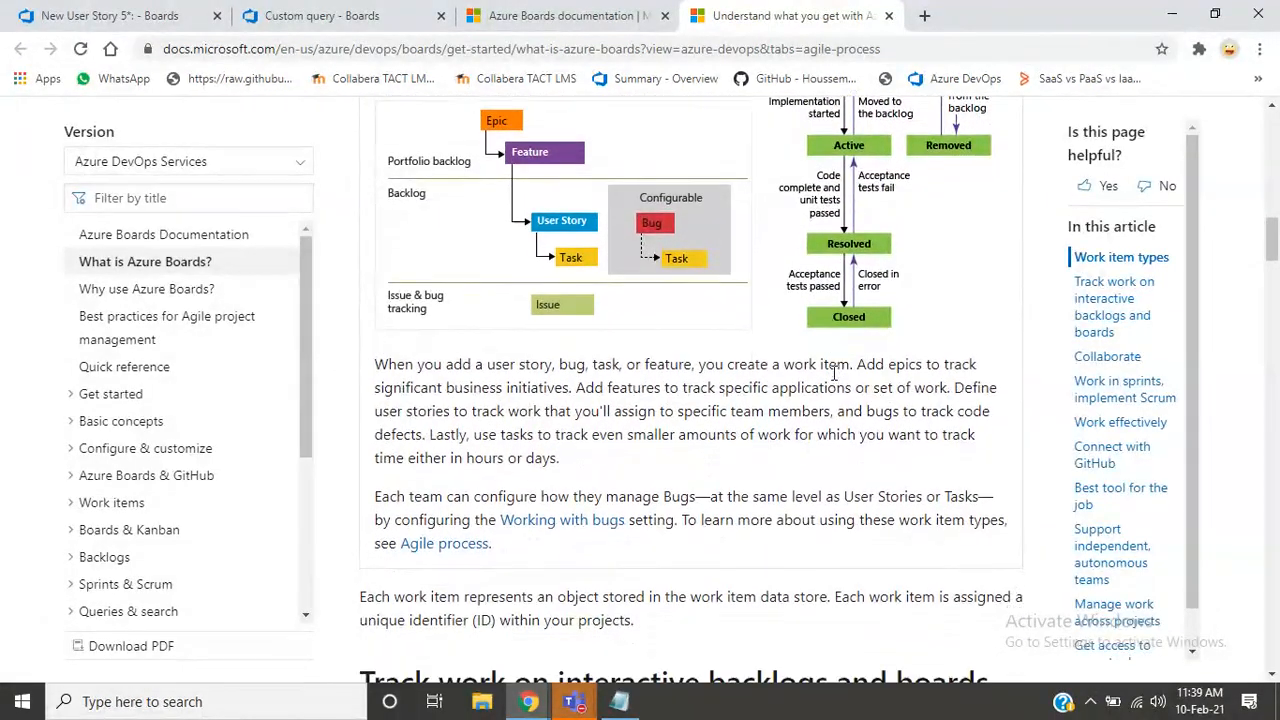
# - Read the "Track work on interactive backlogs and boards" section, covering user story status and backlog prioritization
pyautogui.scroll(-2, 835, 375)
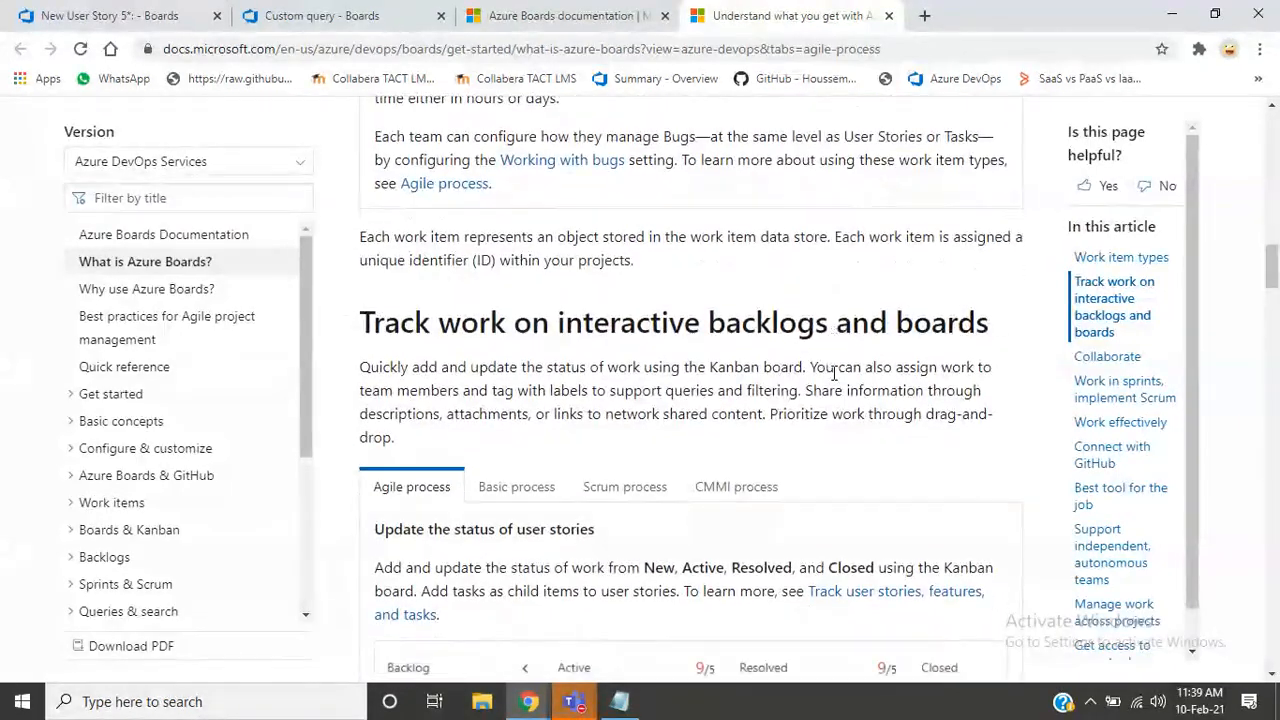
pyautogui.scroll(-2, 835, 380)
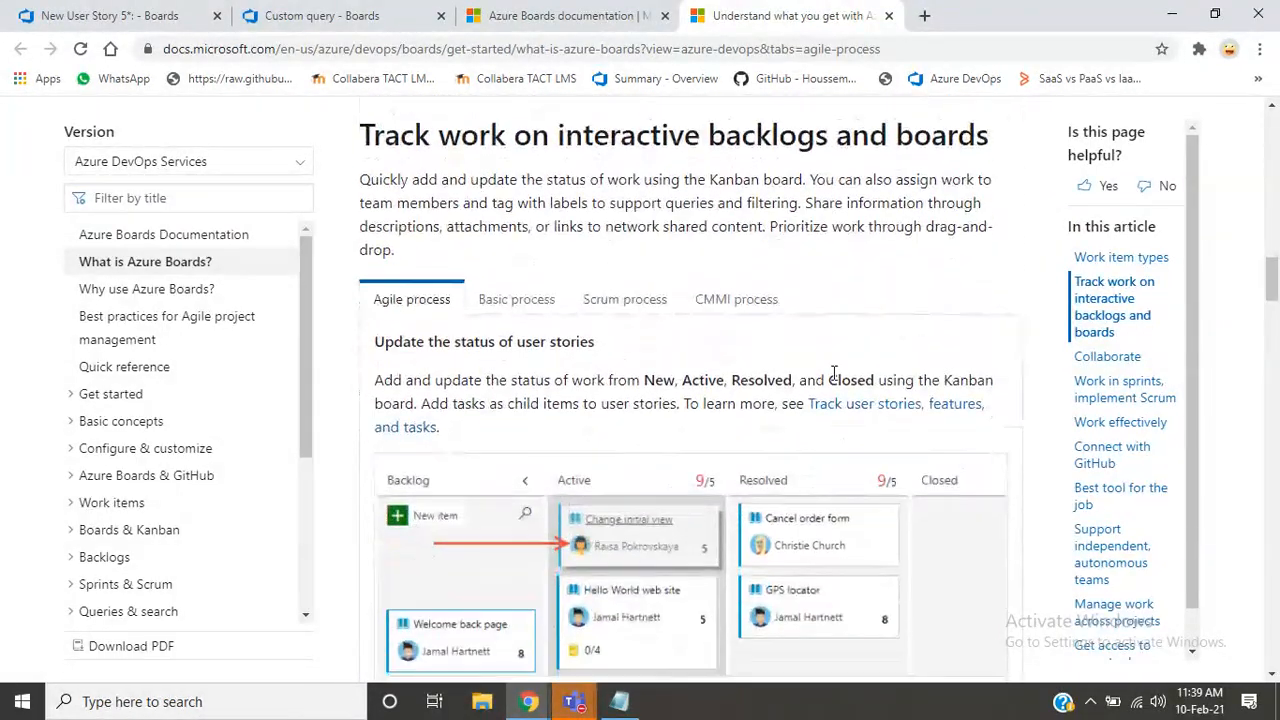
pyautogui.scroll(-2, 835, 380)
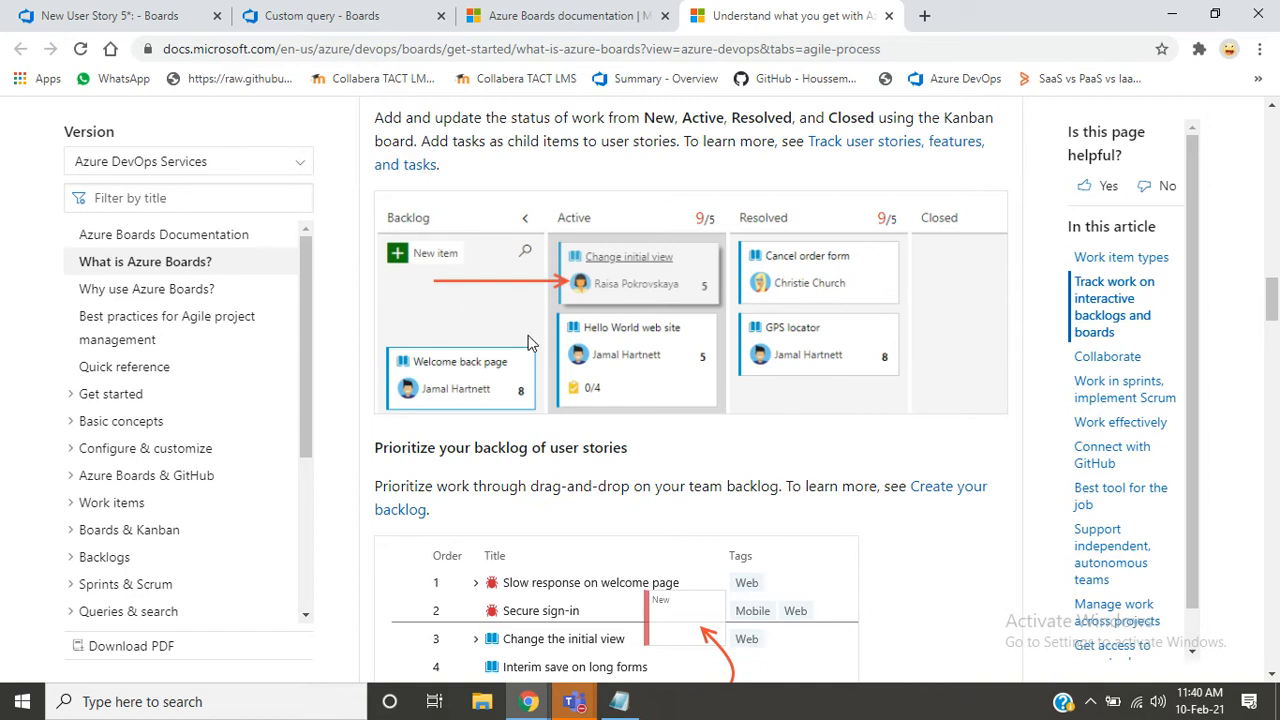
# - Switch to the Notepad notes, highlight the "Iteration1 - 2weeks" line, and return to the Azure Boards article in Chrome
pyautogui.click(618, 702)
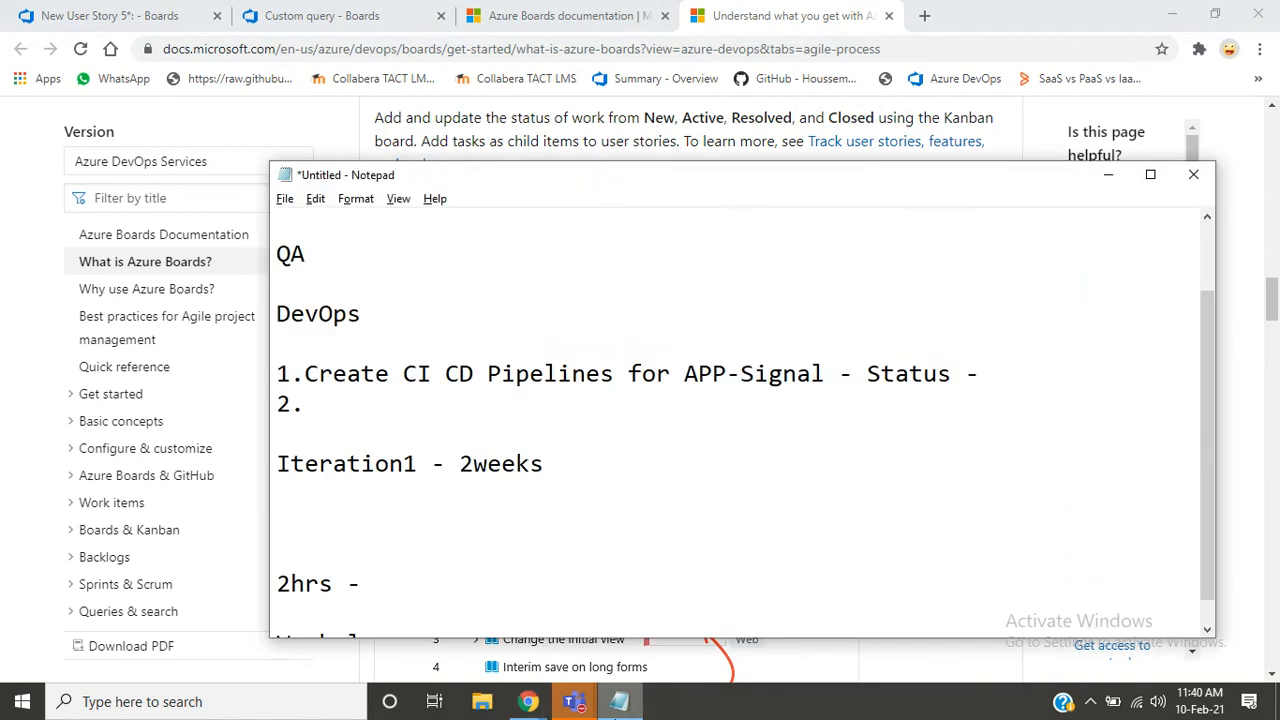
pyautogui.press('Down')
pyautogui.press('Down')
pyautogui.press('Up')
pyautogui.press('Up')
pyautogui.press('Up')
pyautogui.press('Up')
pyautogui.hotkey('shift', 'Down')
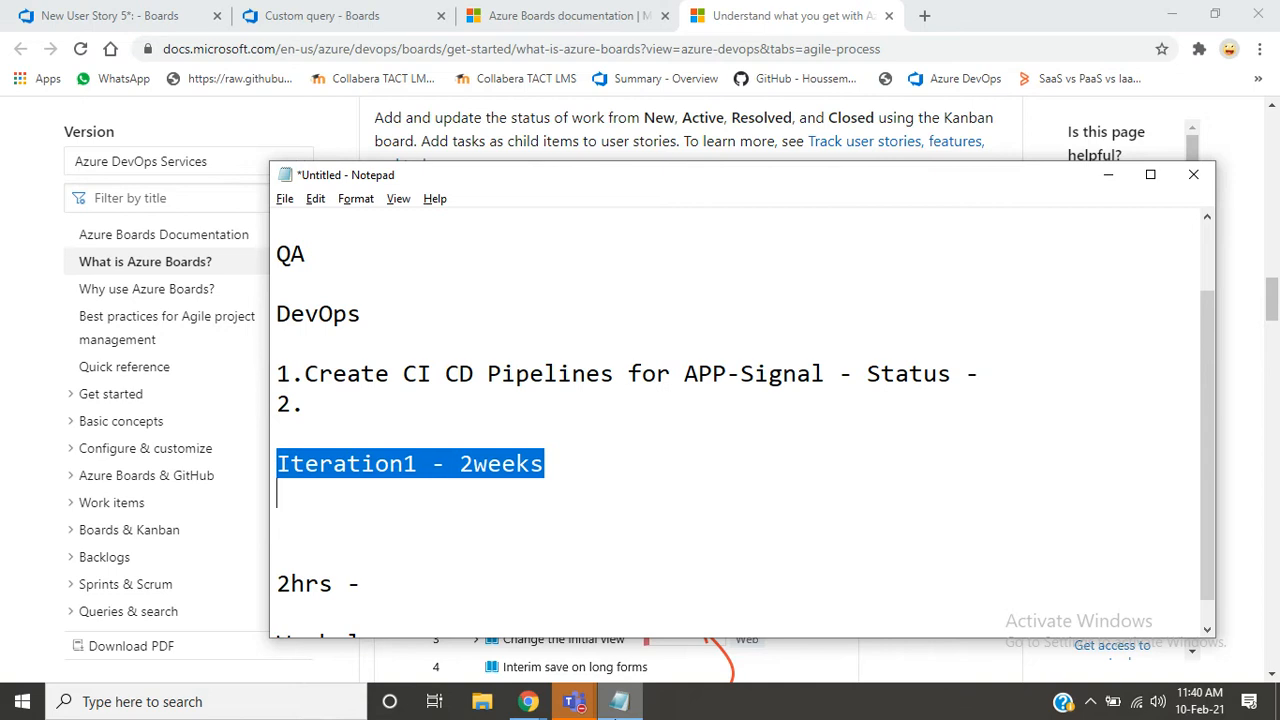
pyautogui.press('alt')
pyautogui.press('Down')
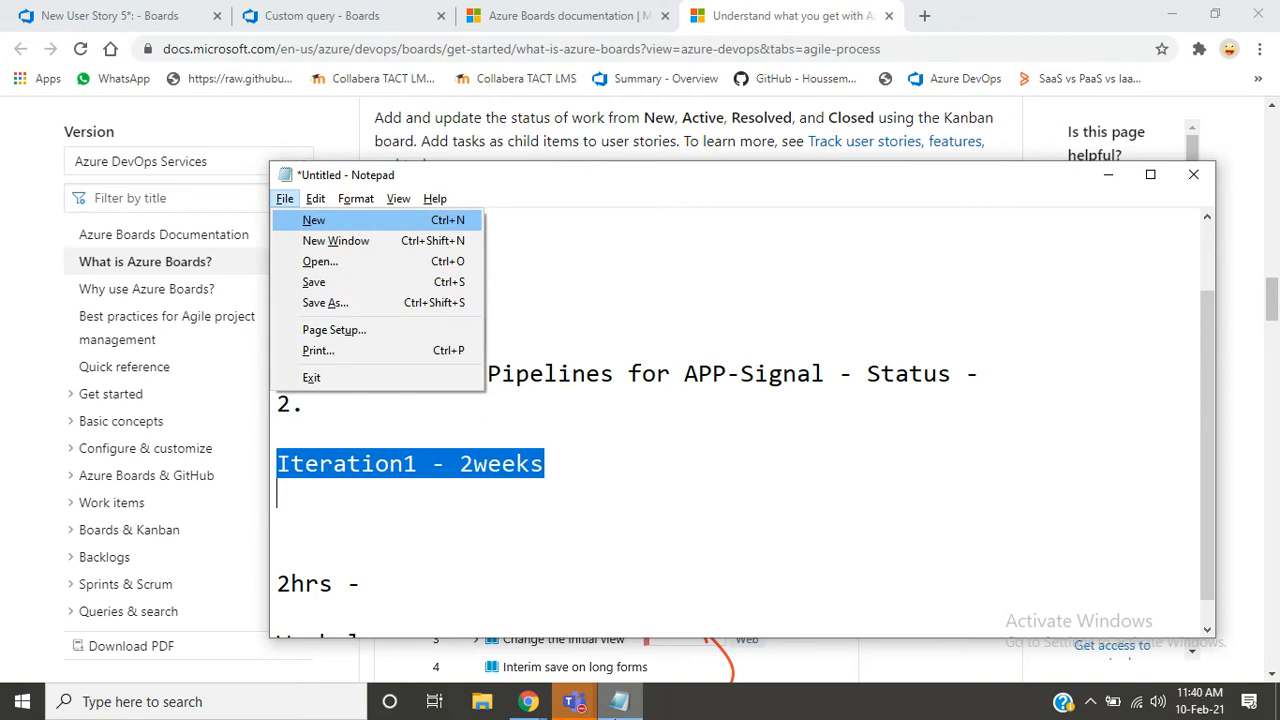
pyautogui.click(412, 542)
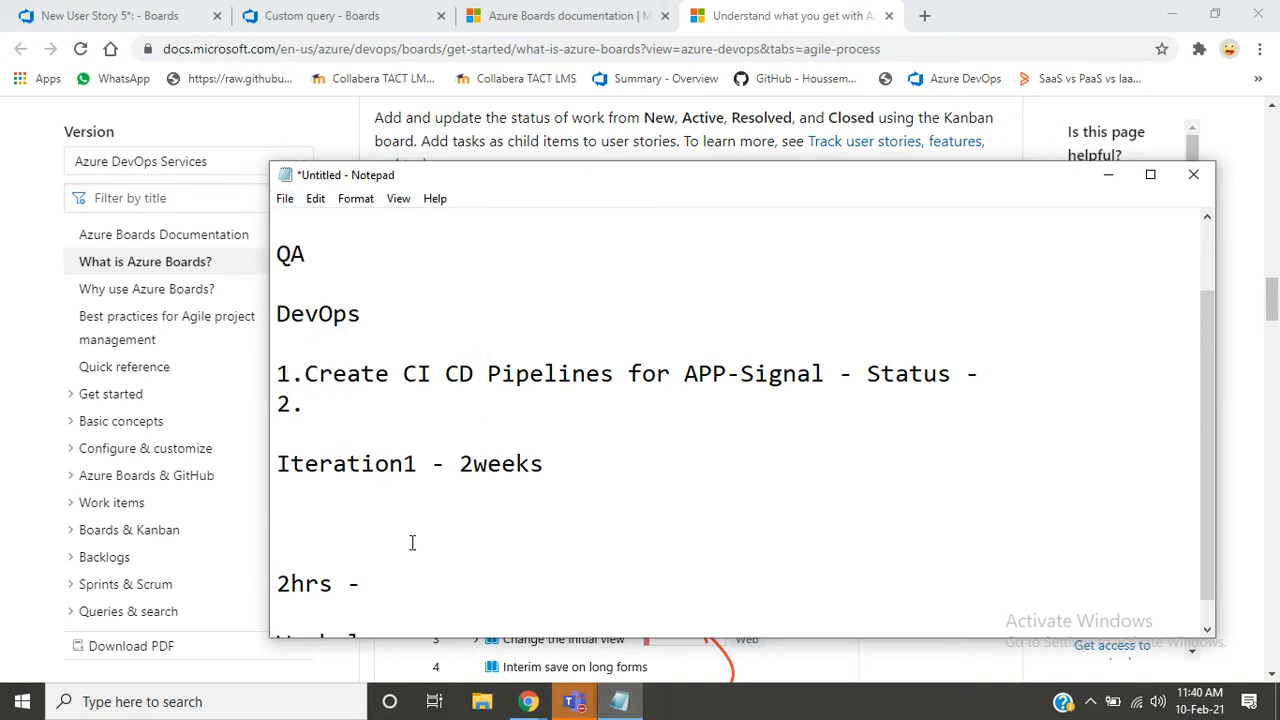
pyautogui.hotkey('alt', 'Tab')
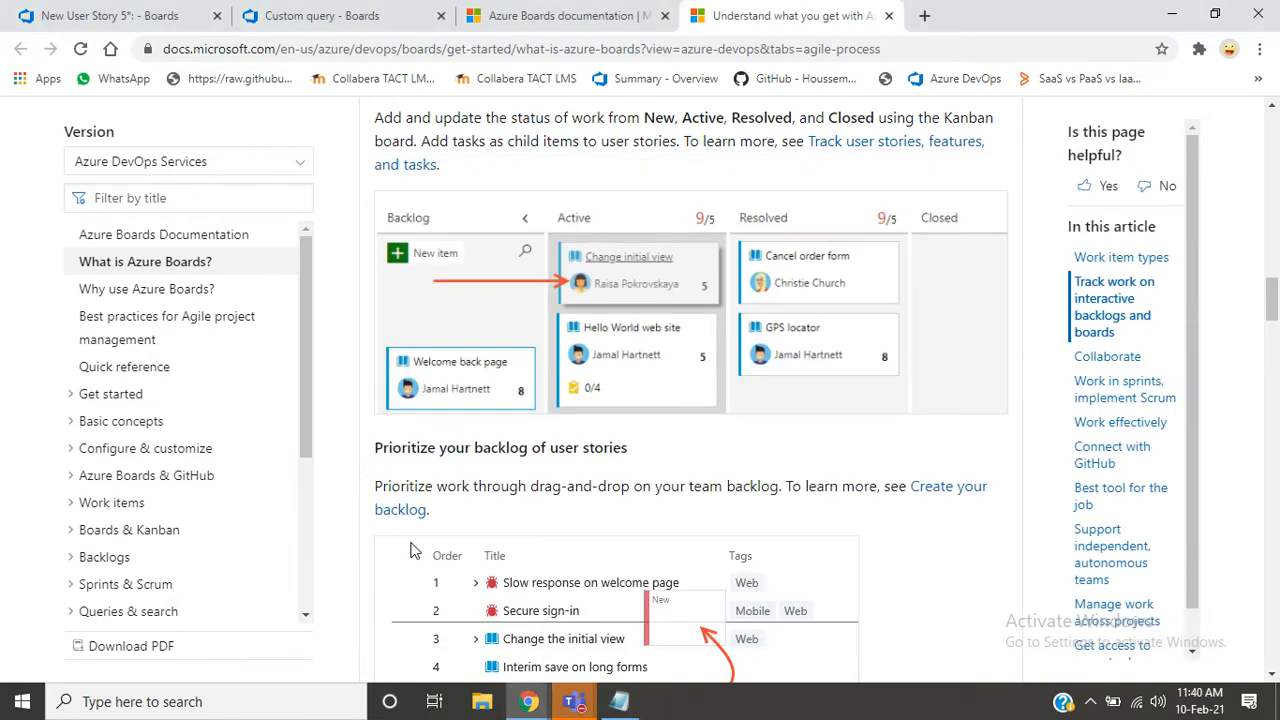
# - Read the article's backlog prioritization, Collaborate, Work in sprints and Work effectively sections, examining the sprint assignment and grouped item hierarchy examples
pyautogui.scroll(-4, 415, 550)
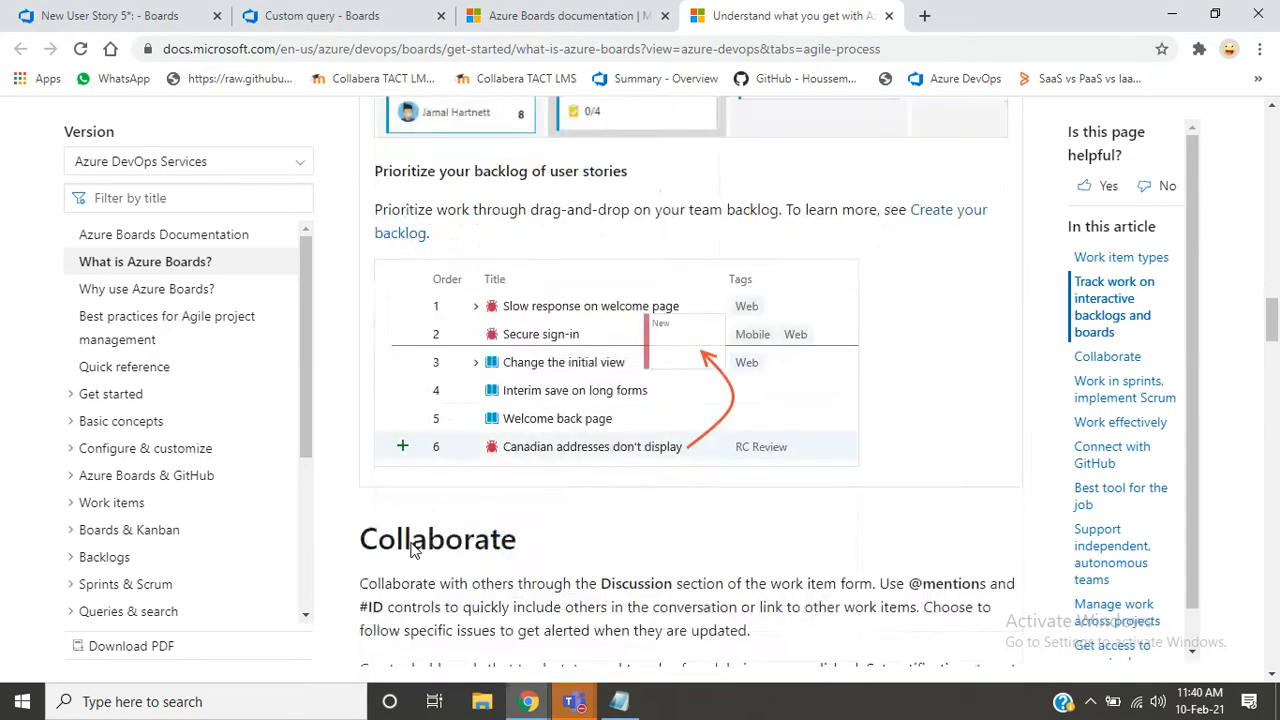
pyautogui.scroll(-3, 412, 542)
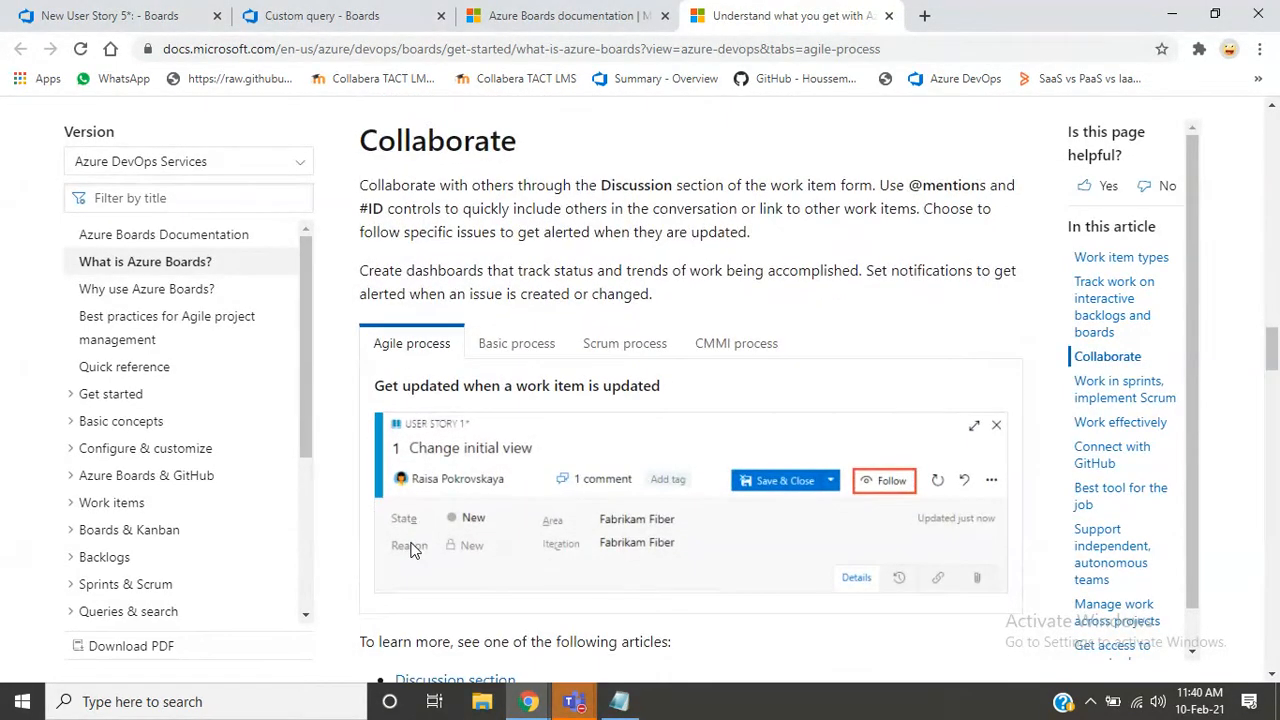
pyautogui.scroll(-5, 415, 550)
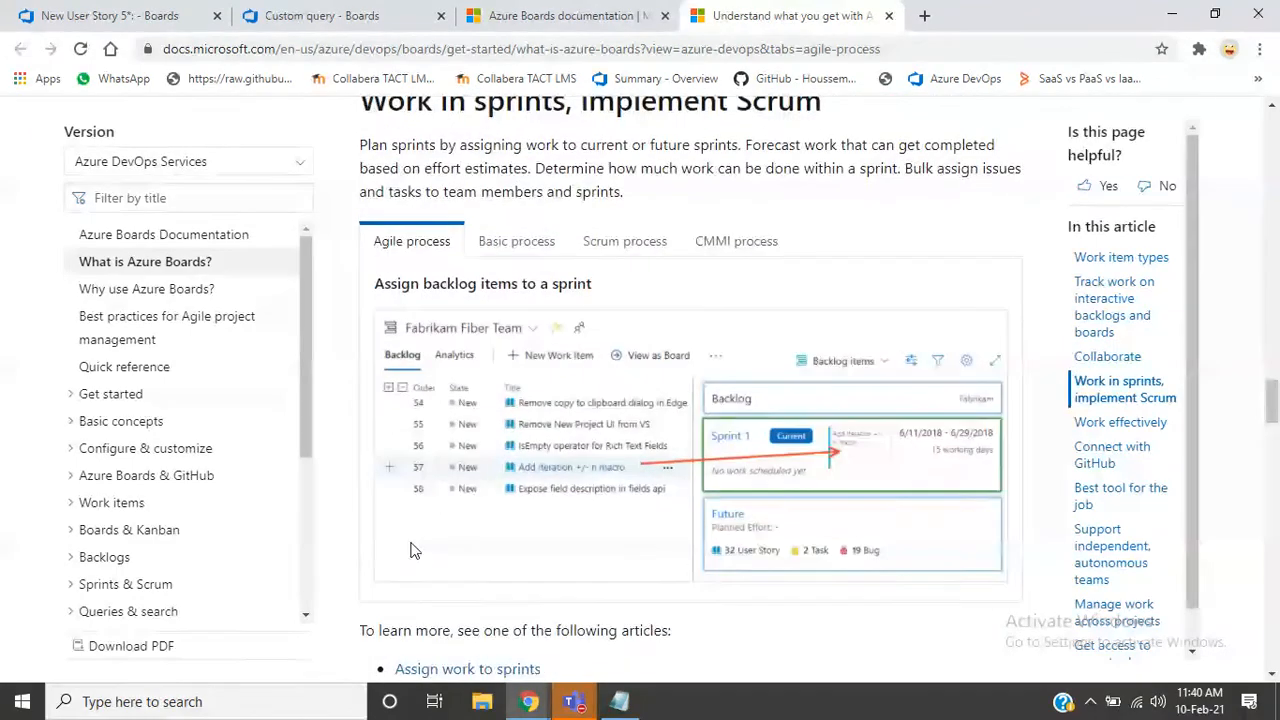
pyautogui.scroll(-5, 415, 550)
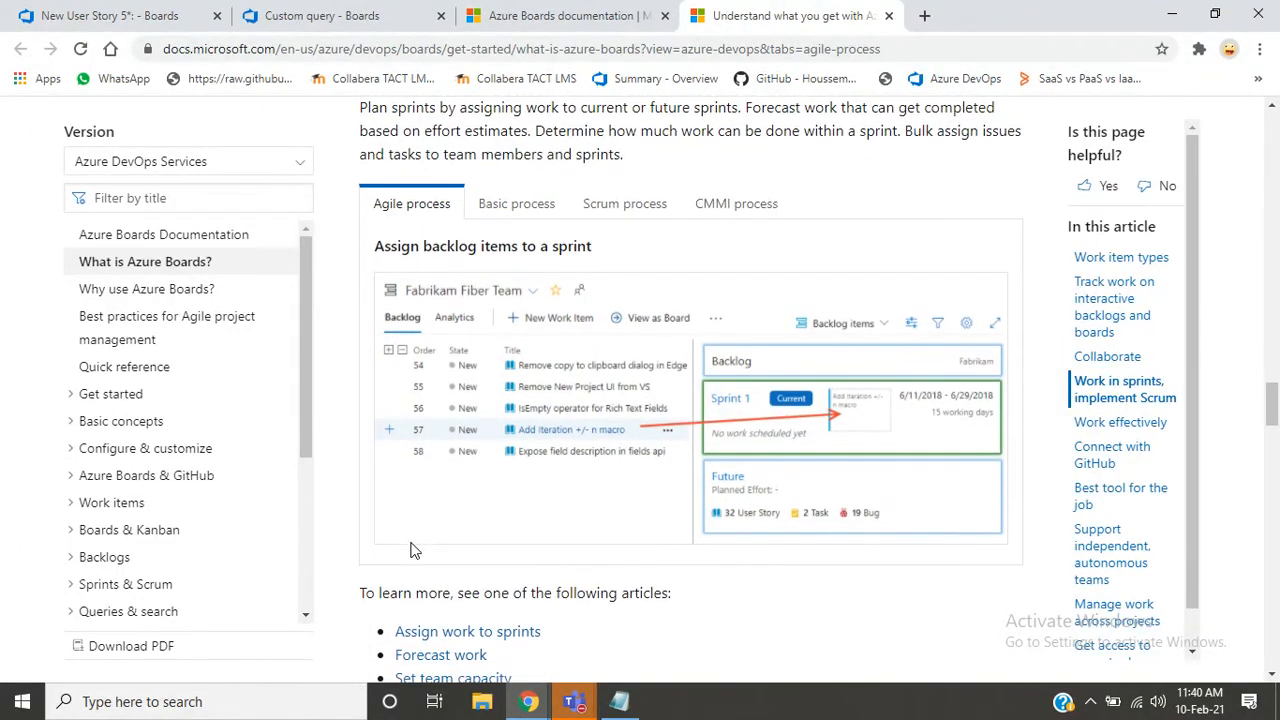
pyautogui.scroll(-4, 413, 552)
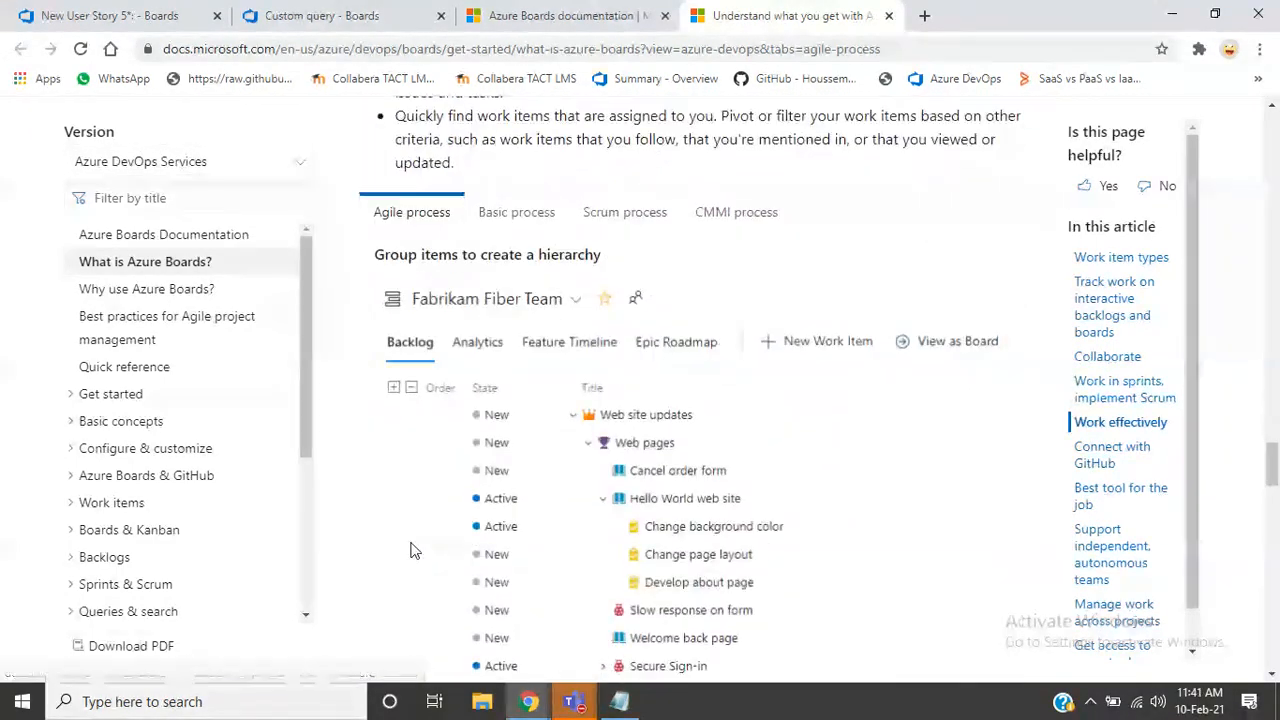
pyautogui.scroll(-2, 415, 550)
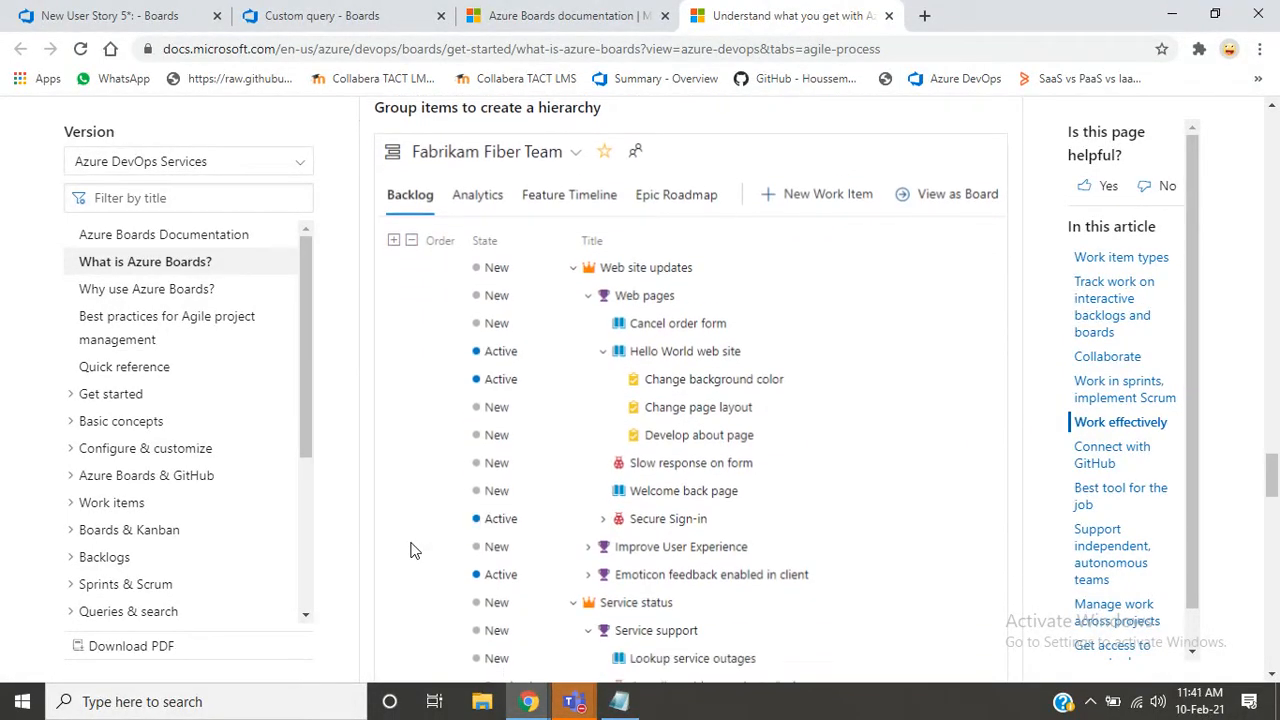
pyautogui.scroll(1, 415, 550)
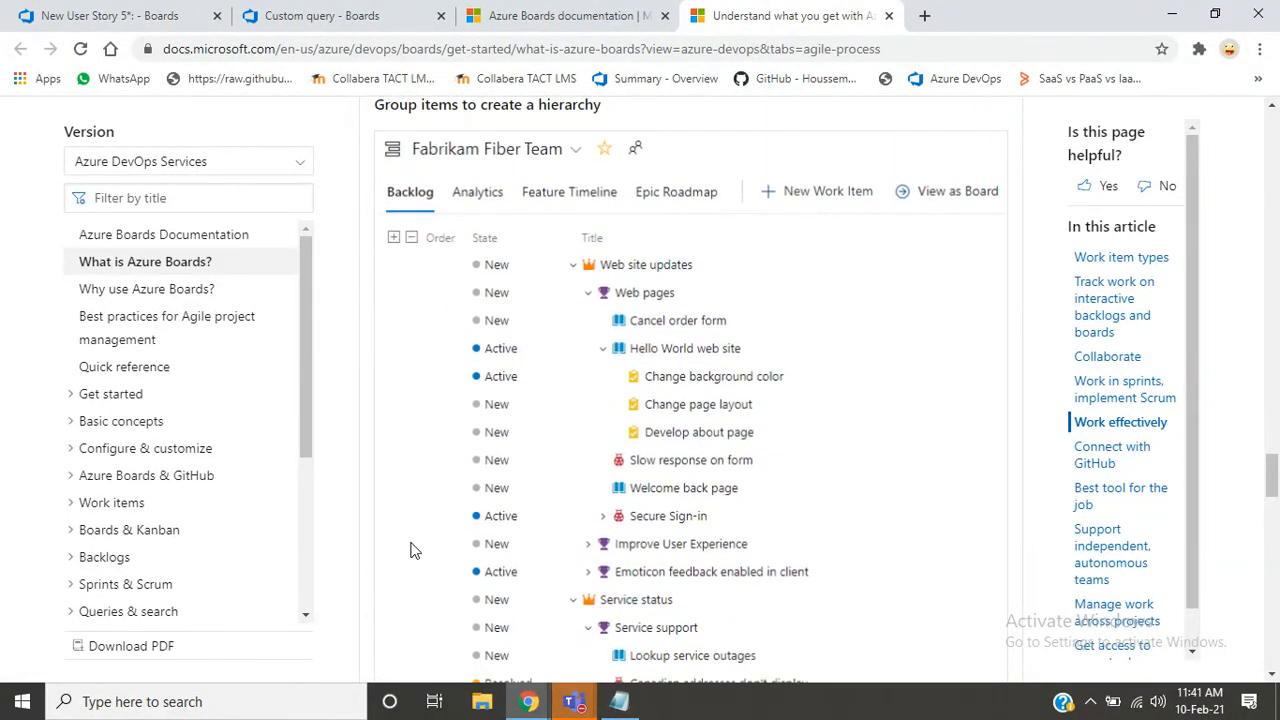
# - Discard the unsaved new user story in Azure DevOps and open the WebAppWithDatabaseDemo Team board
pyautogui.click(112, 17)
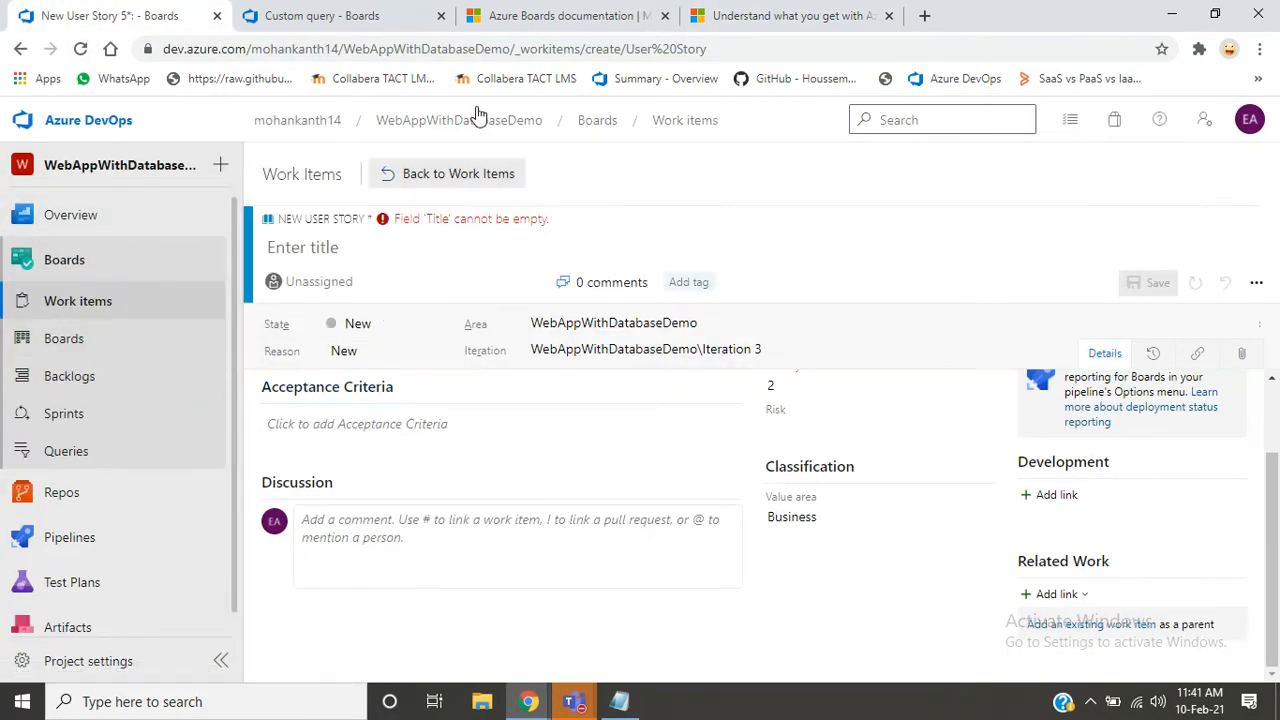
pyautogui.click(448, 176)
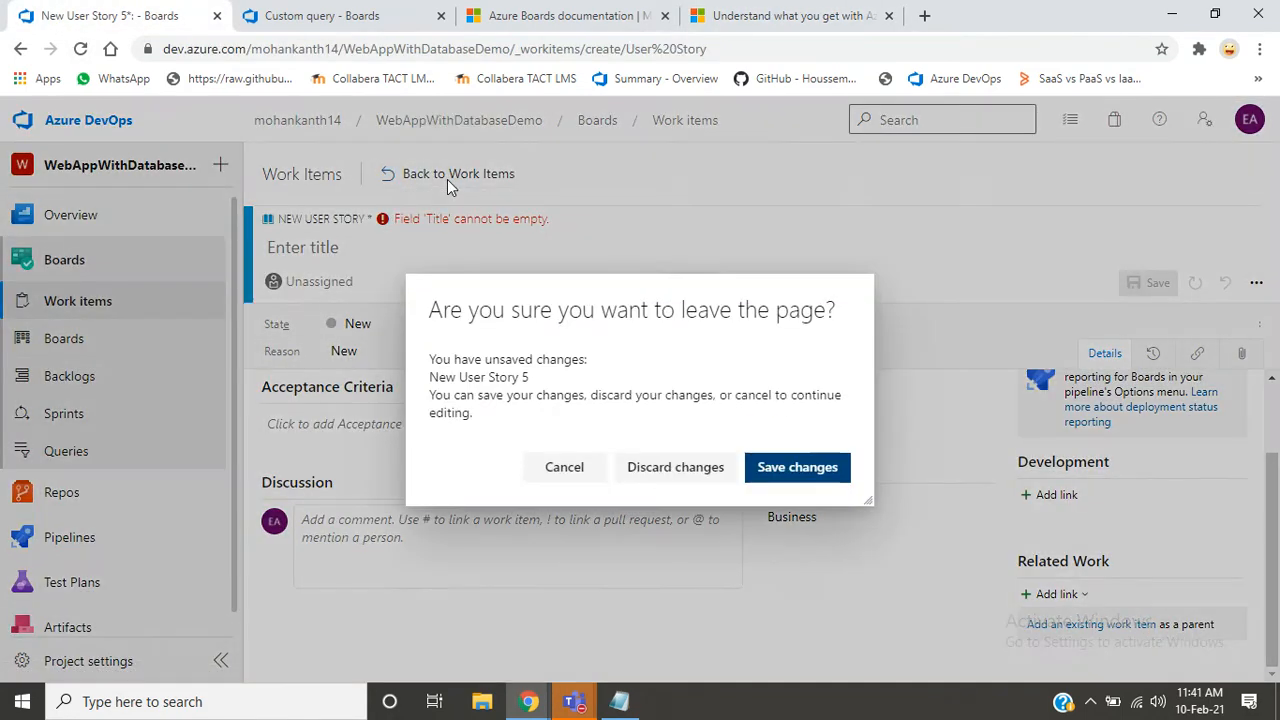
pyautogui.click(690, 472)
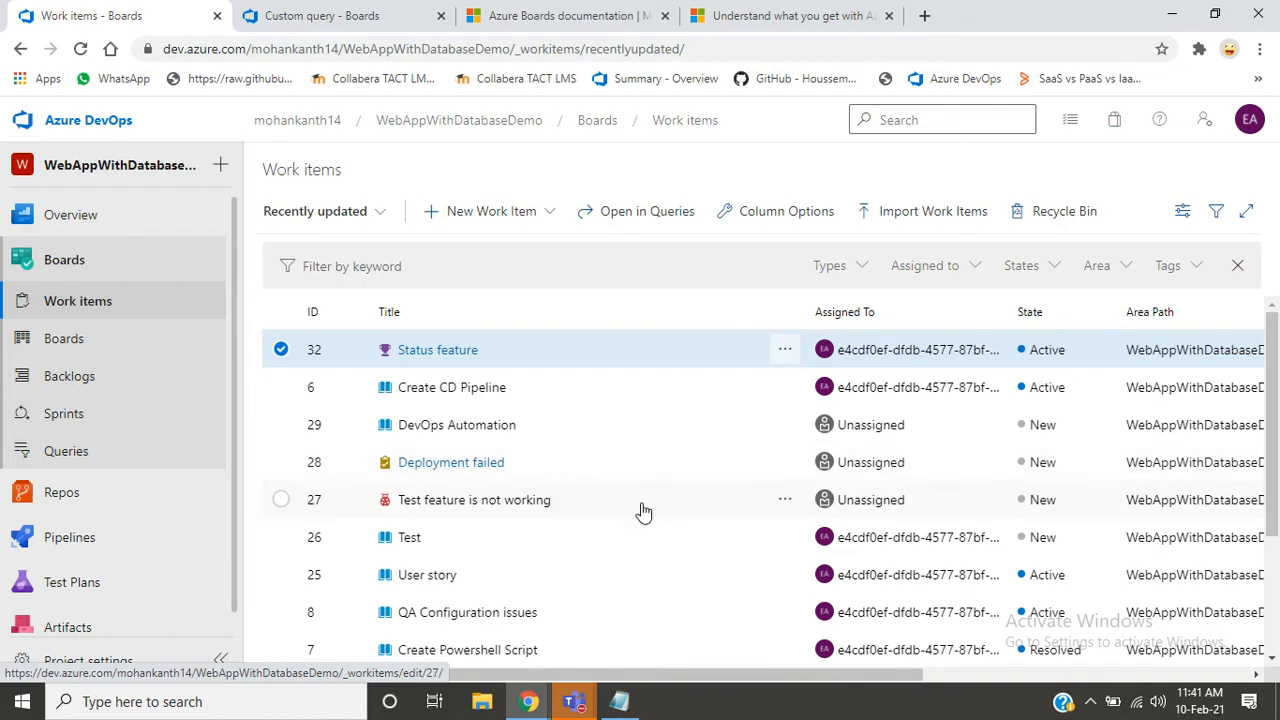
pyautogui.click(76, 345)
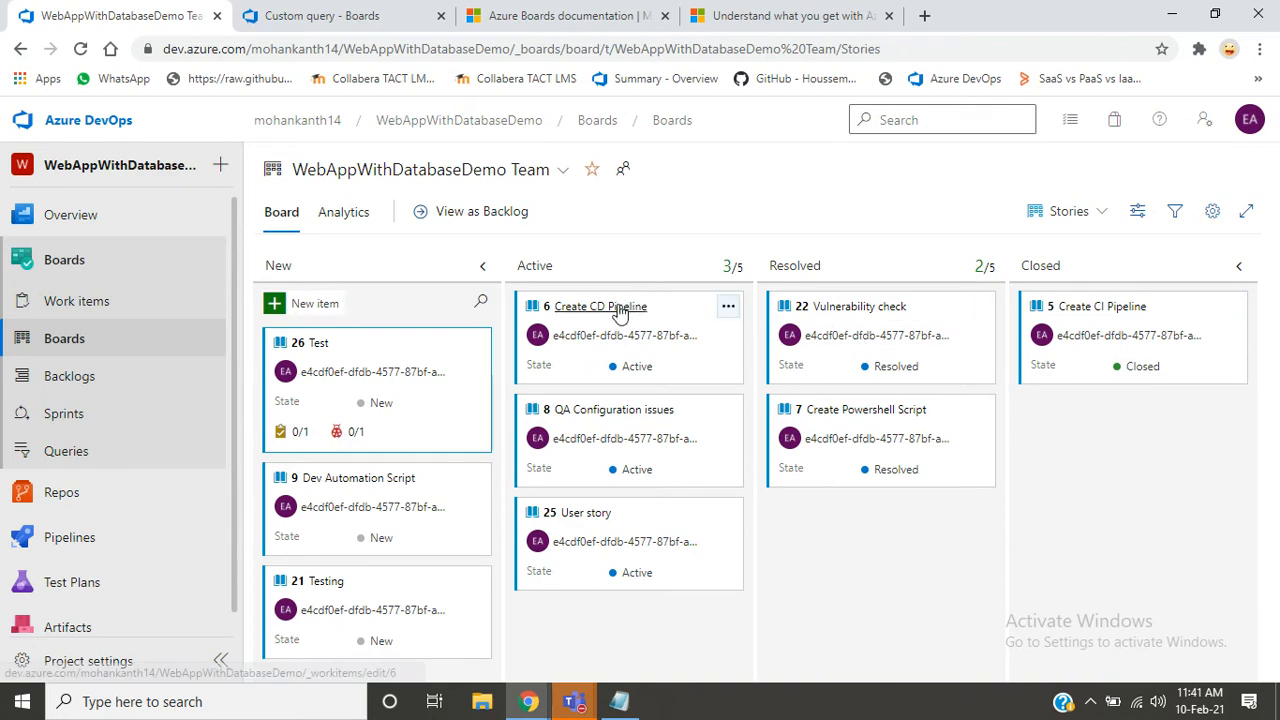
# - Move the Create CD Pipeline, QA Configuration issues and User story cards from the Active column to New
pyautogui.moveTo(620, 312); pyautogui.dragTo(612, 409)
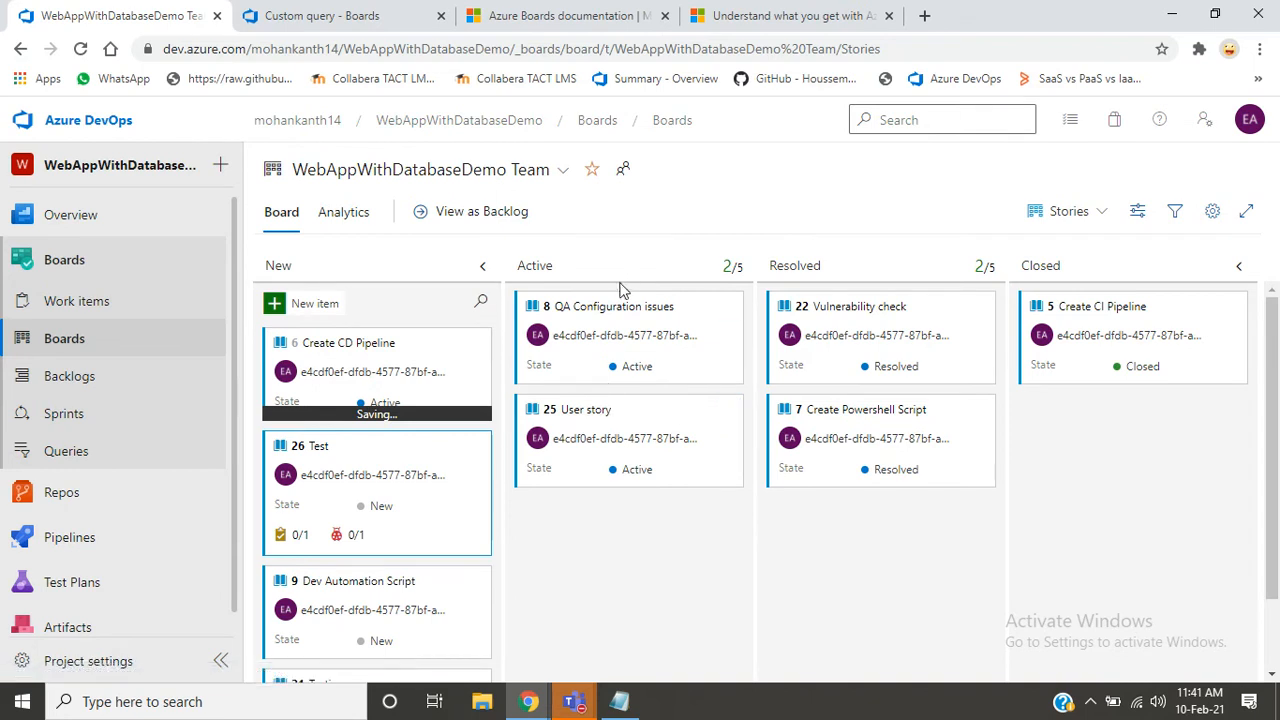
pyautogui.moveTo(569, 309); pyautogui.dragTo(341, 365)
pyautogui.moveTo(578, 306); pyautogui.dragTo(354, 352)
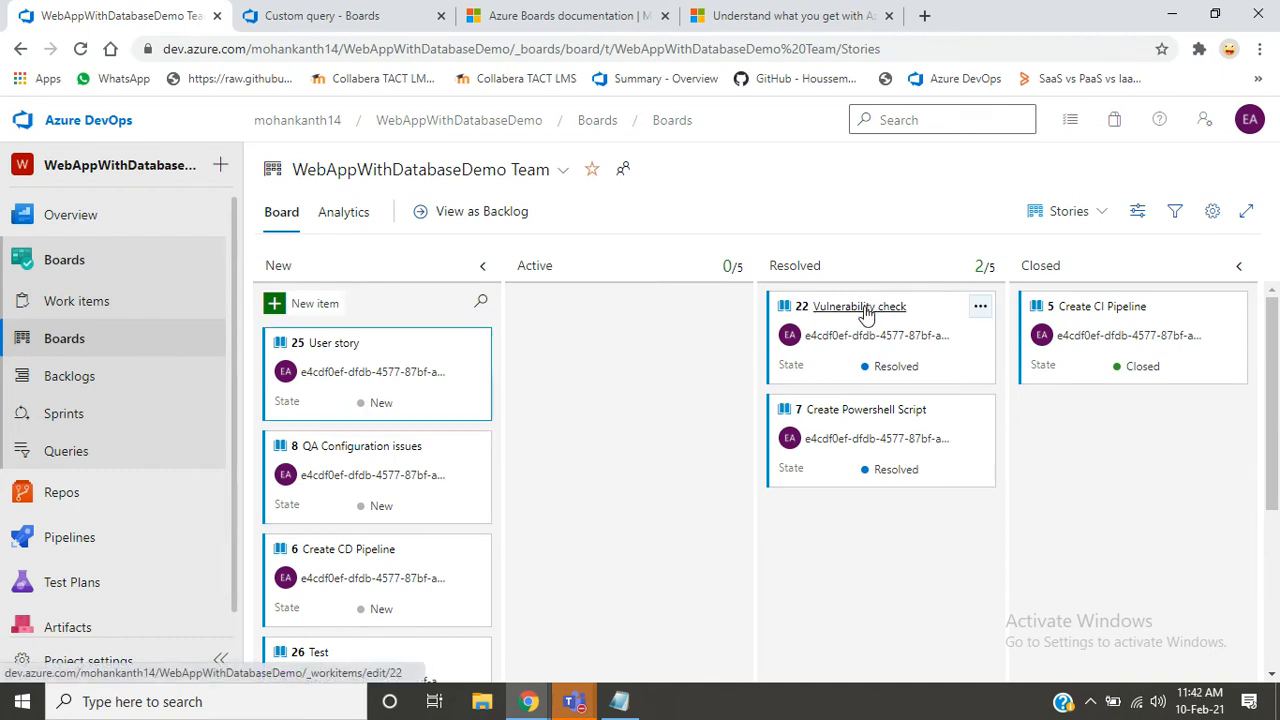
# - Move the resolved Vulnerability check and Create Powershell Script cards and the closed Create CI Pipeline card to the New column
pyautogui.moveTo(866, 314); pyautogui.dragTo(373, 399)
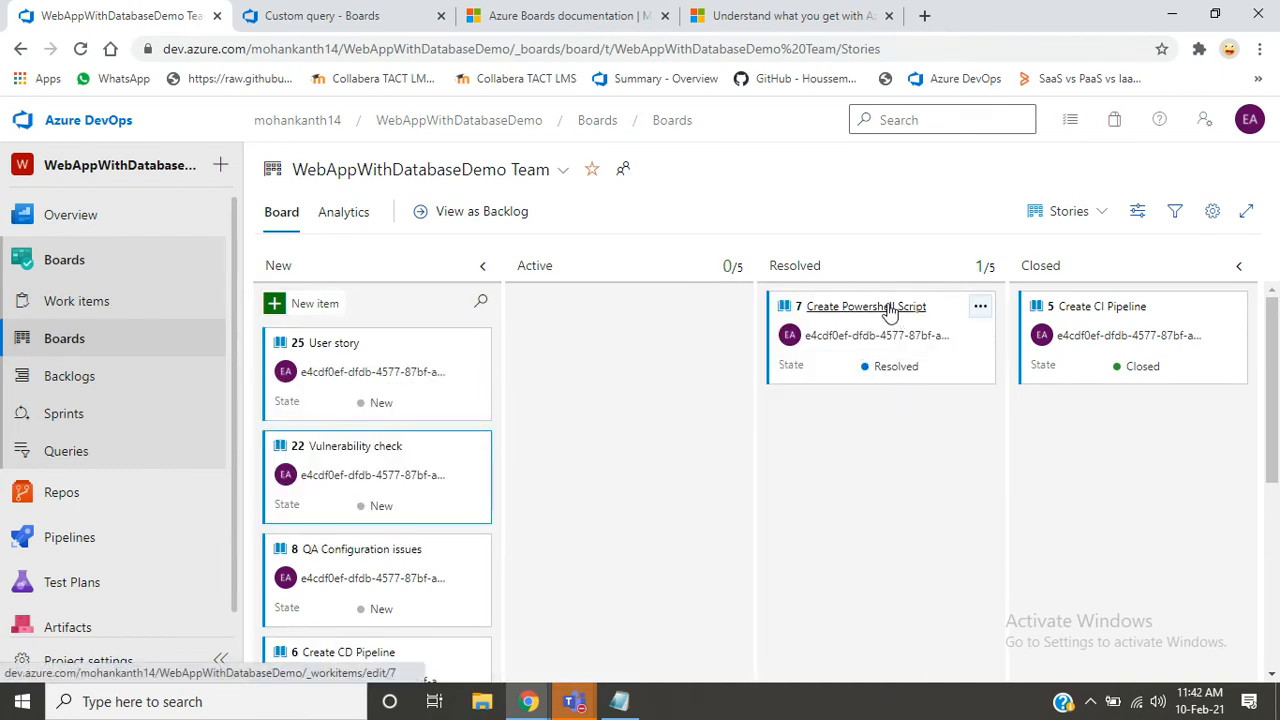
pyautogui.moveTo(889, 313); pyautogui.dragTo(445, 389)
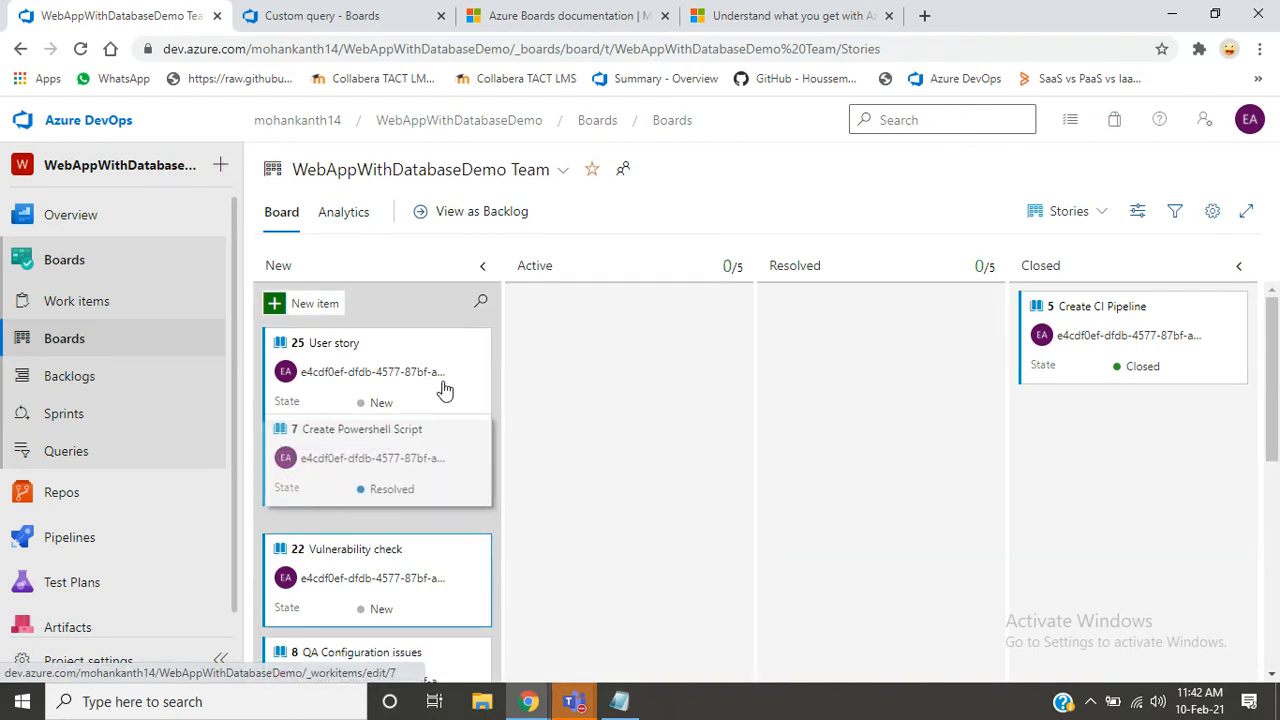
pyautogui.moveTo(1080, 306); pyautogui.dragTo(386, 452)
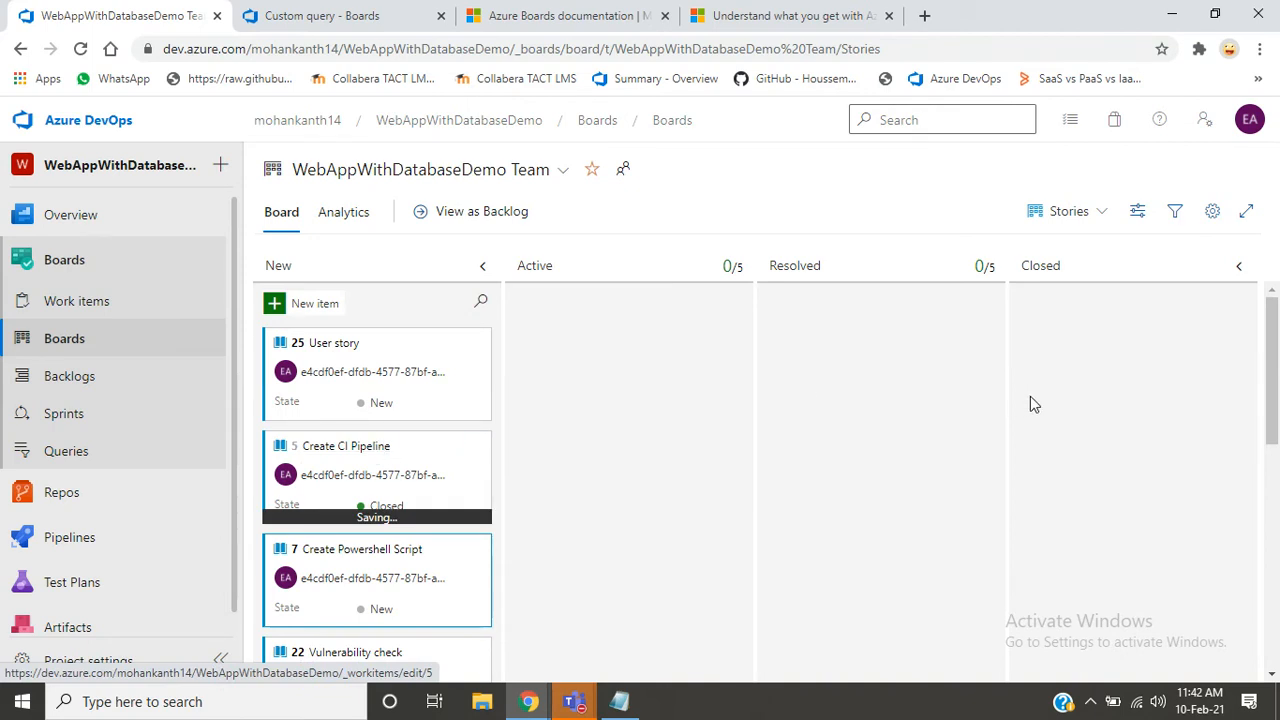
pyautogui.moveTo(1268, 372); pyautogui.dragTo(1277, 330)
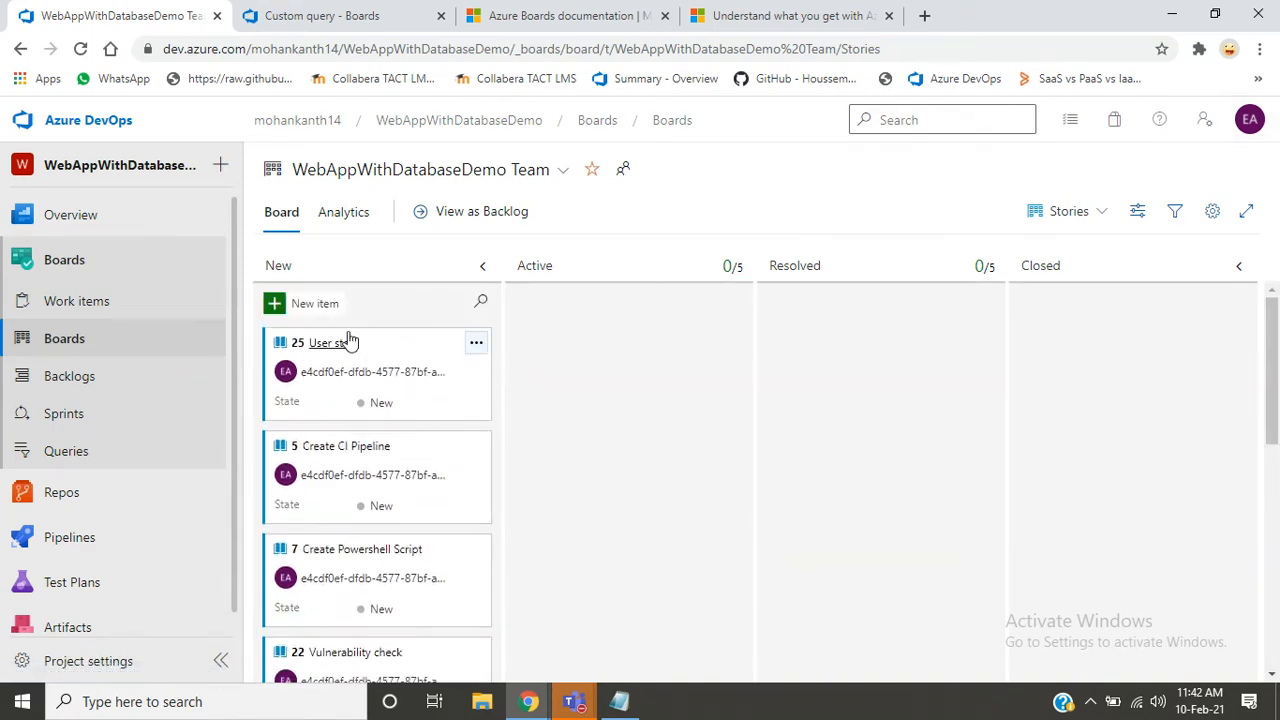
# - Add a new user story titled "Deployment failing" to the New column
pyautogui.click(308, 306)
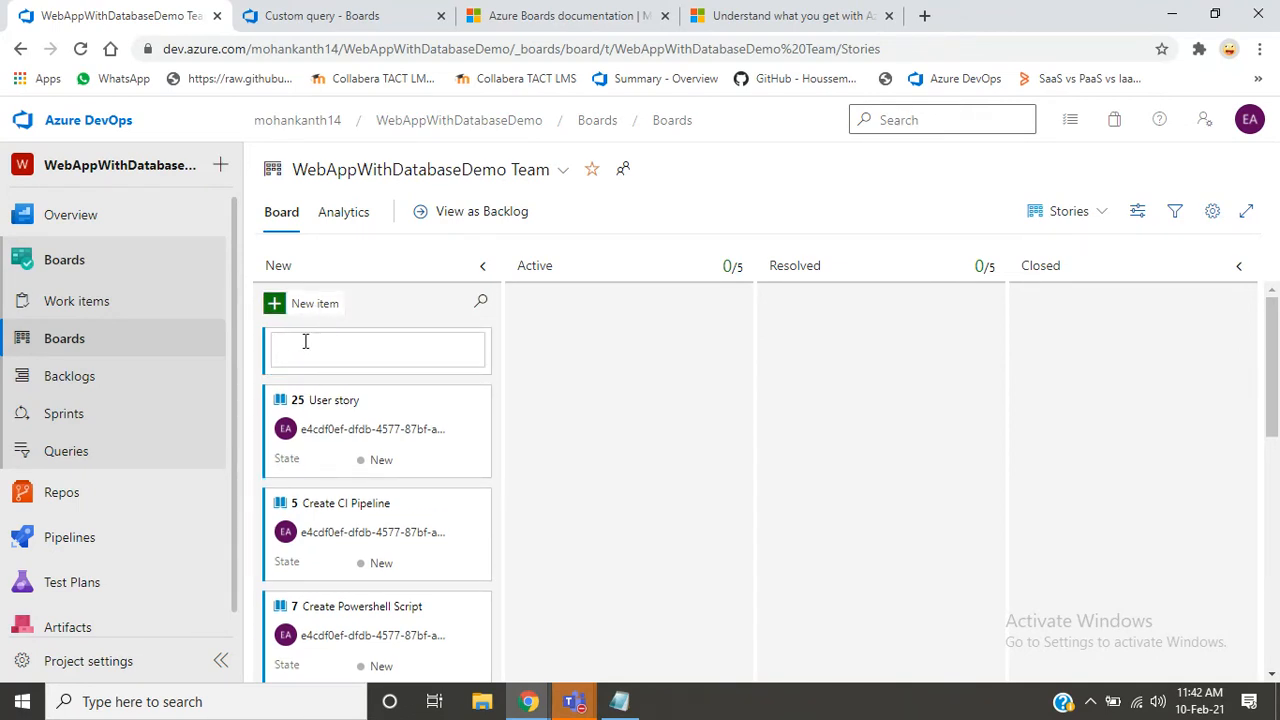
pyautogui.write('Deployment failing')
pyautogui.press('Return')
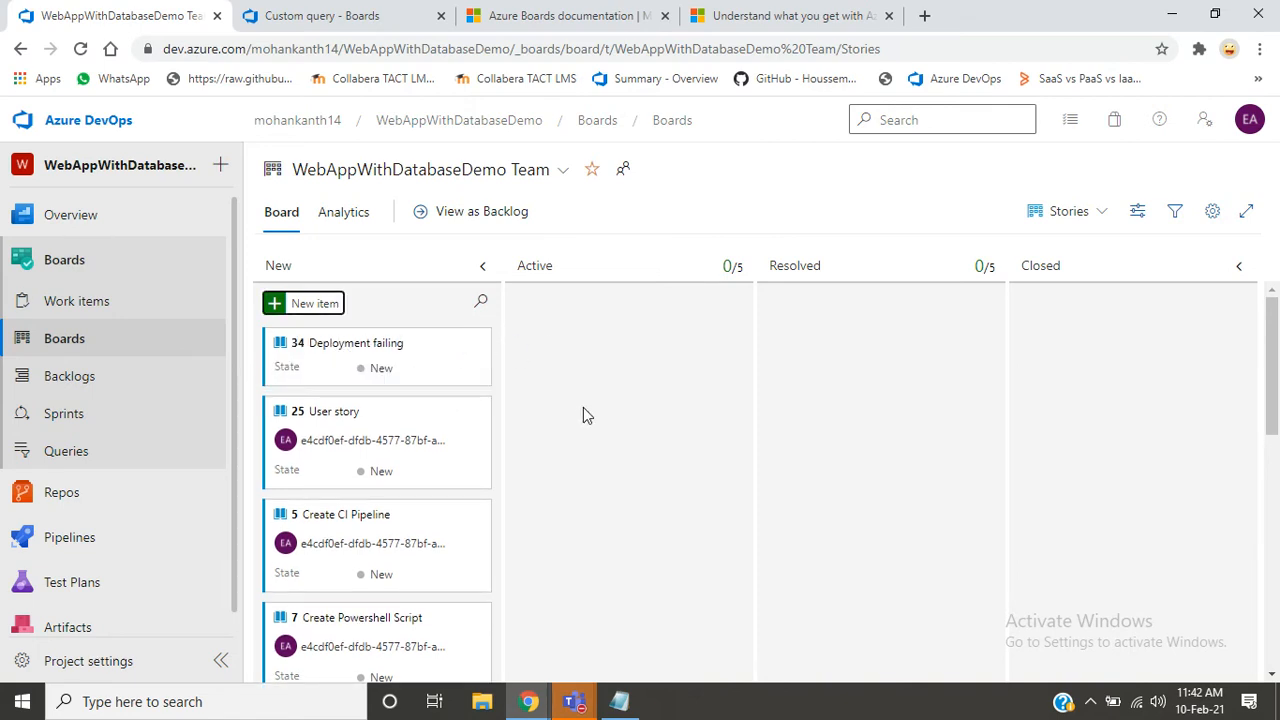
# - Expand the Deployment failing card's empty fields and assign the story to the project's user account
pyautogui.click(315, 370)
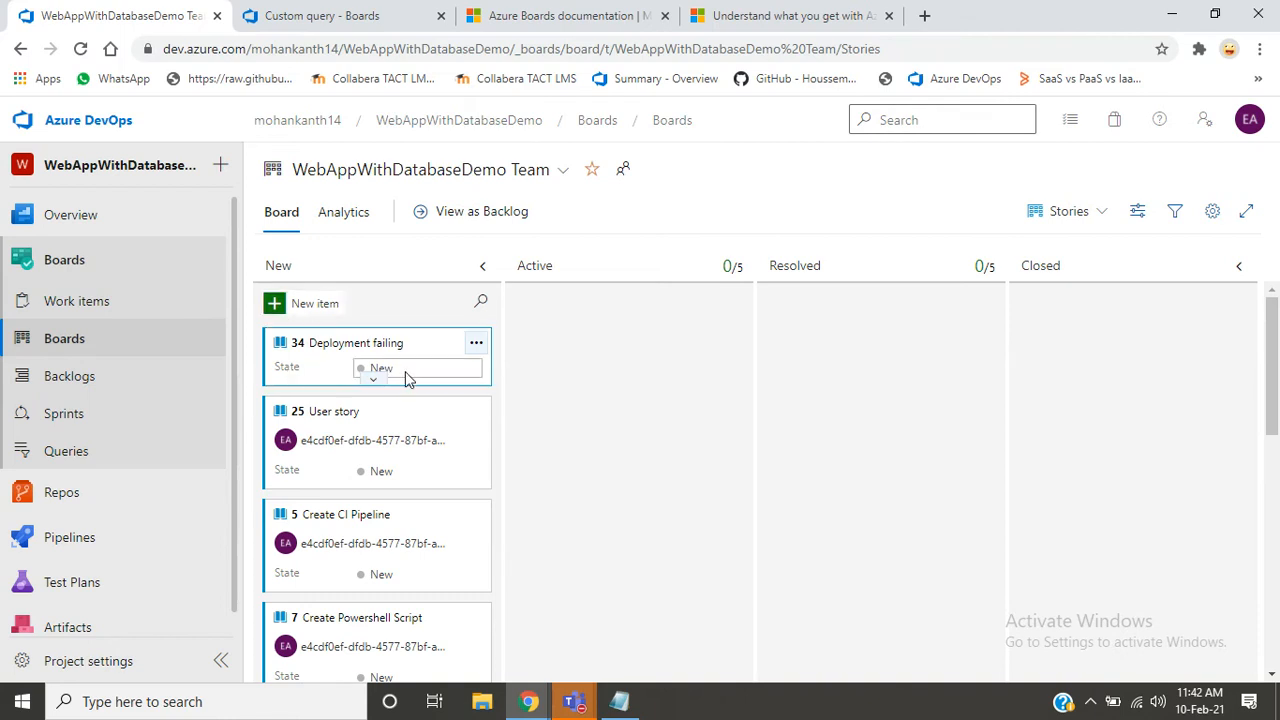
pyautogui.click(403, 372)
pyautogui.click(374, 379)
pyautogui.click(372, 385)
pyautogui.click(378, 382)
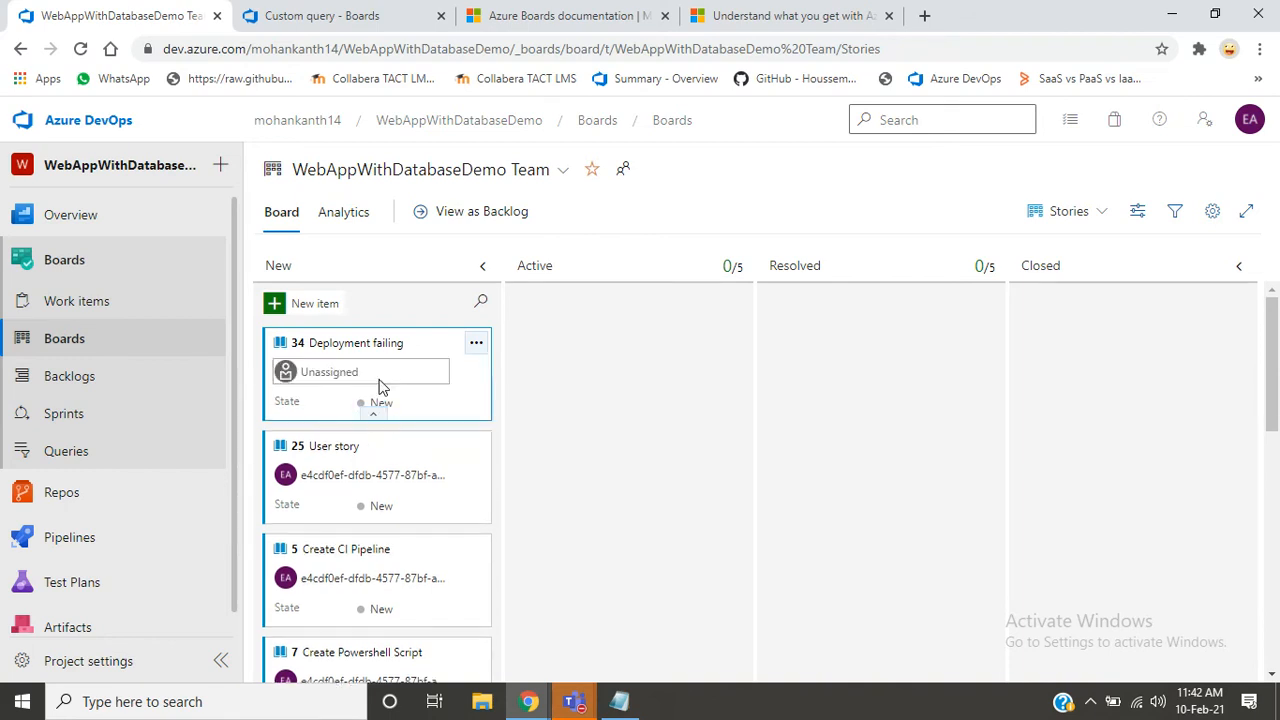
pyautogui.click(590, 452)
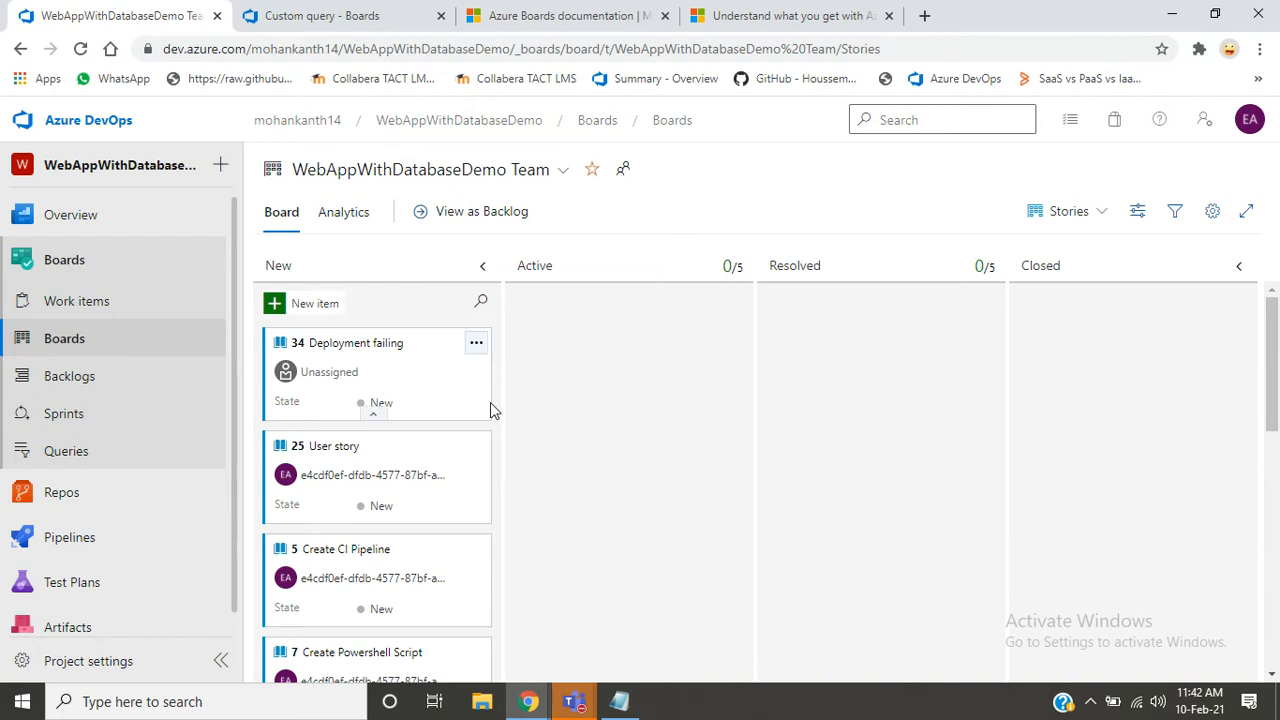
pyautogui.click(394, 368)
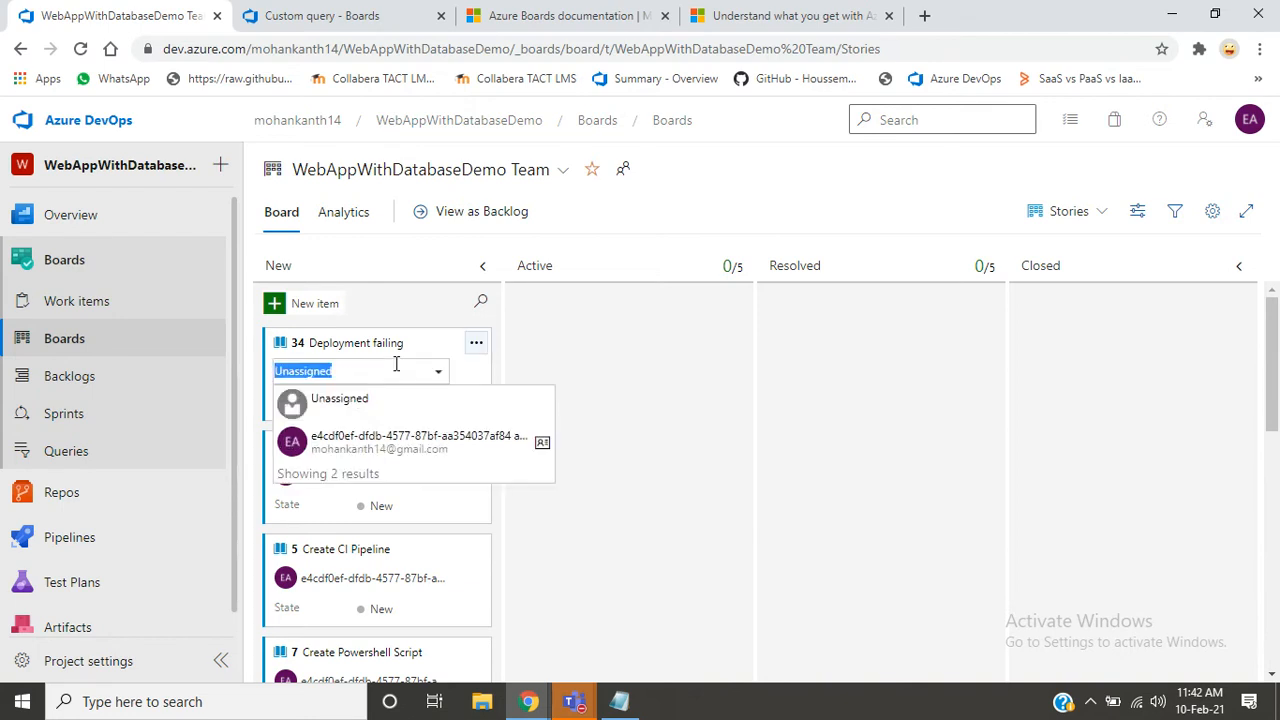
pyautogui.click(399, 447)
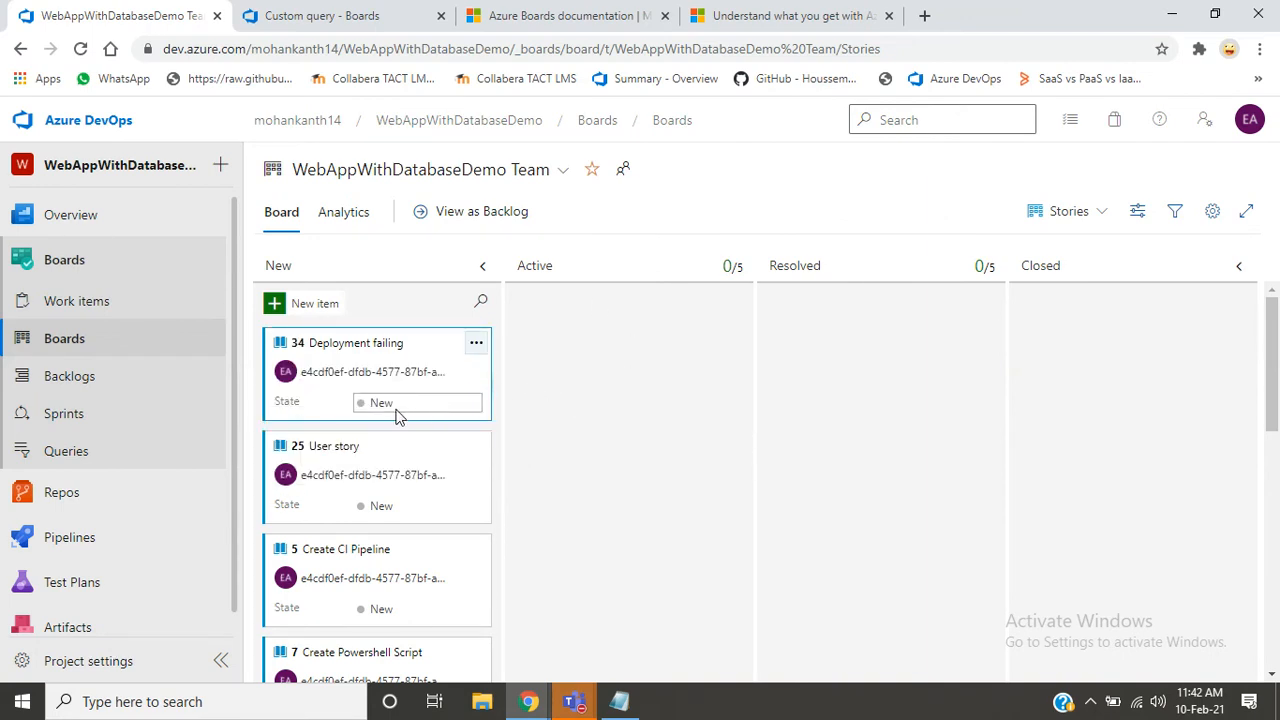
# - Set the Deployment failing story's state to Active and return it to New directly on its card
pyautogui.click(395, 408)
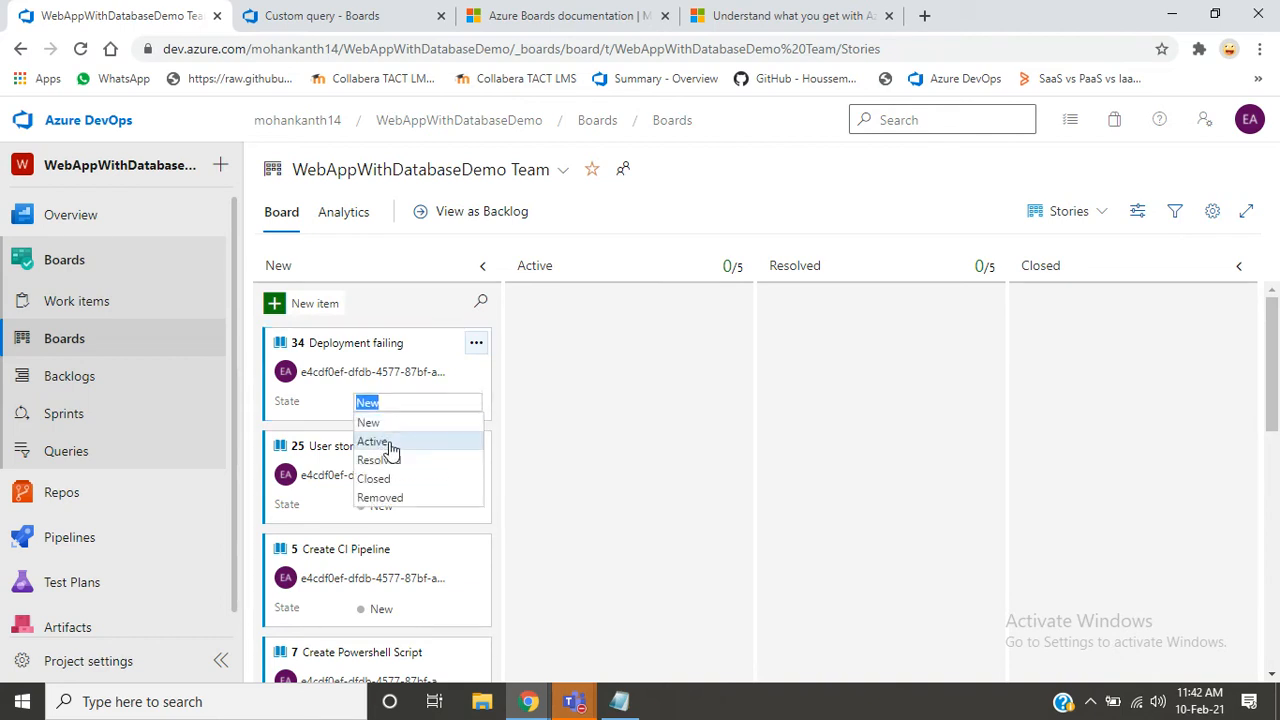
pyautogui.click(390, 450)
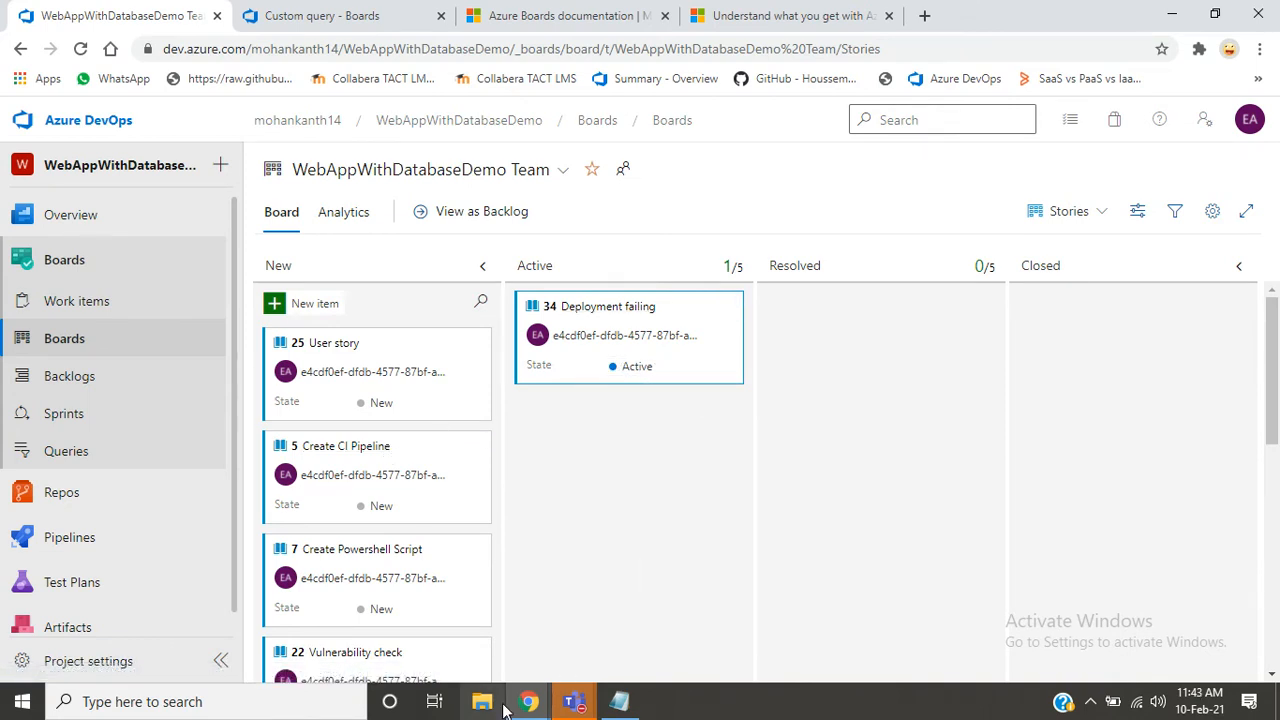
pyautogui.click(626, 370)
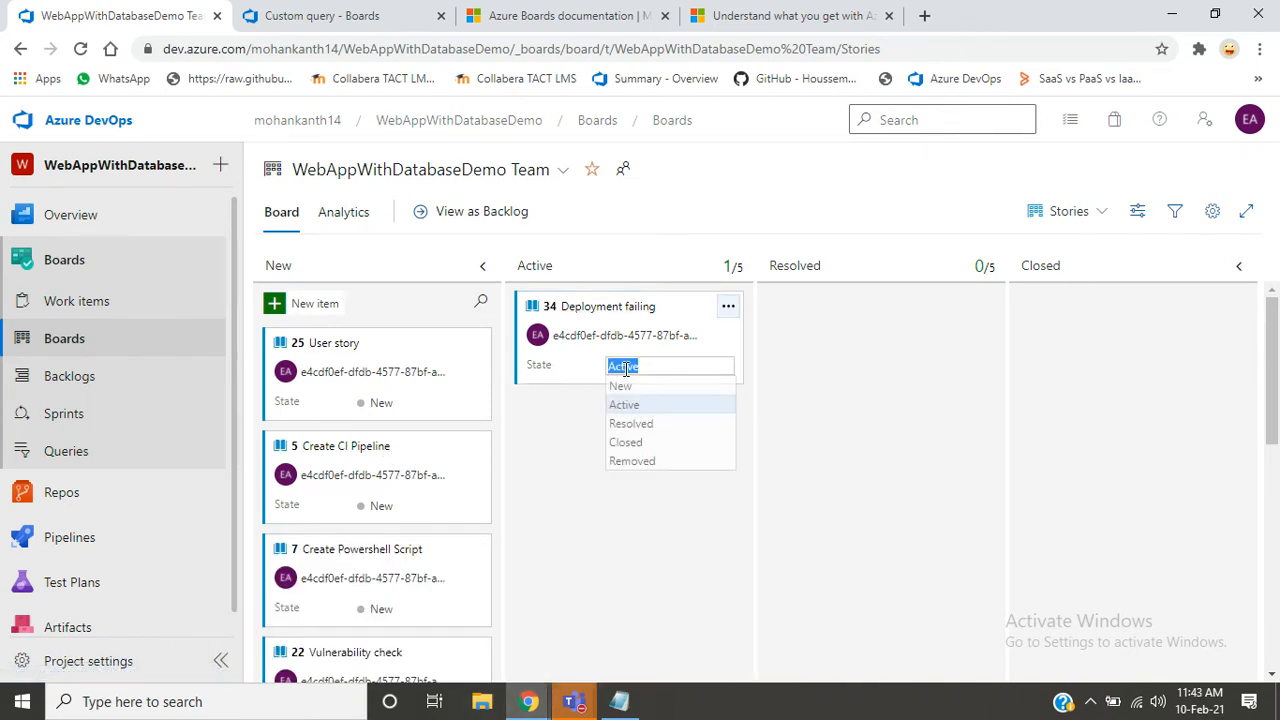
pyautogui.click(630, 389)
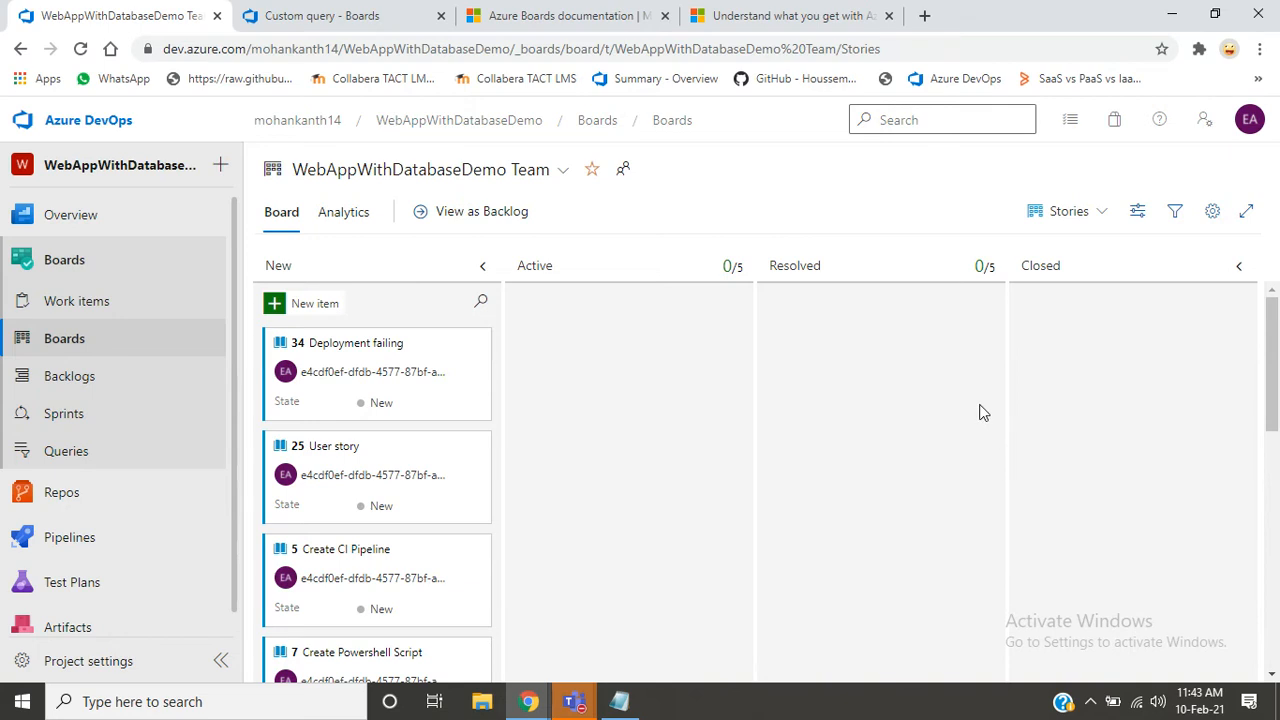
# - View the team's Features board and return to the Stories board
pyautogui.click(1090, 226)
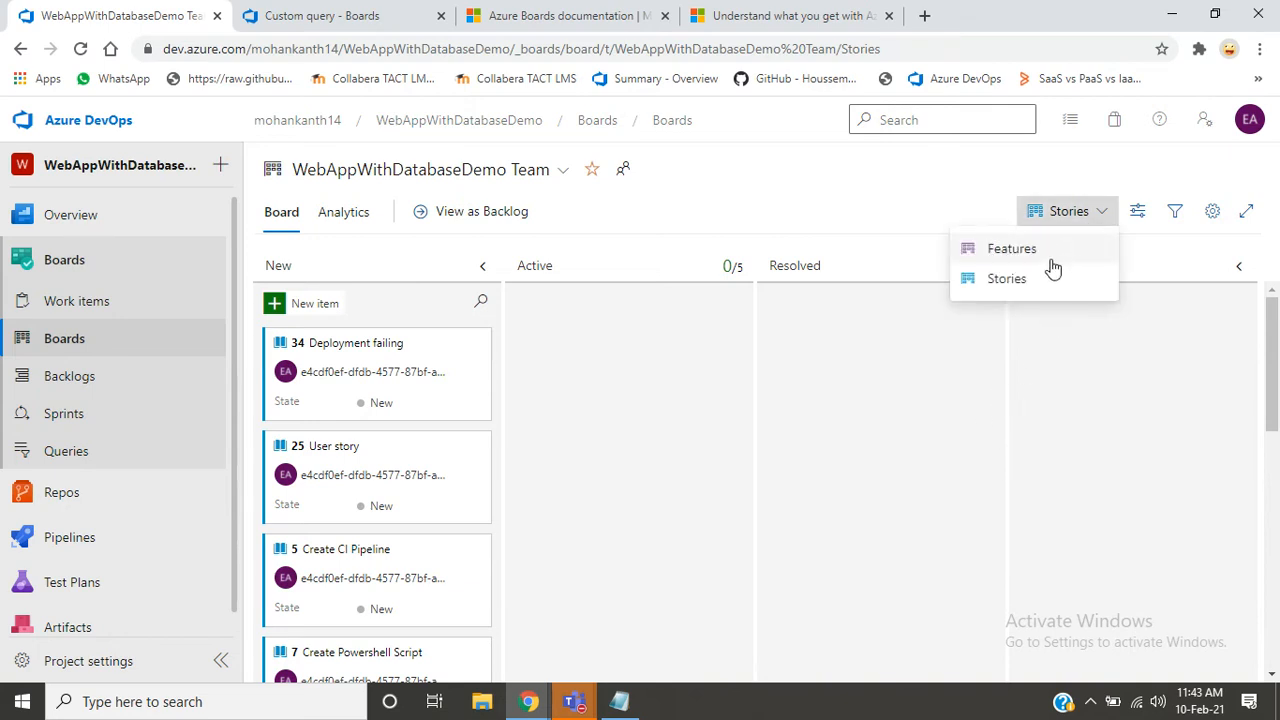
pyautogui.click(1037, 277)
pyautogui.click(1058, 218)
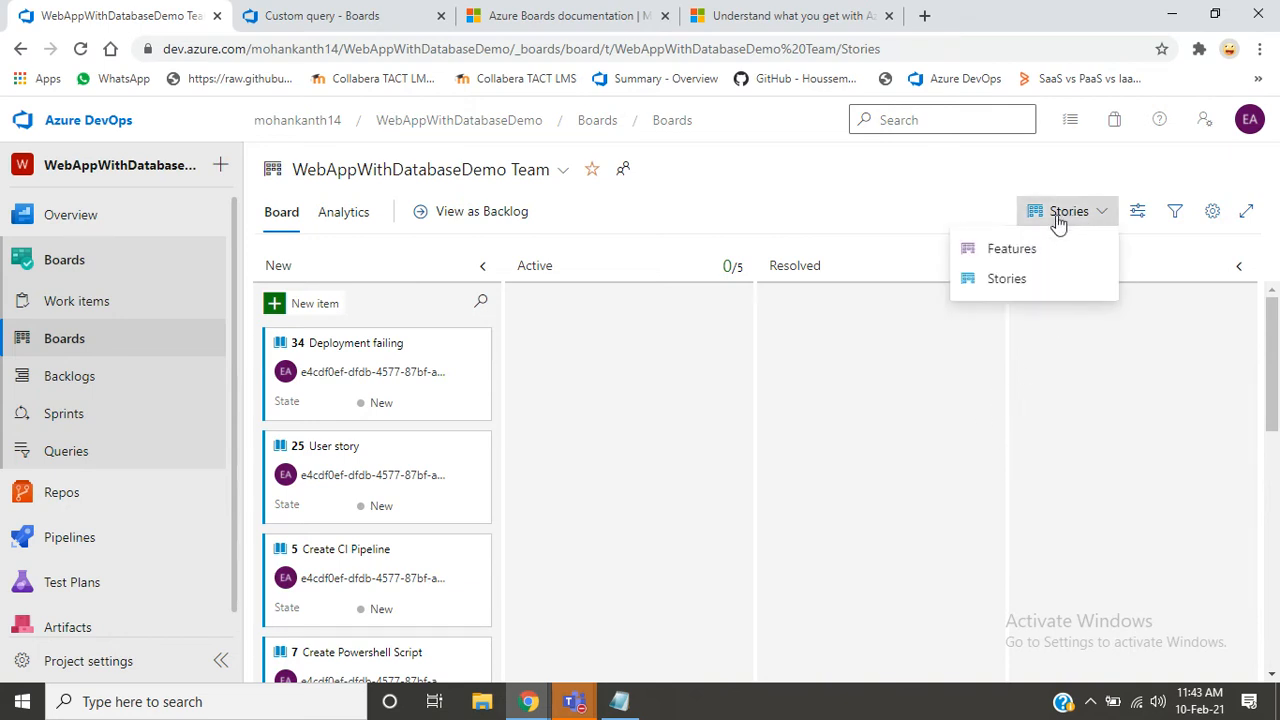
pyautogui.click(1042, 248)
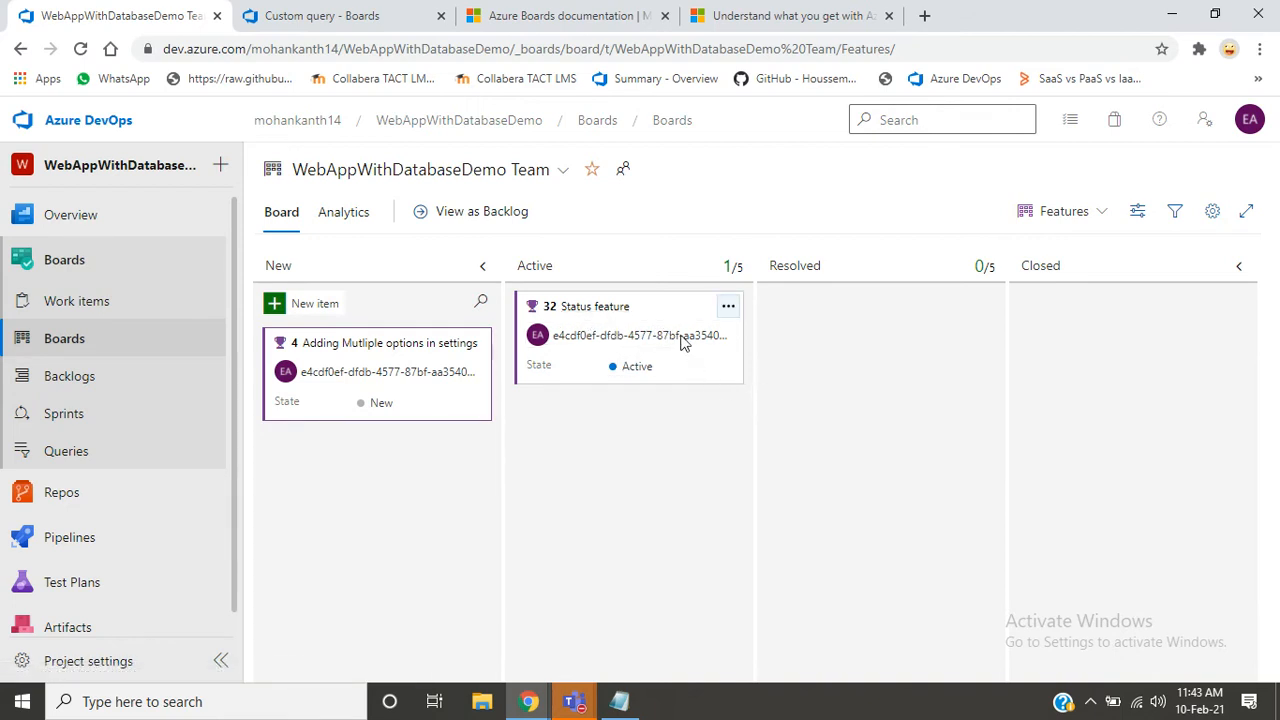
pyautogui.moveTo(150, 492)
pyautogui.click(1052, 222)
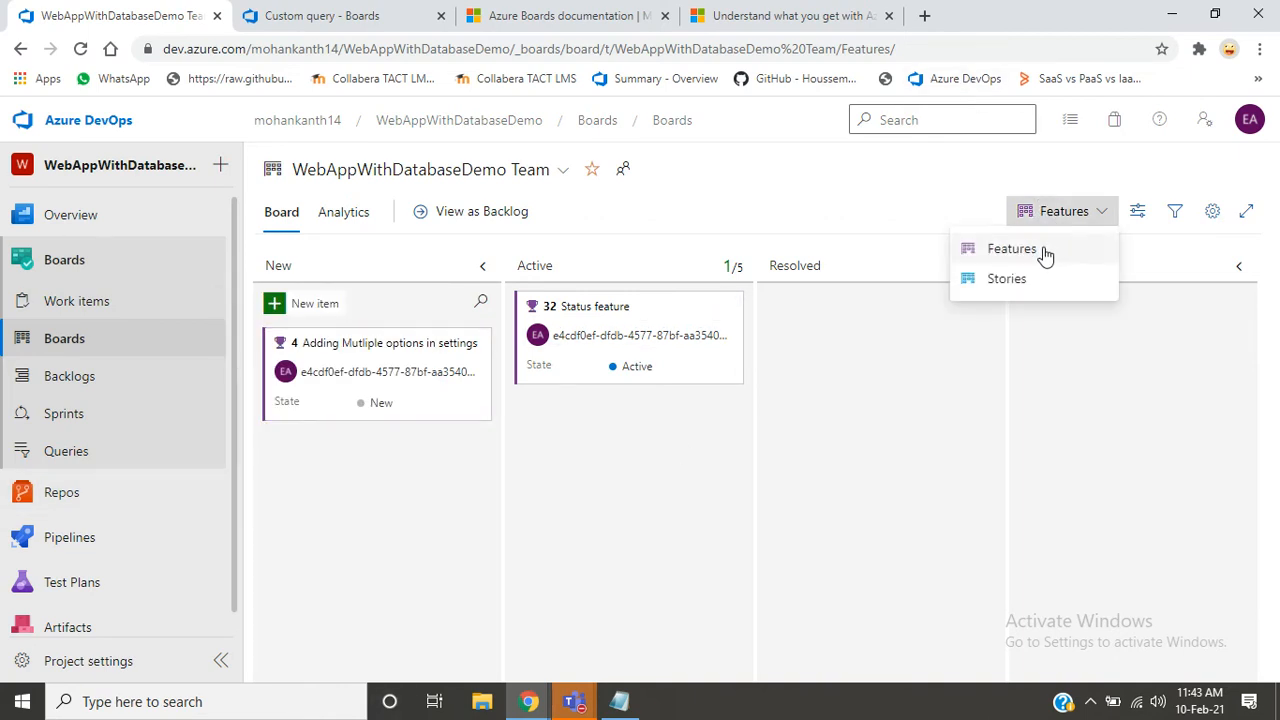
pyautogui.click(1034, 279)
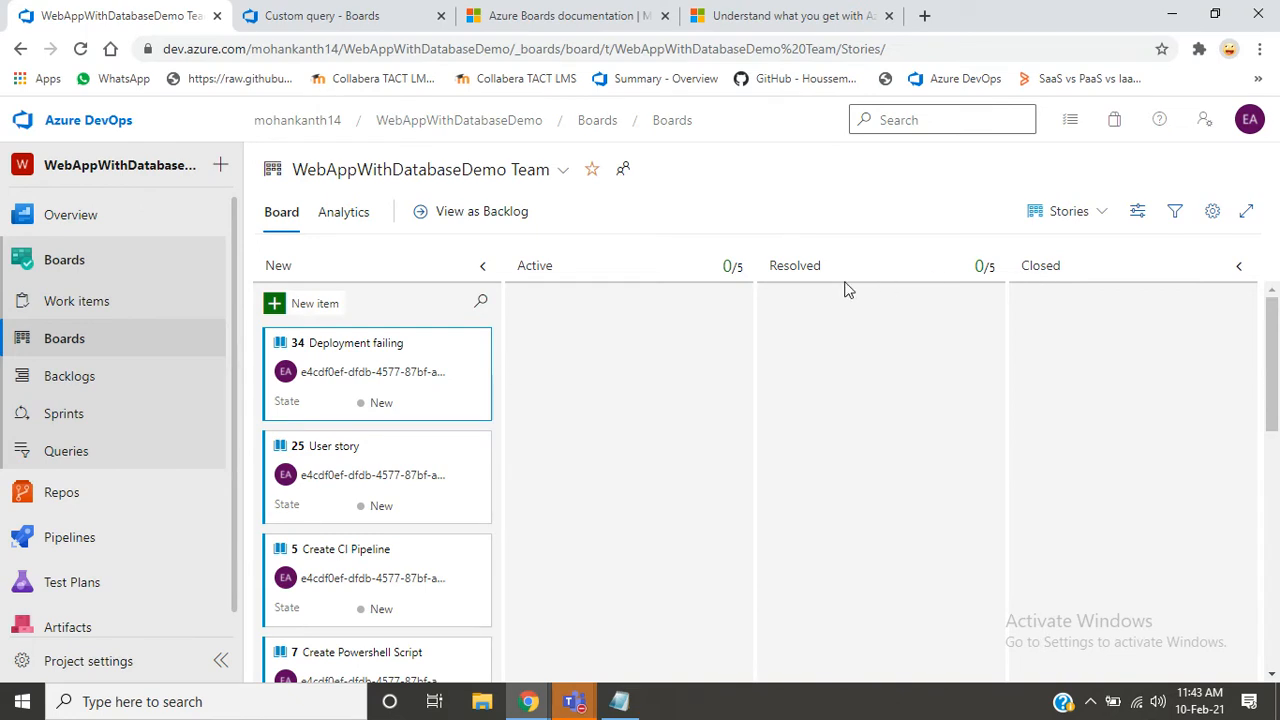
# - Move the Deployment failing card through Active to Resolved, and the Create CI Pipeline and Create Powershell Script cards to Active
pyautogui.moveTo(387, 347); pyautogui.dragTo(617, 337)
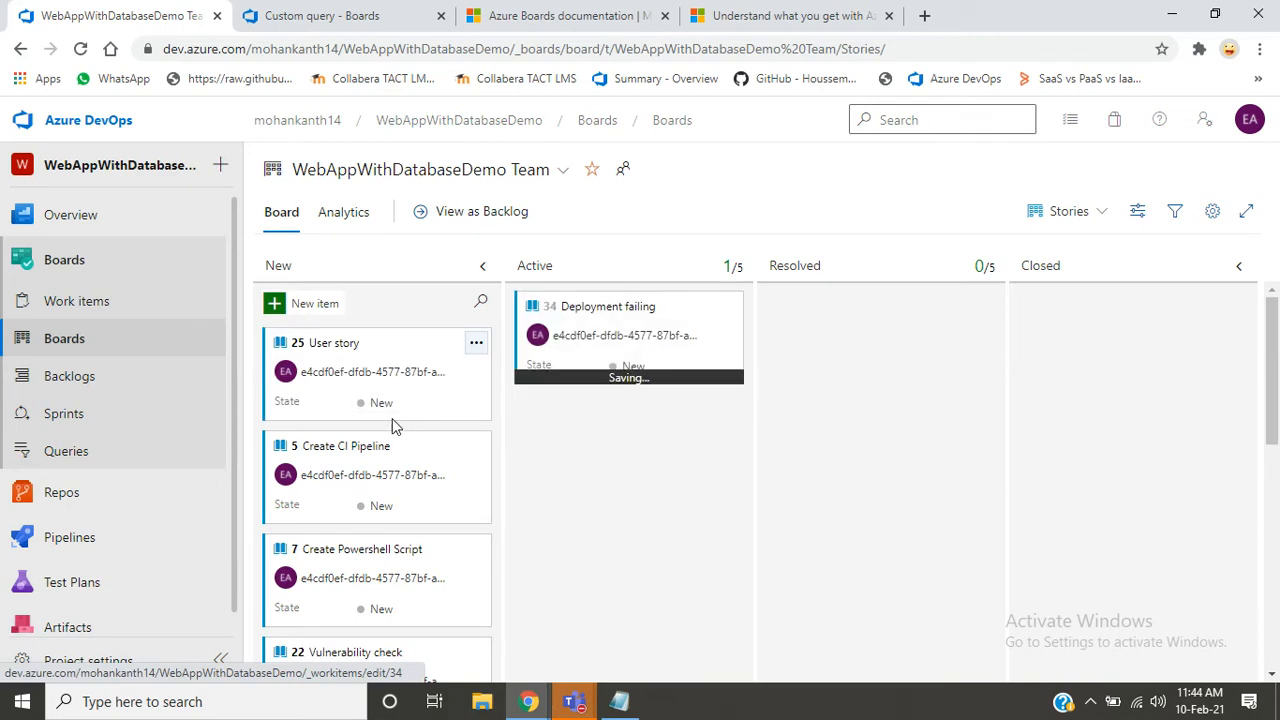
pyautogui.moveTo(356, 447); pyautogui.dragTo(631, 432)
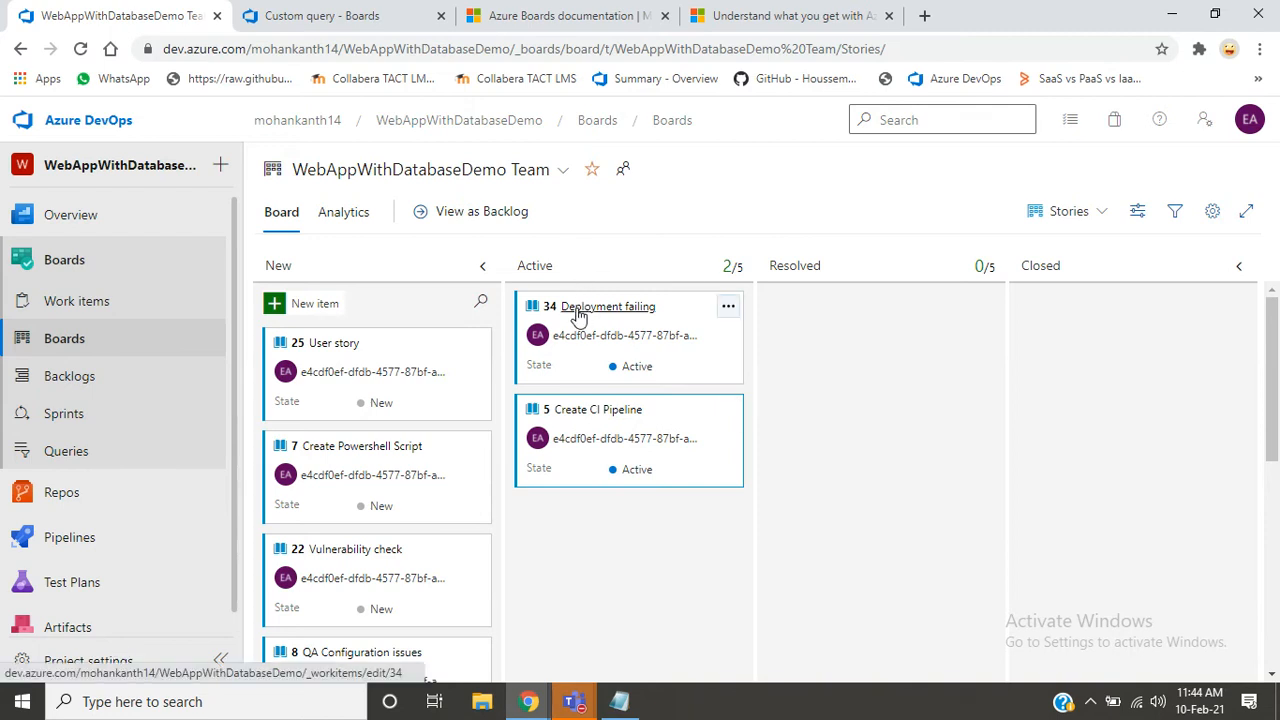
pyautogui.moveTo(706, 313); pyautogui.dragTo(826, 307)
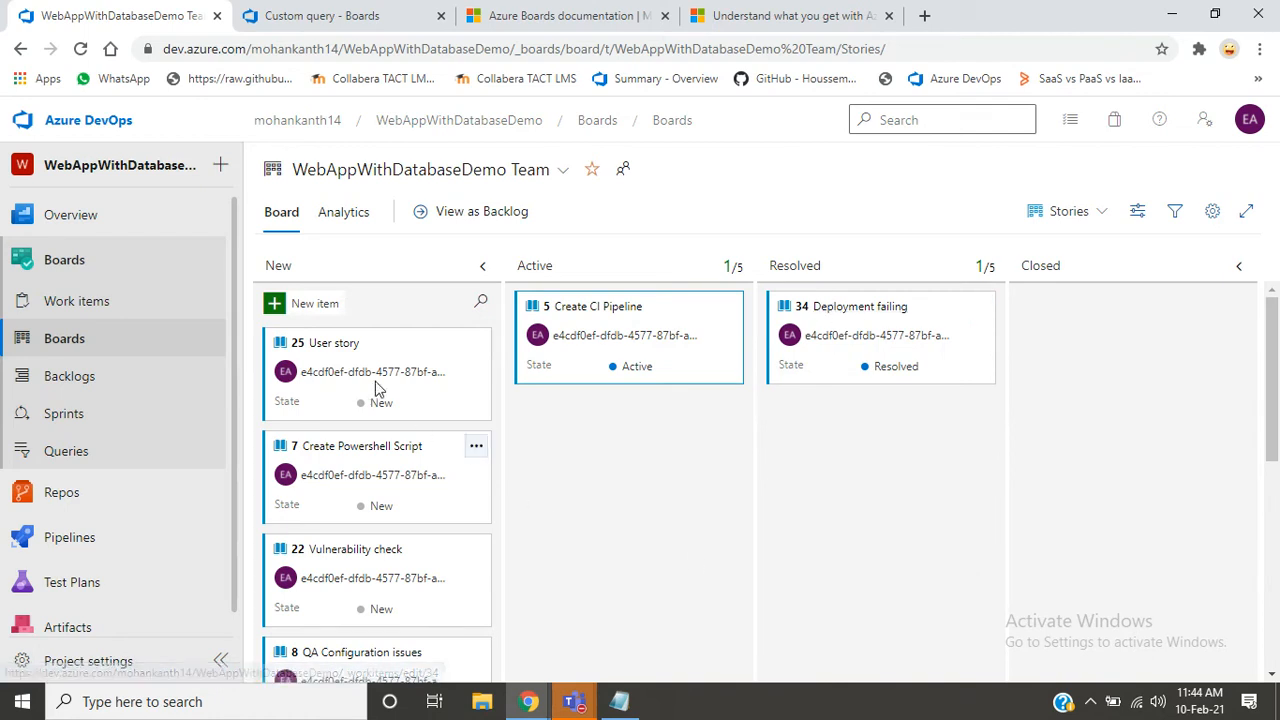
pyautogui.moveTo(355, 447); pyautogui.dragTo(614, 452)
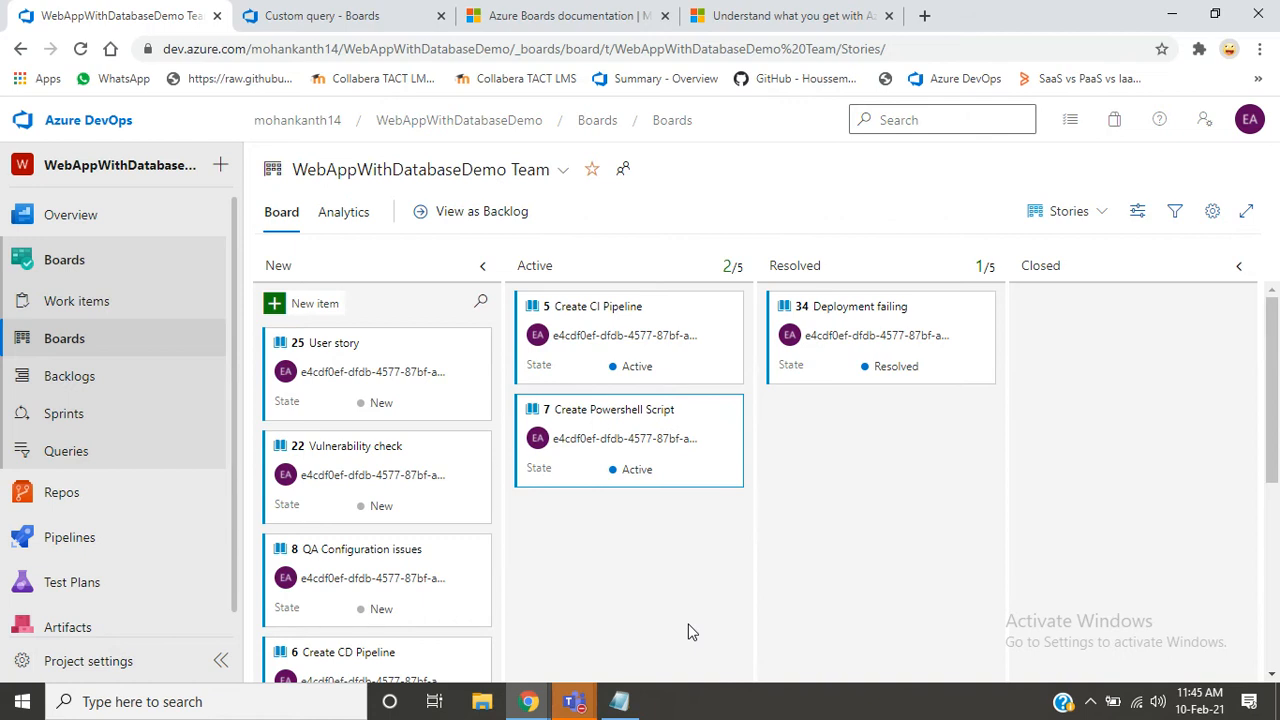
pyautogui.click(689, 626)
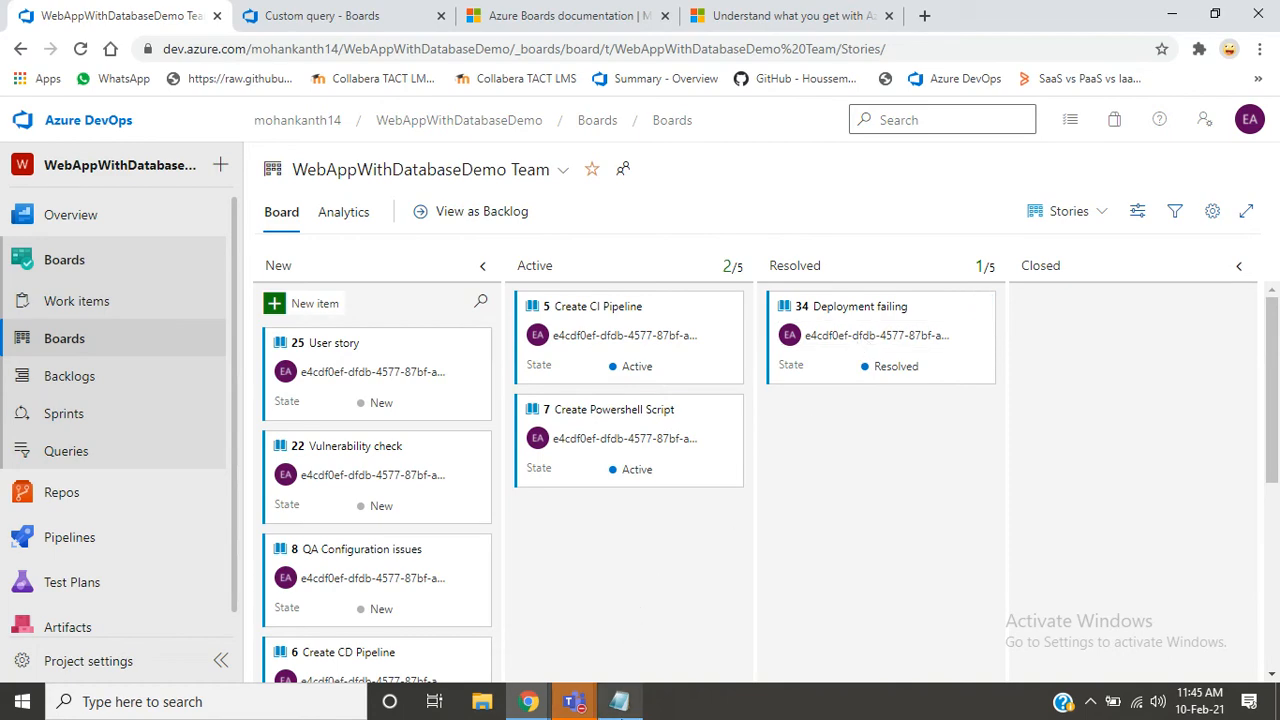
pyautogui.click(620, 703)
pyautogui.click(620, 712)
pyautogui.click(620, 703)
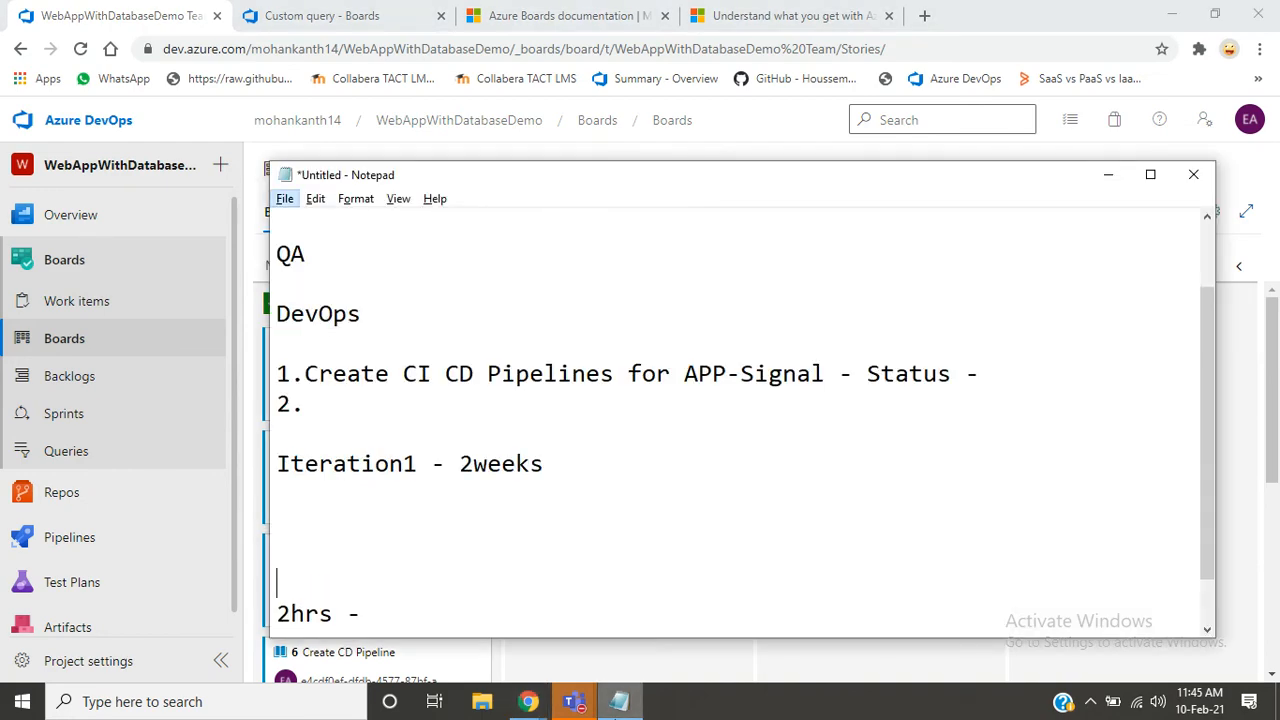
pyautogui.click(620, 703)
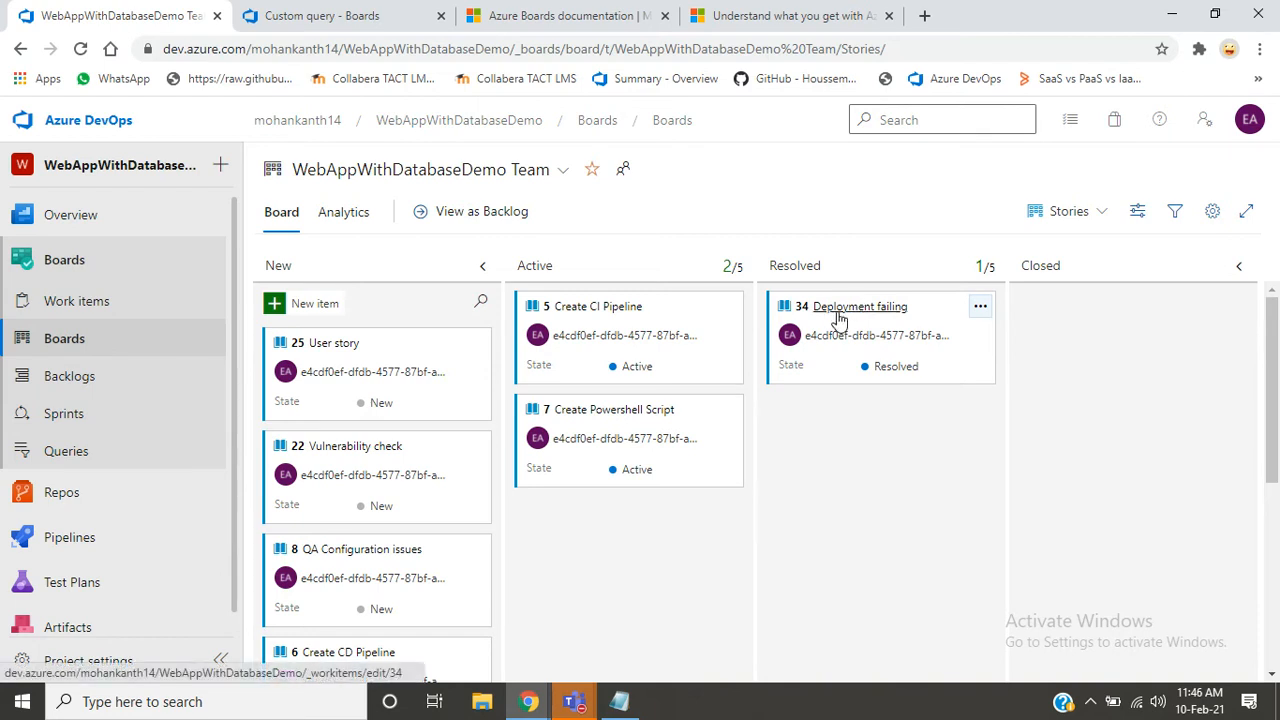
# - Move the Deployment failing card to Closed and the Create Powershell Script and Create CI Pipeline cards to Resolved
pyautogui.moveTo(838, 318); pyautogui.dragTo(1087, 313)
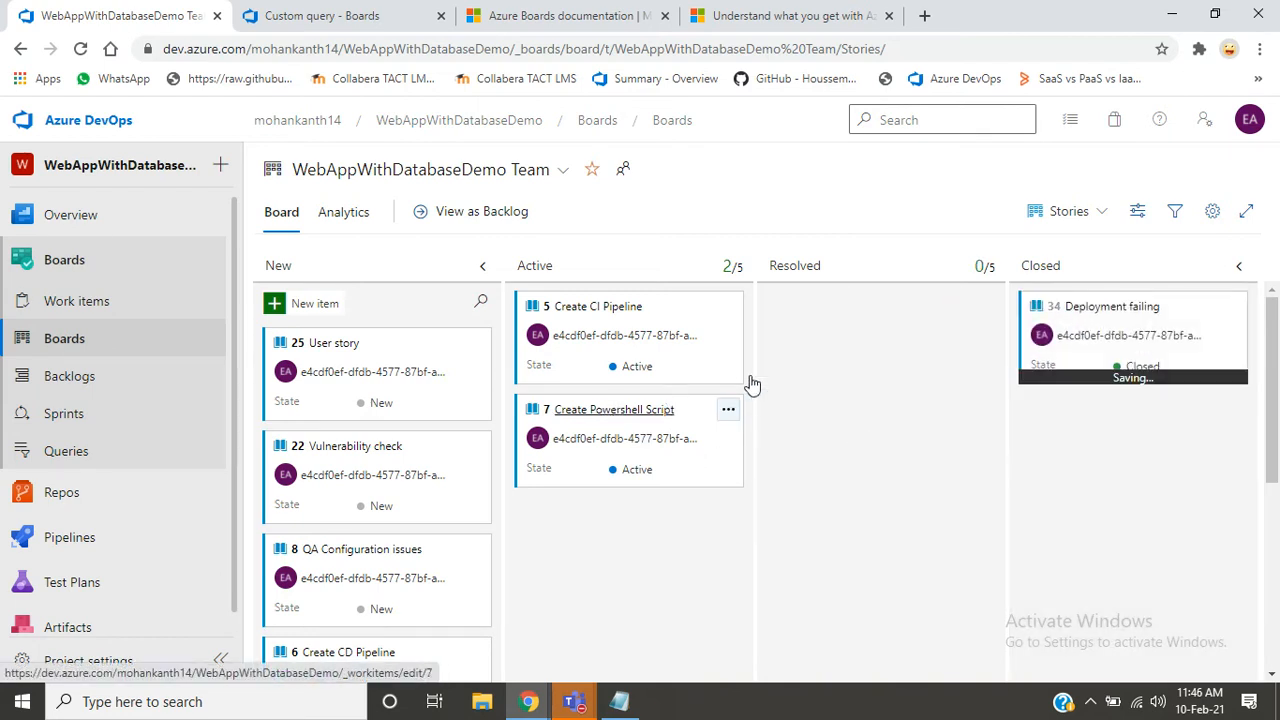
pyautogui.moveTo(752, 383); pyautogui.dragTo(846, 288)
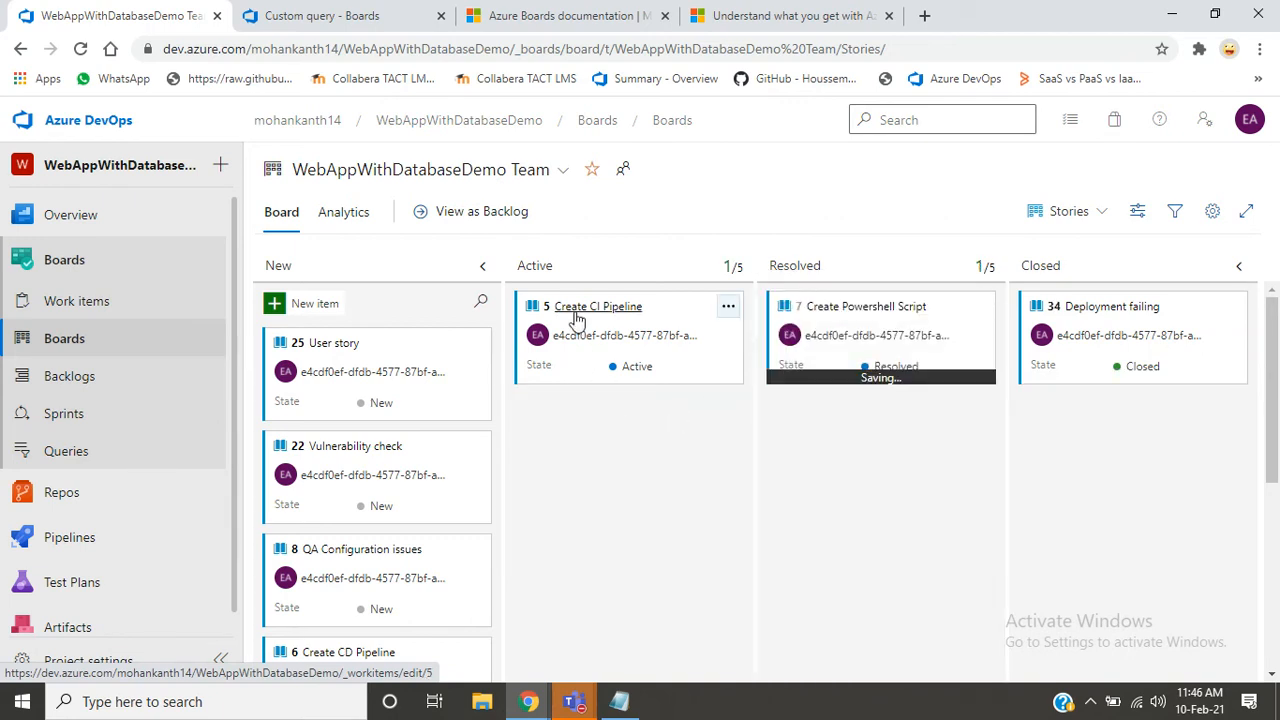
pyautogui.moveTo(711, 377); pyautogui.dragTo(850, 440)
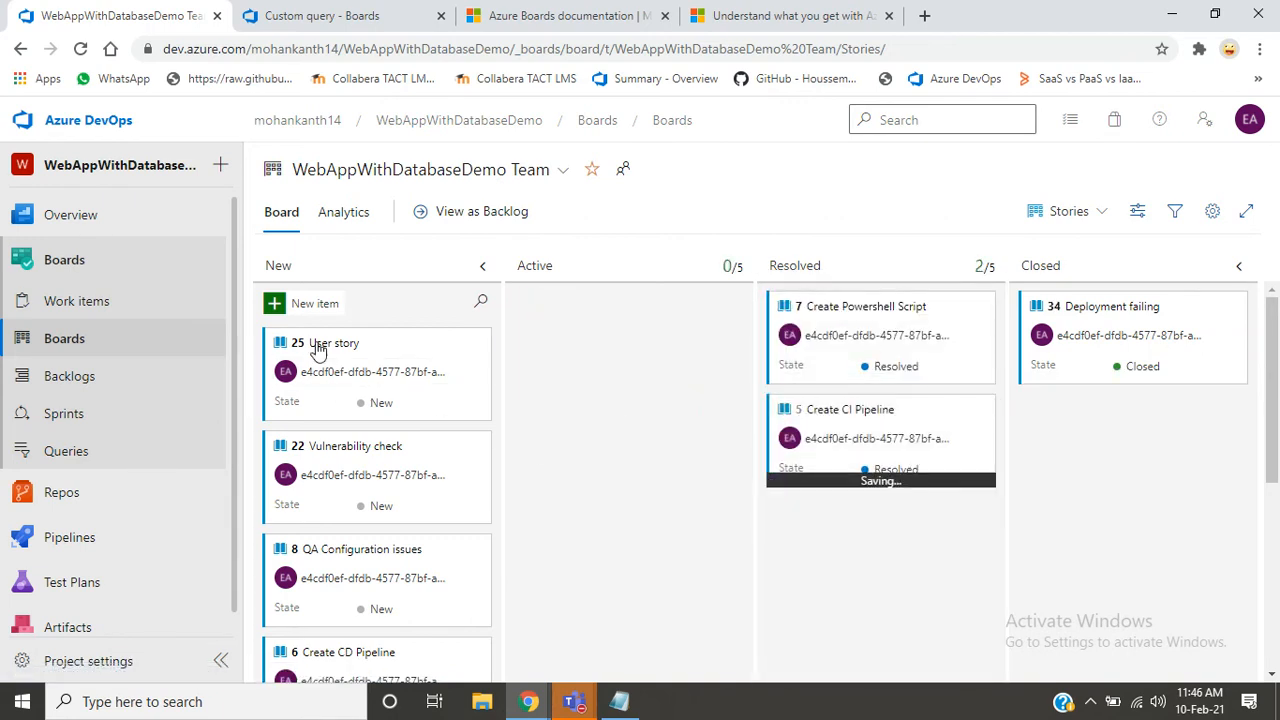
# - Move the User story and Vulnerability check cards to Active and the Create Powershell Script card to Closed
pyautogui.moveTo(318, 348); pyautogui.dragTo(560, 320)
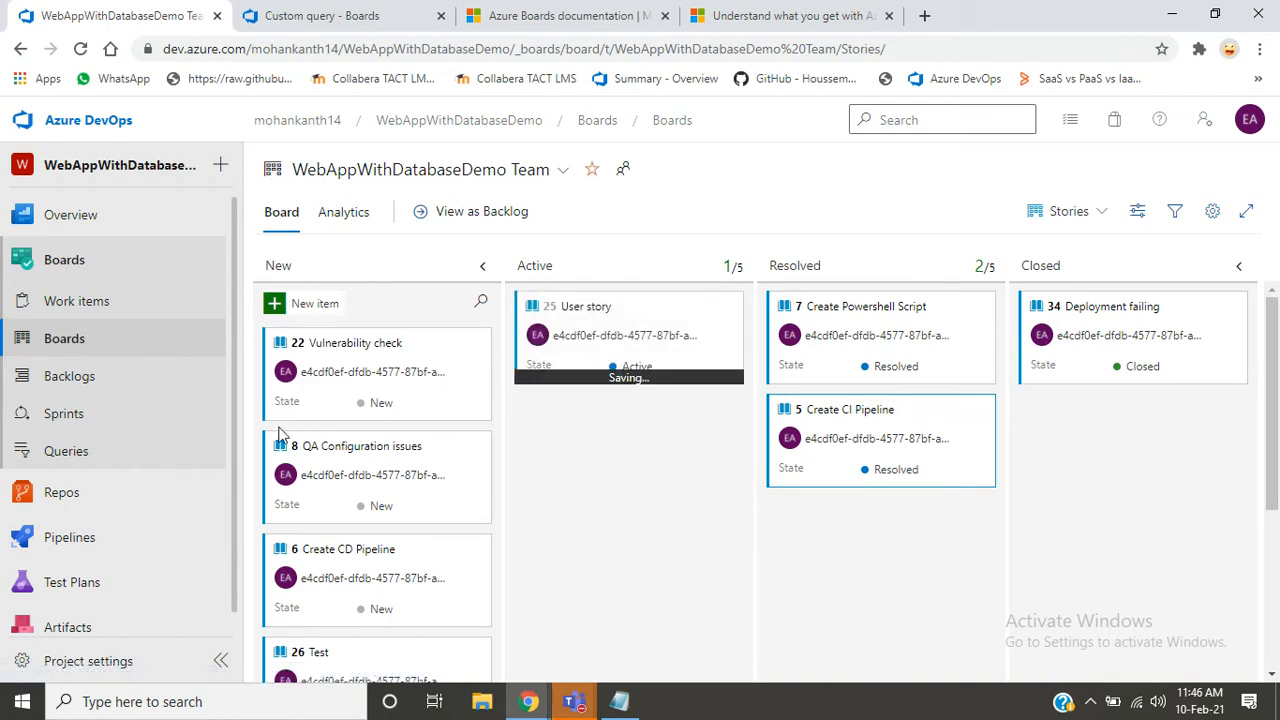
pyautogui.moveTo(305, 346); pyautogui.dragTo(600, 438)
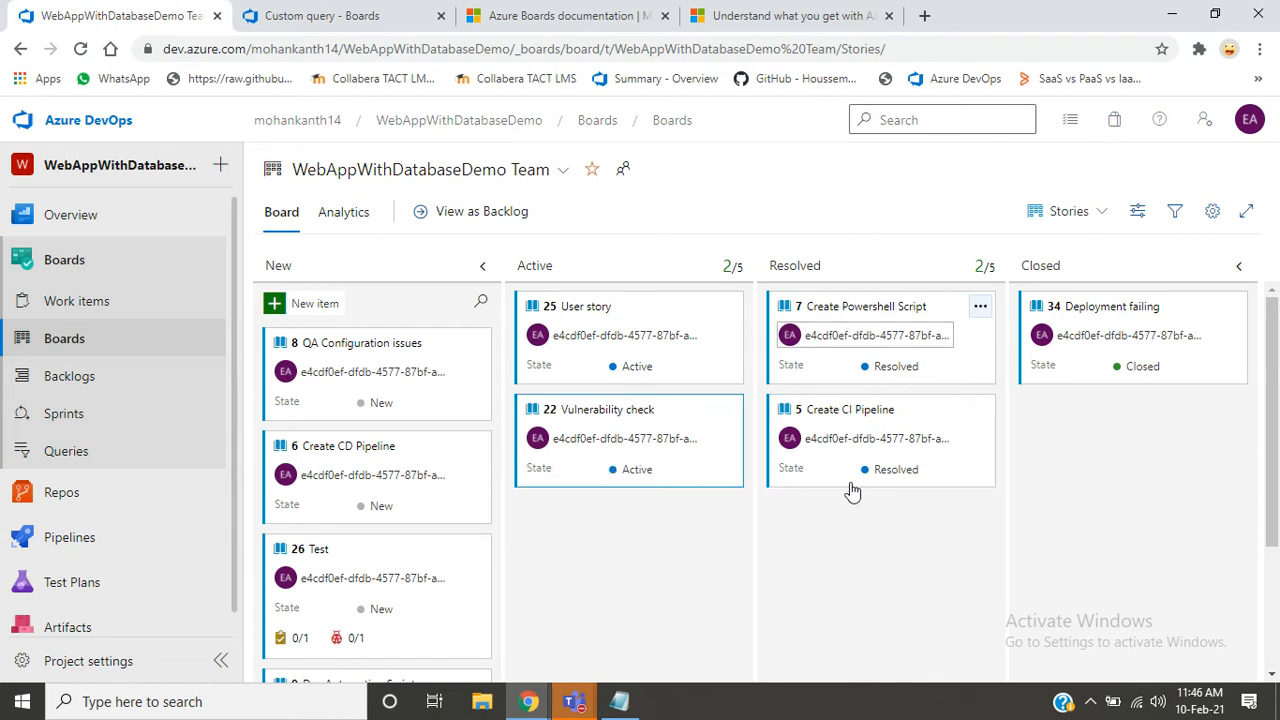
pyautogui.moveTo(885, 312); pyautogui.dragTo(1110, 400)
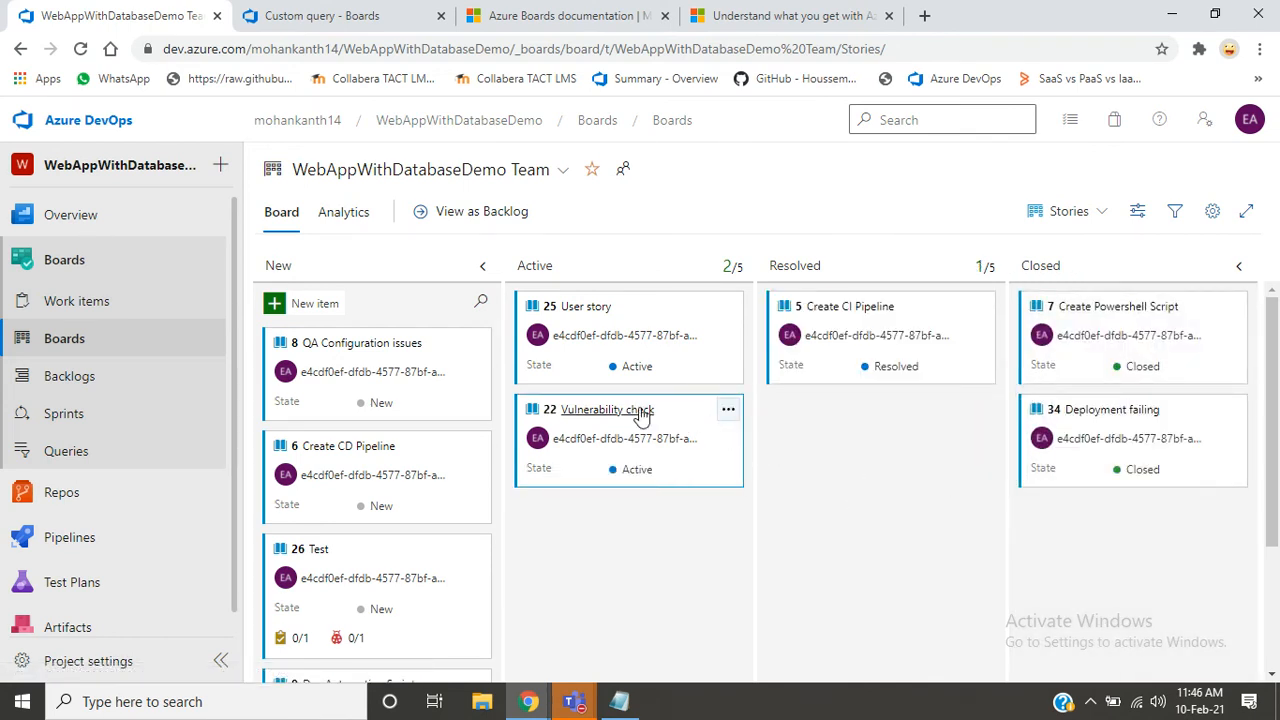
# - Move the Vulnerability check card through Resolved to Closed, the Create CD Pipeline card to Active and the Create CI Pipeline card to Closed
pyautogui.moveTo(640, 417); pyautogui.dragTo(905, 420)
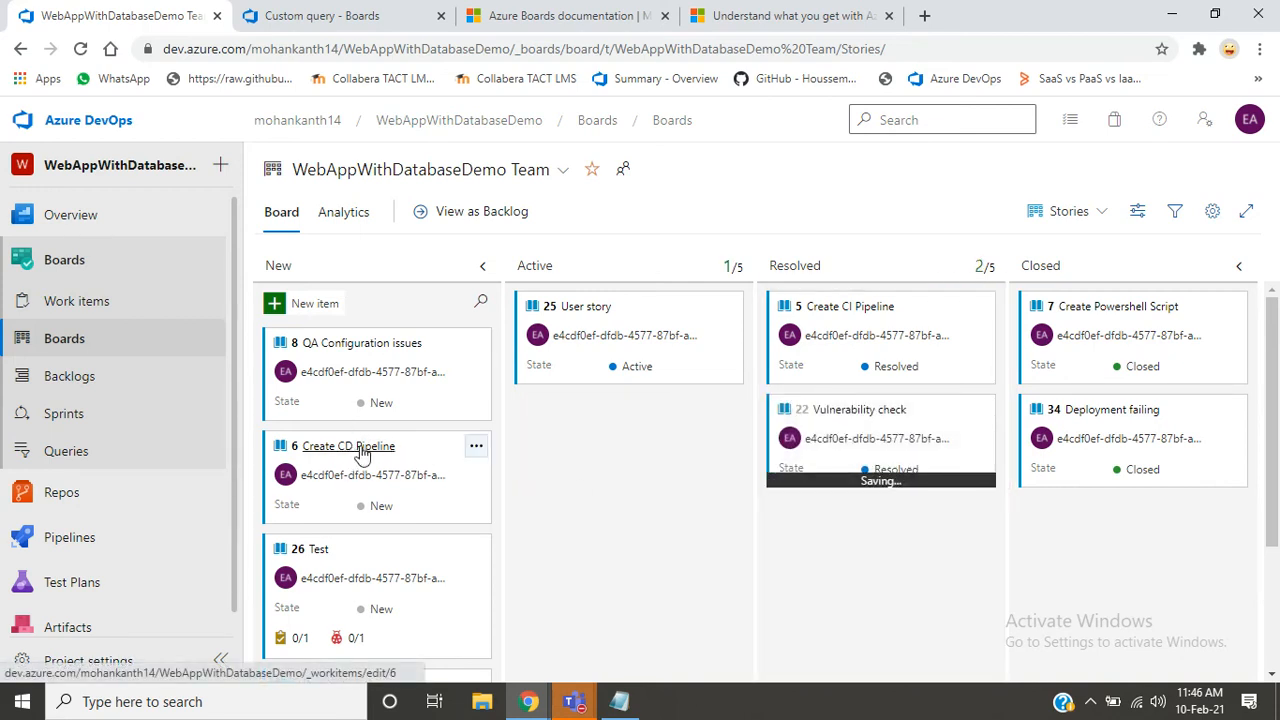
pyautogui.moveTo(362, 452); pyautogui.dragTo(620, 412)
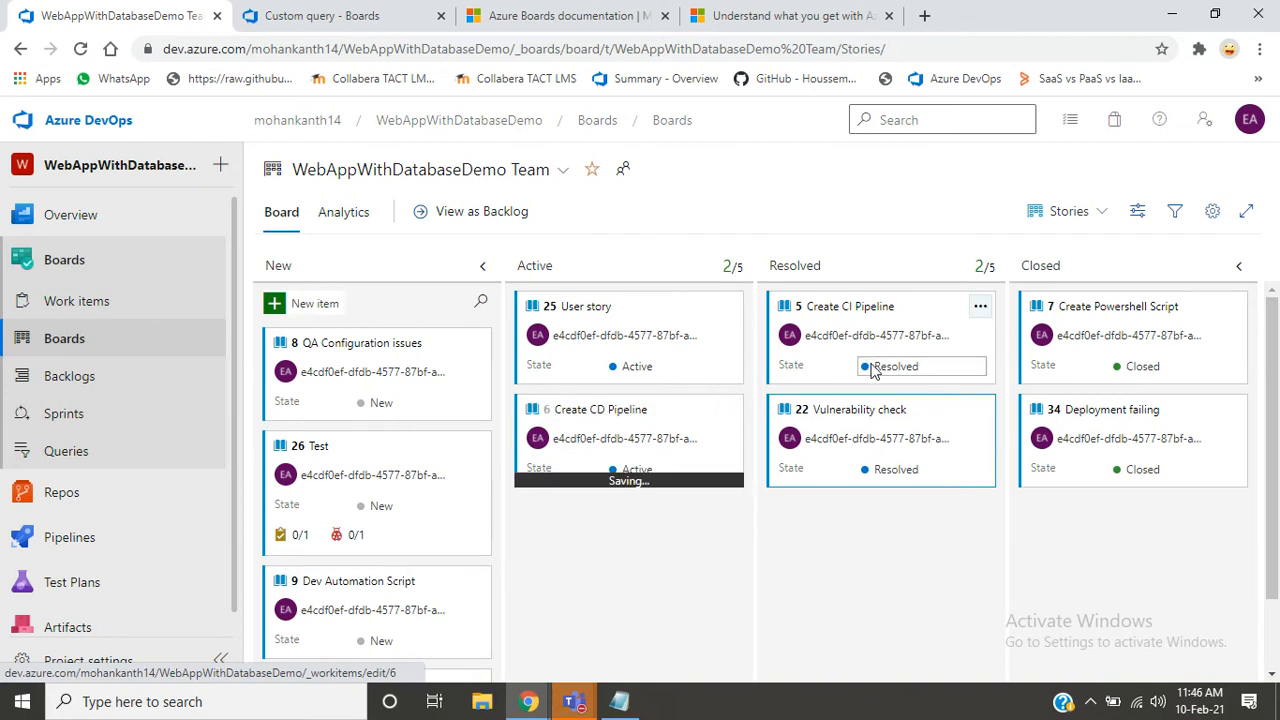
pyautogui.moveTo(871, 417); pyautogui.dragTo(1090, 315)
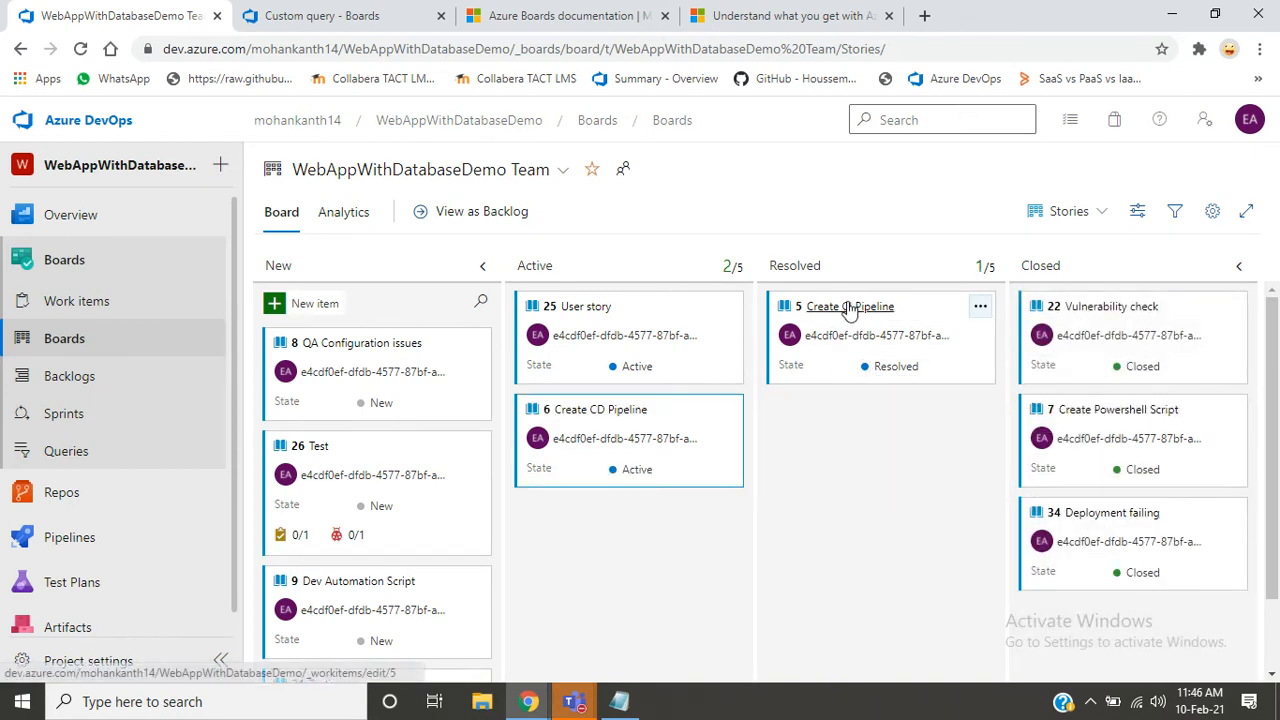
pyautogui.moveTo(1052, 497); pyautogui.dragTo(1140, 525)
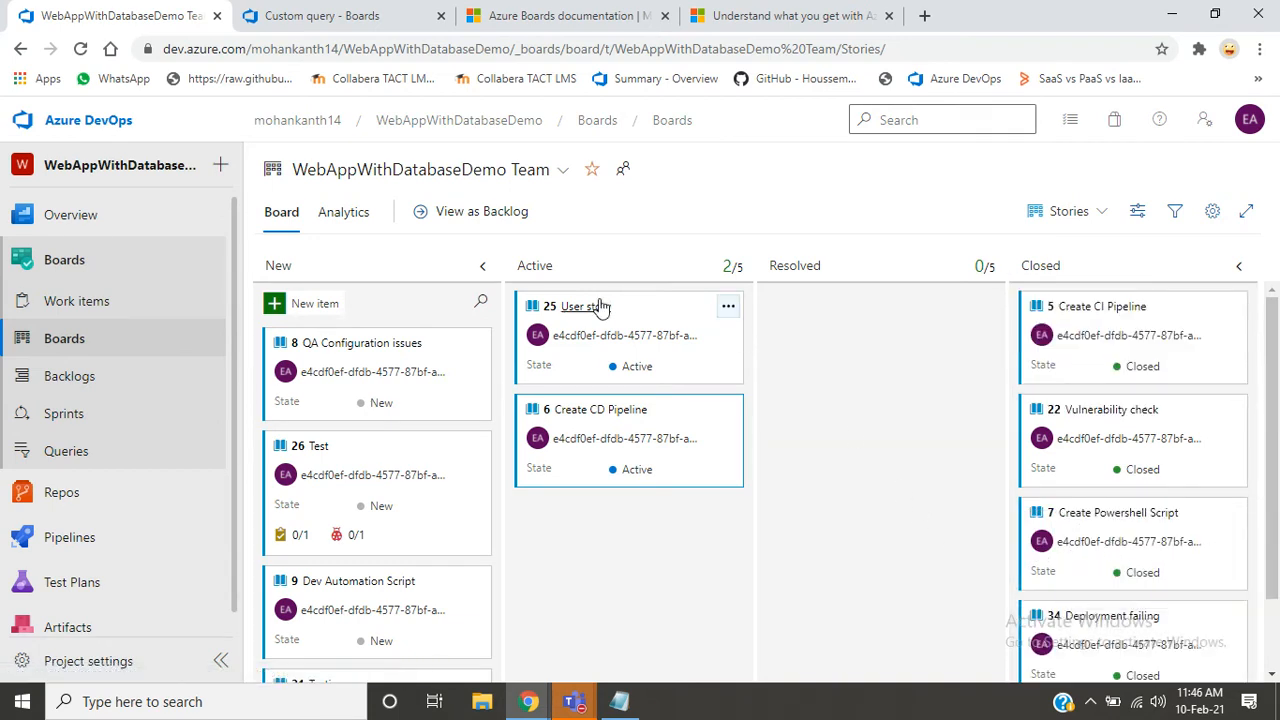
# - Move the User story card to Resolved and the QA Configuration issues and Test cards to Active
pyautogui.moveTo(602, 306); pyautogui.dragTo(886, 296)
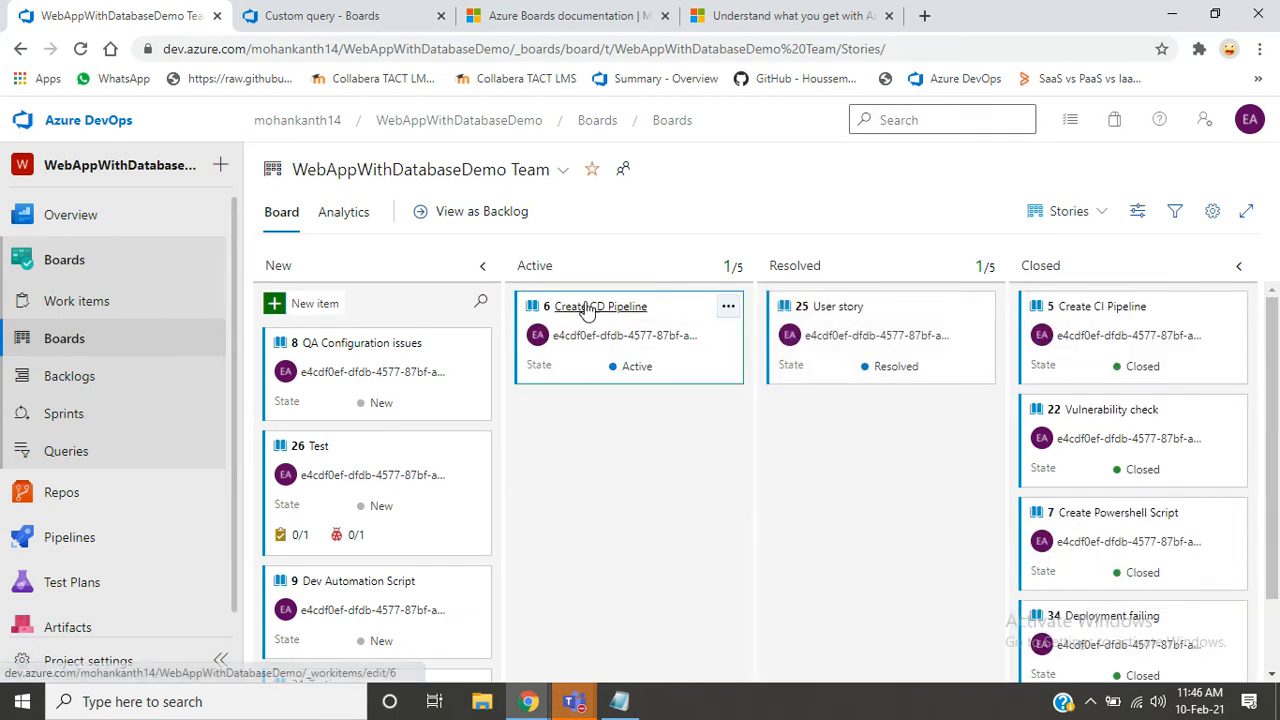
pyautogui.moveTo(371, 343); pyautogui.dragTo(620, 432)
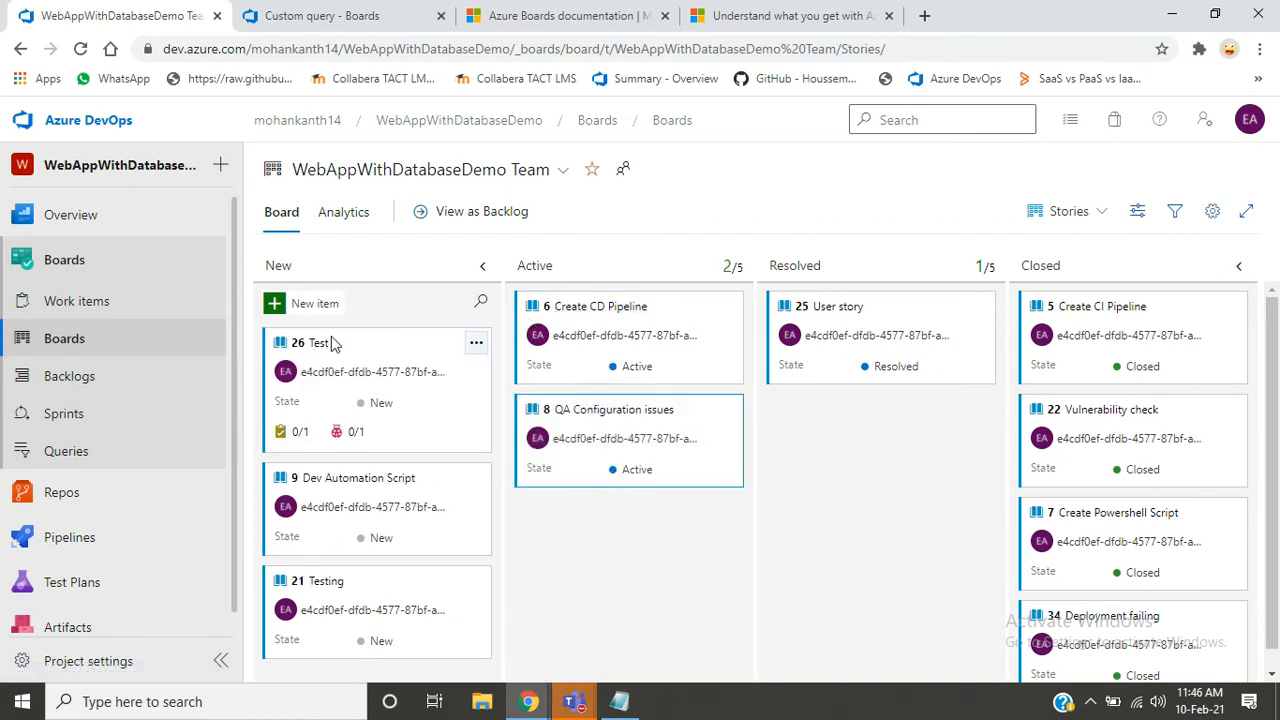
pyautogui.moveTo(329, 346); pyautogui.dragTo(614, 538)
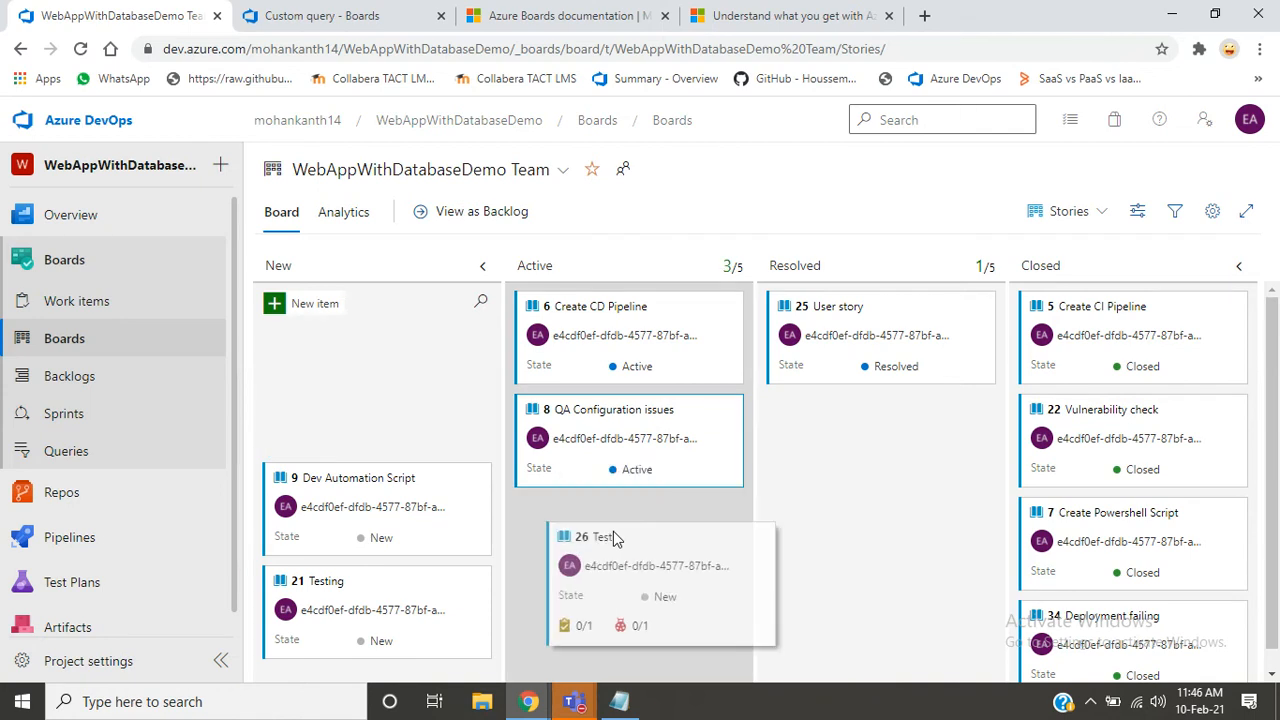
# - Move the Create CD Pipeline card through Resolved to Closed and the Dev Automation Script card to Active
pyautogui.moveTo(624, 322); pyautogui.dragTo(785, 405)
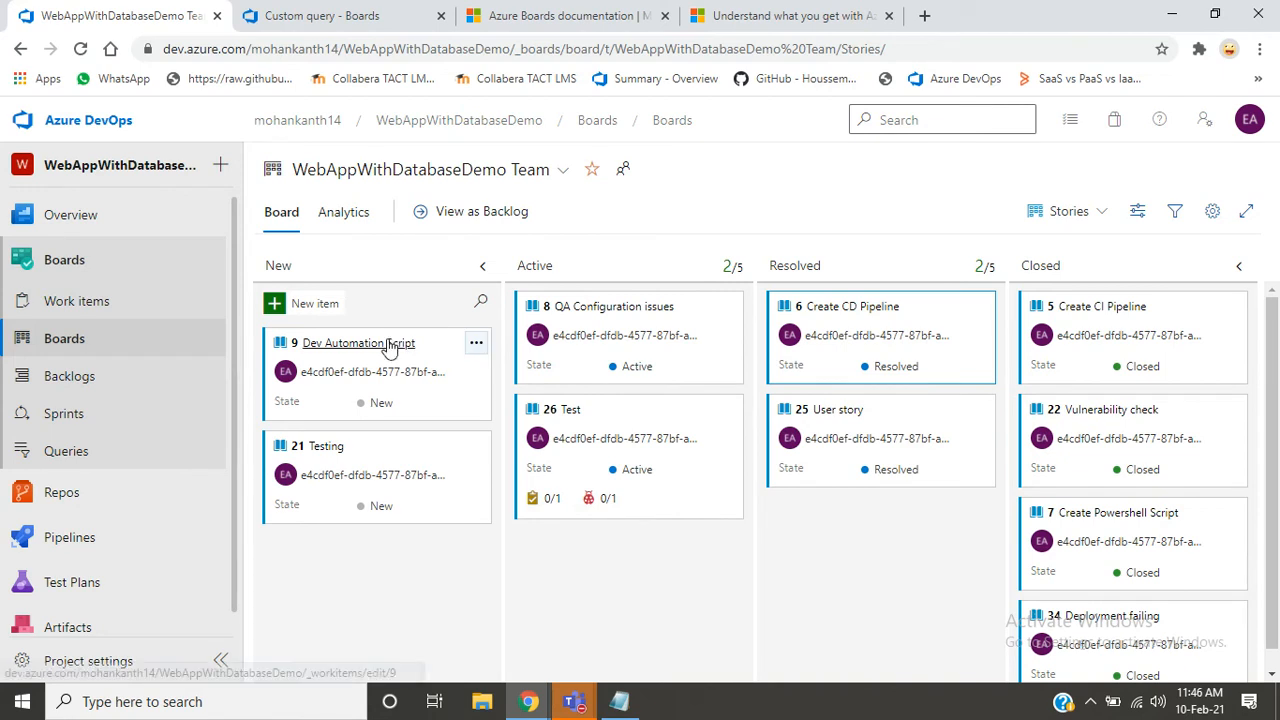
pyautogui.moveTo(390, 342); pyautogui.dragTo(608, 540)
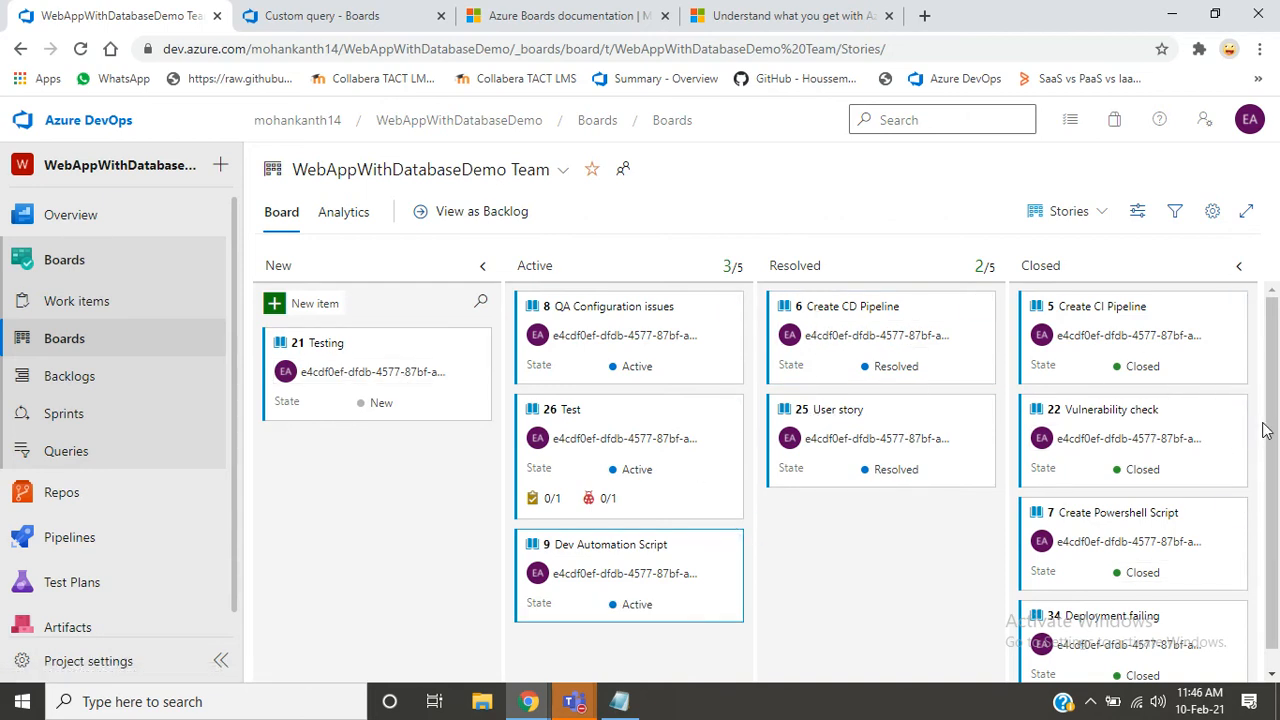
pyautogui.moveTo(1275, 462); pyautogui.dragTo(1274, 406)
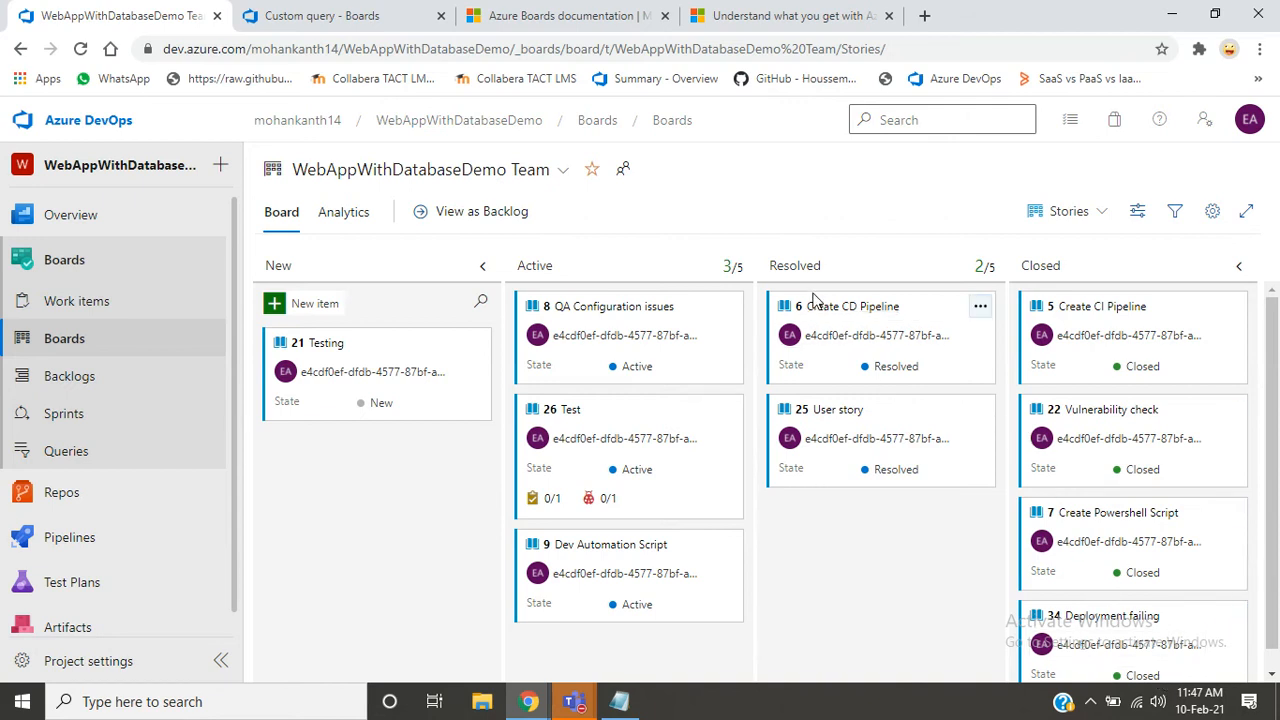
pyautogui.moveTo(817, 299); pyautogui.dragTo(1048, 360)
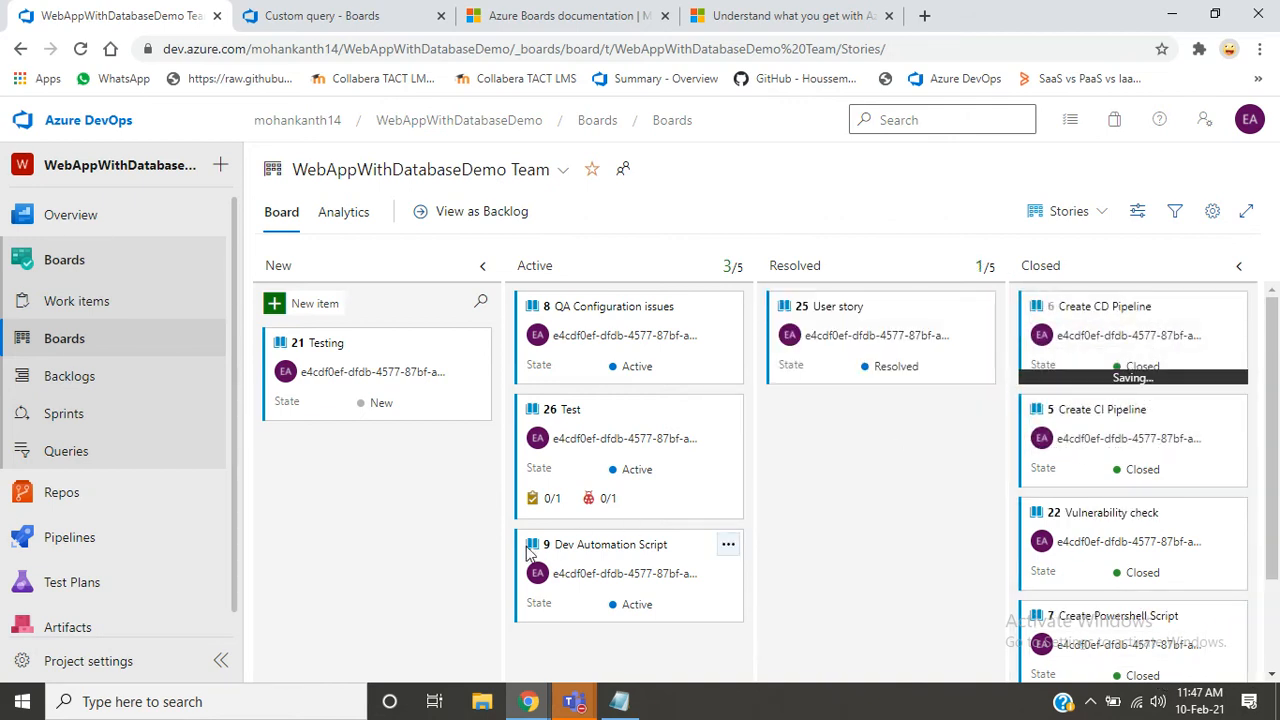
# - Move the Test card to Resolved and return it to the Active column
pyautogui.moveTo(569, 411); pyautogui.dragTo(868, 410)
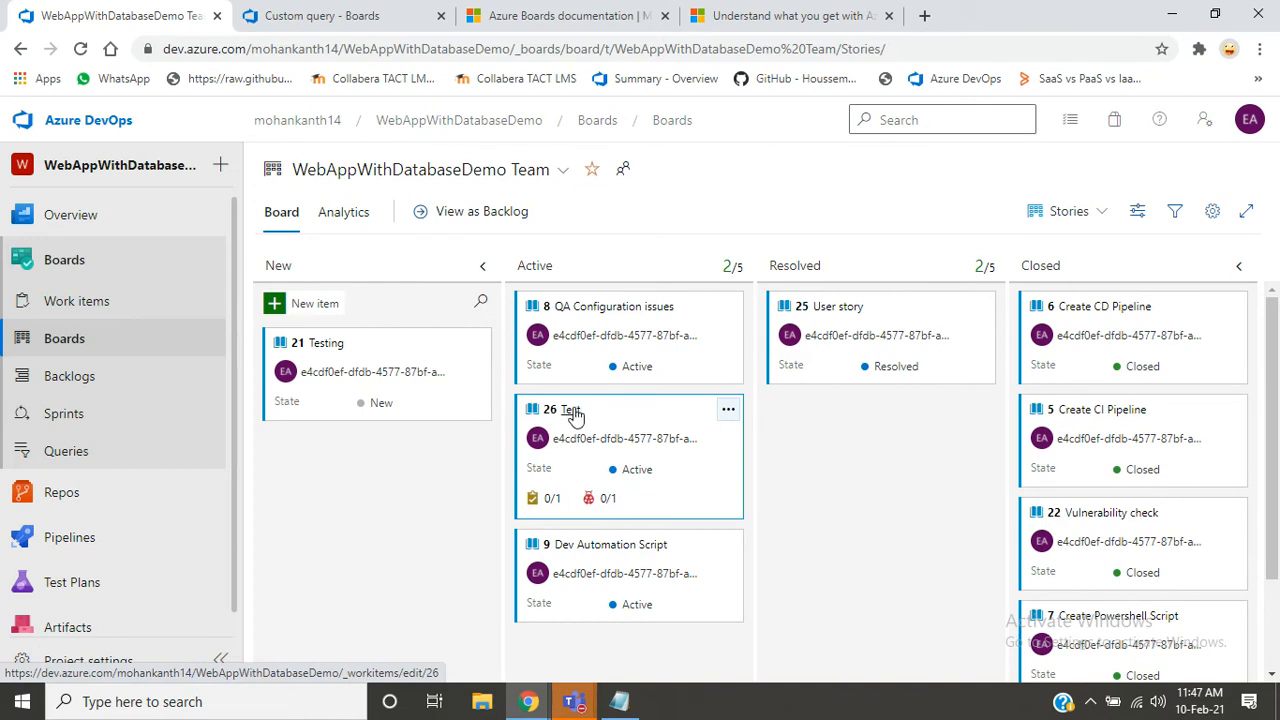
pyautogui.moveTo(571, 411); pyautogui.dragTo(826, 411)
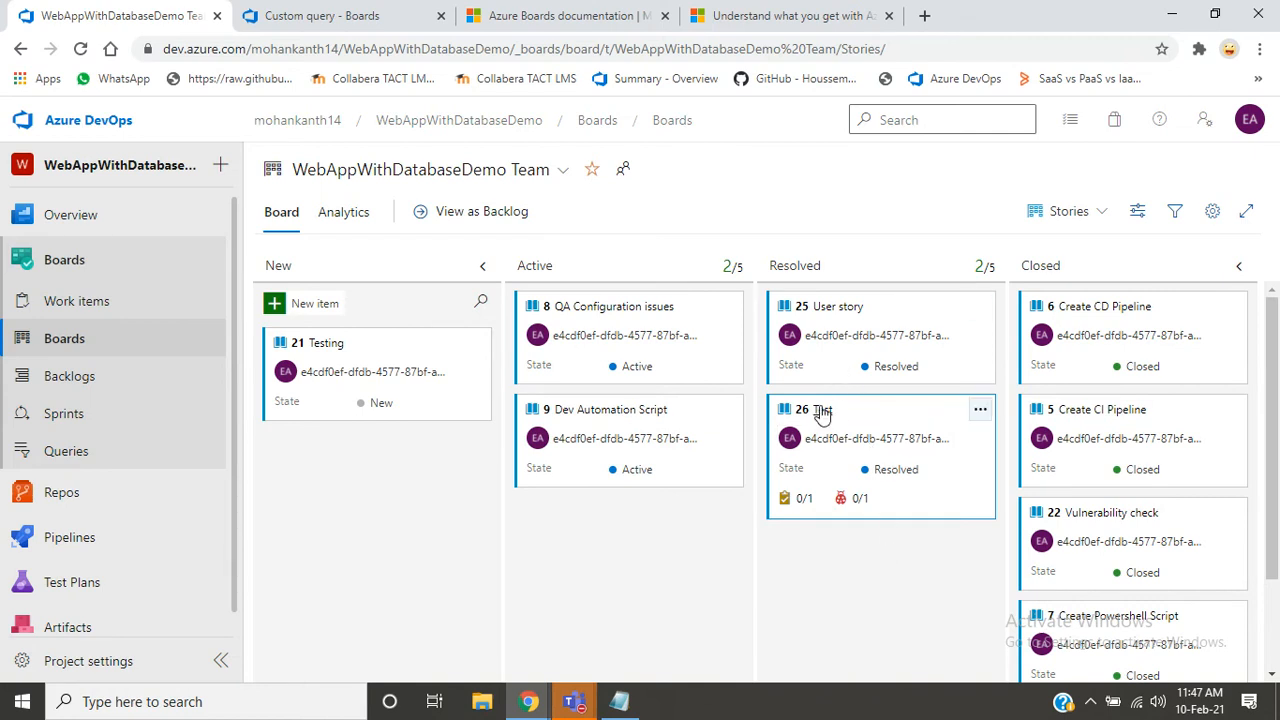
pyautogui.moveTo(966, 408); pyautogui.dragTo(835, 428)
pyautogui.moveTo(823, 410); pyautogui.dragTo(595, 543)
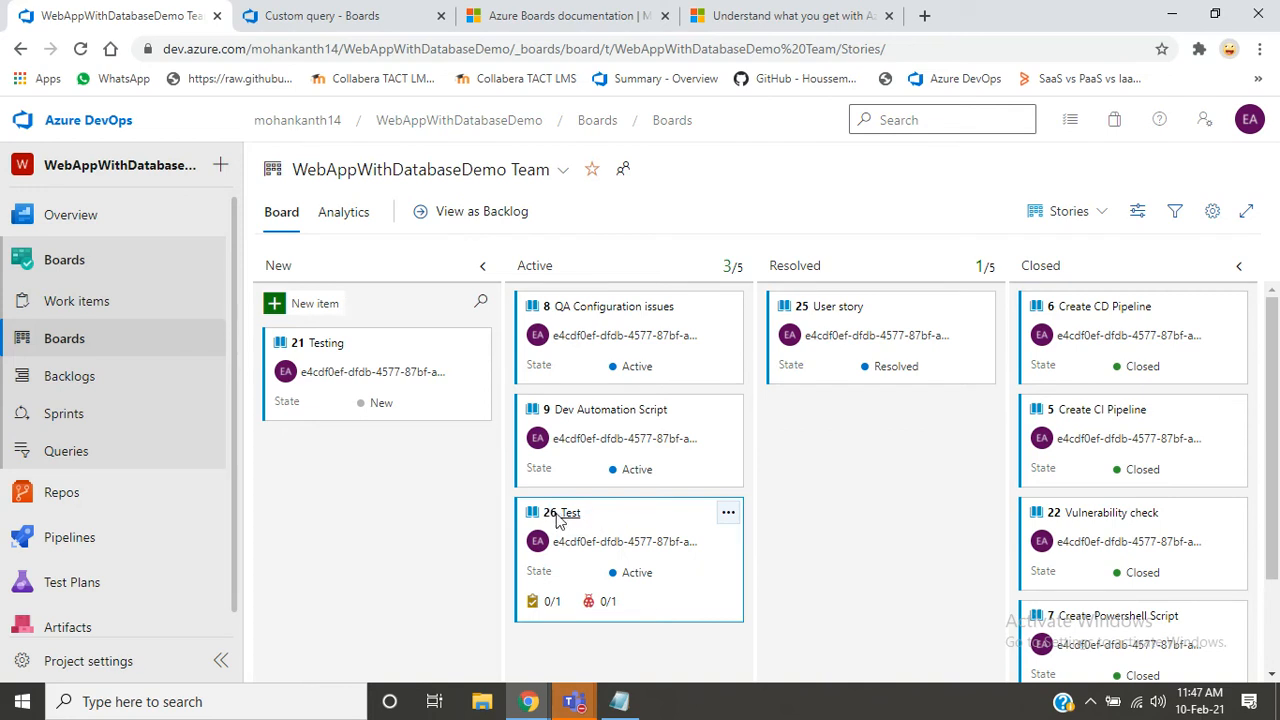
# - Move the Test card from Active through Resolved to the Closed column
pyautogui.doubleClick(882, 421)
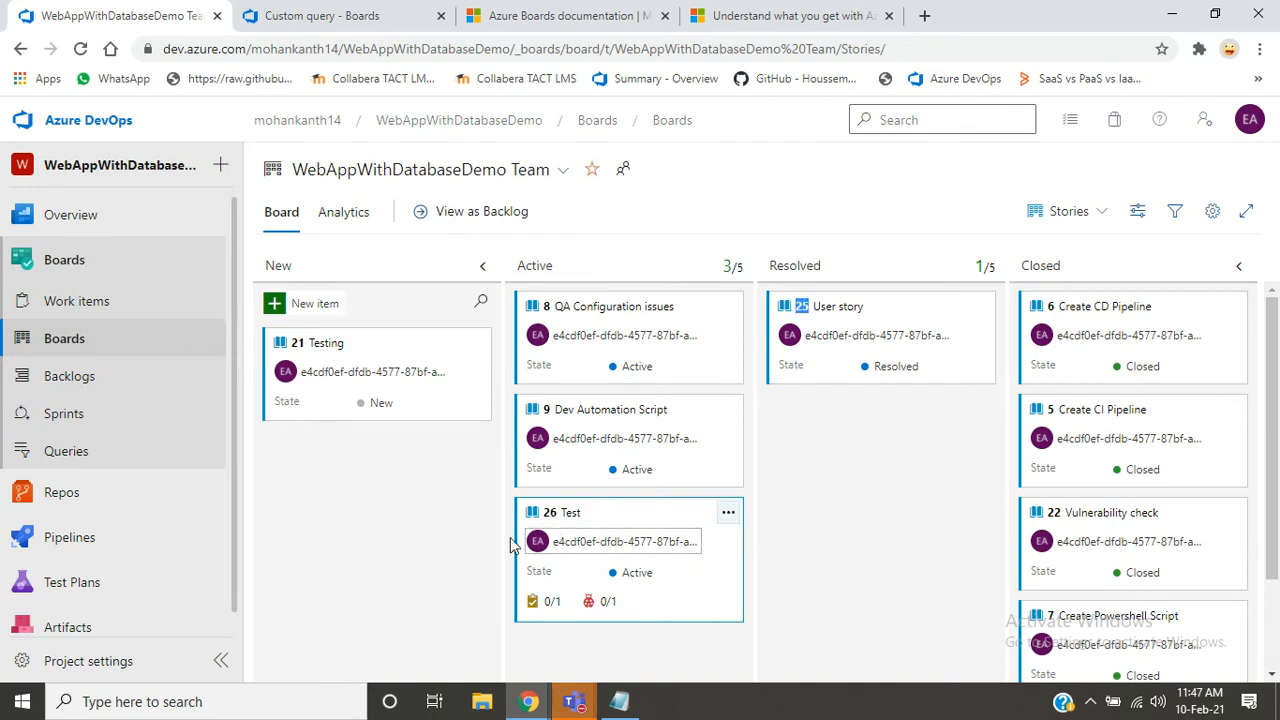
pyautogui.moveTo(566, 517); pyautogui.dragTo(812, 435)
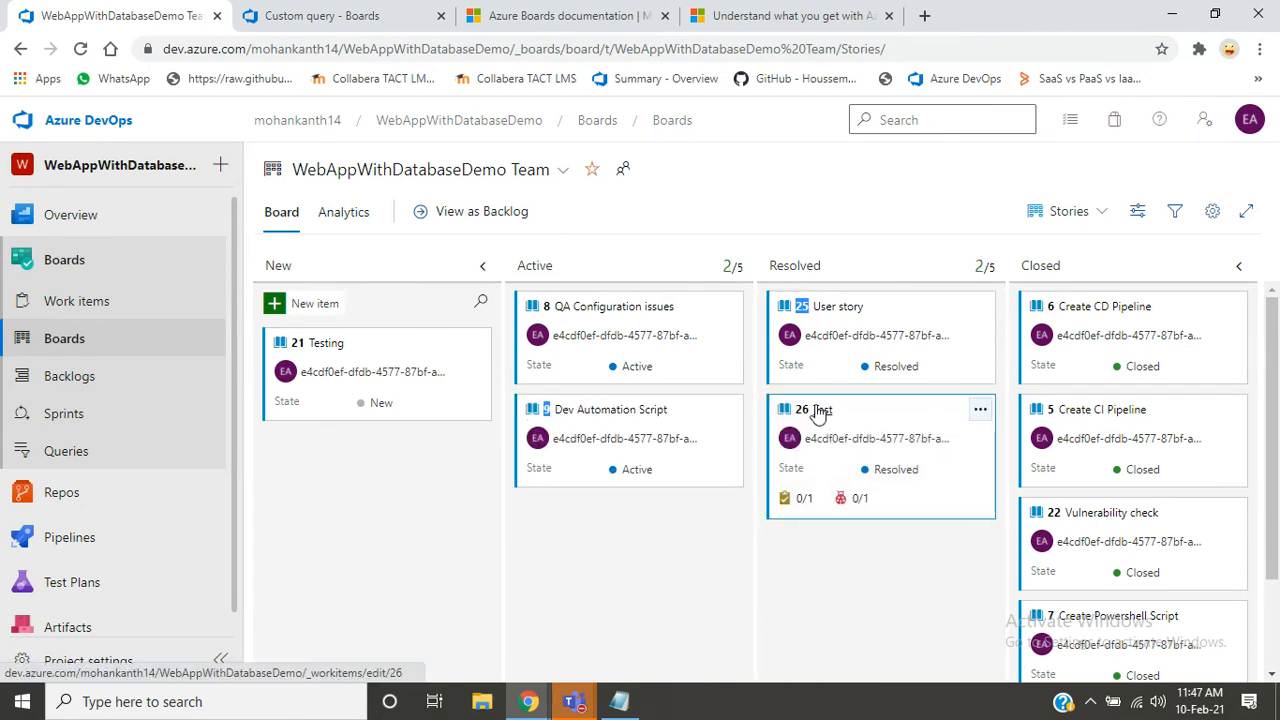
pyautogui.moveTo(841, 409); pyautogui.dragTo(1127, 448)
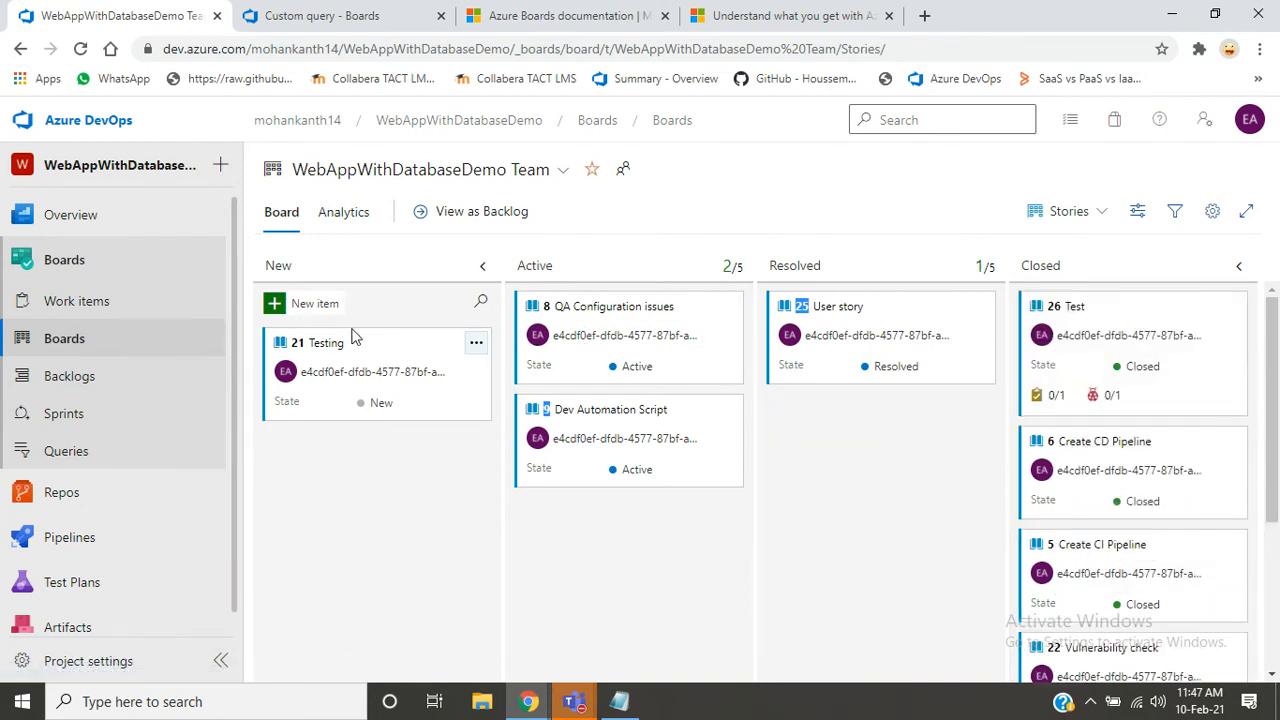
# - Move the Testing card to Active and the QA Configuration issues and Dev Automation Script cards to Resolved
pyautogui.moveTo(323, 352); pyautogui.dragTo(563, 523)
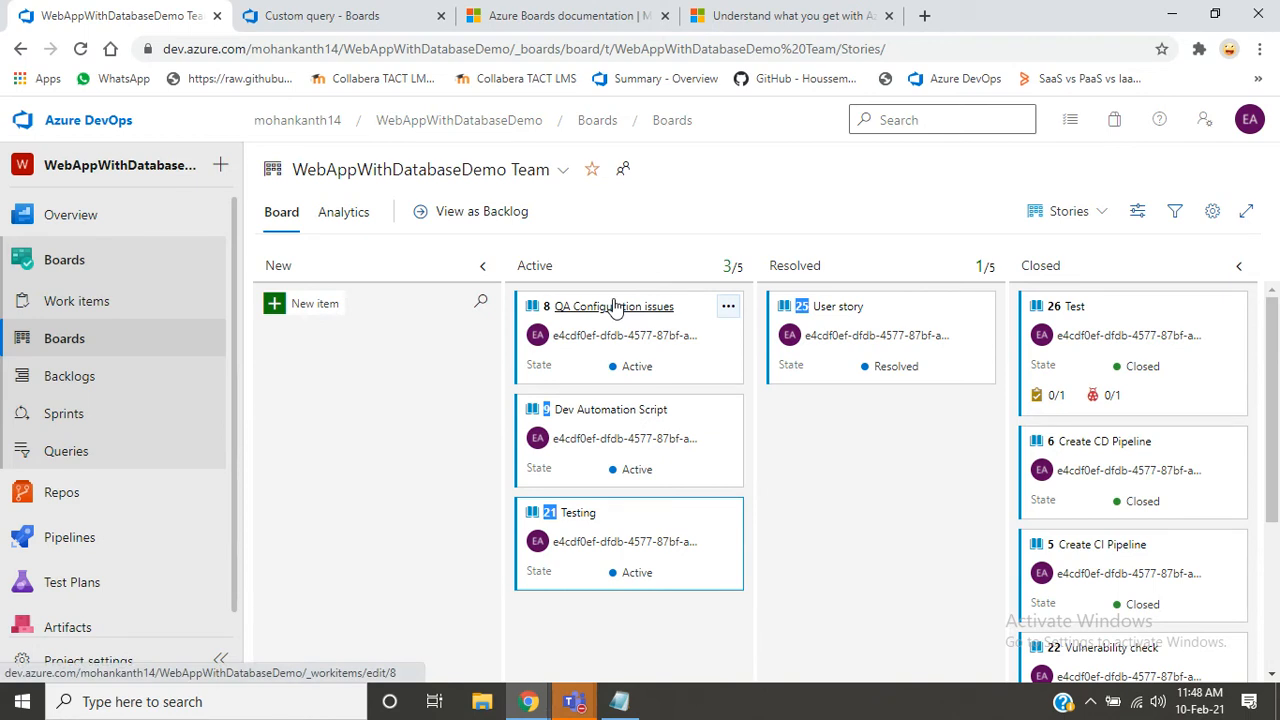
pyautogui.moveTo(614, 308); pyautogui.dragTo(850, 440)
pyautogui.moveTo(600, 303); pyautogui.dragTo(843, 556)
# - Move the User story, QA Configuration issues and Dev Automation Script cards from Resolved to Closed
pyautogui.moveTo(831, 308); pyautogui.dragTo(1043, 360)
pyautogui.moveTo(820, 306); pyautogui.dragTo(1071, 362)
pyautogui.moveTo(920, 355); pyautogui.dragTo(829, 312)
pyautogui.moveTo(1052, 370); pyautogui.dragTo(1123, 368)
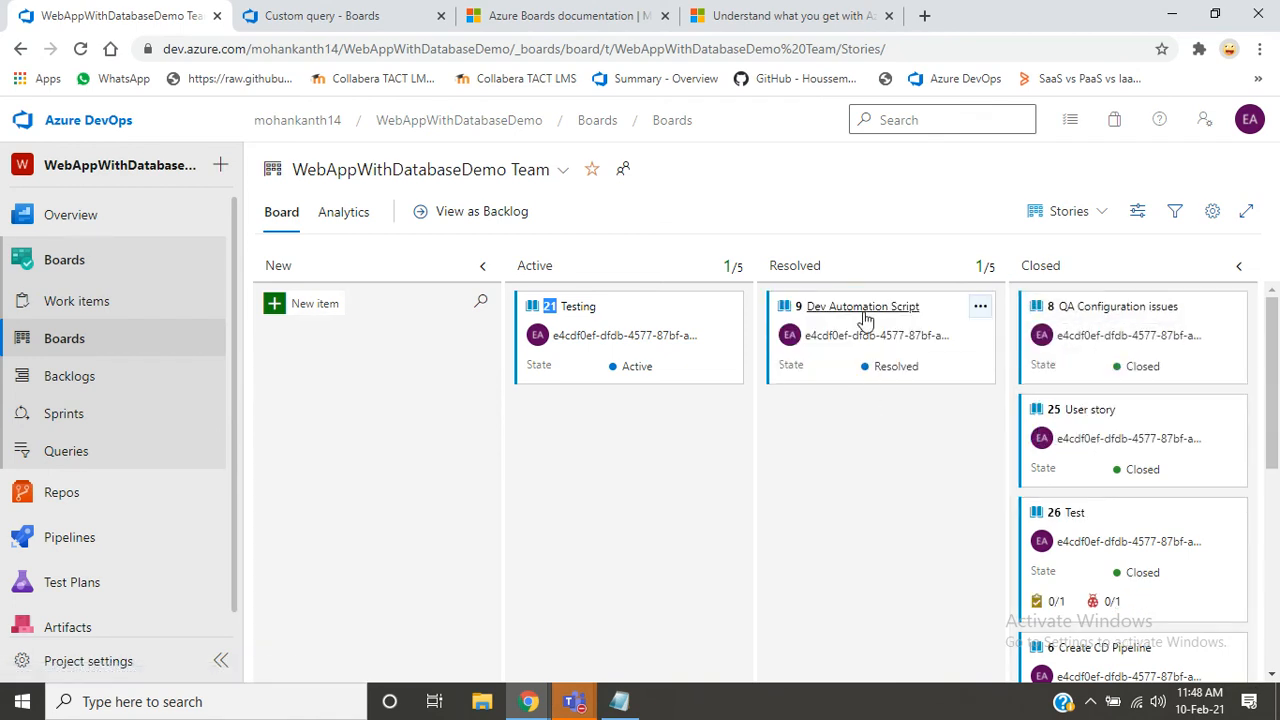
pyautogui.moveTo(880, 326); pyautogui.dragTo(1043, 373)
pyautogui.moveTo(1095, 367); pyautogui.dragTo(1090, 320)
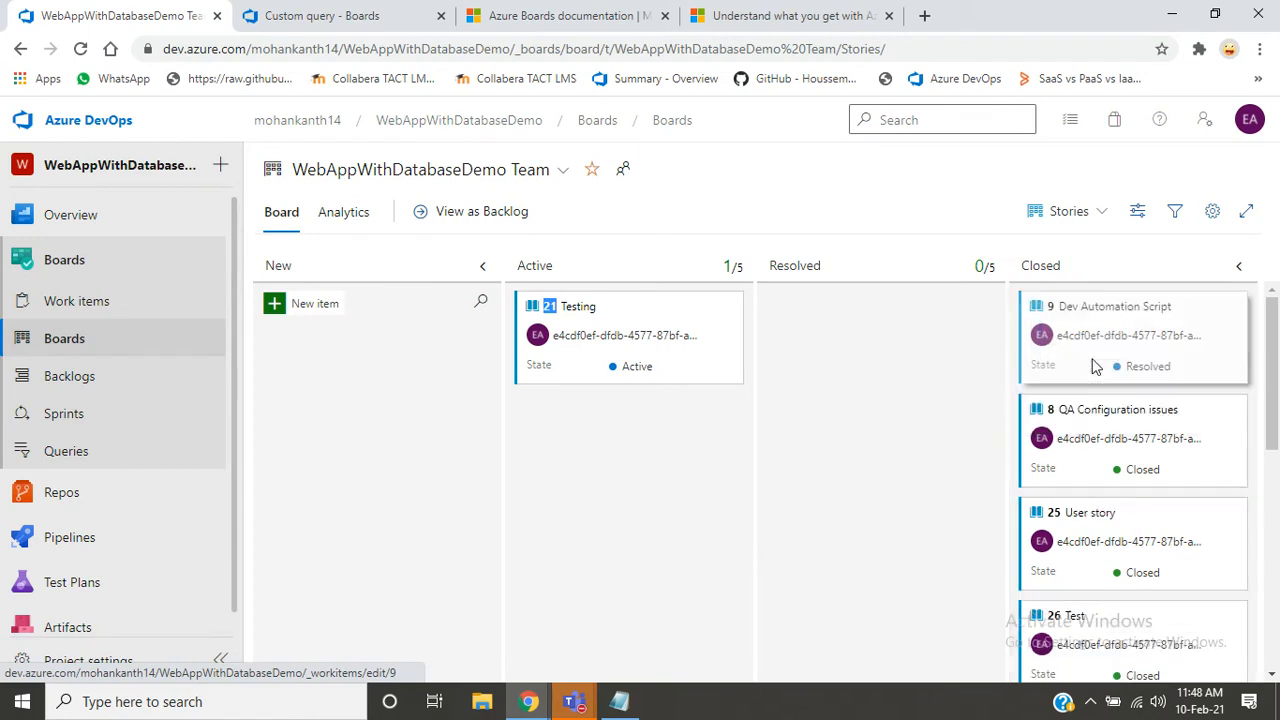
# - Move the Testing card from Active through Resolved to the Closed column
pyautogui.moveTo(588, 310); pyautogui.dragTo(823, 319)
pyautogui.moveTo(1035, 343); pyautogui.dragTo(1119, 334)
pyautogui.moveTo(1204, 385); pyautogui.dragTo(1278, 272)
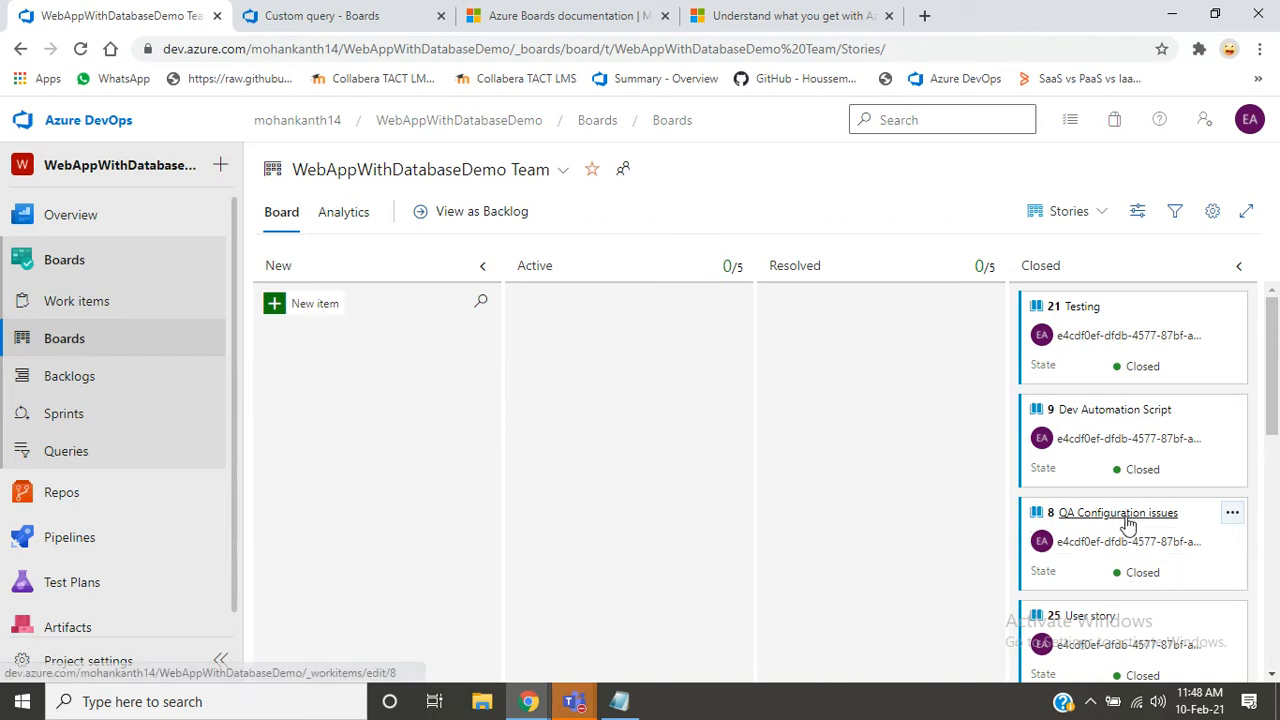
# - Return the QA Configuration issues card from Closed to Active and add a task titled xbhvsdhfbhsdfdsf to it
pyautogui.moveTo(1130, 518); pyautogui.dragTo(573, 370)
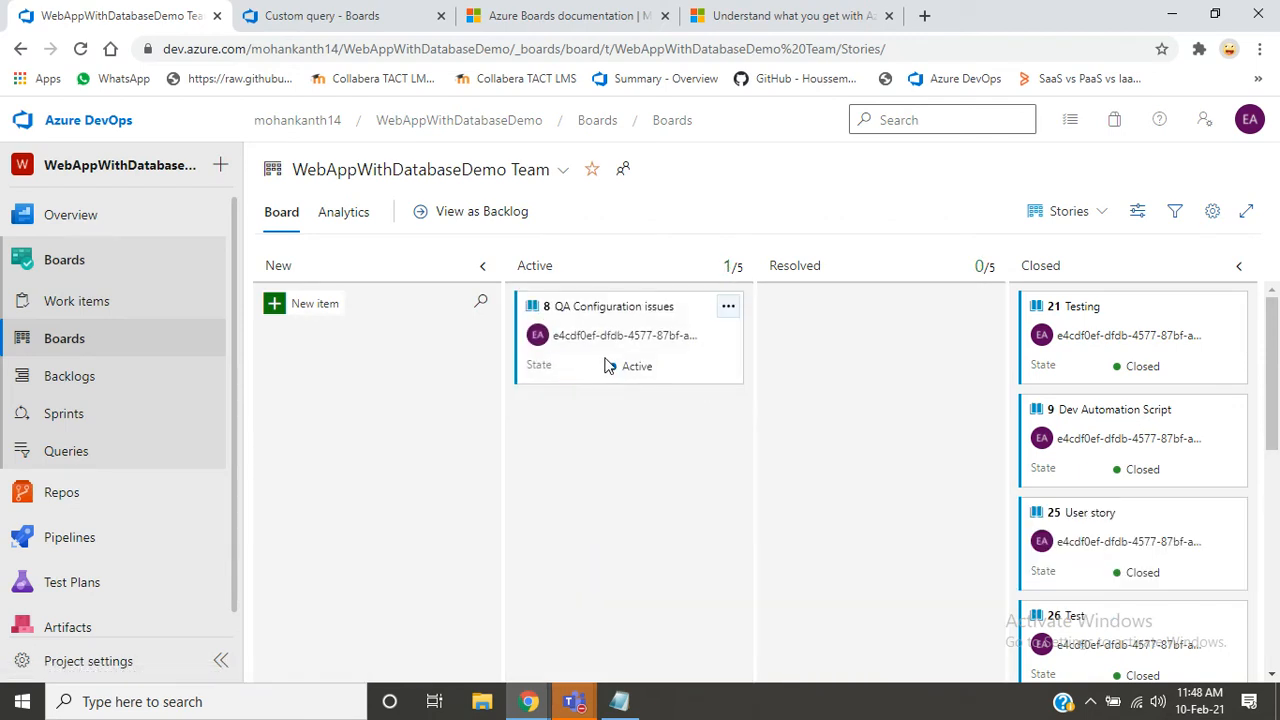
pyautogui.click(726, 309)
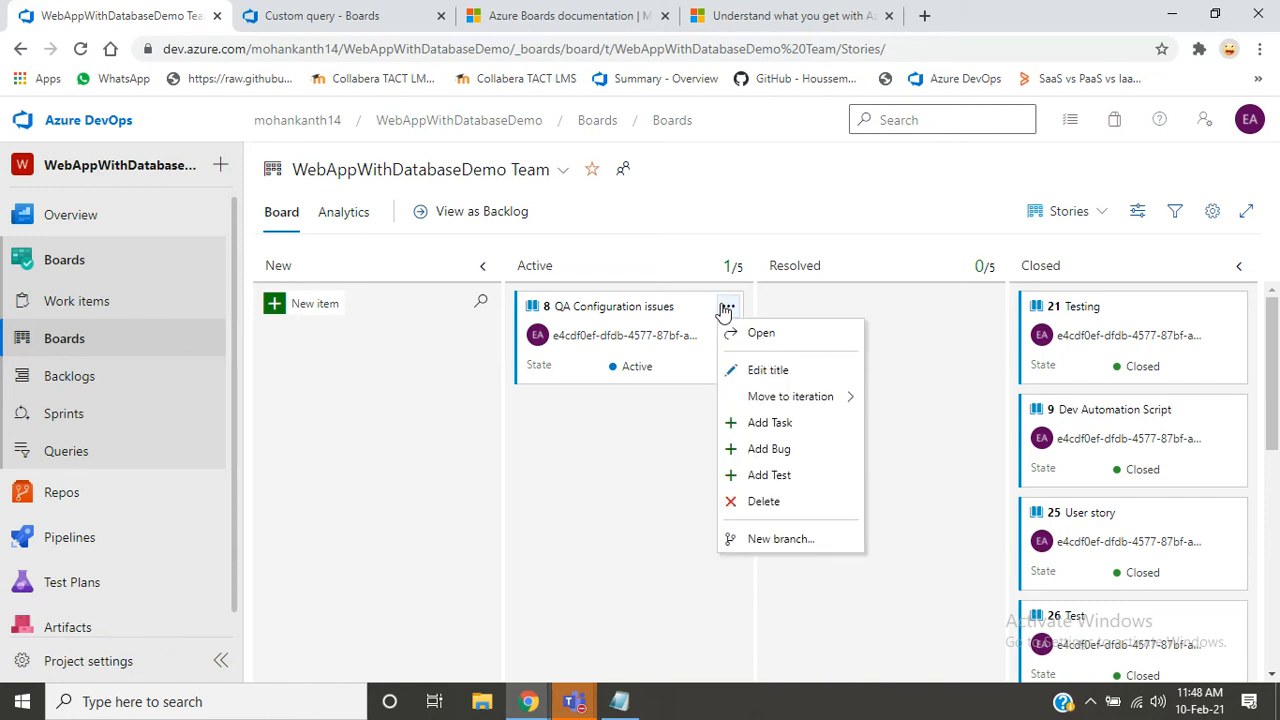
pyautogui.click(748, 428)
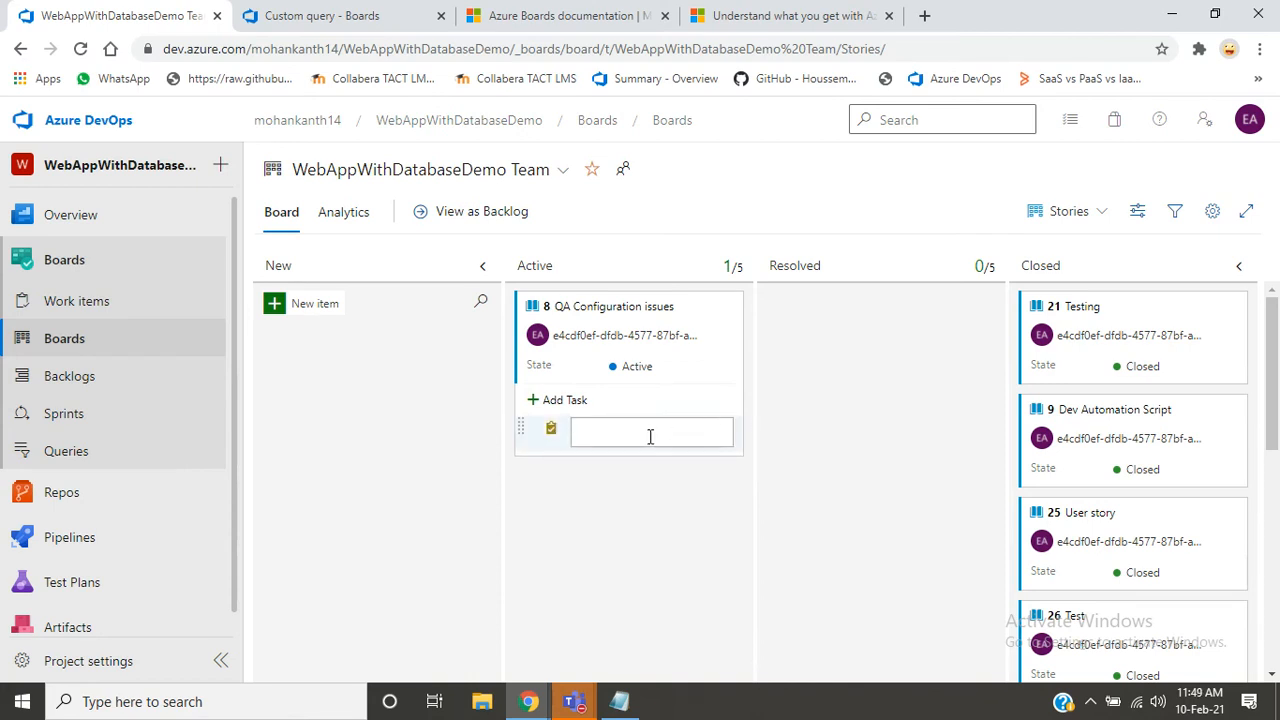
pyautogui.write('xbhvsdhfbhsdfdsf')
pyautogui.click(651, 487)
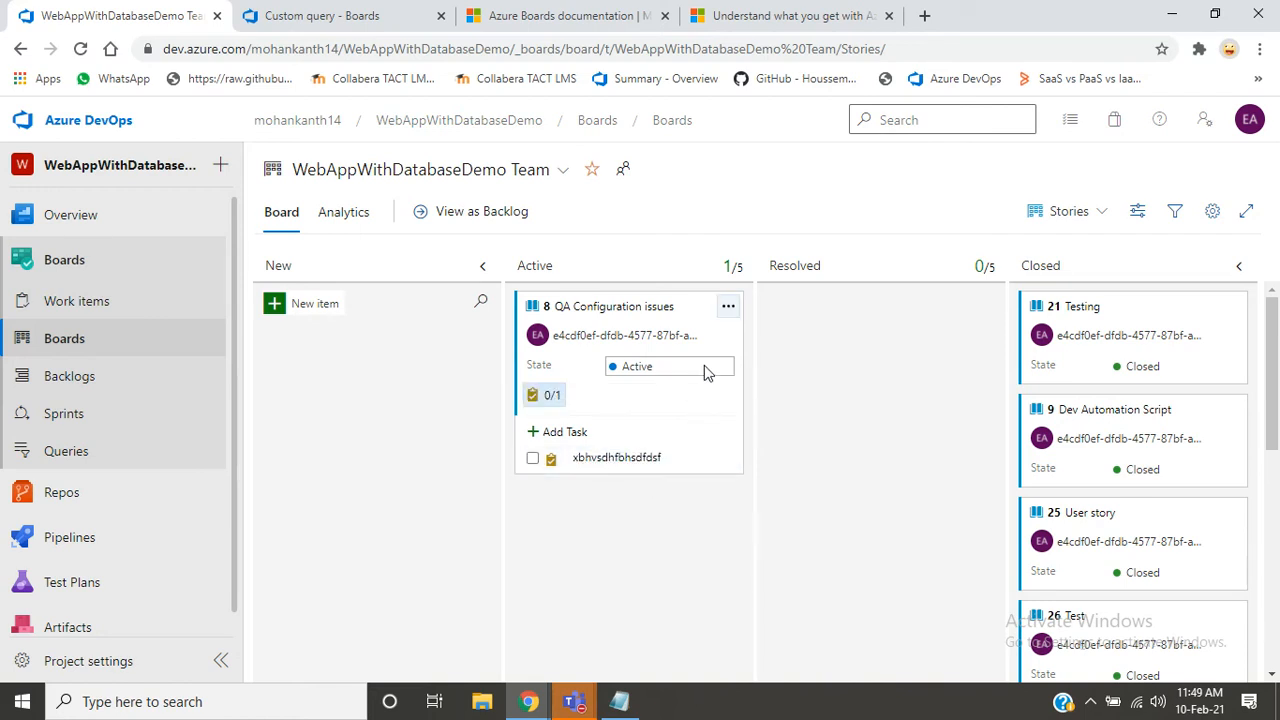
# - Add a bug titled asdfsFASDFASDF to the QA Configuration issues card
pyautogui.click(728, 306)
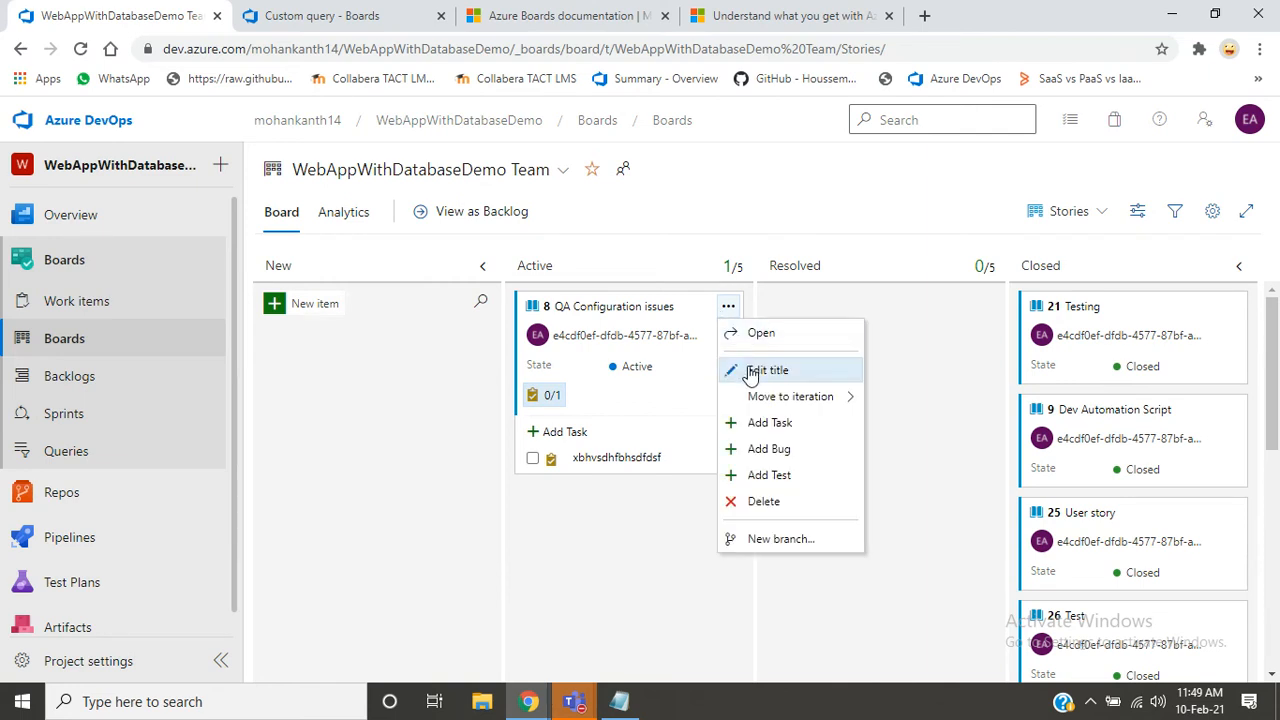
pyautogui.click(767, 450)
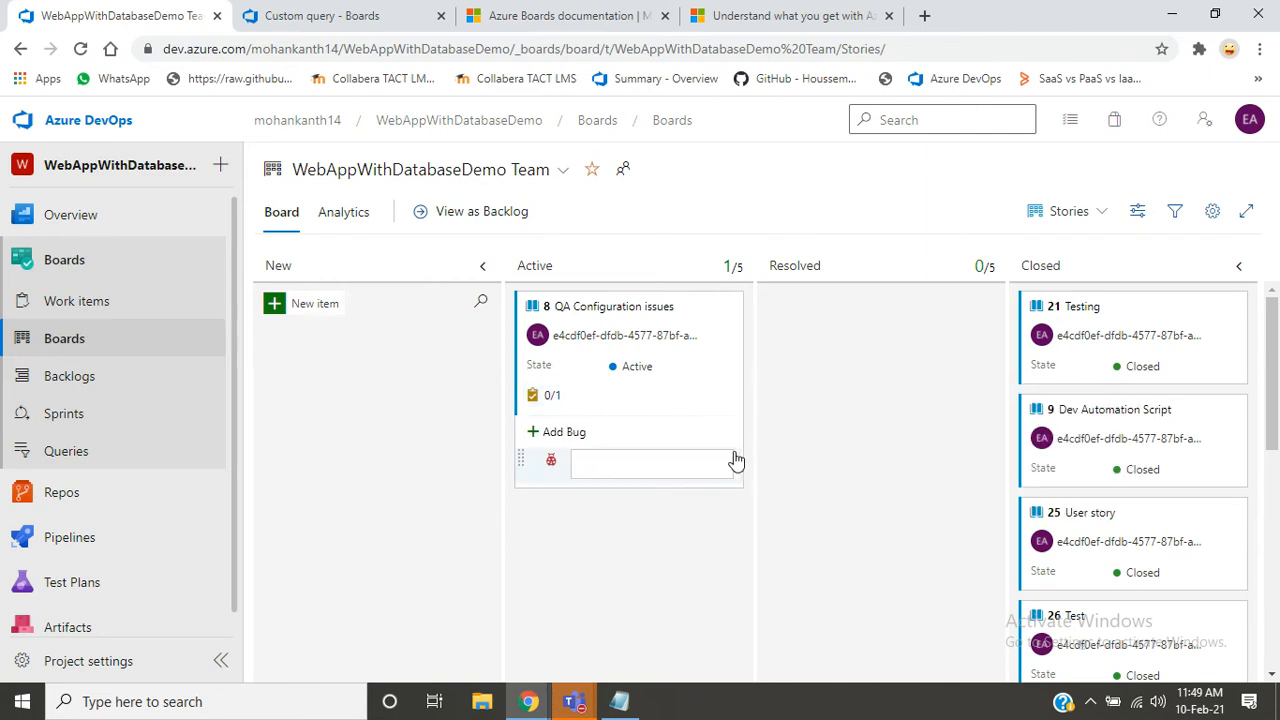
pyautogui.write('asdfsFASDFASDF')
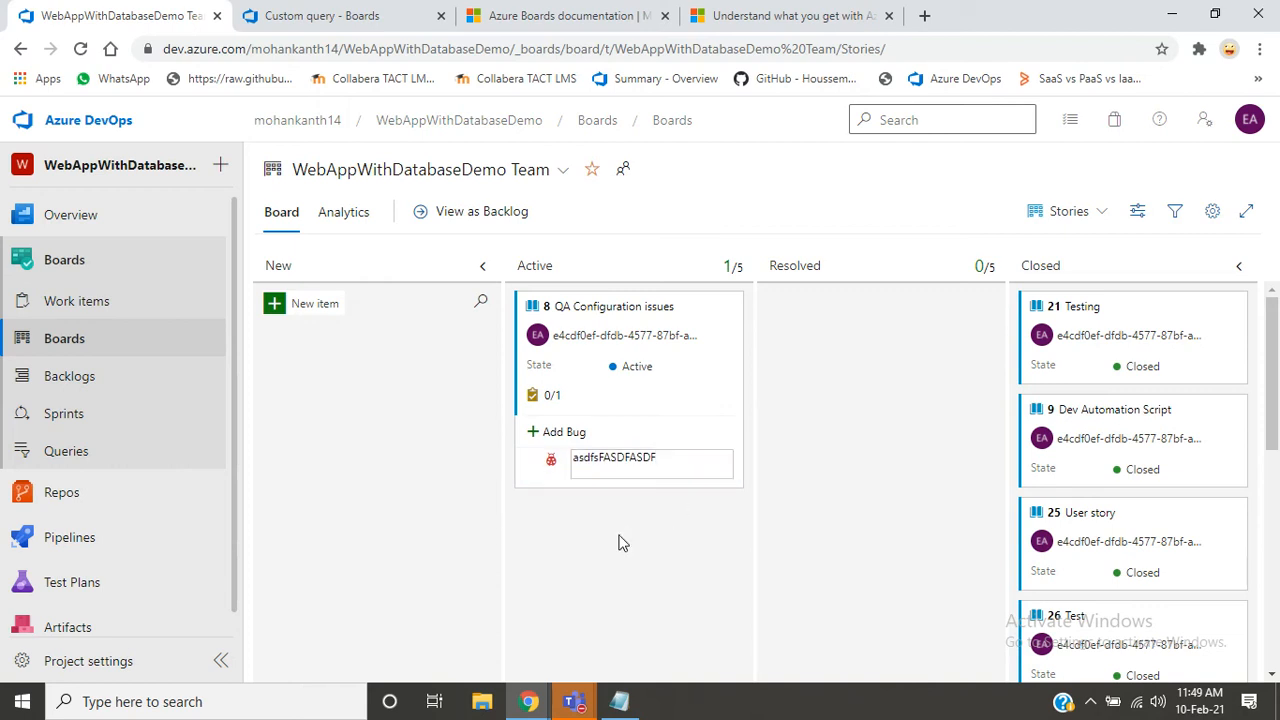
pyautogui.press('Return')
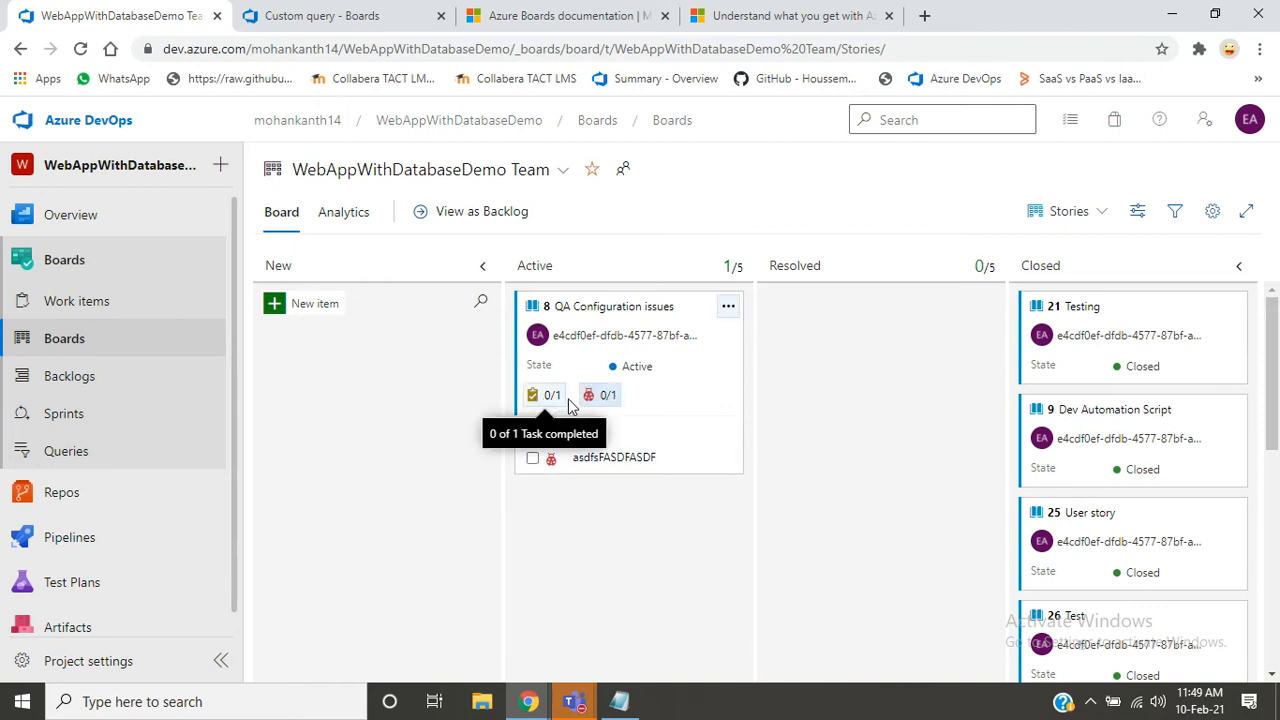
# - Add a test titled SDFDFDSFDSFDFFD to the QA Configuration issues card, and briefly open and close its linked test page
pyautogui.click(729, 307)
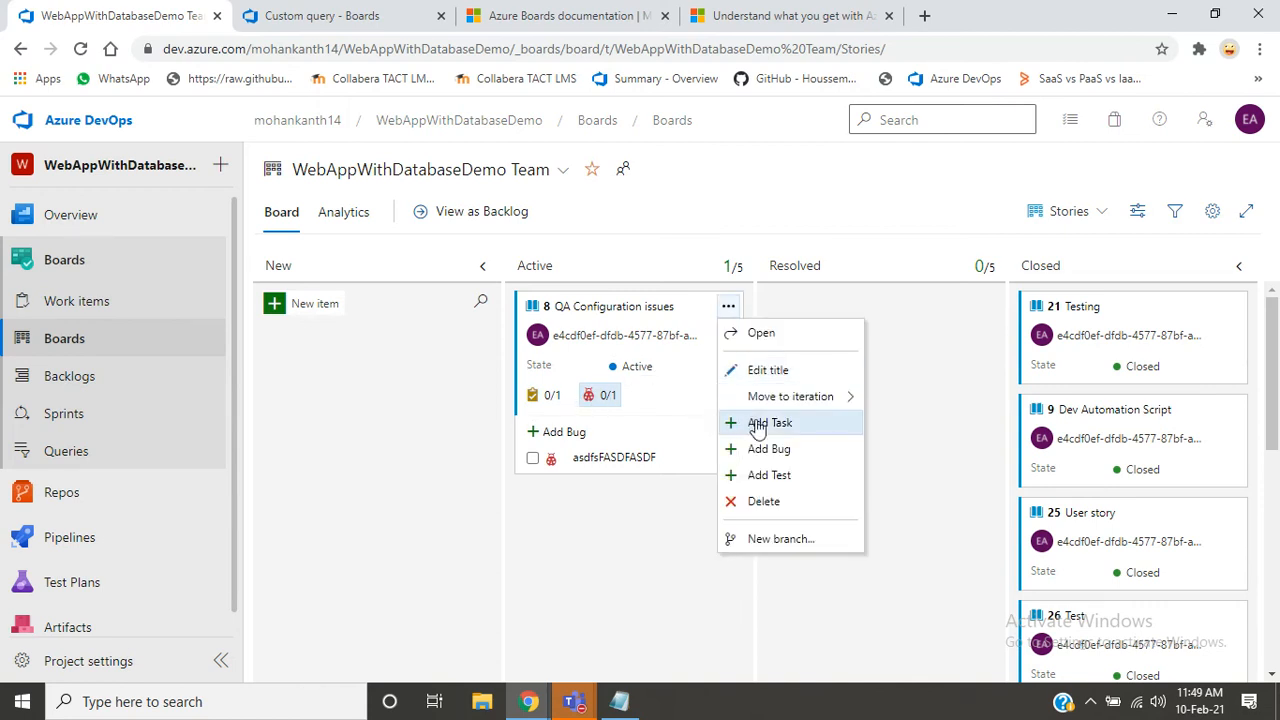
pyautogui.click(768, 474)
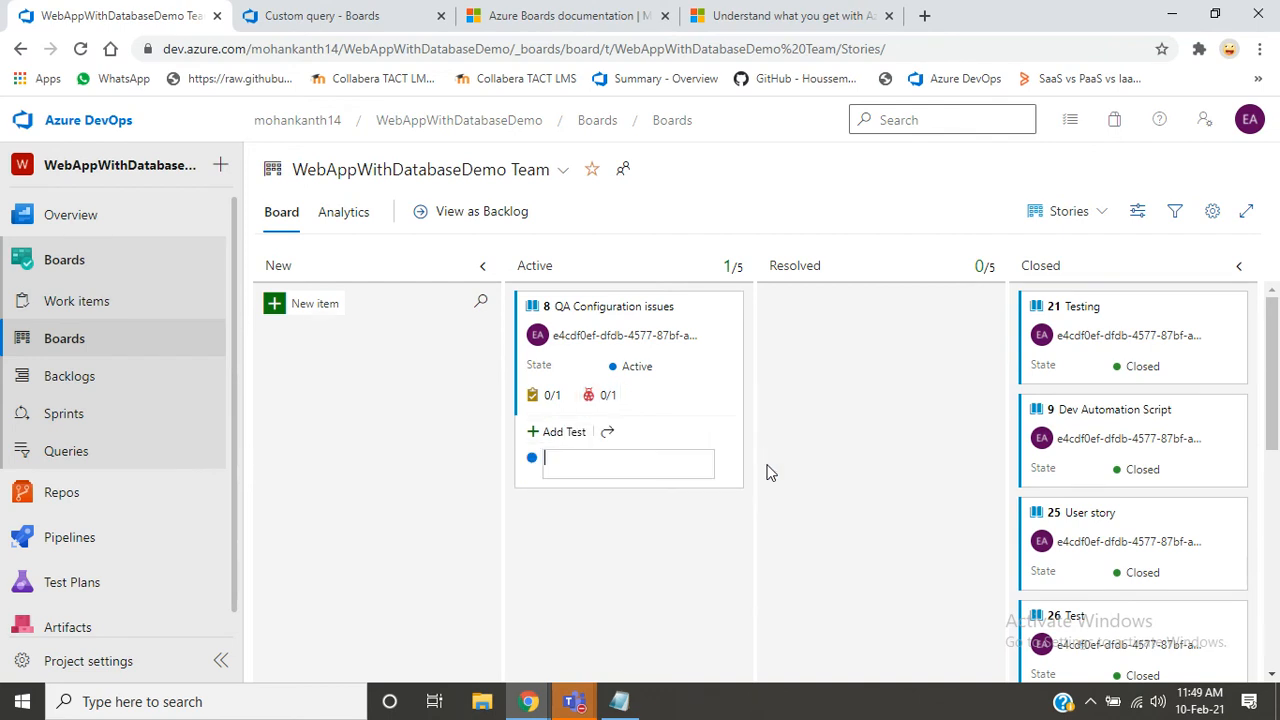
pyautogui.write('SDFDFDSFDSFDFFD')
pyautogui.click(643, 537)
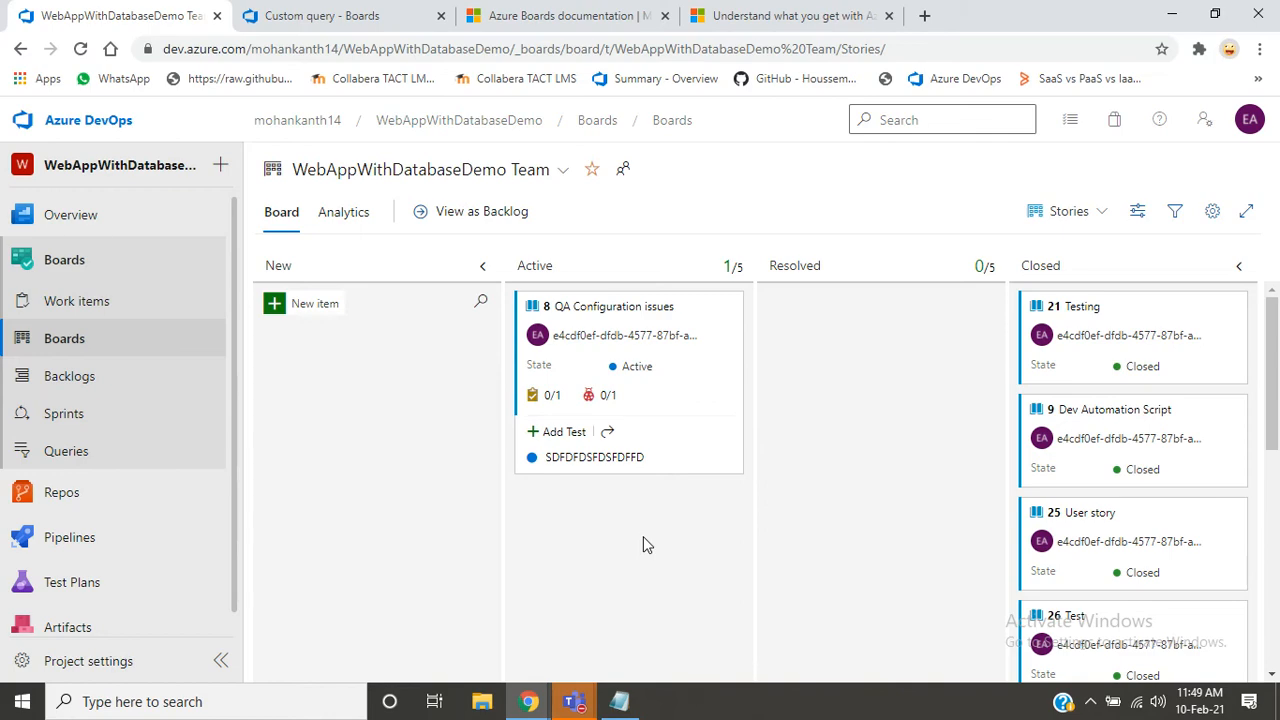
pyautogui.click(607, 434)
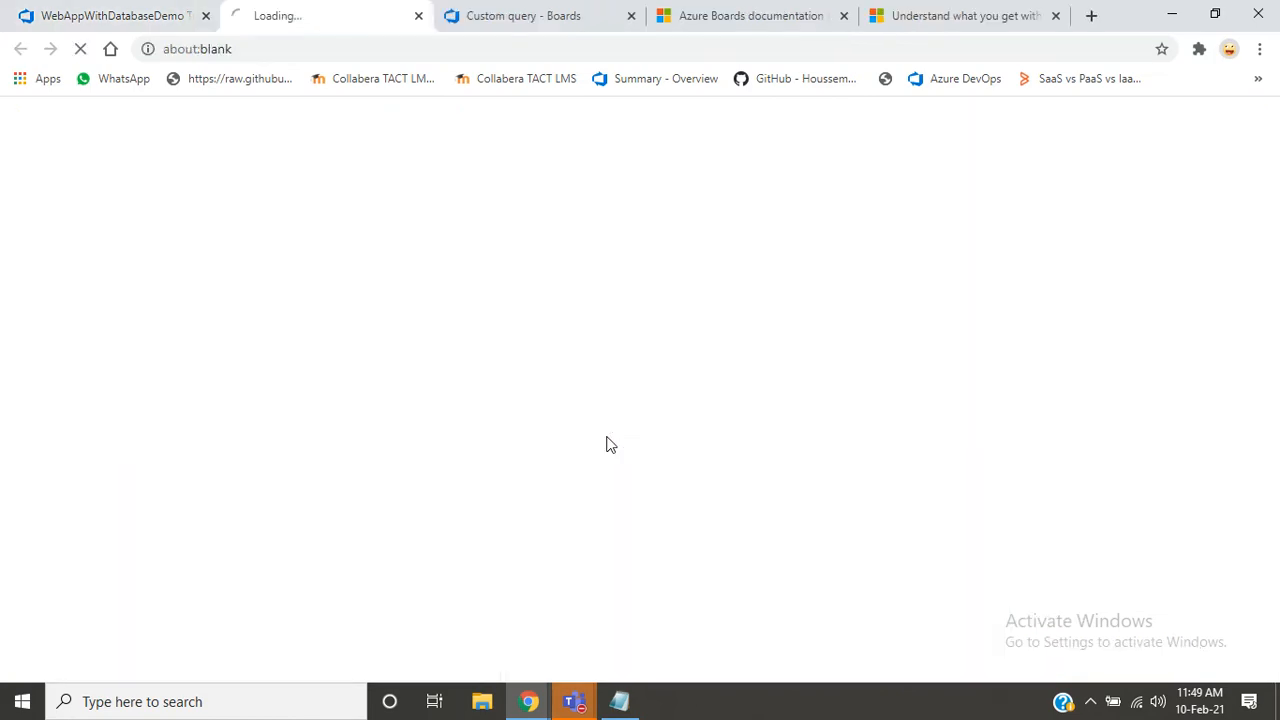
pyautogui.click(418, 16)
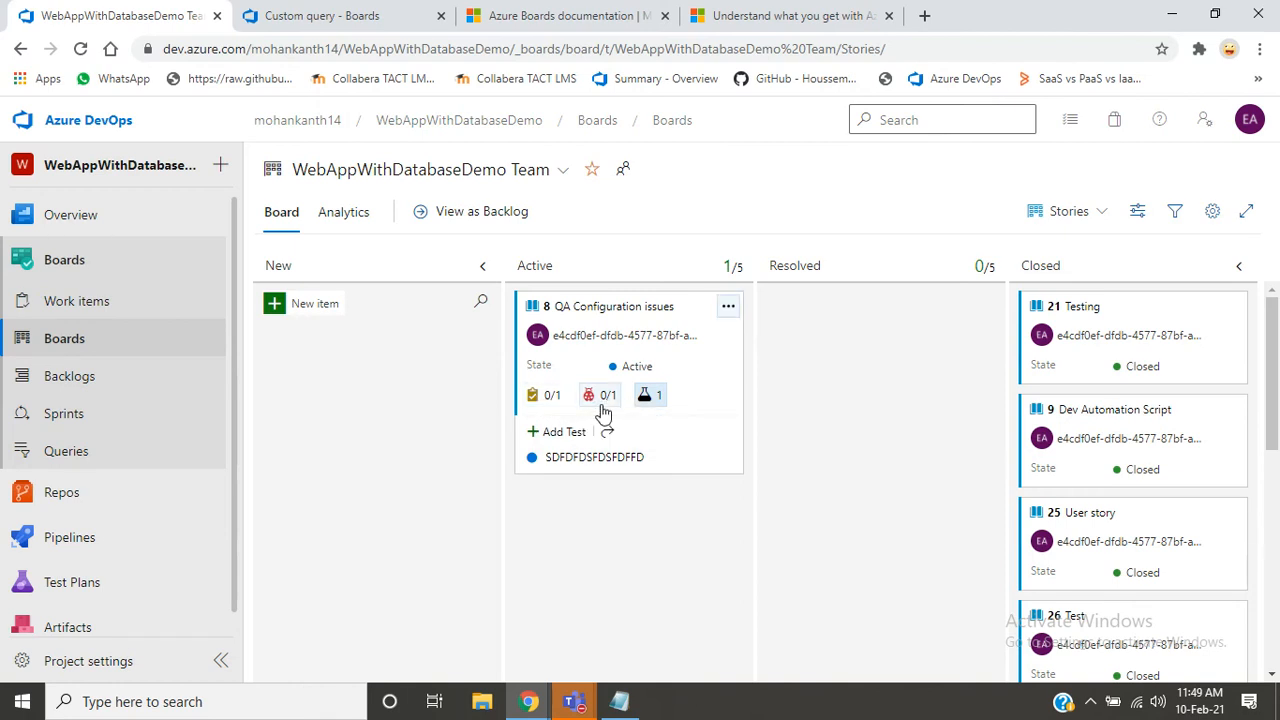
# - Move the QA Configuration issues story to Iteration 2
pyautogui.click(725, 308)
pyautogui.moveTo(770, 400)
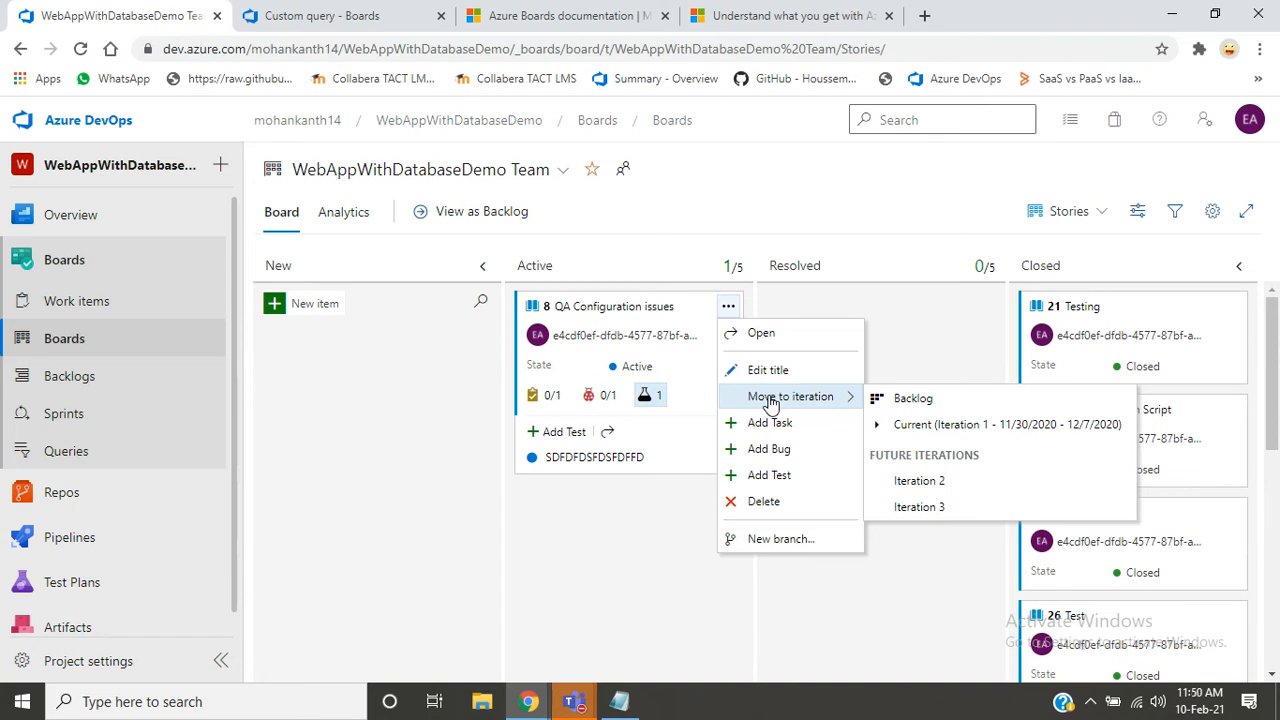
pyautogui.click(914, 493)
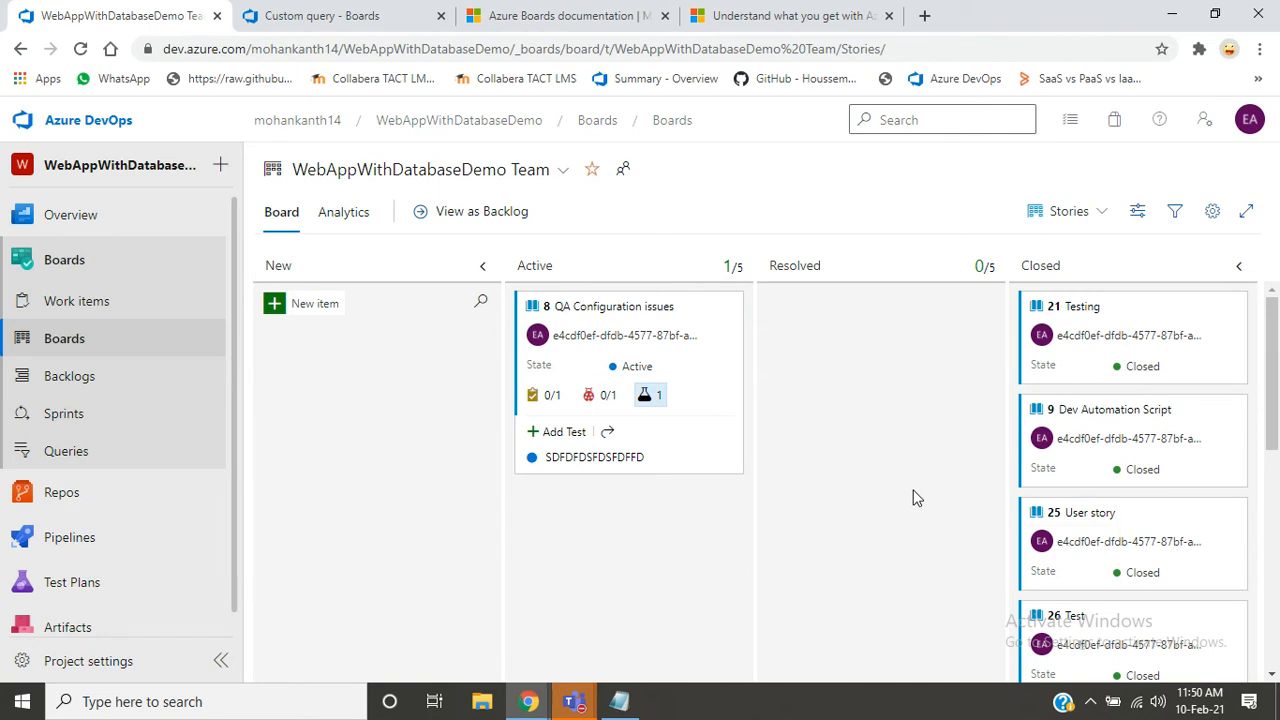
# - Move the QA Configuration issues story to the Backlog iteration
pyautogui.moveTo(727, 320)
pyautogui.click(731, 316)
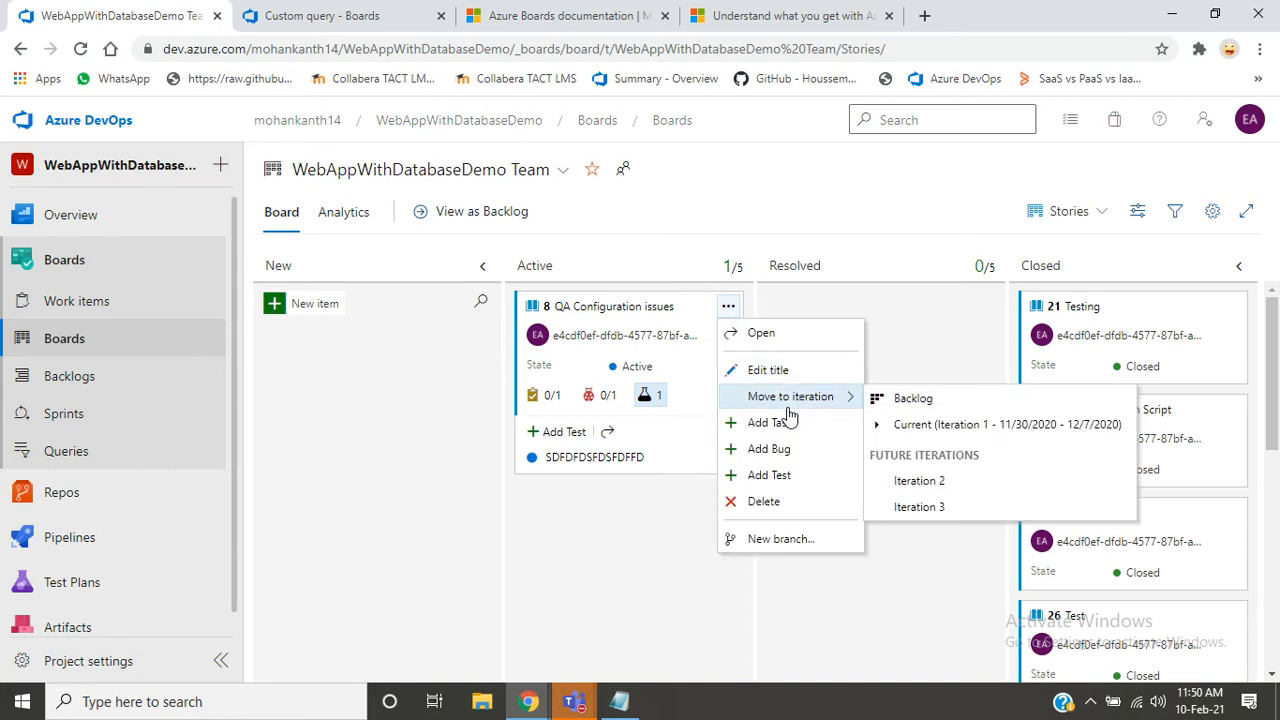
pyautogui.click(911, 400)
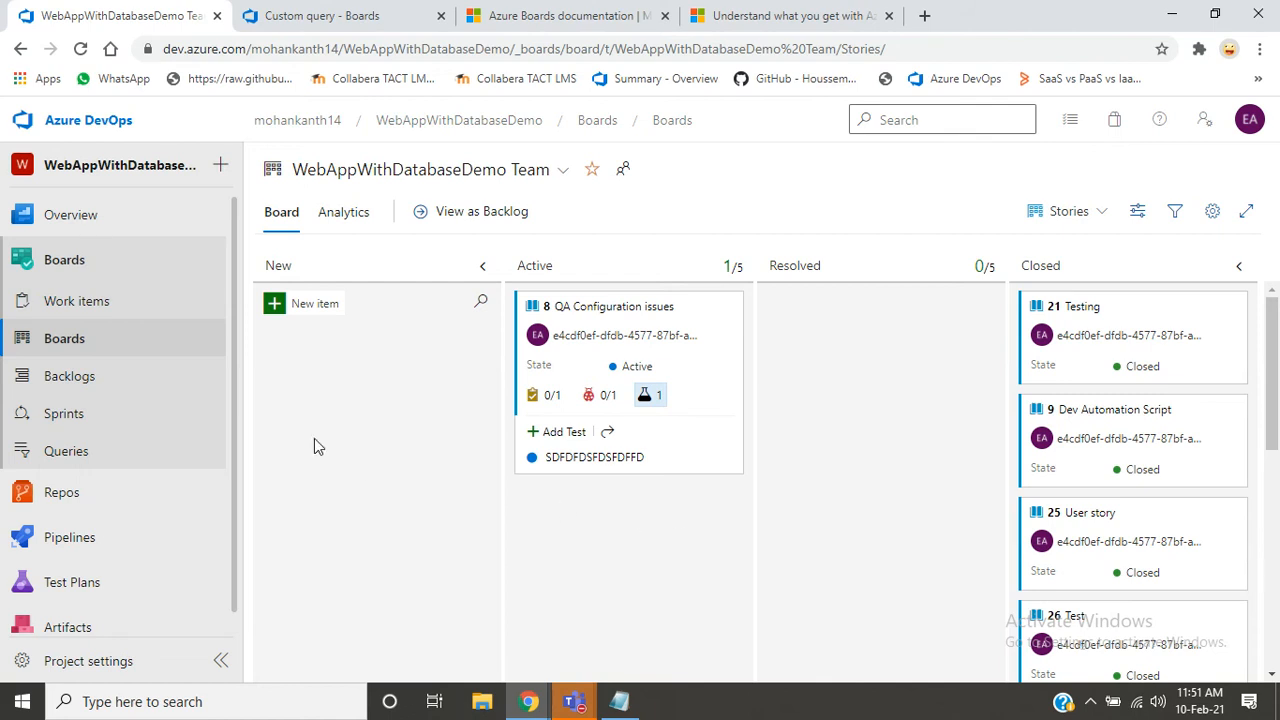
# - Open the team's backlog and expand the QA Configuration issues story to view its child items
pyautogui.click(62, 378)
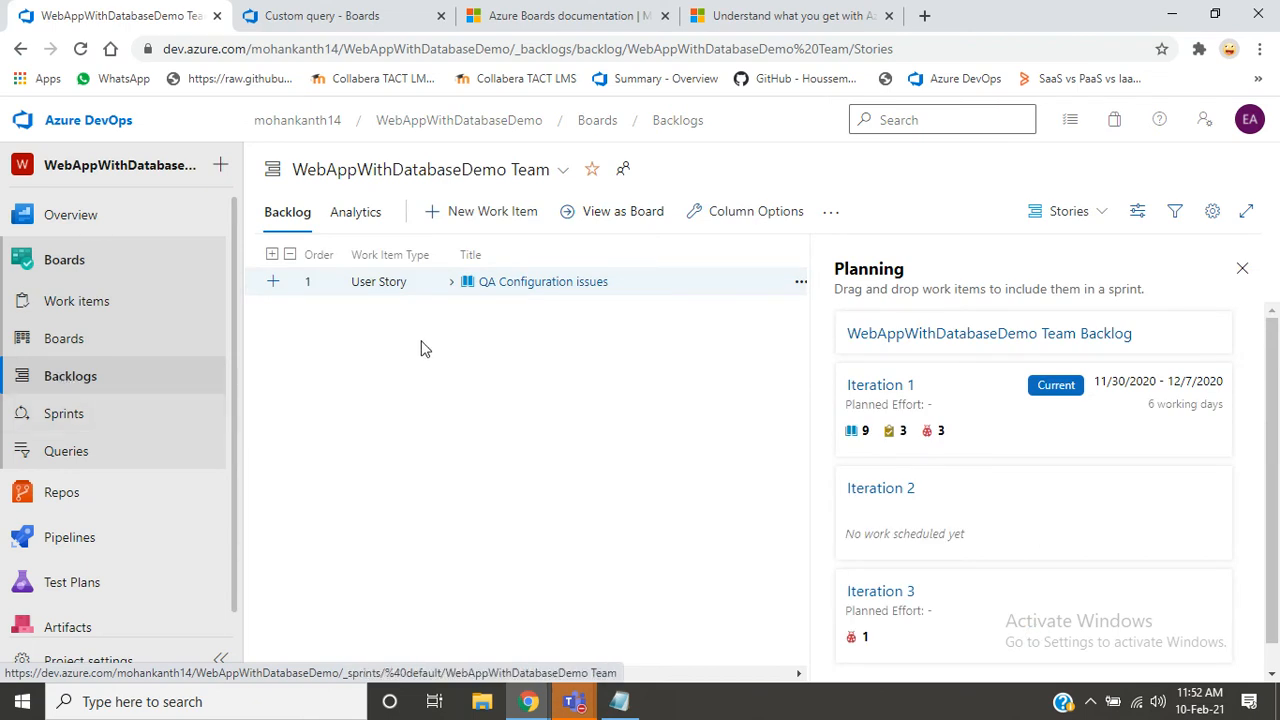
pyautogui.click(453, 285)
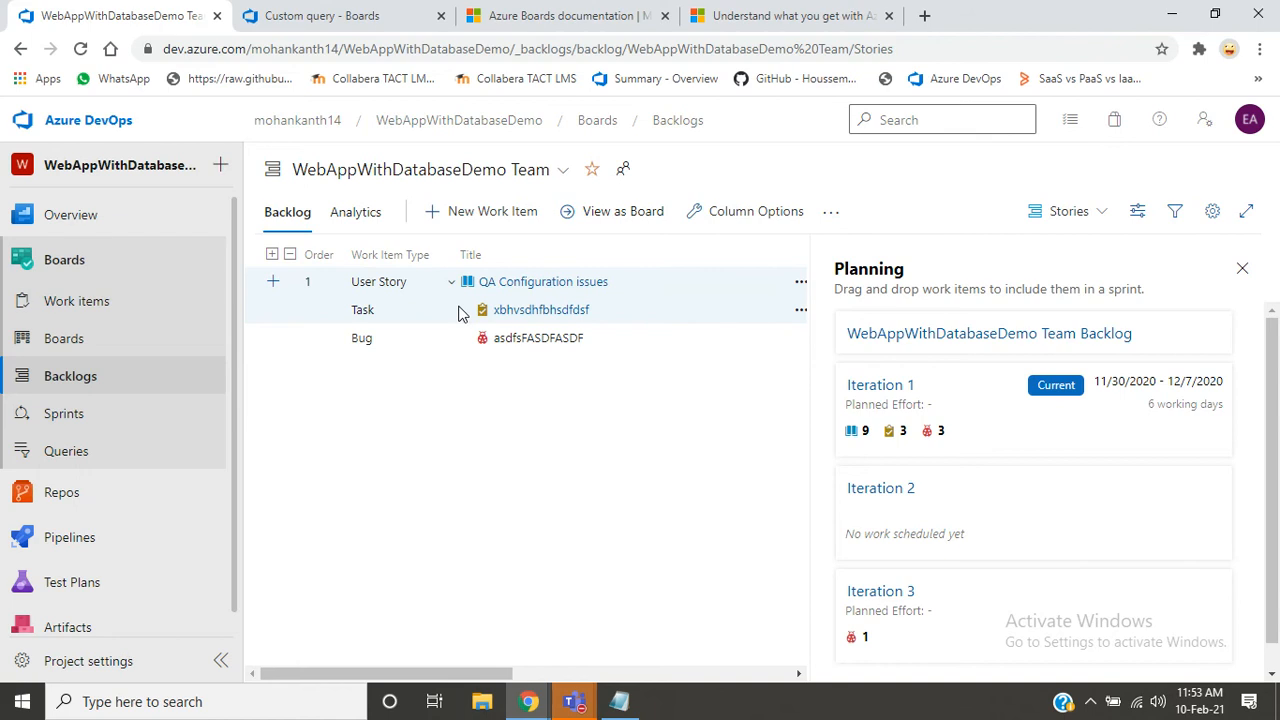
pyautogui.click(457, 211)
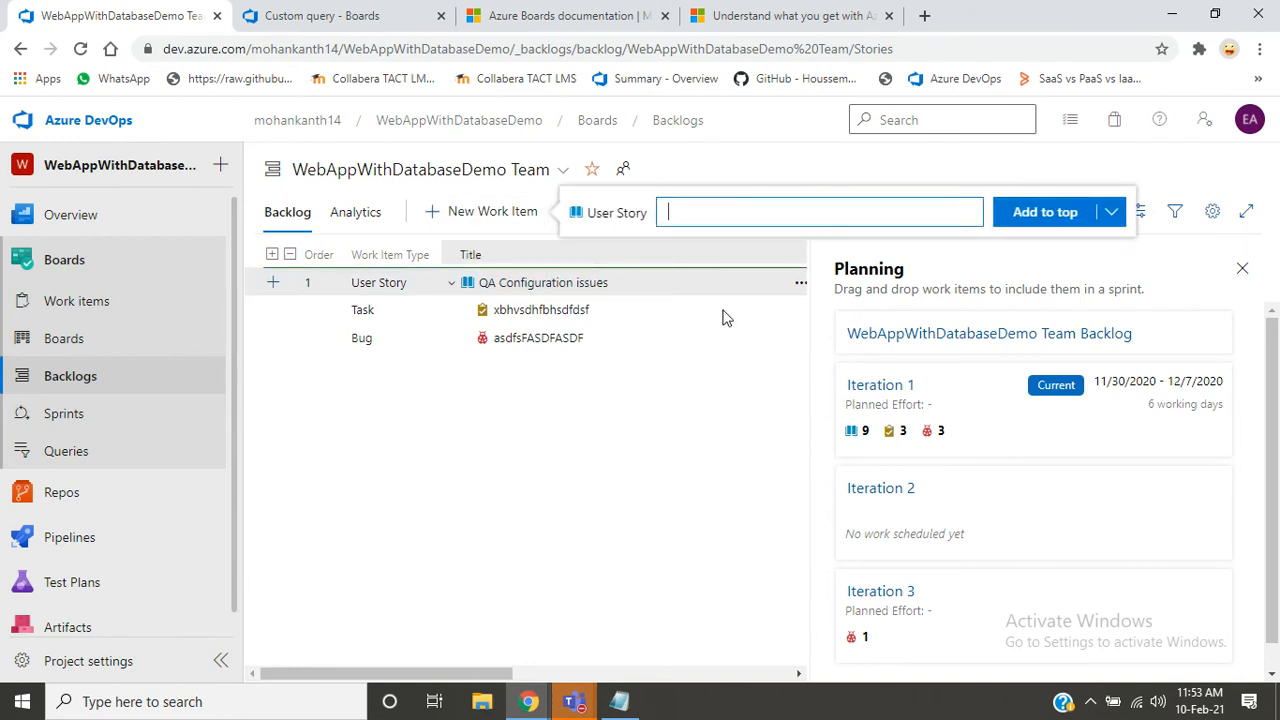
pyautogui.press('Escape')
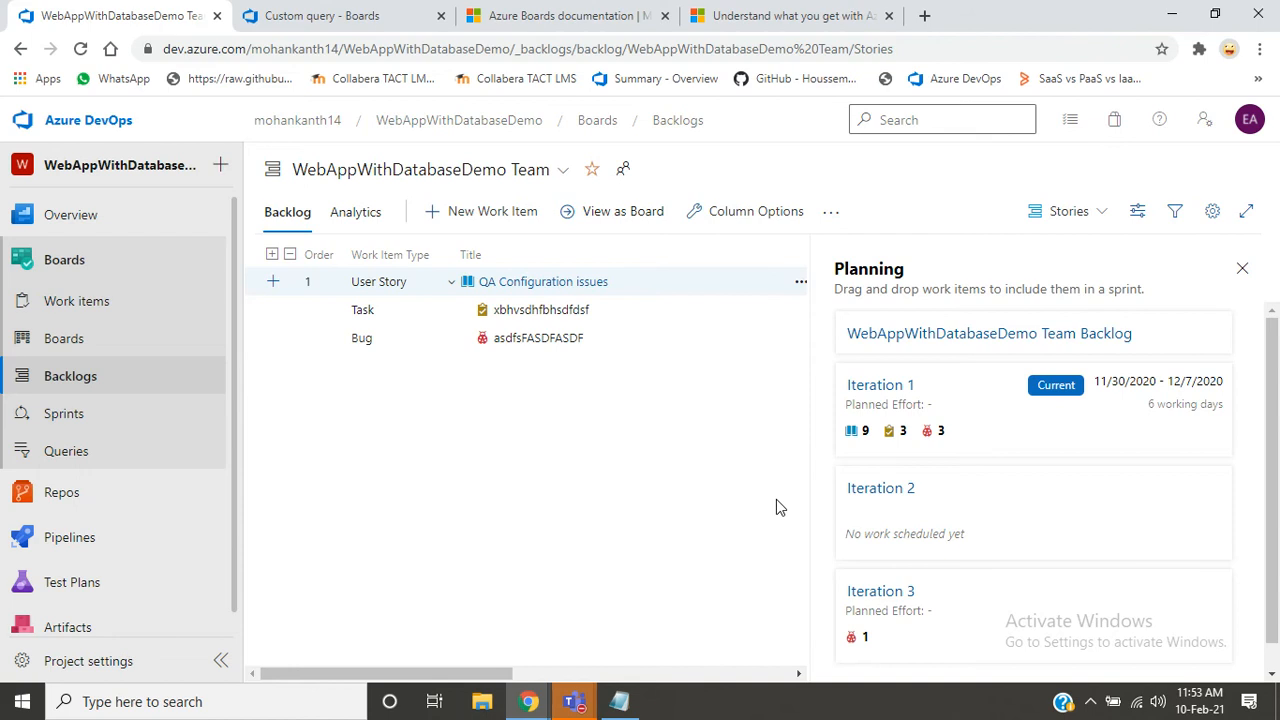
# - Show the backlog as a board and view the iteration choices for the QA Configuration issues card without changing it
pyautogui.click(612, 211)
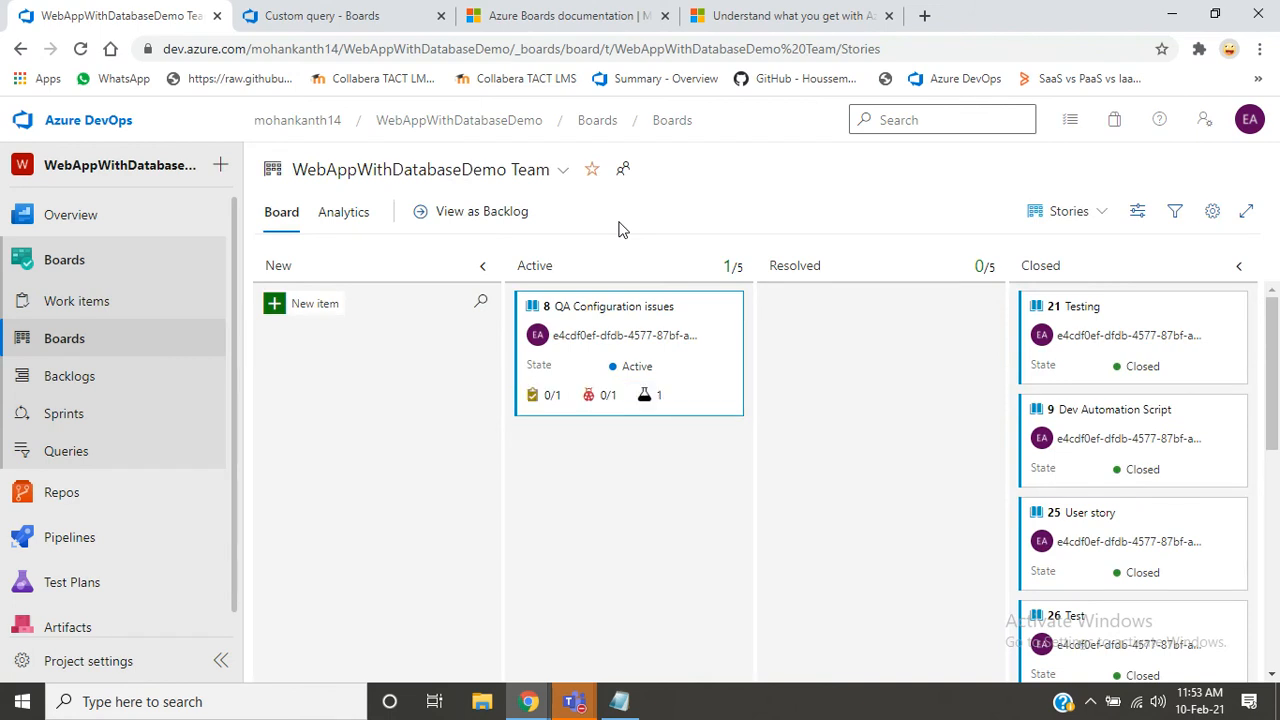
pyautogui.moveTo(703, 314)
pyautogui.click(729, 307)
pyautogui.moveTo(793, 408)
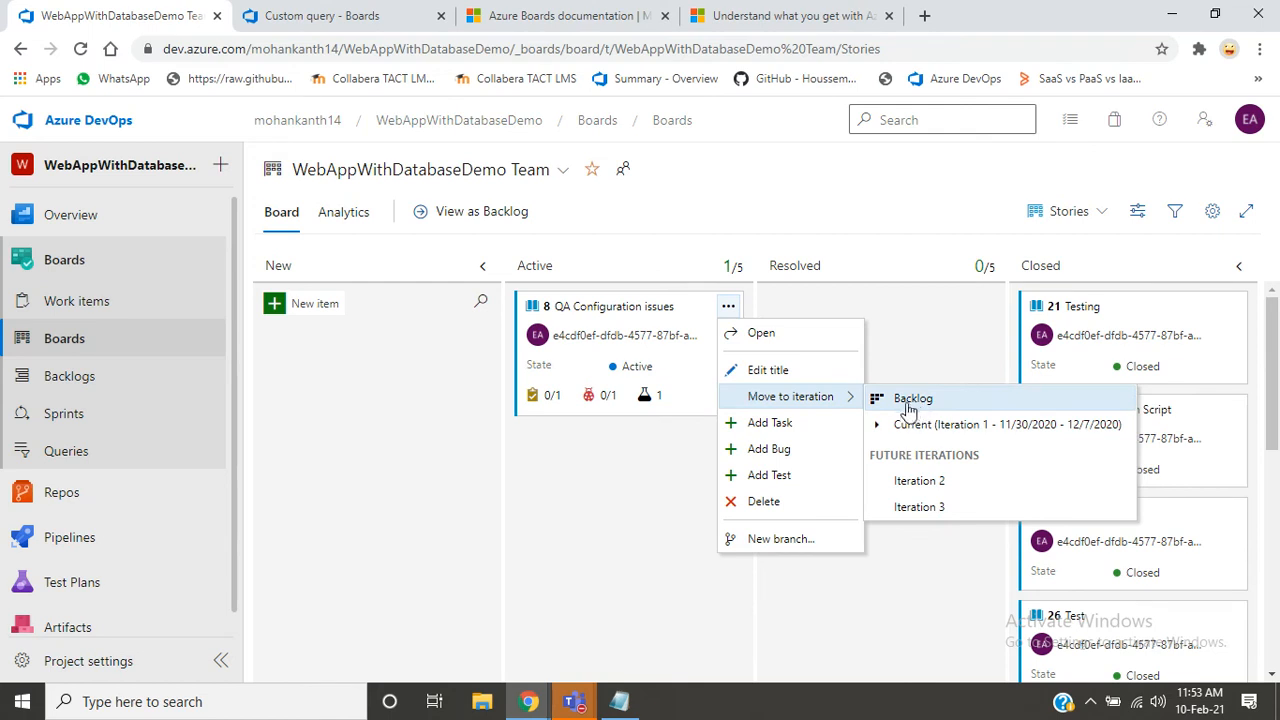
pyautogui.click(374, 511)
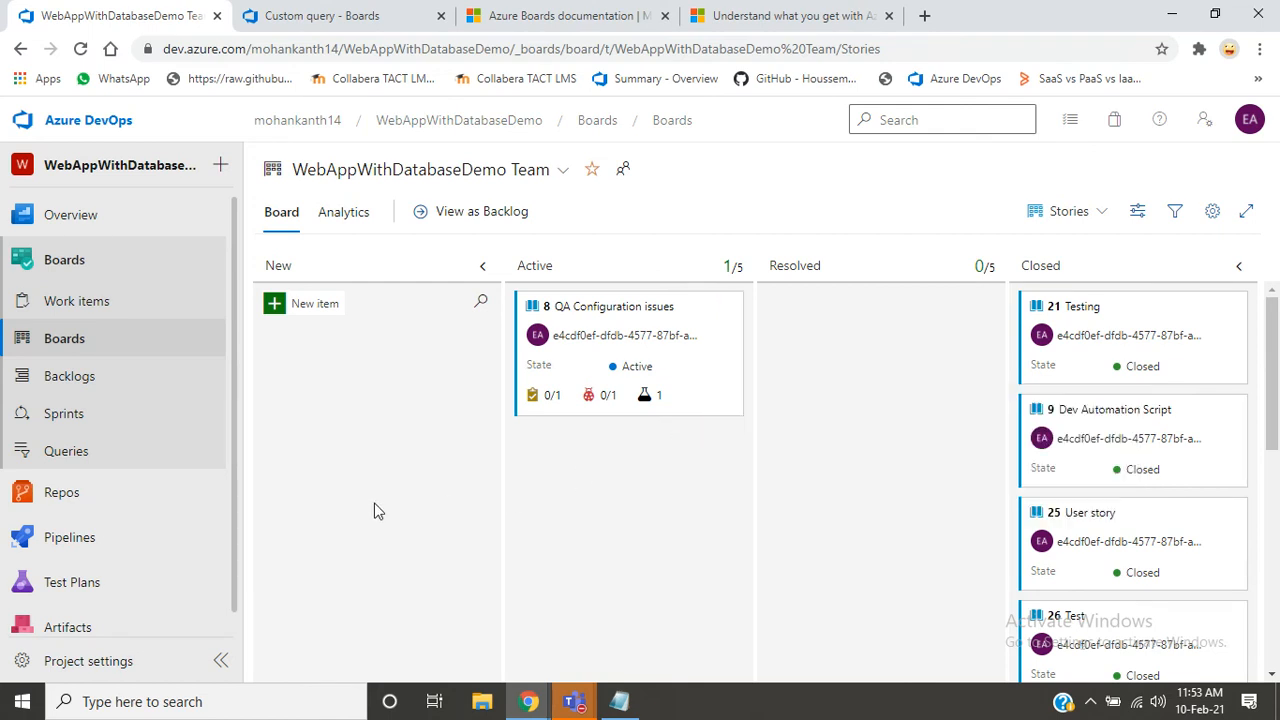
# - Open the Iteration 1 sprint taskboard and review its work items
pyautogui.click(64, 413)
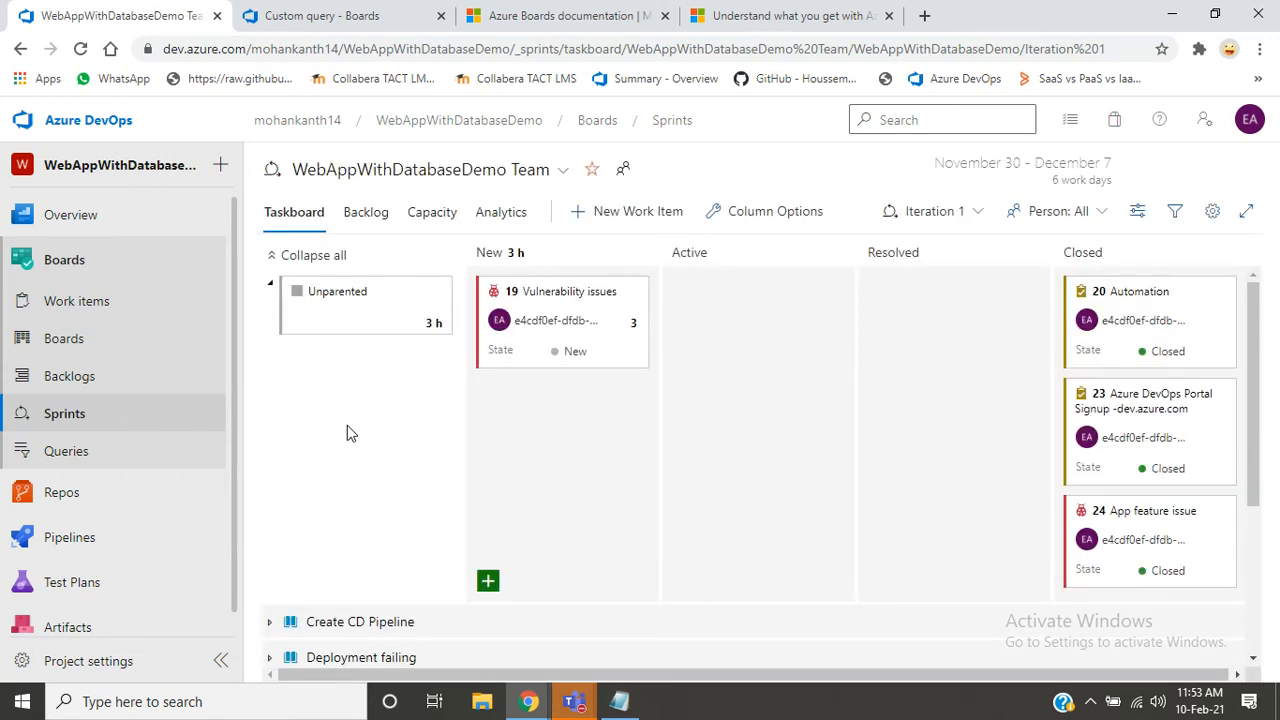
pyautogui.moveTo(1129, 421)
pyautogui.moveTo(1250, 460); pyautogui.dragTo(1262, 672)
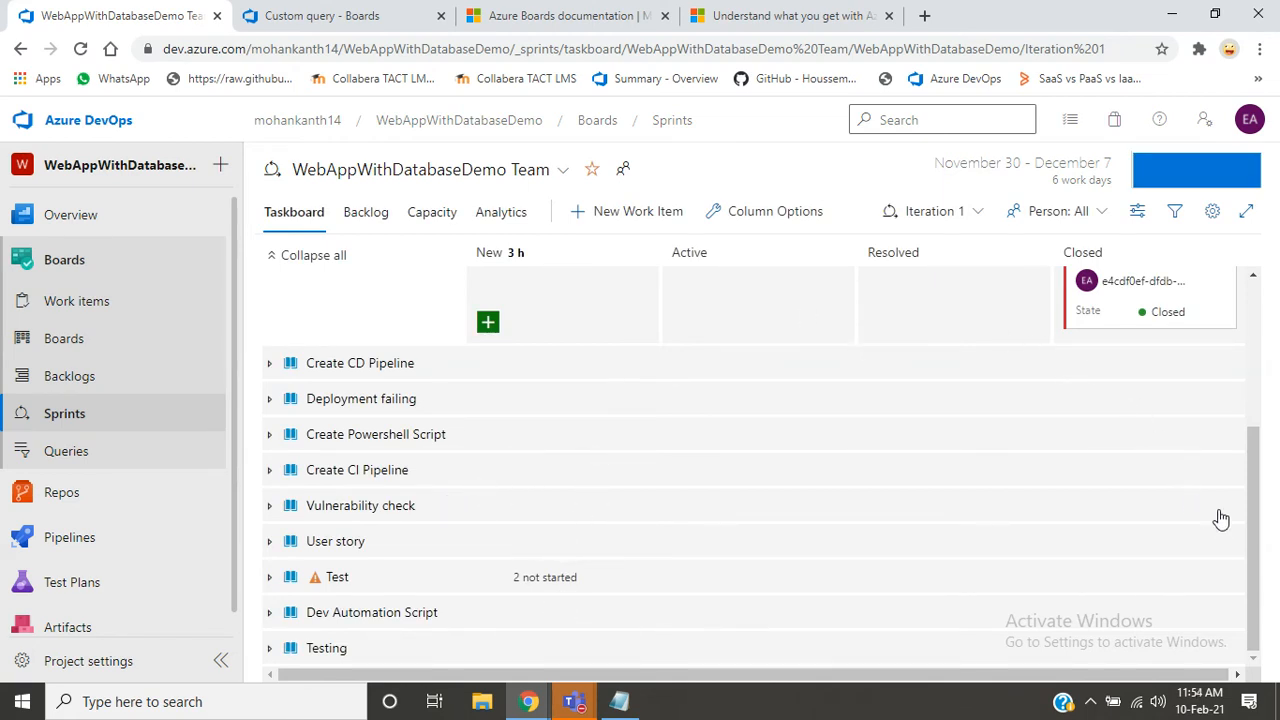
pyautogui.moveTo(1253, 528); pyautogui.dragTo(1244, 360)
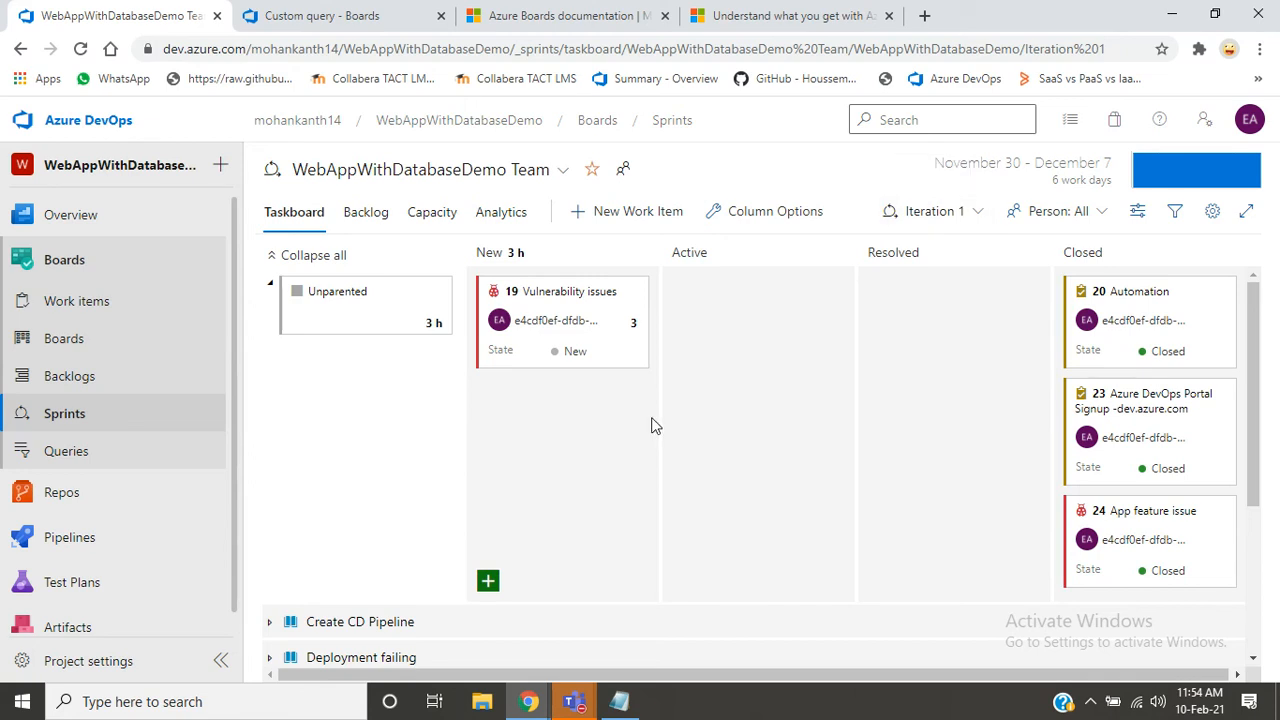
# - Switch the sprint taskboard to Iteration 2 to view it, and return to Iteration 1
pyautogui.click(968, 216)
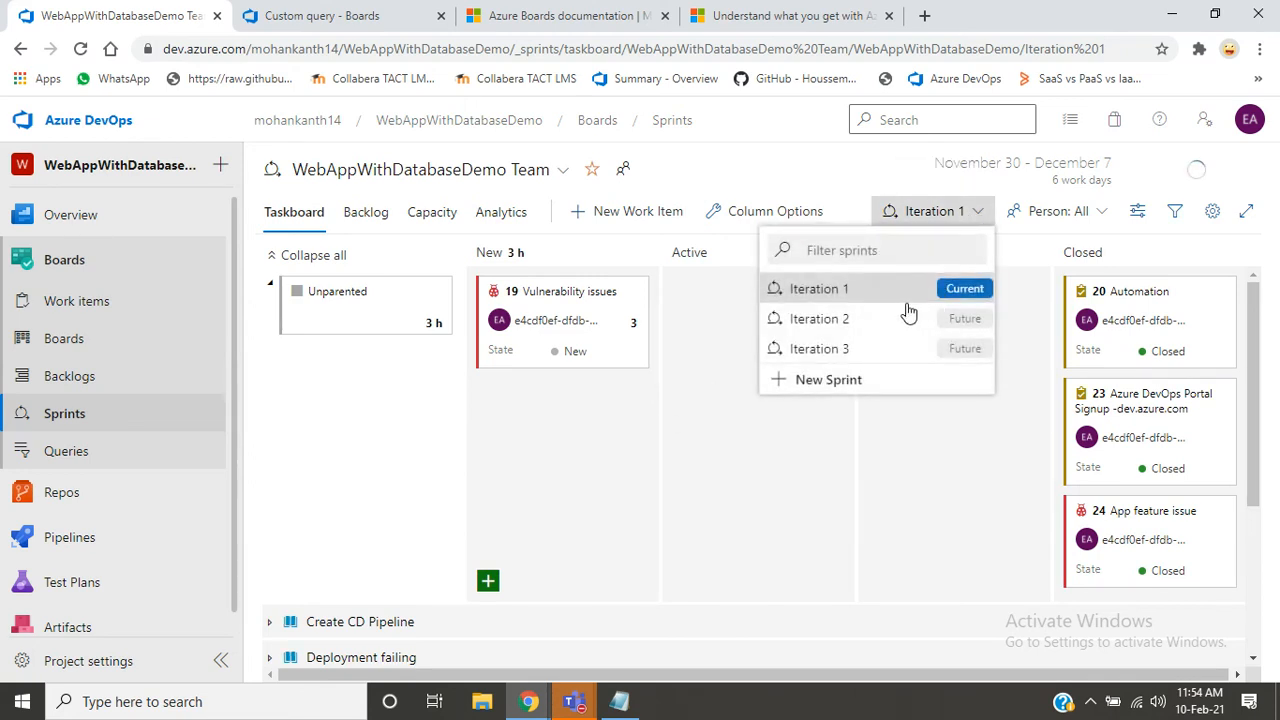
pyautogui.click(957, 320)
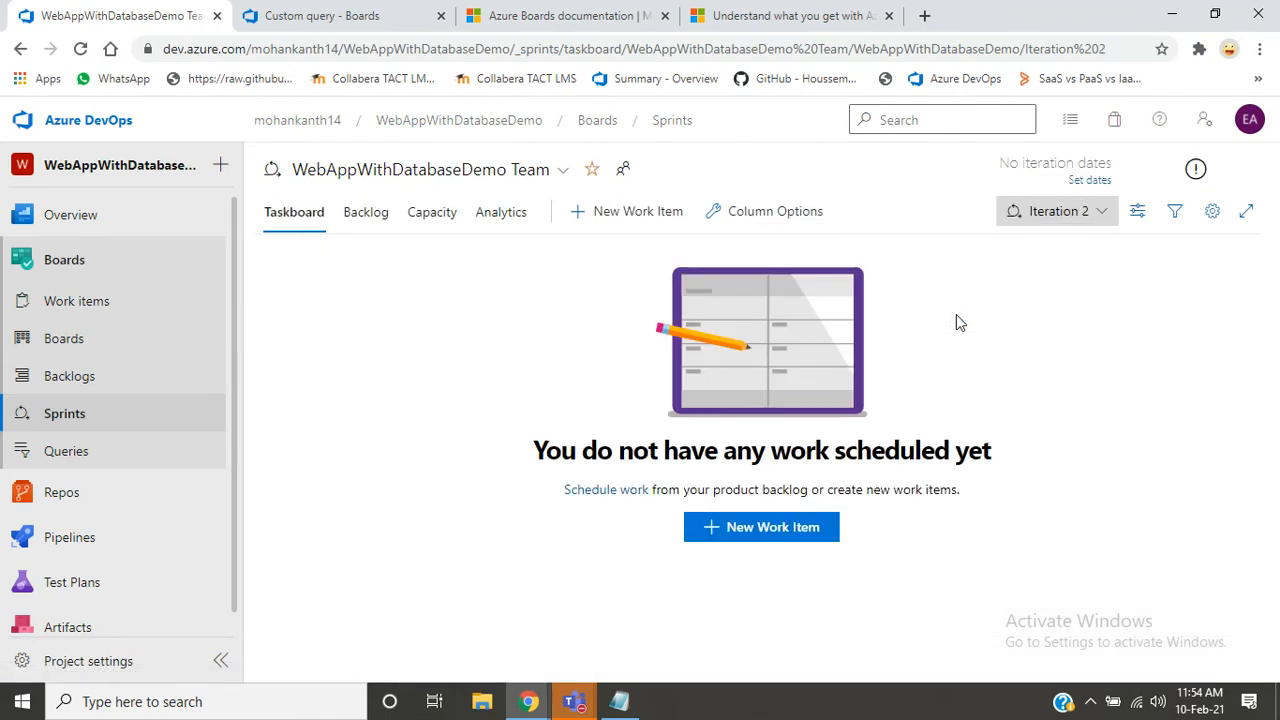
pyautogui.click(1033, 222)
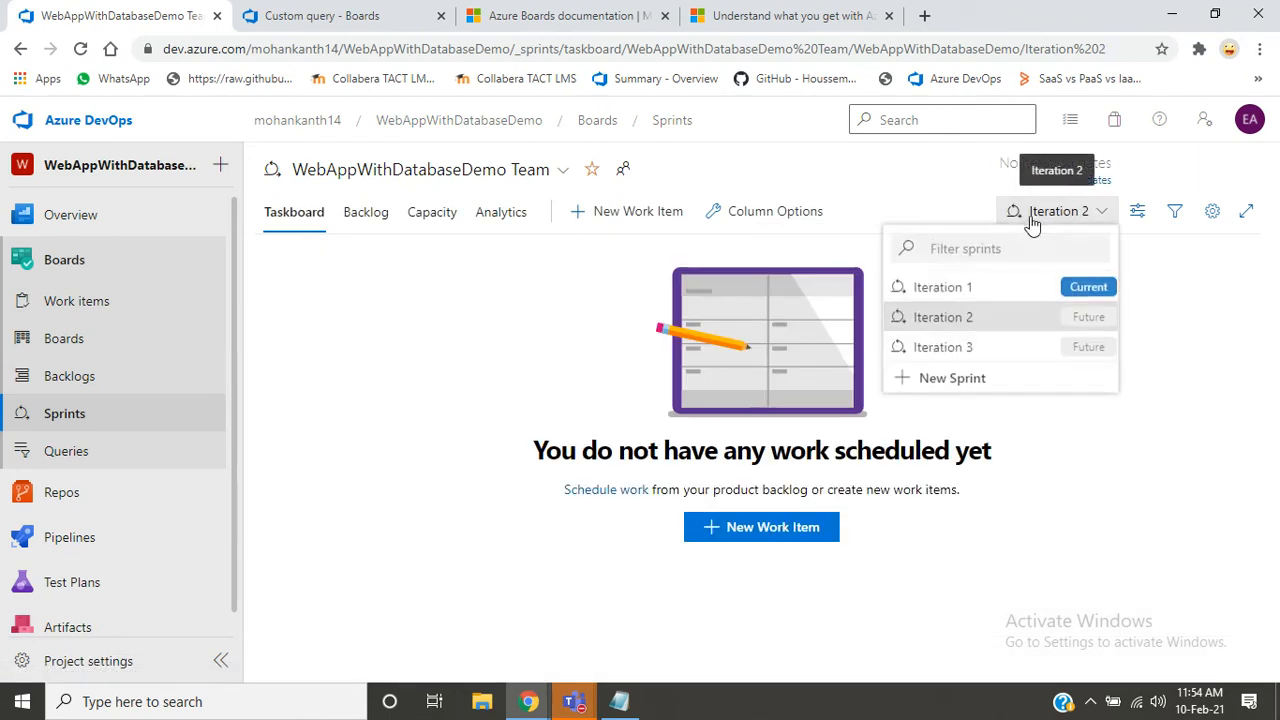
pyautogui.click(975, 292)
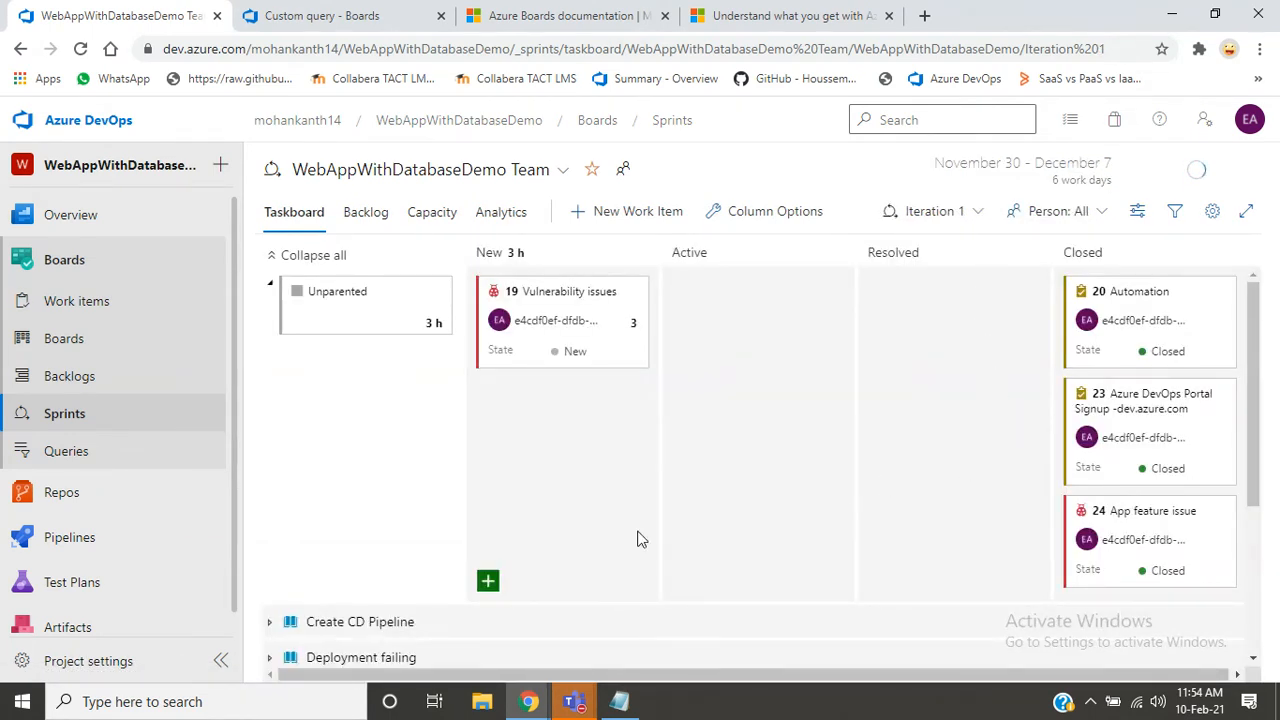
# - Visit the project's work items list, stories board and backlog, and return to the Iteration 1 sprint taskboard
pyautogui.click(108, 304)
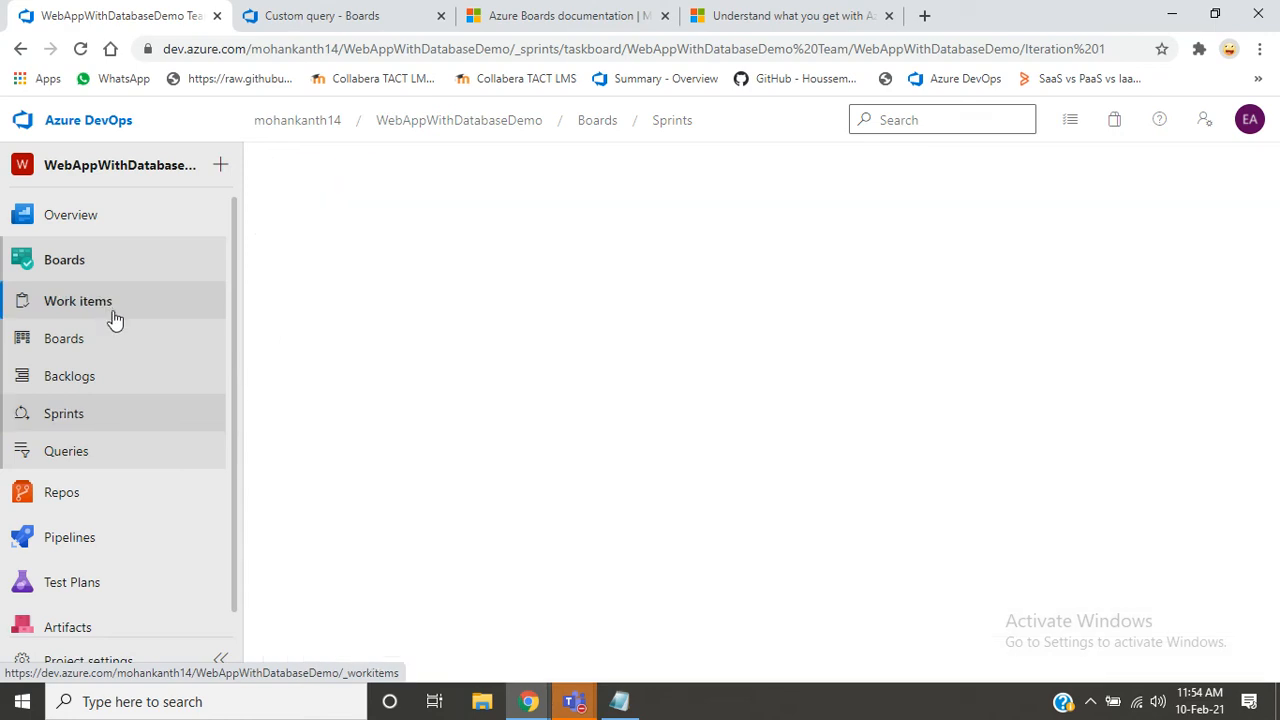
pyautogui.click(80, 366)
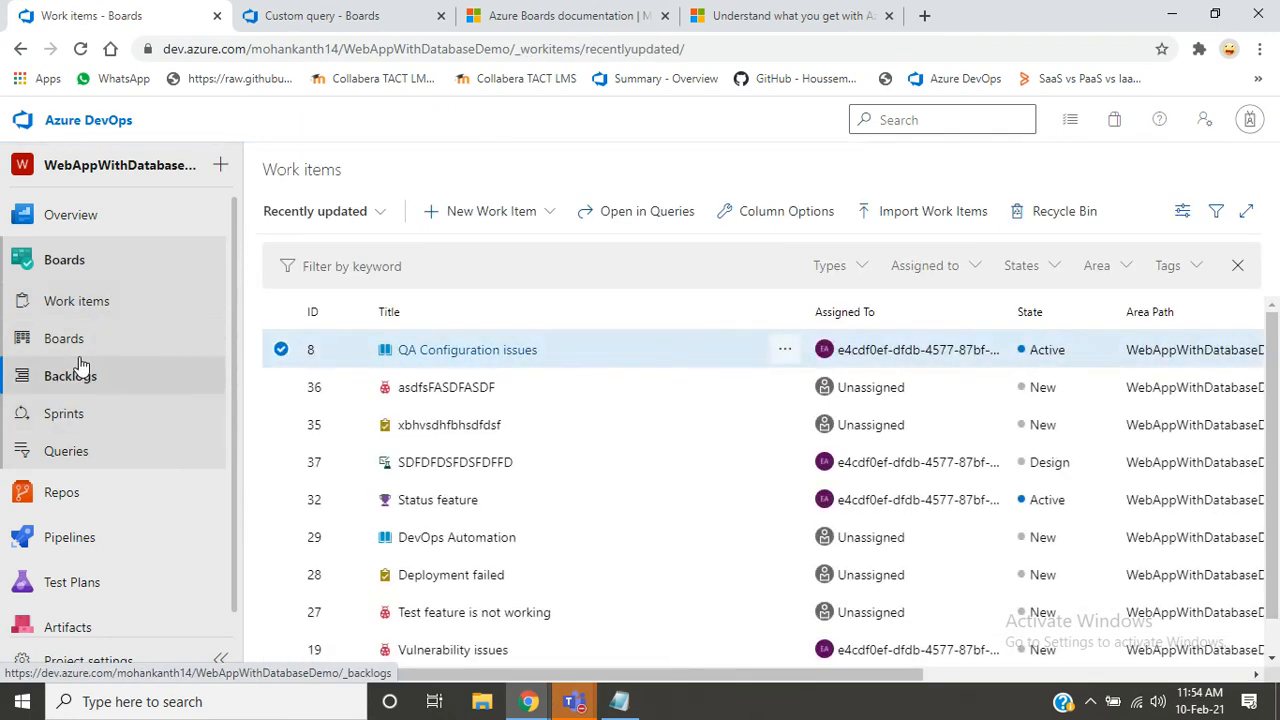
pyautogui.click(64, 339)
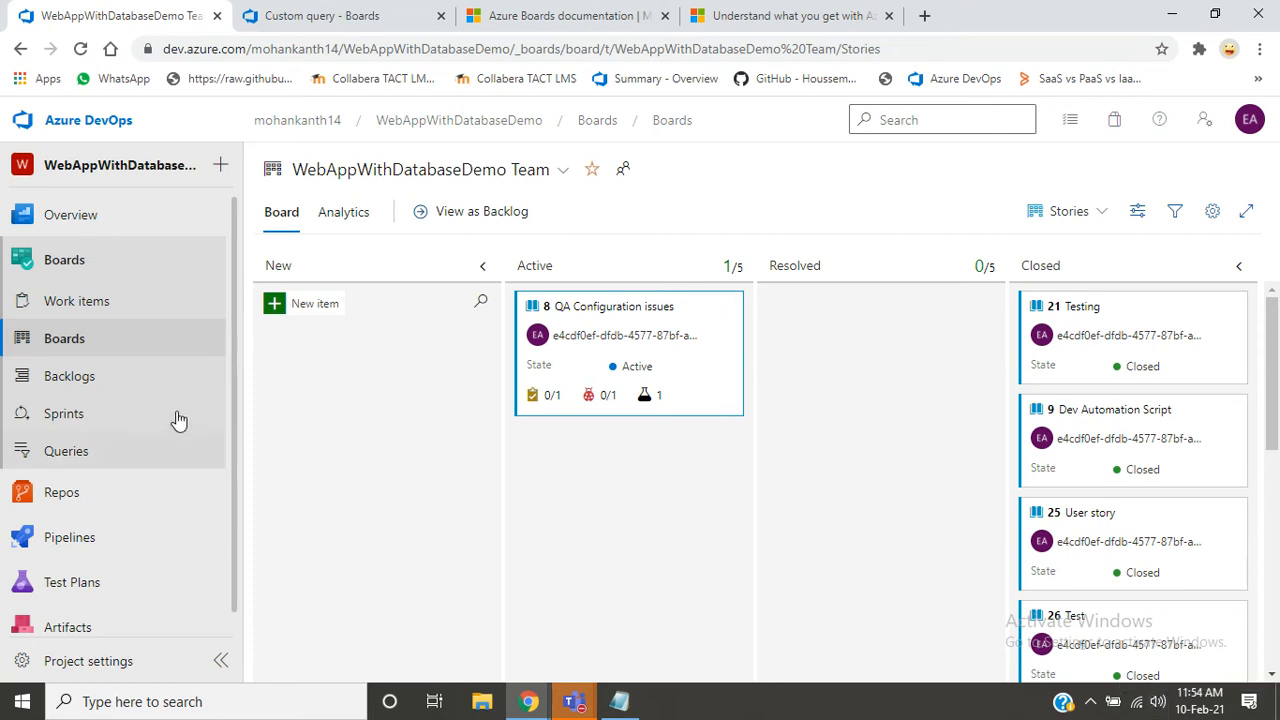
pyautogui.click(143, 389)
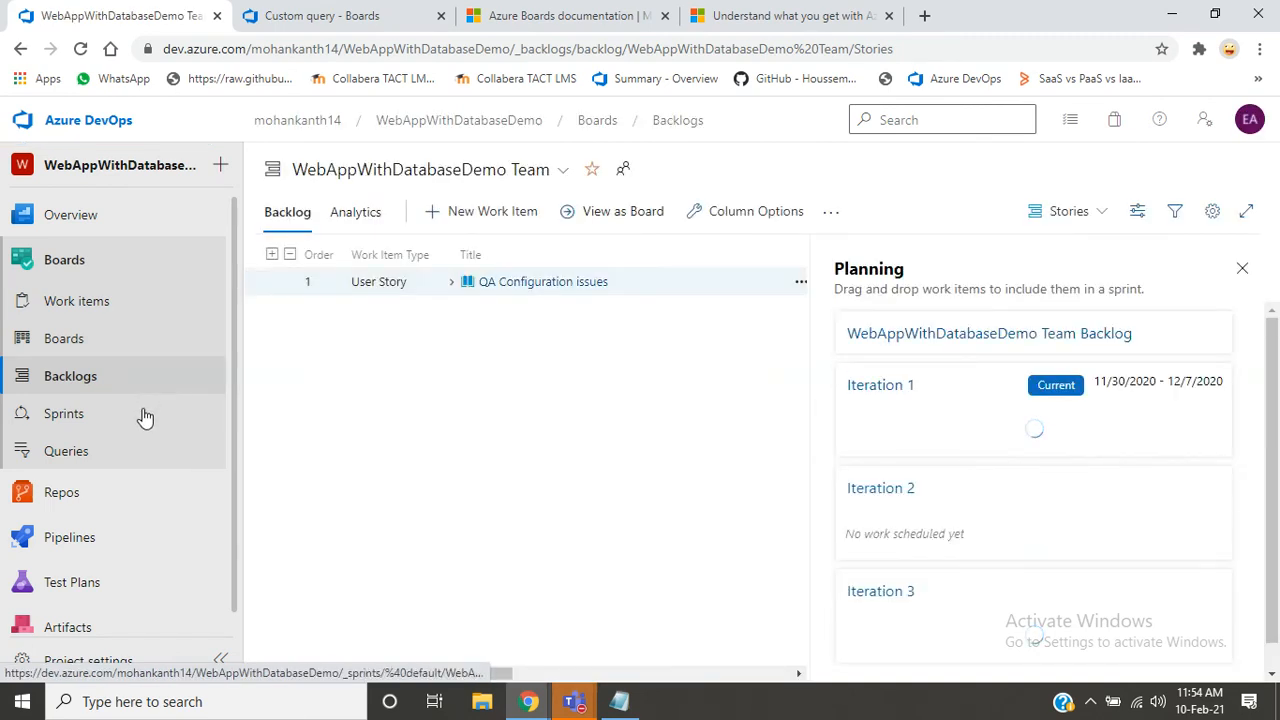
pyautogui.click(71, 408)
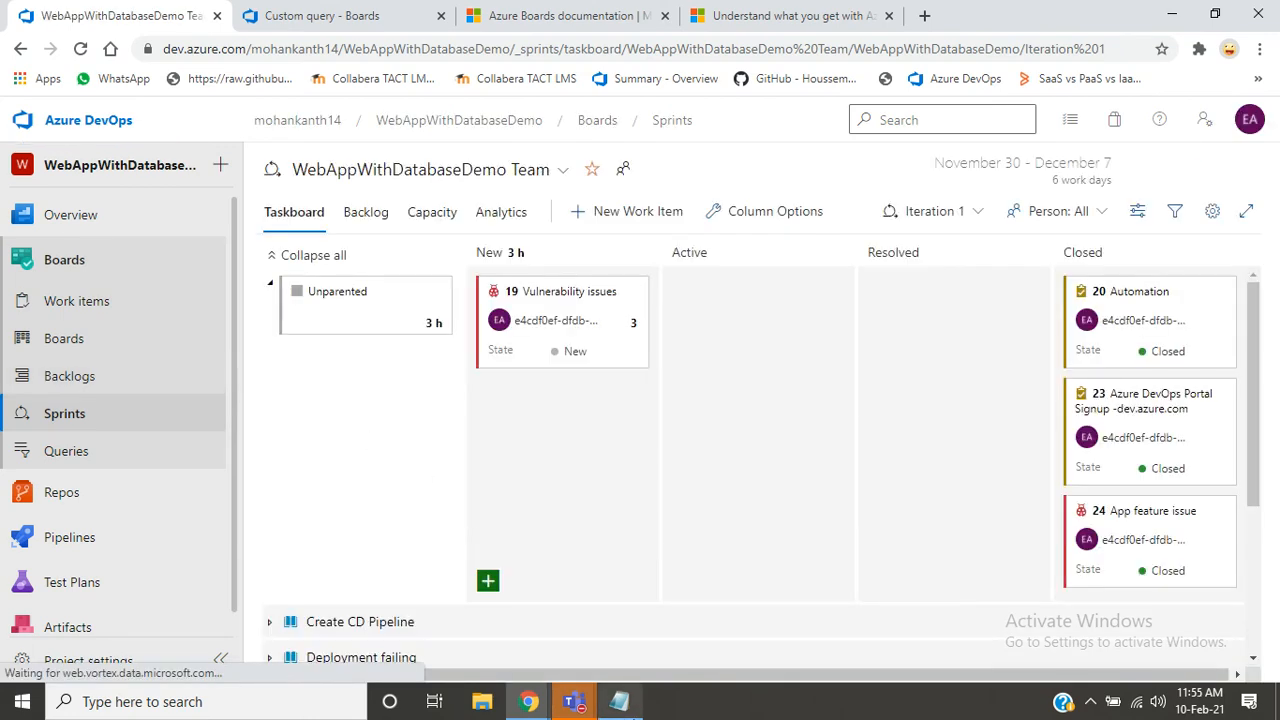
# - Switch to the Notepad notes and extend the Iteration1 line to read "Iteration1/Sprint - 2weeks"
pyautogui.click(619, 701)
pyautogui.click(561, 465)
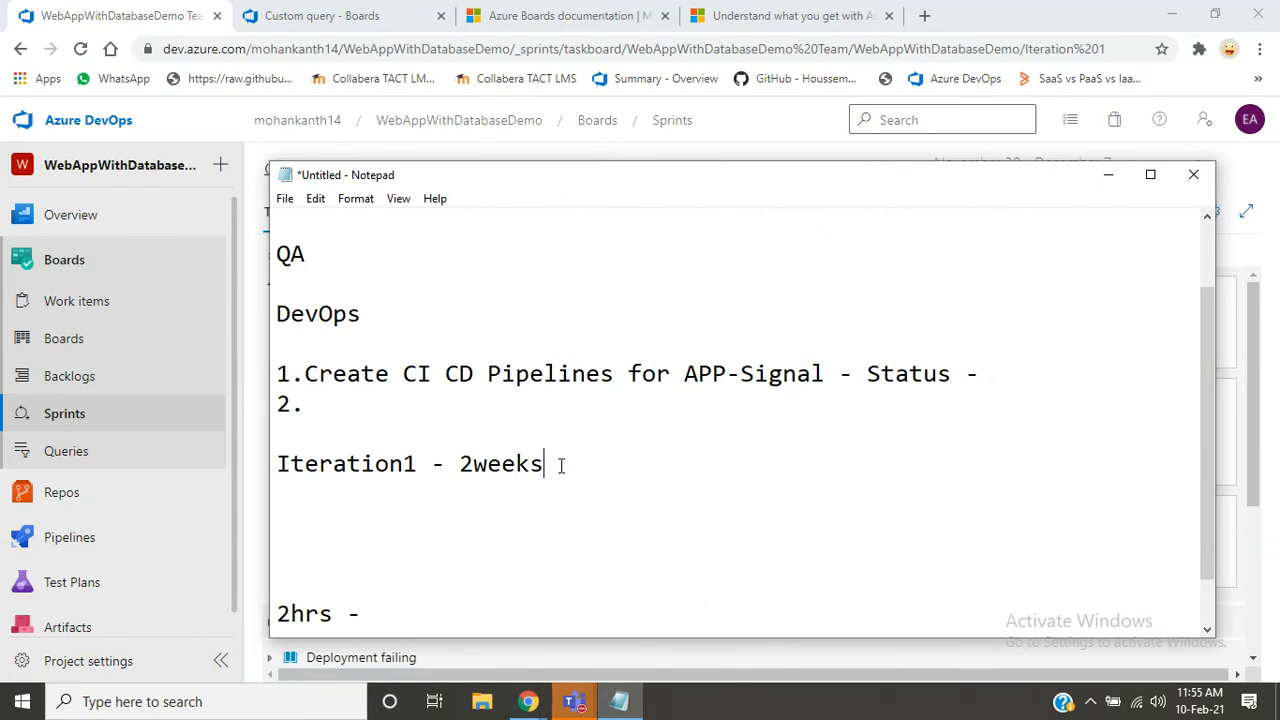
pyautogui.press('Left')
pyautogui.press('Left')
pyautogui.press('Left')
pyautogui.press('Left')
pyautogui.press('Left')
pyautogui.press('Left')
pyautogui.press('Left')
pyautogui.press('Left')
pyautogui.press('Left')
pyautogui.write('/Spint')
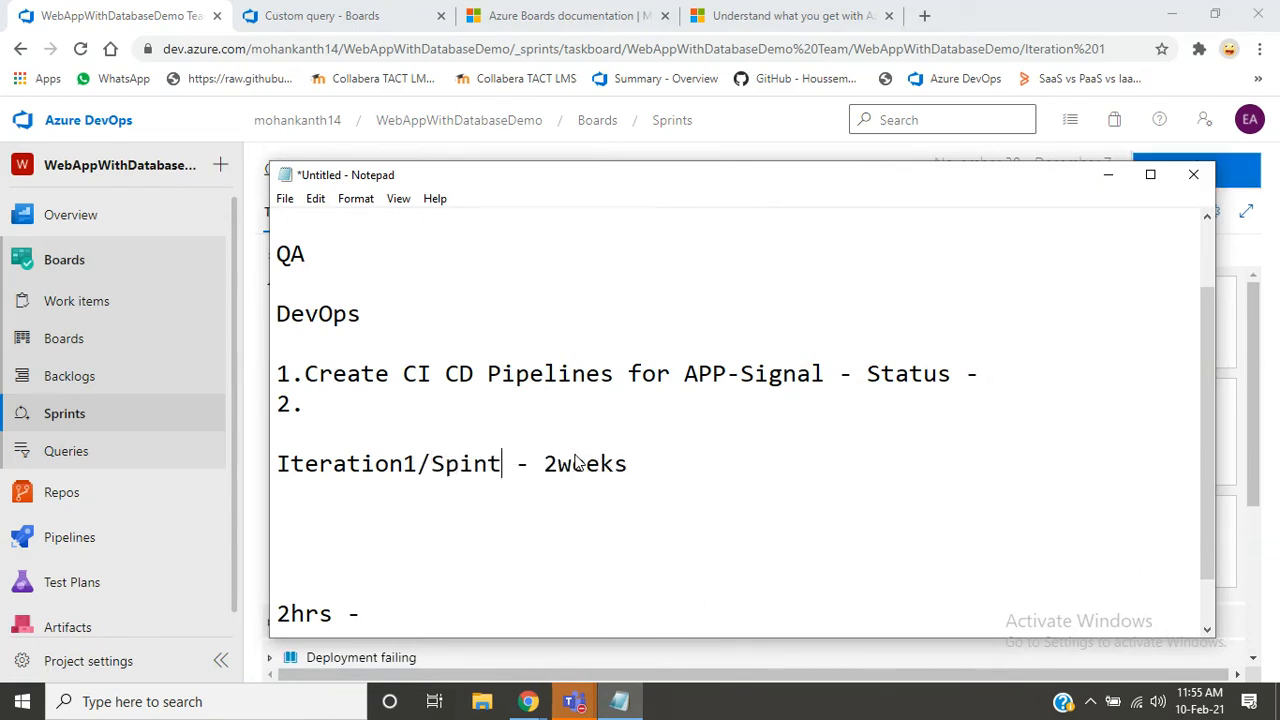
pyautogui.press('Left')
pyautogui.press('Left')
pyautogui.press('Left')
pyautogui.write('r')
pyautogui.press('Right')
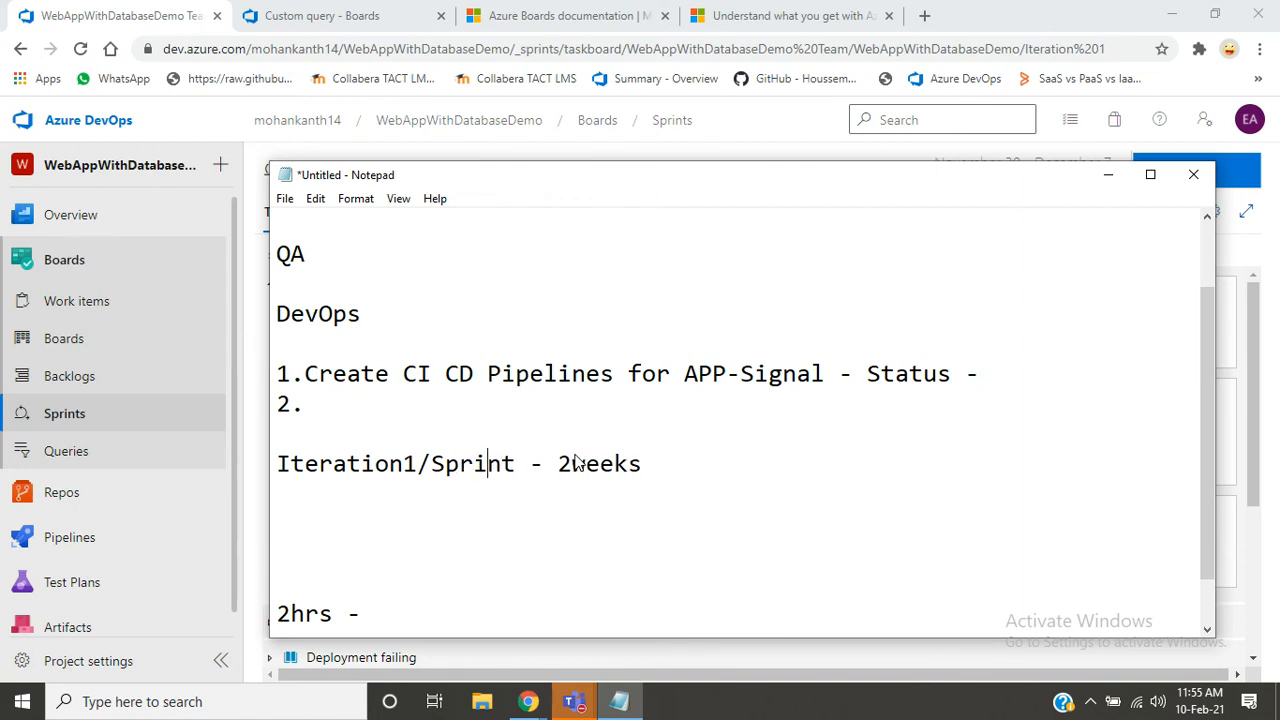
pyautogui.press('Right')
pyautogui.press('Right')
pyautogui.press('Left')
pyautogui.press('Left')
pyautogui.press('Left')
pyautogui.press('Left')
pyautogui.press('Left')
pyautogui.press('Left')
pyautogui.press('Left')
pyautogui.press('Left')
pyautogui.press('Left')
pyautogui.press('Left')
pyautogui.press('Left')
pyautogui.press('Left')
pyautogui.press('Right')
pyautogui.press('Right')
pyautogui.press('Right')
pyautogui.press('Right')
pyautogui.press('Right')
pyautogui.press('Right')
pyautogui.press('Right')
pyautogui.press('Left')
pyautogui.press('Left')
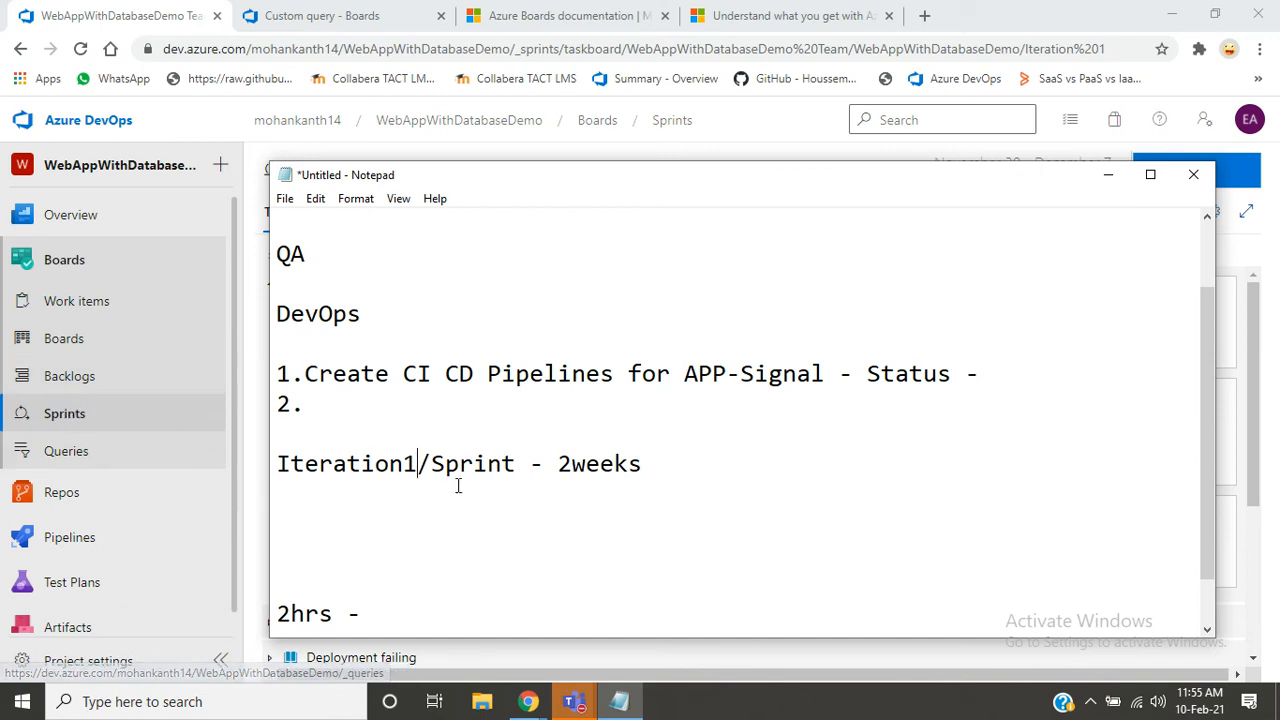
# - Add the lines "Sprint - 2weeks - tasks -" and "backlog" below the Iteration1/Sprint line, with a blank line before each
pyautogui.click(668, 462)
pyautogui.press('Return')
pyautogui.press('Return')
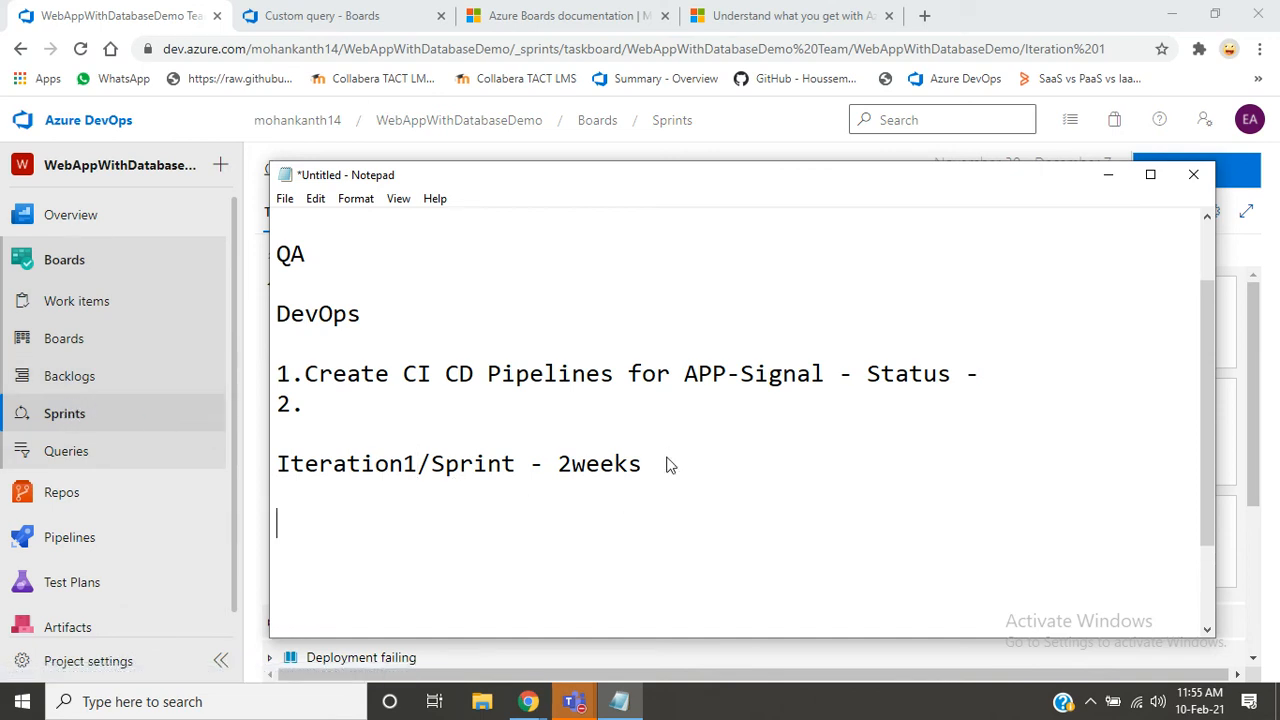
pyautogui.write('Sprint - 2')
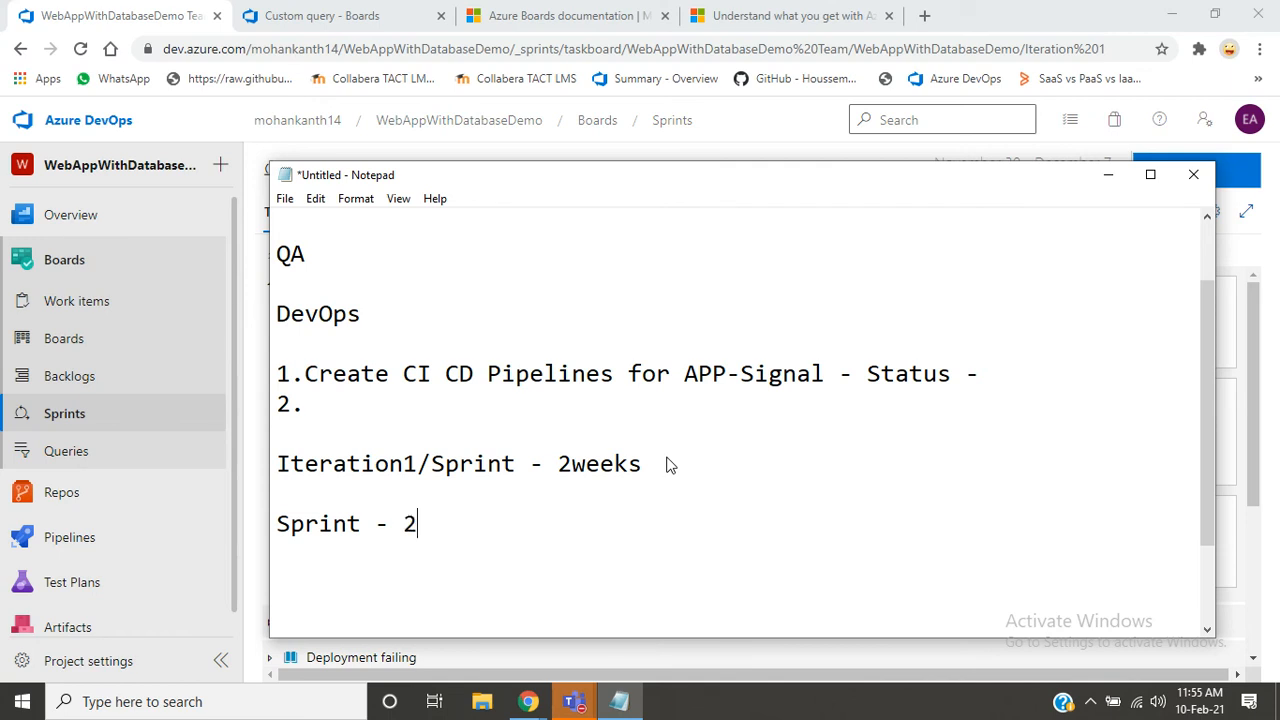
pyautogui.write('weeks - tasks')
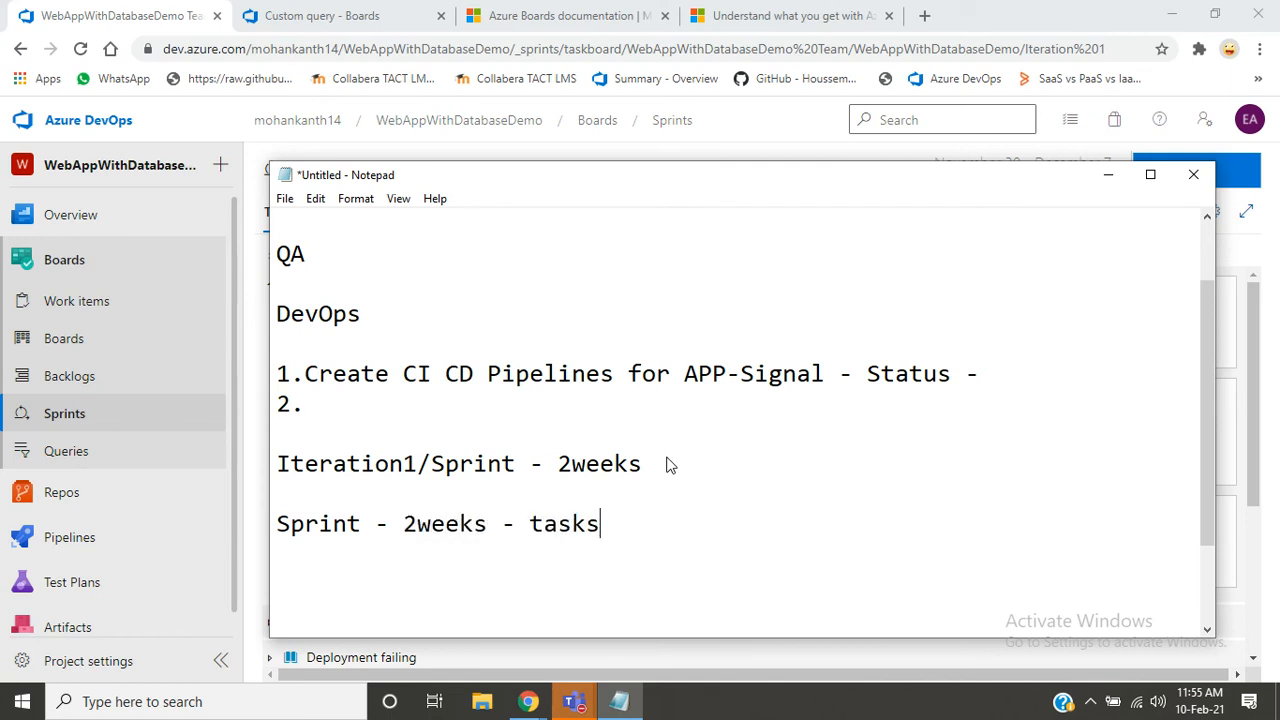
pyautogui.write(' -')
pyautogui.press('Return')
pyautogui.press('Return')
pyautogui.write('backlog')
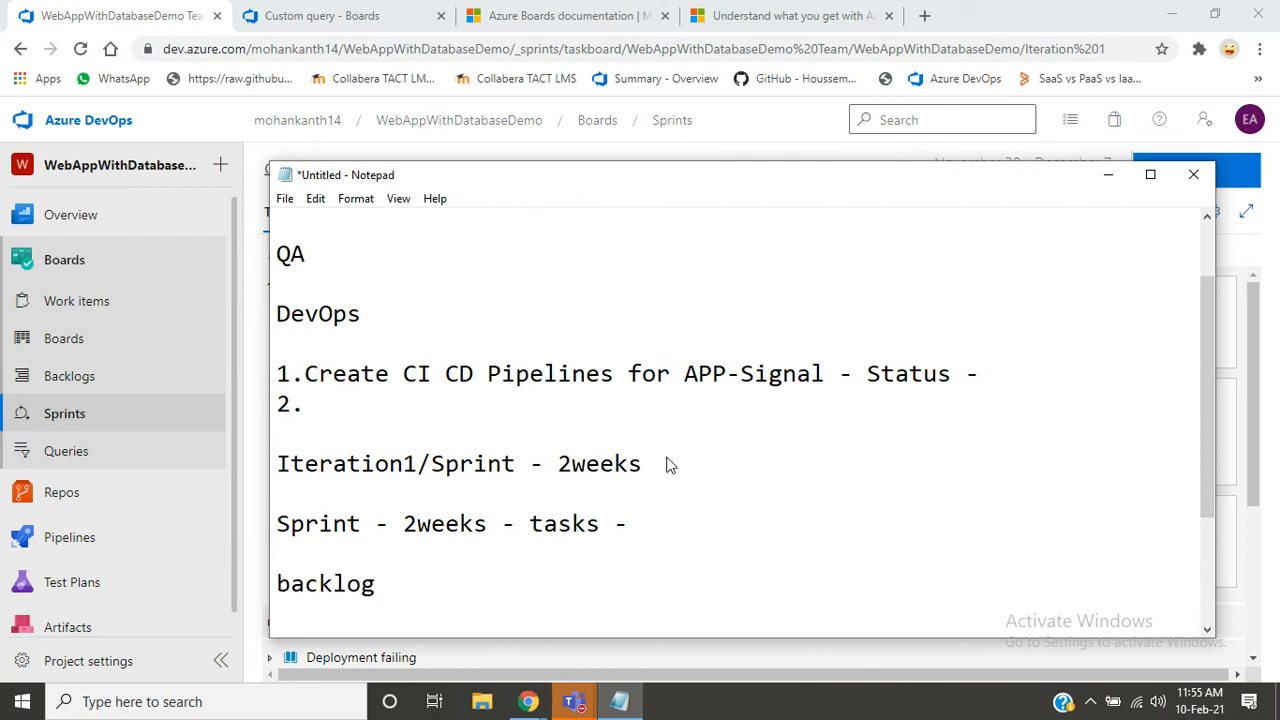
pyautogui.press('Up')
pyautogui.press('Up')
pyautogui.press('Up')
pyautogui.press('Up')
# - Switch to the Azure Boards documentation in the browser, open About Sprints and Scrum, and review the overview page's backlog description
pyautogui.click(1030, 20)
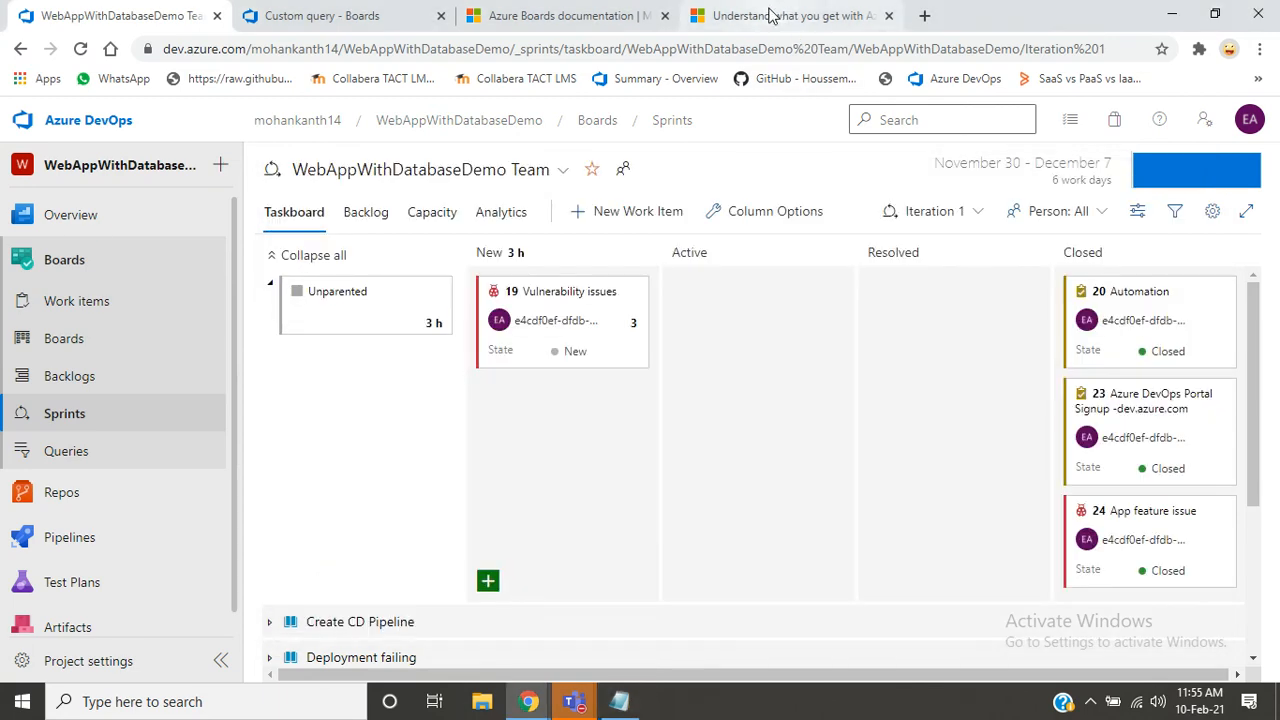
pyautogui.click(770, 14)
pyautogui.scroll(-14, 812, 292)
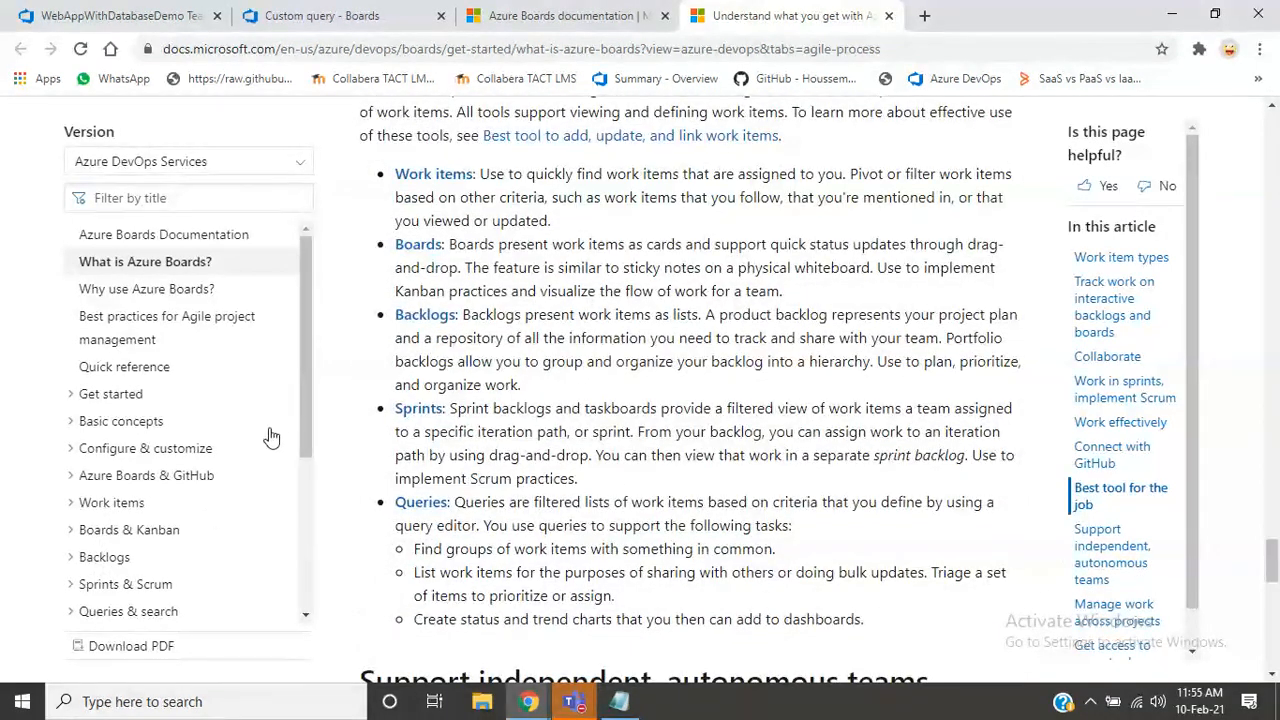
pyautogui.moveTo(309, 440); pyautogui.dragTo(309, 475)
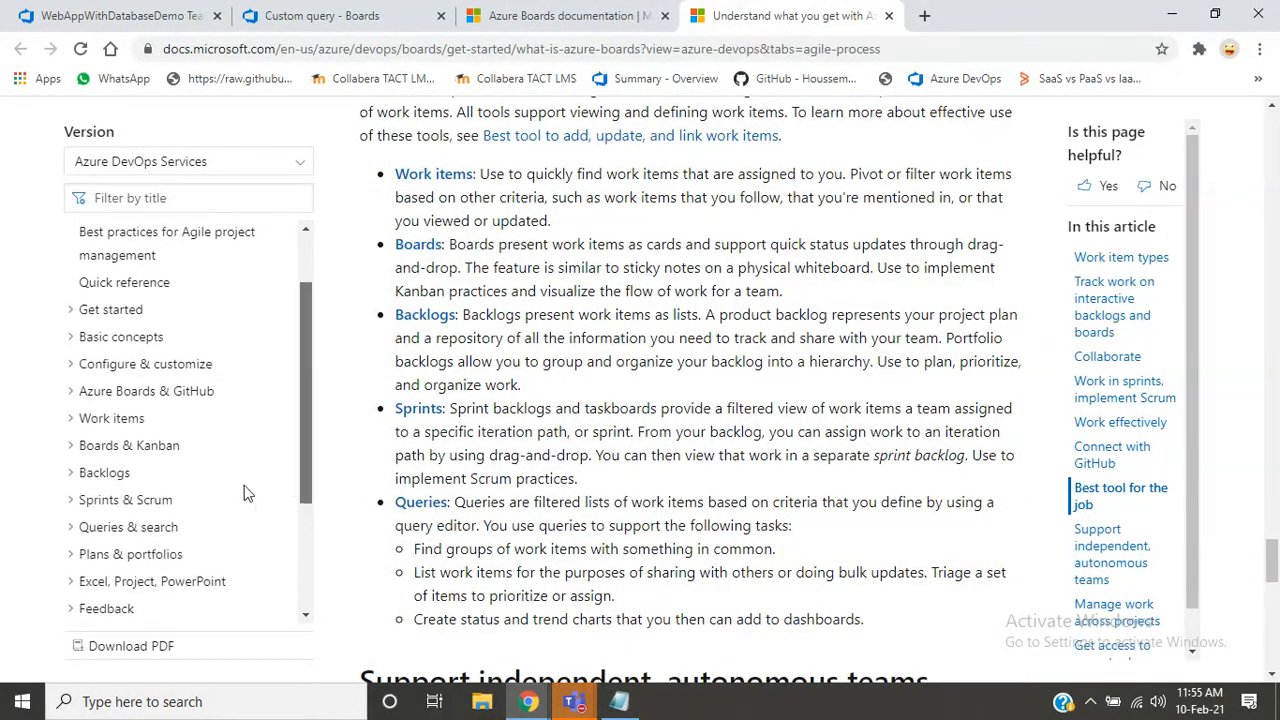
pyautogui.click(108, 506)
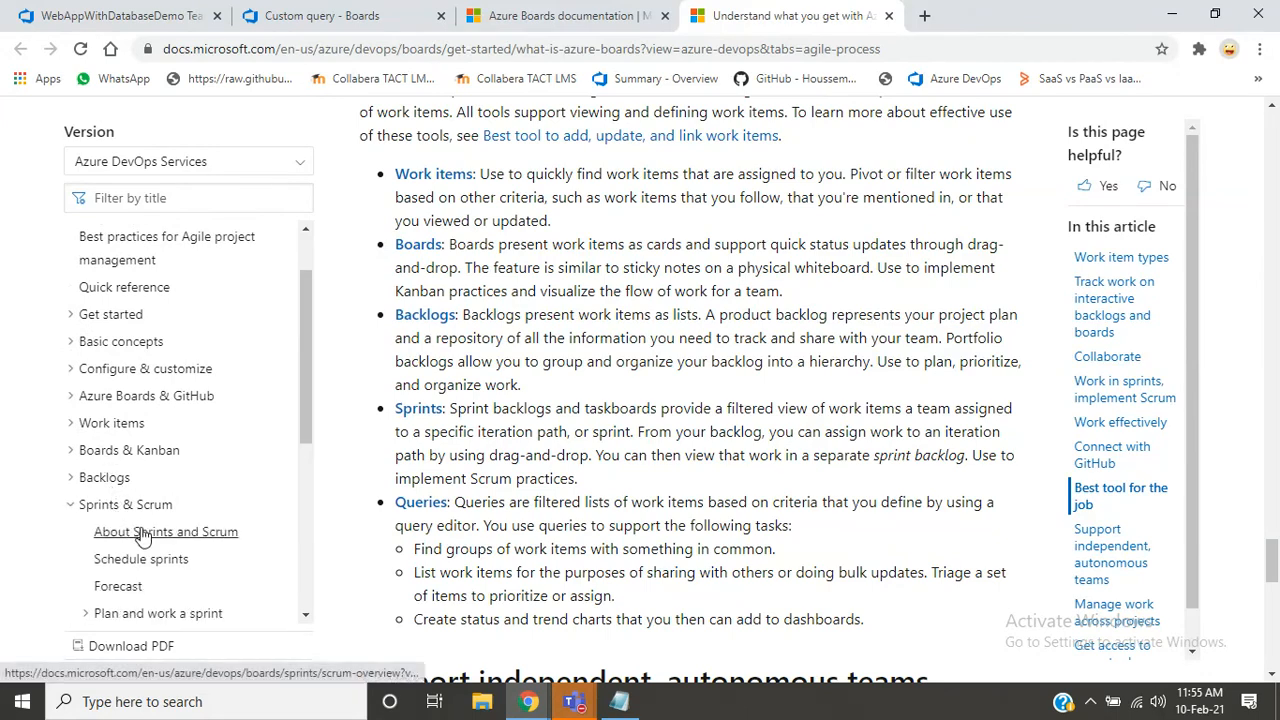
pyautogui.click(142, 533)
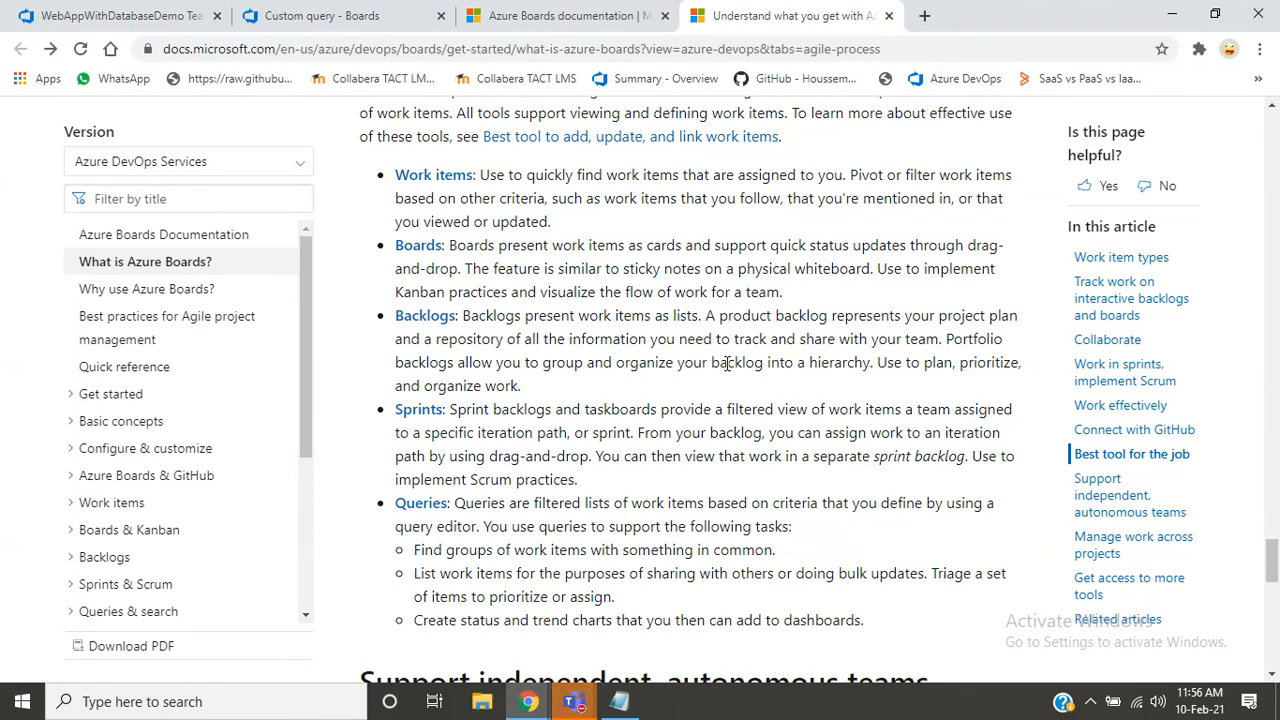
pyautogui.moveTo(727, 362); pyautogui.dragTo(640, 392)
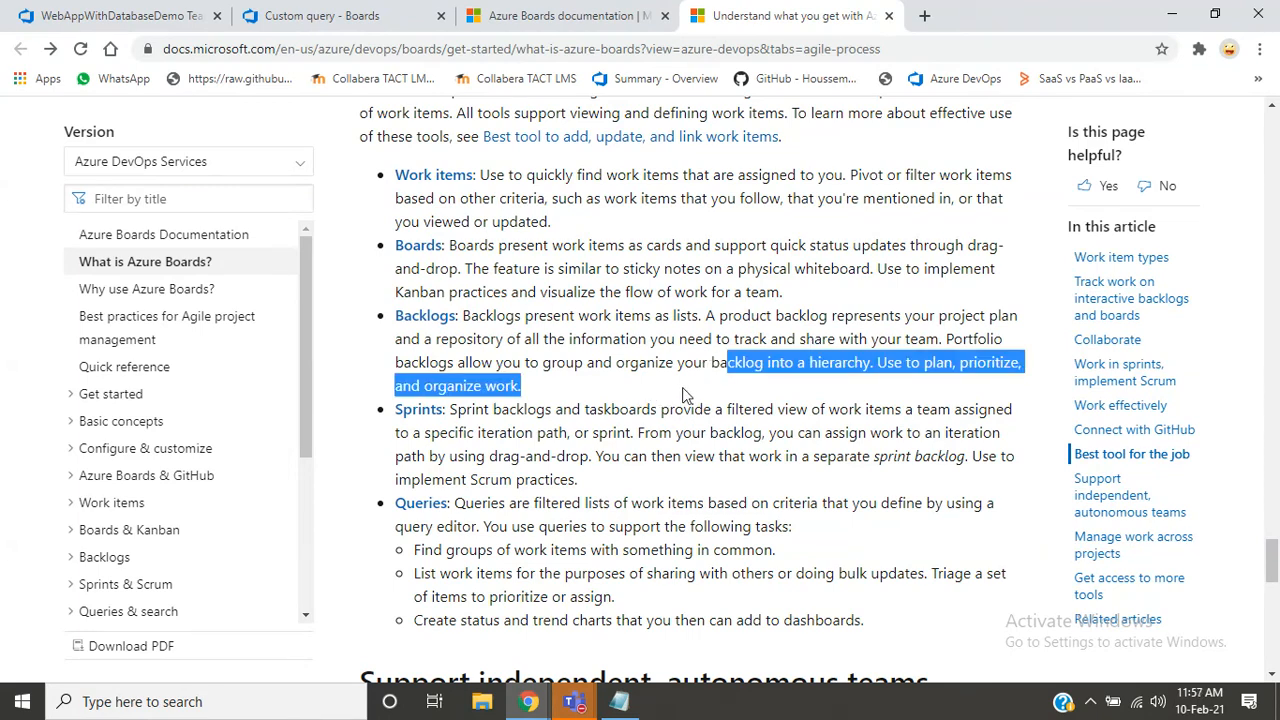
pyautogui.click(707, 391)
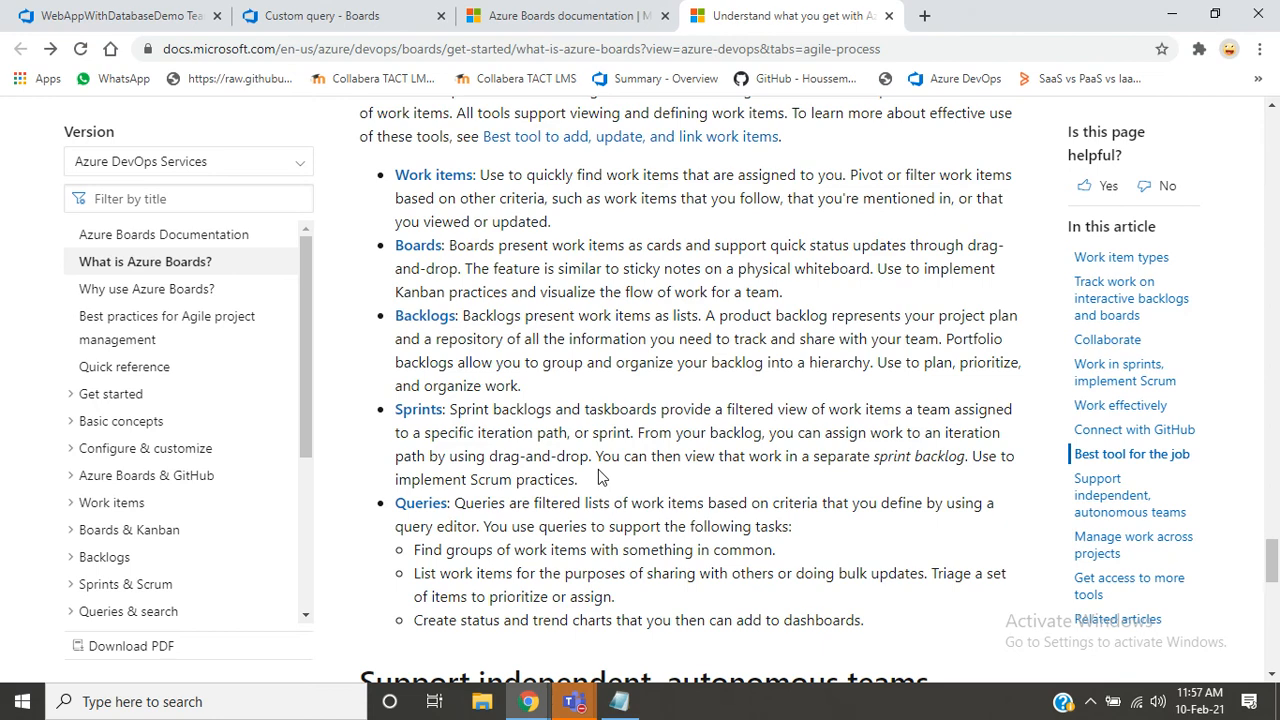
# - Return to the sprint taskboard in Azure DevOps and view the available sprints without changing the selected iteration
pyautogui.click(127, 18)
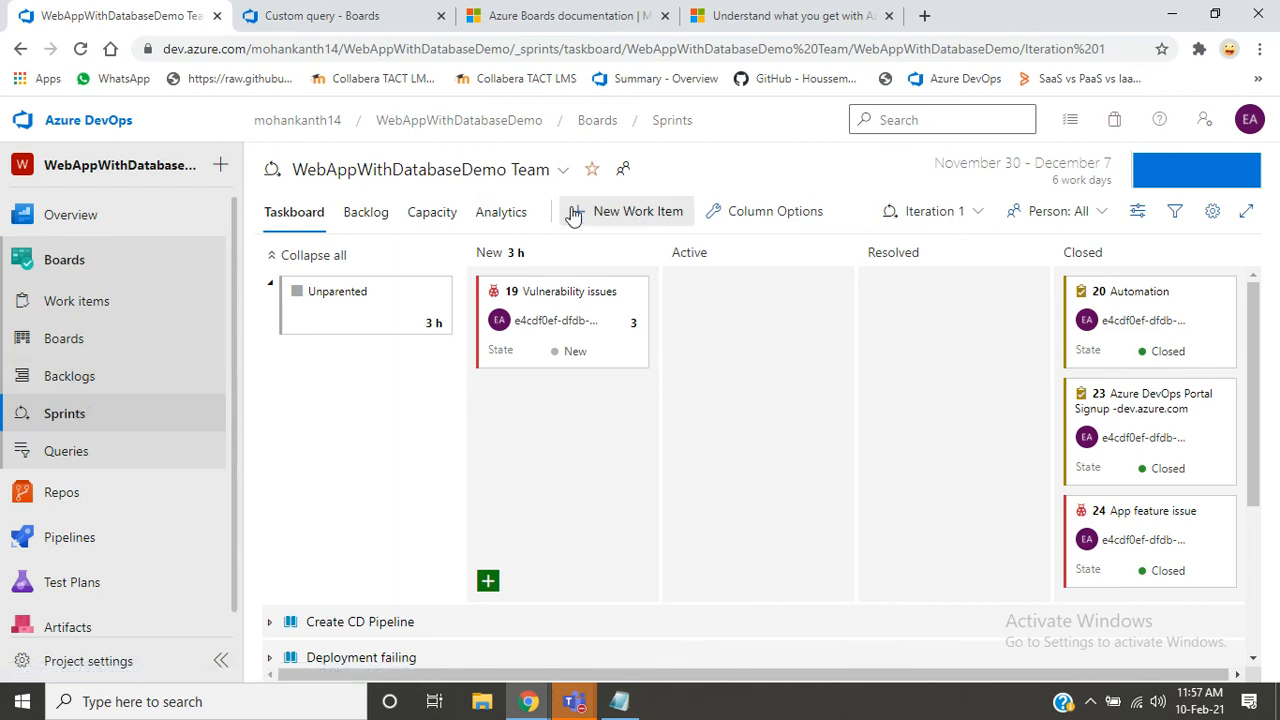
pyautogui.click(906, 222)
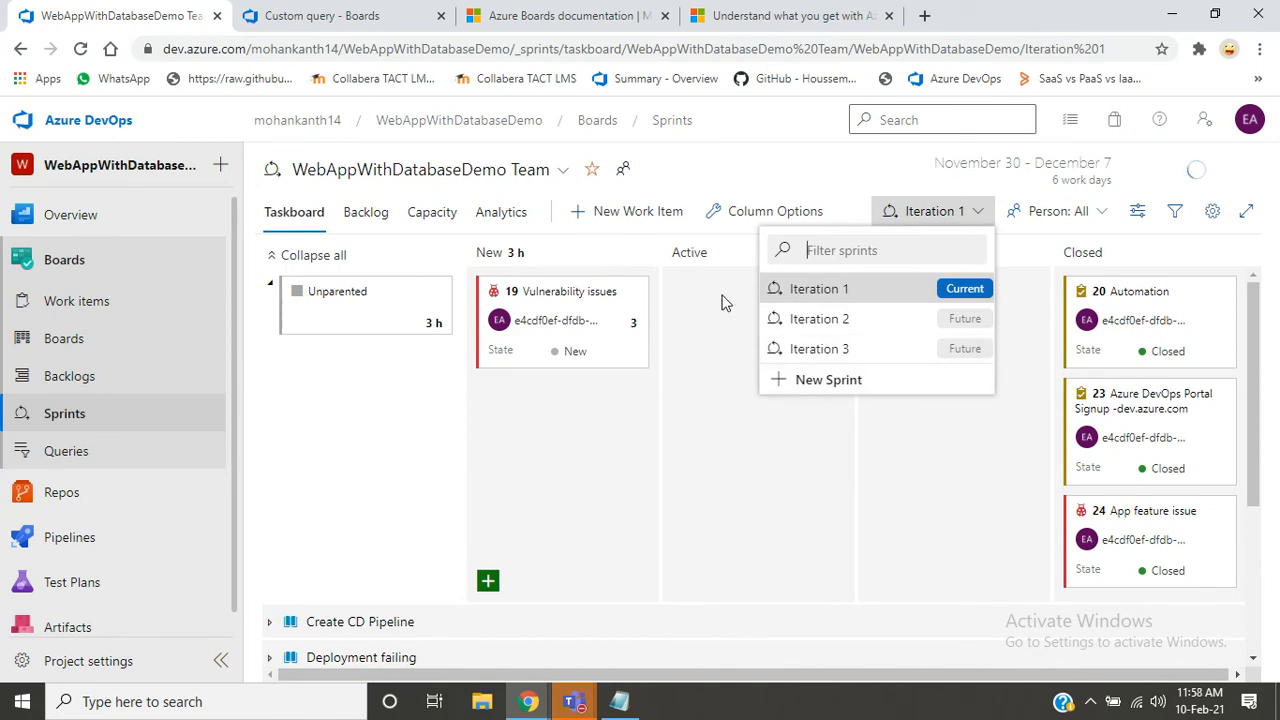
pyautogui.click(624, 219)
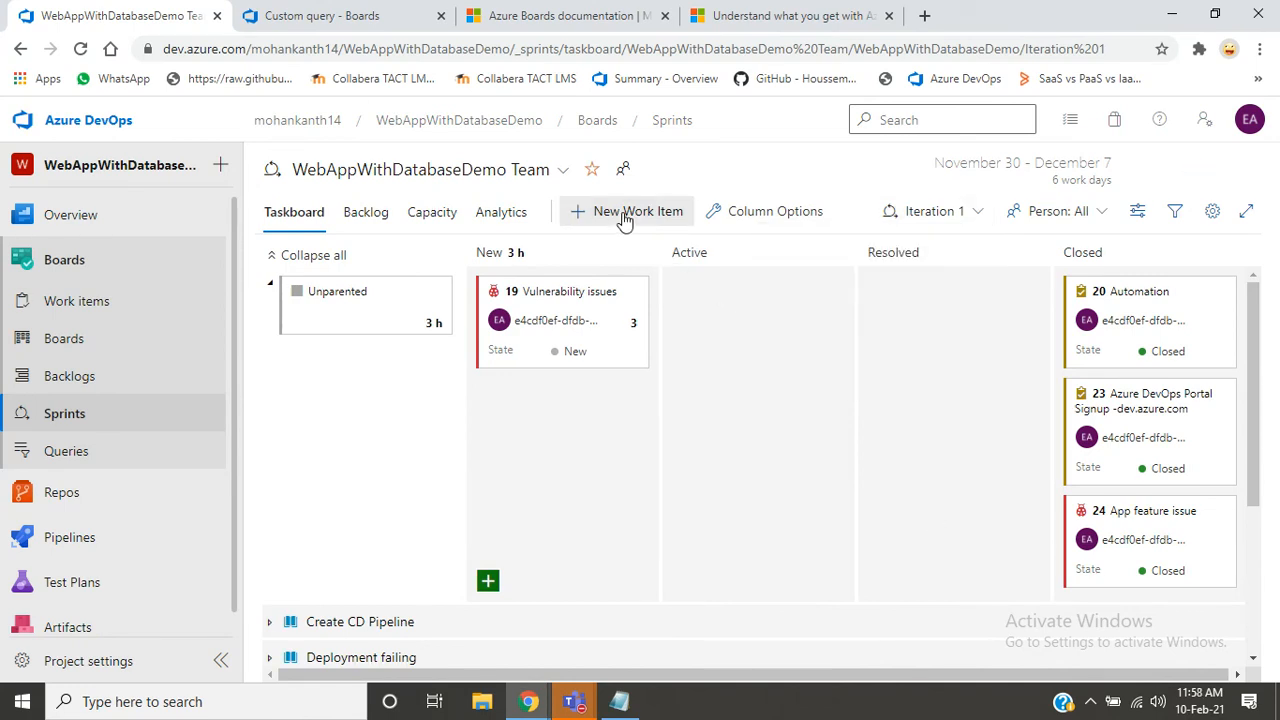
# - Add a user story titled "sdnfsadjfasdfjasf" to the Iteration 1 taskboard and assign it to the listed team member
pyautogui.click(624, 219)
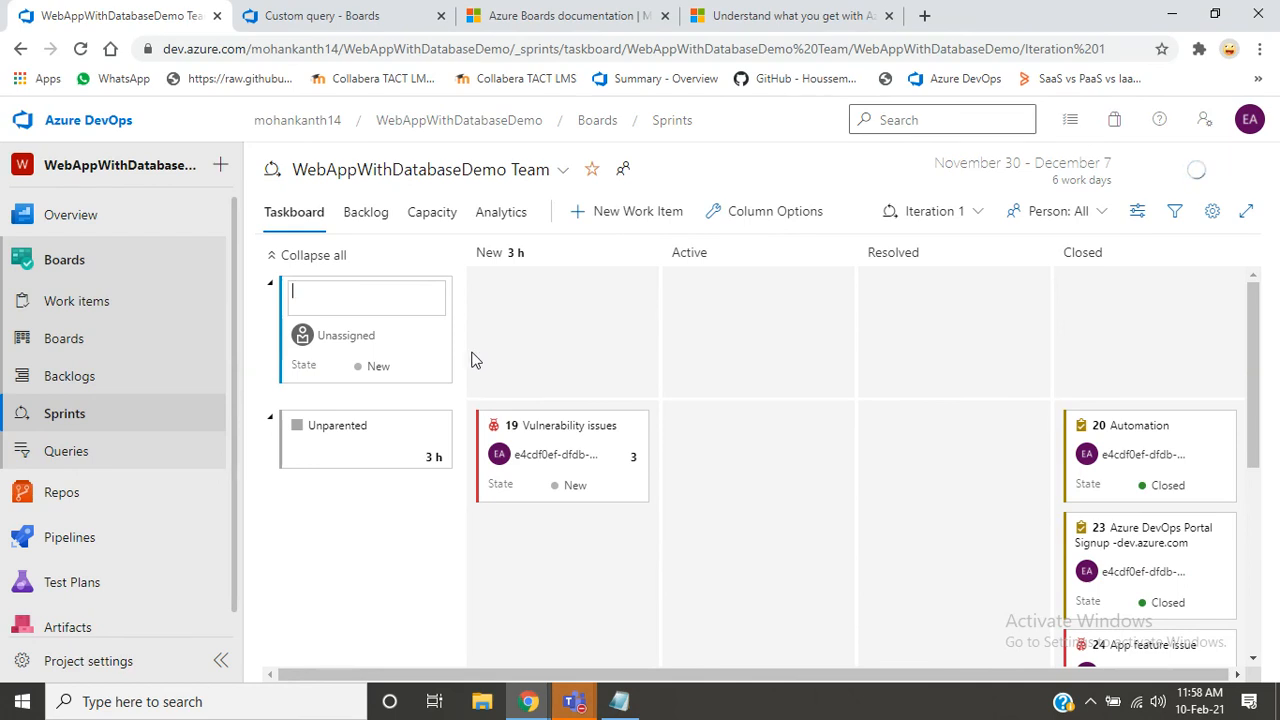
pyautogui.write('sdnfsadjfasdfjasf')
pyautogui.click(346, 326)
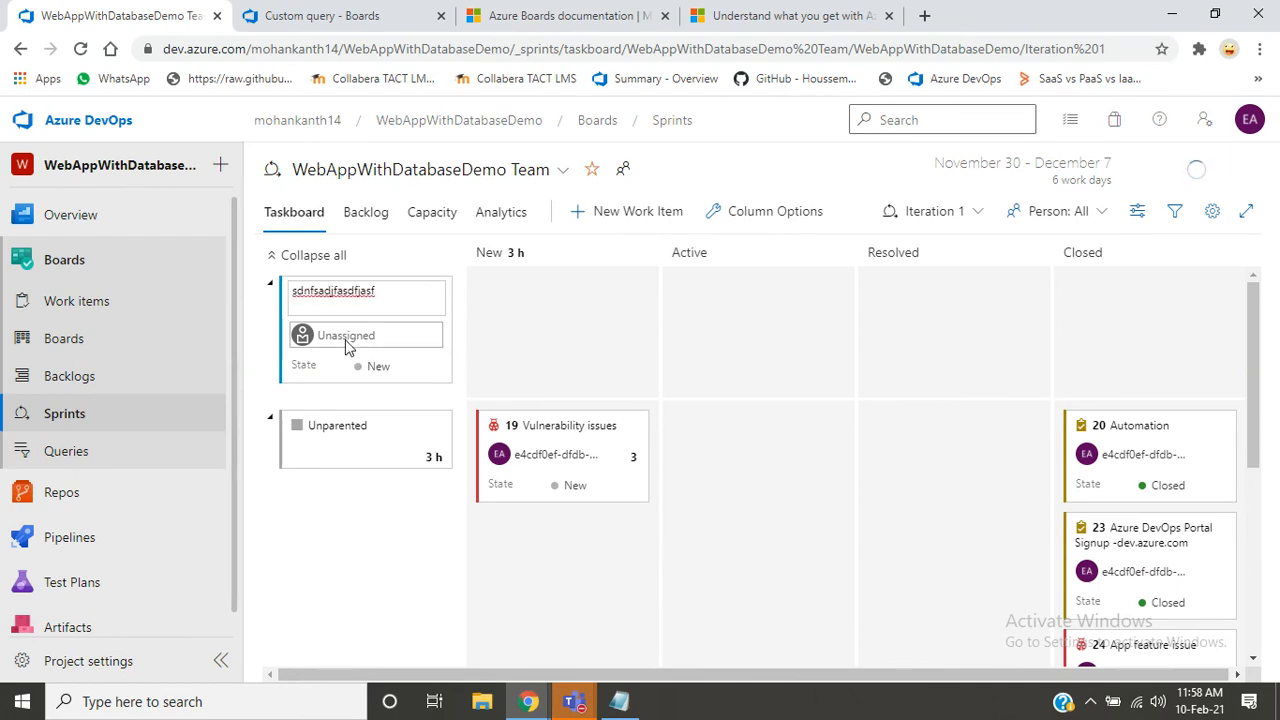
pyautogui.click(346, 326)
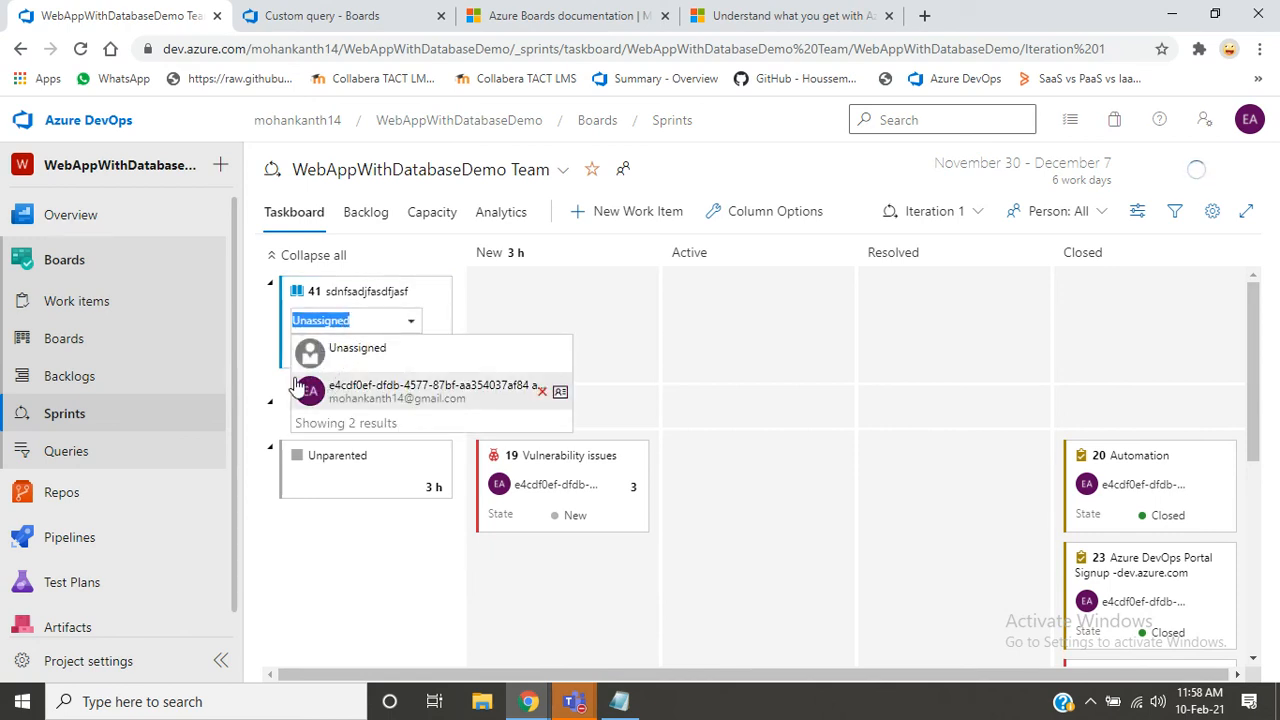
pyautogui.click(790, 417)
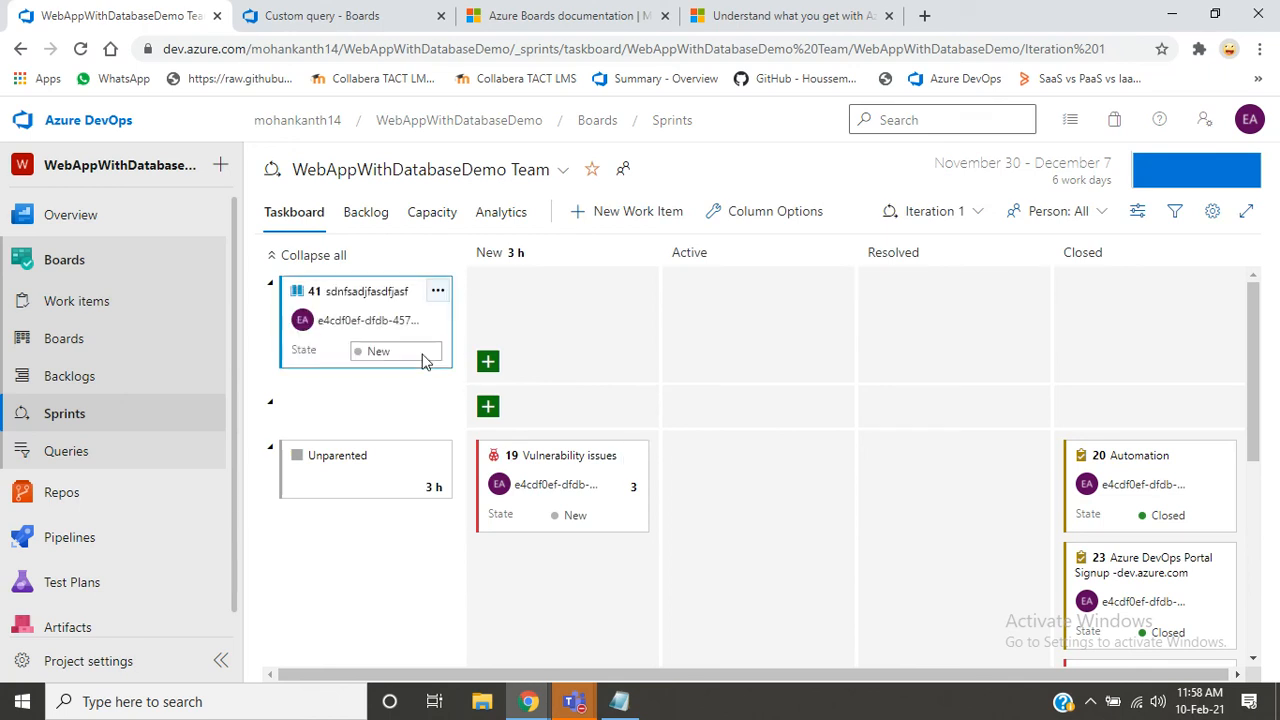
# - Try to move the sdnfsadjfasdfjasf story card into the New column, and set its state to Active
pyautogui.moveTo(369, 302); pyautogui.dragTo(505, 302)
pyautogui.moveTo(355, 300); pyautogui.dragTo(557, 315)
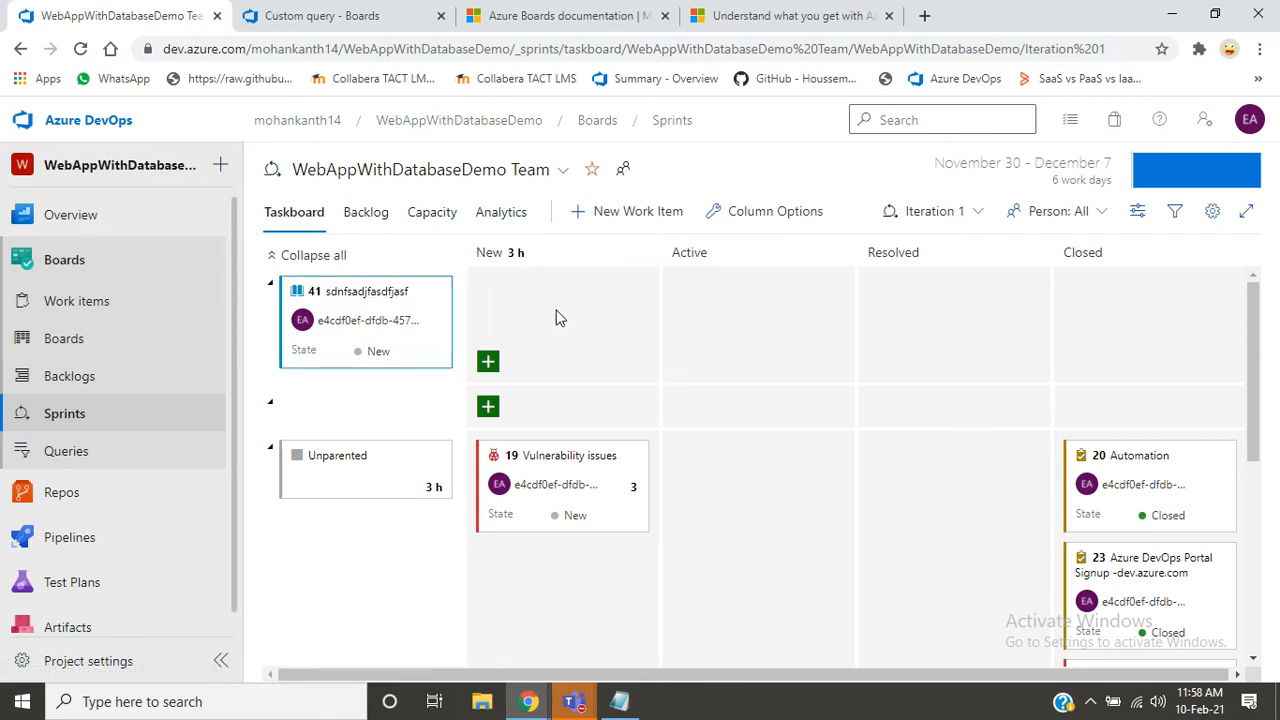
pyautogui.click(374, 358)
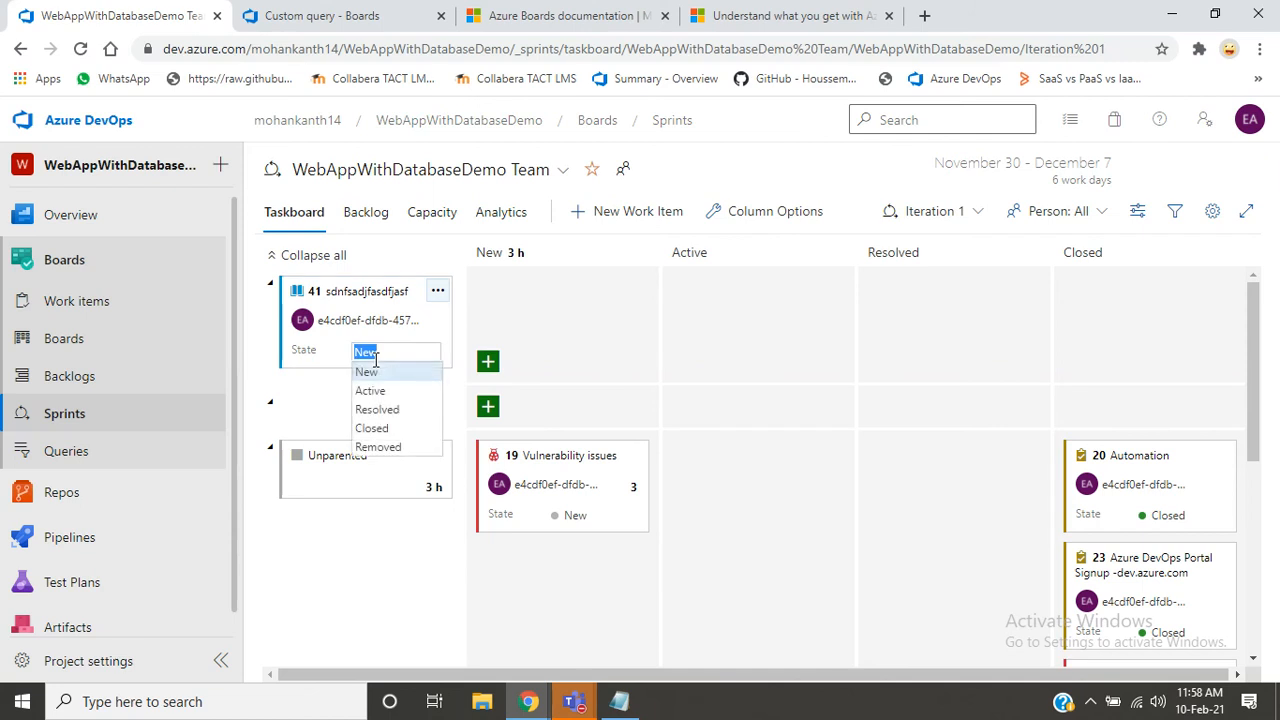
pyautogui.click(382, 393)
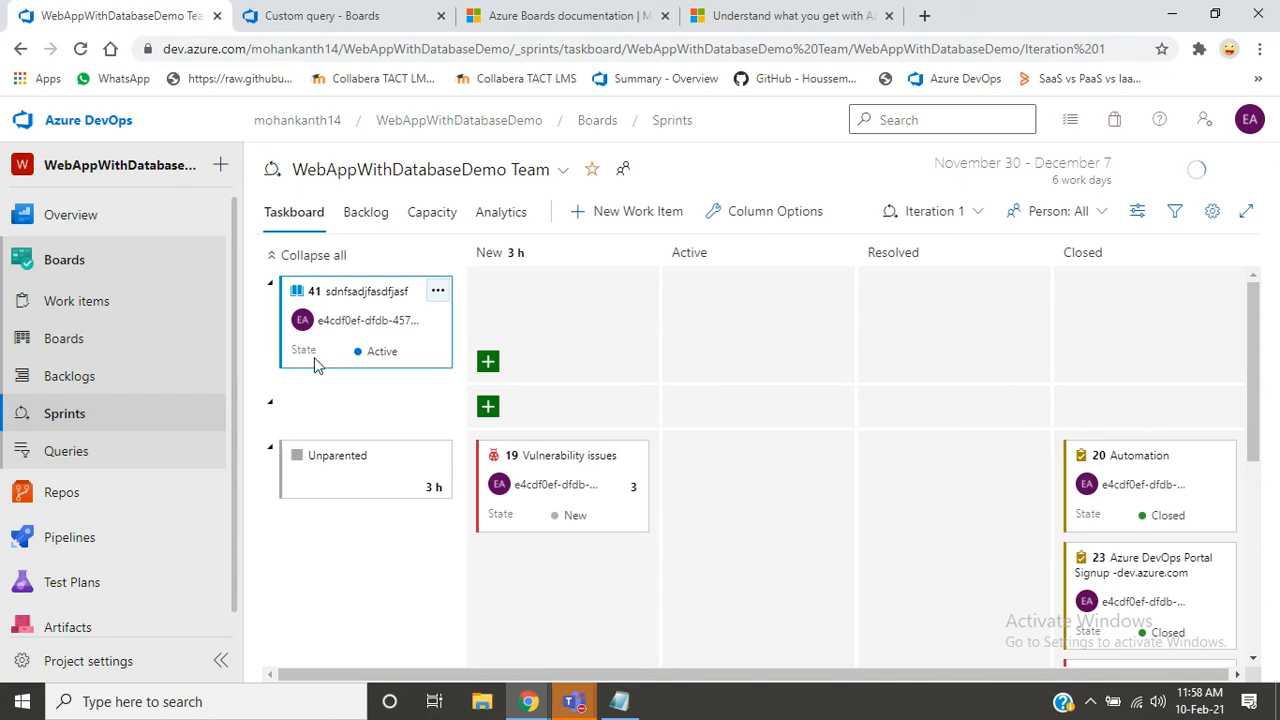
# - Assign the sdnfsadjfasdfjasf story to the current iteration, Iteration 1
pyautogui.click(438, 290)
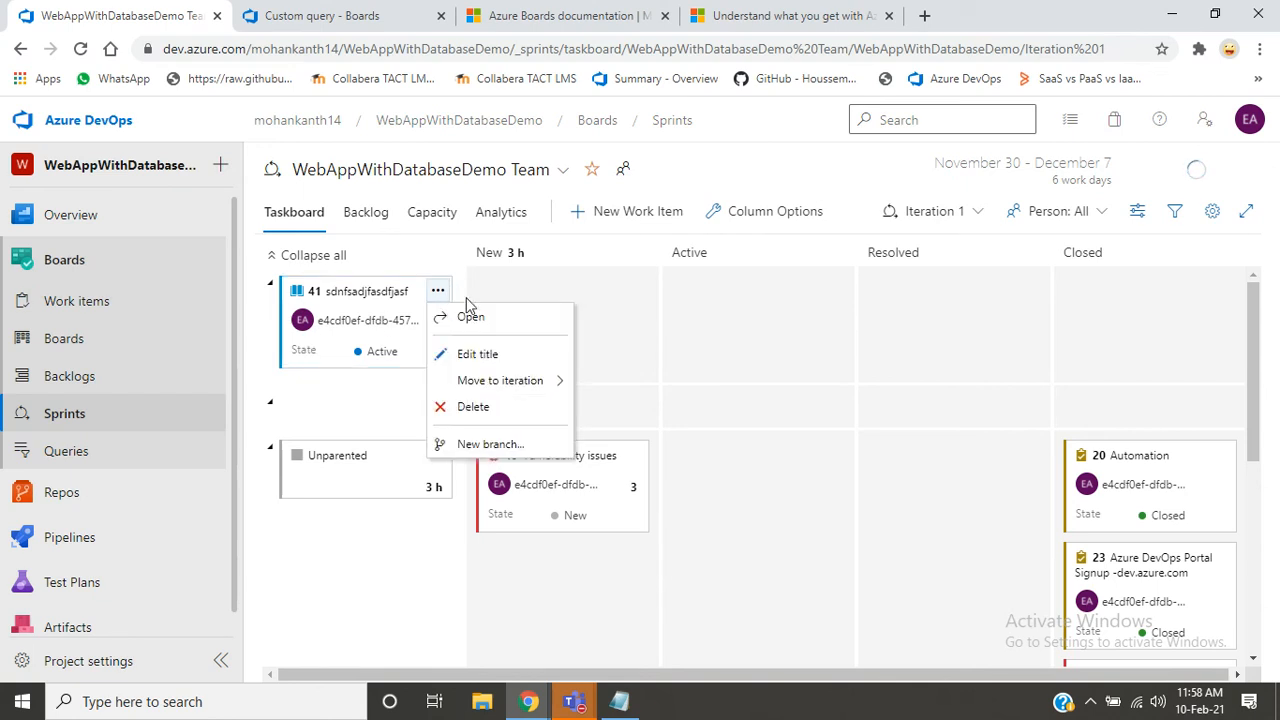
pyautogui.moveTo(510, 386)
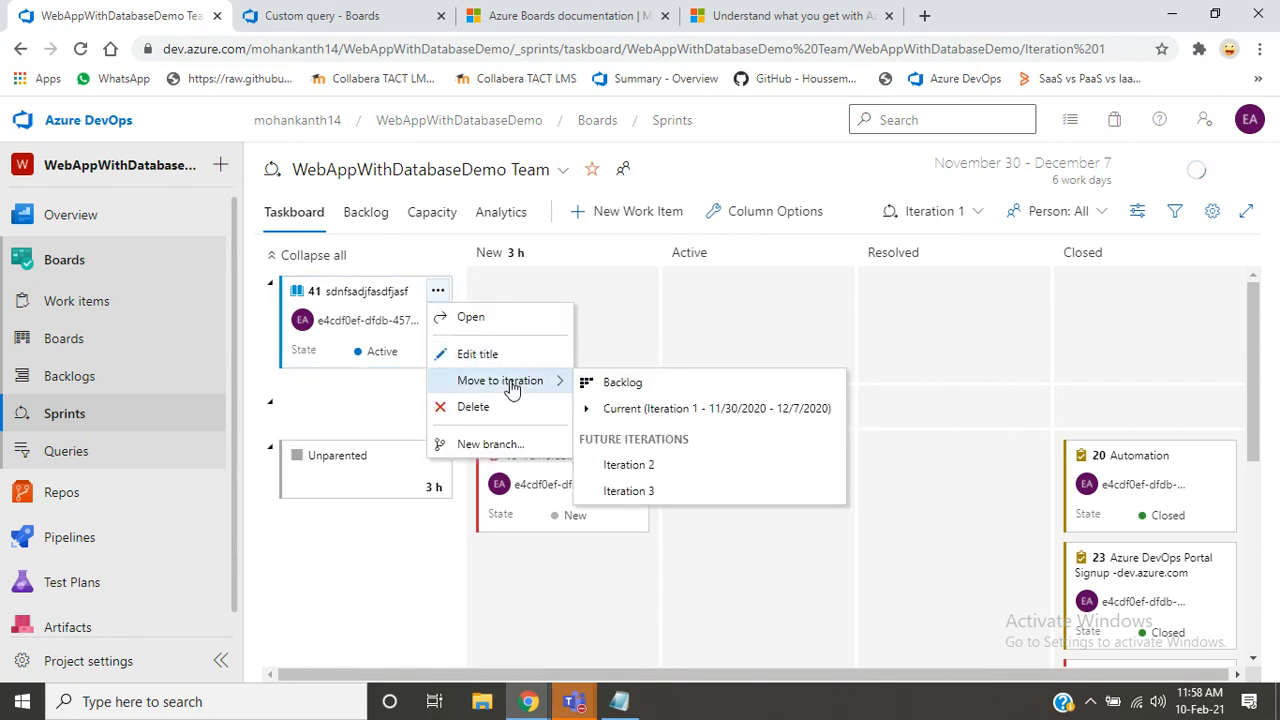
pyautogui.click(645, 410)
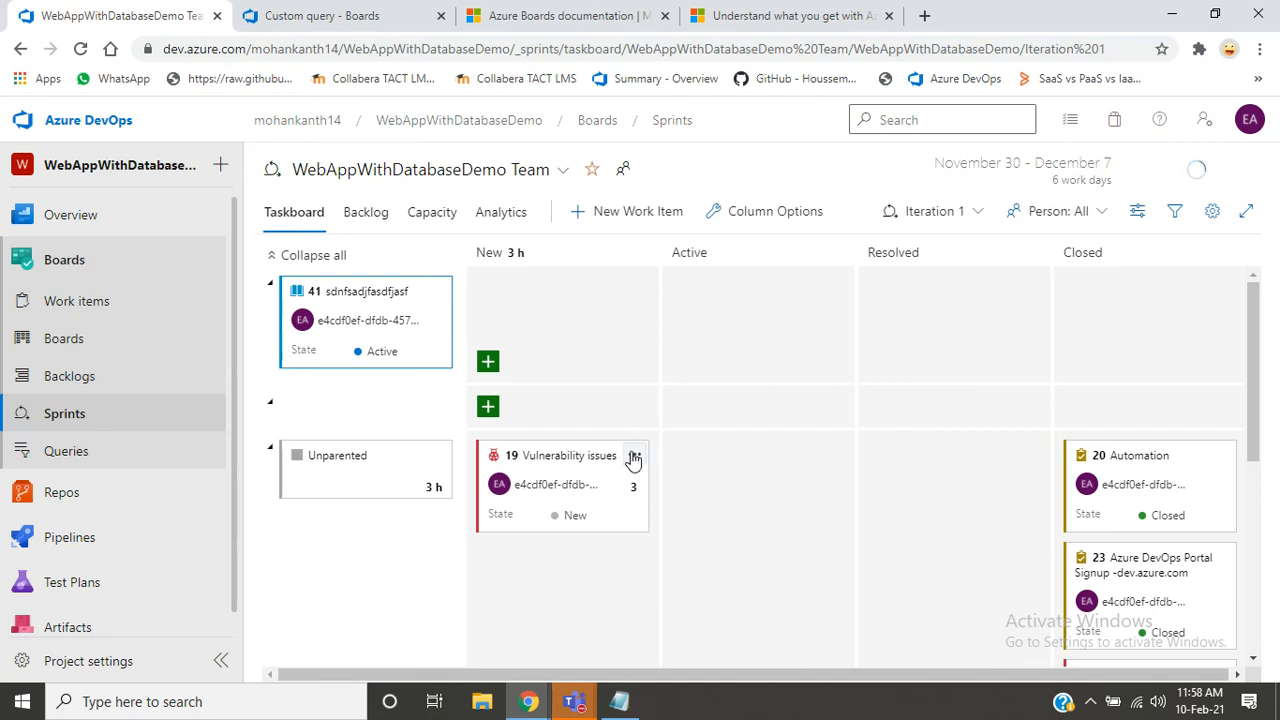
# - Move the Vulnerability issues bug to the Active column and view the work items further down the taskboard
pyautogui.moveTo(549, 452); pyautogui.dragTo(735, 470)
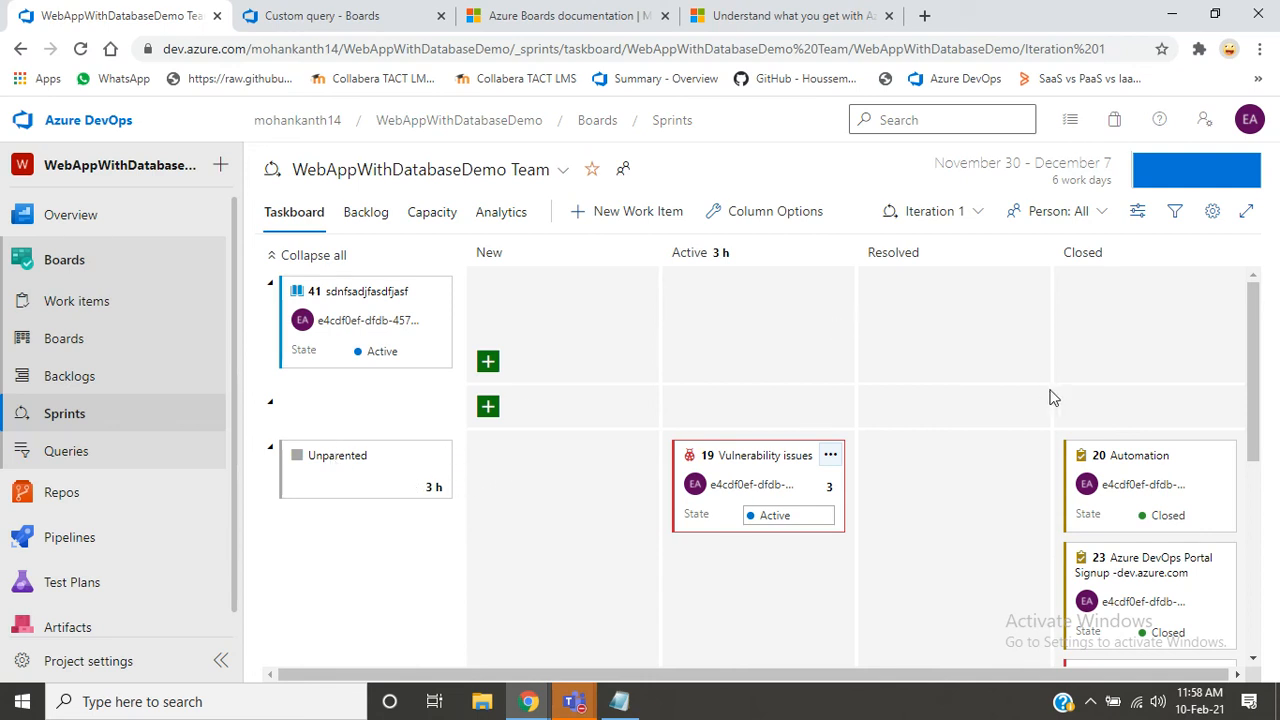
pyautogui.moveTo(1257, 357); pyautogui.dragTo(1253, 444)
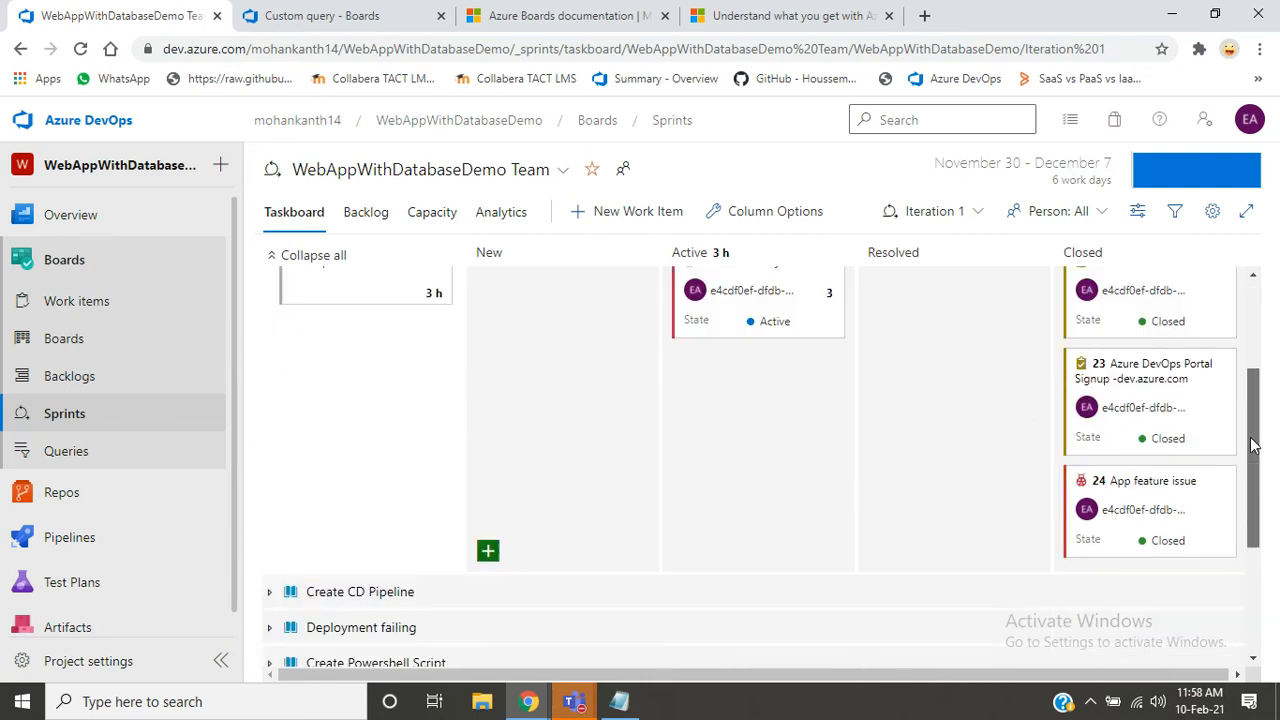
# - Expand the Create CD Pipeline, Deployment failing and Create Powershell Script rows to view their cards, and collapse all taskboard rows
pyautogui.scroll(-2, 1244, 568)
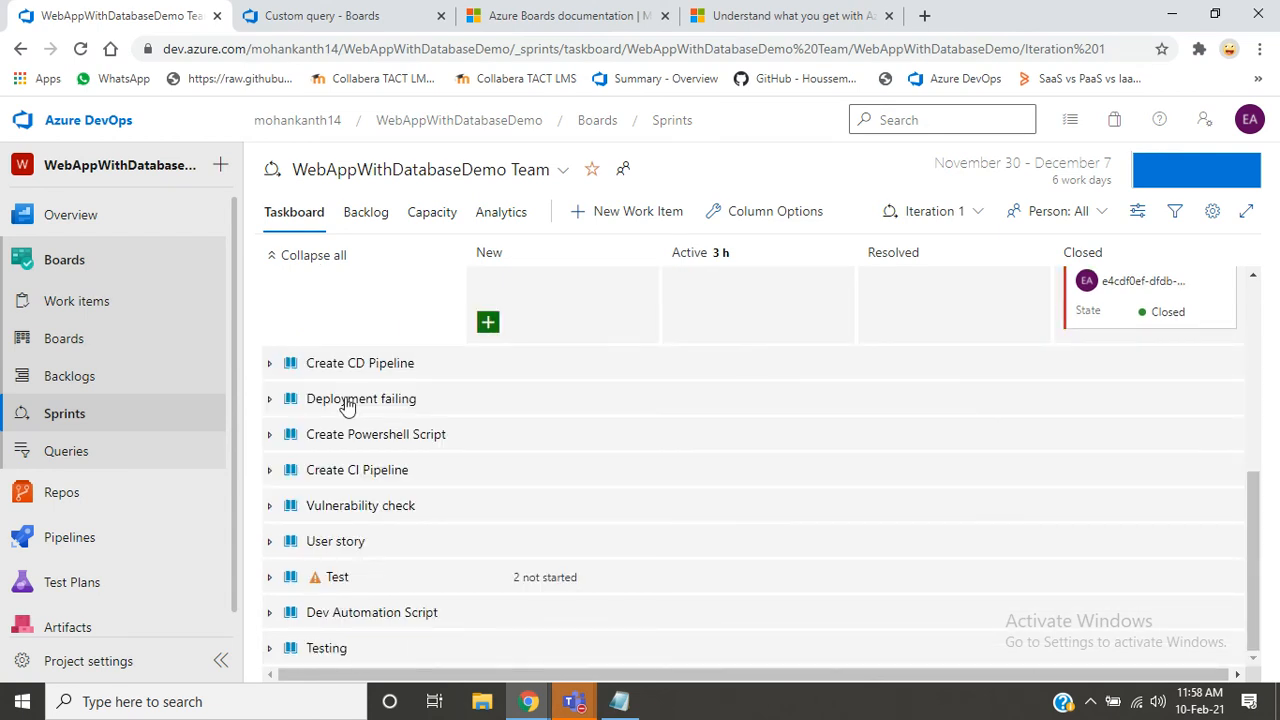
pyautogui.click(269, 364)
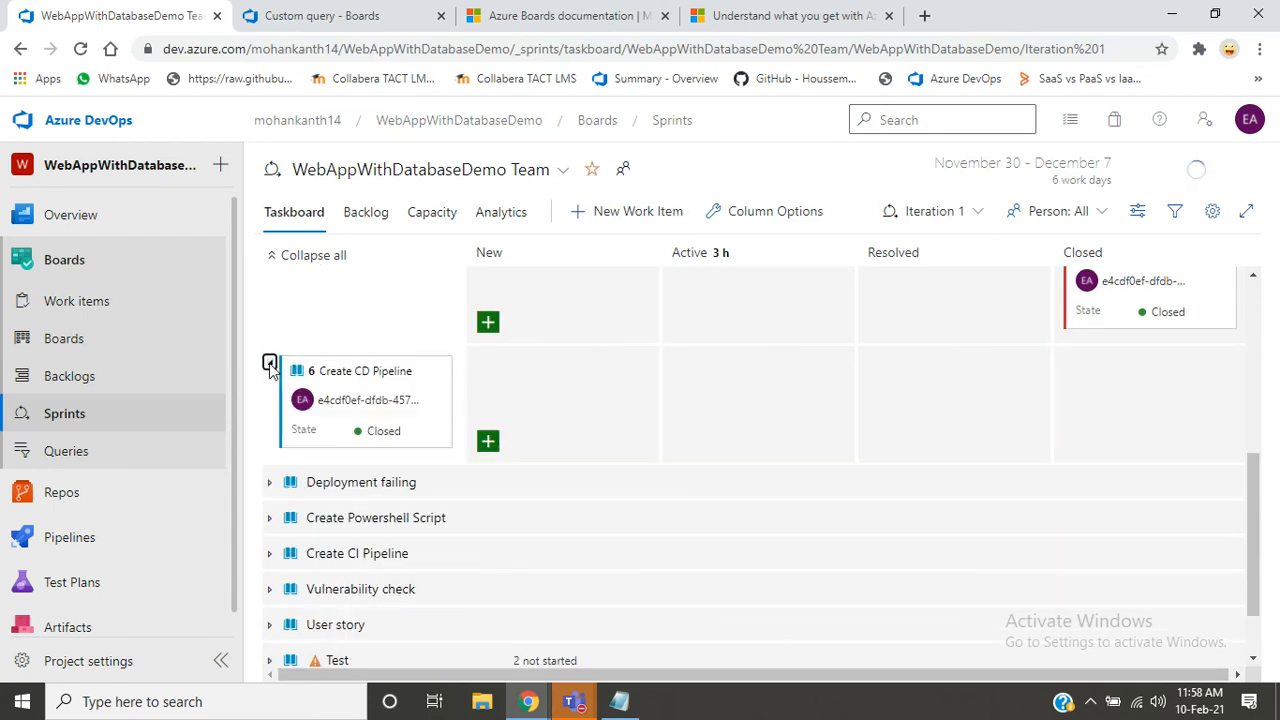
pyautogui.click(269, 482)
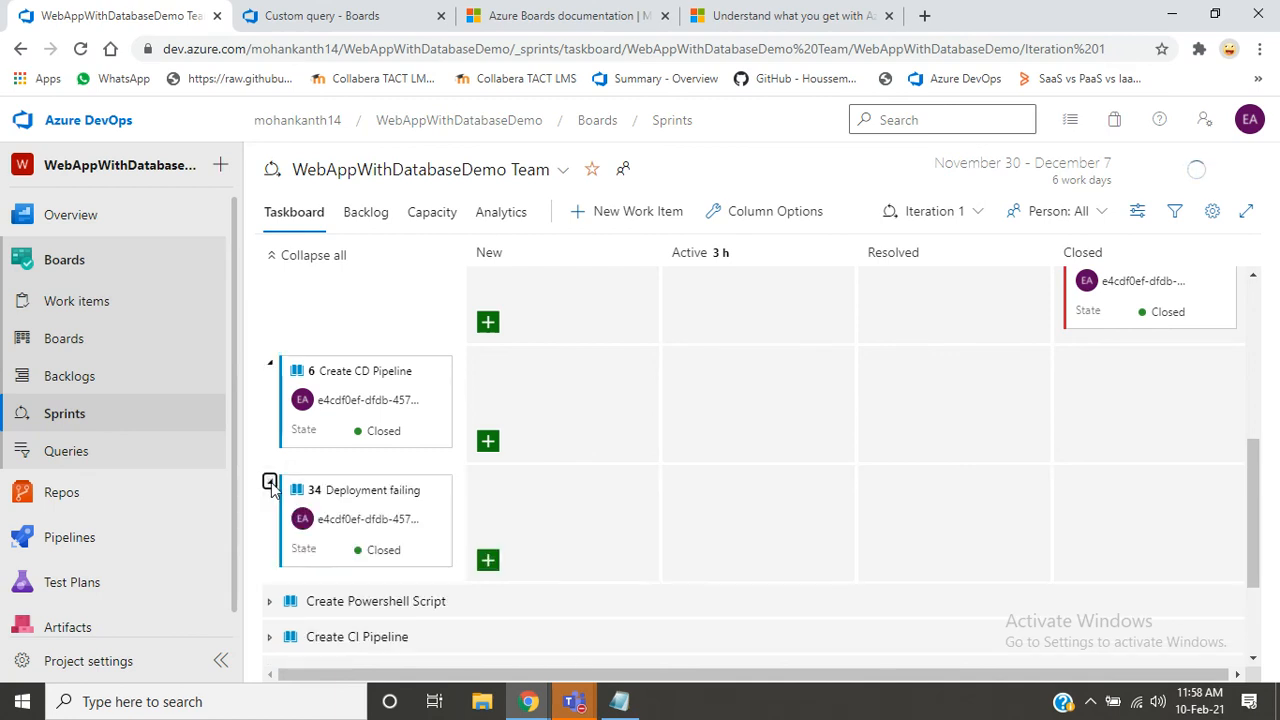
pyautogui.click(278, 599)
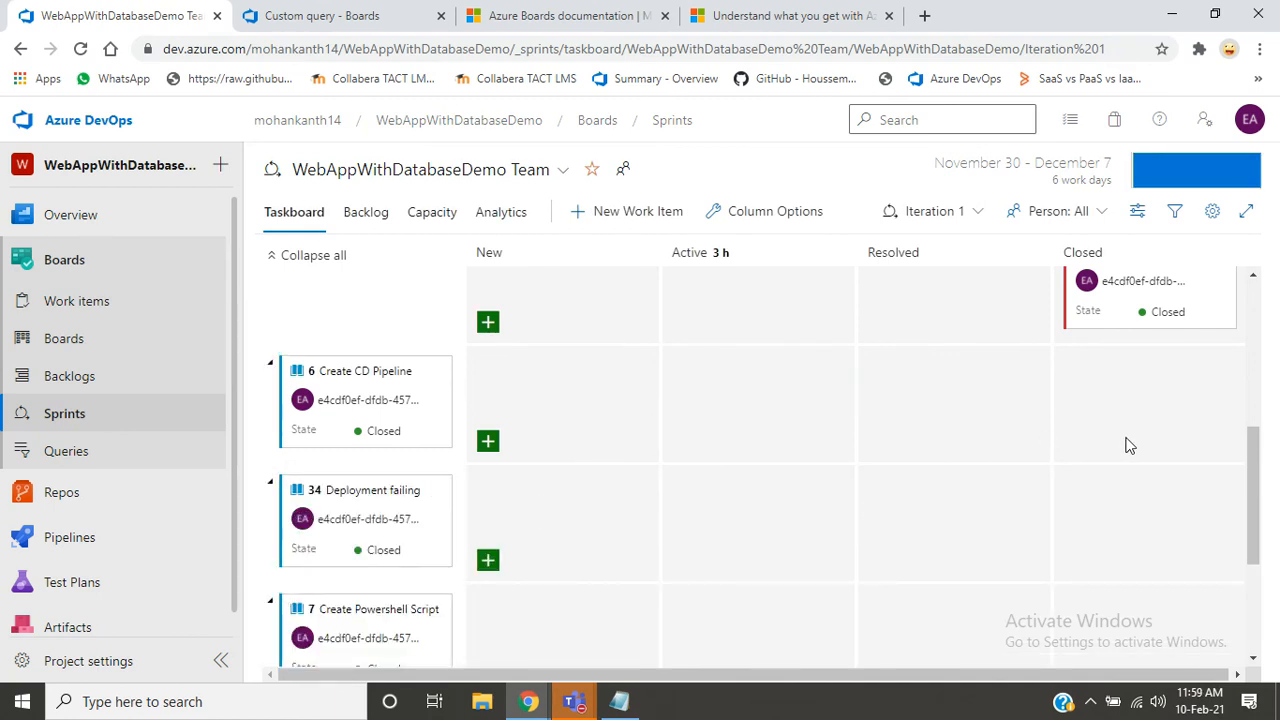
pyautogui.moveTo(1248, 477); pyautogui.dragTo(1257, 263)
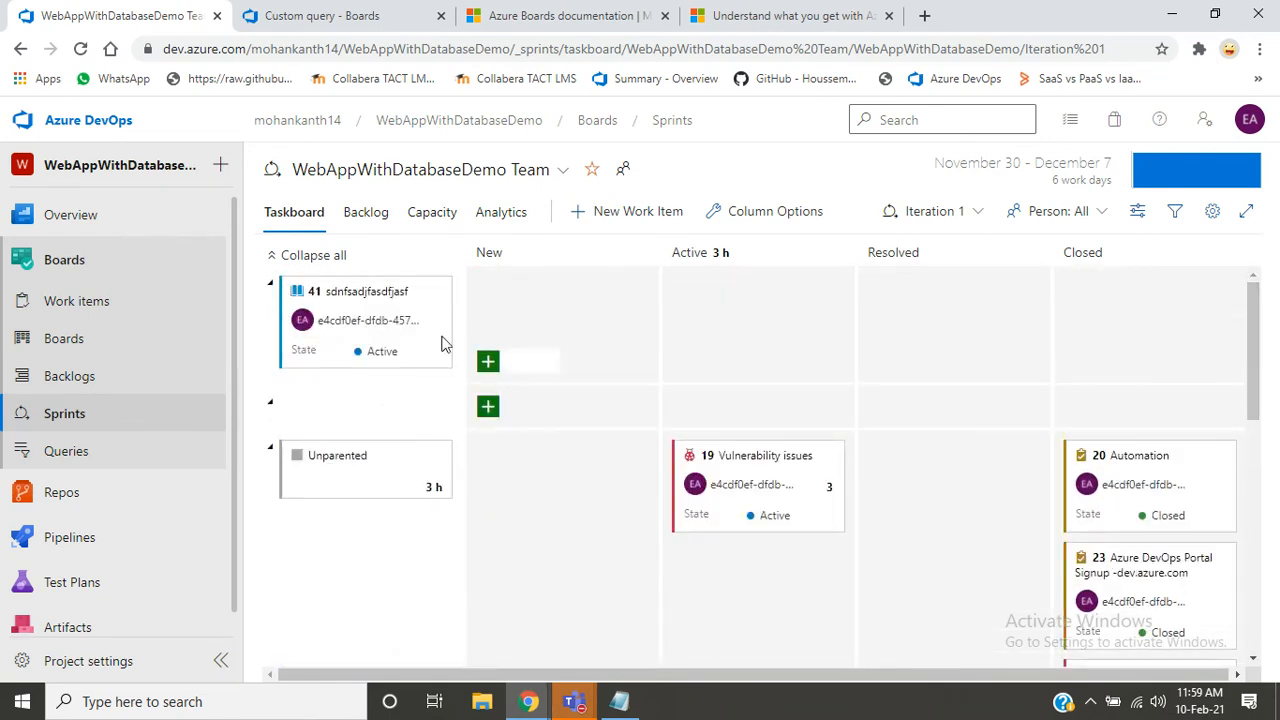
pyautogui.click(318, 258)
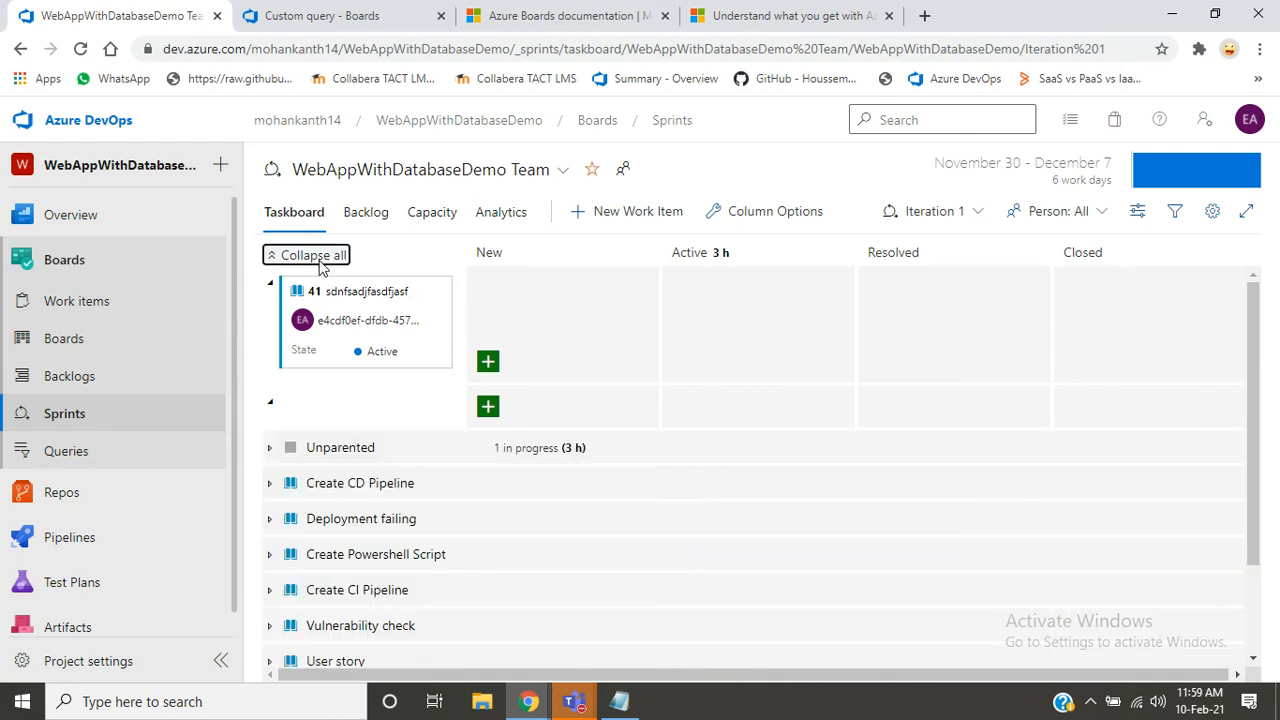
# - Add a task titled "hgh" under the sdnfsadjfasdfjasf story and assign it to the listed team member
pyautogui.click(488, 364)
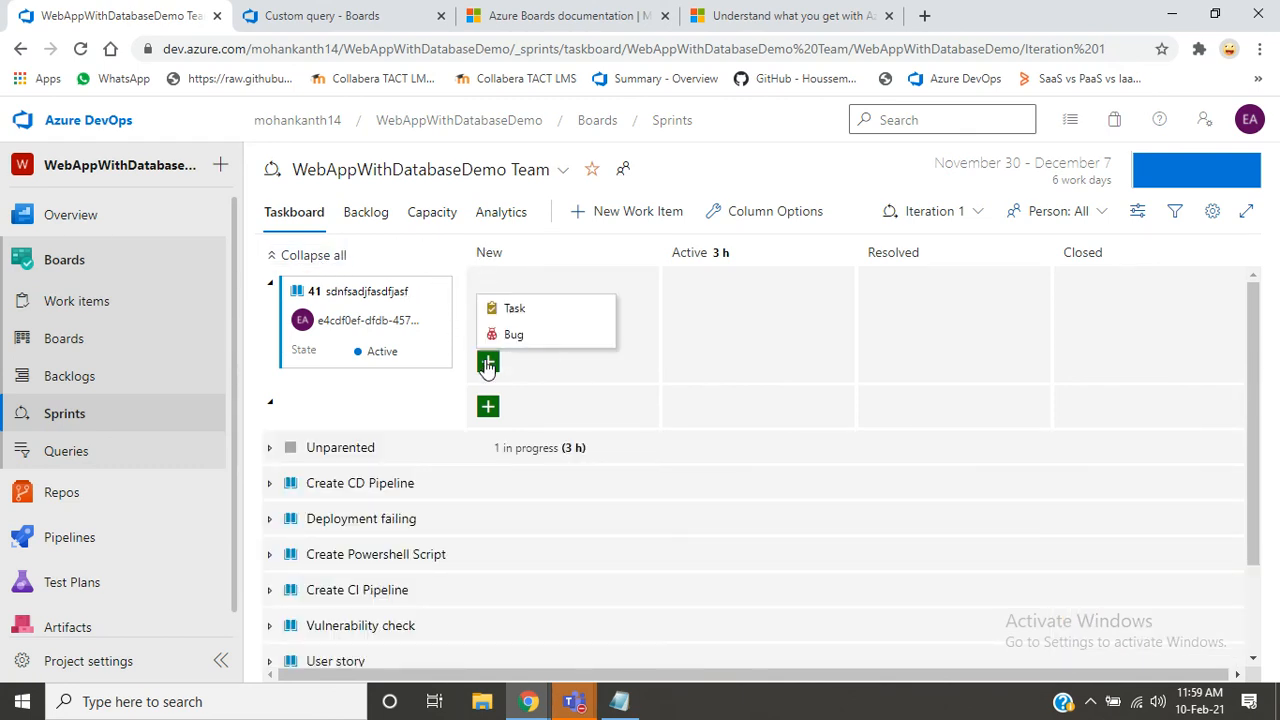
pyautogui.click(510, 310)
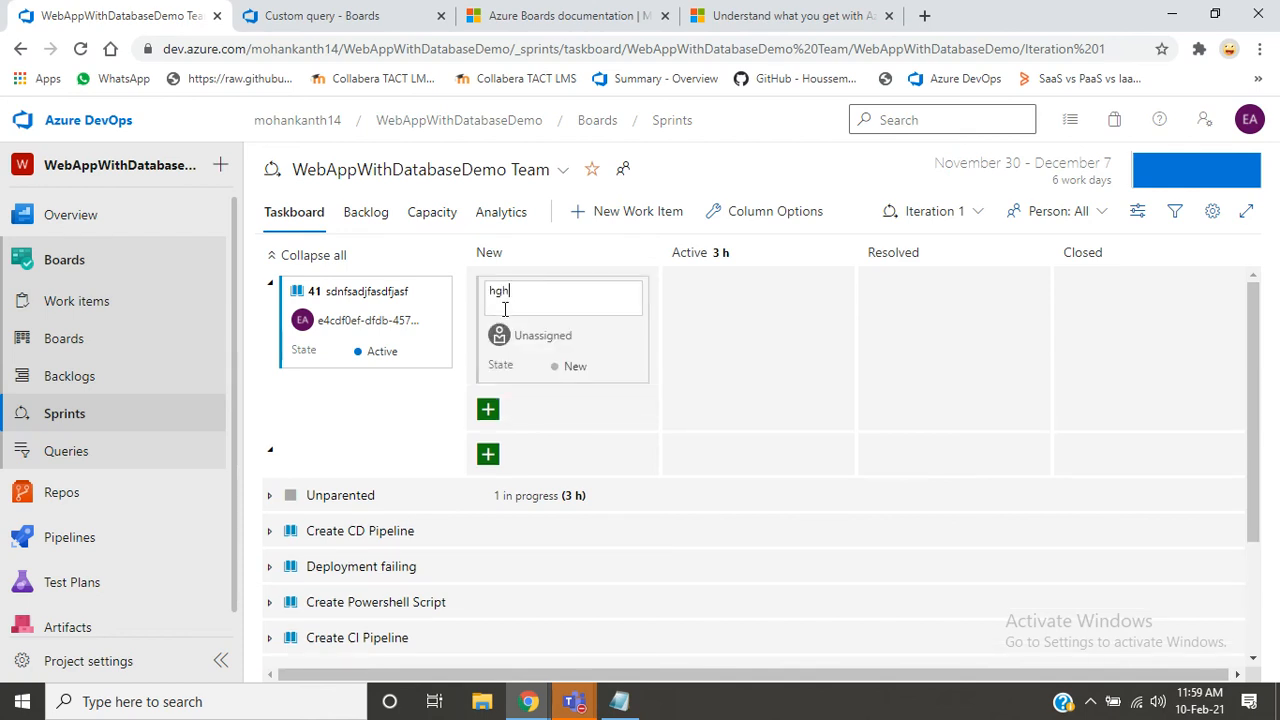
pyautogui.press('Return')
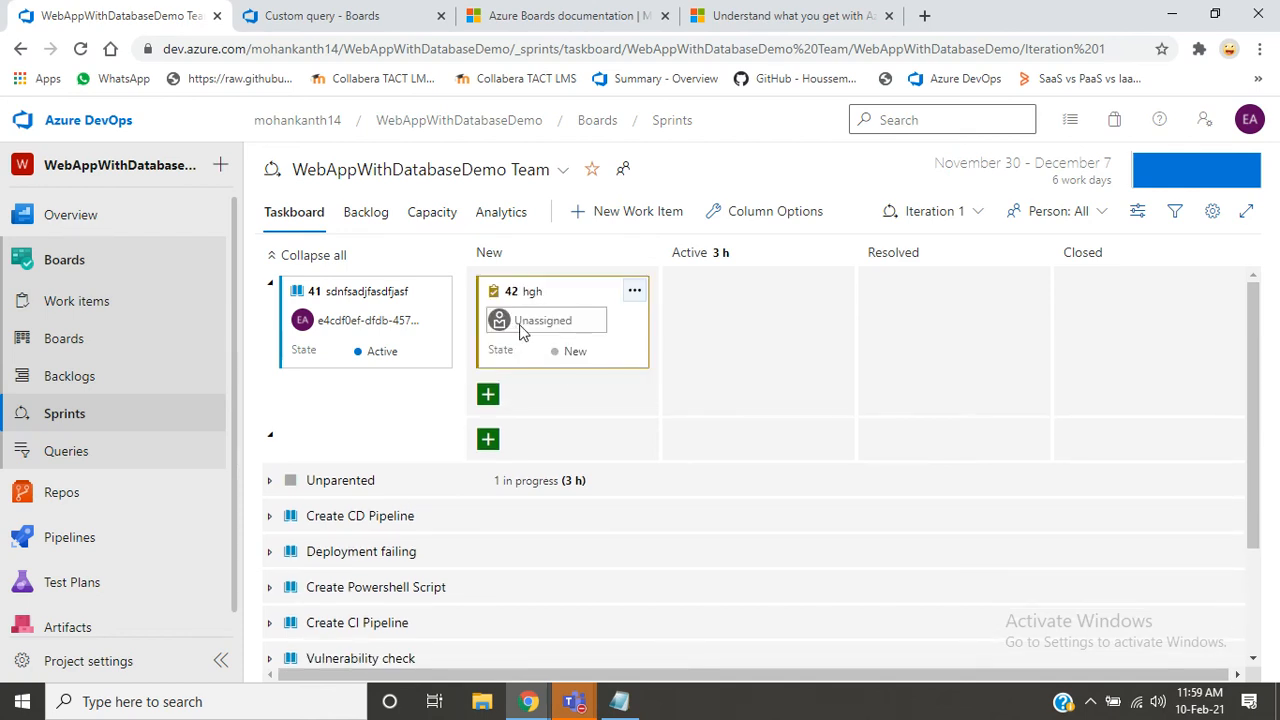
pyautogui.click(540, 322)
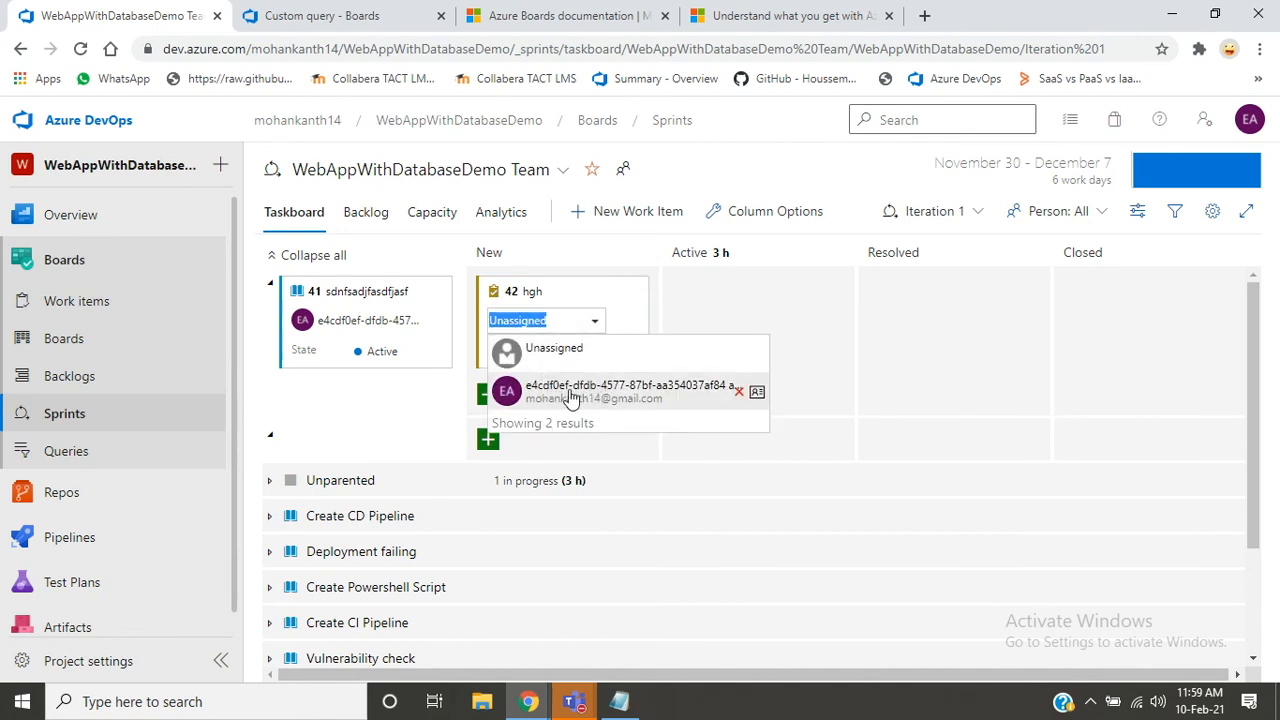
pyautogui.click(572, 393)
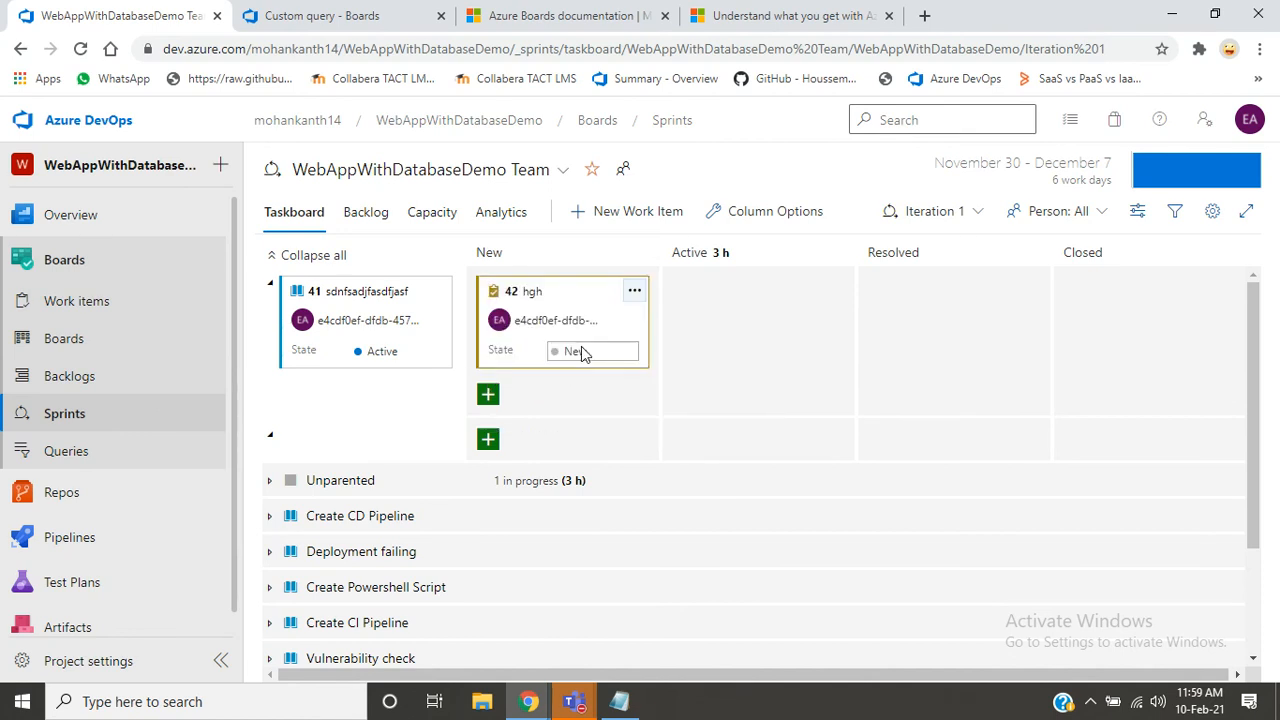
# - Set the hgh task's state to Active and view the actions available for its card
pyautogui.click(580, 352)
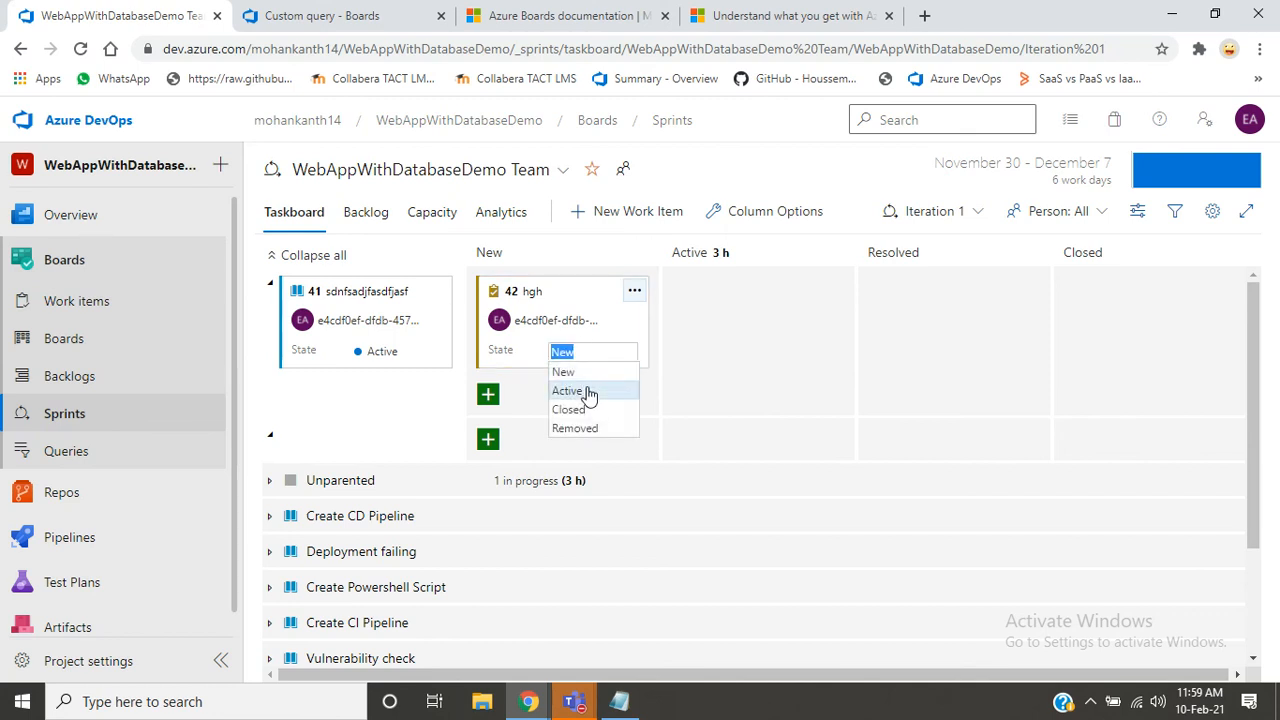
pyautogui.click(567, 391)
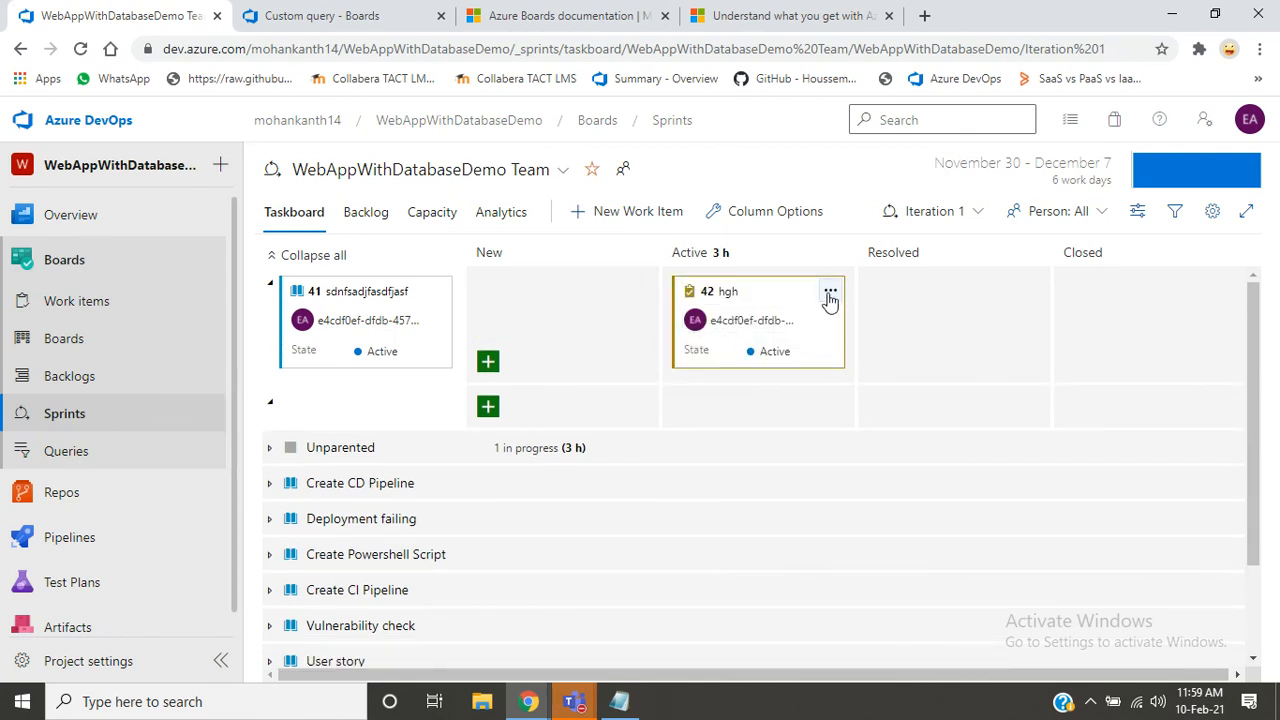
pyautogui.click(829, 292)
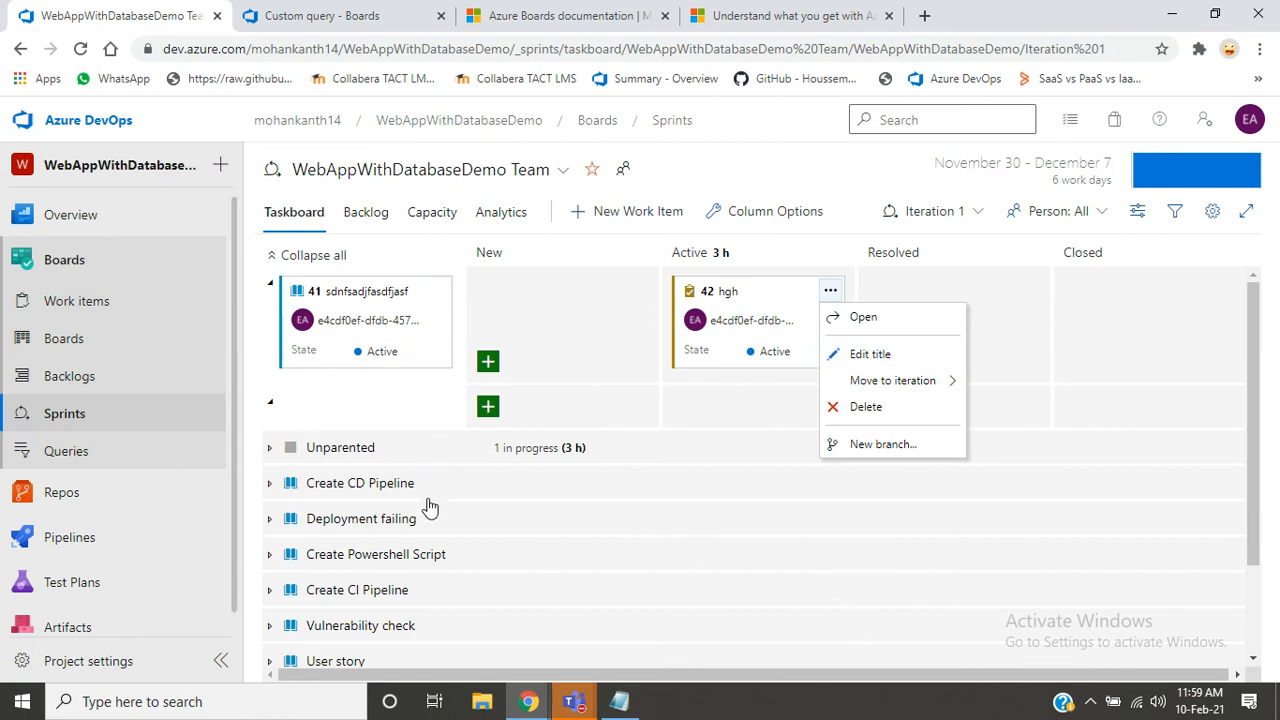
pyautogui.moveTo(1250, 434); pyautogui.dragTo(1276, 600)
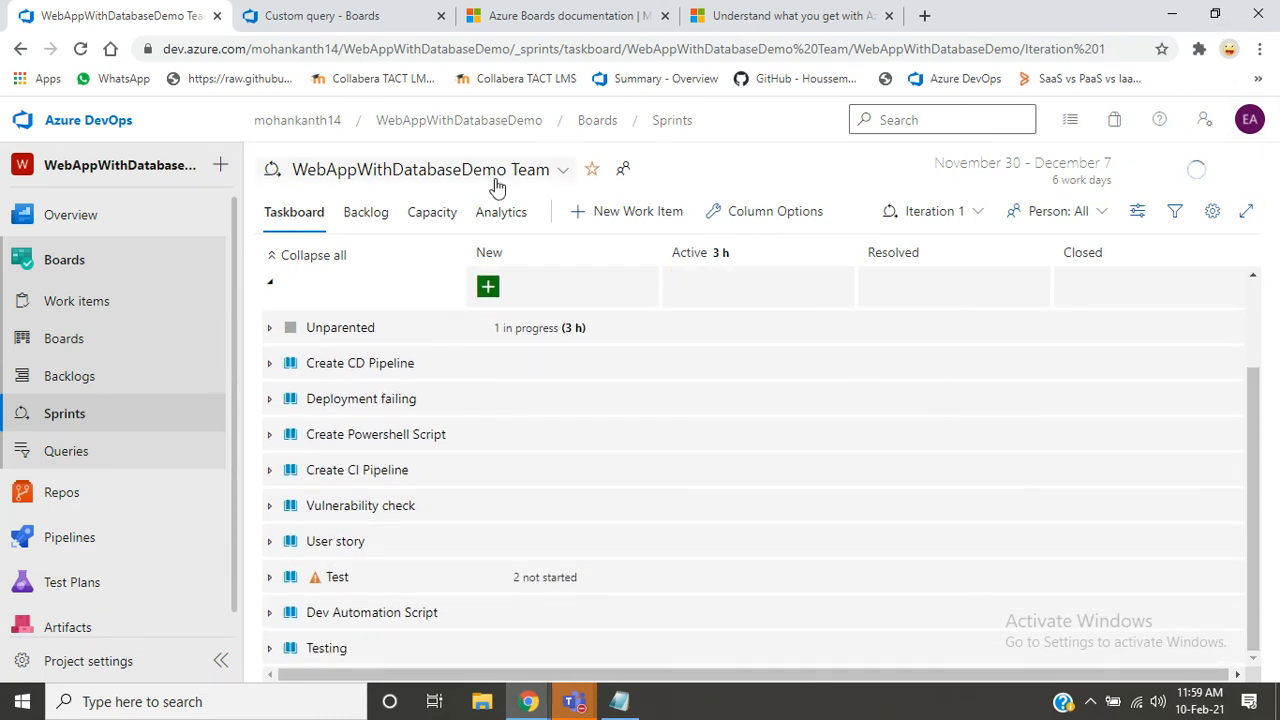
# - View the backlog and capacity of Iteration 1, and open its analytics, dismissing the Burndown Trend Report introduction
pyautogui.click(368, 212)
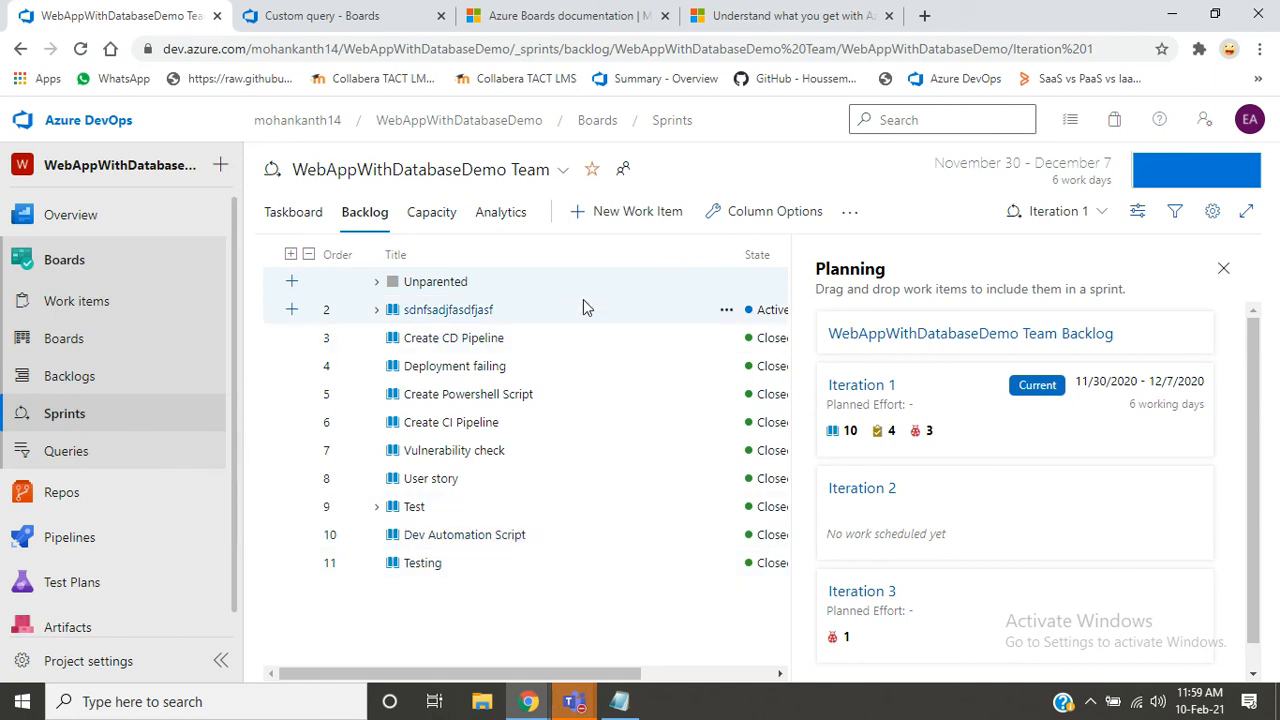
pyautogui.click(440, 218)
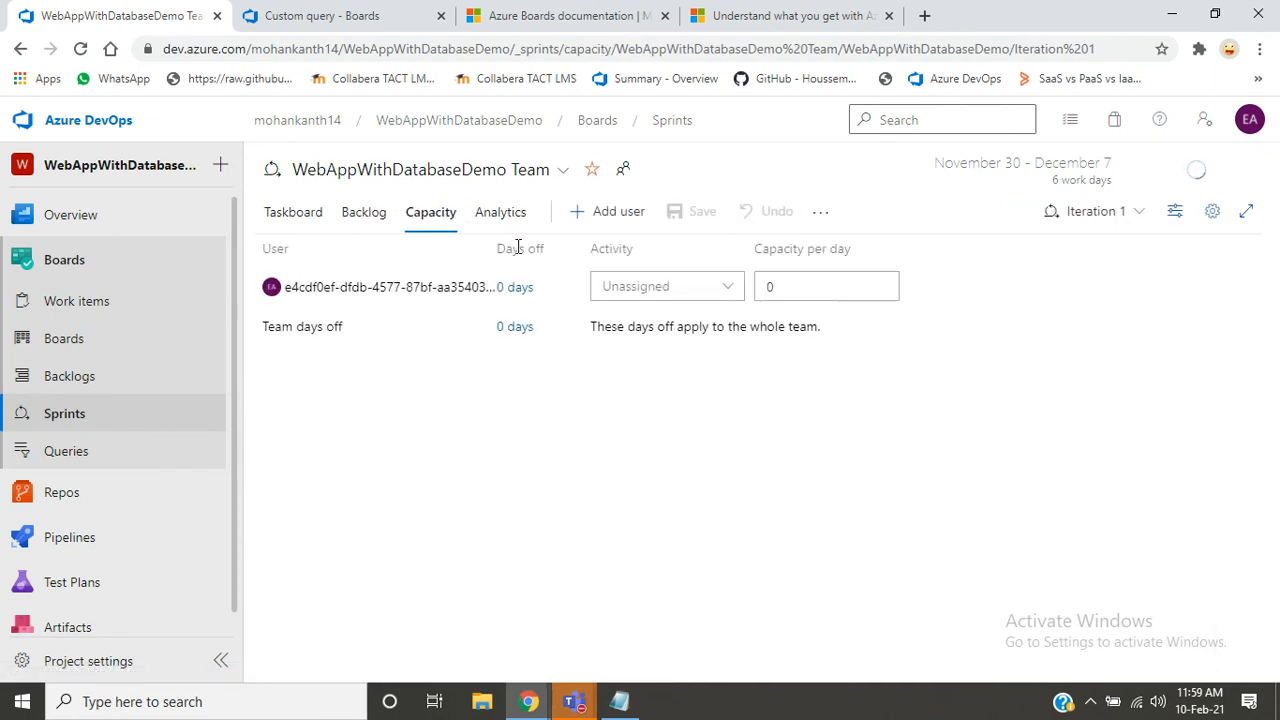
pyautogui.click(500, 212)
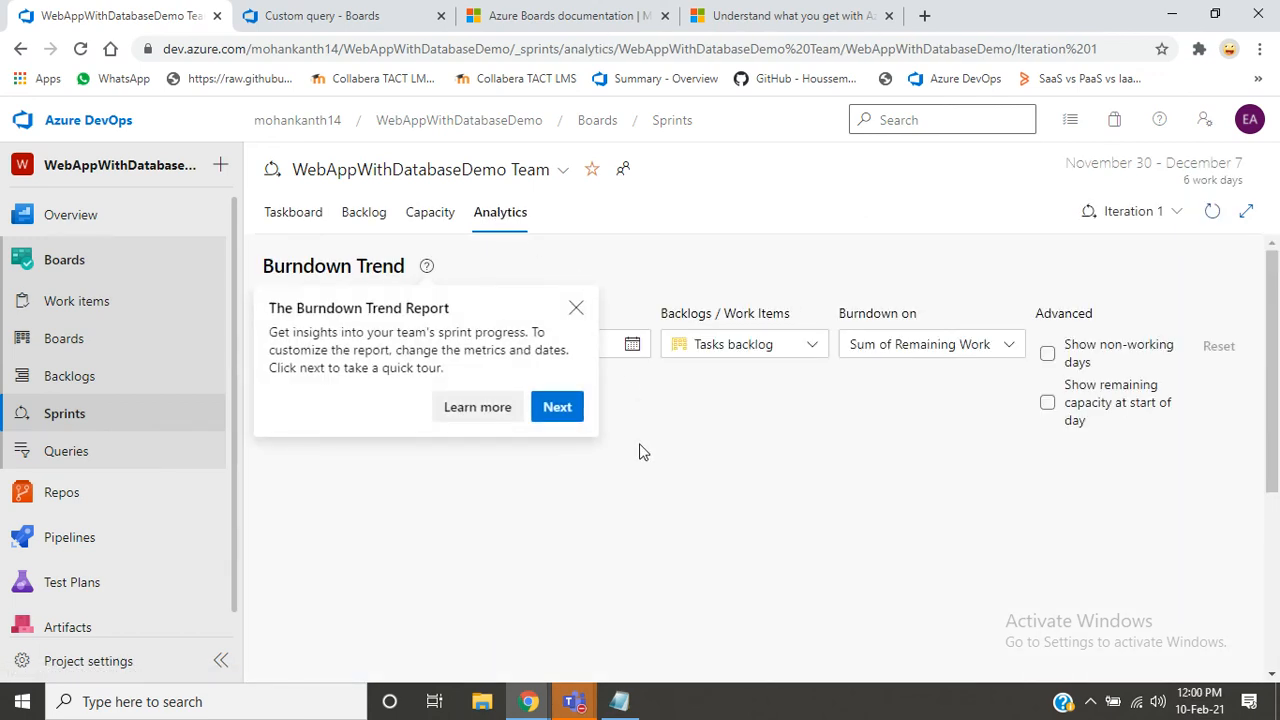
pyautogui.click(576, 308)
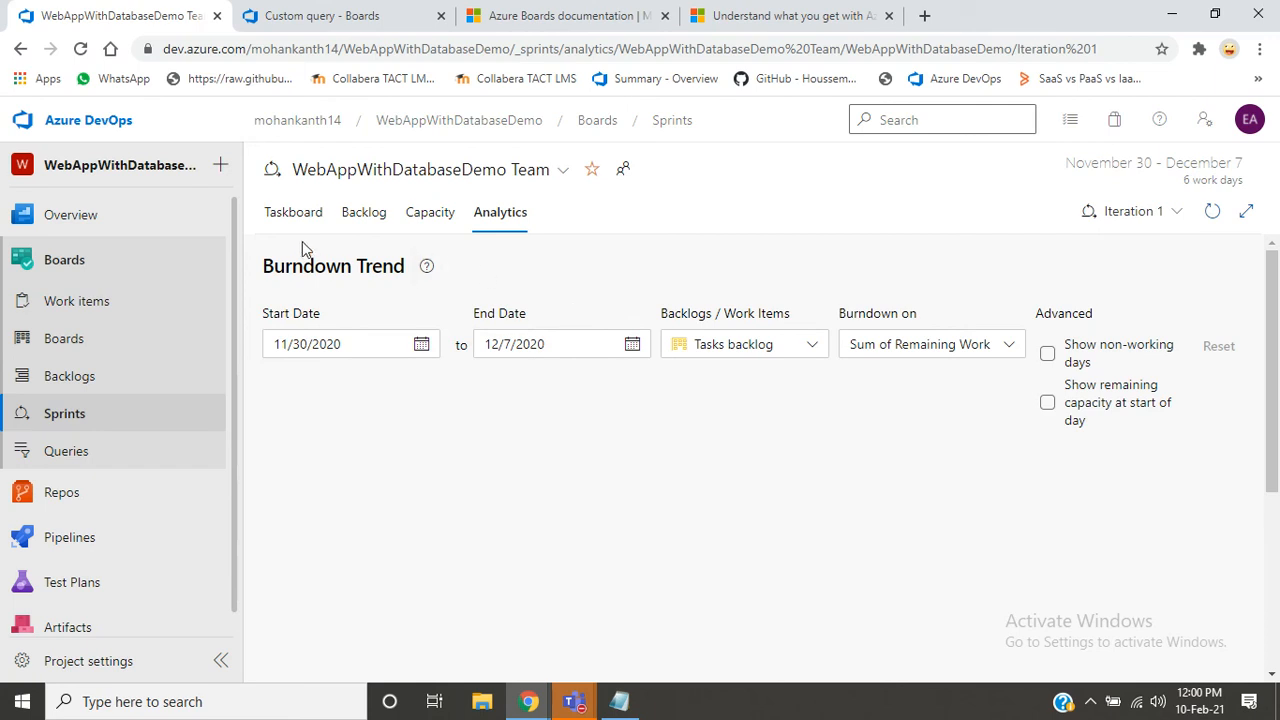
# - View the list of team sprints and examine the daily values on the Burndown Trend chart
pyautogui.click(565, 177)
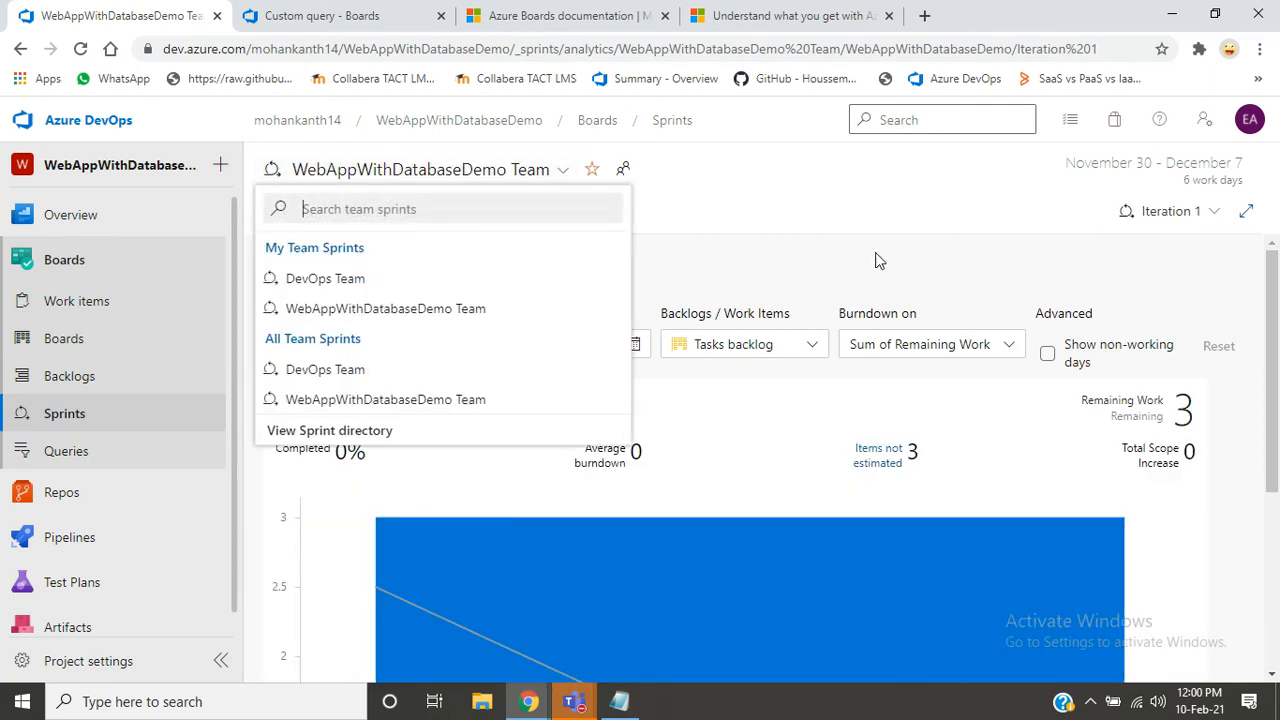
pyautogui.click(1010, 290)
pyautogui.moveTo(1277, 400); pyautogui.dragTo(1277, 620)
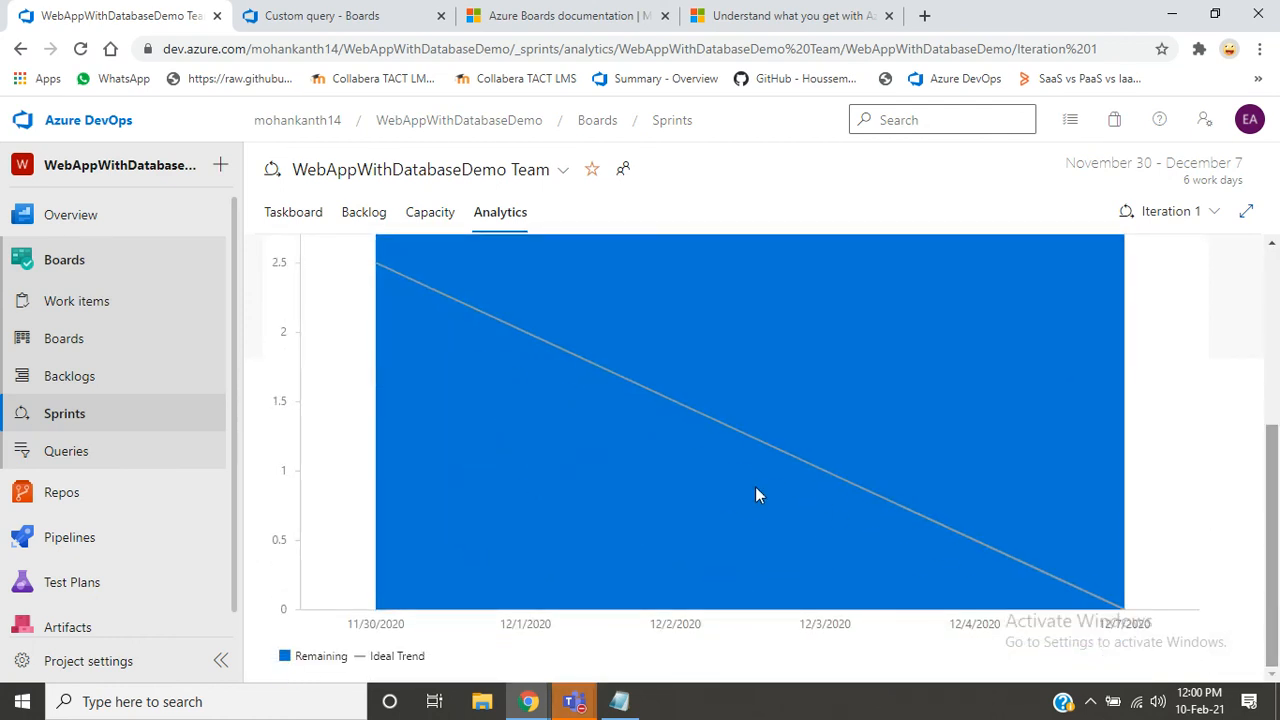
pyautogui.moveTo(500, 330)
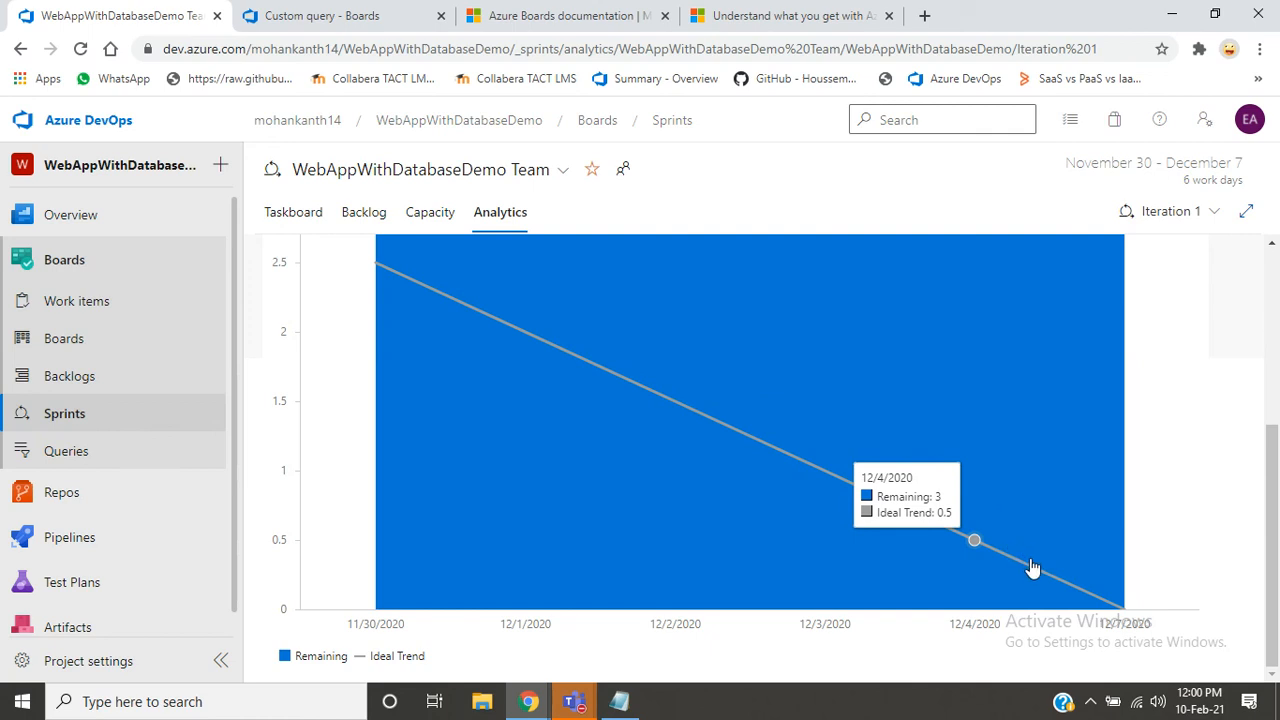
pyautogui.moveTo(1276, 512); pyautogui.dragTo(1273, 166)
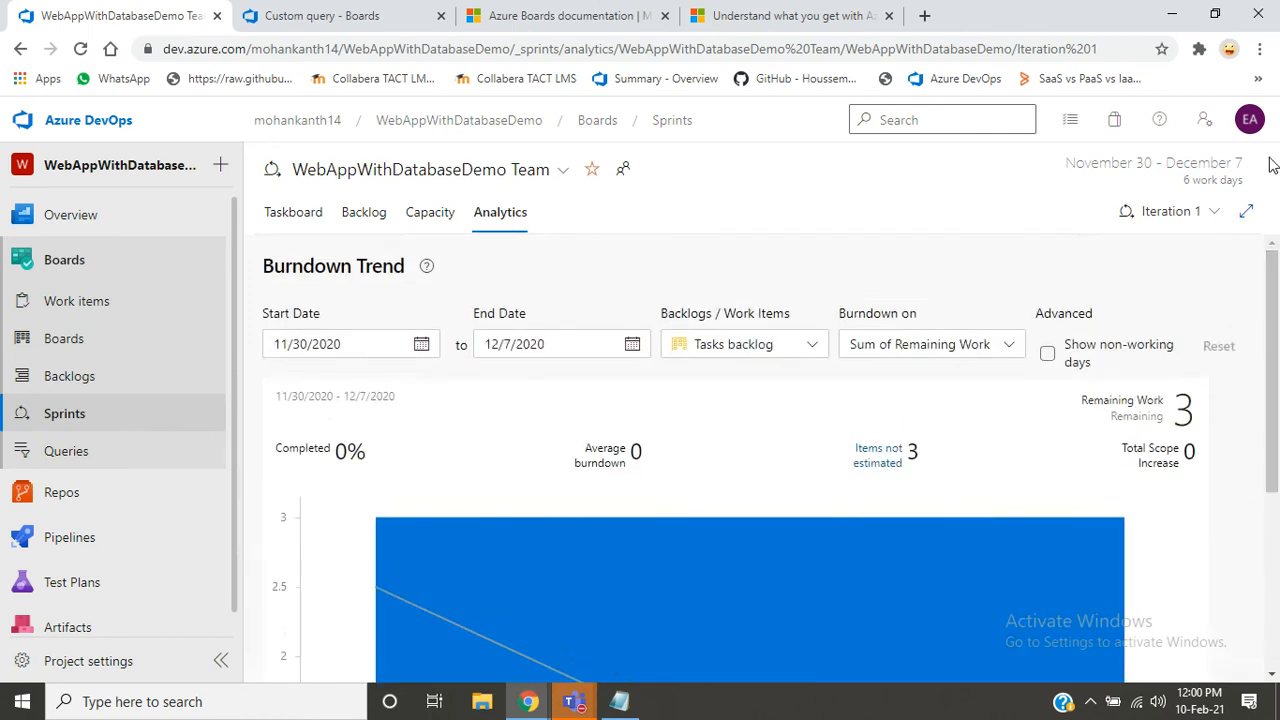
# - Select the WebAppWithDatabaseDemo Team sprints and set the burndown trend's start date to 12/4/2020
pyautogui.click(561, 172)
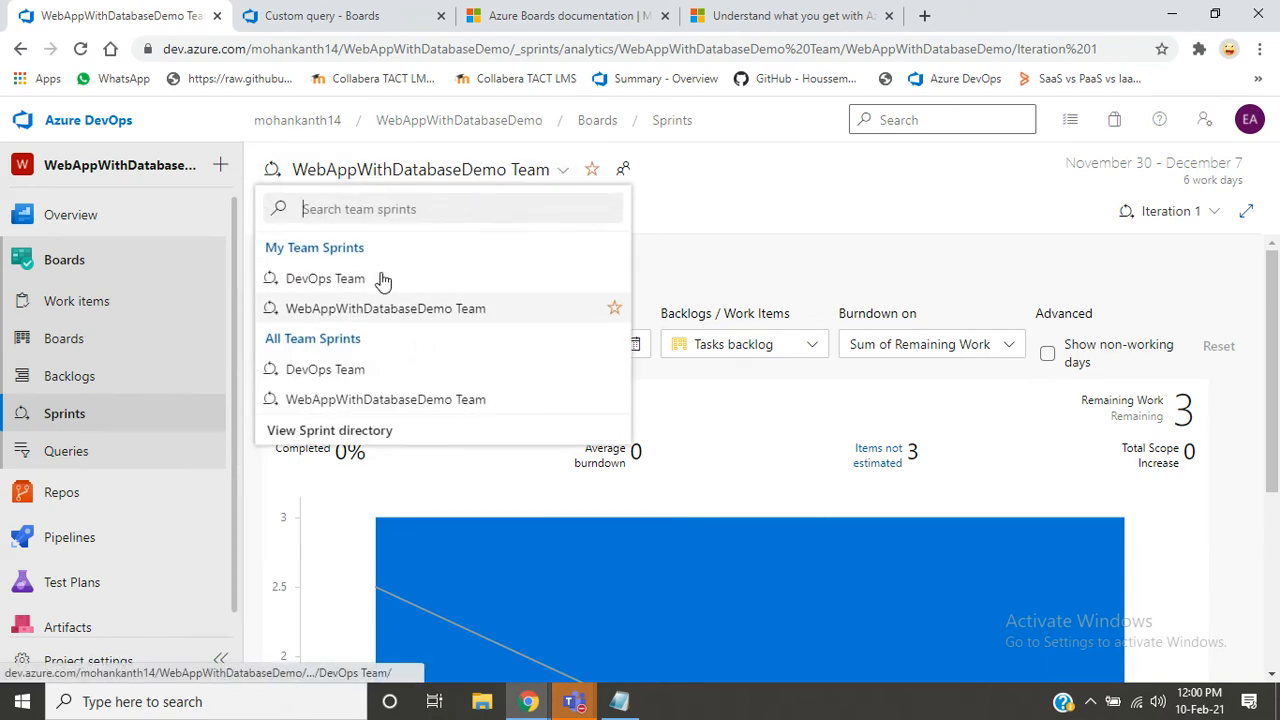
pyautogui.click(330, 404)
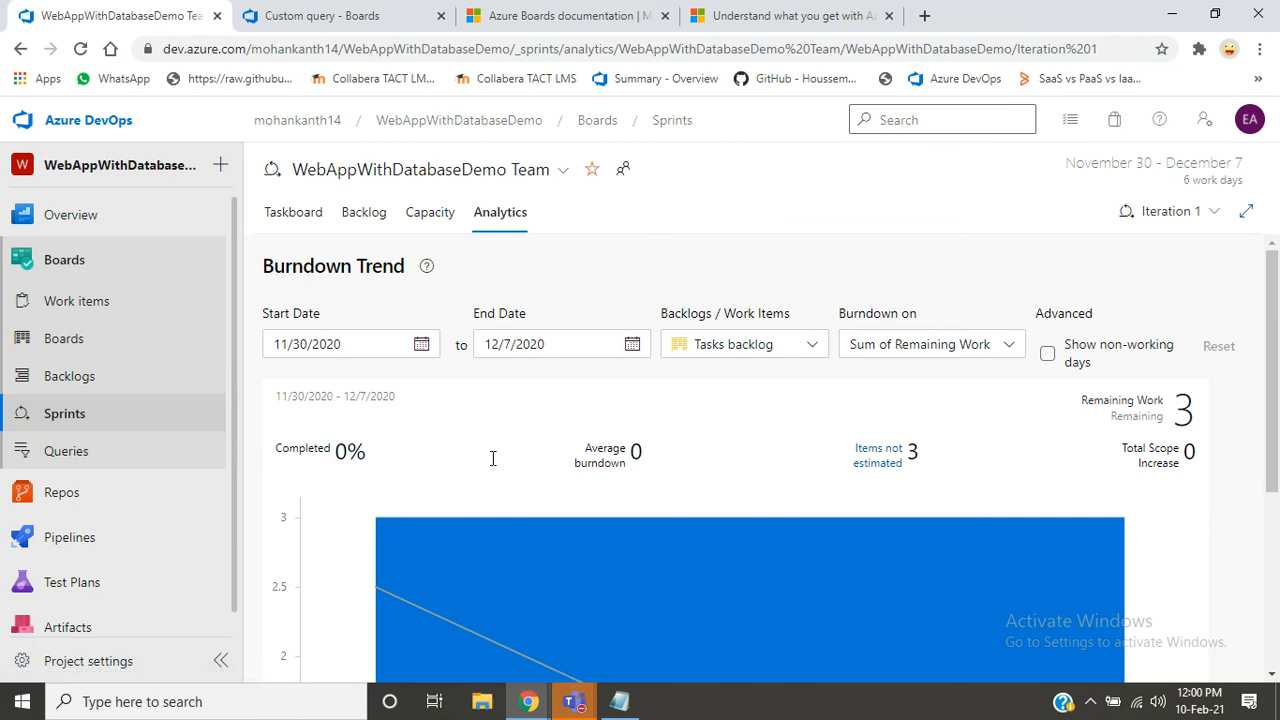
pyautogui.click(421, 345)
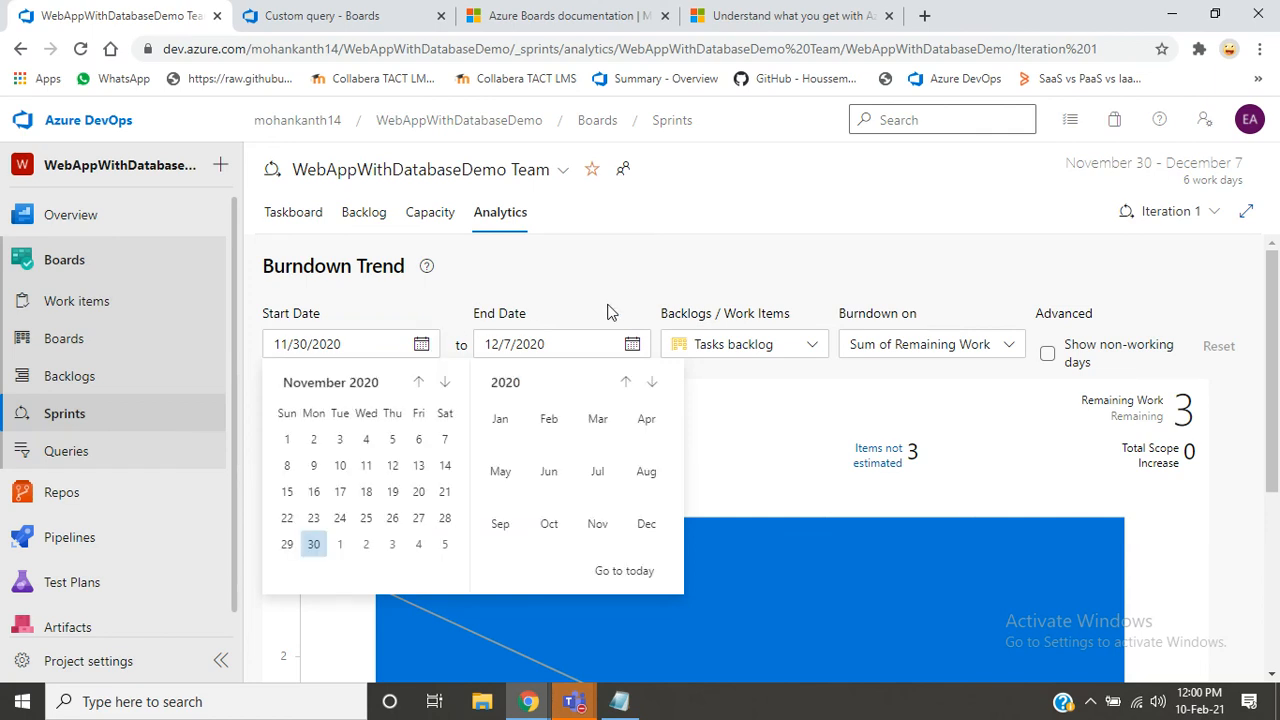
pyautogui.click(420, 546)
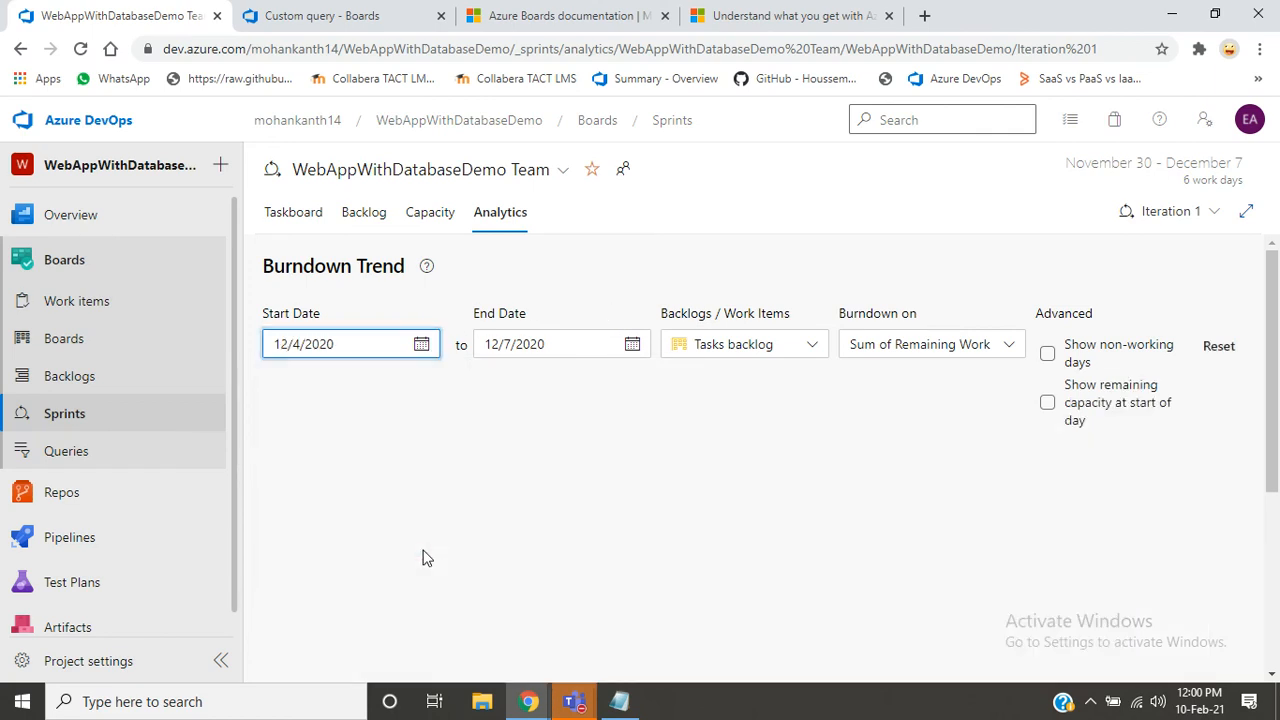
# - Return to the Iteration 1 taskboard, and start a new work item query from Queries
pyautogui.click(307, 227)
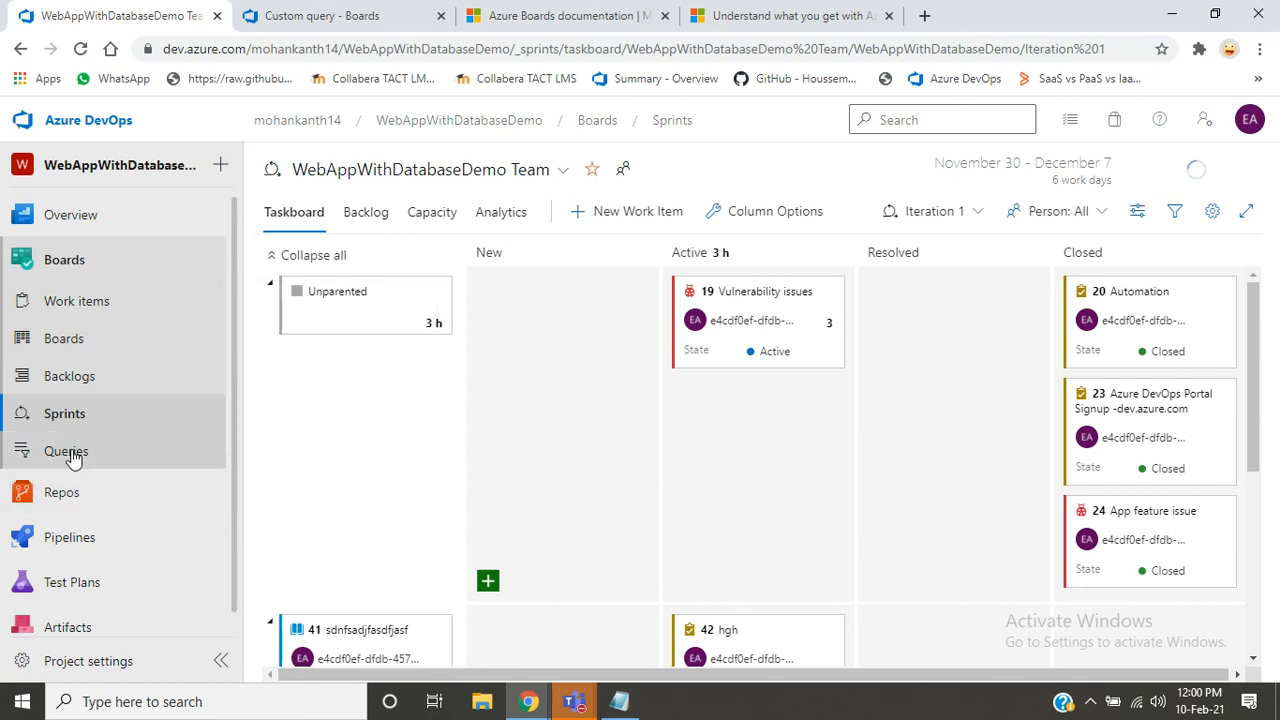
pyautogui.click(70, 452)
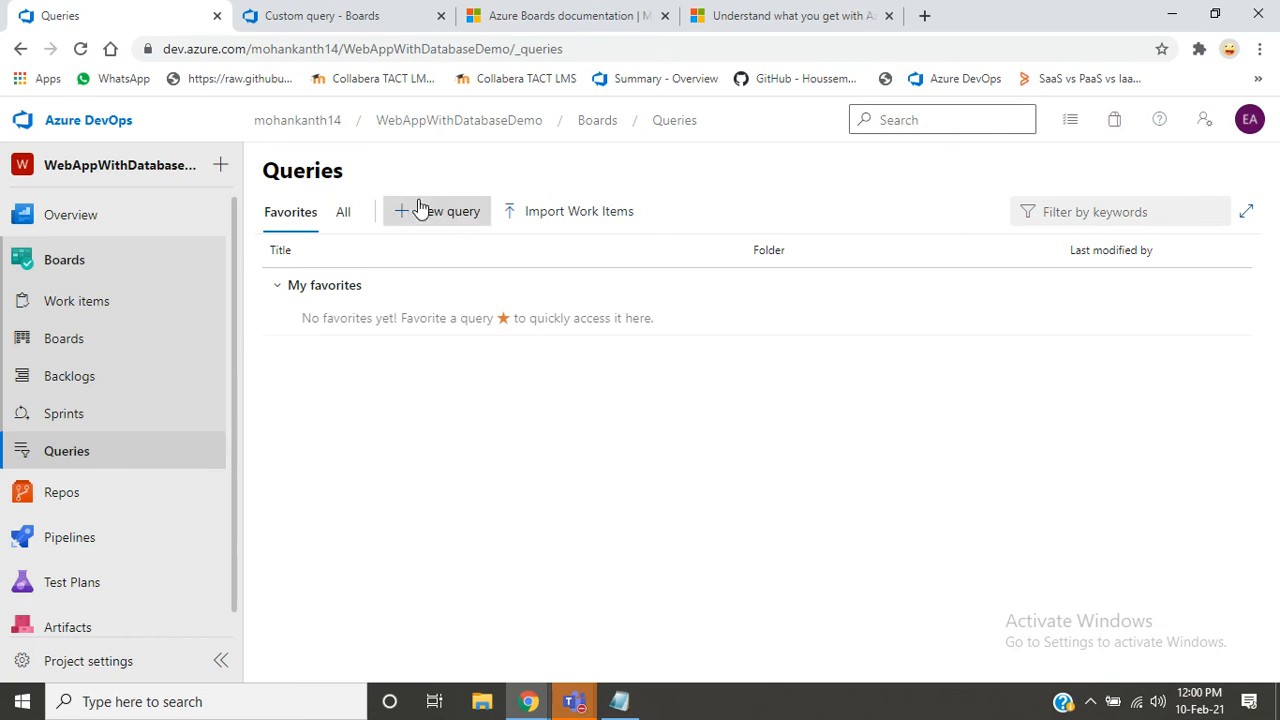
pyautogui.click(420, 207)
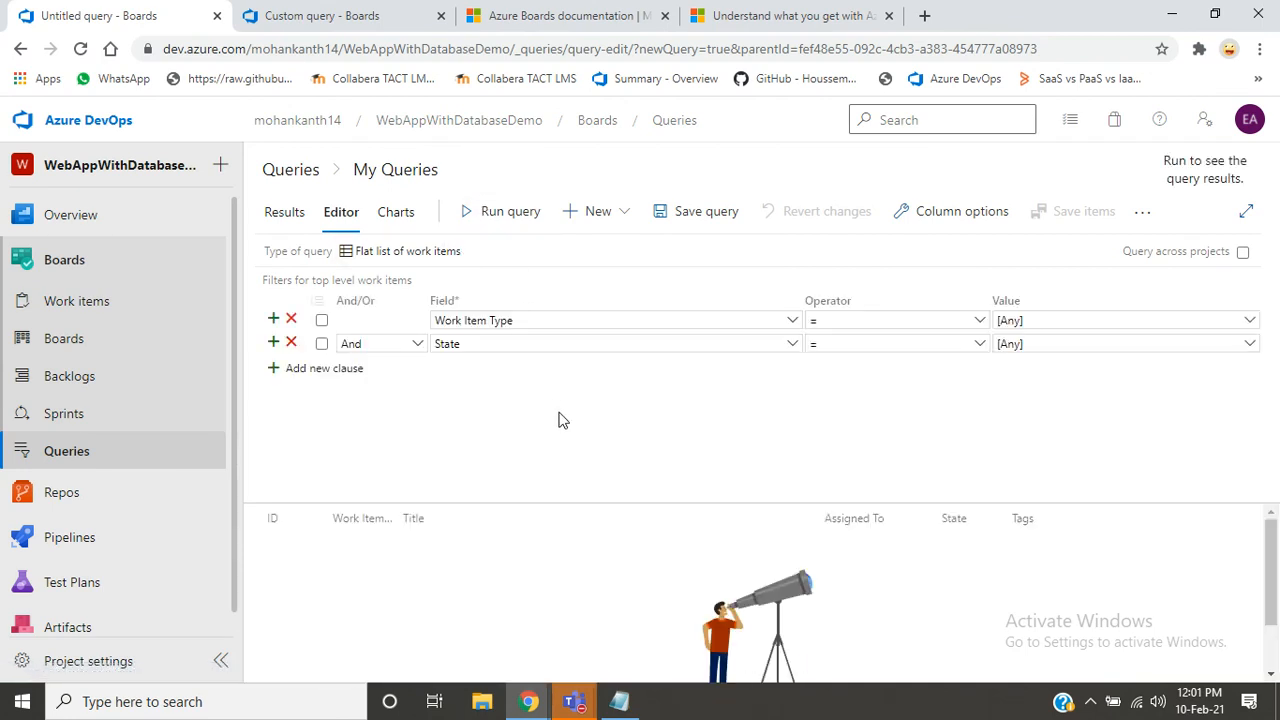
# - Choose Work Item Type and State as the query's filter fields and run the query with any value for both
pyautogui.click(792, 325)
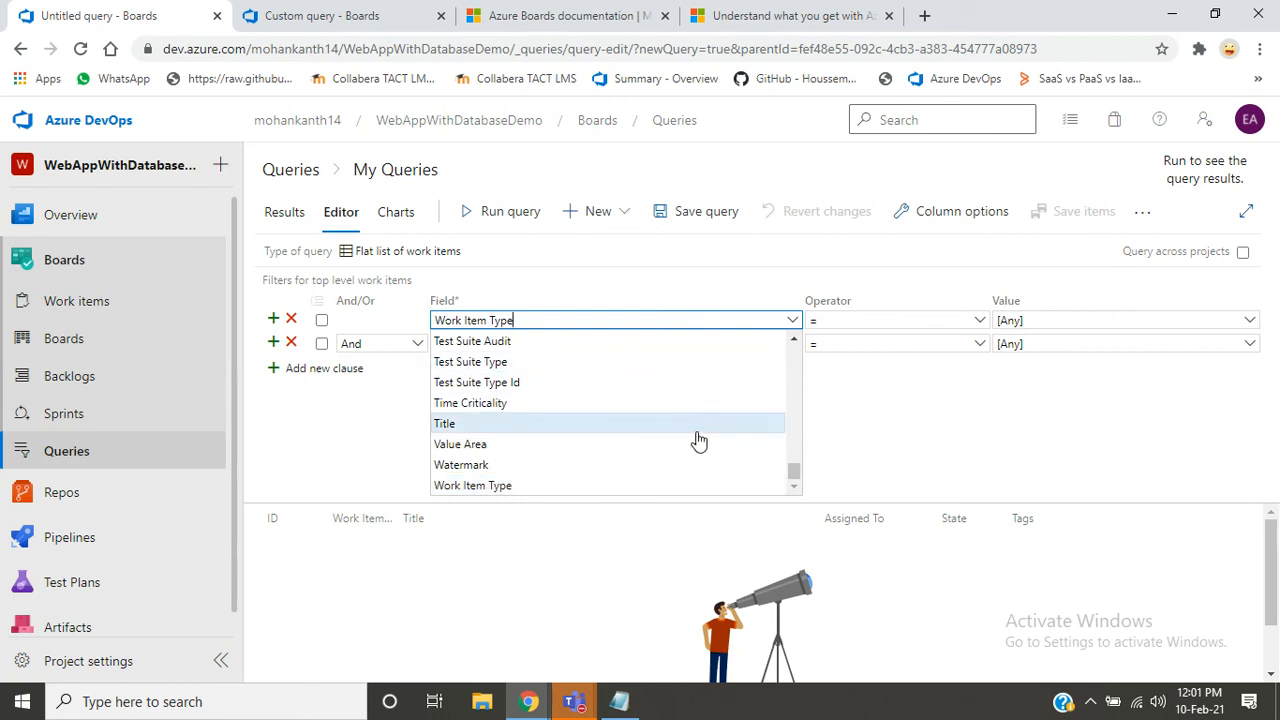
pyautogui.click(673, 486)
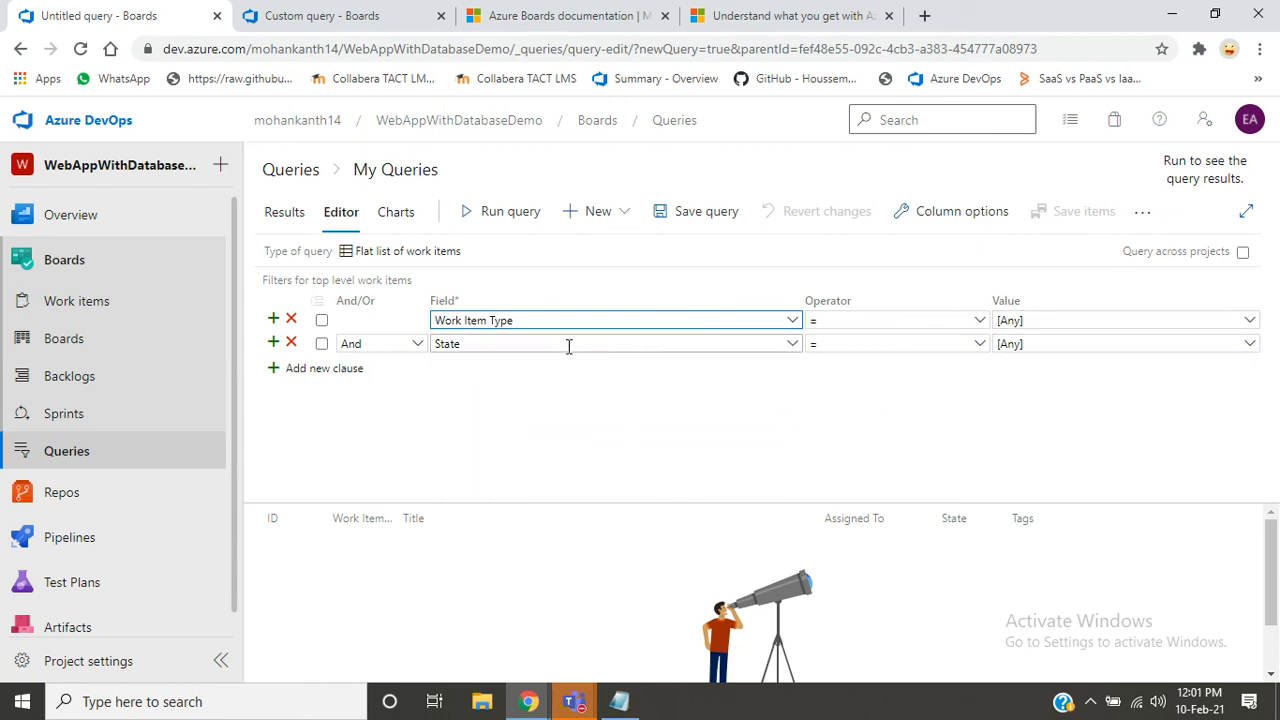
pyautogui.click(797, 346)
pyautogui.click(795, 345)
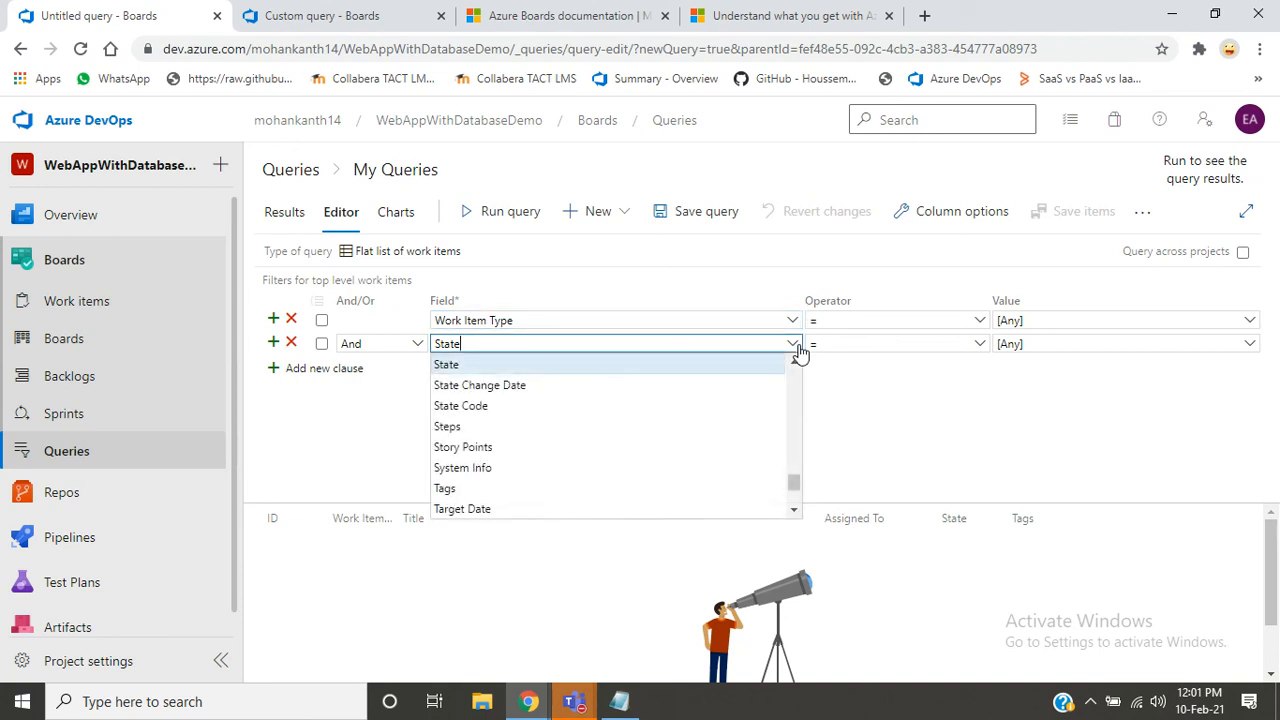
pyautogui.click(647, 370)
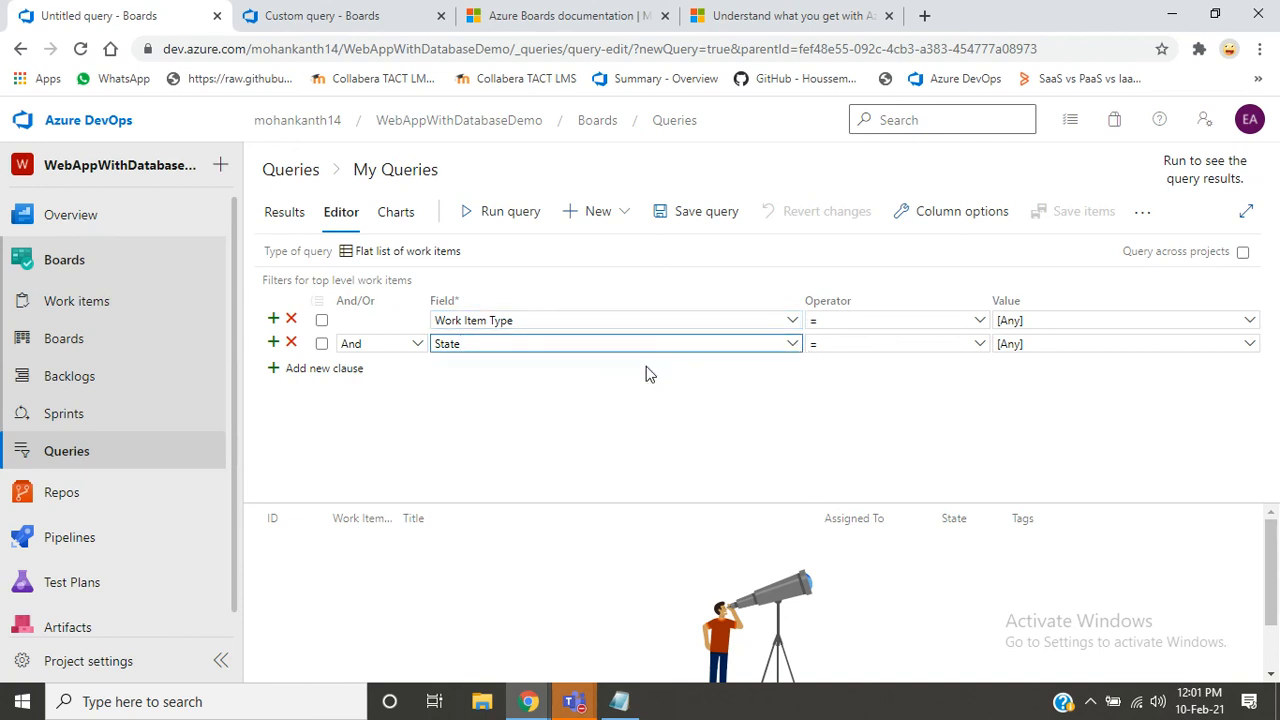
pyautogui.click(488, 211)
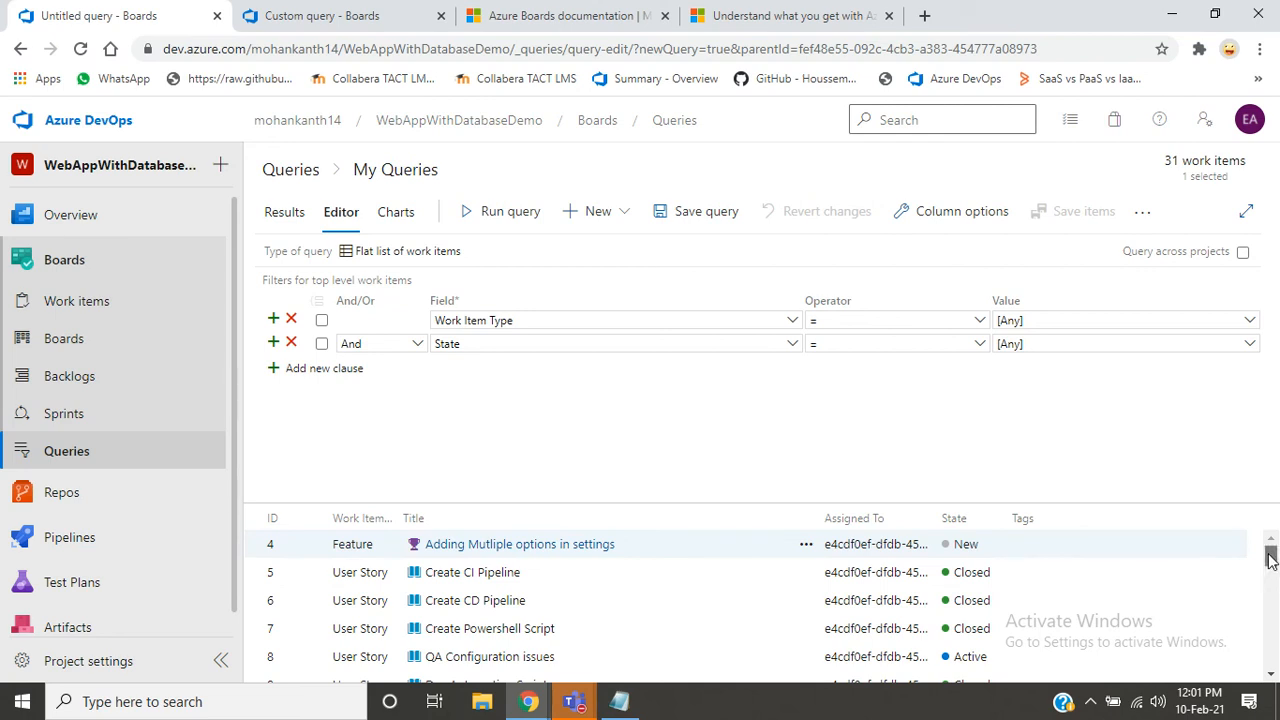
# - Filter the query to work items whose Work Item Type equals Feature and run it
pyautogui.moveTo(1271, 558); pyautogui.dragTo(1265, 400)
pyautogui.click(789, 328)
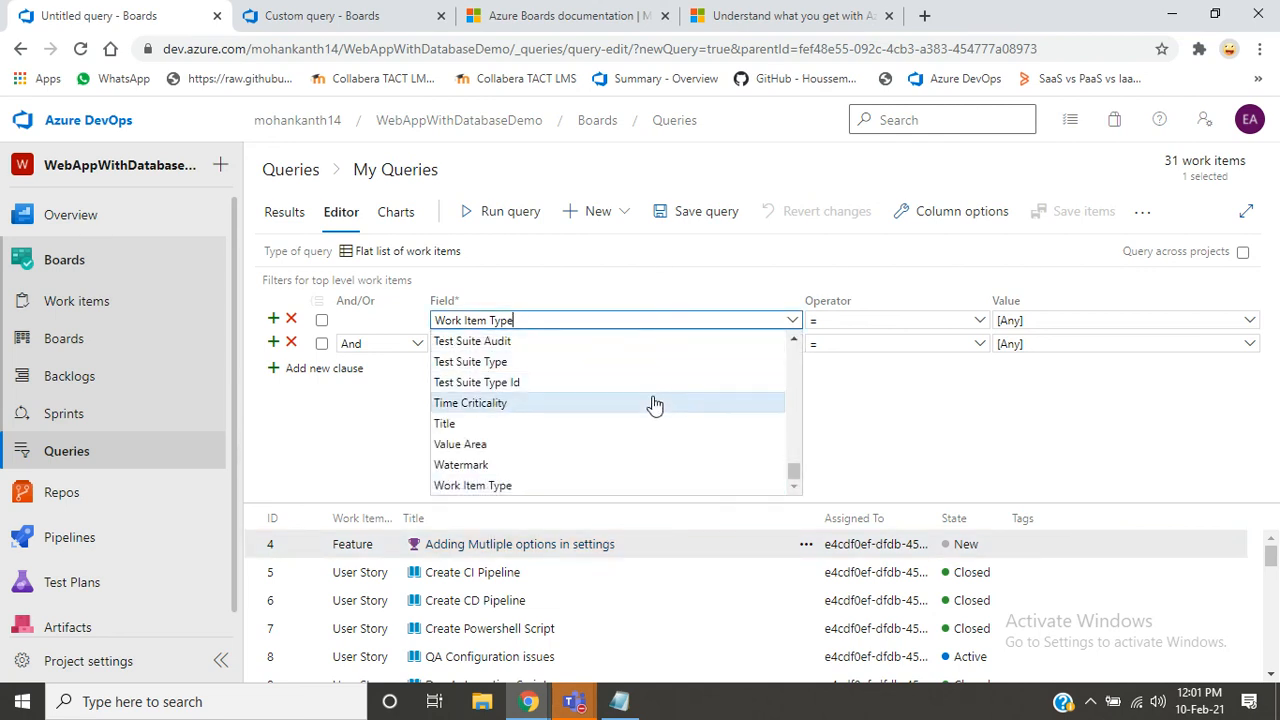
pyautogui.click(597, 488)
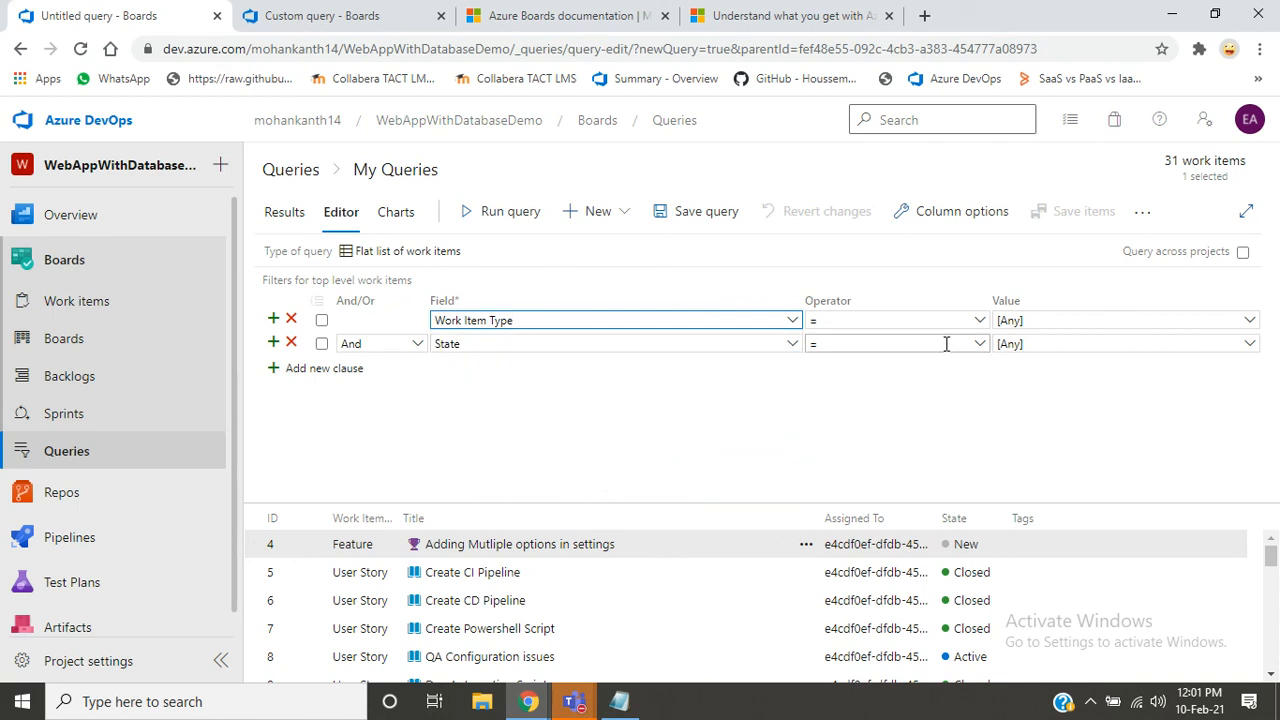
pyautogui.click(1250, 325)
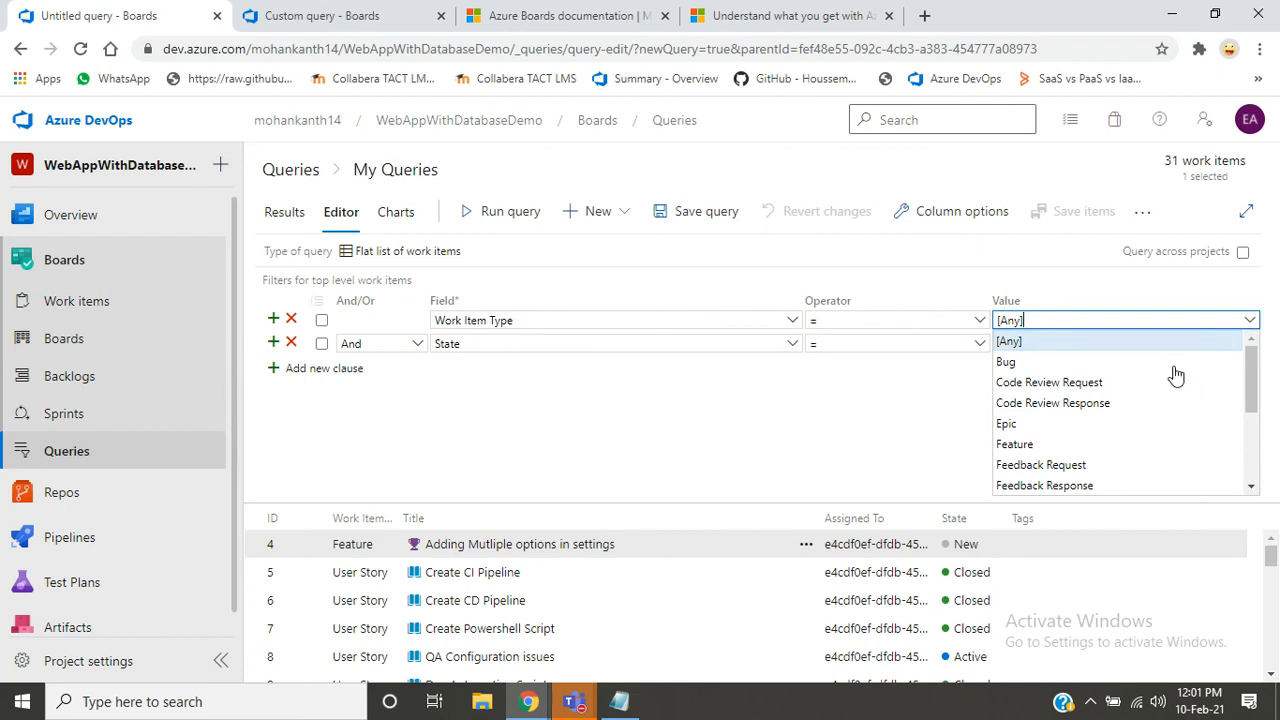
pyautogui.click(1125, 449)
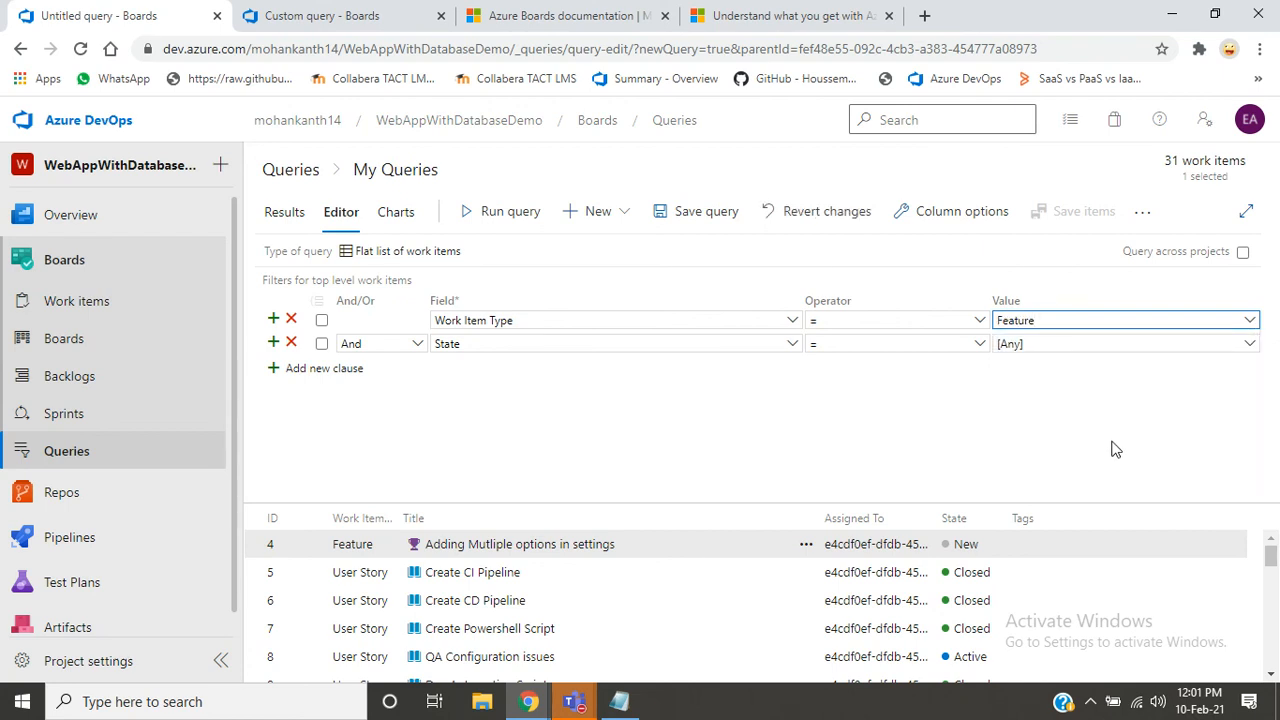
pyautogui.click(501, 215)
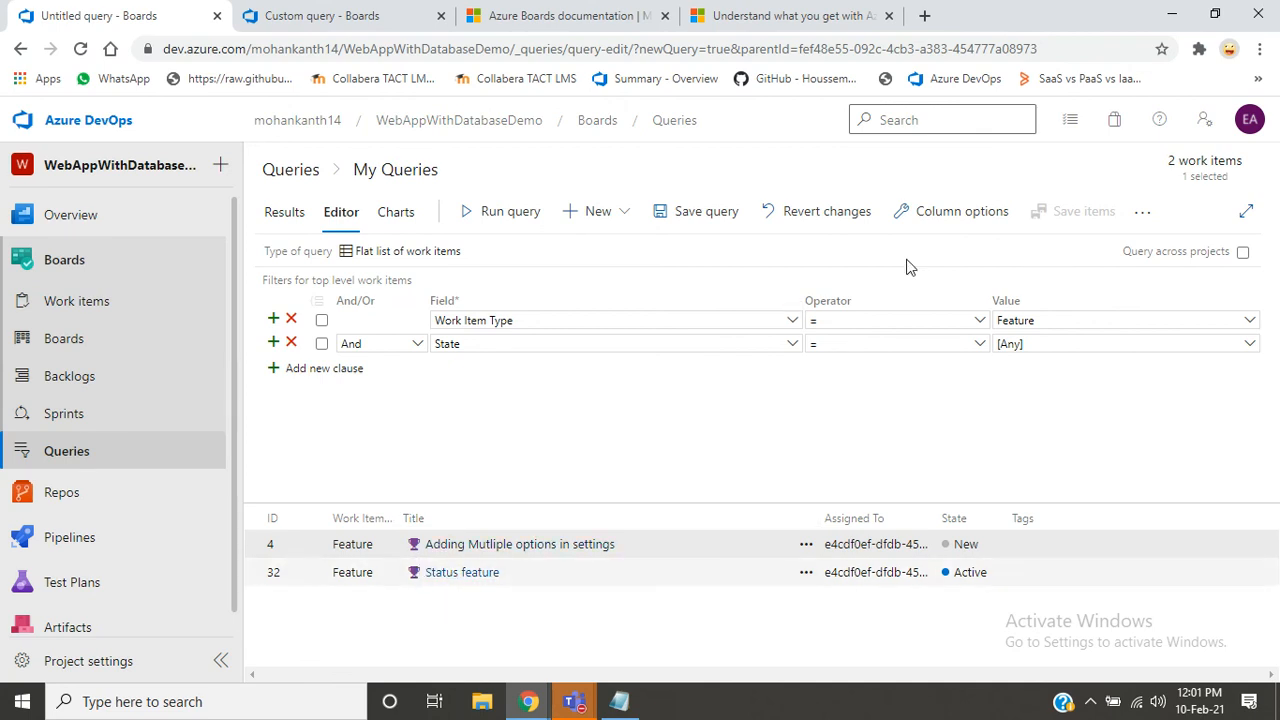
# - Set the query's State value to Active and run the query again
pyautogui.click(1249, 344)
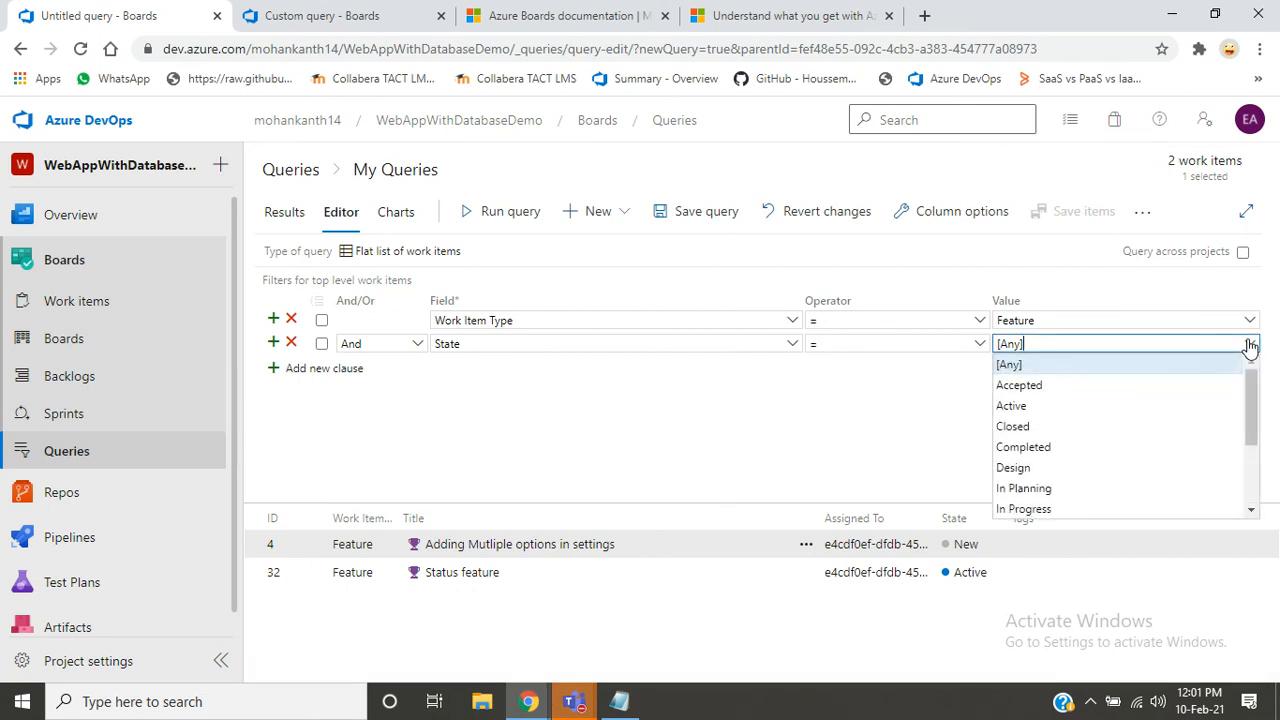
pyautogui.click(1134, 413)
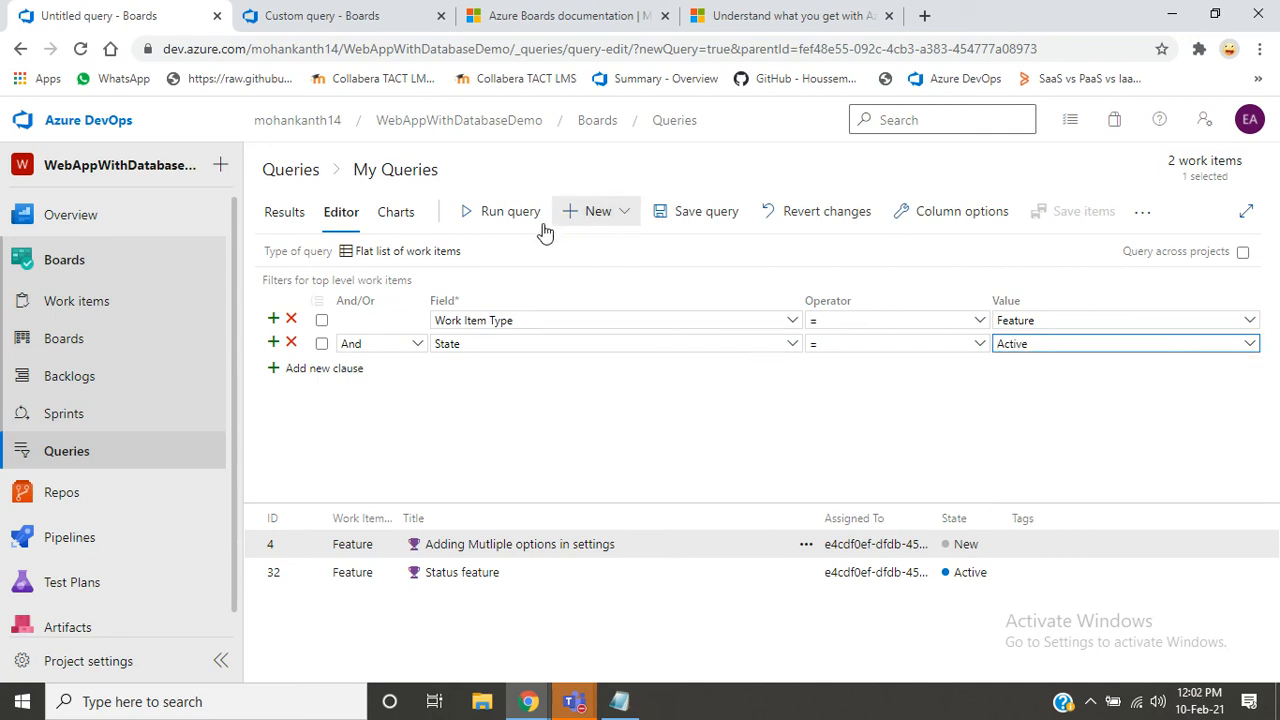
pyautogui.click(510, 212)
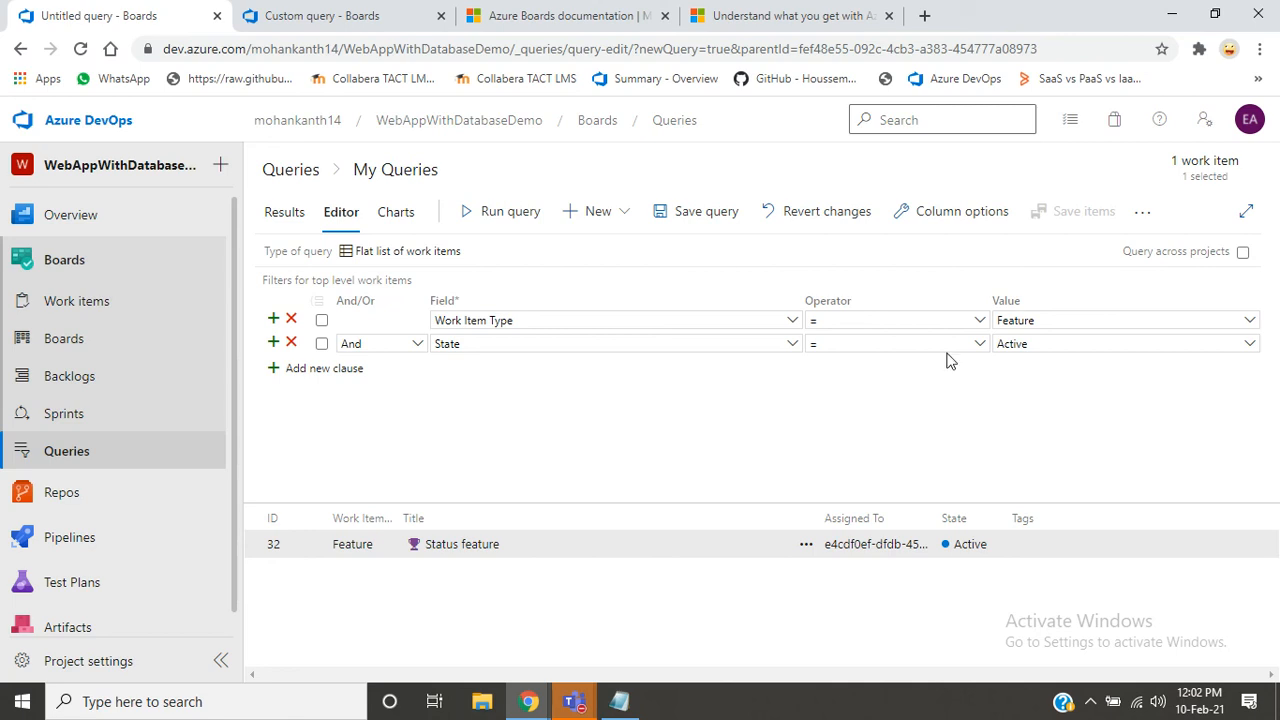
# - Switch to the Notepad notes and add the line "1.Azure Boards -" below the backlog entry, leaving blank lines between
pyautogui.moveTo(619, 701)
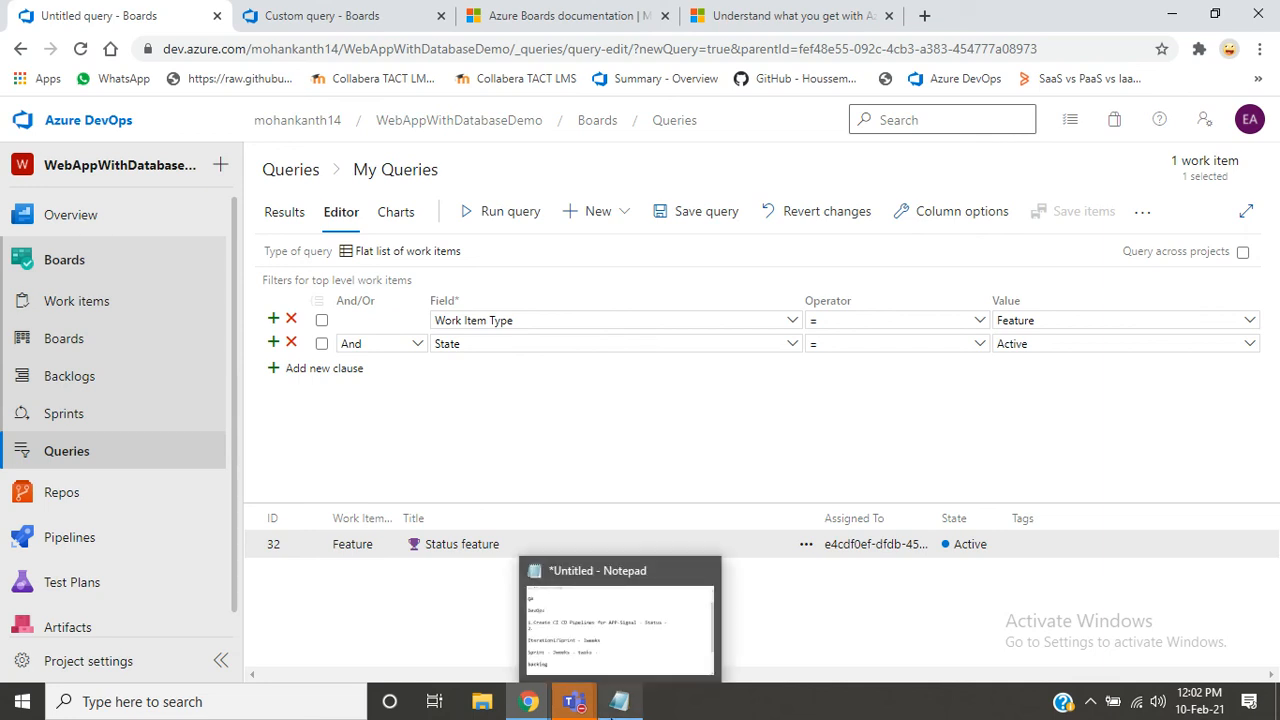
pyautogui.click(638, 614)
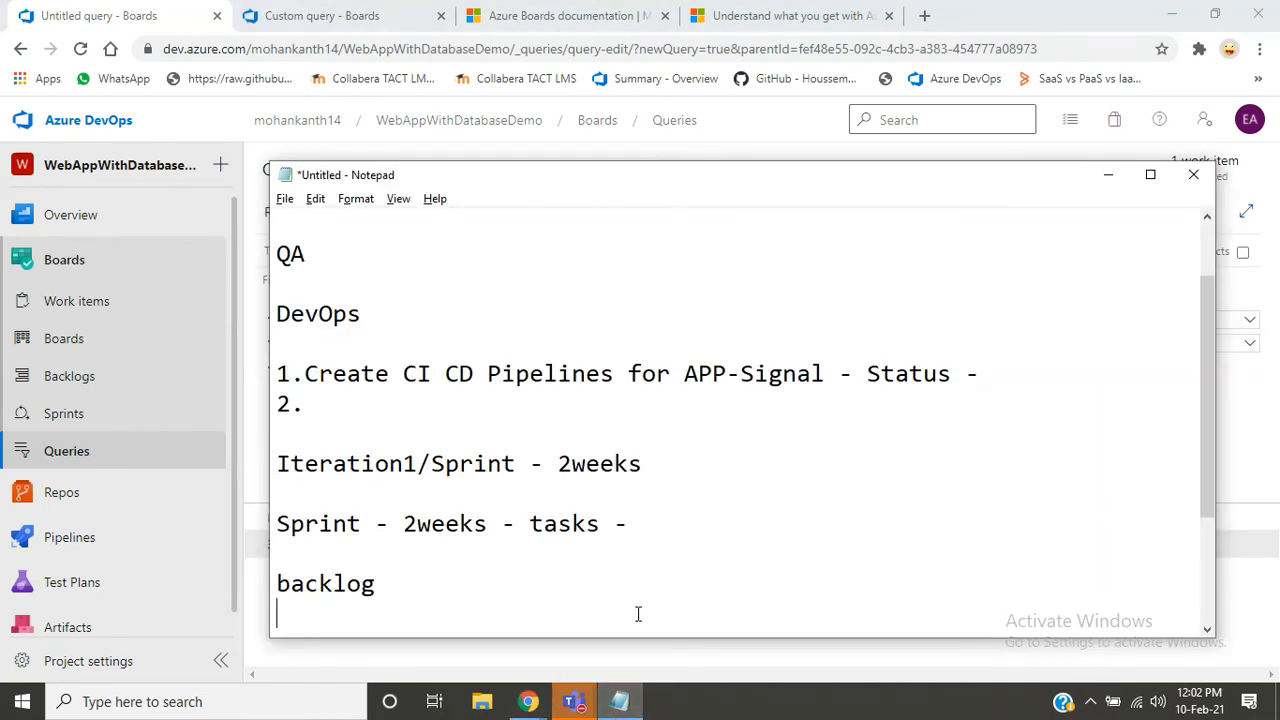
pyautogui.press('Return')
pyautogui.press('Return')
pyautogui.write('1')
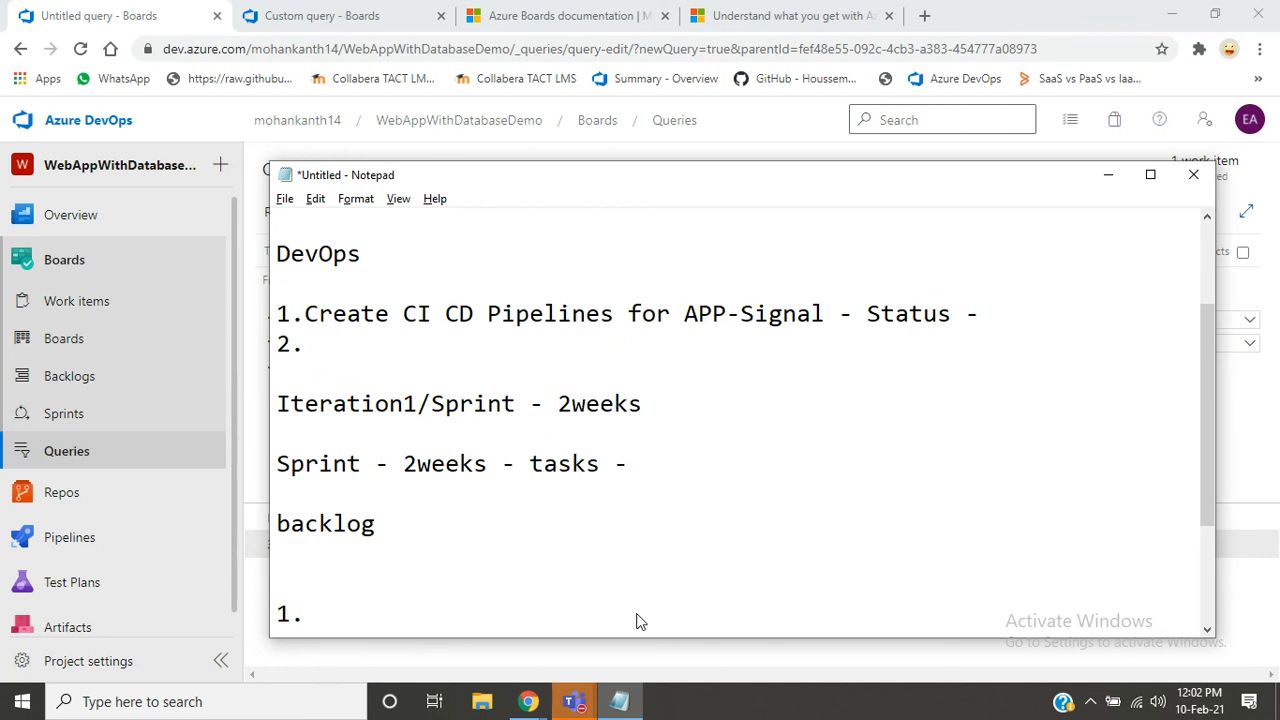
pyautogui.write('.Azure Boards')
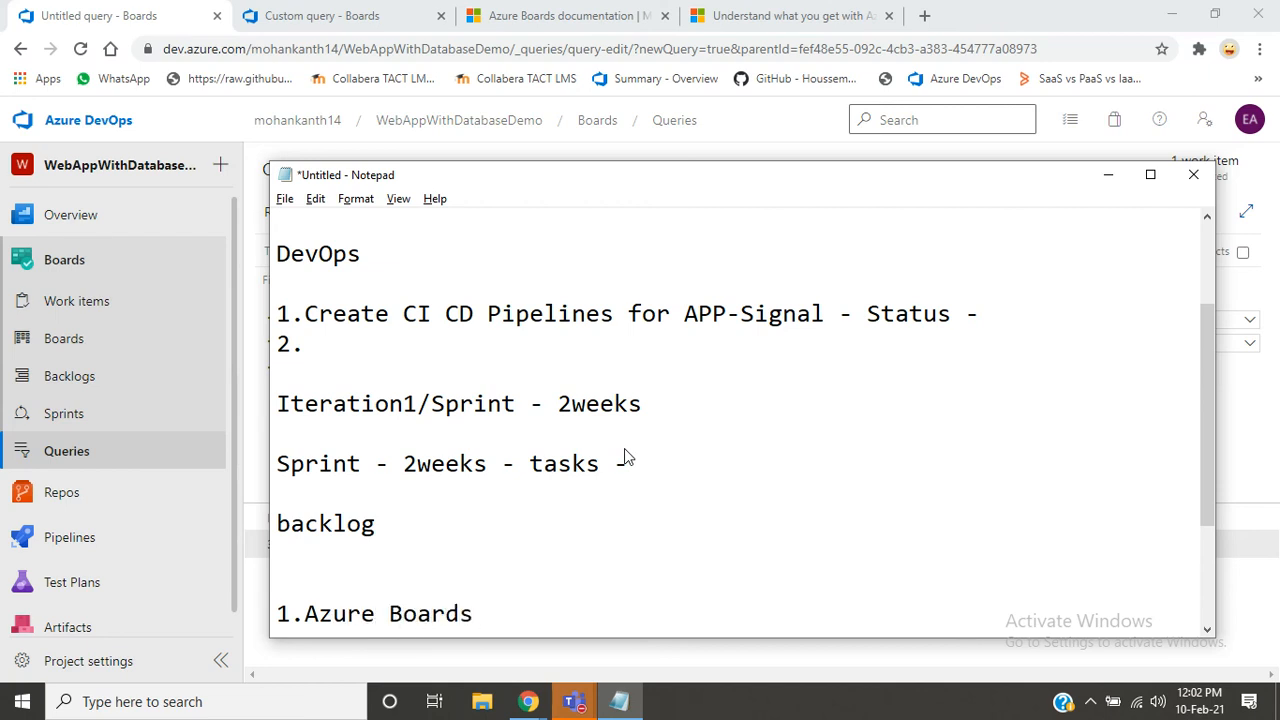
pyautogui.write(' -')
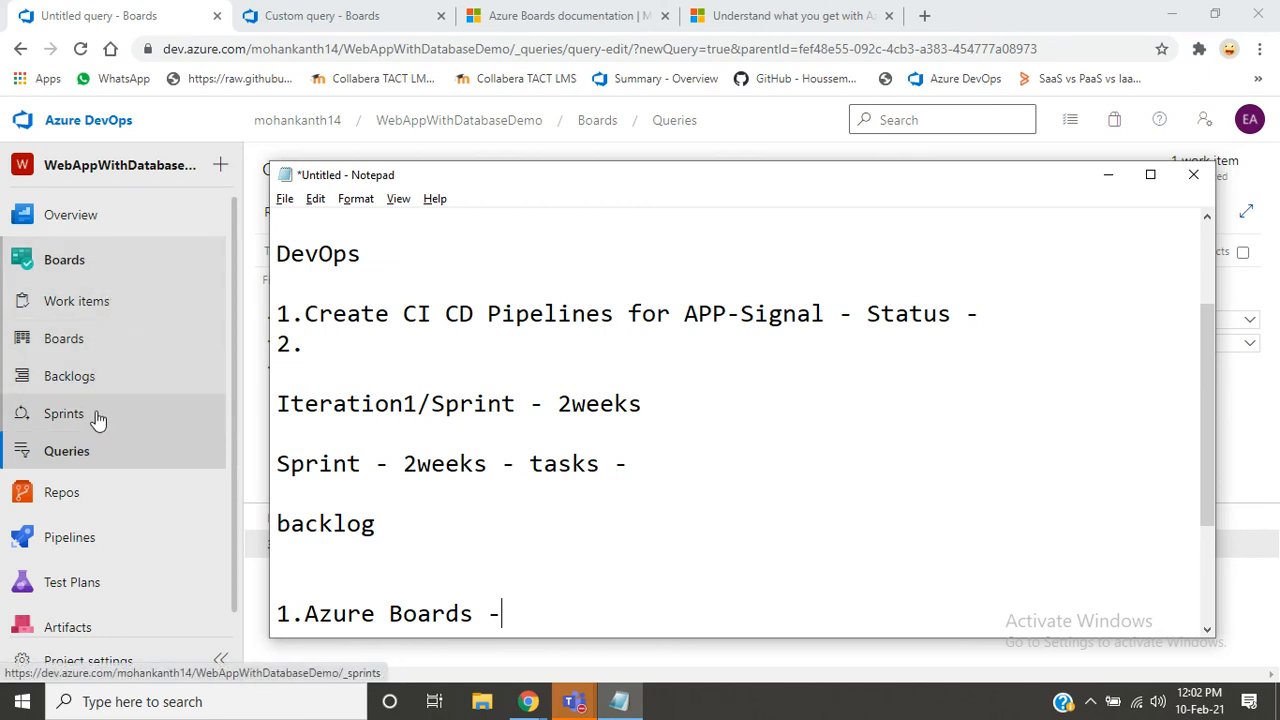
# - Review the Azure Boards tool descriptions in the Microsoft documentation, open the "Why use Azure Boards?" article, and return to the Notepad notes
pyautogui.click(802, 21)
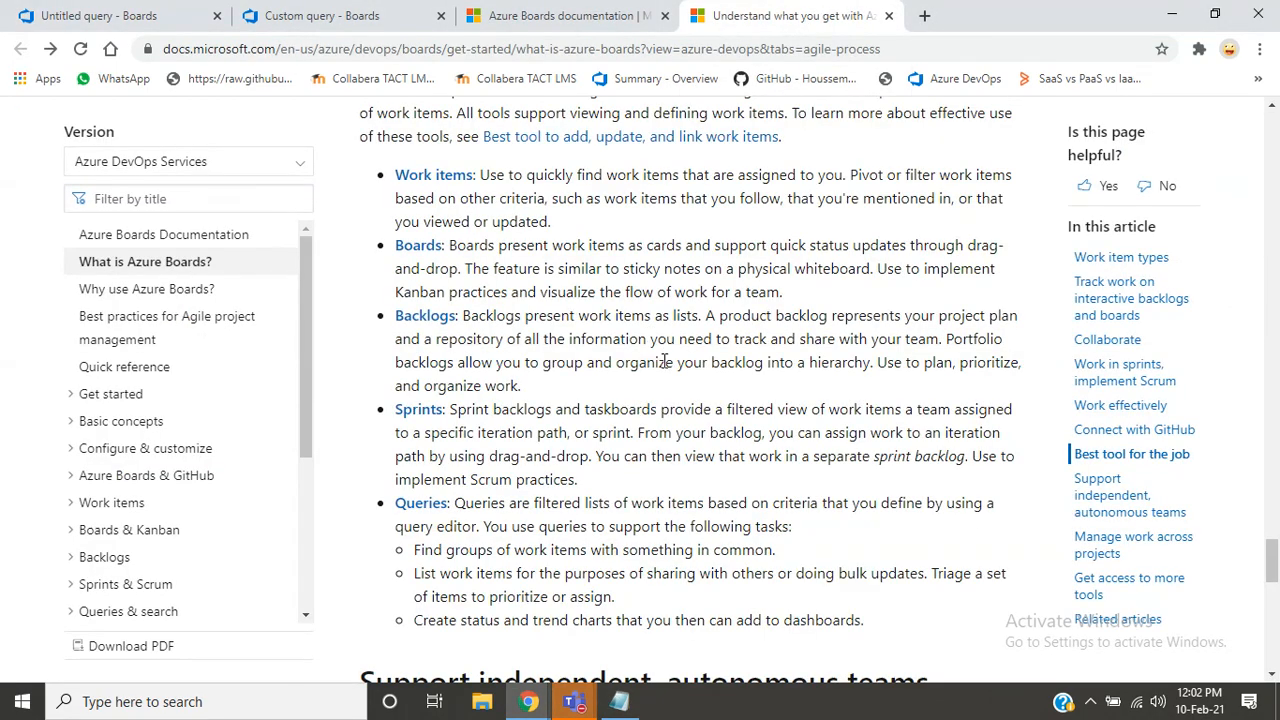
pyautogui.scroll(-5, 508, 266)
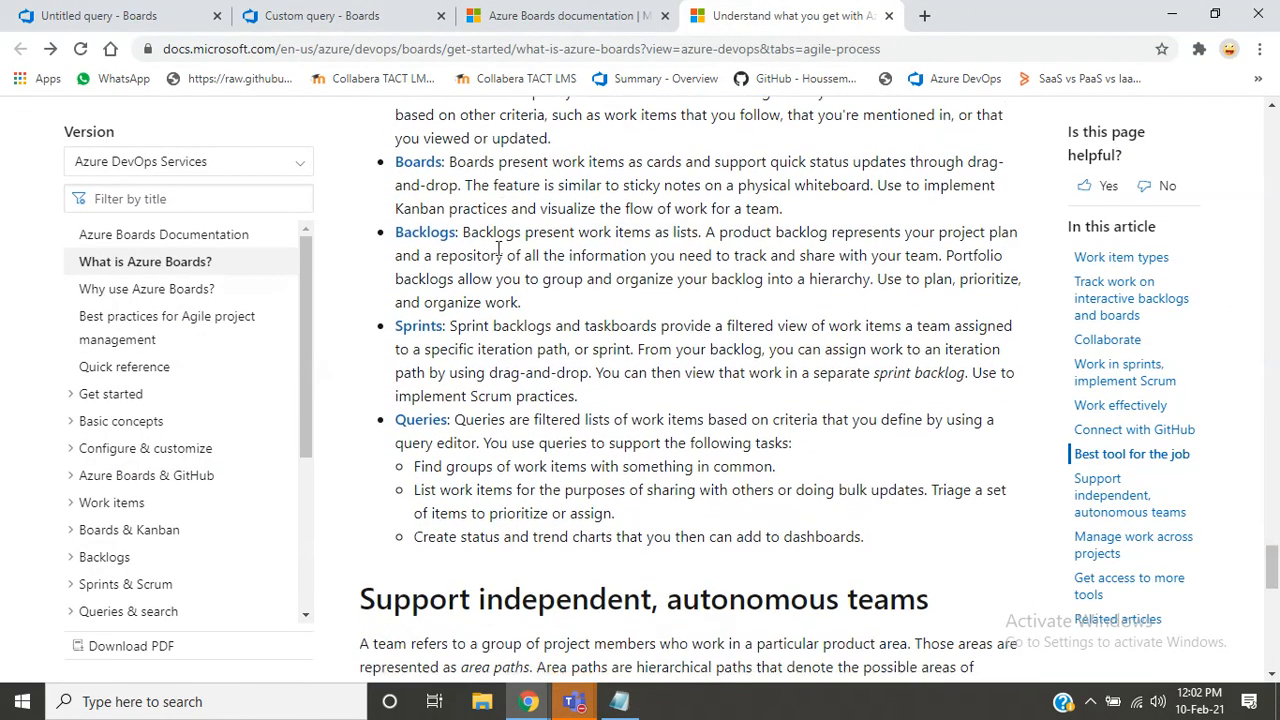
pyautogui.scroll(-6, 498, 250)
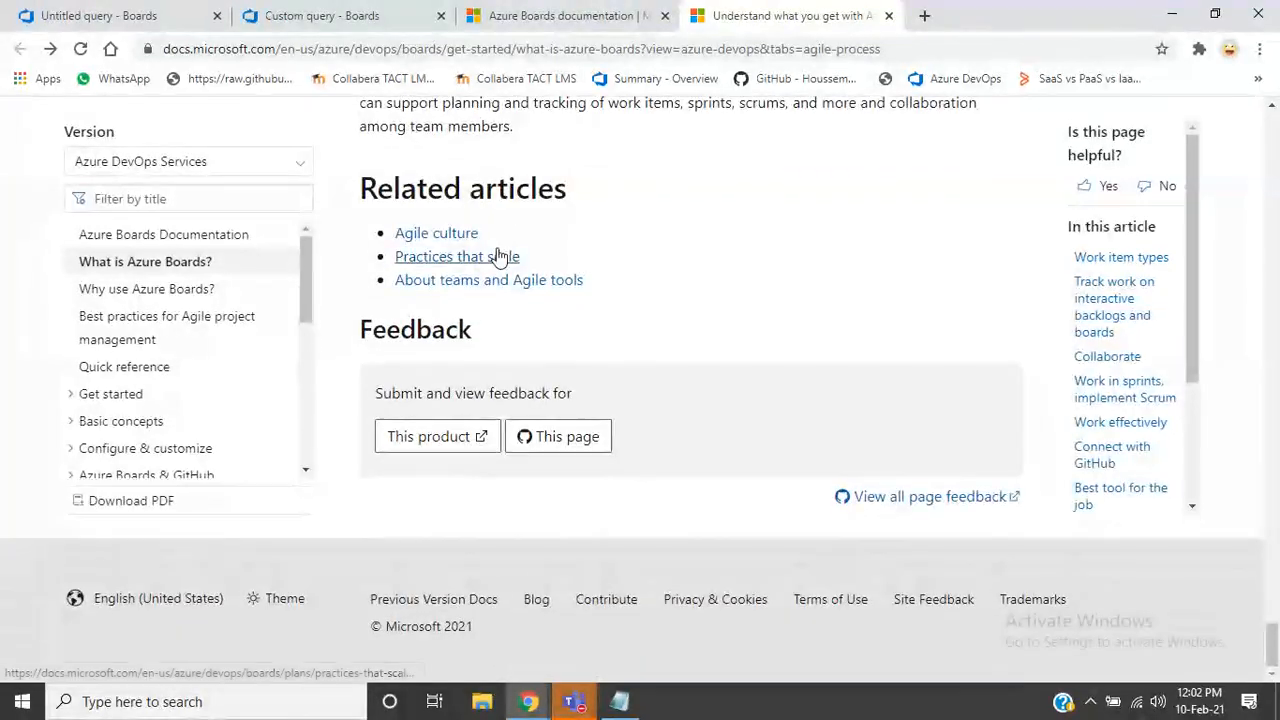
pyautogui.scroll(9, 498, 255)
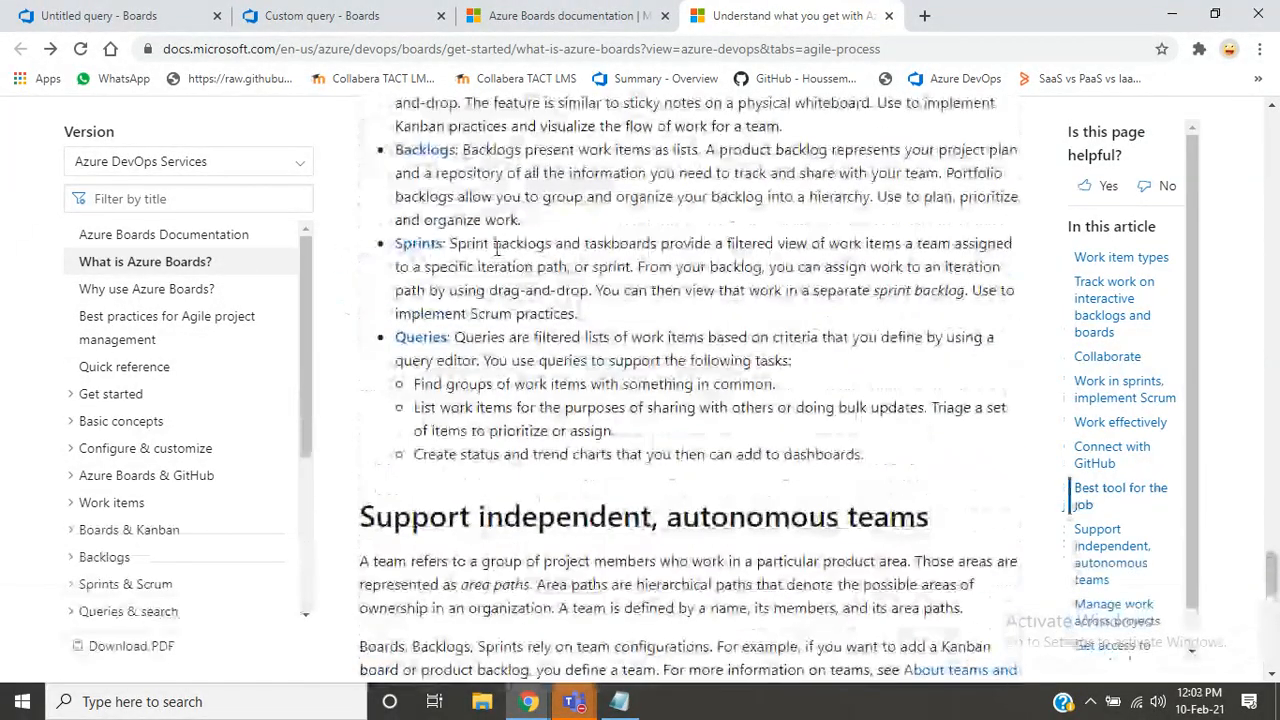
pyautogui.click(139, 292)
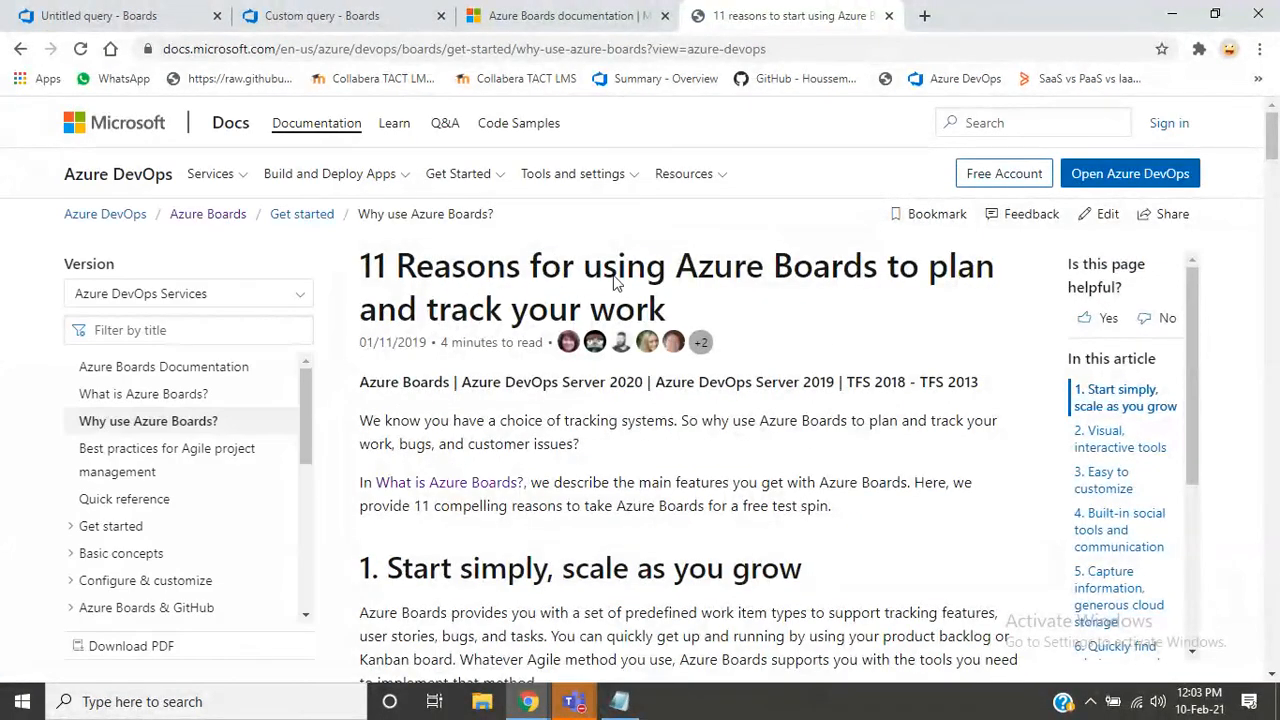
pyautogui.hotkey('alt', 'Tab')
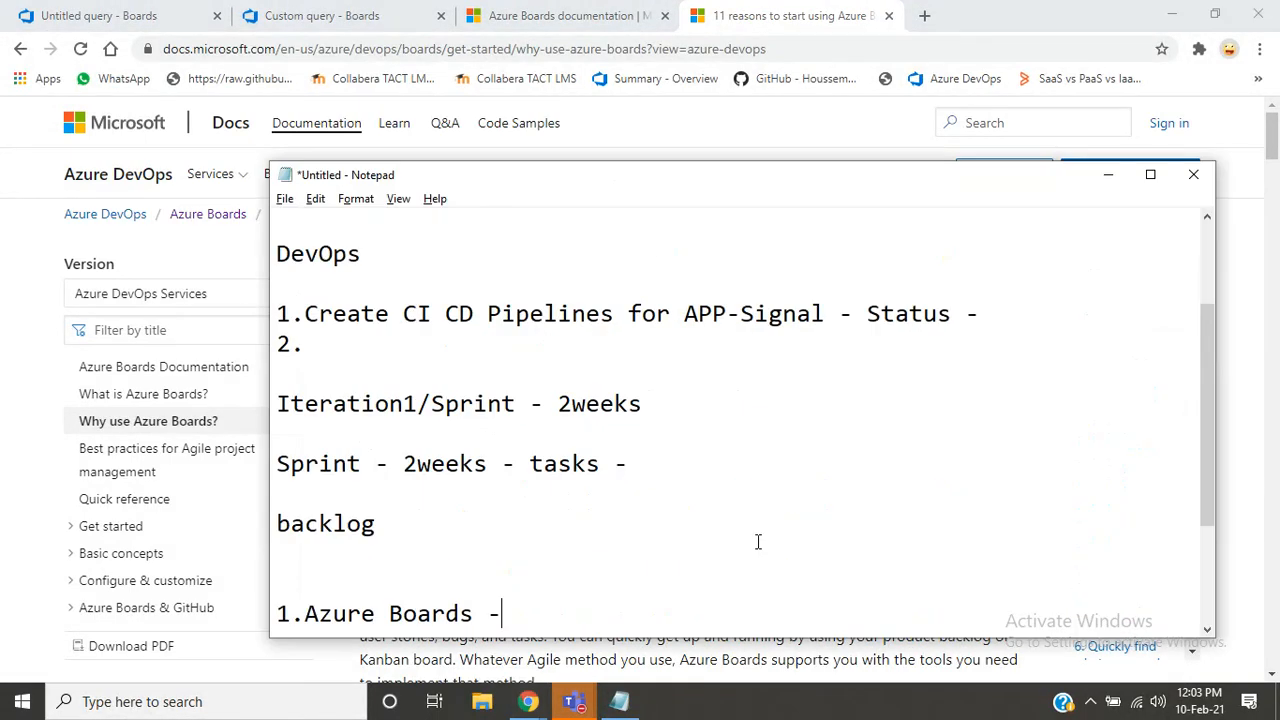